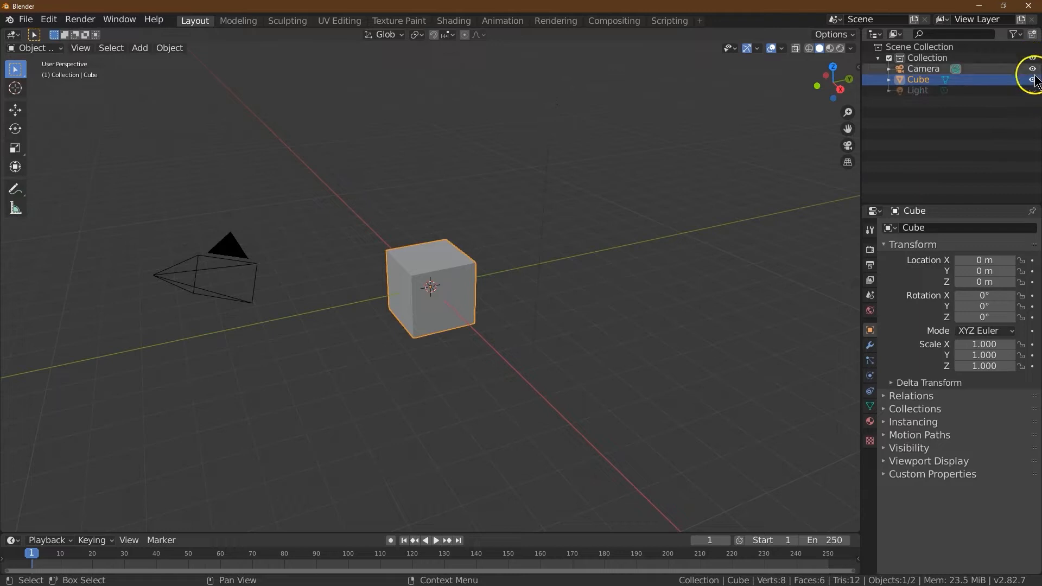
Step: Hide the camera and set the cube's scale to 3 in X, 5 in Y and 2 in Z
click(1033, 69)
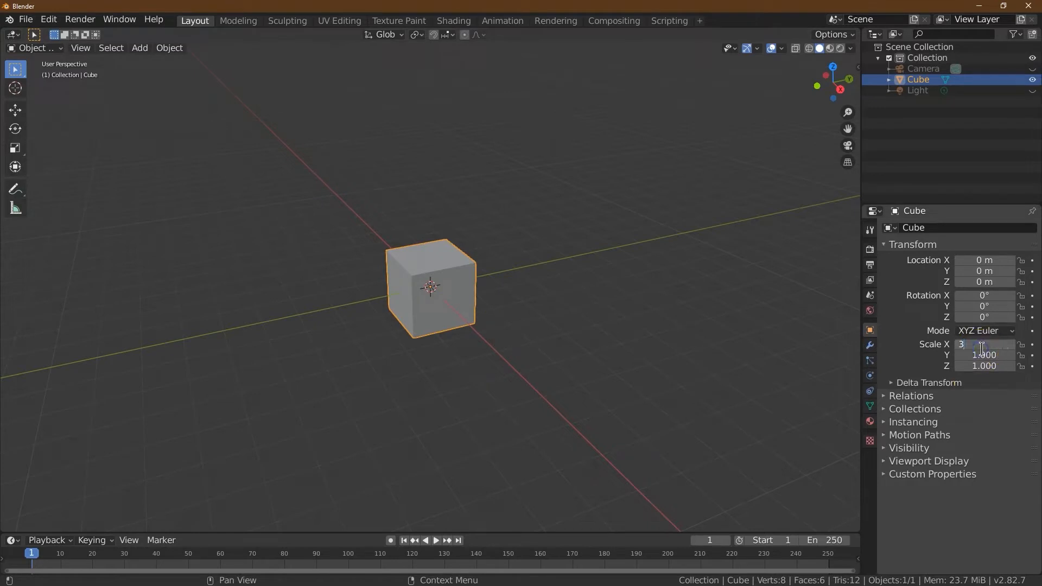
key(Tab)
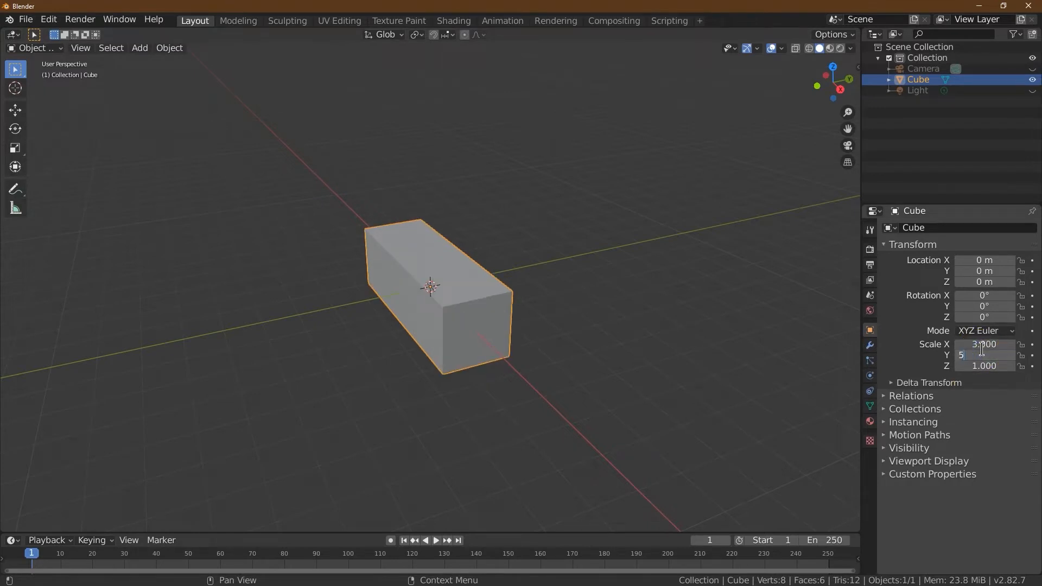
text(5)
key(Tab)
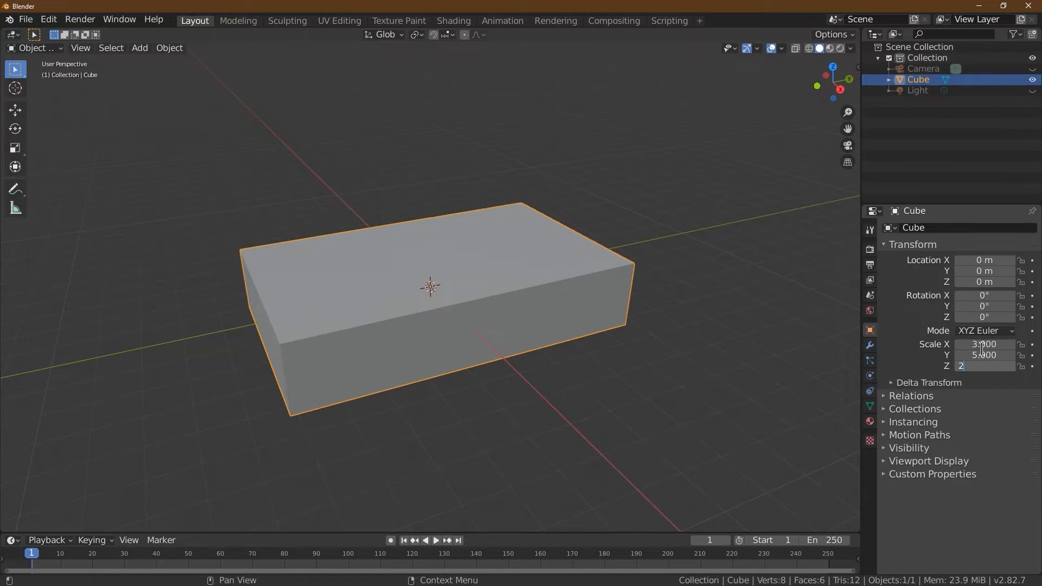
text(2)
key(Return)
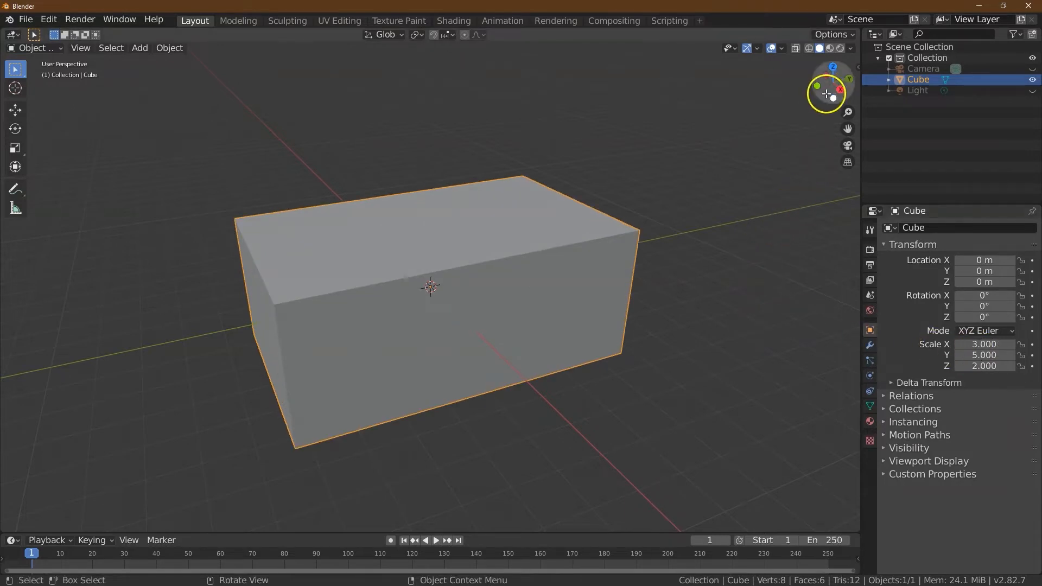
Step: Add a mesh plane to the scene
mouse_move(826, 94)
mouse_down()
mouse_move(745, 53)
mouse_move(830, 76)
mouse_up()
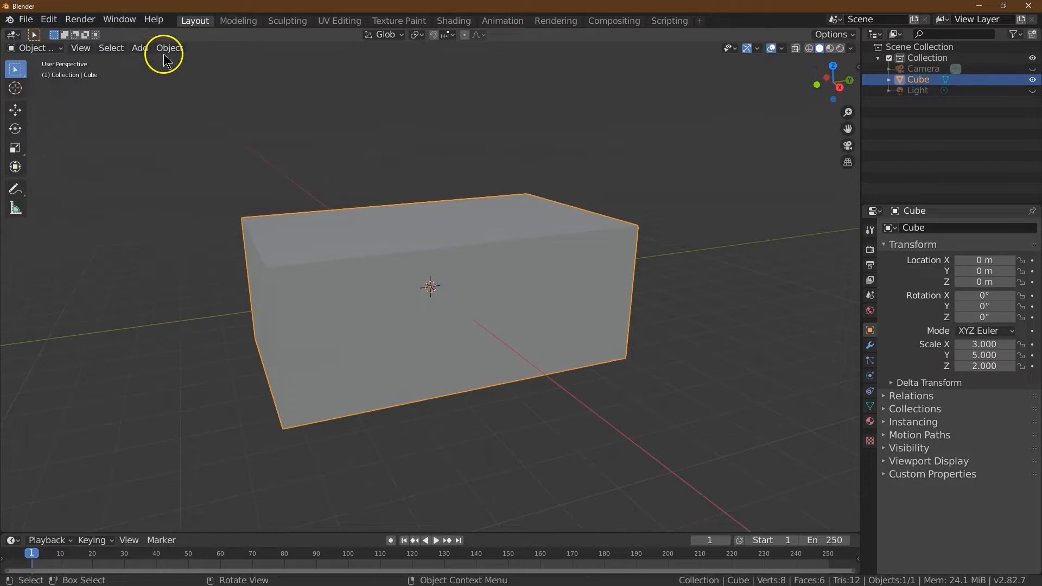
click(140, 48)
mouse_move(148, 76)
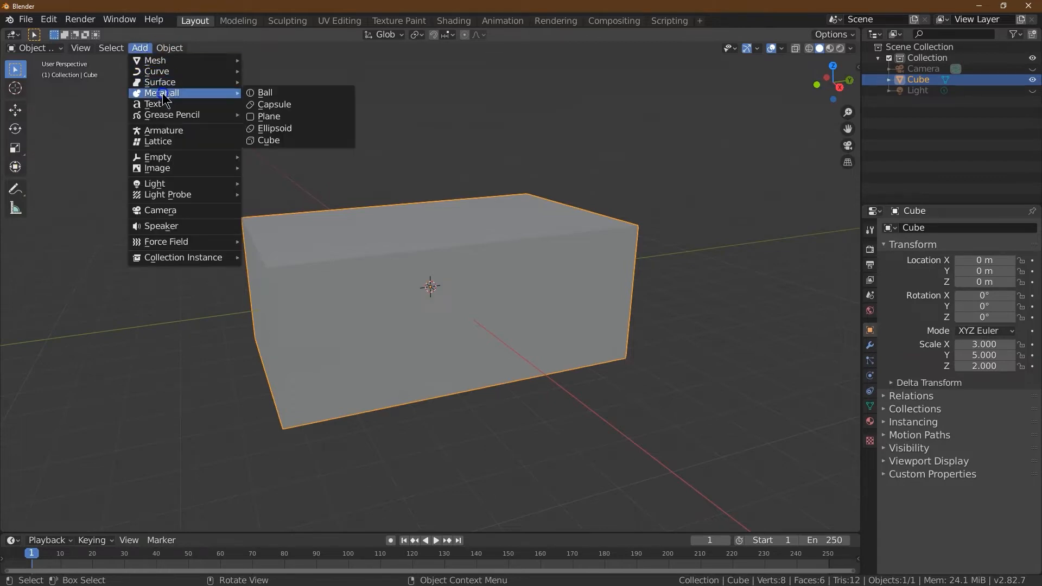
mouse_move(197, 61)
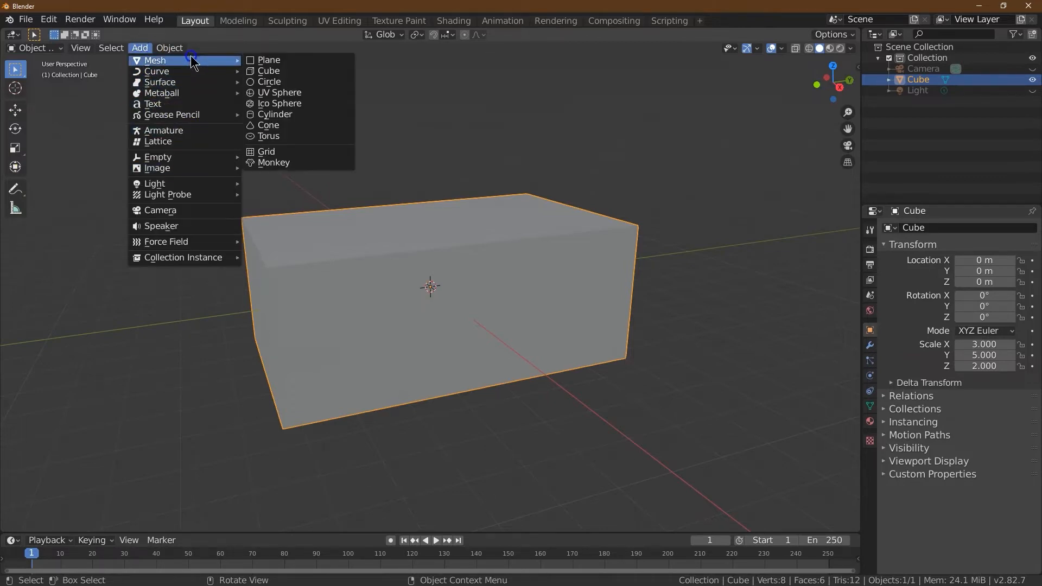
click(279, 60)
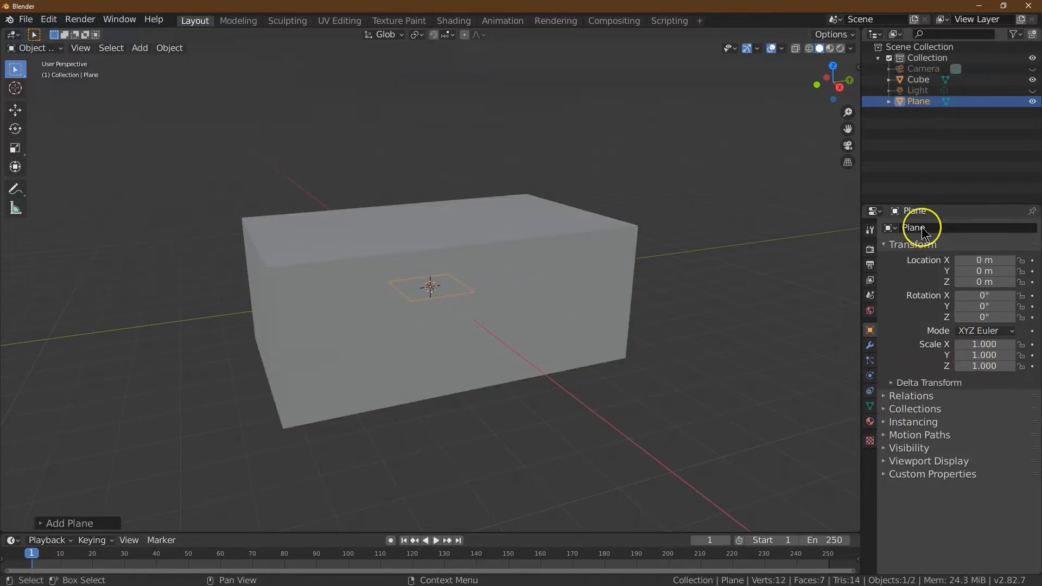
Step: Set the plane's scale to 10 in X and 7 in Y, working from the top view
click(833, 66)
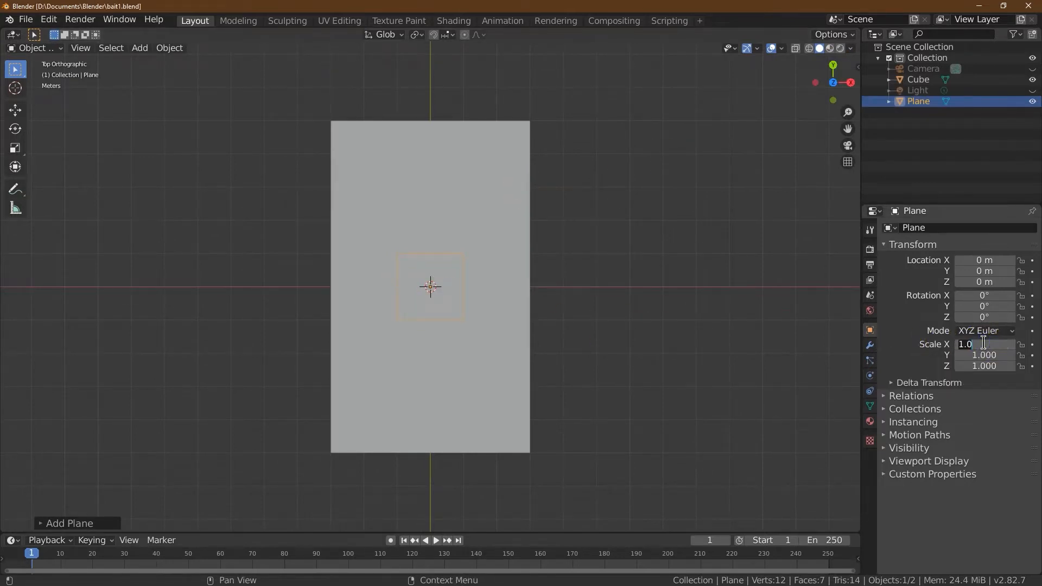
key(Return)
click(984, 354)
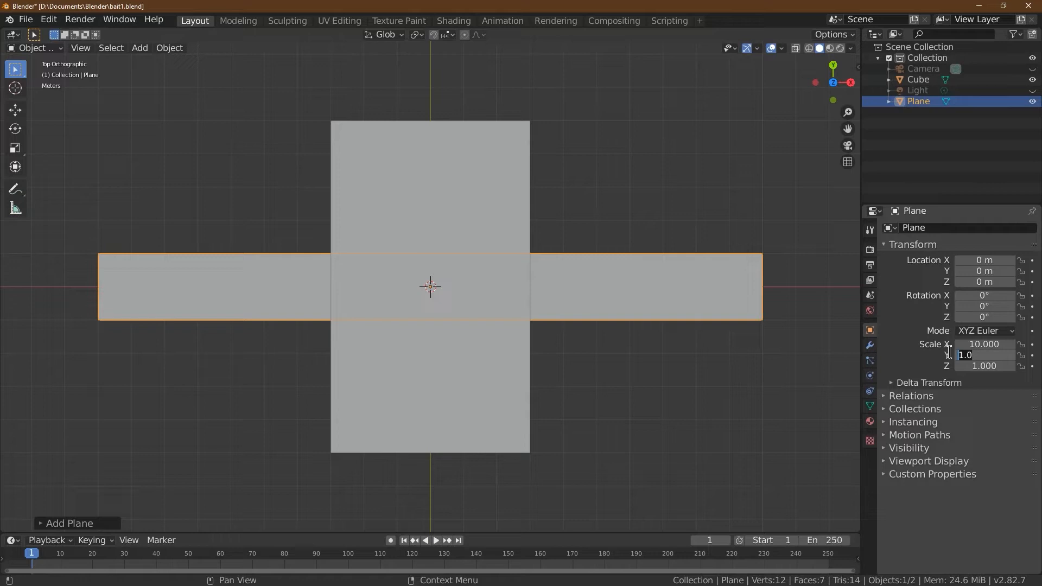
key(Return)
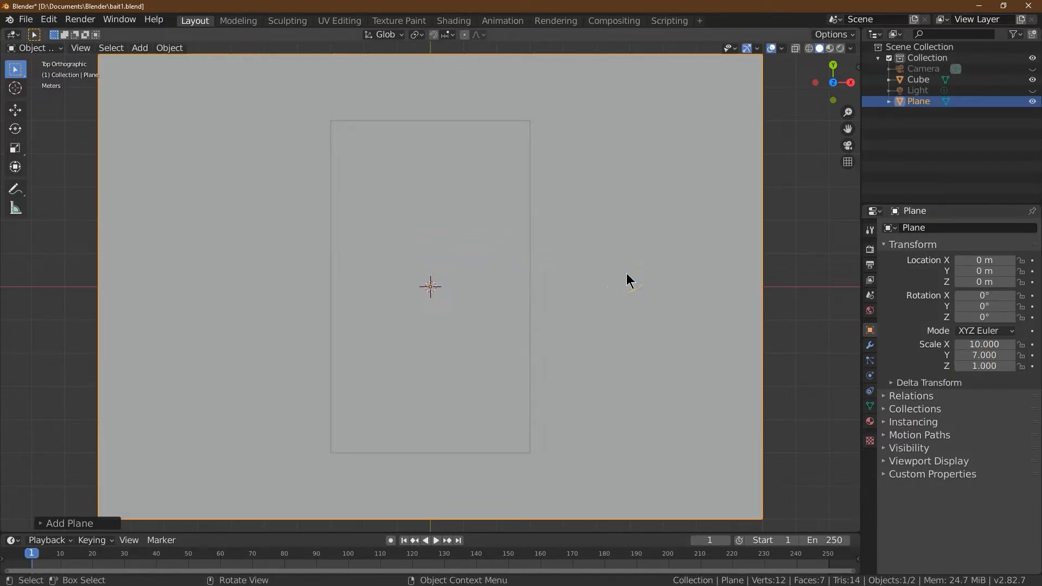
Step: Shift the plane along X to a location of 2.5 m and set its X scale to 8
click(16, 111)
drag(466, 284, 585, 307)
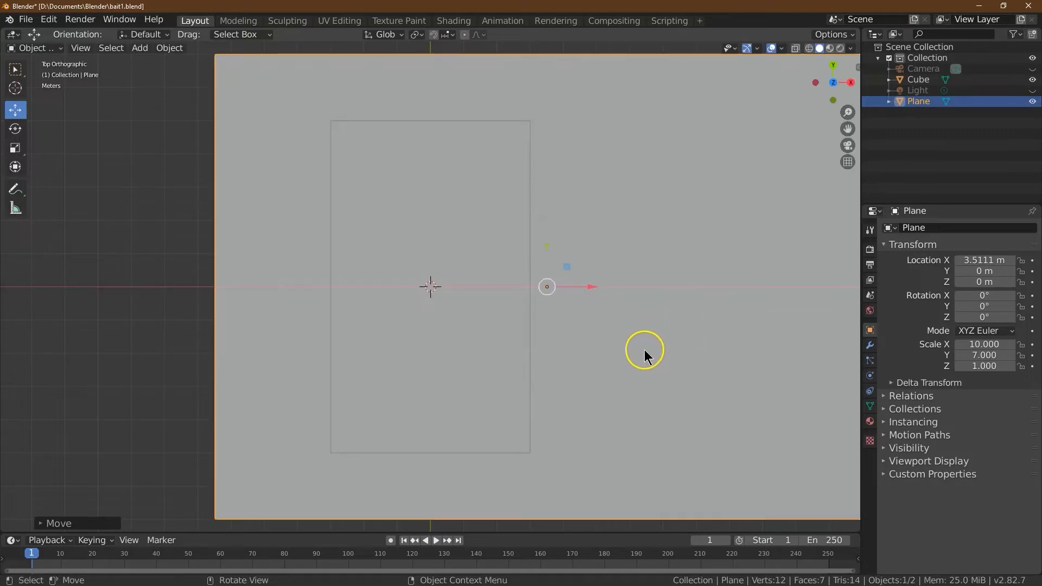
click(980, 345)
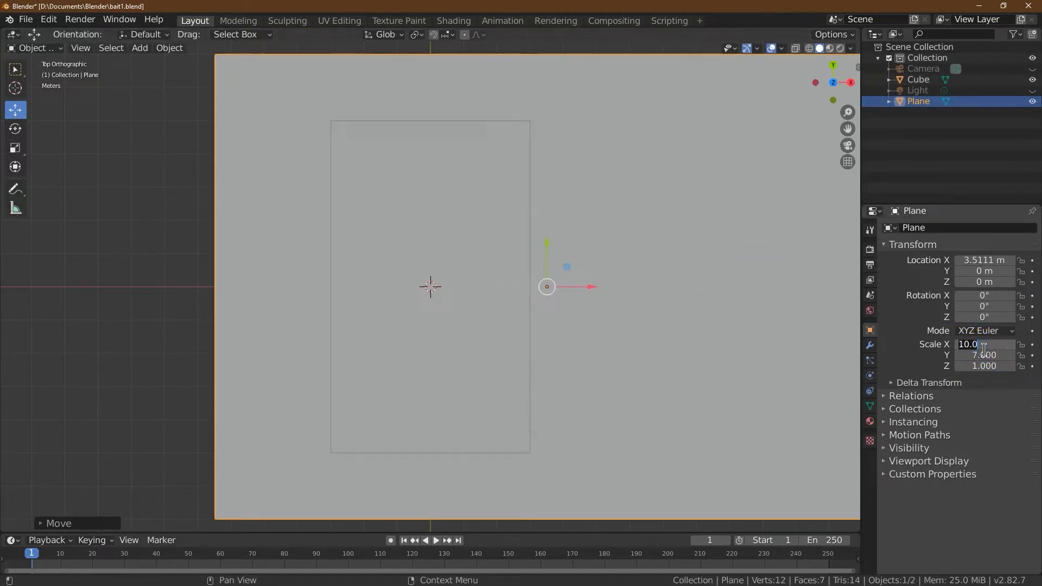
key(Return)
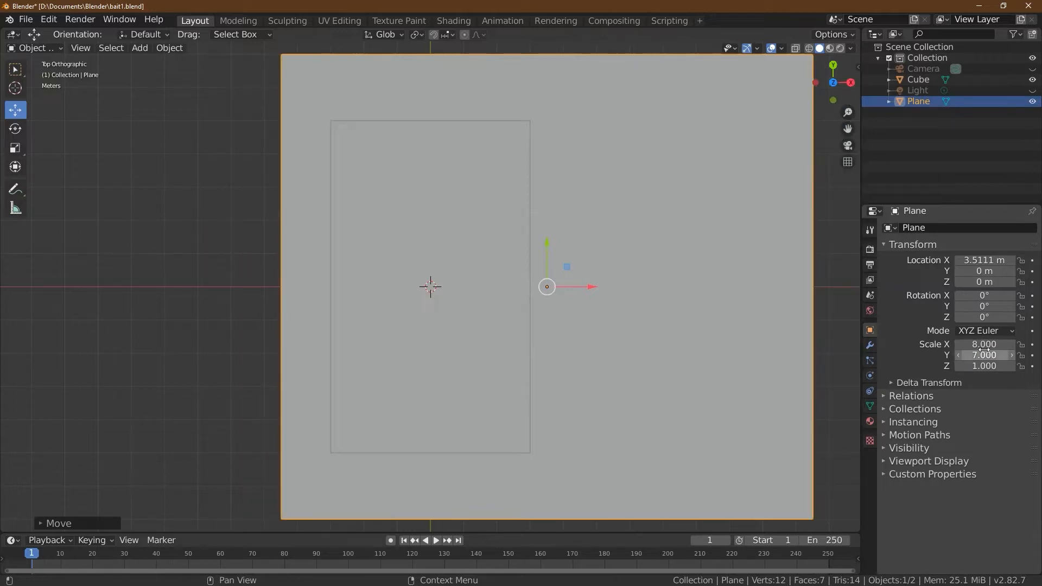
drag(589, 287, 551, 283)
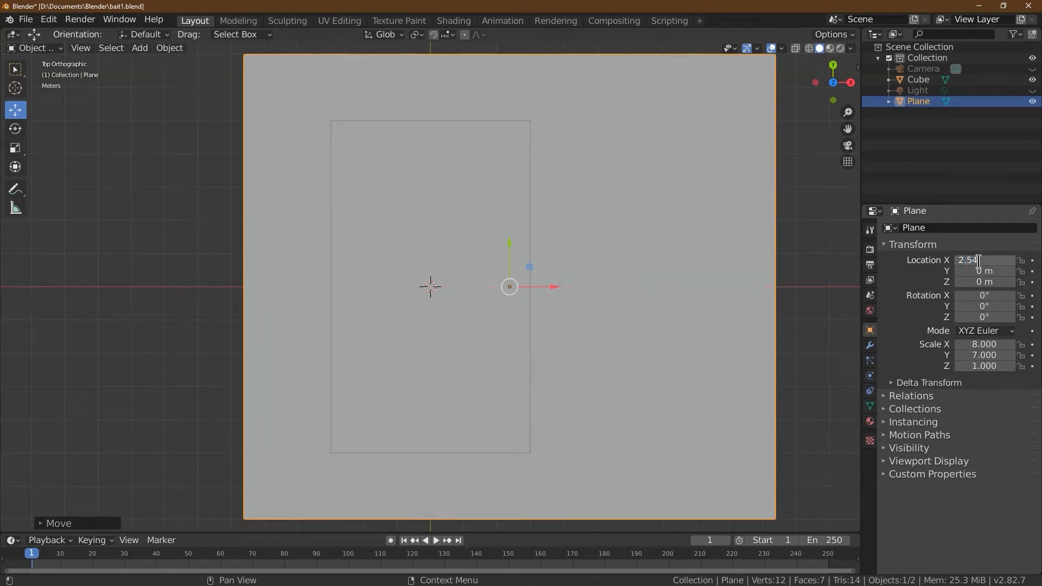
key(Return)
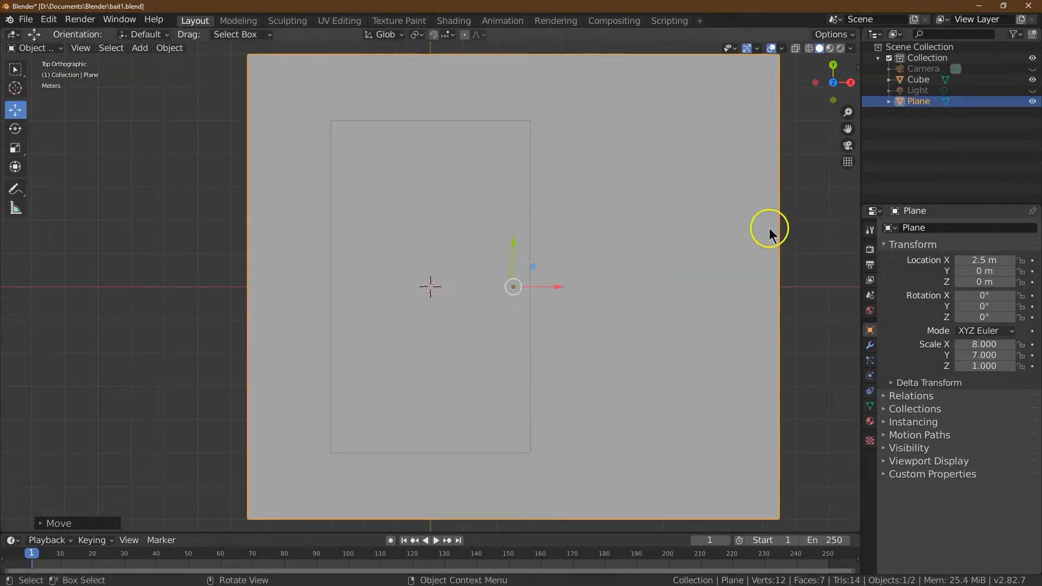
Step: Lower the plane along Z until it sits below the underside of the box
drag(850, 83, 732, 463)
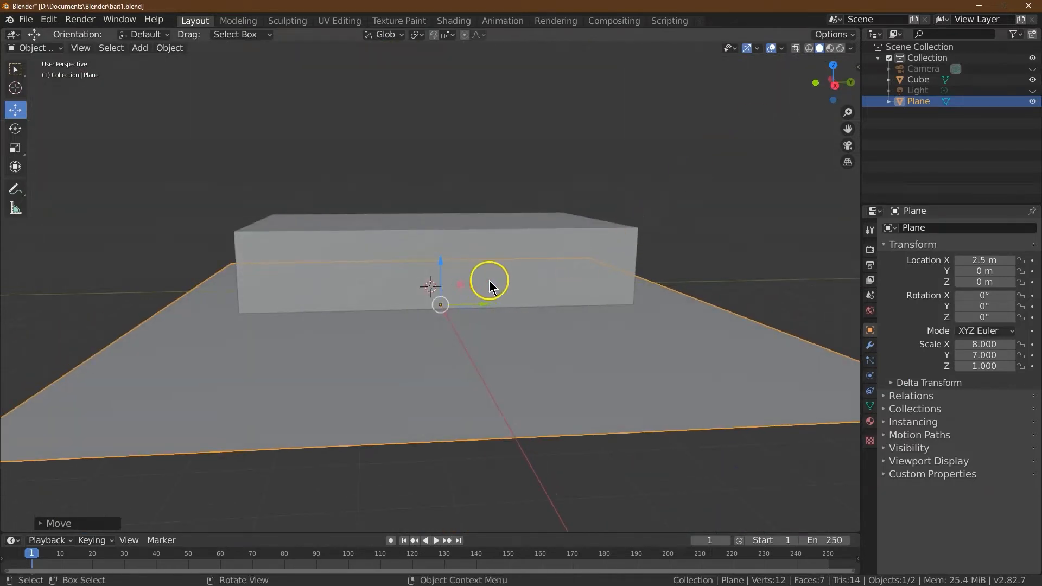
scroll(490, 281, down, 2)
drag(437, 260, 412, 364)
scroll(412, 363, up, 1)
Step: Duplicate the box and move the copy down along Z by about 1.2 m
click(383, 361)
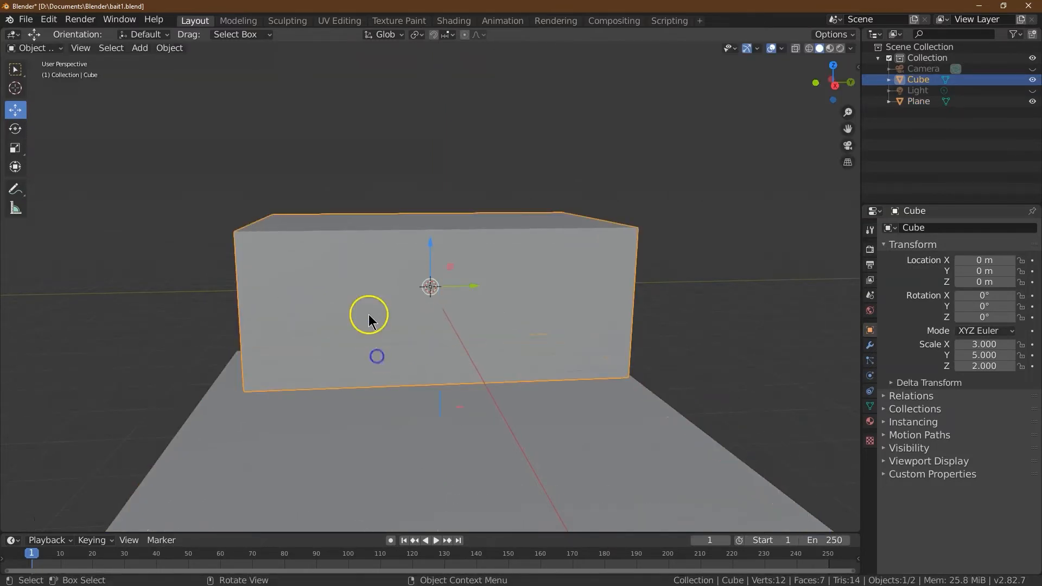
click(169, 48)
mouse_move(185, 88)
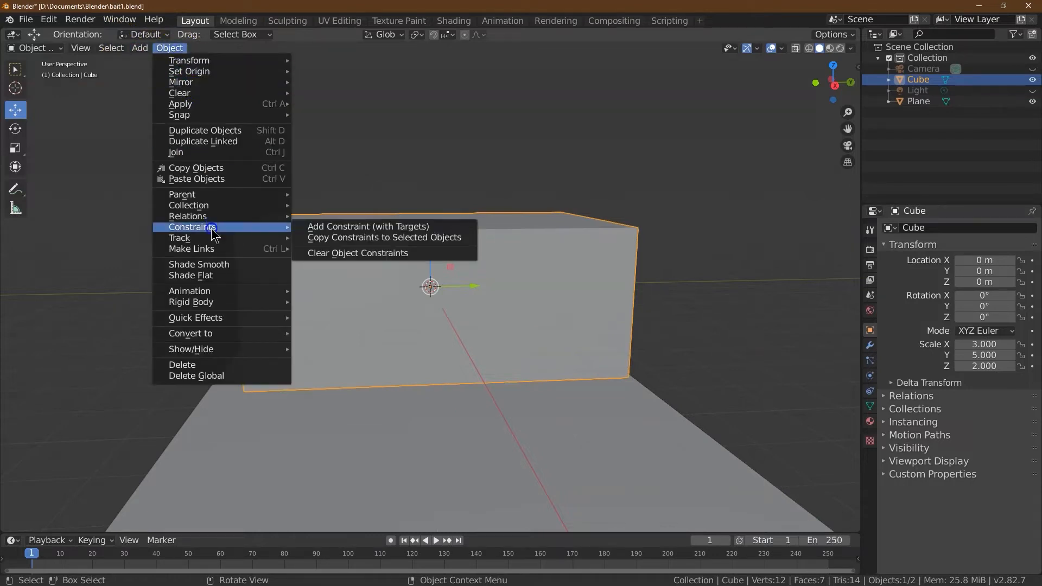
click(195, 131)
click(195, 132)
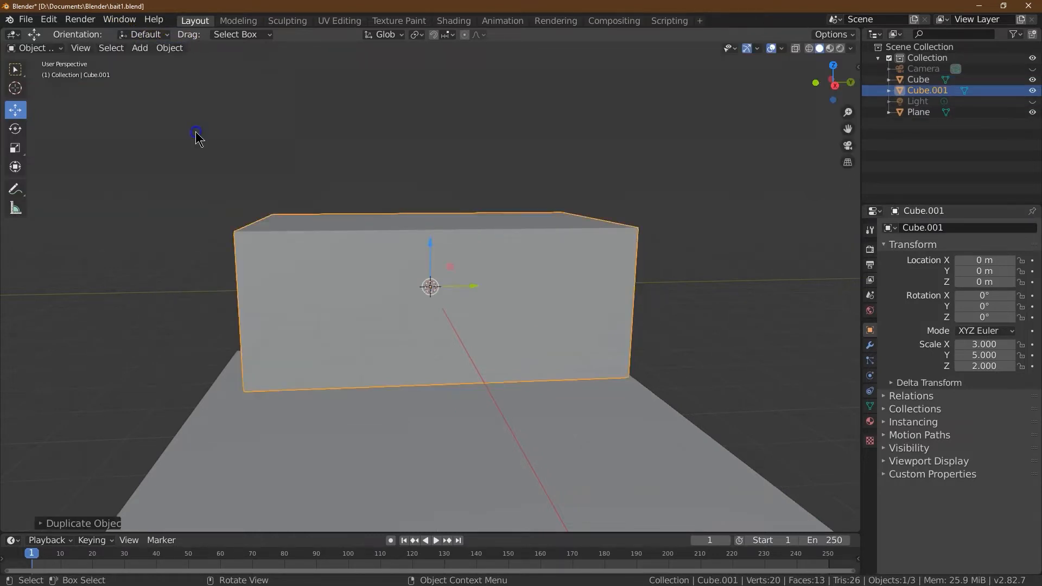
drag(426, 250, 425, 285)
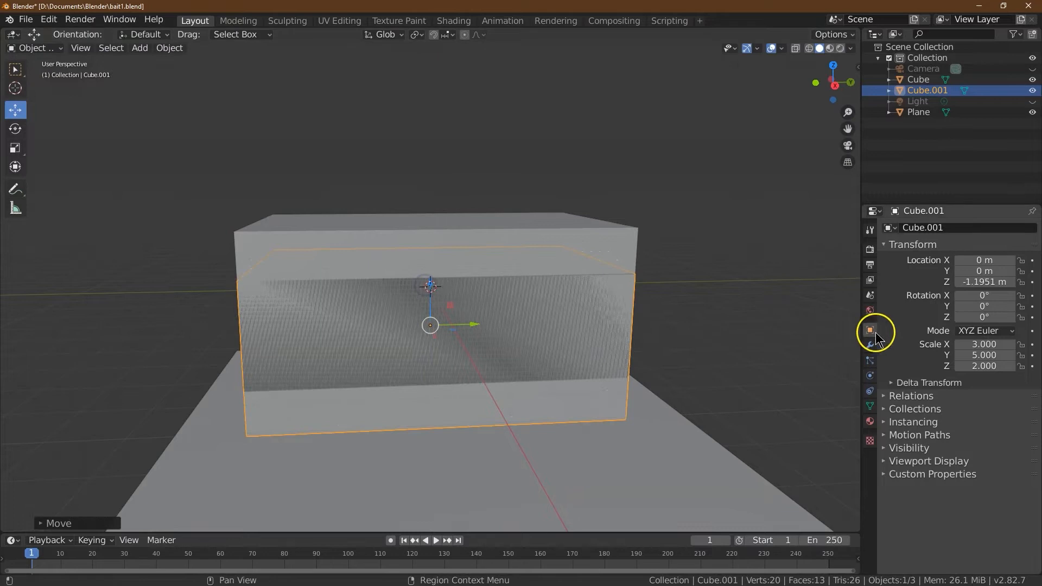
Step: Scale the duplicated box into a low slab with 4 in X, 5.2 in Y and 0.5 in Z
click(980, 368)
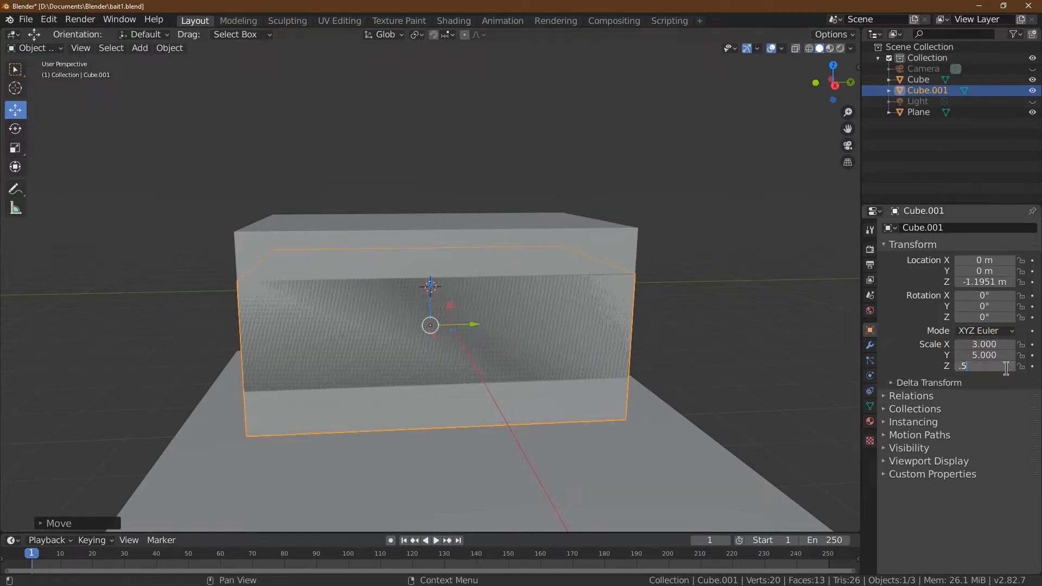
key(Return)
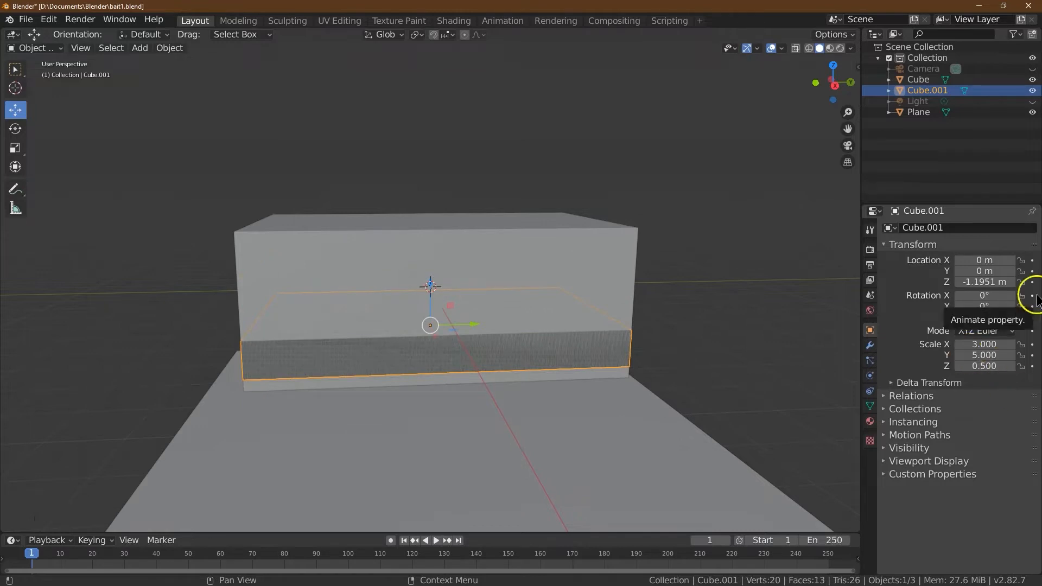
click(1000, 354)
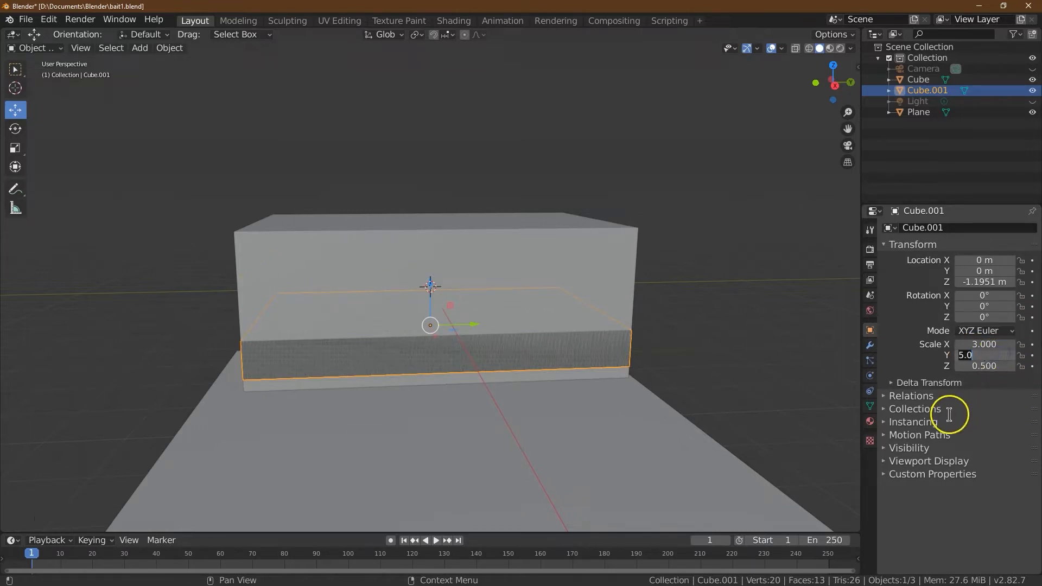
text(5.2)
key(Return)
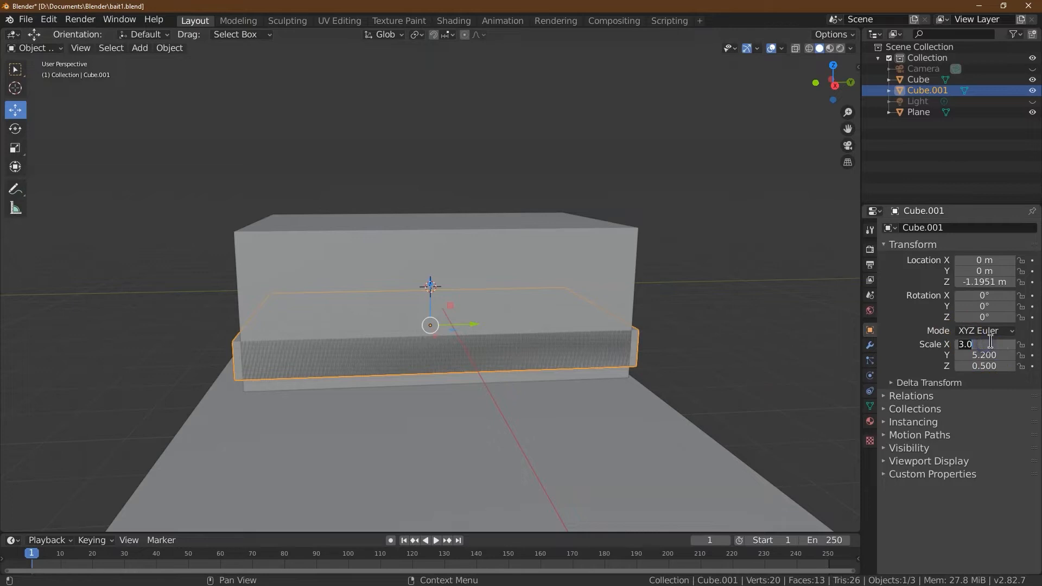
text(4)
key(Return)
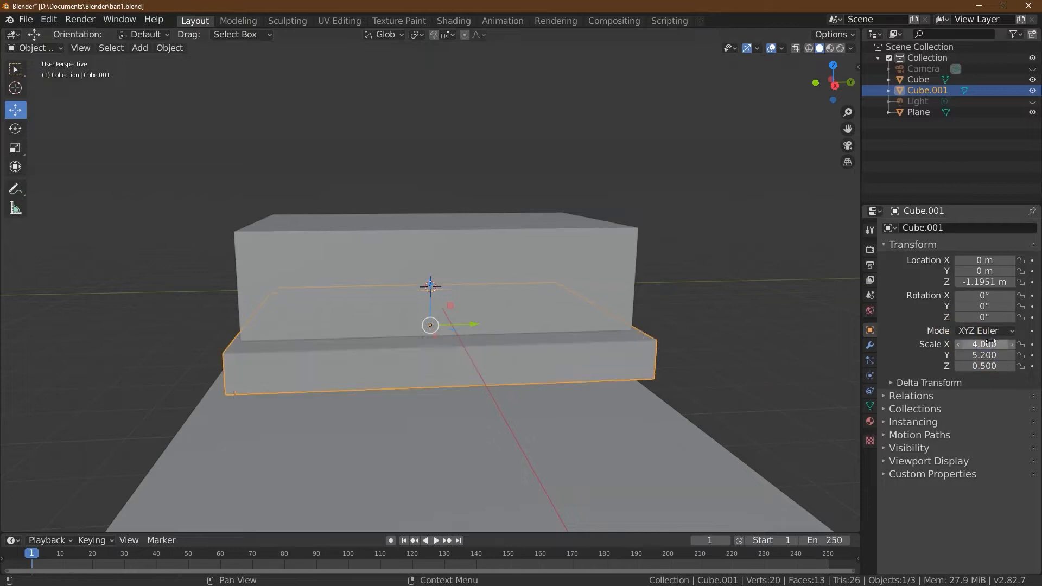
Step: Shift the slab along X in the top view and set its X location to 0.75 m
click(834, 64)
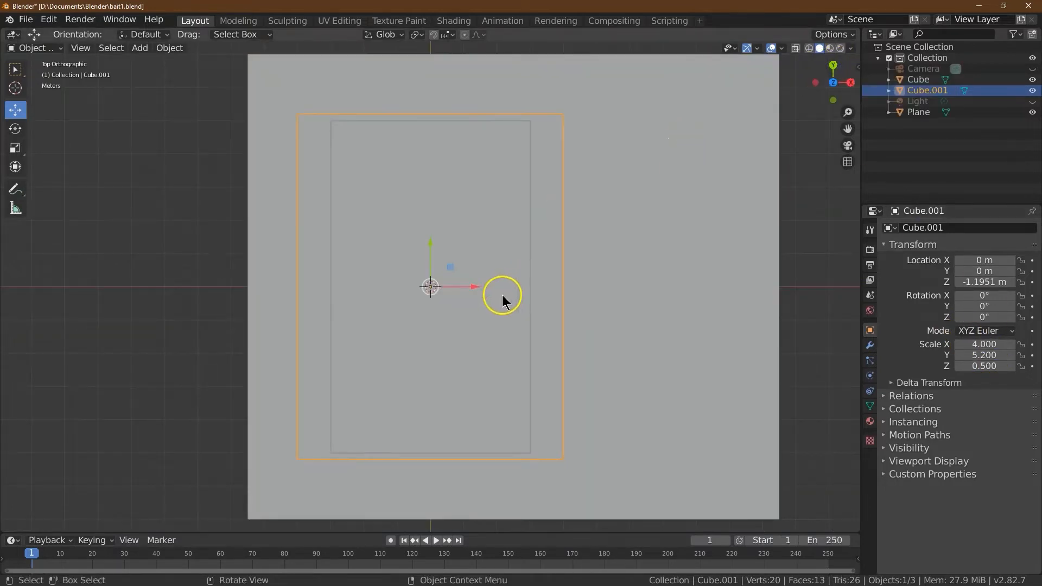
drag(481, 296, 508, 296)
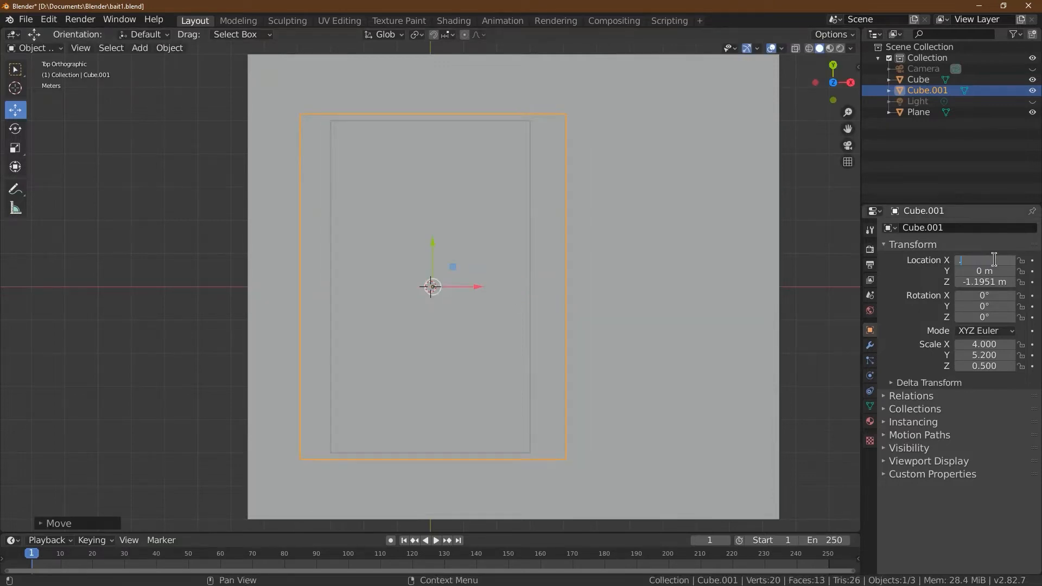
key(Return)
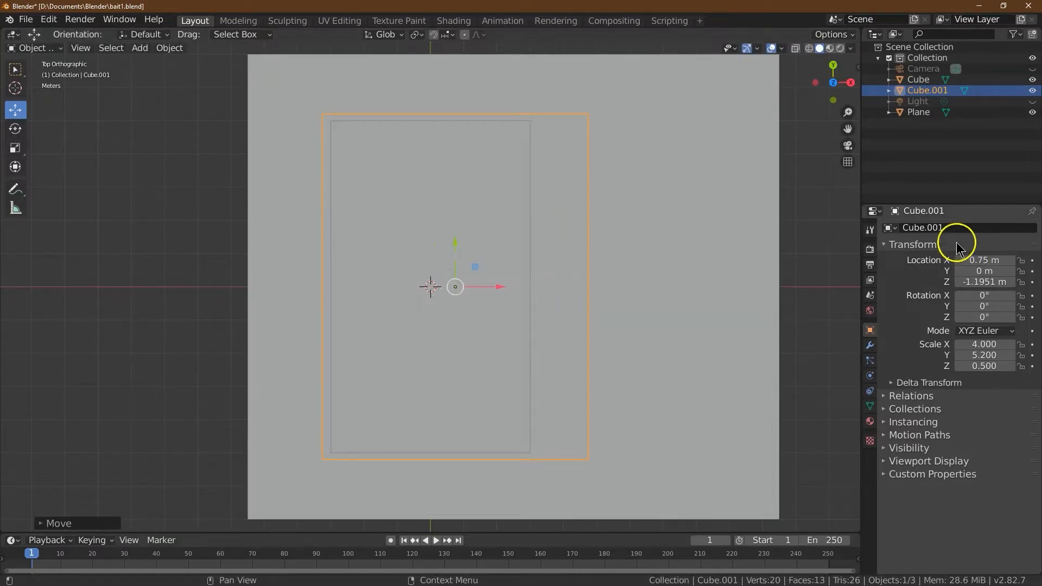
Step: Lower the slab to the underside of the box and set its Z location to -2.5 m
drag(842, 76, 722, 478)
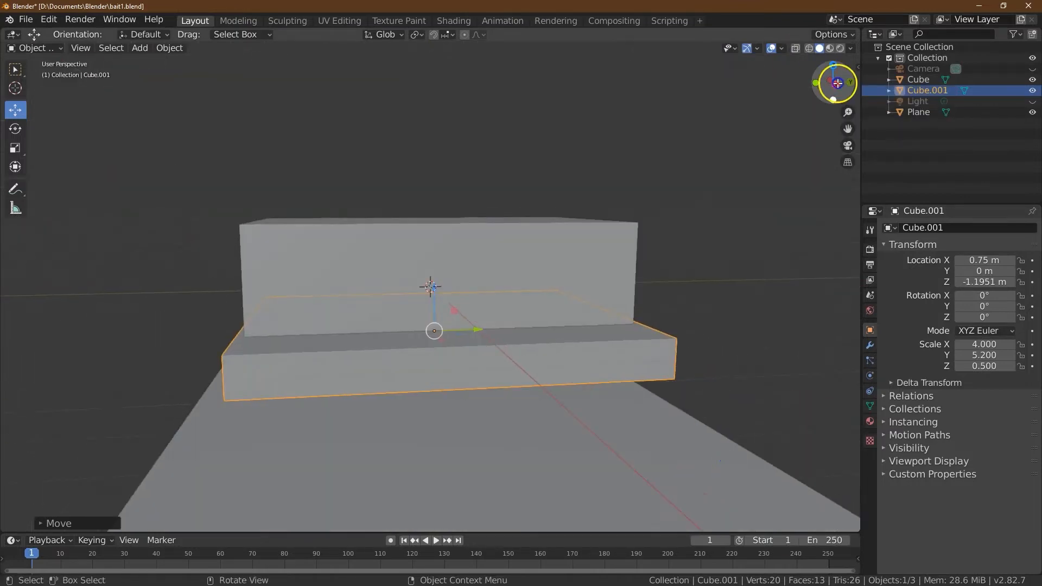
drag(431, 301, 404, 347)
click(838, 85)
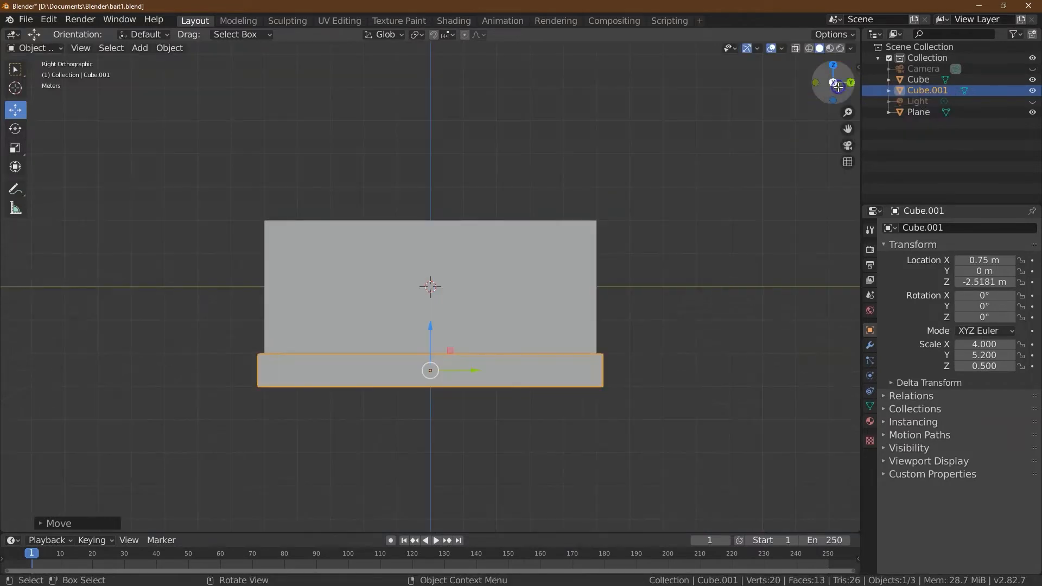
click(976, 282)
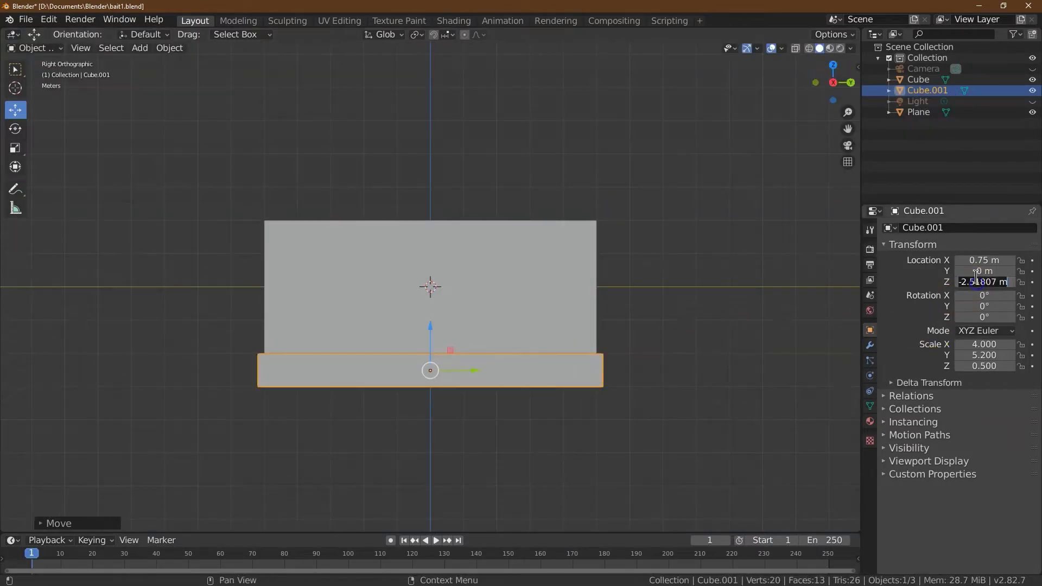
text(-2.5)
key(Return)
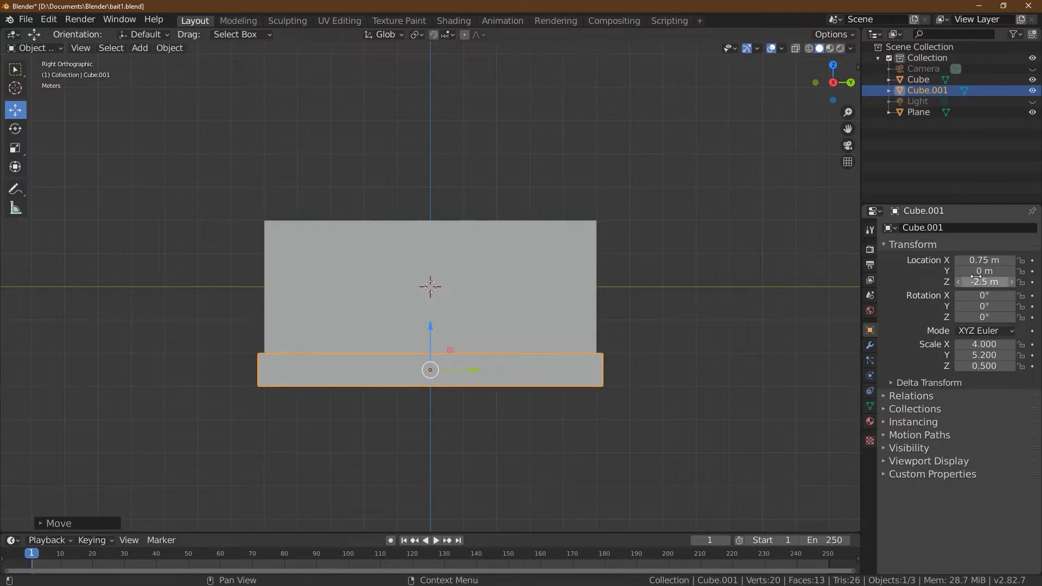
Step: Move the ground plane vertically to meet the slab's underside and set its Z location to -3 m
drag(830, 86, 835, 83)
drag(13, 104, 616, 386)
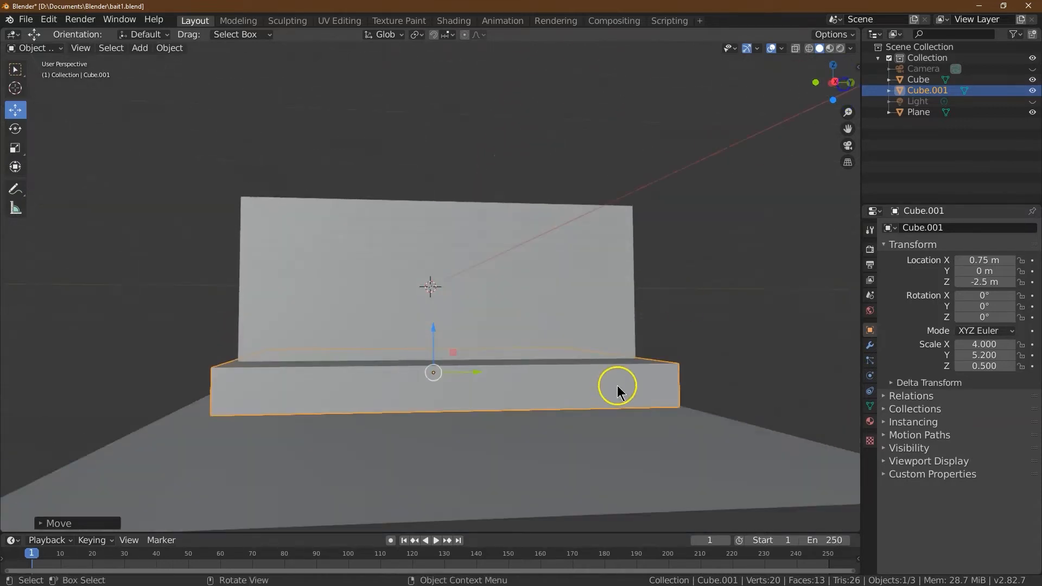
click(579, 477)
drag(441, 379, 429, 347)
click(835, 82)
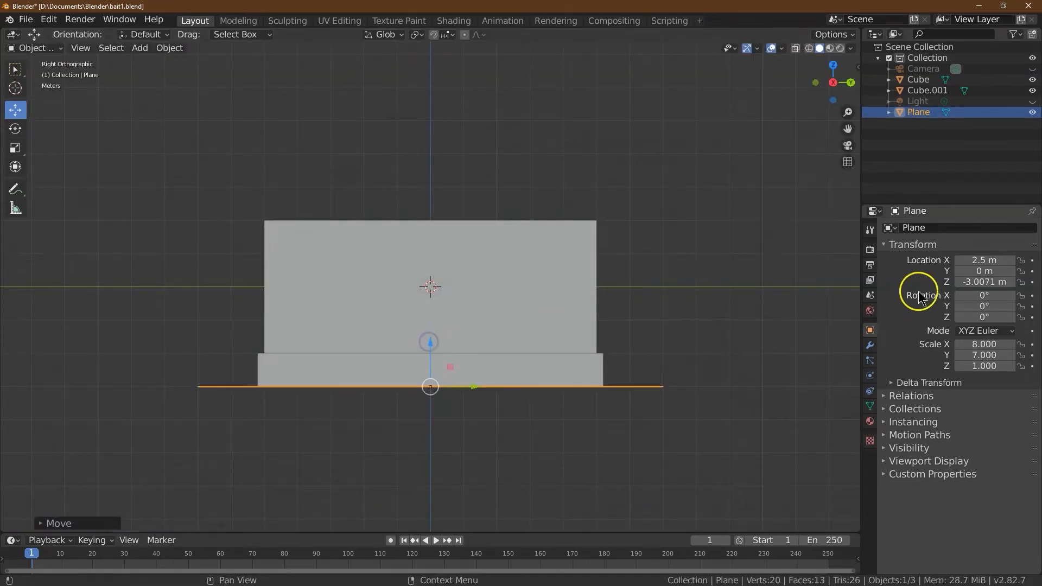
click(974, 282)
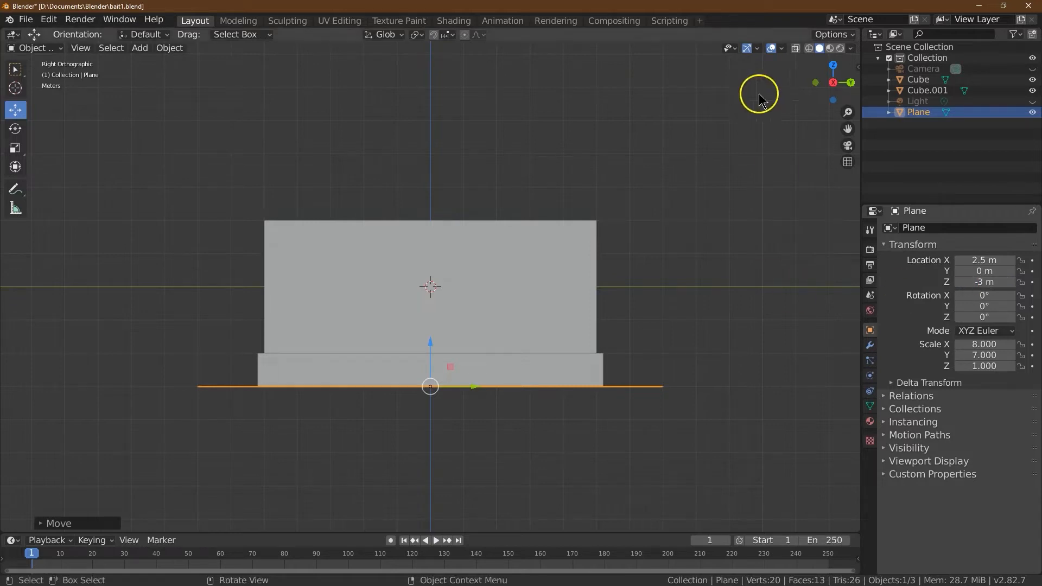
Step: Put the upper box into Edit Mode and select its top face in face select mode
mouse_move(842, 88)
mouse_down()
mouse_move(840, 97)
mouse_move(884, 104)
mouse_move(793, 109)
mouse_move(839, 71)
mouse_move(838, 90)
mouse_up()
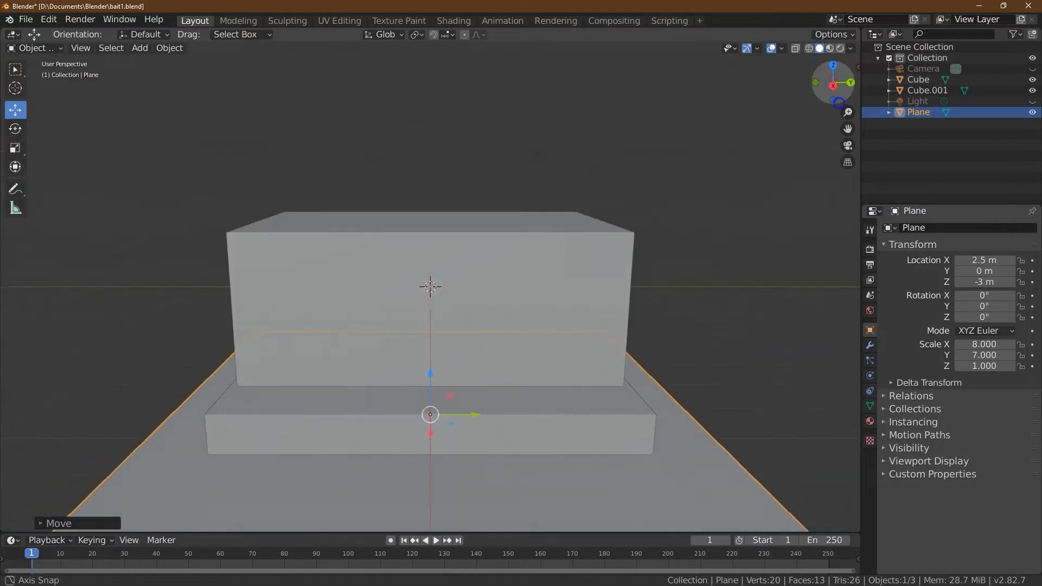
click(371, 245)
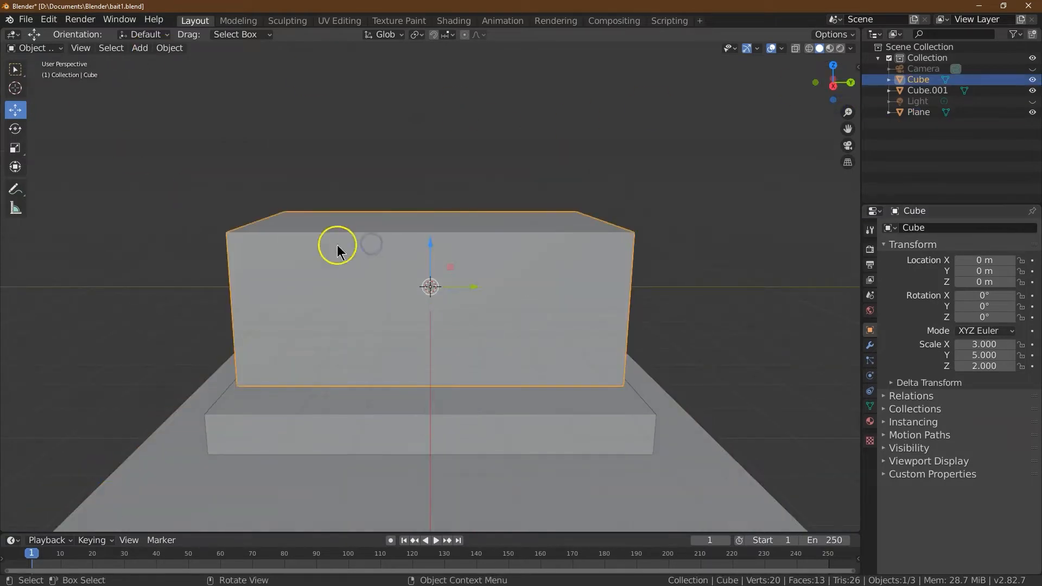
click(29, 48)
click(46, 72)
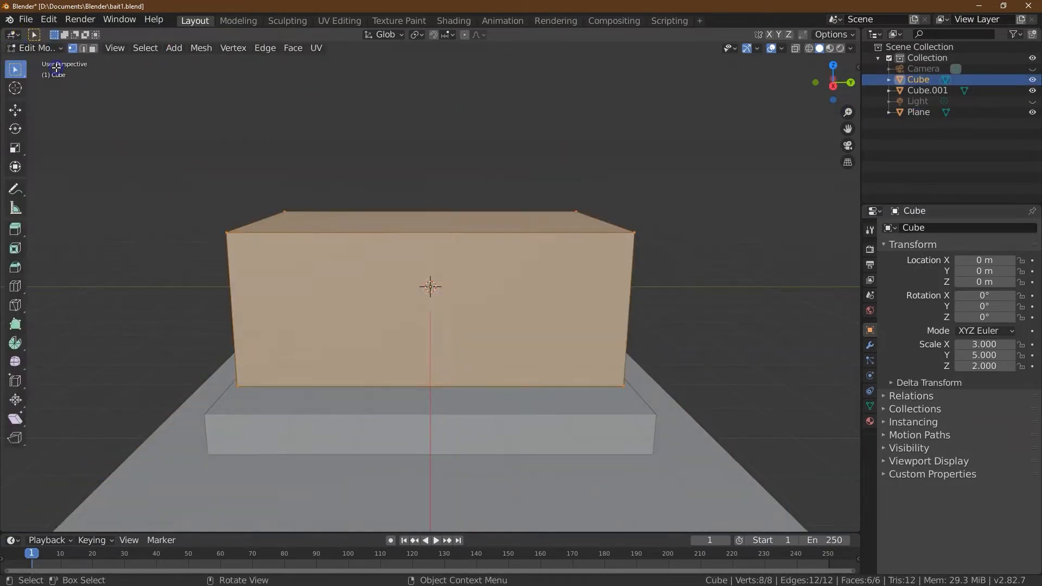
drag(830, 88, 835, 101)
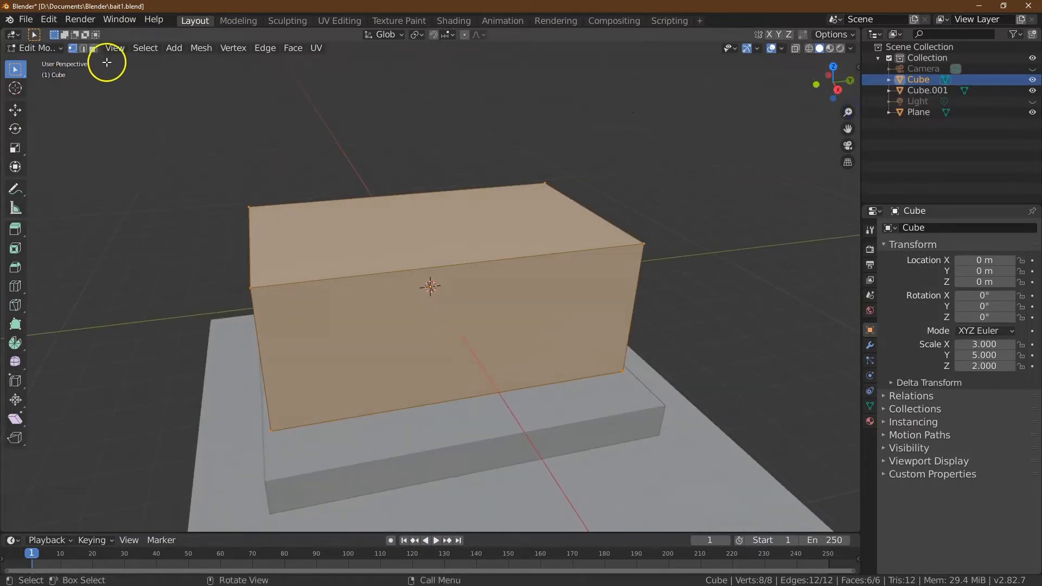
click(93, 48)
click(451, 233)
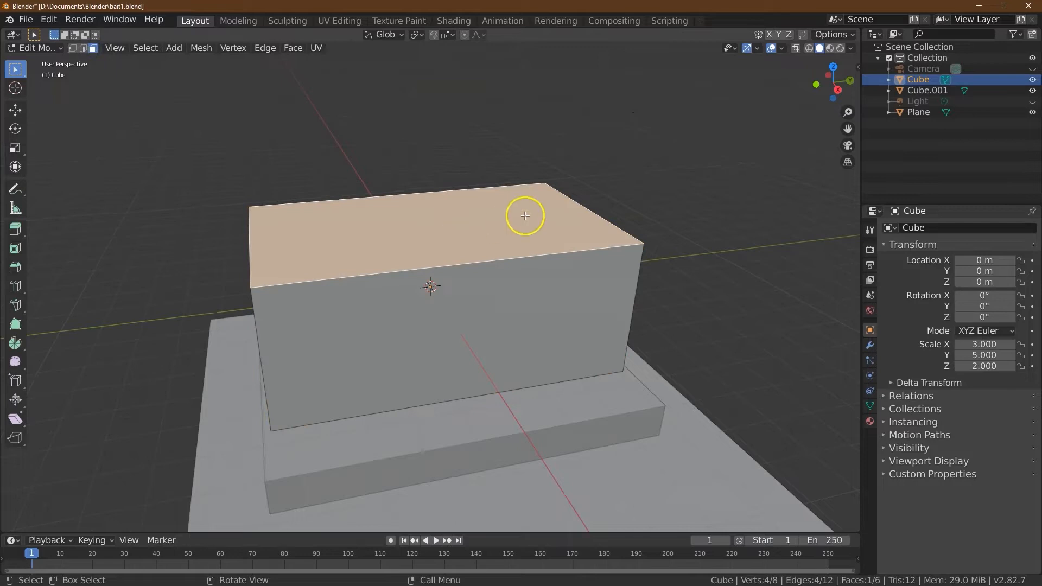
Step: Try insetting the box's top face, check the border from the top view, and undo the inset
click(15, 250)
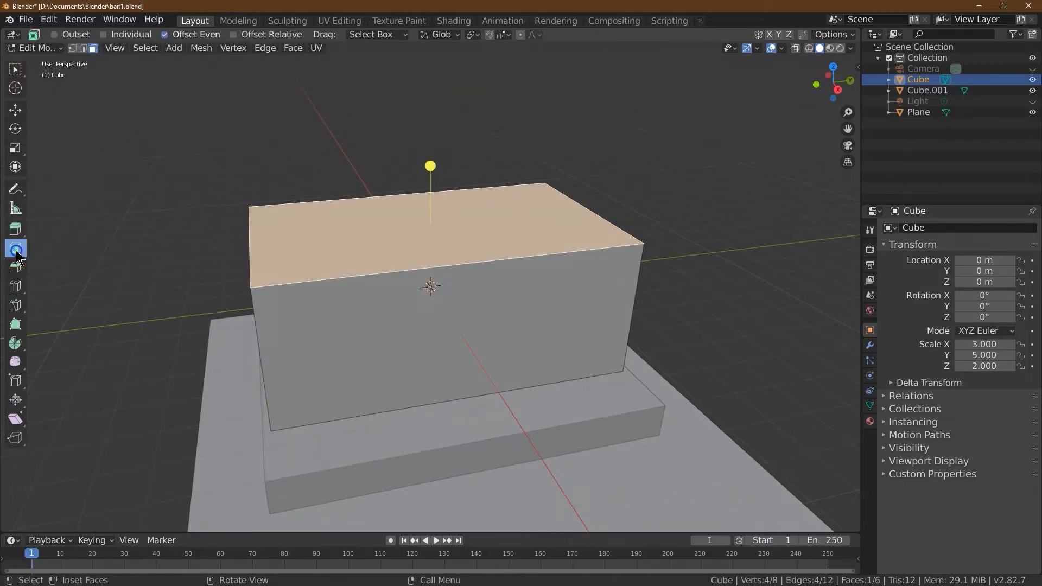
drag(453, 177, 427, 183)
click(834, 64)
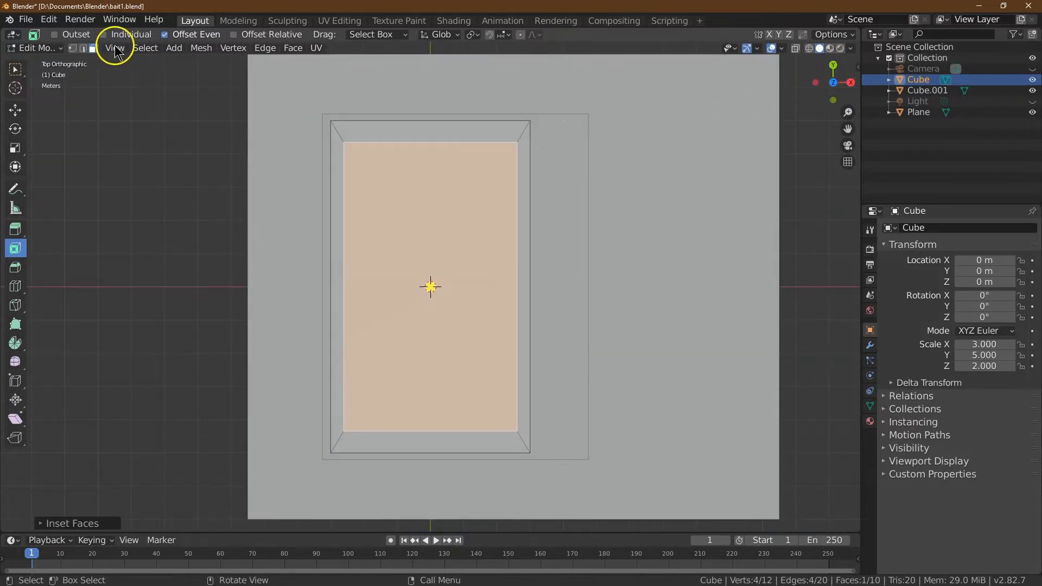
click(49, 19)
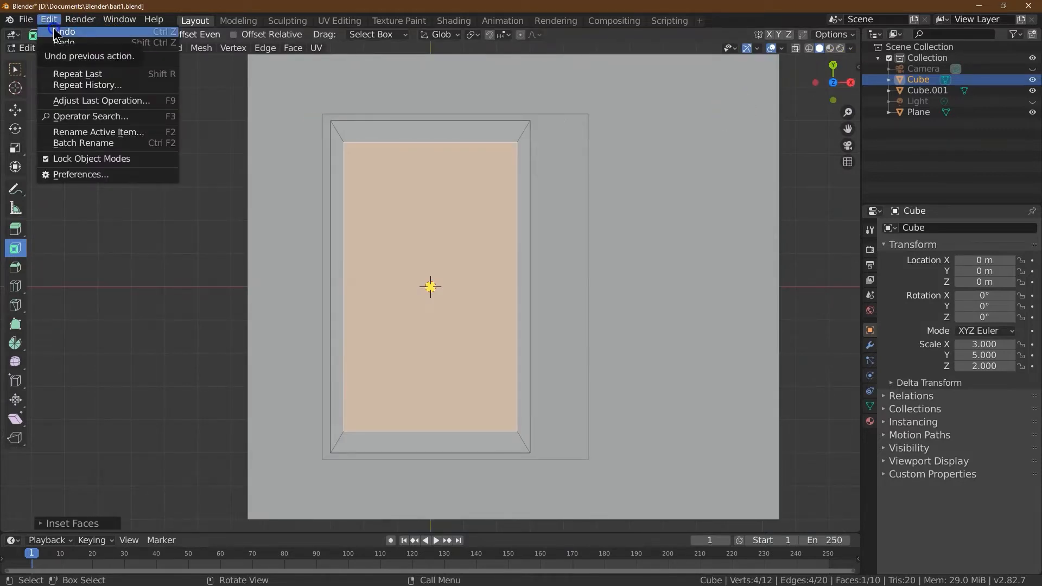
click(56, 33)
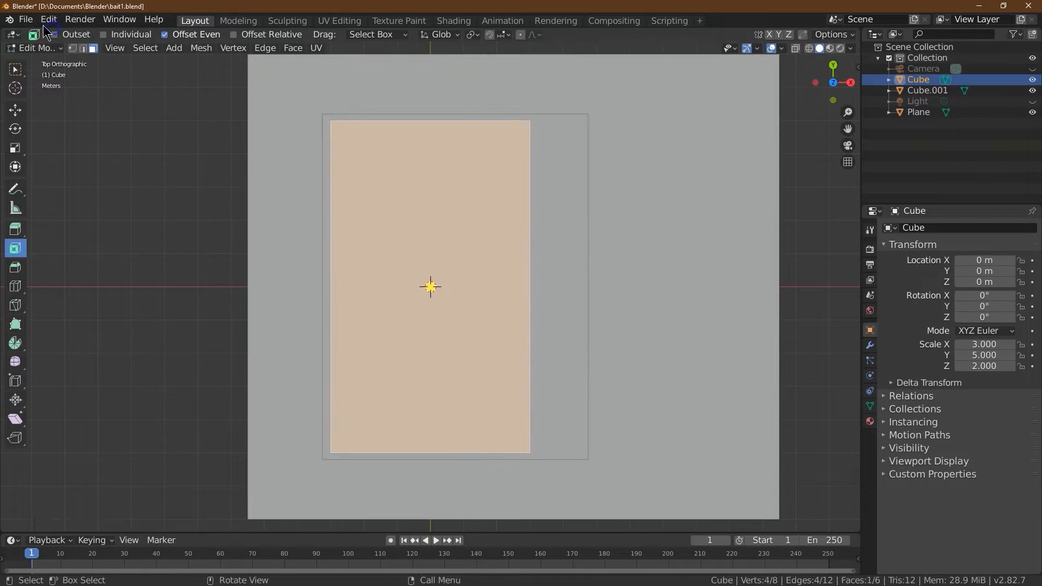
Step: Return the box to Object Mode and apply its scale
click(25, 19)
mouse_move(47, 20)
click(19, 47)
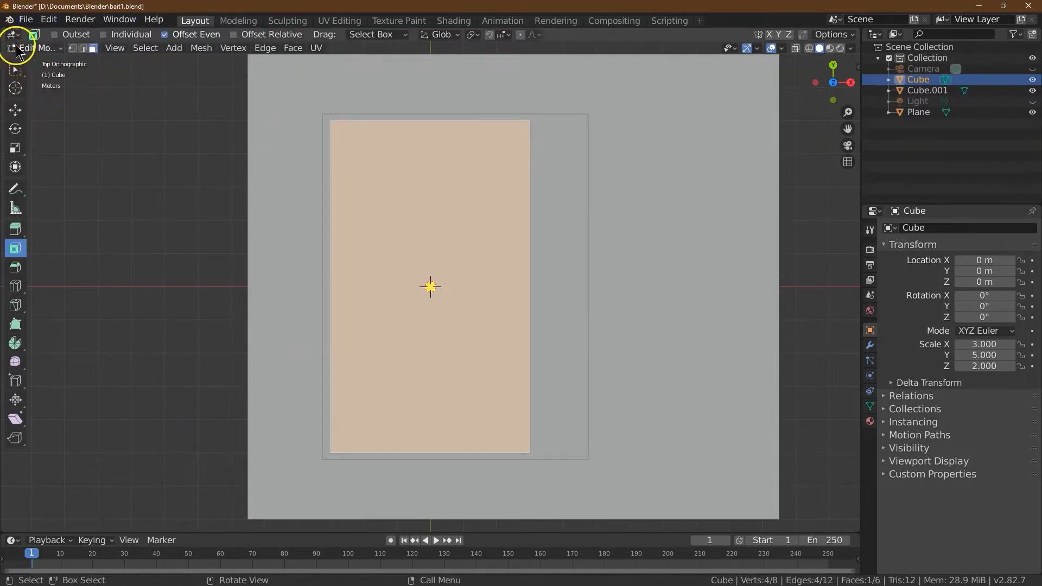
click(33, 61)
click(163, 48)
mouse_move(182, 84)
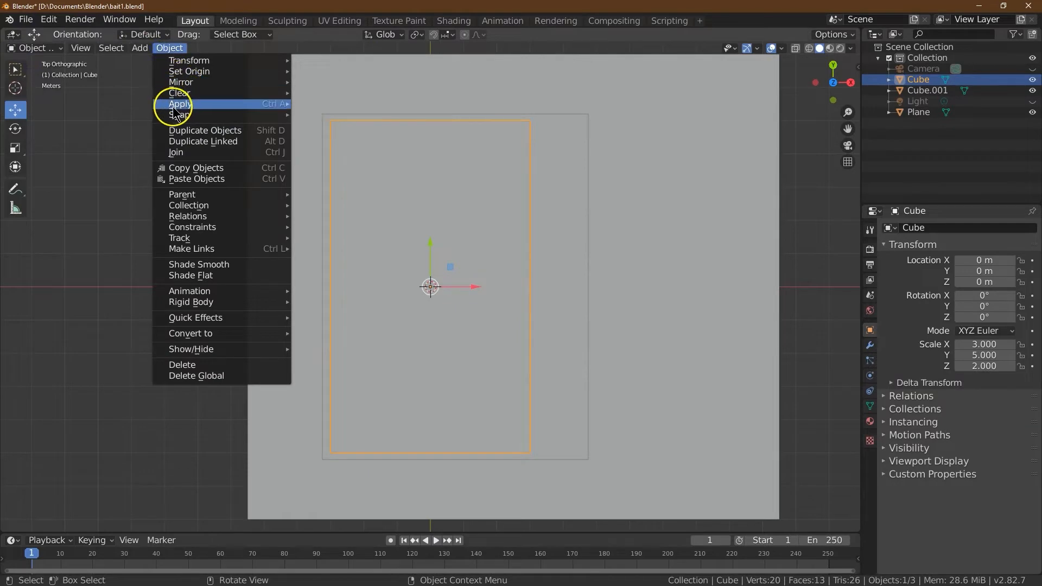
mouse_move(177, 103)
click(320, 124)
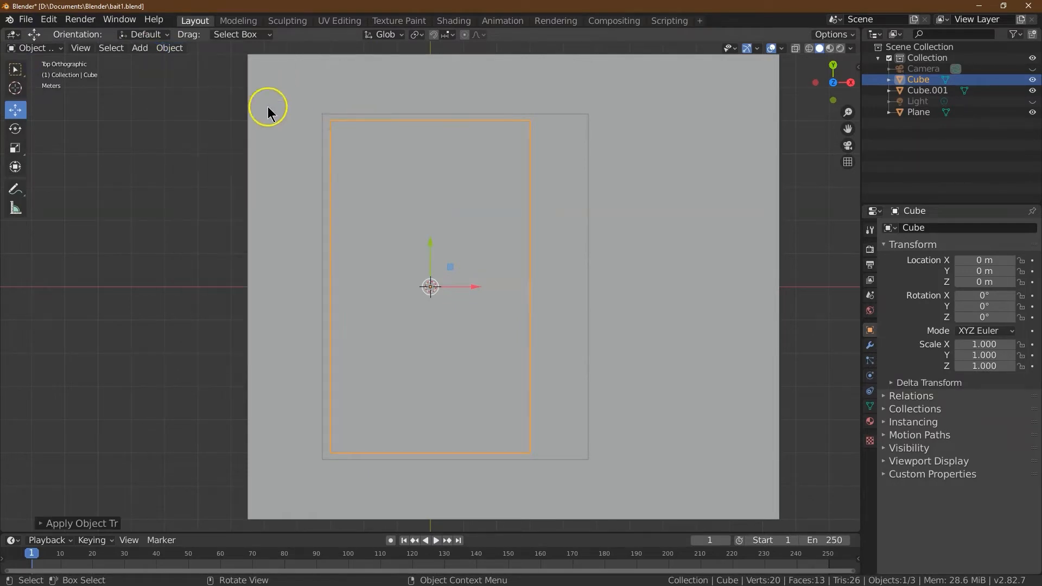
Step: Back in Edit Mode, inset the box's top face with a thickness of 0.3 m
click(32, 48)
click(28, 70)
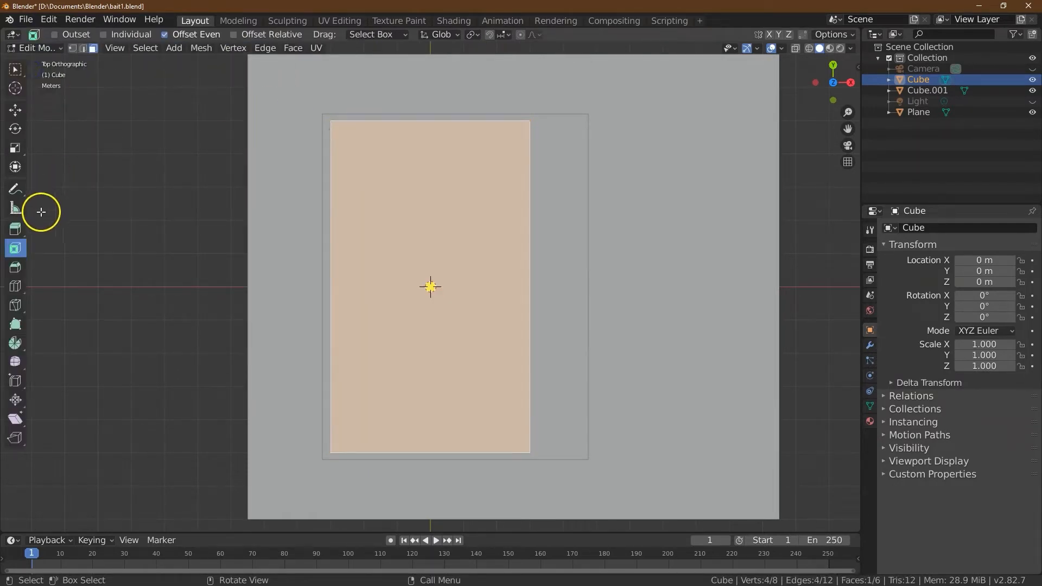
drag(825, 84, 829, 103)
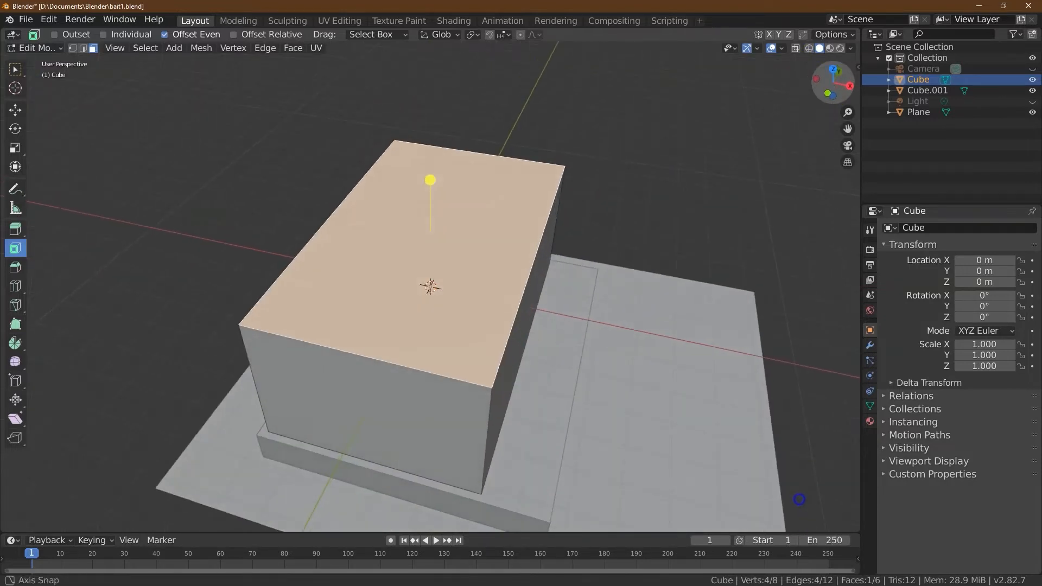
drag(428, 177, 428, 193)
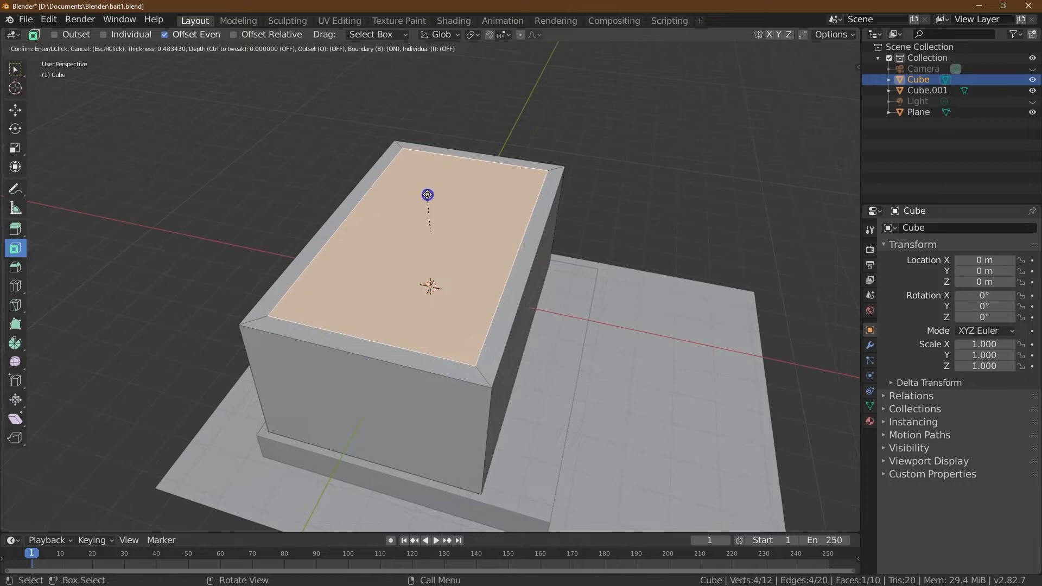
click(428, 194)
click(41, 523)
click(164, 459)
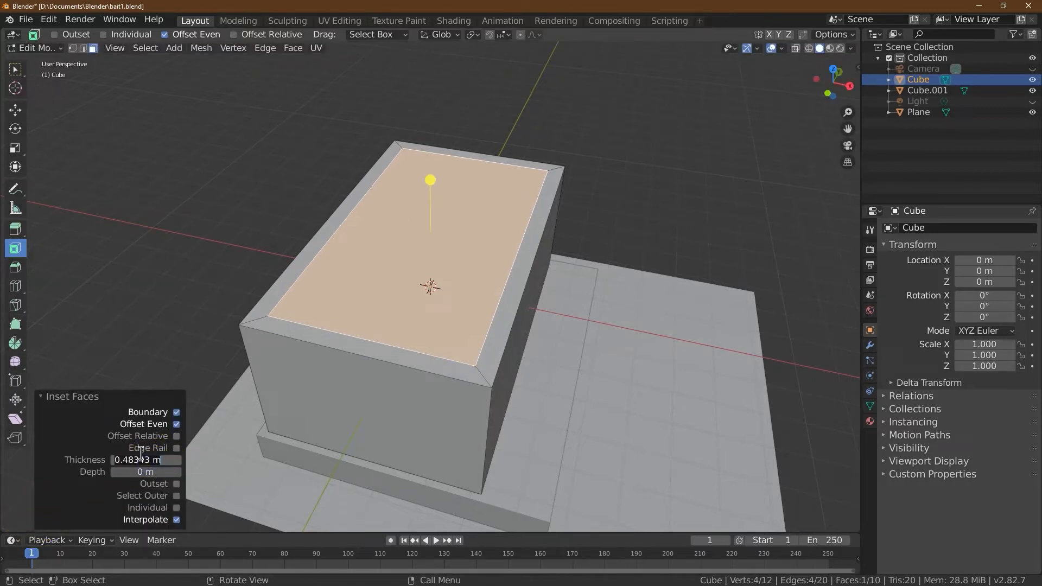
text(0.3)
key(Tab)
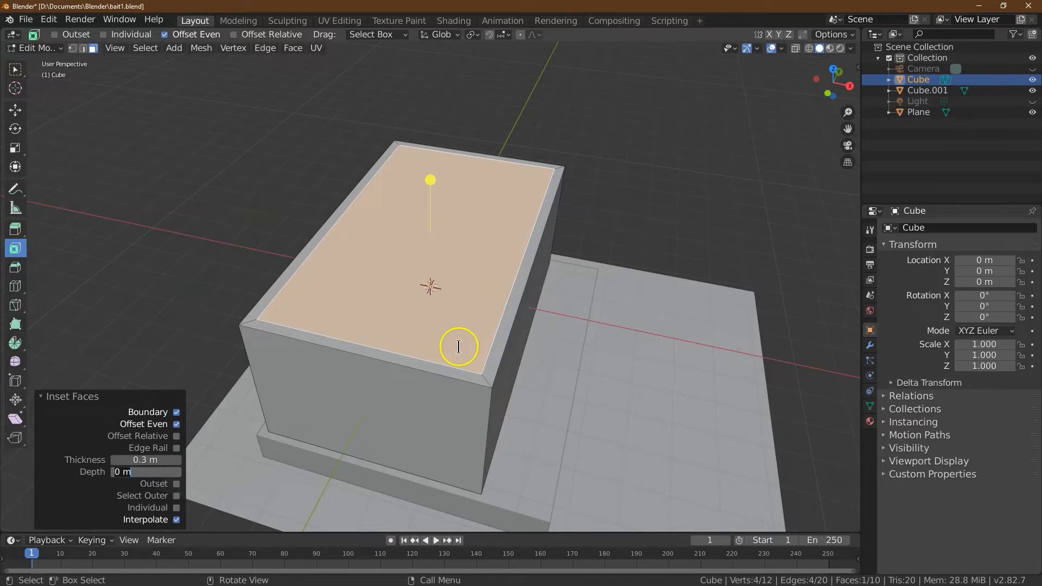
Step: Extrude the inset top face upward by 0.2 m
click(15, 228)
drag(432, 190, 431, 187)
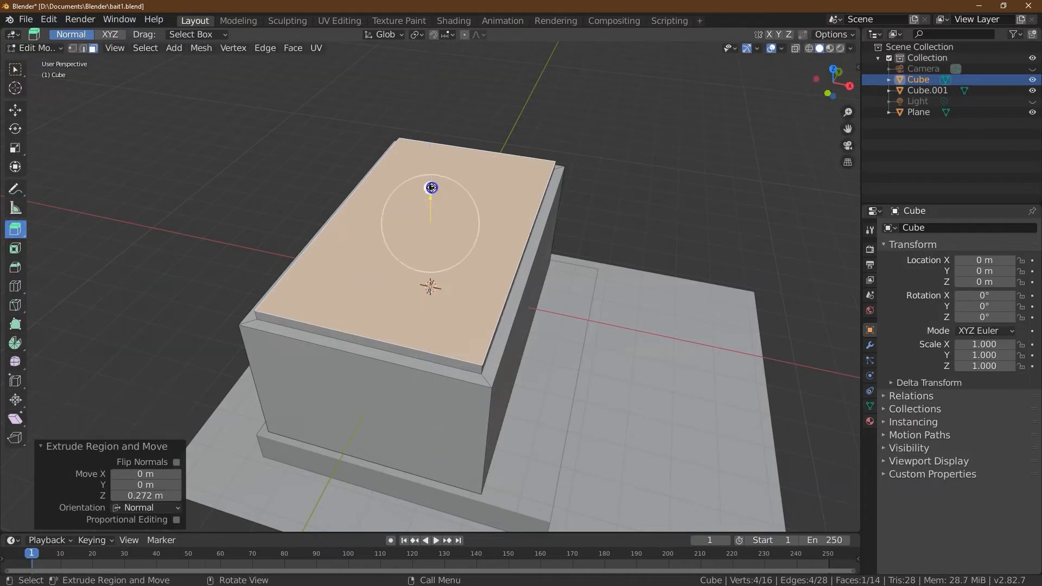
click(827, 94)
click(152, 495)
text(.2)
key(Return)
Step: Inset the raised top face with a thickness of 0.2 m
drag(831, 82, 811, 135)
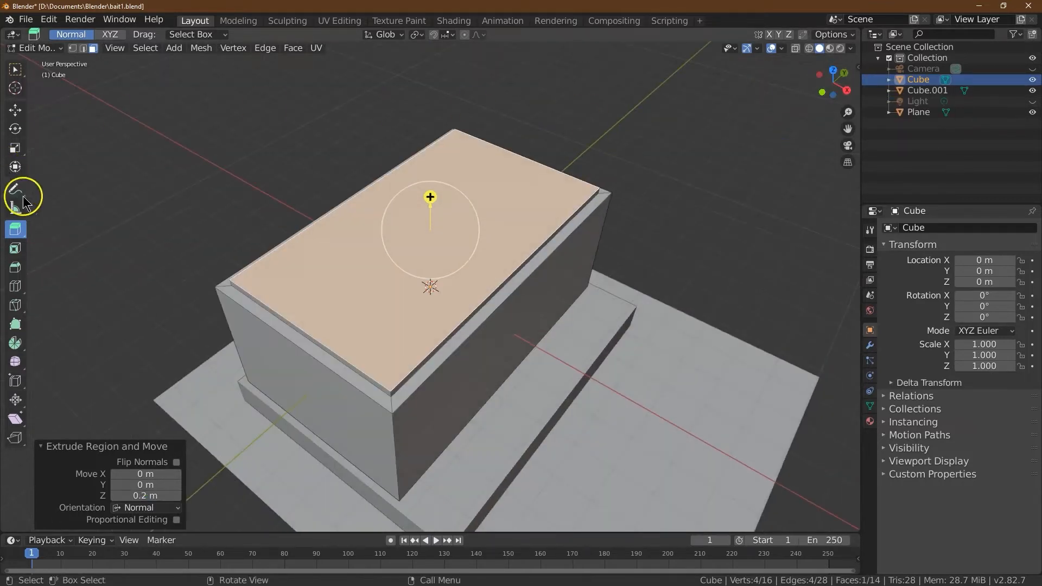
click(15, 251)
drag(428, 181, 428, 193)
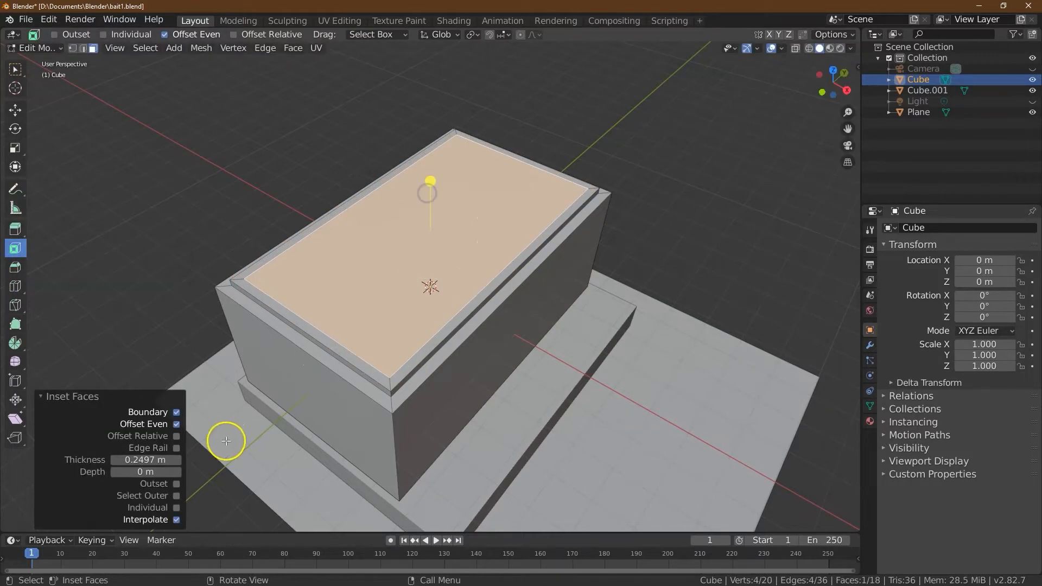
click(147, 460)
key(Tab)
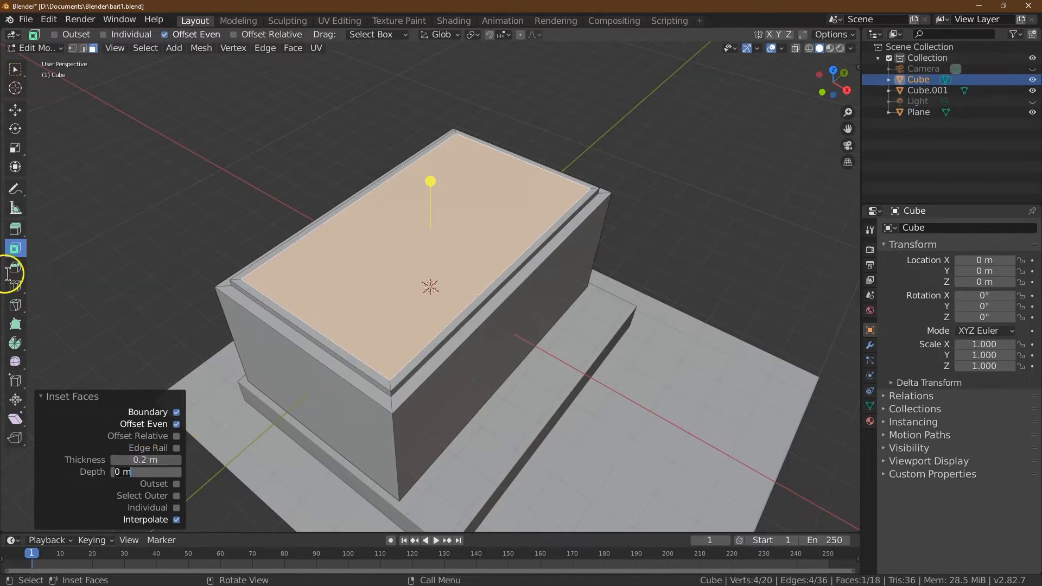
Step: Extrude the inner roof face downward with a Z move of -0.2 m to form a parapet
click(15, 230)
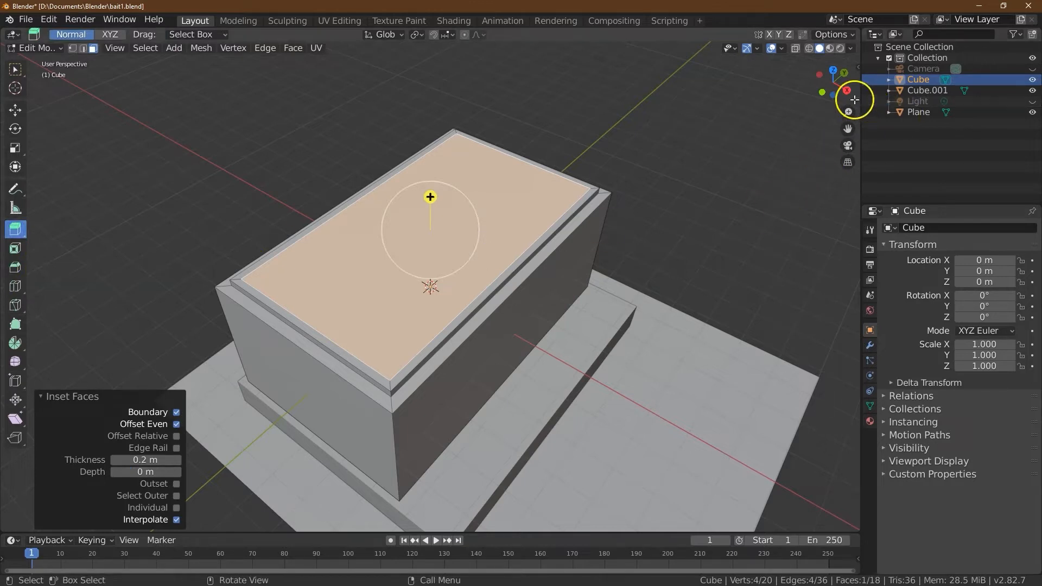
drag(821, 93, 633, 156)
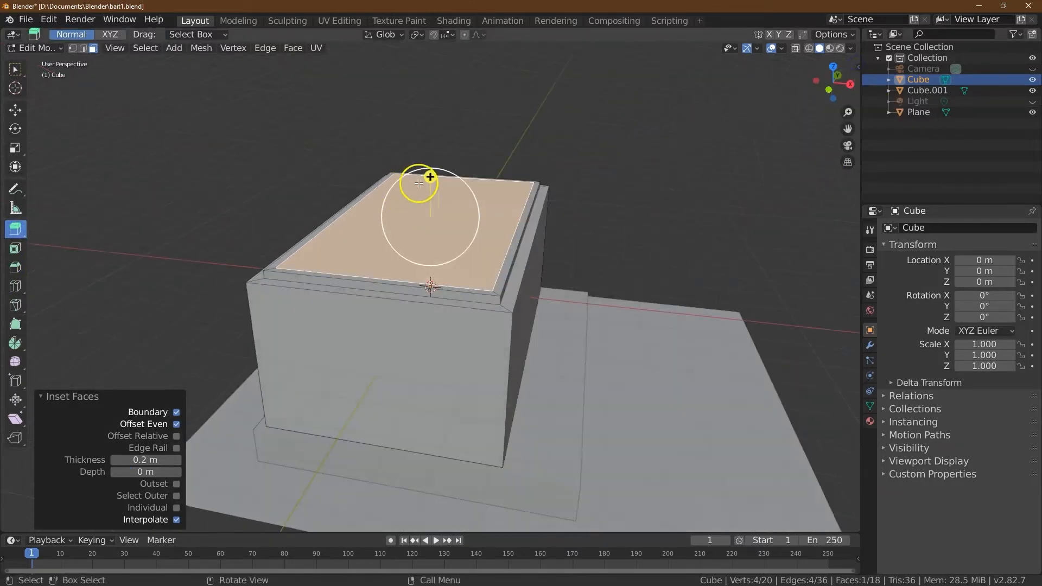
drag(430, 177, 427, 185)
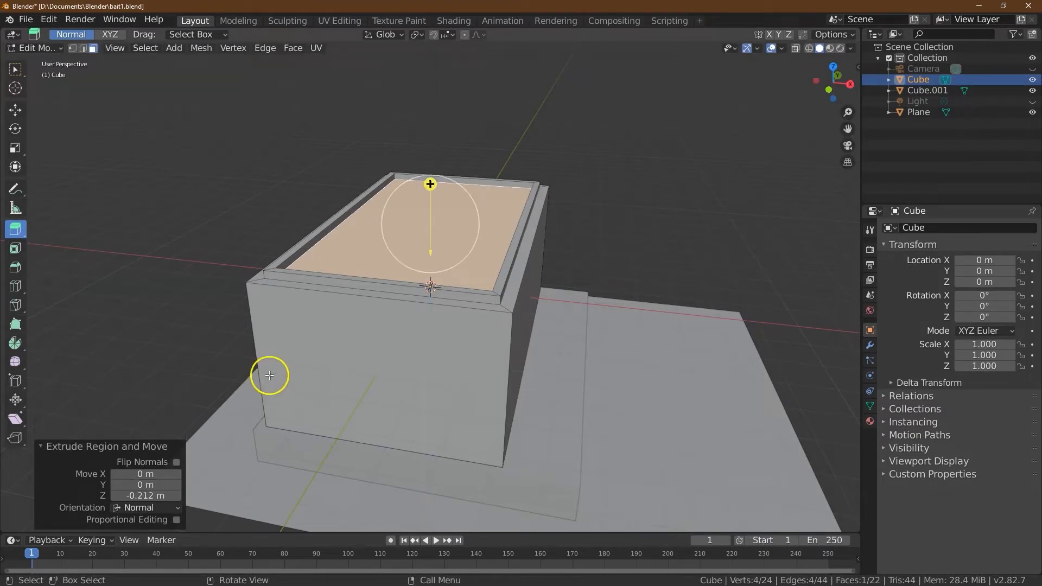
click(144, 495)
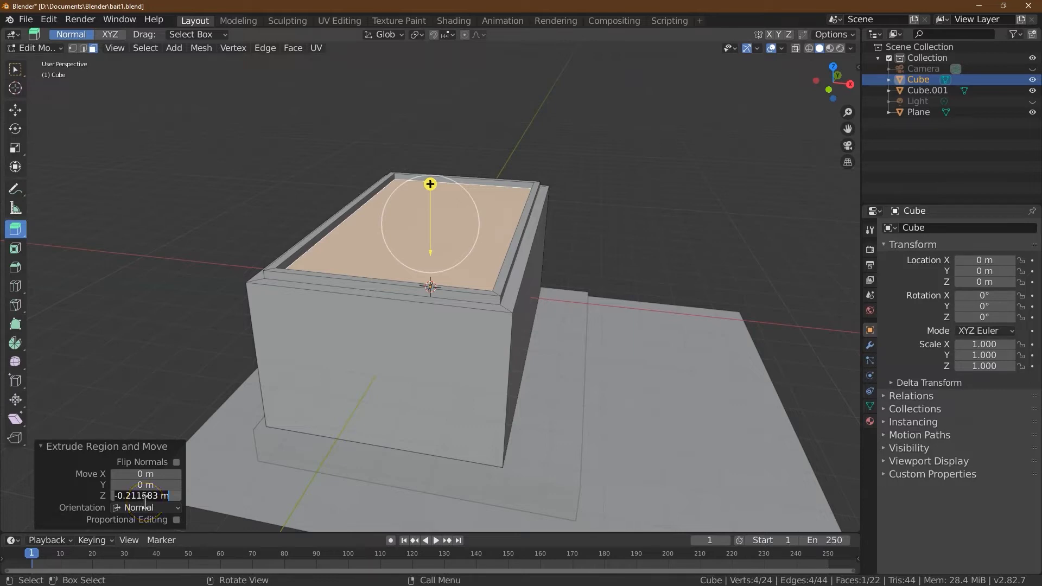
key(Tab)
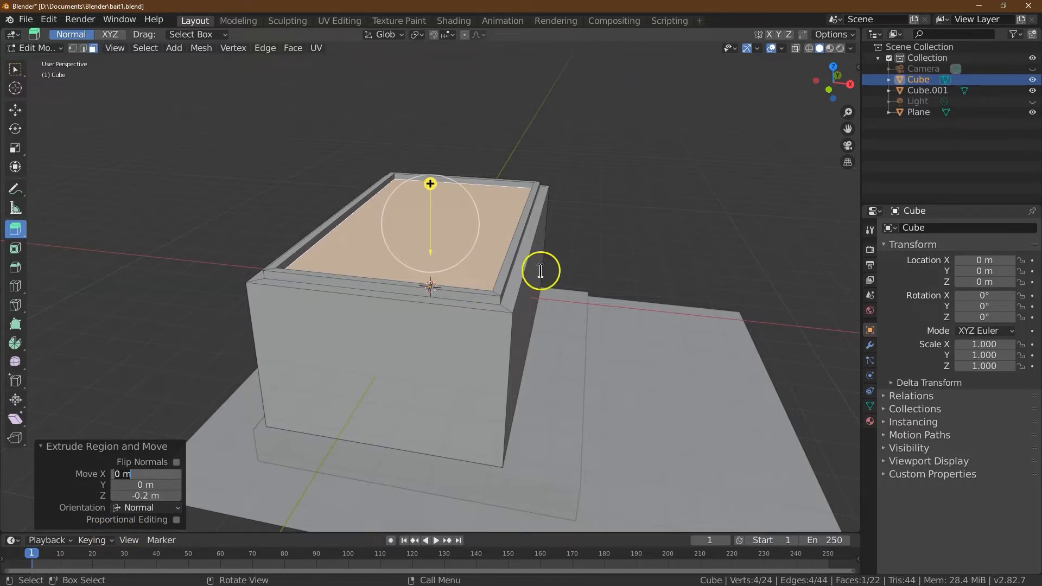
Step: Reduce the depth of the roof recess by setting the extrusion's Z move to -0.1 m
drag(844, 88, 809, 105)
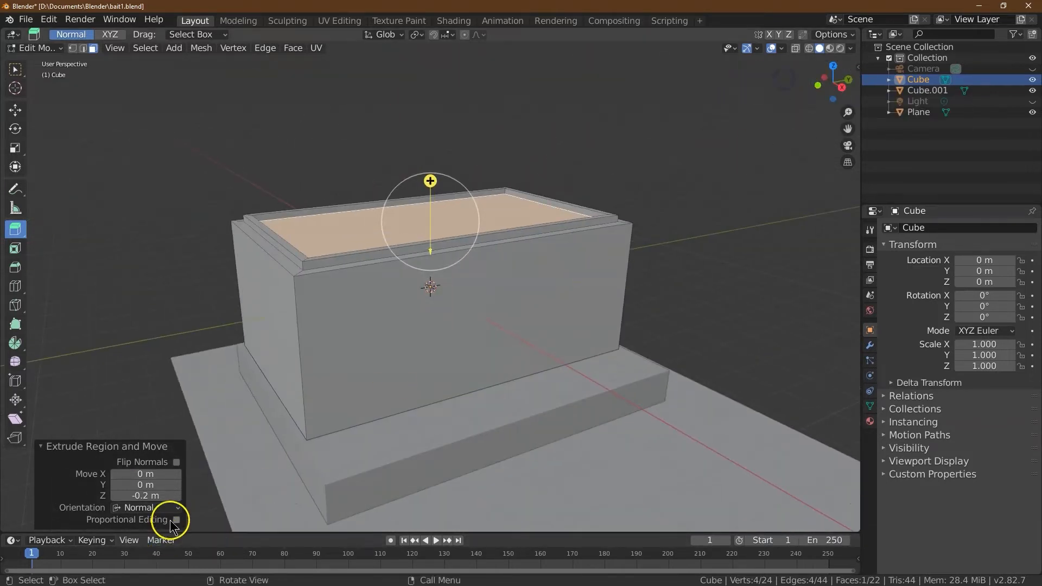
click(154, 494)
text(-)
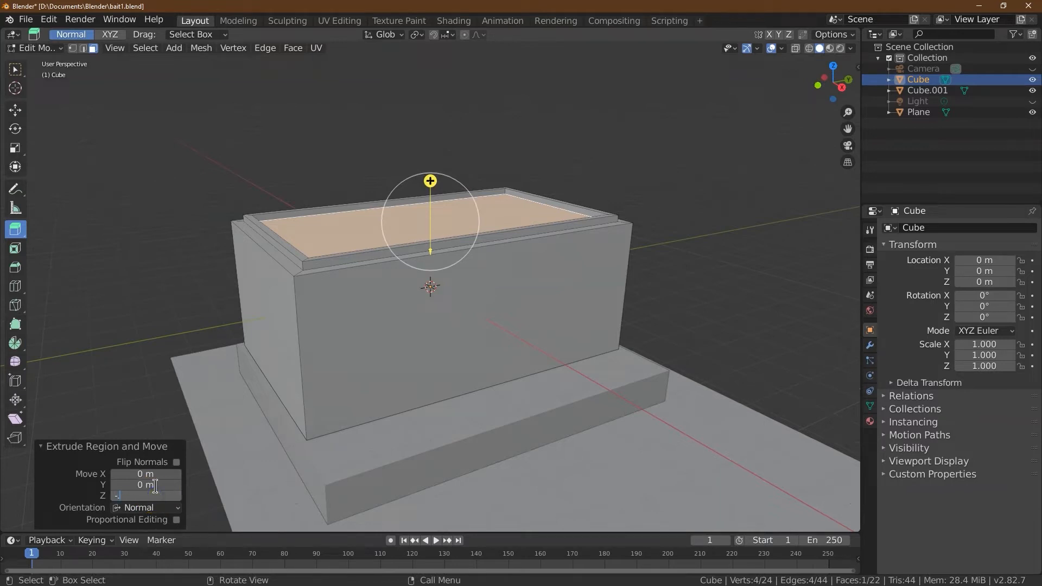
text(0.1)
key(Return)
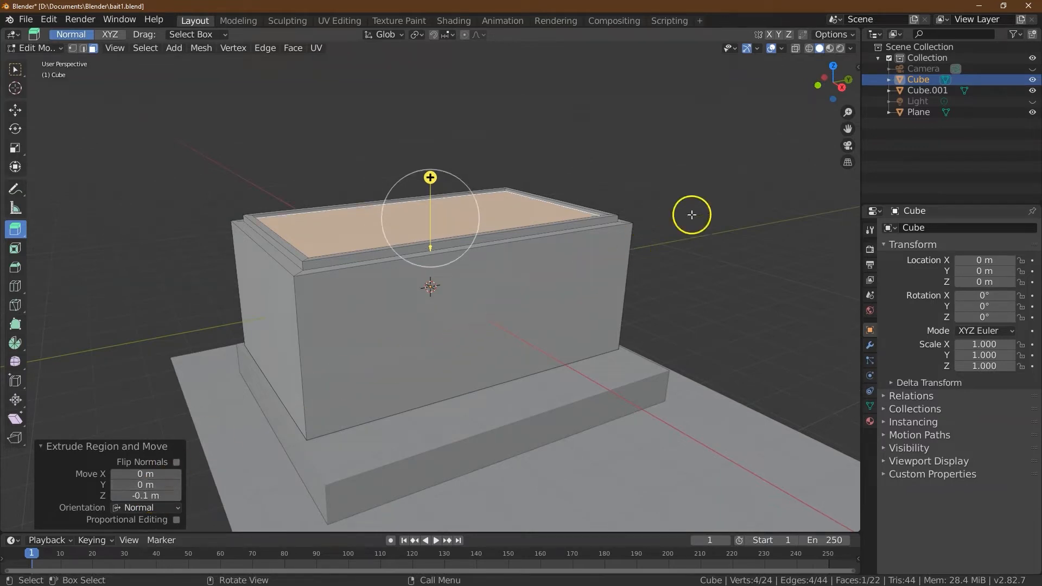
Step: Add a single vertical loop cut through the middle of the box's long front face
click(841, 92)
drag(842, 93, 846, 117)
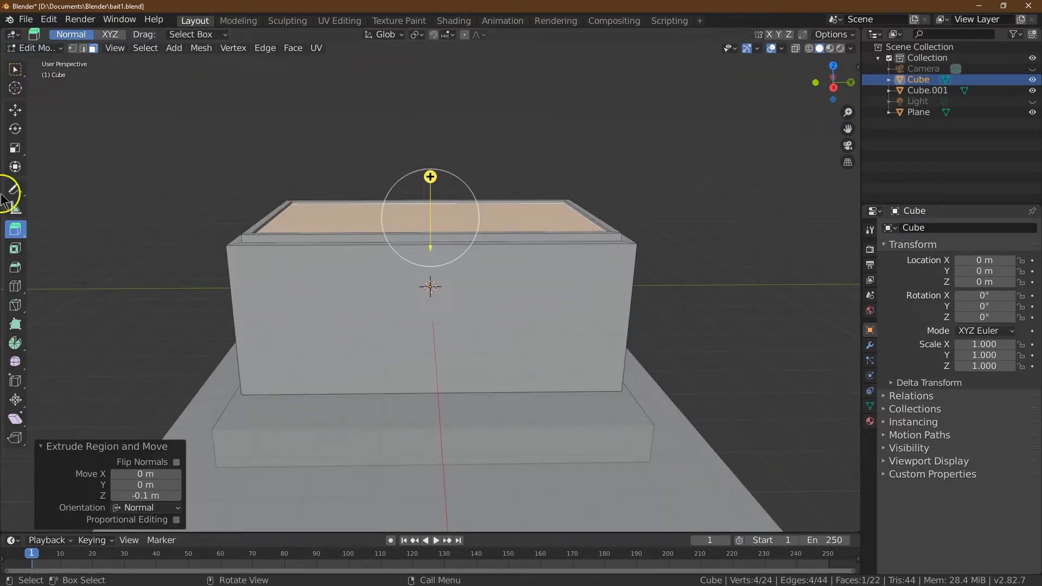
click(15, 284)
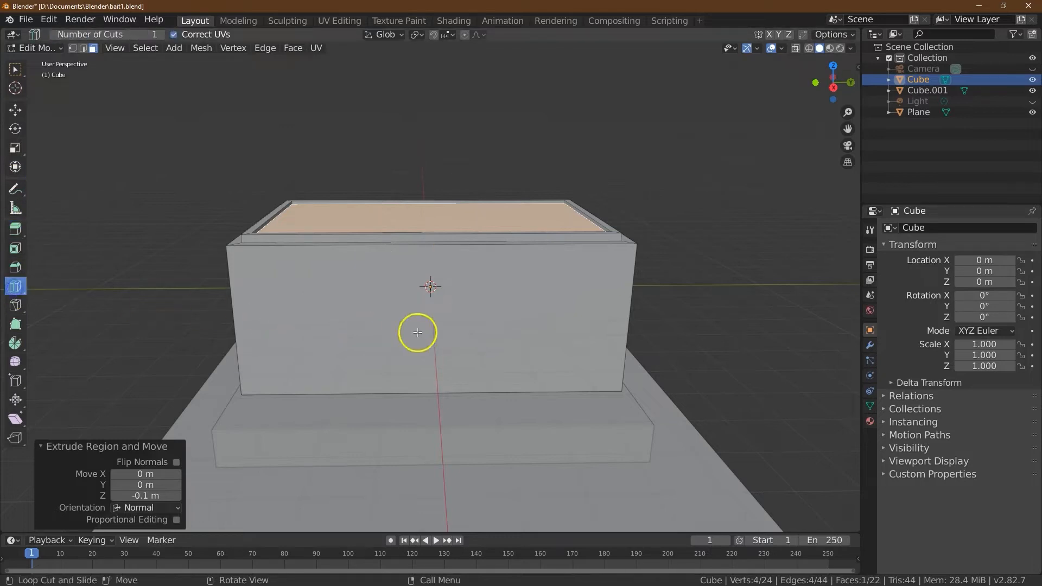
click(421, 252)
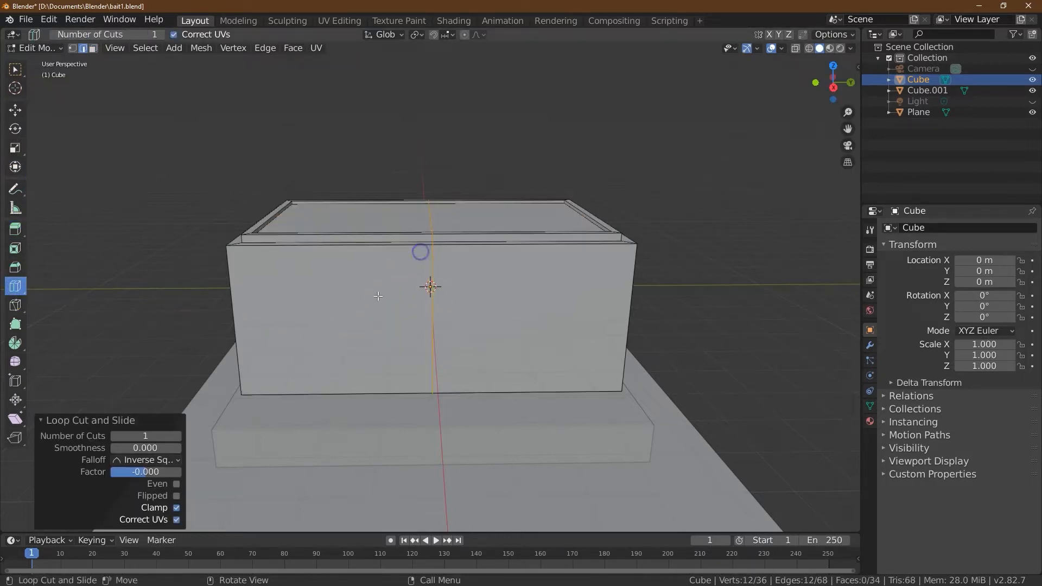
Step: Increase the vertical loop cuts on the long front wall to 4 and add 2 horizontal loop cuts around the walls
click(178, 437)
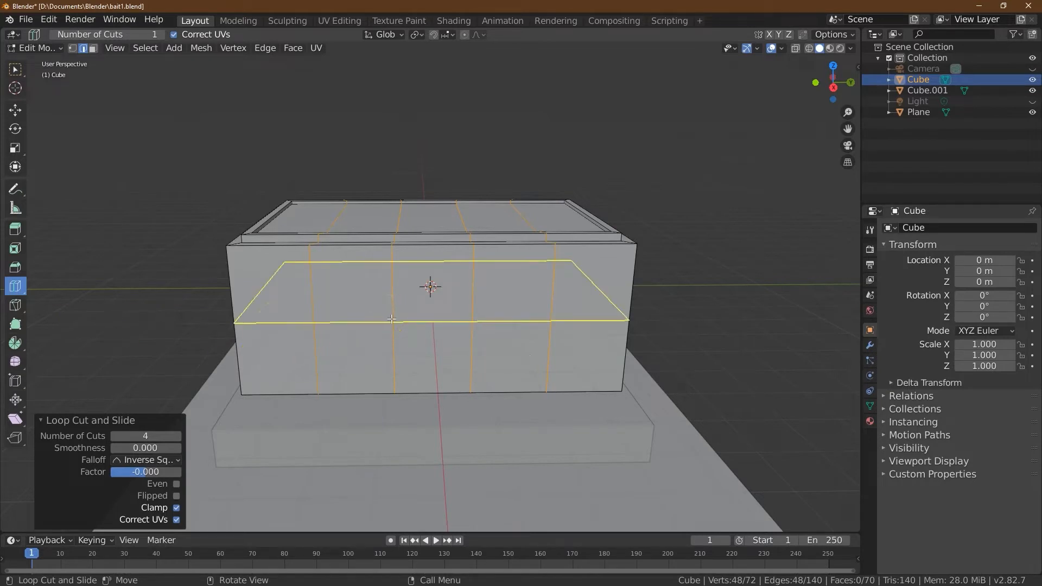
click(382, 323)
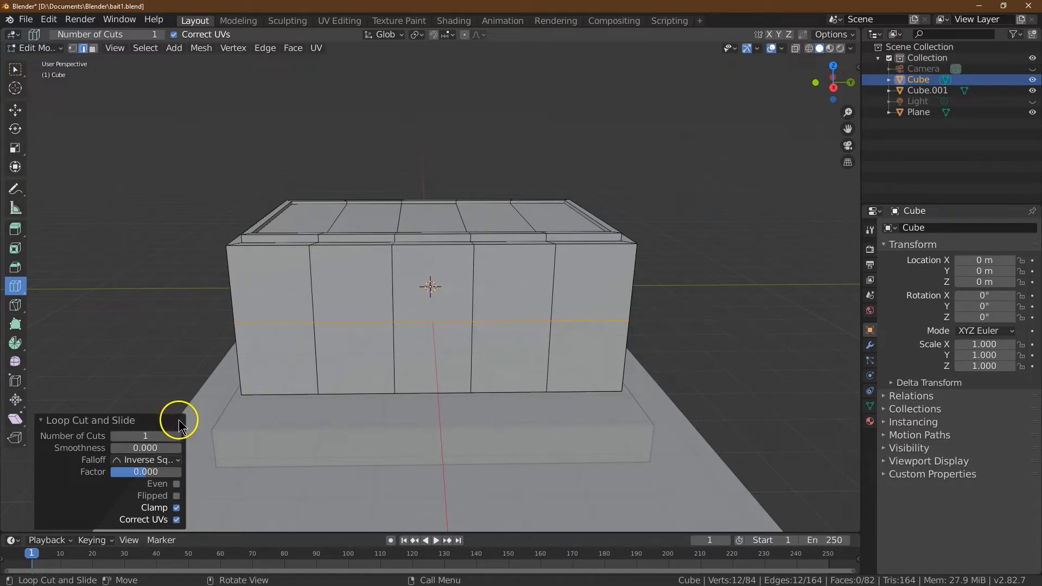
click(177, 436)
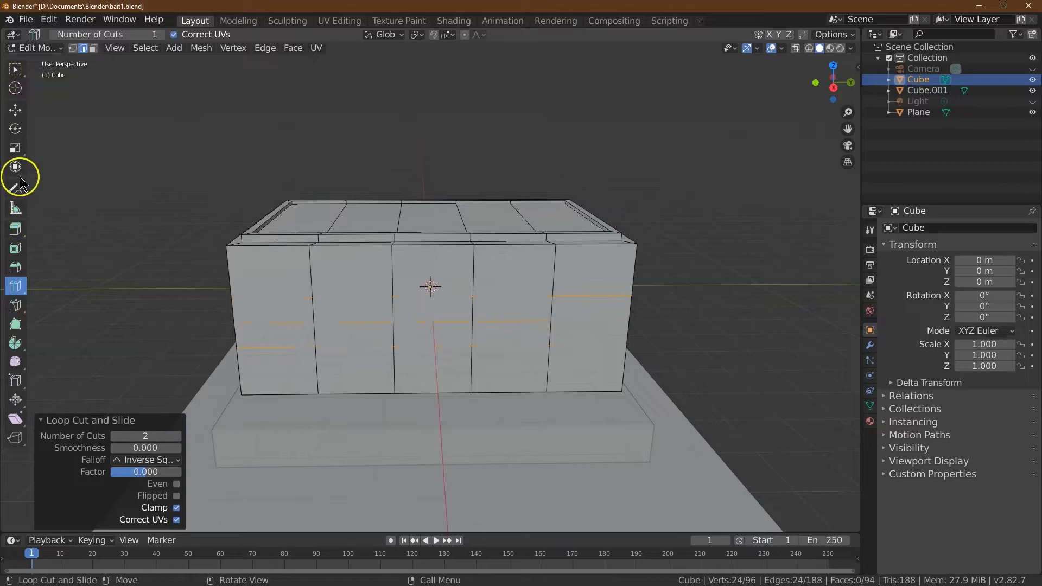
Step: Select the whole upper horizontal edge loop around the walls and move it up 0.75 m along Z
click(15, 110)
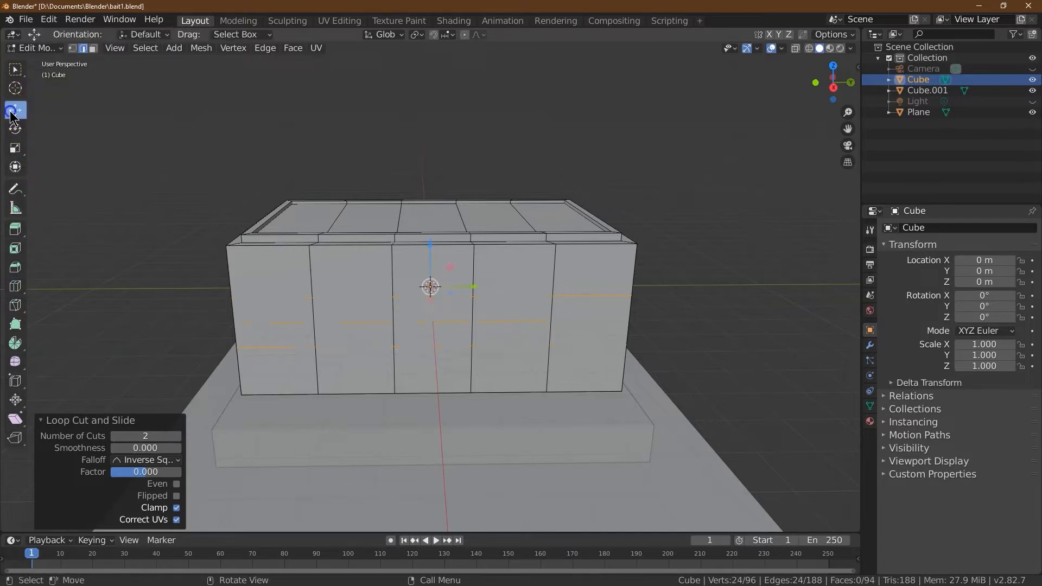
click(165, 311)
click(368, 293)
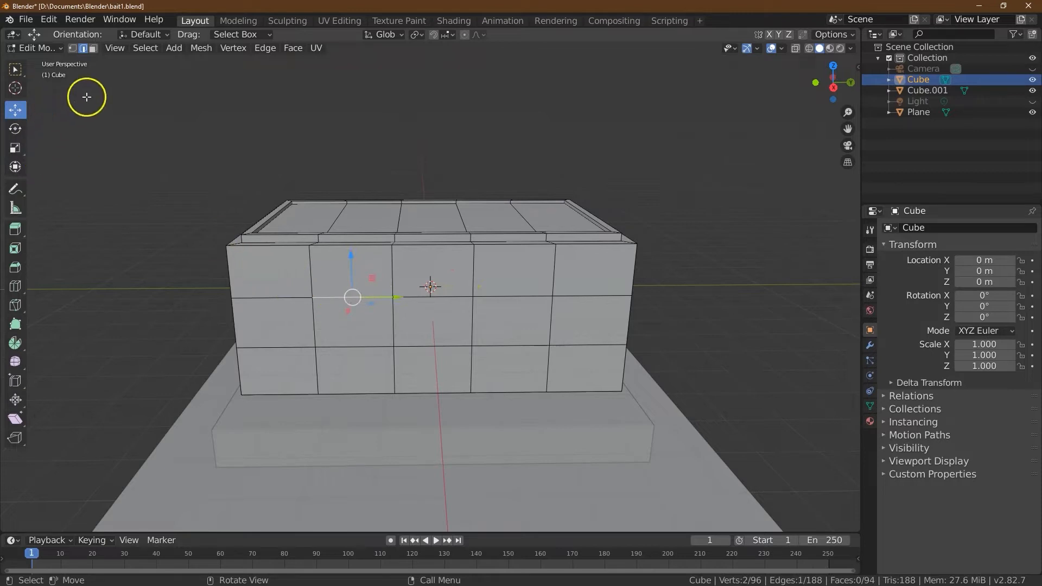
click(147, 48)
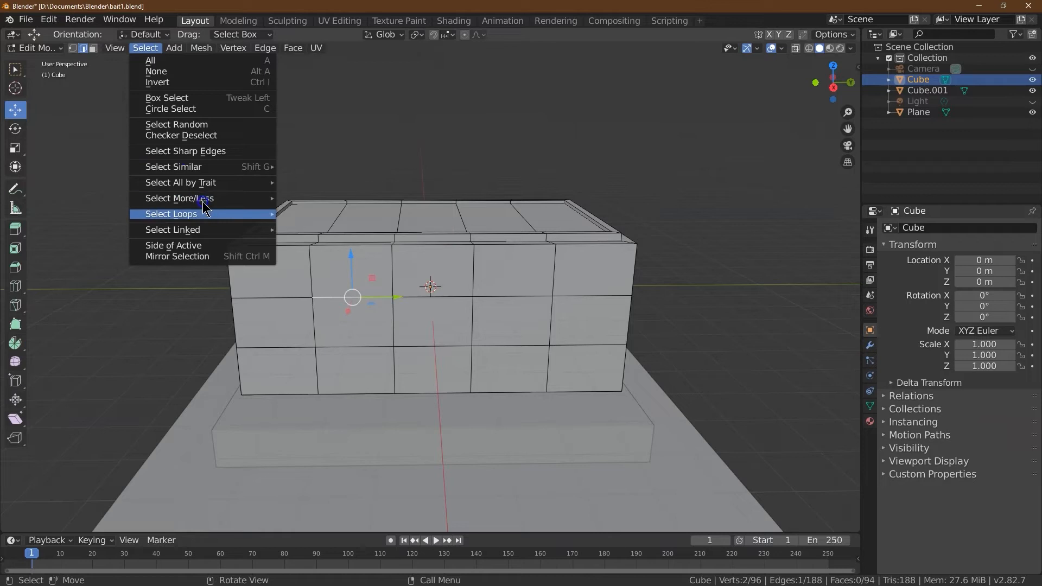
mouse_move(204, 212)
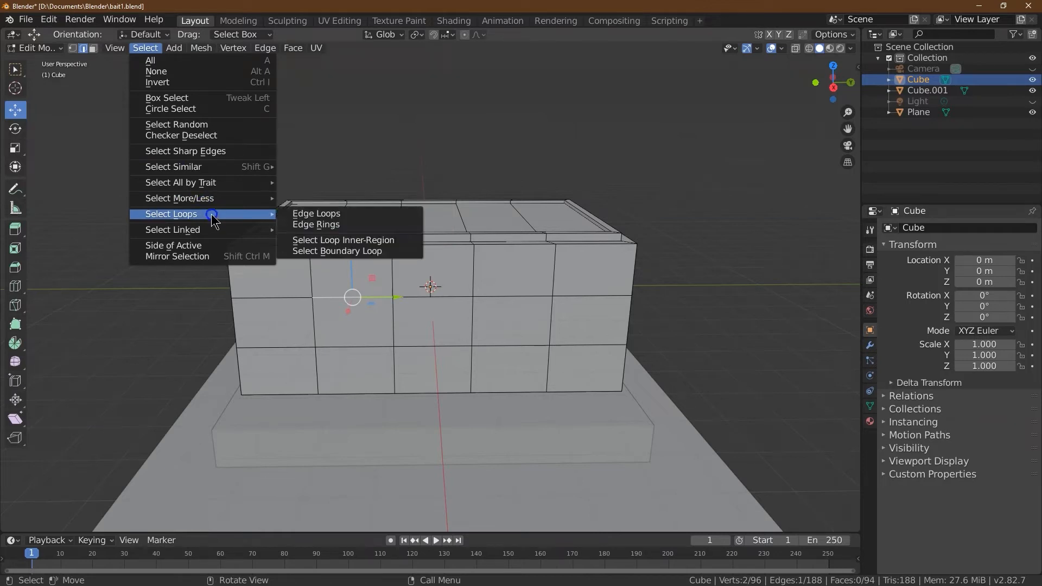
click(305, 215)
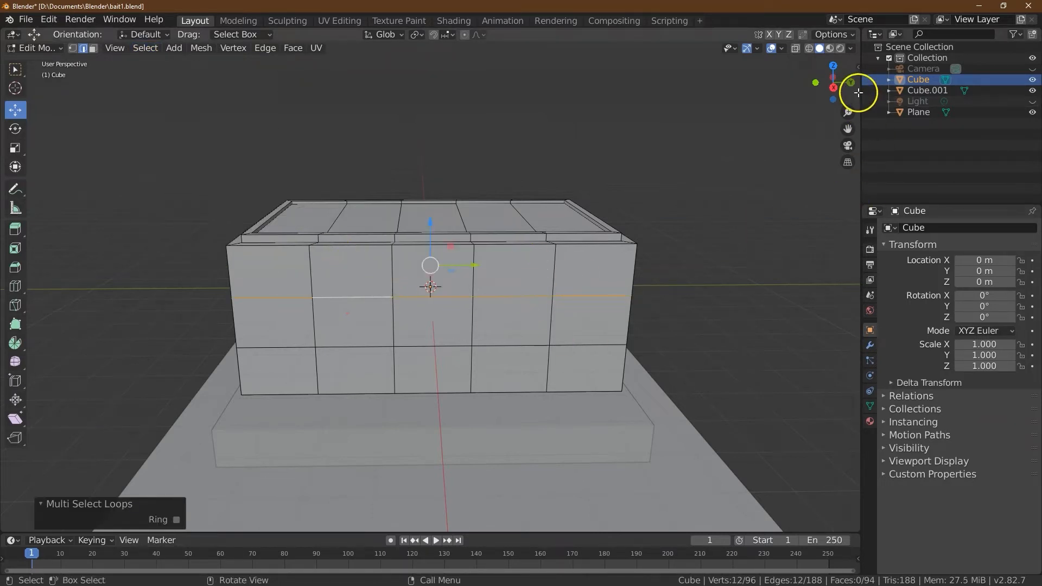
mouse_move(845, 83)
mouse_down()
mouse_move(874, 86)
mouse_move(846, 82)
mouse_up()
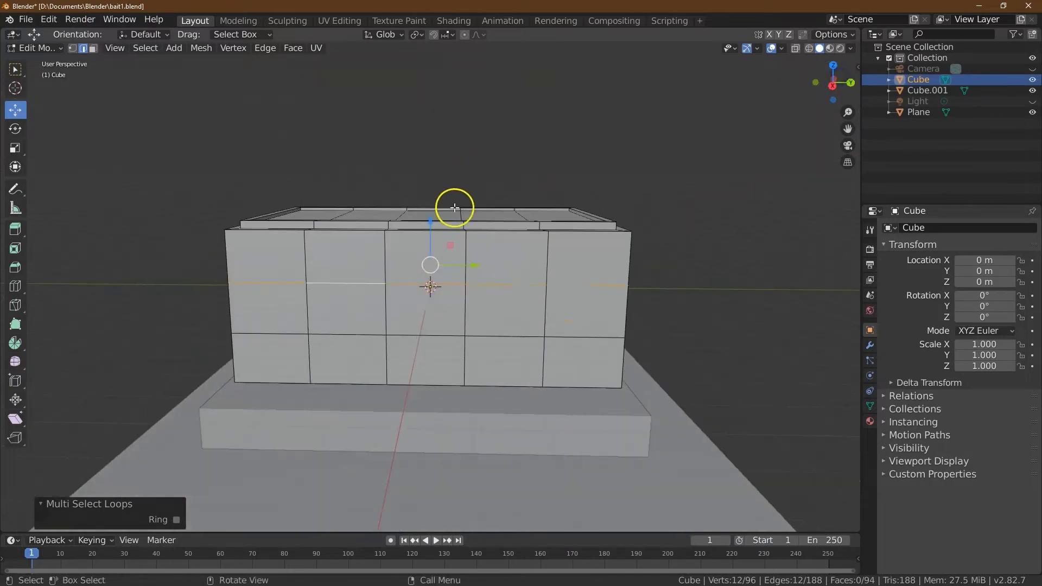
drag(431, 225, 433, 201)
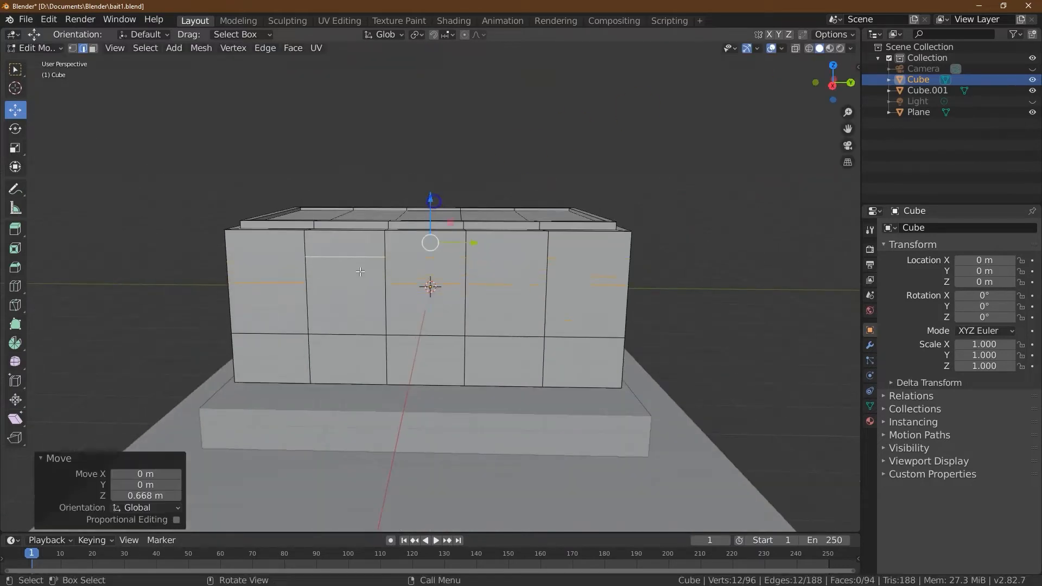
click(138, 496)
key(Tab)
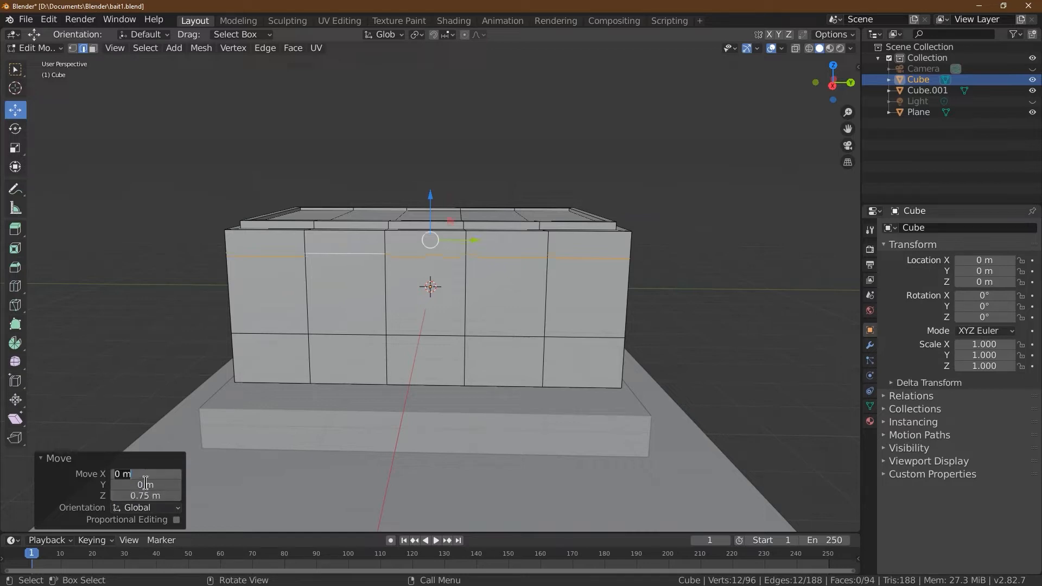
Step: Check the walls in the right orthographic view and reduce the upper edge loop's Z move to 0.65 m
click(833, 83)
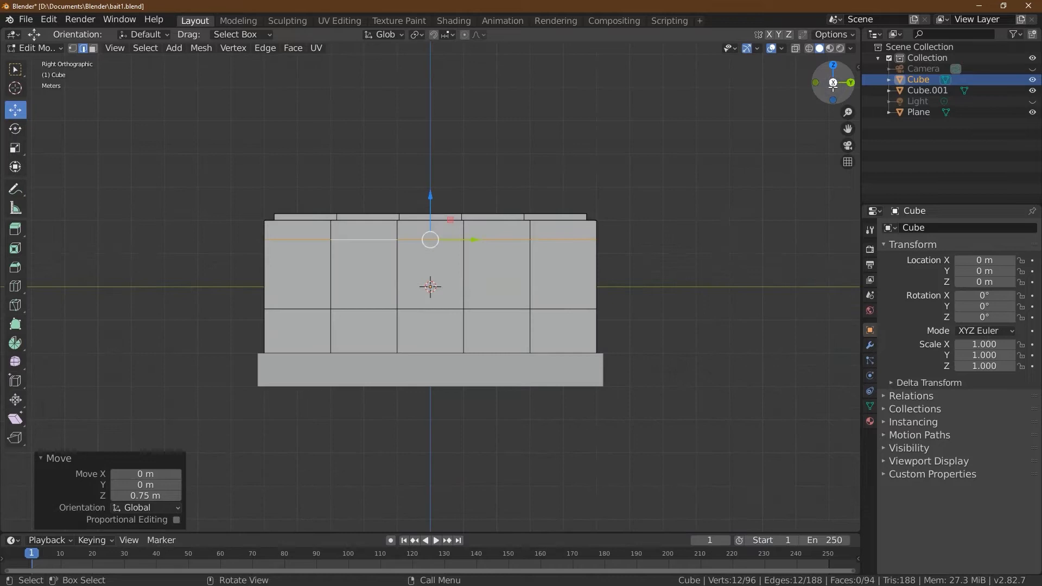
click(164, 496)
text(.6)
key(Return)
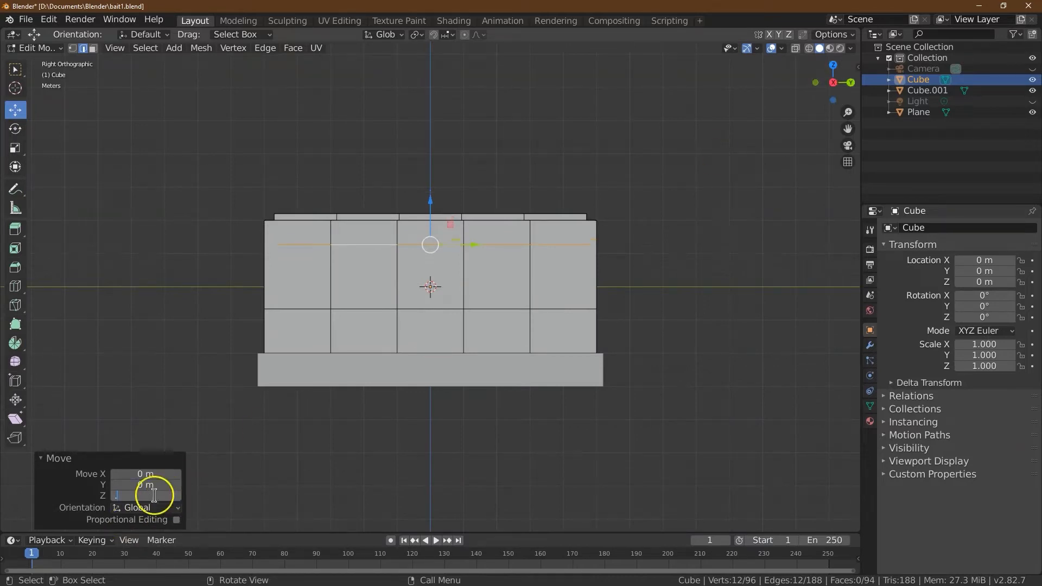
text(5)
key(Tab)
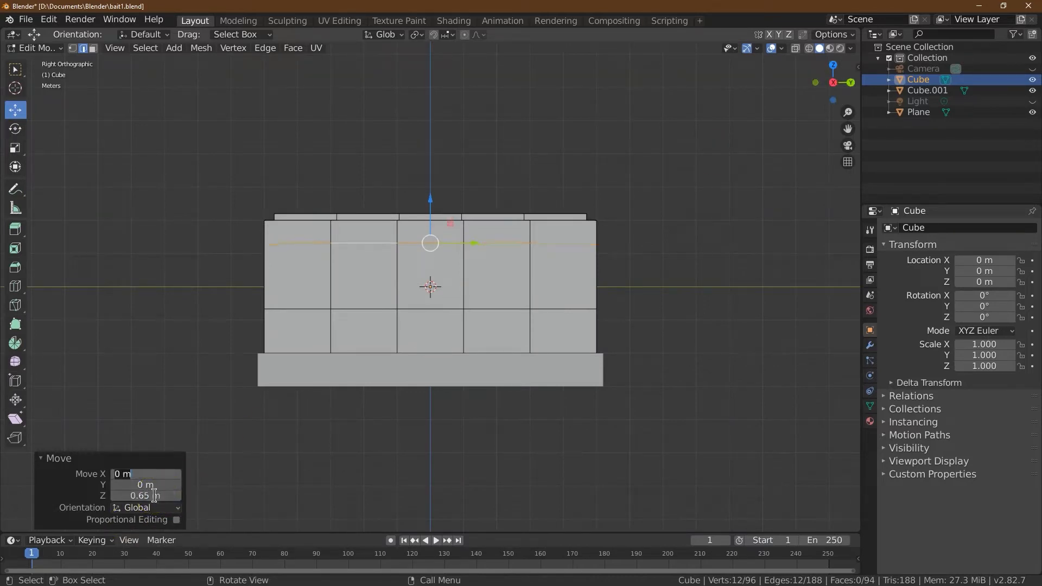
Step: Select the whole lower horizontal edge loop around the walls and move it by -0.3 m along Z
click(347, 310)
click(351, 310)
click(145, 48)
mouse_move(165, 185)
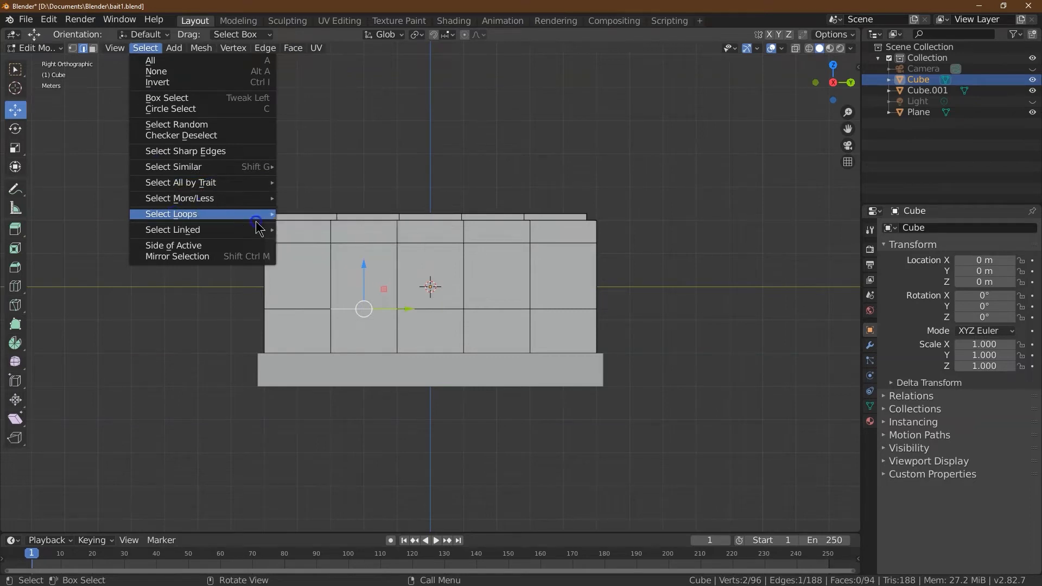
mouse_move(237, 220)
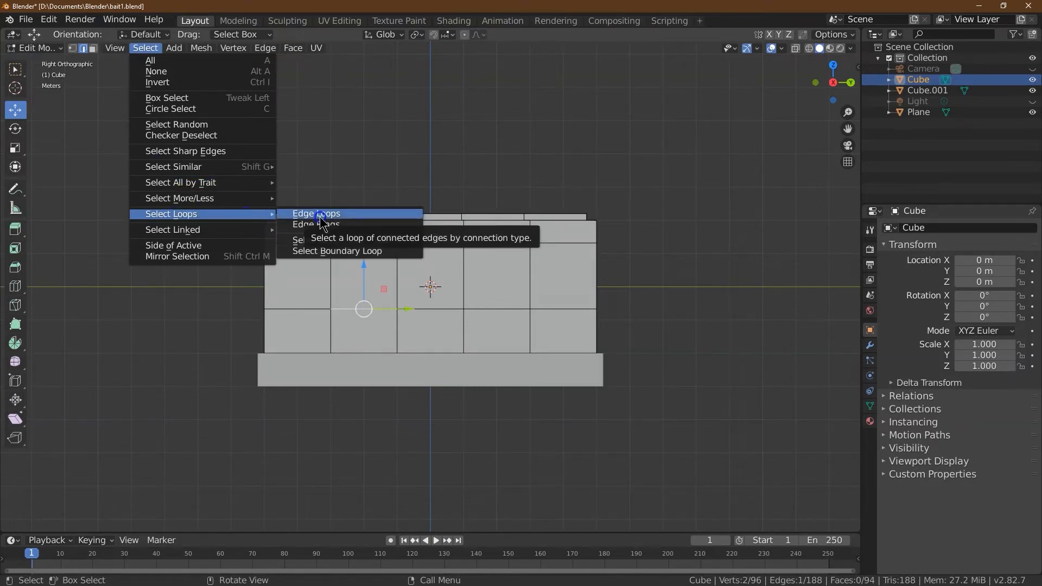
click(321, 220)
drag(429, 263, 430, 276)
click(141, 496)
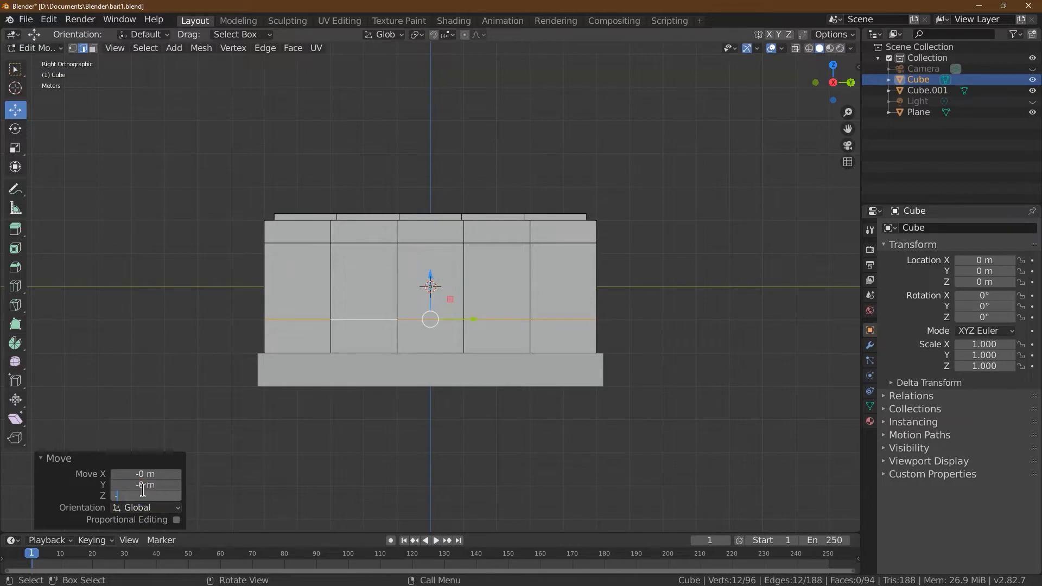
text(-.3)
key(Tab)
click(230, 258)
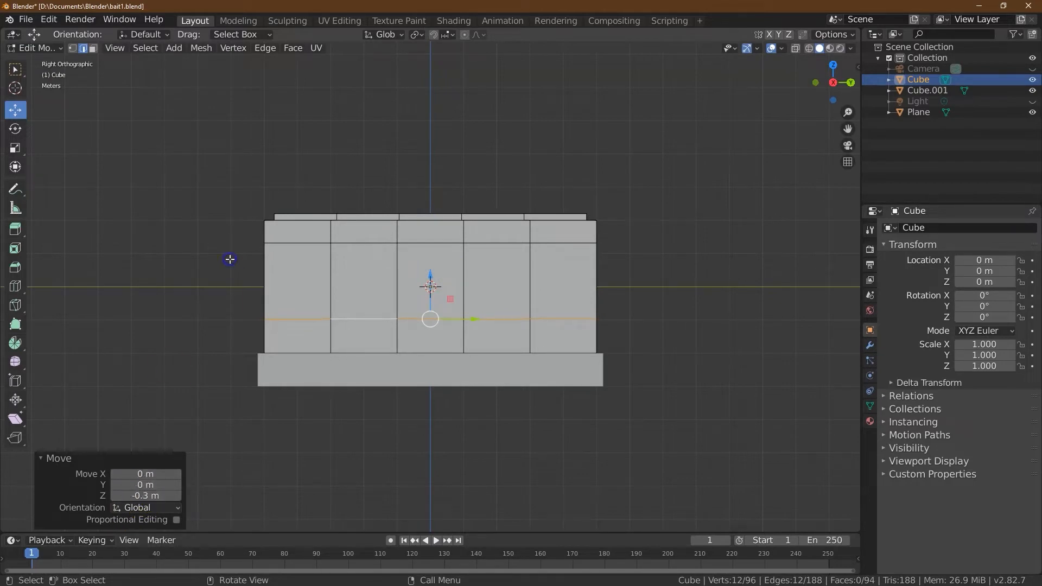
Step: Extrude the middle and lower faces of the front wall's second column inward with a Z move of -0.4 m to form a doorway
click(16, 71)
drag(848, 80, 830, 86)
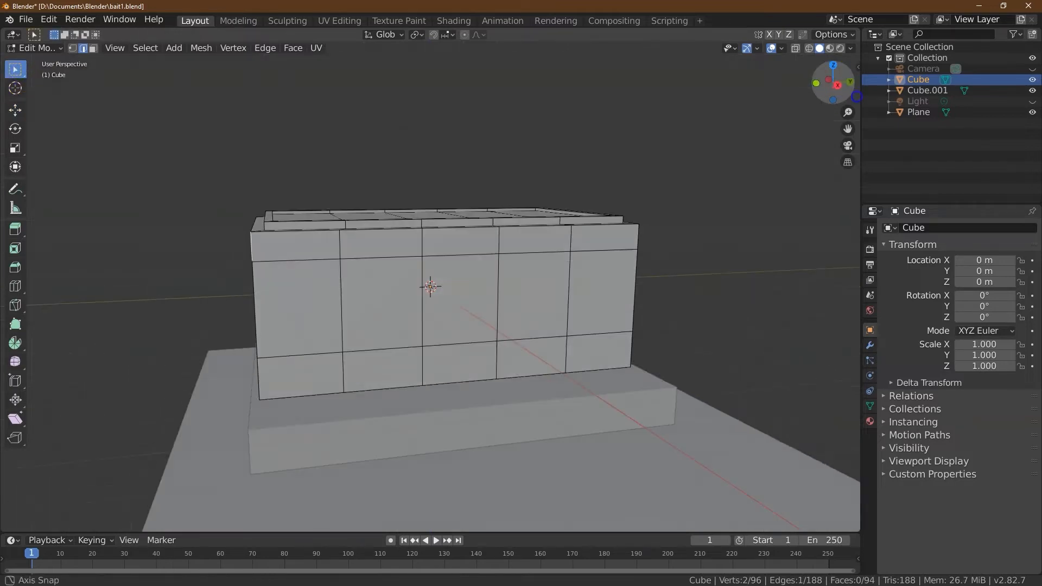
click(94, 47)
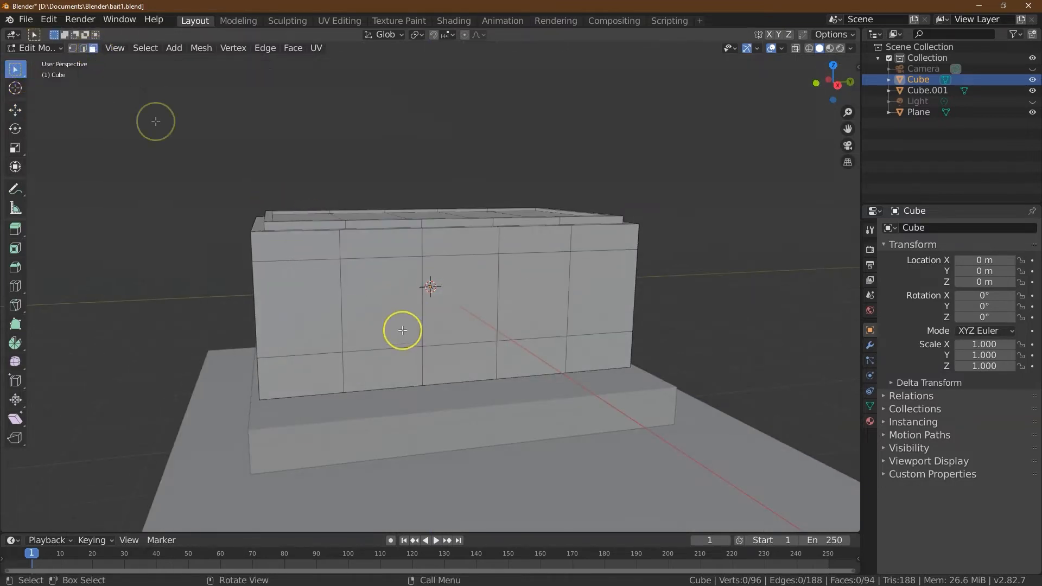
click(381, 310)
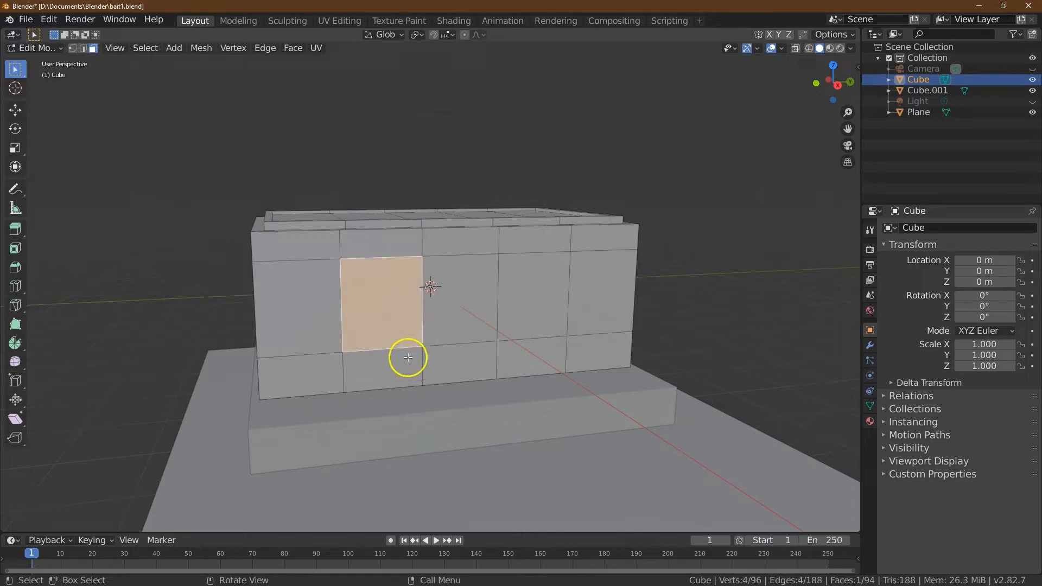
shift+click(408, 357)
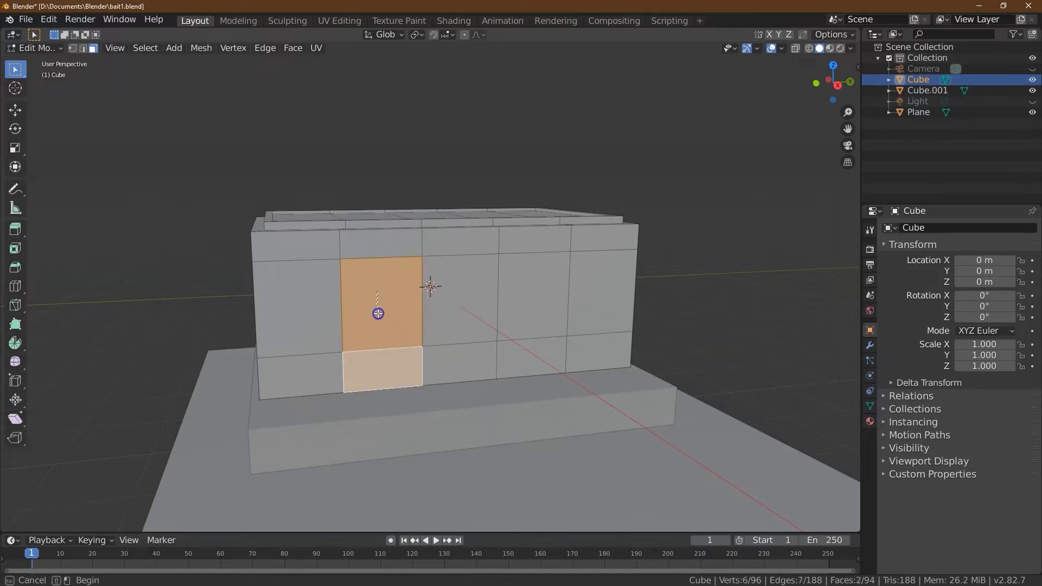
click(294, 48)
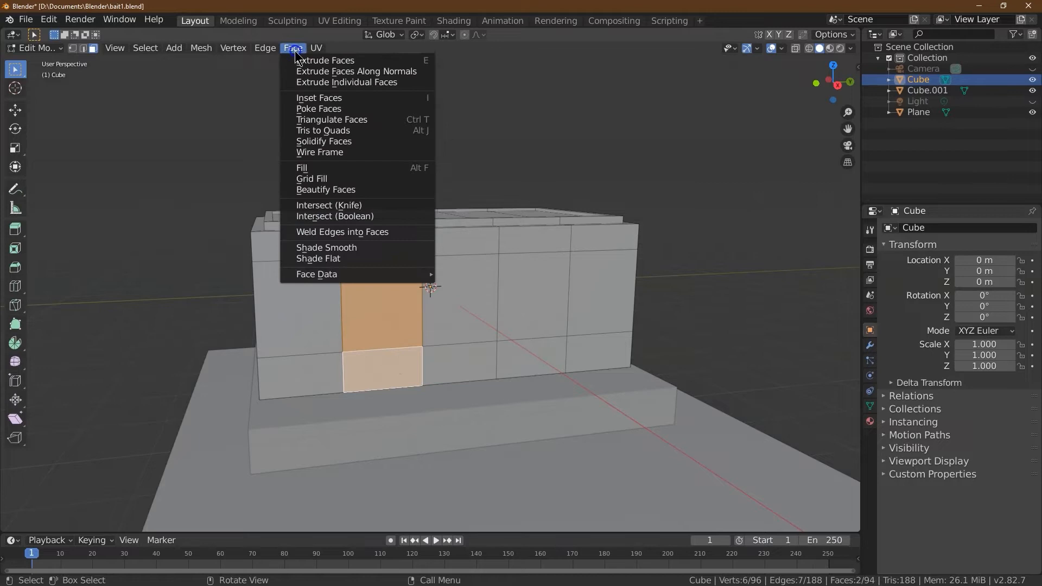
click(306, 61)
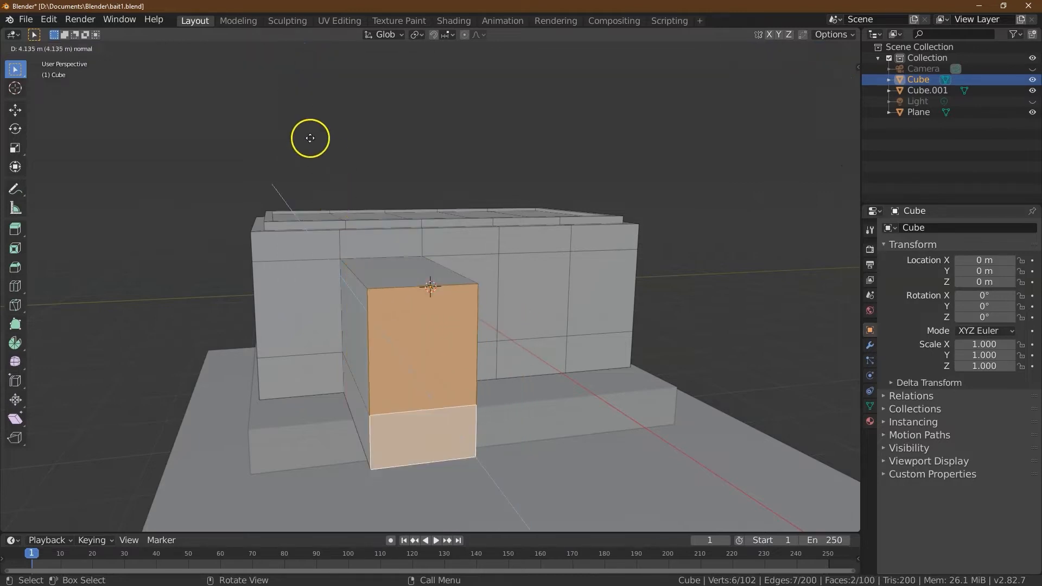
click(273, 74)
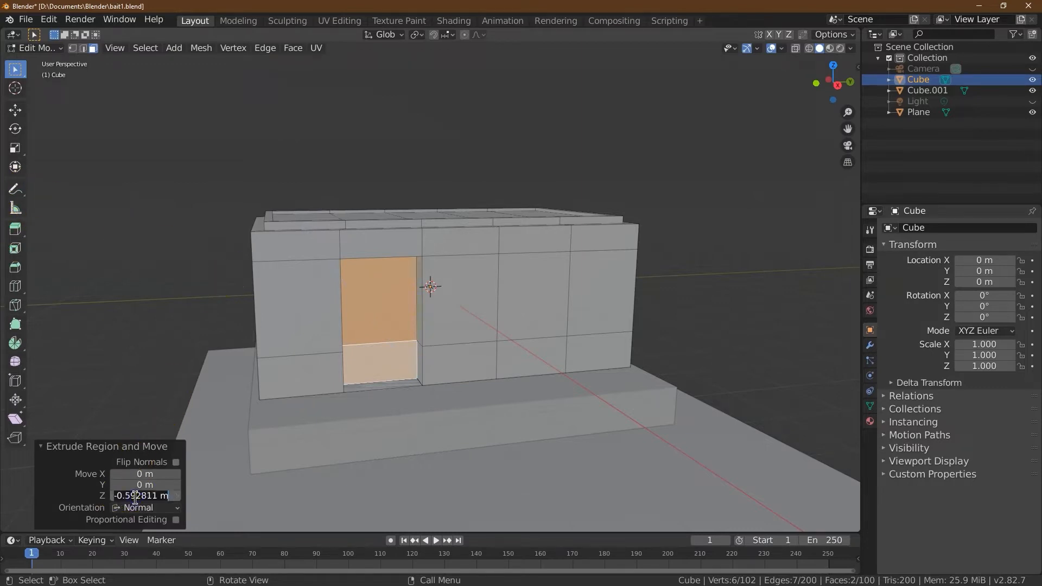
key(Tab)
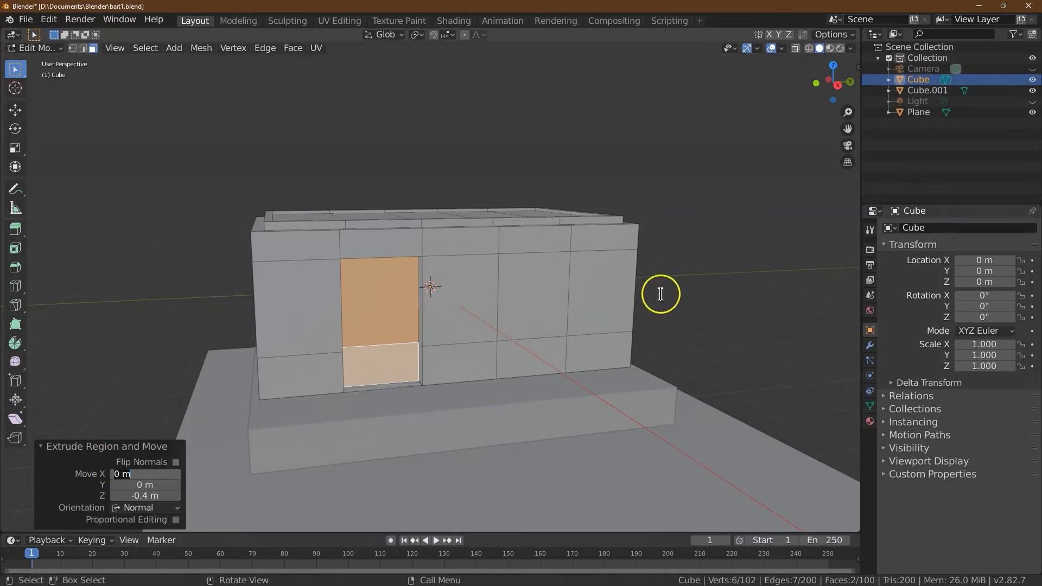
Step: Make the doorway recess shallower, trying an extrusion Z move of -0.3 m before settling on -0.25 m, and deselect the faces
click(839, 85)
drag(840, 87, 891, 87)
click(159, 496)
text(-0)
text(.3)
key(Return)
click(167, 495)
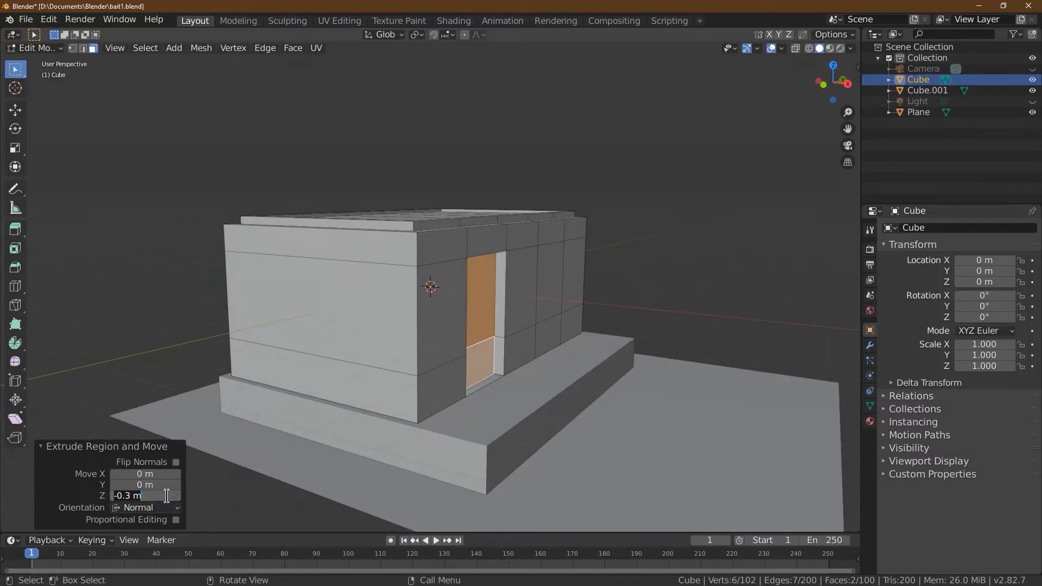
key(Return)
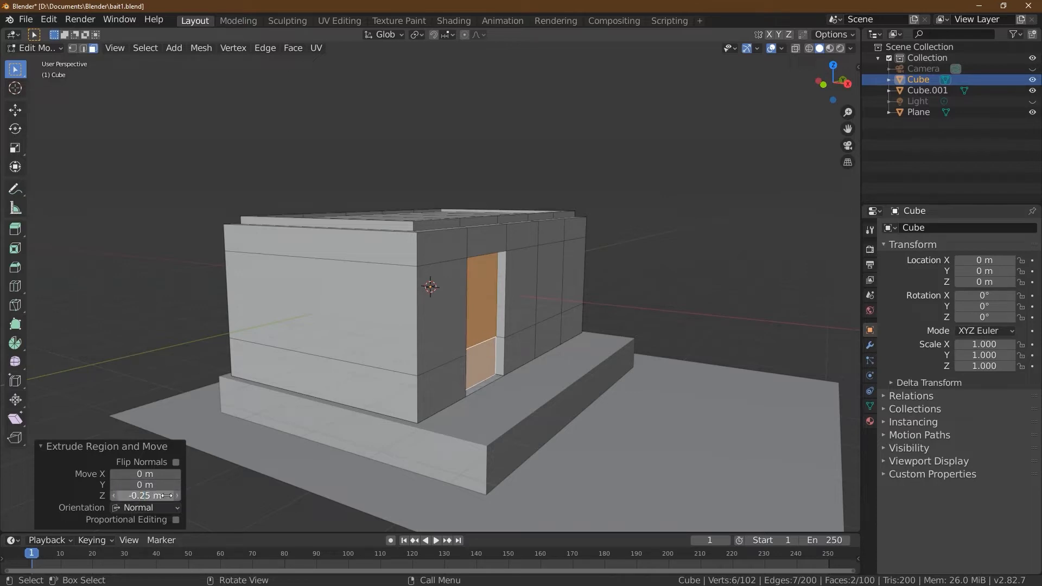
click(656, 422)
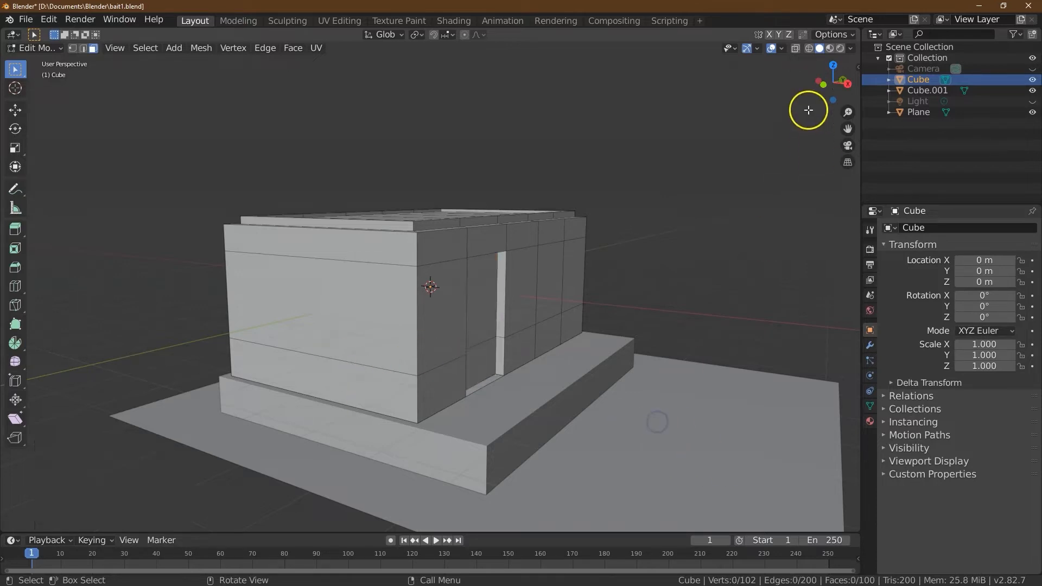
Step: Select both recessed doorway faces together and inset them with a thickness of 0.2 m to form a door frame
drag(844, 107, 804, 89)
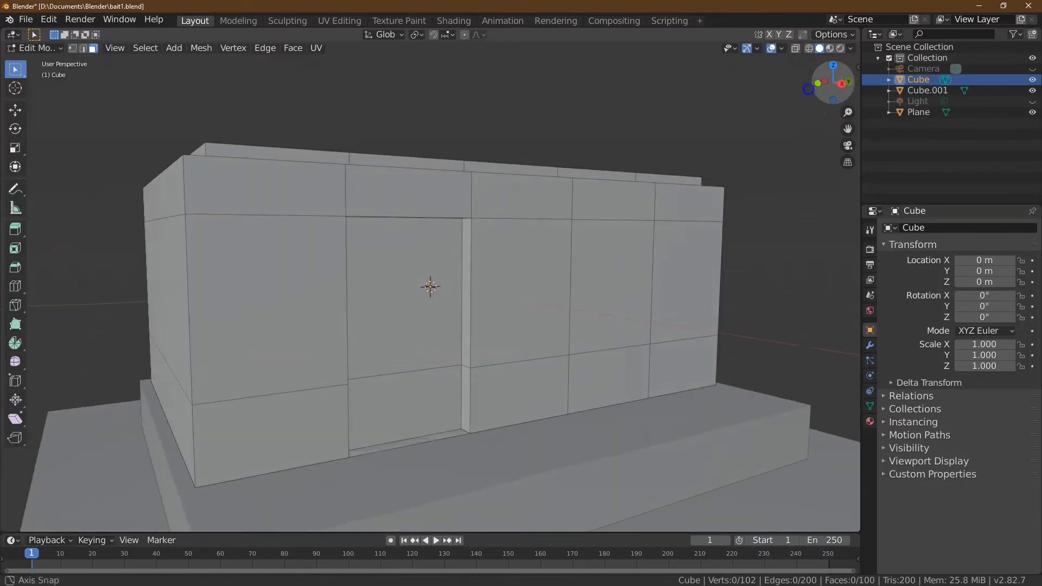
key(b)
drag(380, 266, 435, 411)
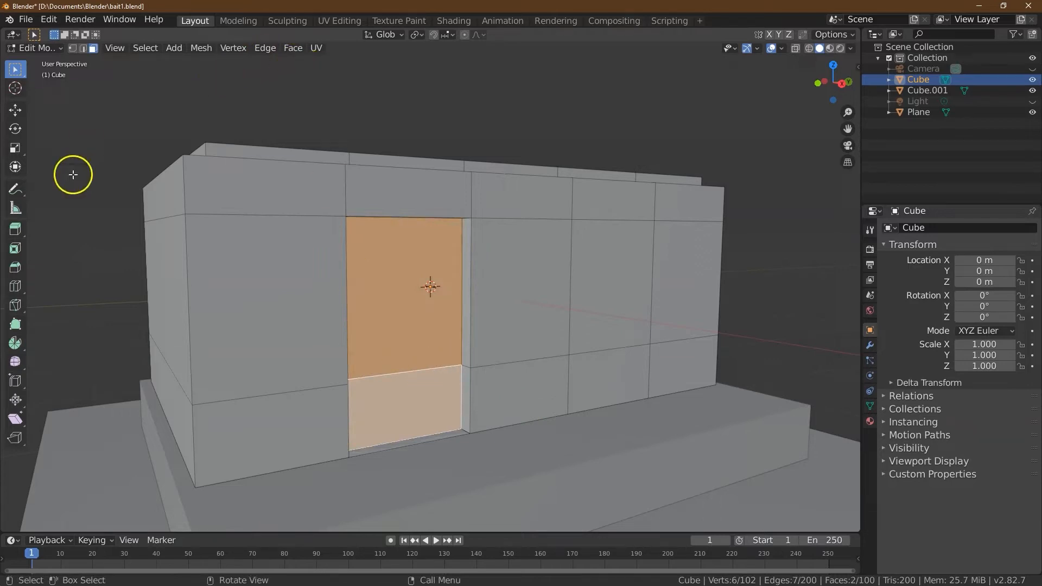
click(17, 251)
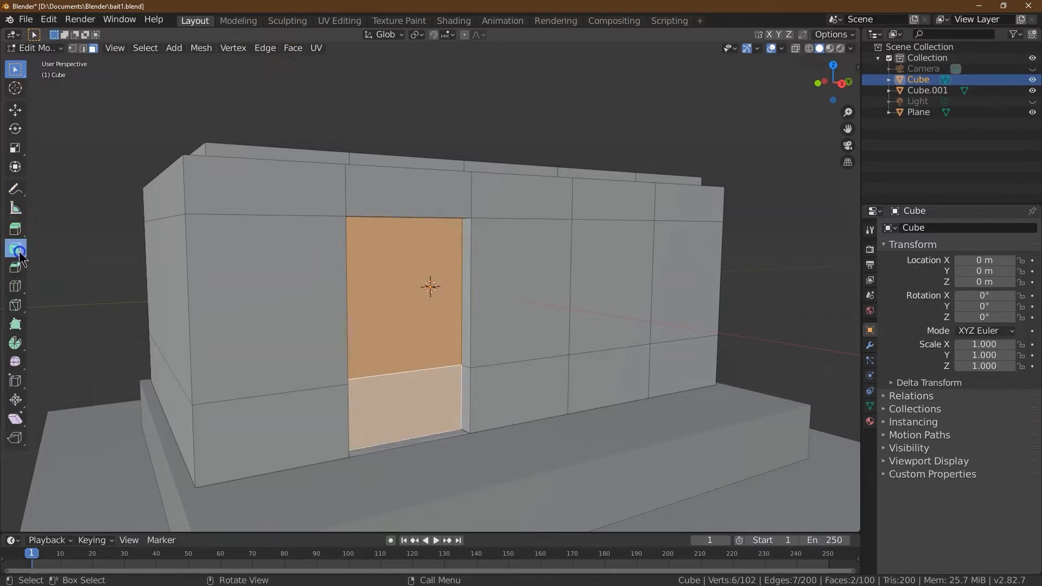
drag(435, 357, 425, 340)
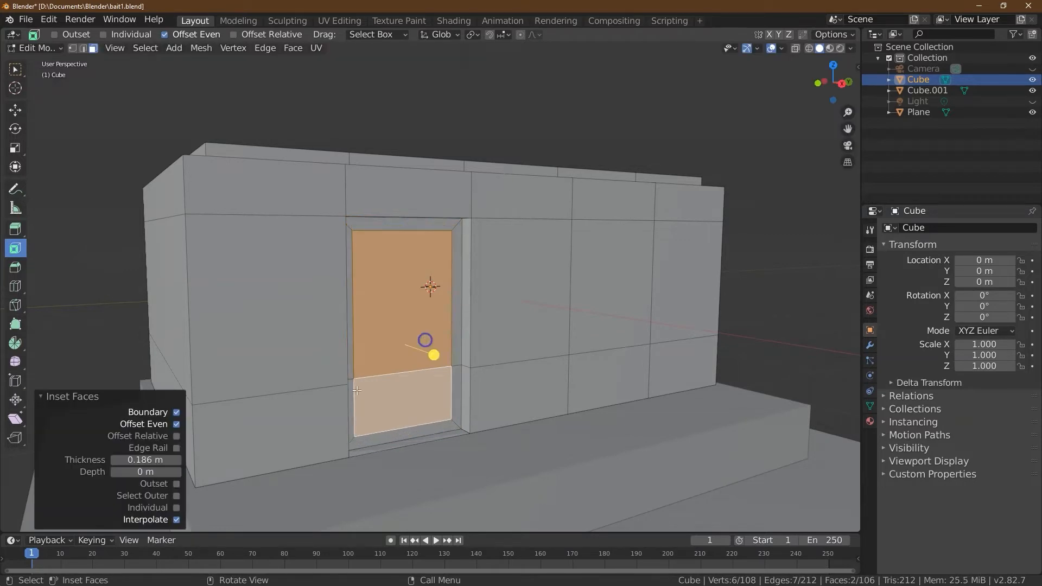
key(Return)
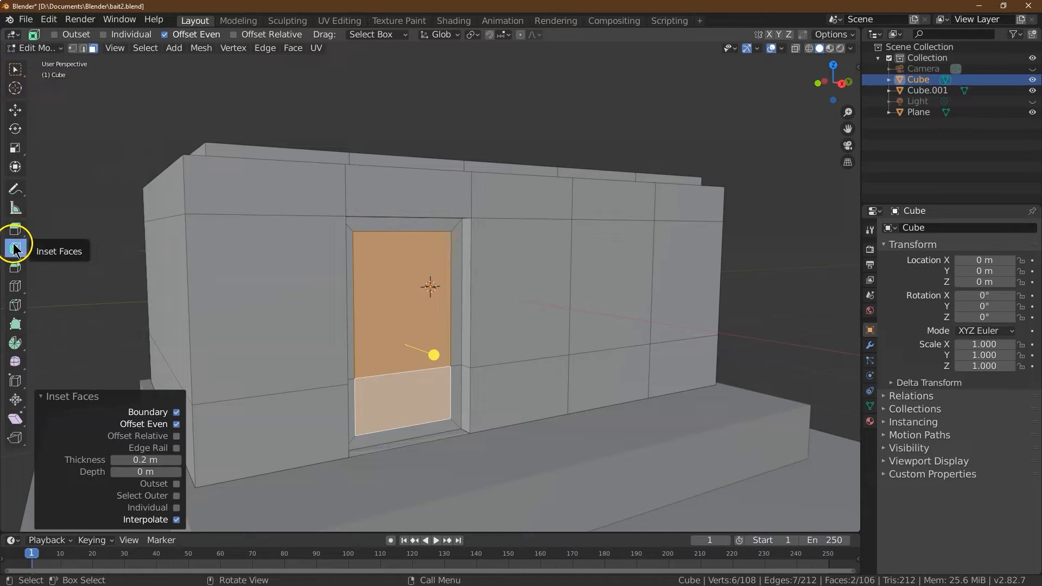
Step: Inset the door's upper face with a thickness of 0.1 m to outline the upper panel
click(408, 305)
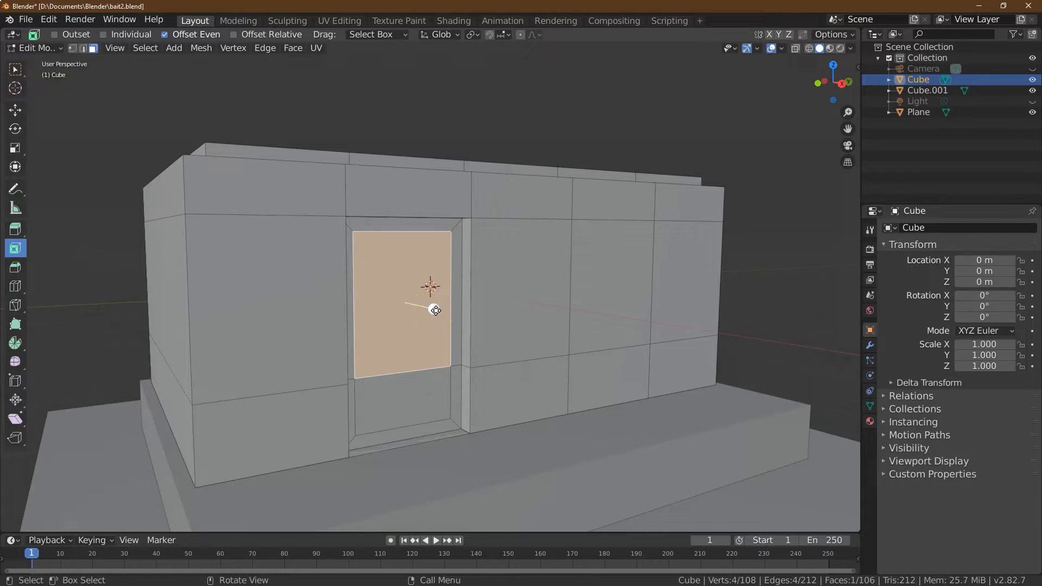
drag(434, 309, 428, 307)
click(145, 460)
text(0.1)
key(Return)
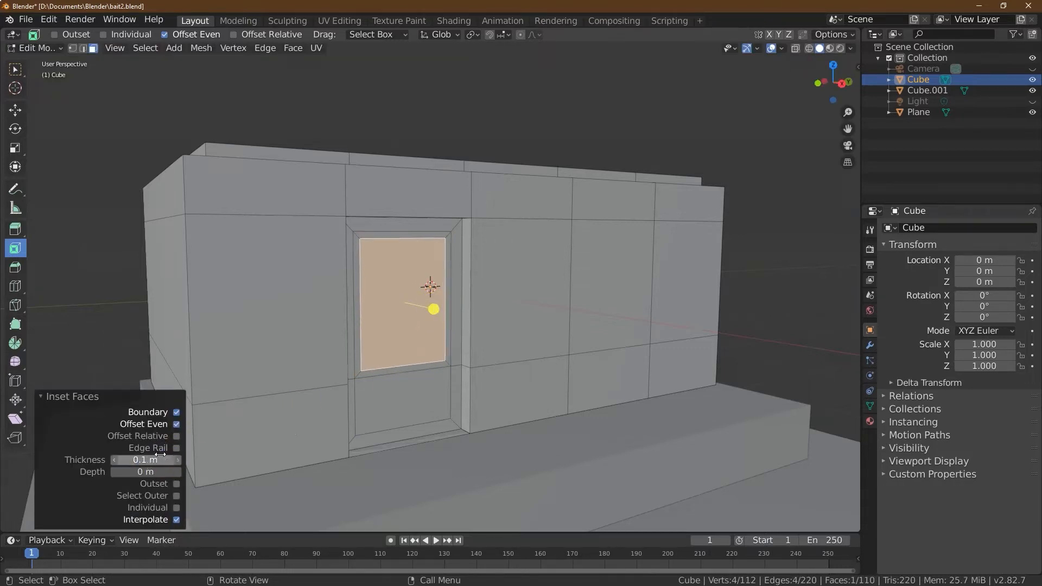
Step: Inset the door's lower face in the same way to outline the lower panel
click(421, 404)
drag(430, 413, 431, 416)
click(133, 459)
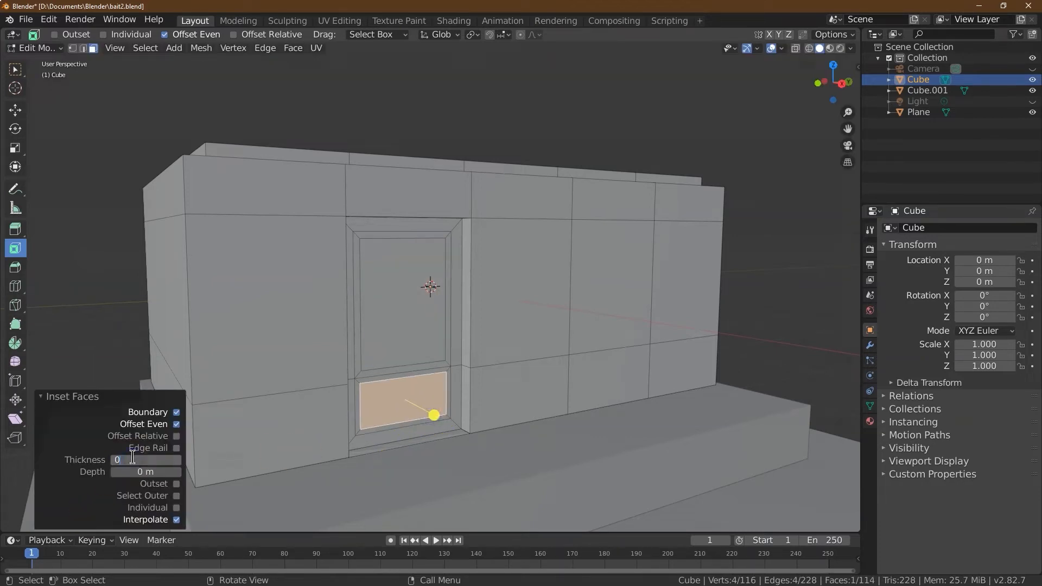
key(Tab)
Step: Select both inset door panels together and extrude them inward with a Z move of -0.2 m
click(15, 69)
click(15, 70)
click(411, 328)
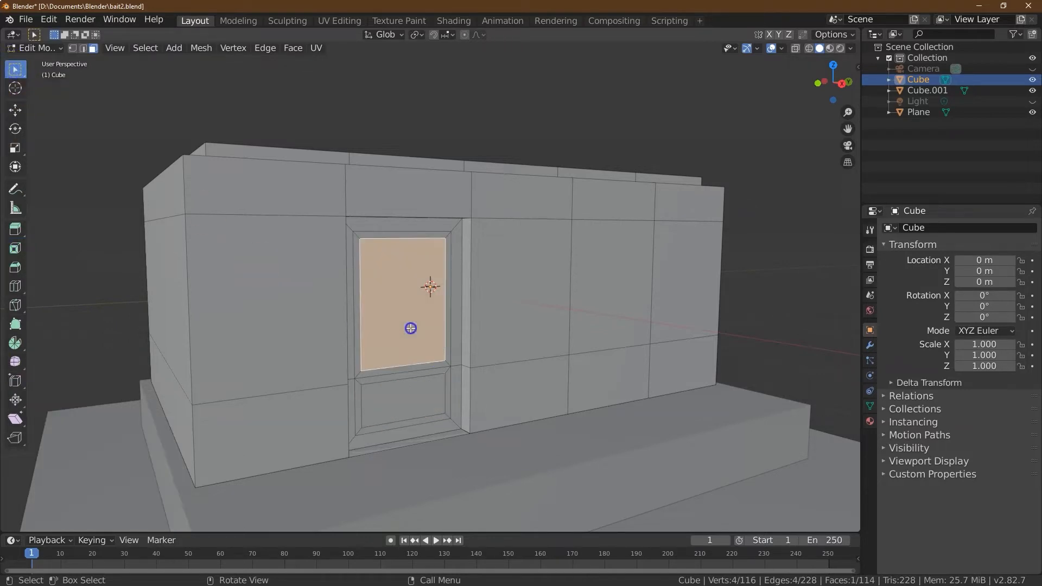
shift+click(406, 398)
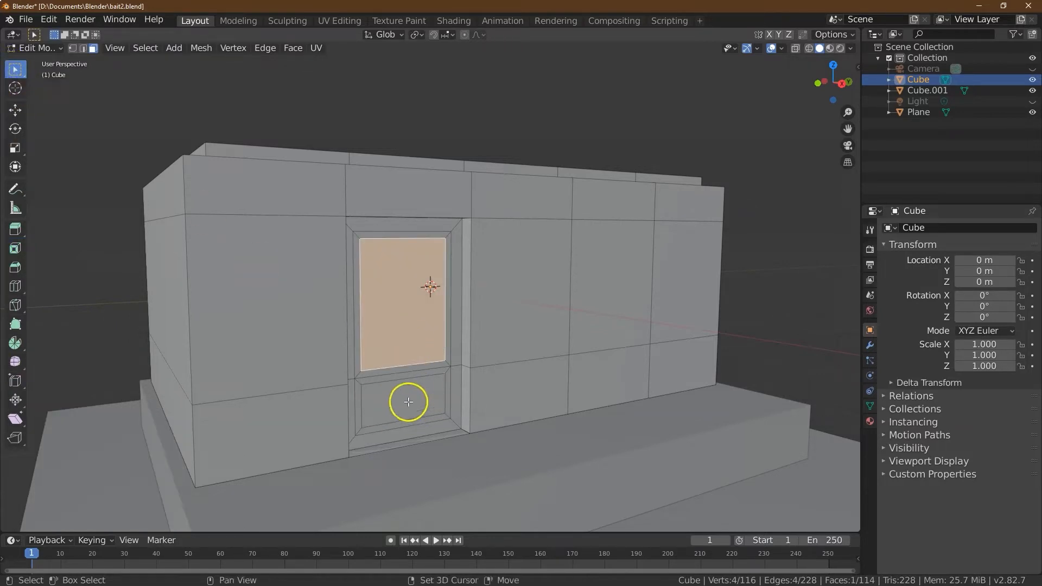
click(18, 237)
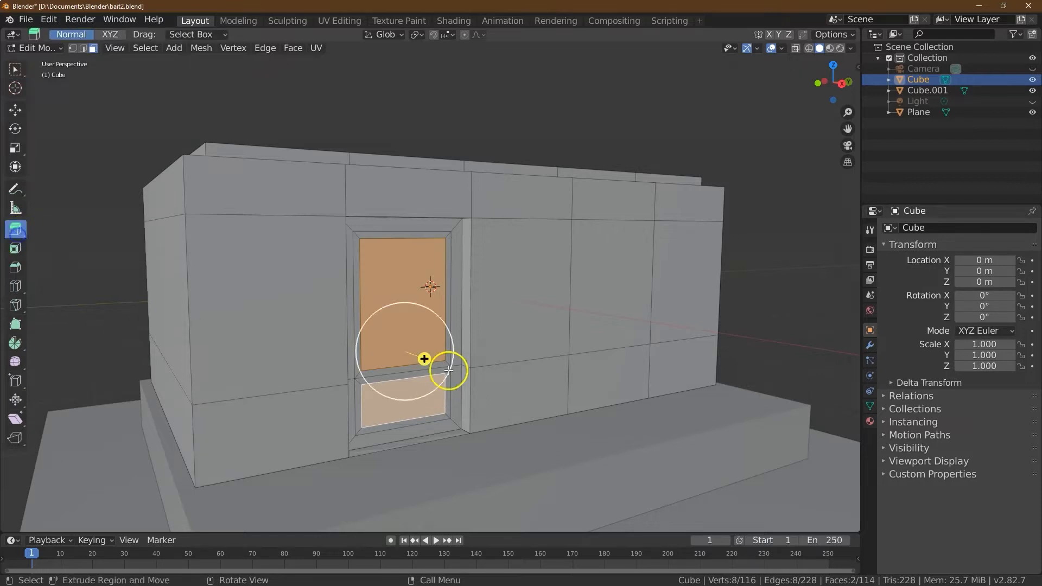
drag(425, 360, 419, 356)
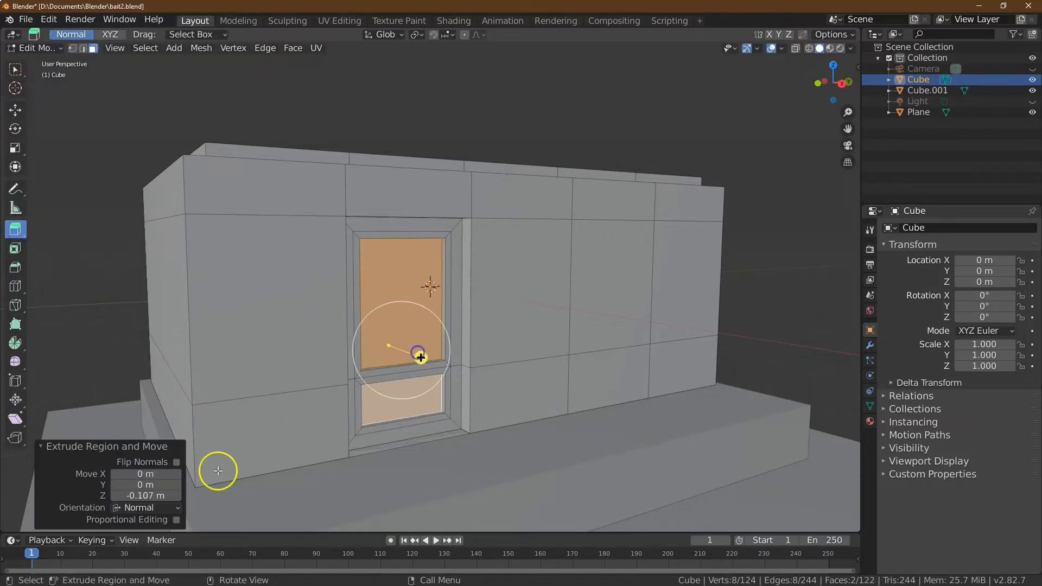
click(150, 496)
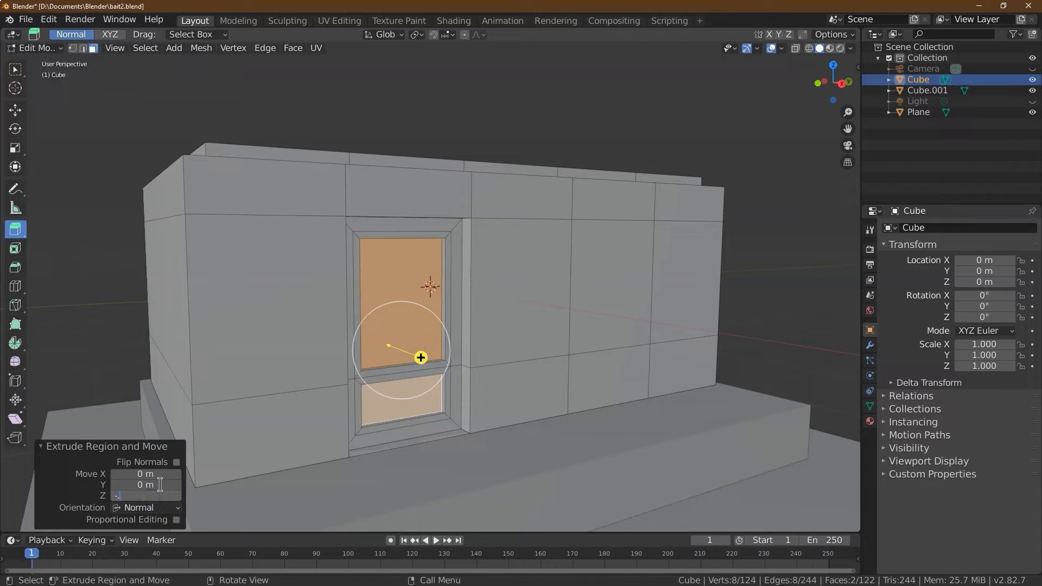
text(-.2)
key(Return)
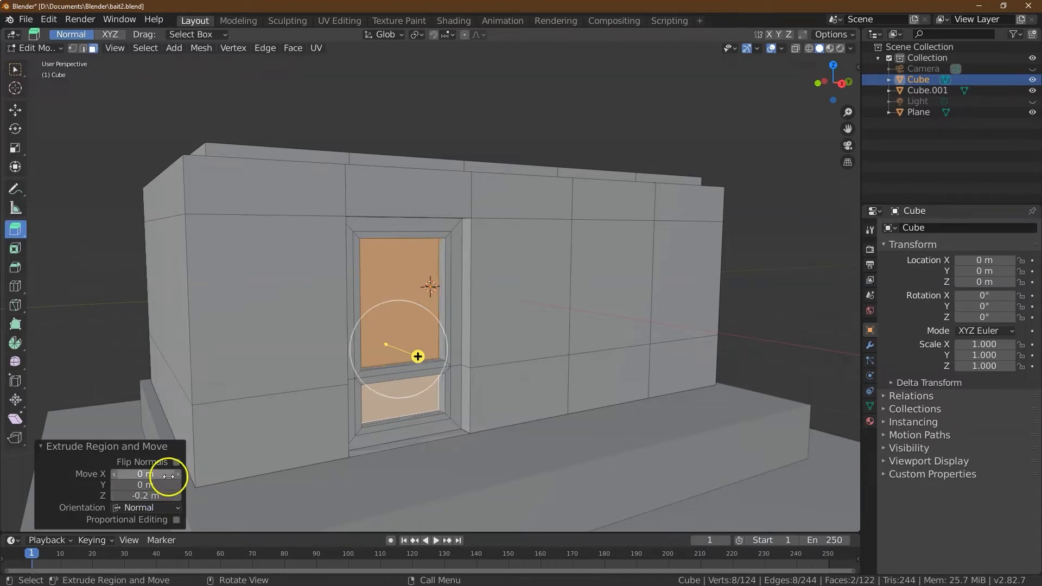
Step: Make the door panel recess shallower, trying an extrusion Z move of -0.15 m before settling on -0.1 m
click(128, 495)
text(-0.1)
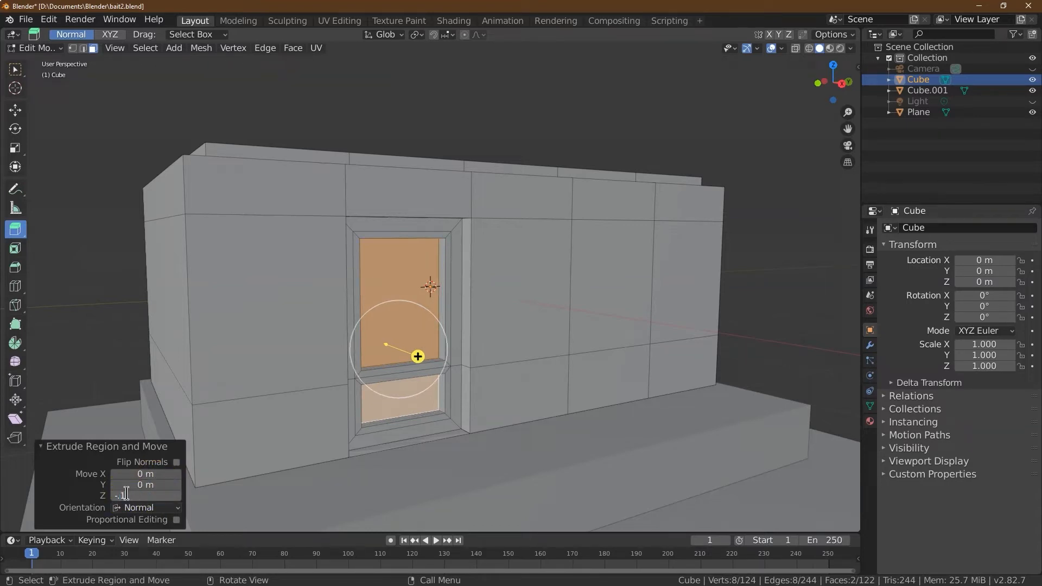
text(5)
key(Return)
click(127, 495)
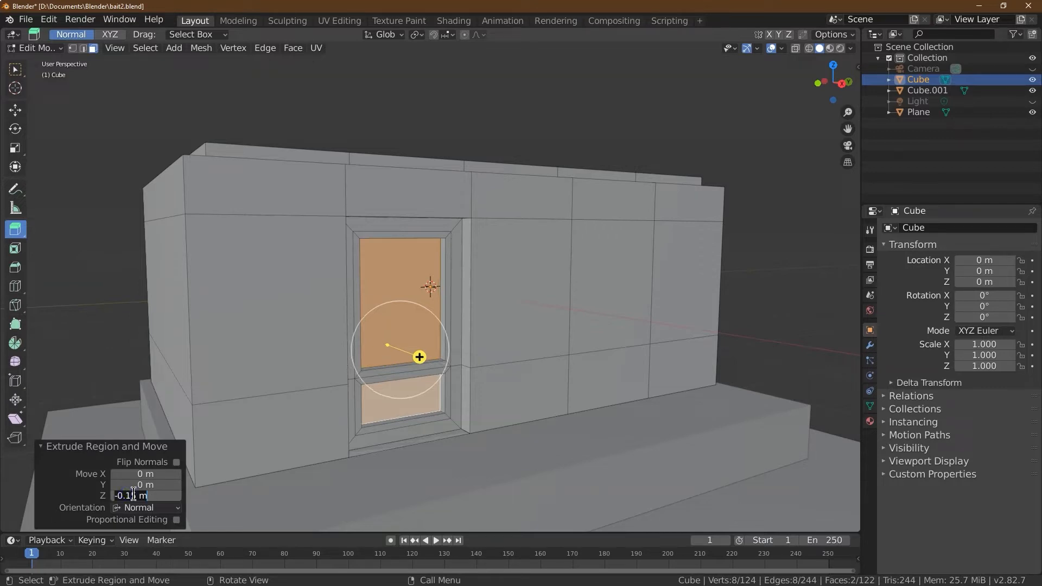
text(-.1)
key(Return)
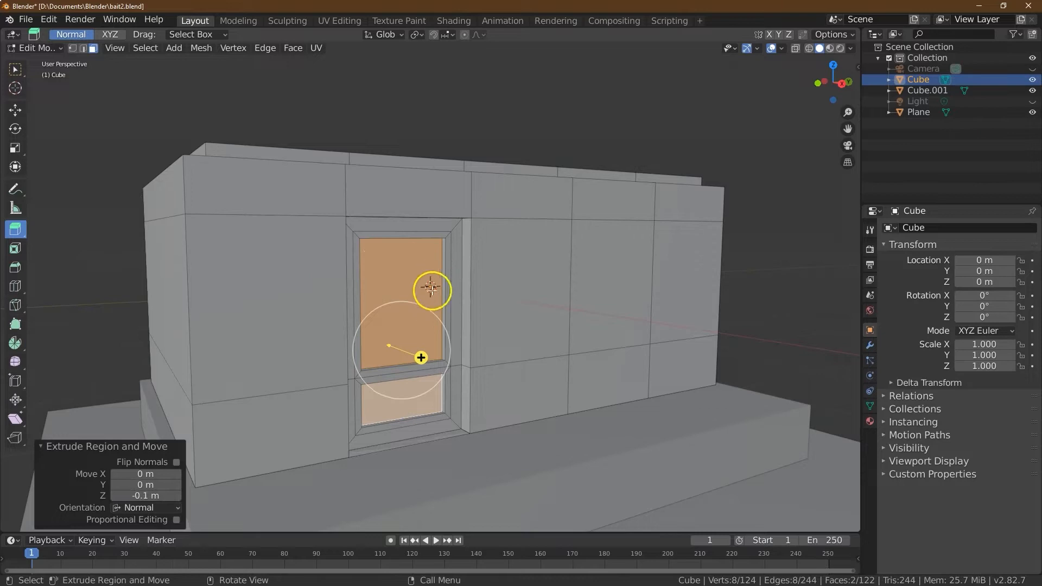
Step: Select the middle faces of the front wall's first and fourth columns and inset them with a thickness of 0.25 m for windows
drag(831, 86, 800, 87)
click(214, 255)
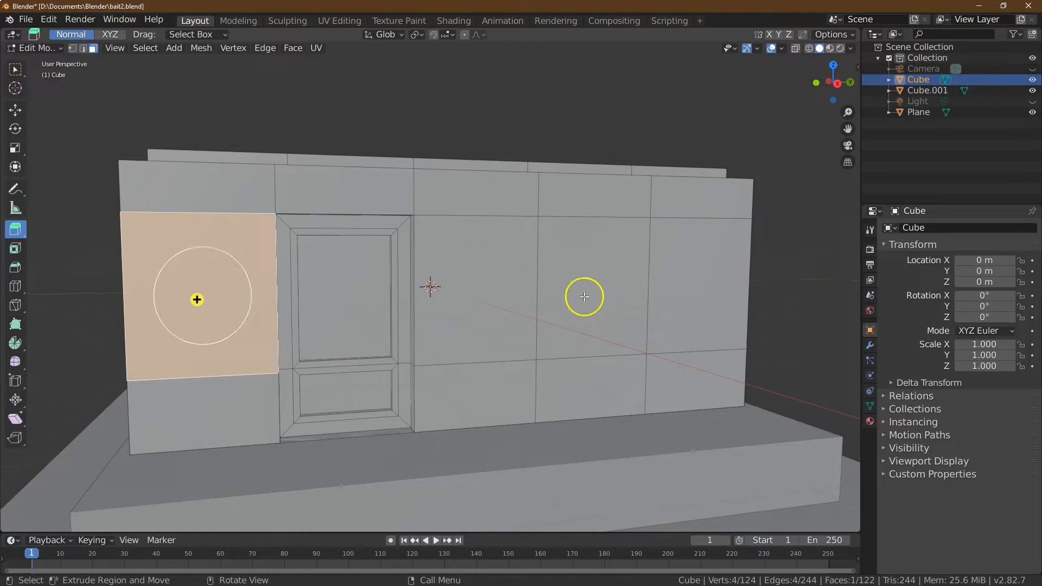
click(15, 67)
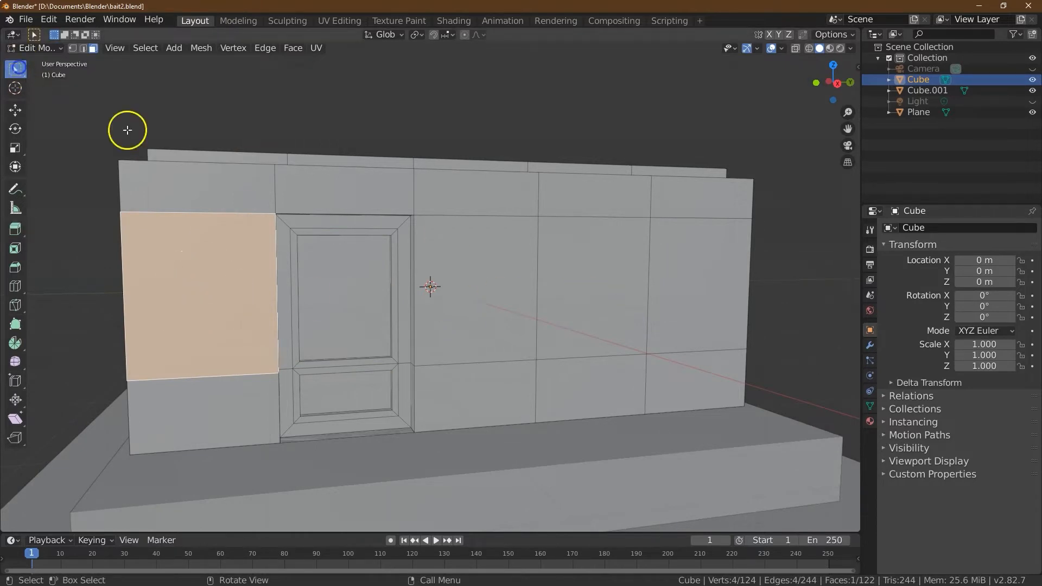
shift+click(615, 282)
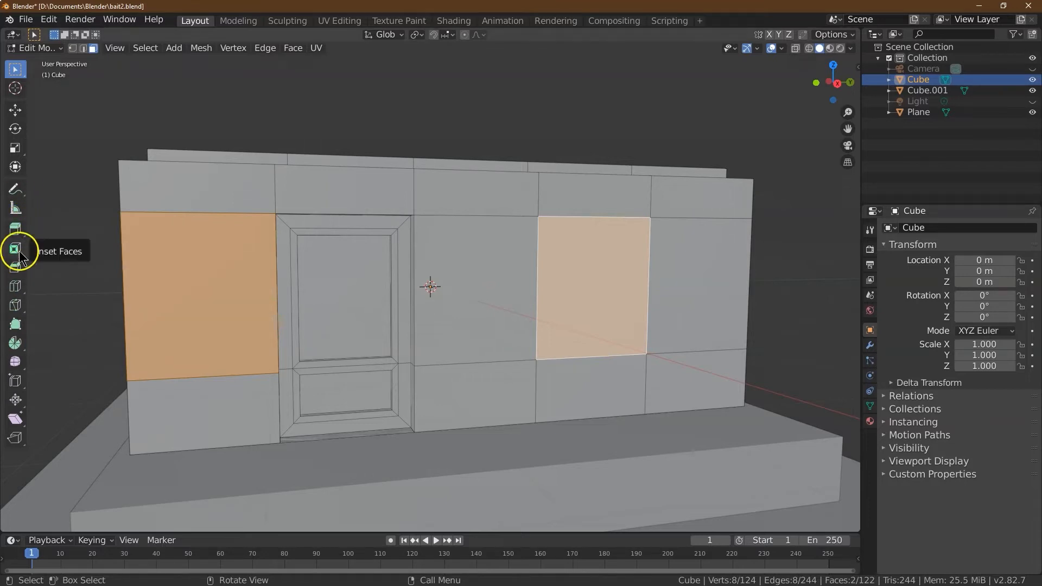
click(293, 48)
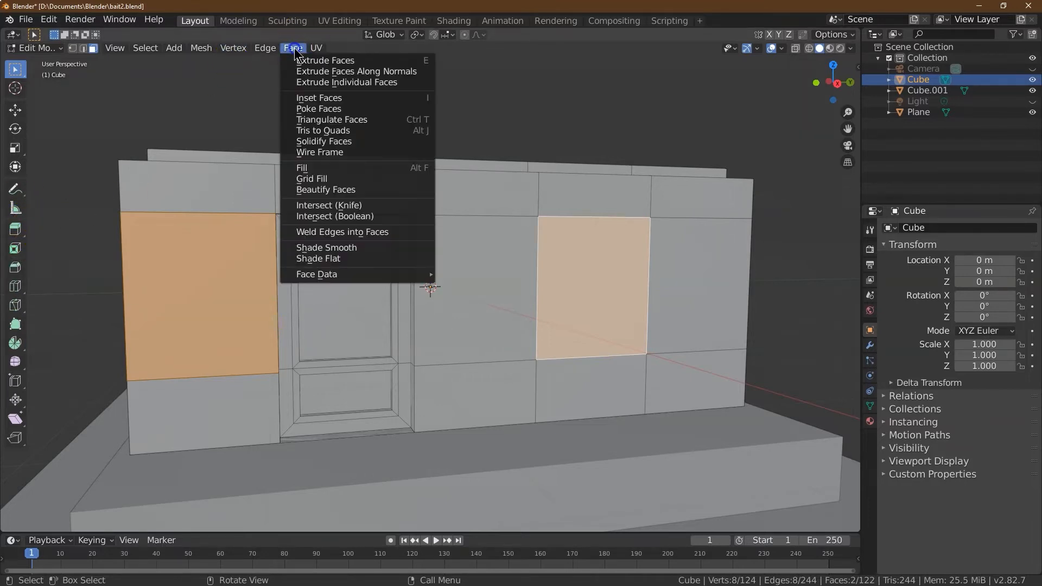
click(320, 102)
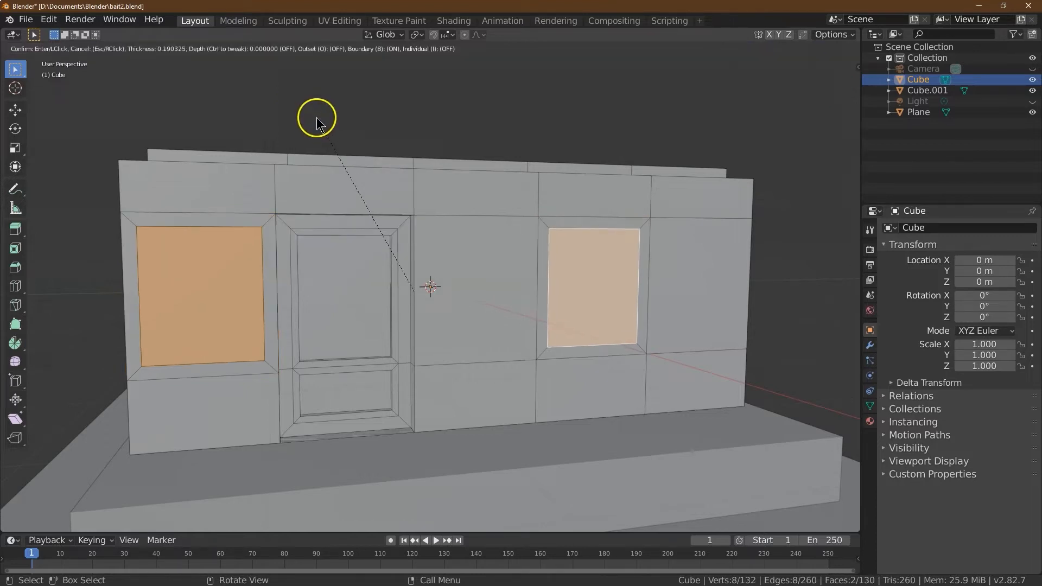
click(316, 117)
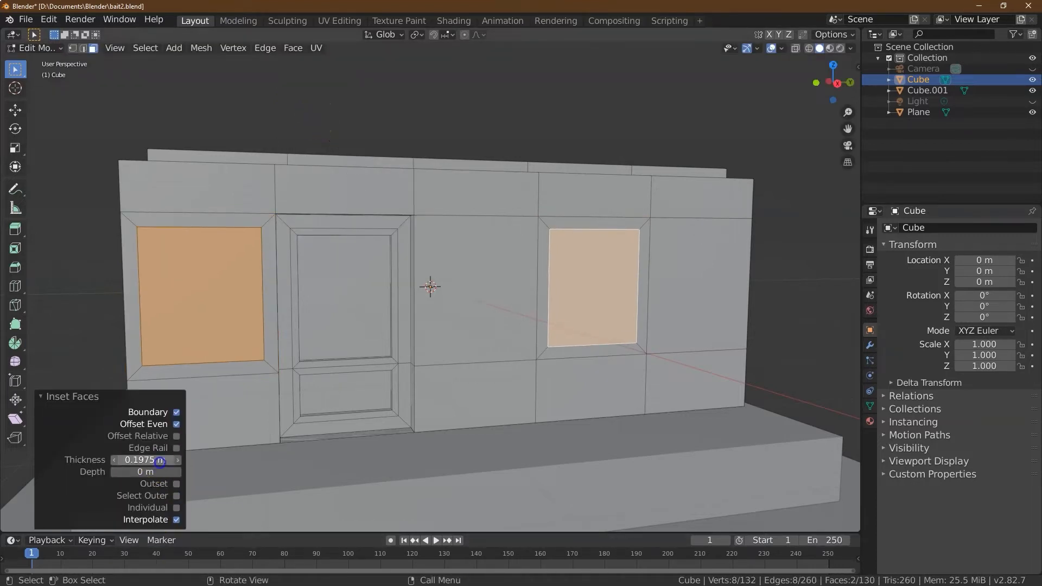
key(Tab)
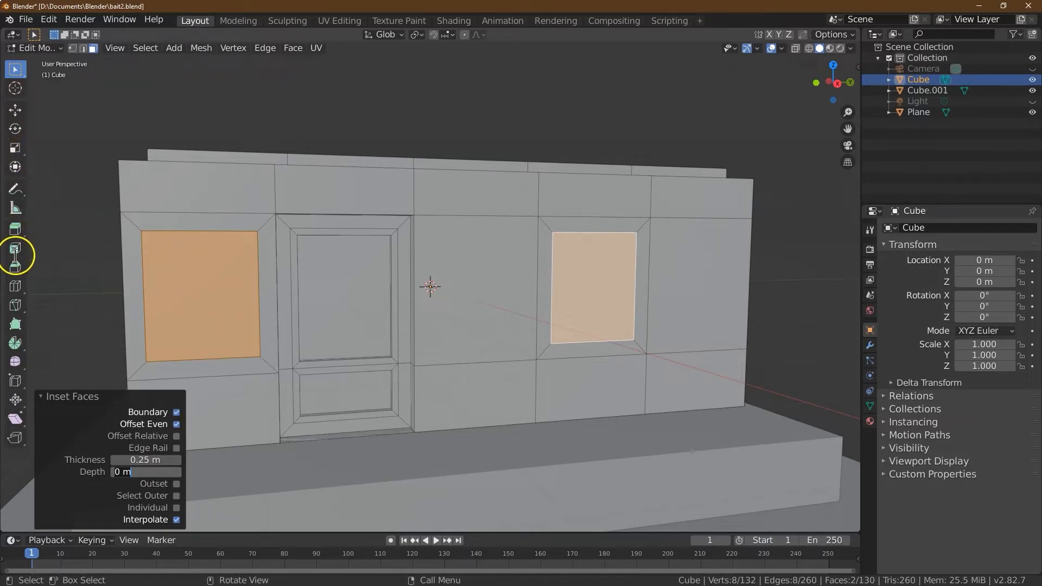
Step: Extrude both inset window faces inward with a Z move of -0.15 m
click(15, 229)
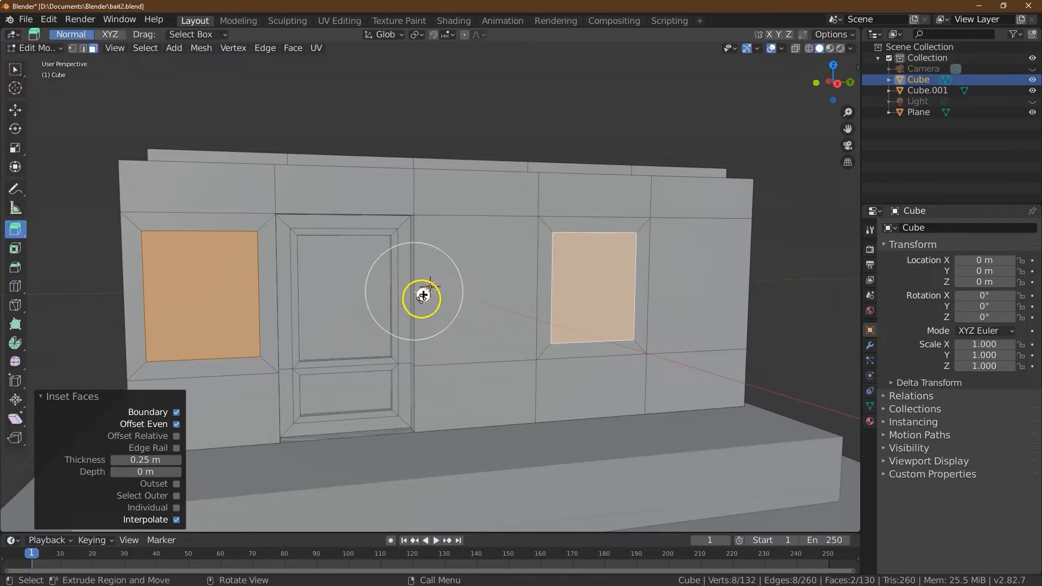
drag(418, 296, 417, 294)
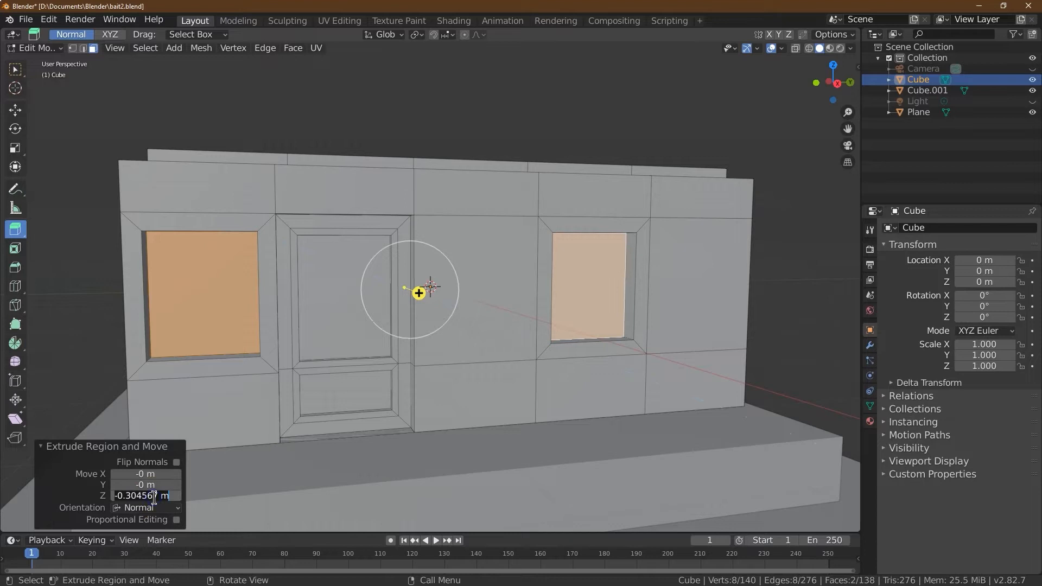
key(Tab)
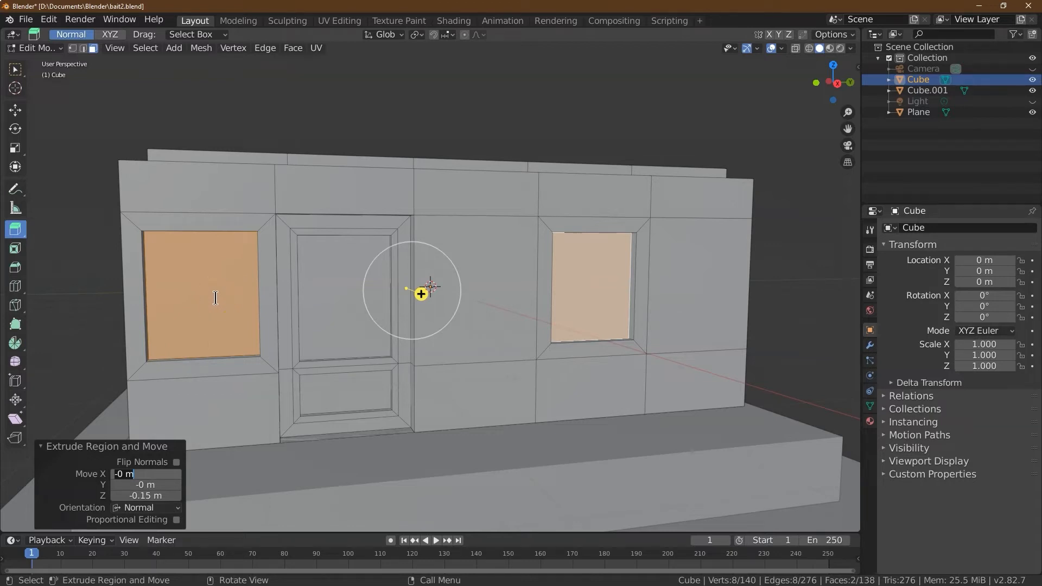
Step: Select the two recessed window faces together and duplicate them
click(15, 69)
click(15, 69)
click(209, 279)
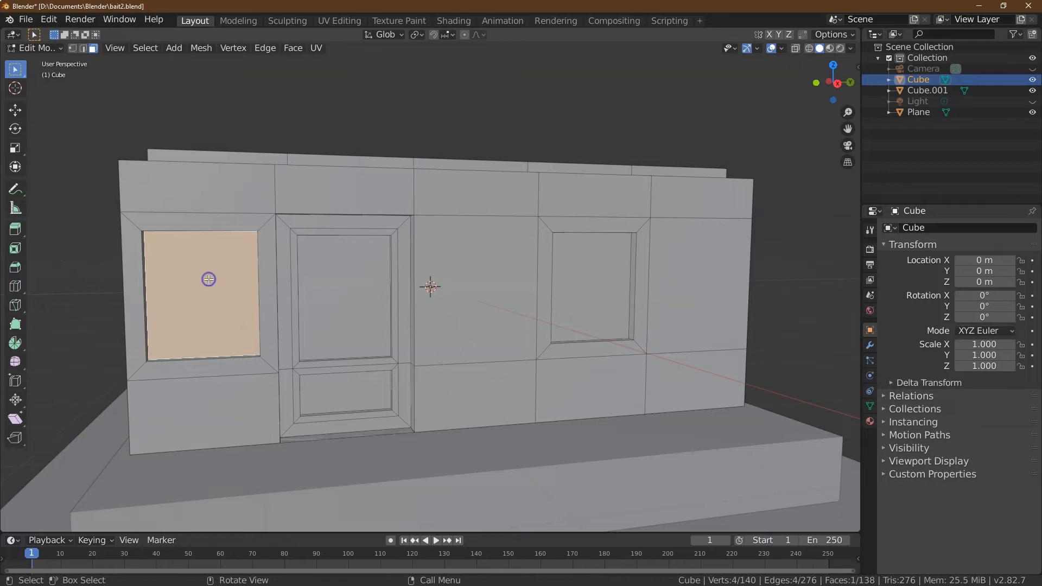
shift+click(591, 279)
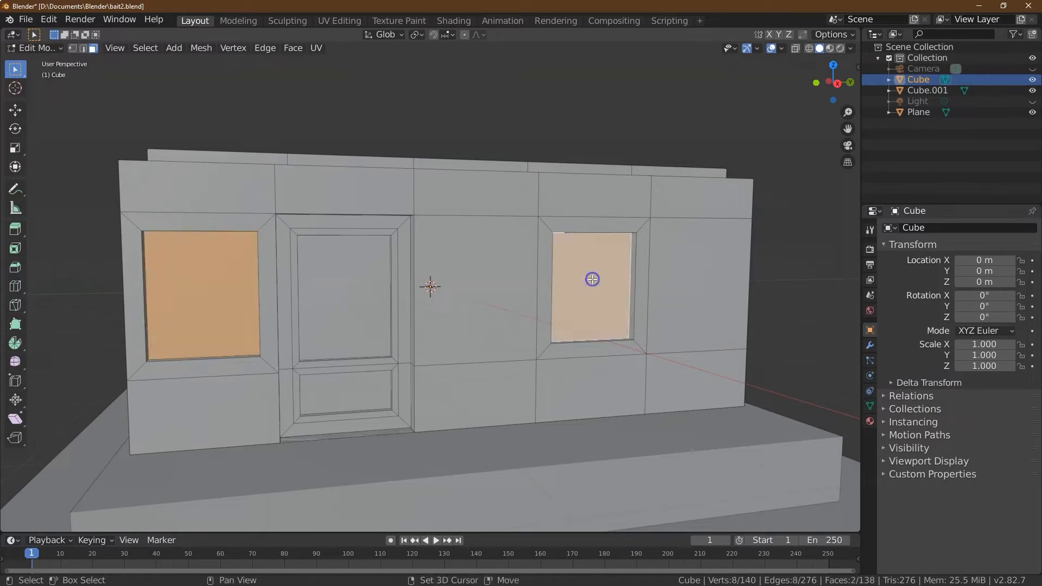
click(198, 49)
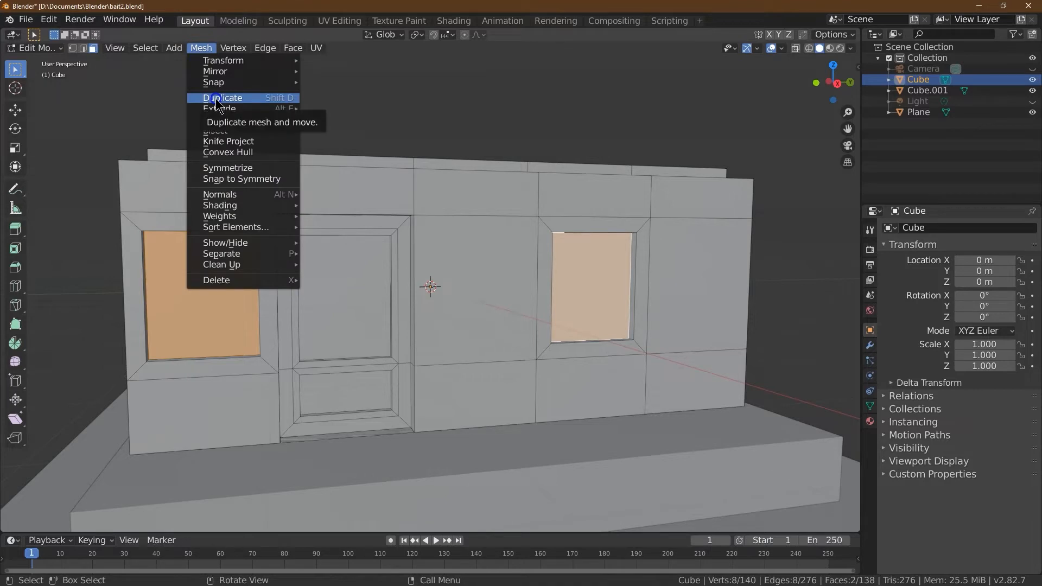
click(216, 99)
click(214, 102)
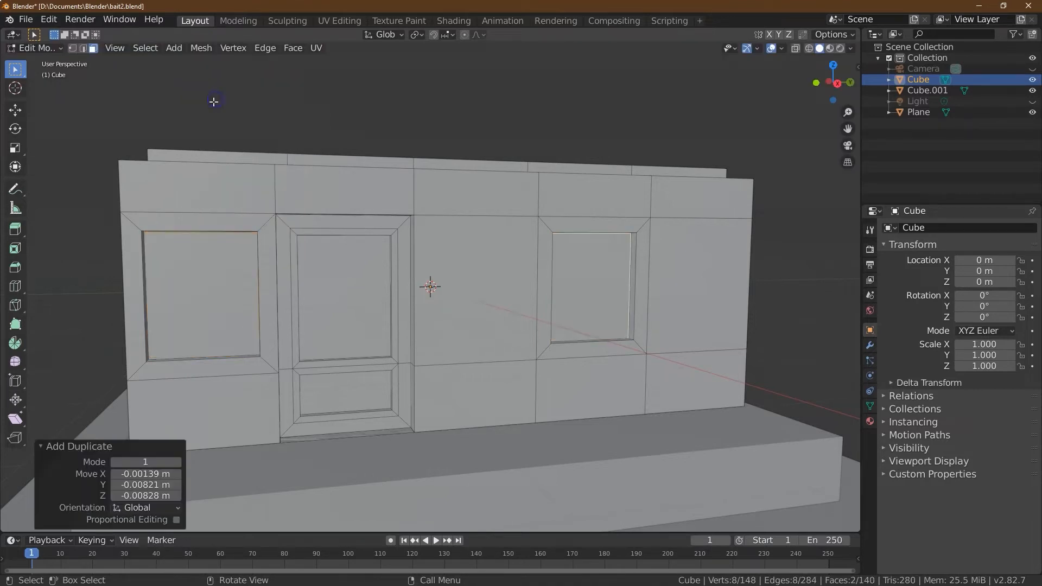
Step: Set the duplicated window faces' X, Y and Z move to 0 m so they sit exactly on the originals
click(138, 473)
text(0)
key(Tab)
text(0)
key(Tab)
text(0)
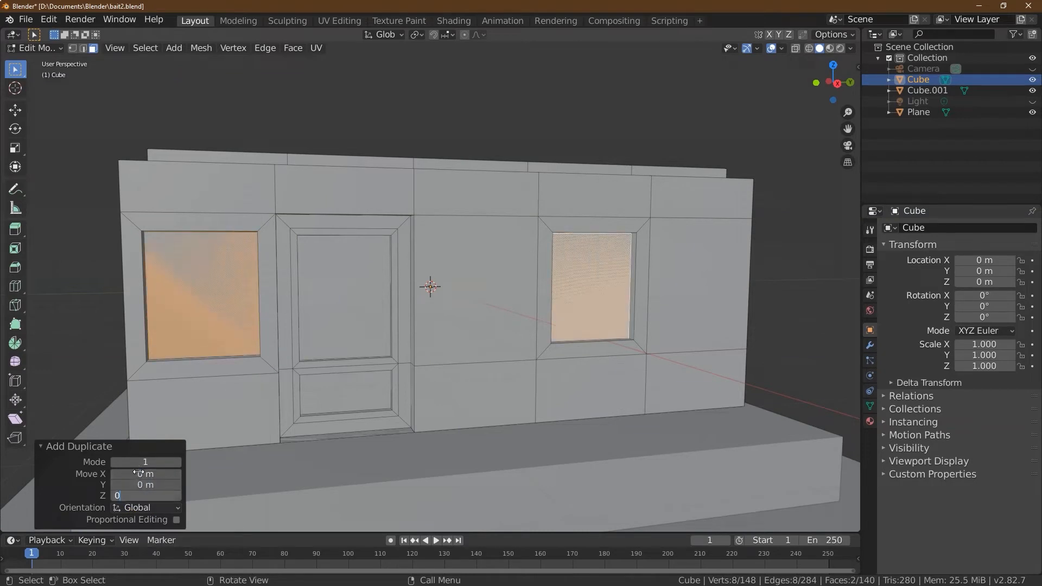
key(Return)
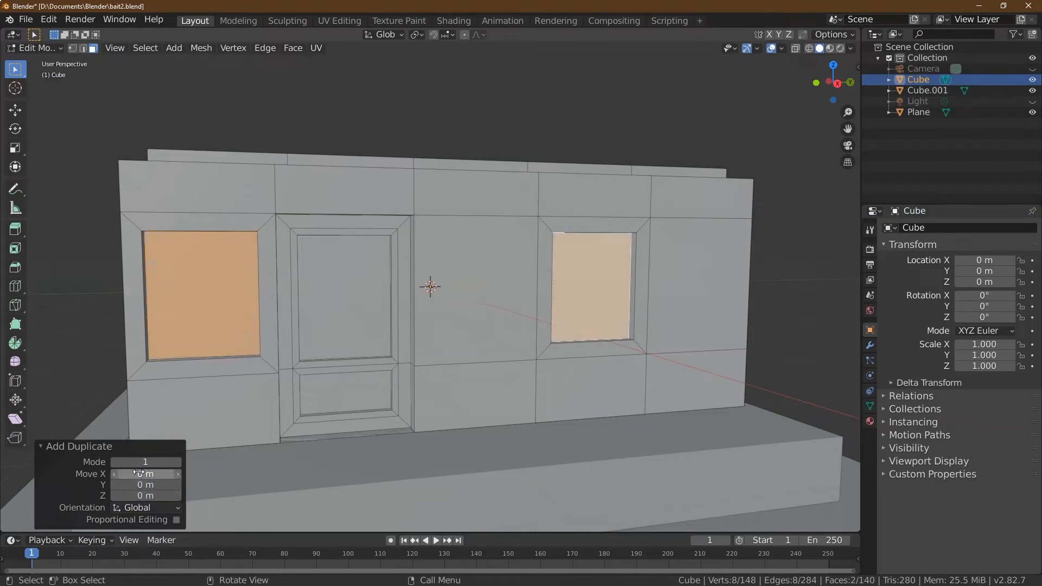
Step: Select the duplicated face in the first column's window and scale it along Y to 0.15, forming a vertical strip
click(179, 272)
click(15, 147)
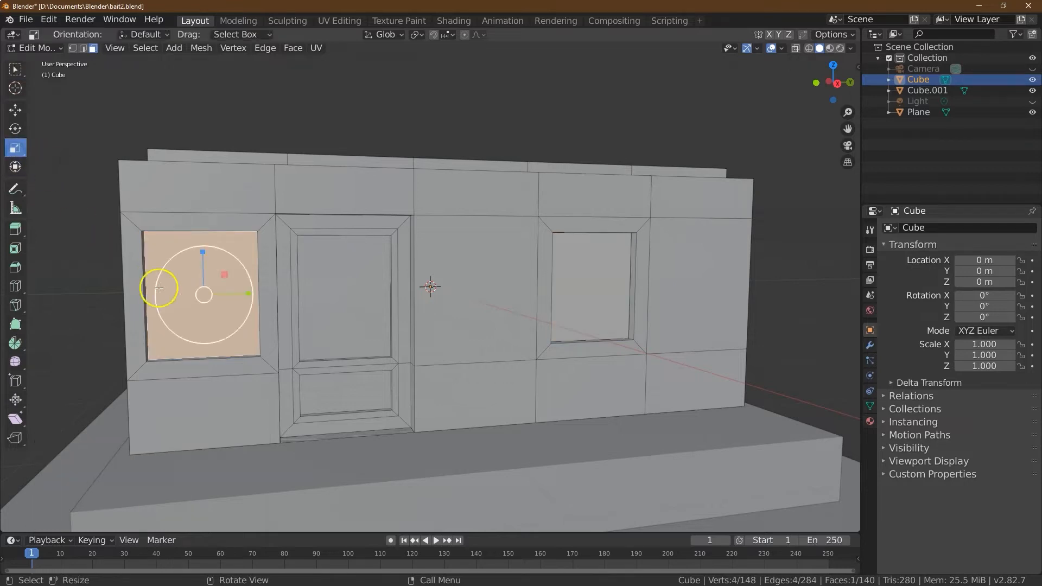
drag(246, 293, 210, 295)
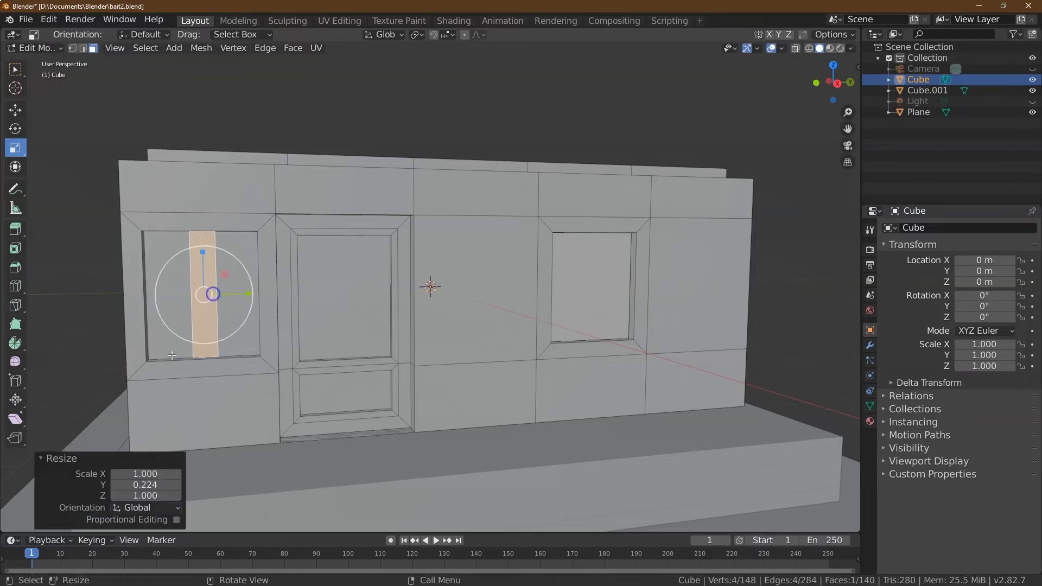
click(156, 489)
text(.15)
key(Tab)
Step: Narrow the vertical window strip, trying a Y scale of 0.07 before settling on 0.08
click(165, 481)
click(165, 482)
text(.07)
key(Tab)
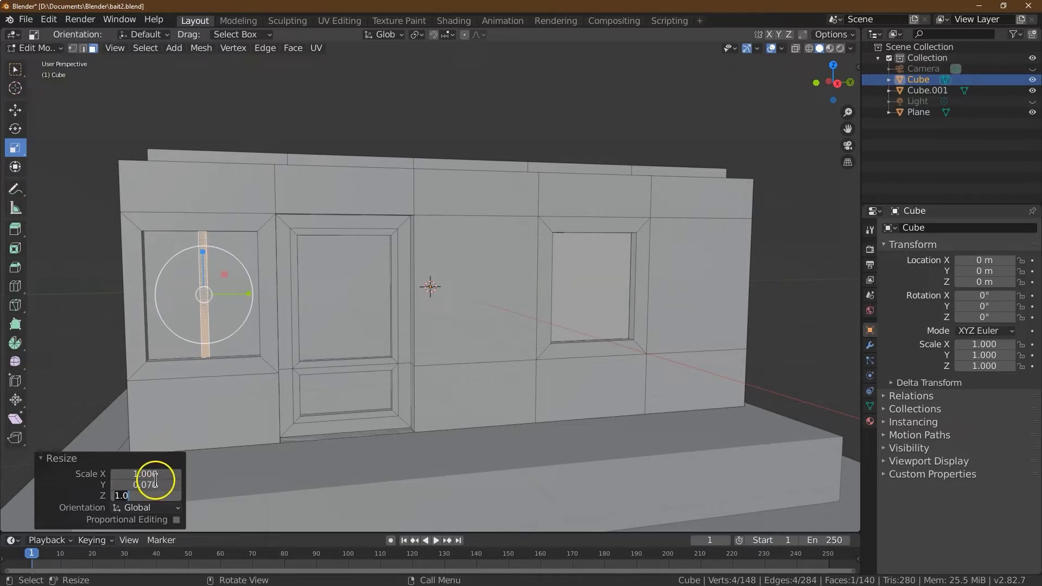
click(165, 486)
text(0)
key(Tab)
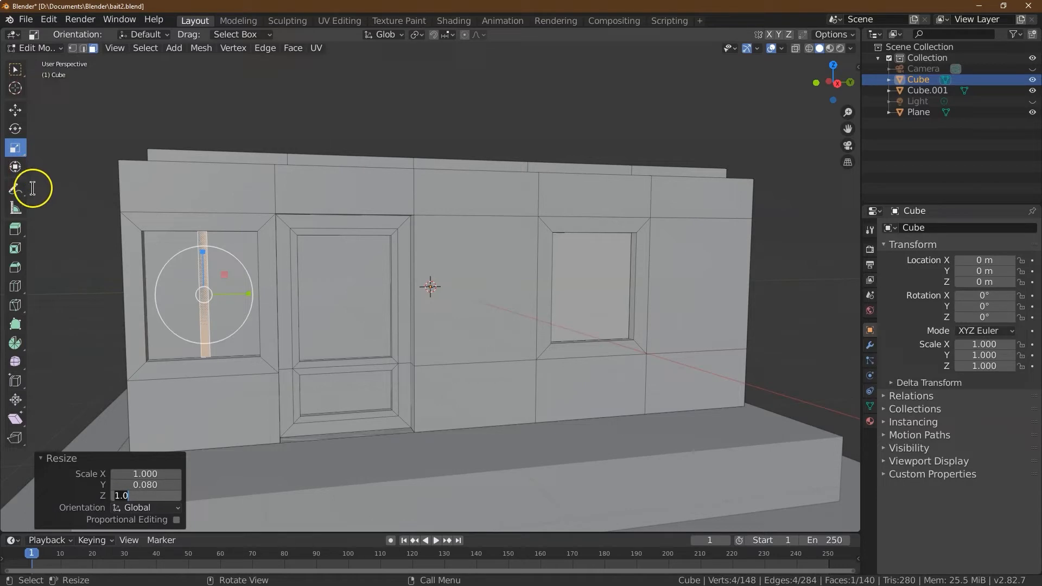
key(Return)
Step: Extrude the vertical strip in the first column's window 0.1 m along its normal
click(16, 231)
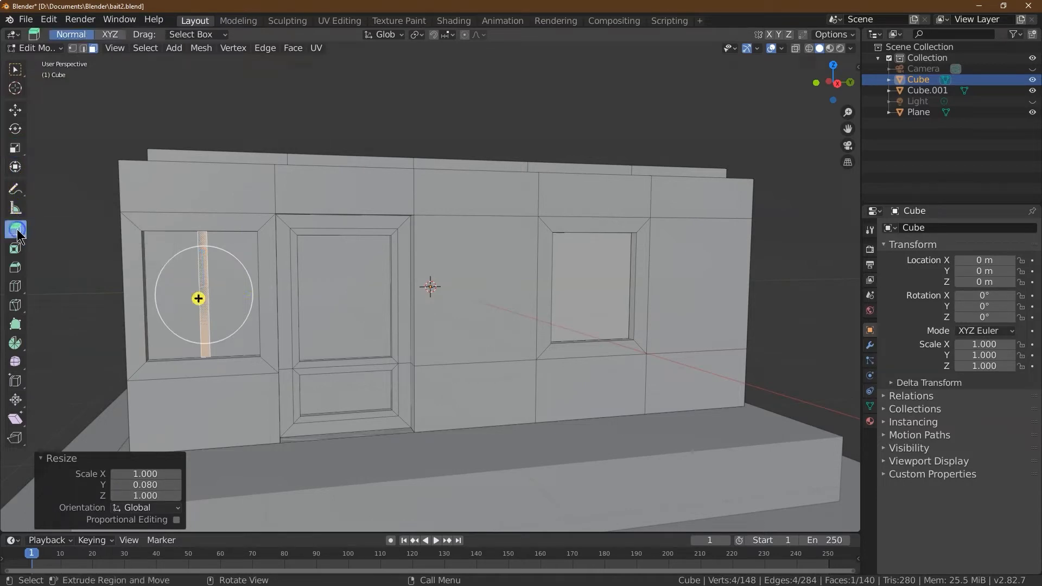
drag(199, 299, 196, 302)
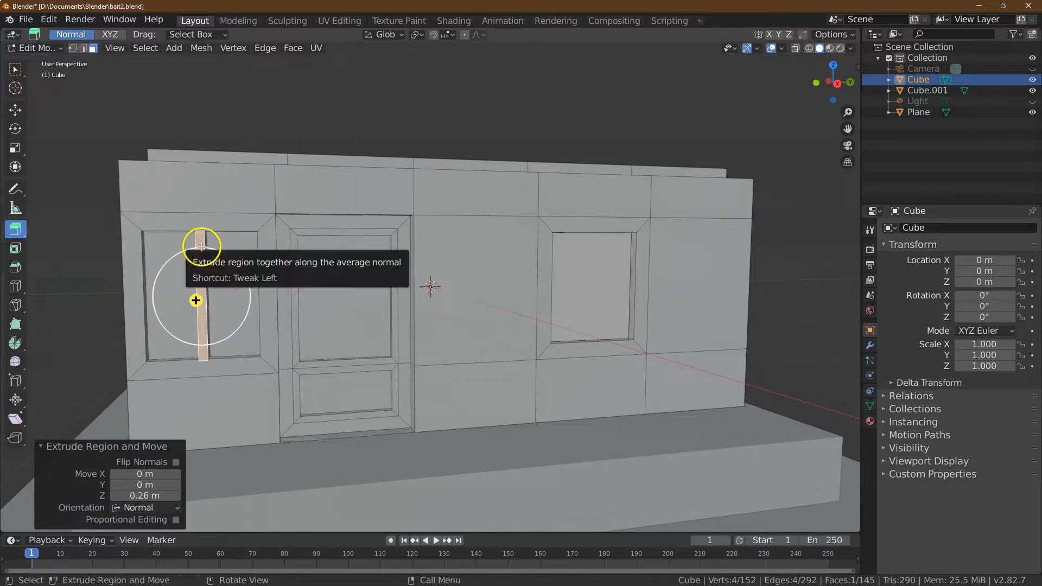
click(149, 496)
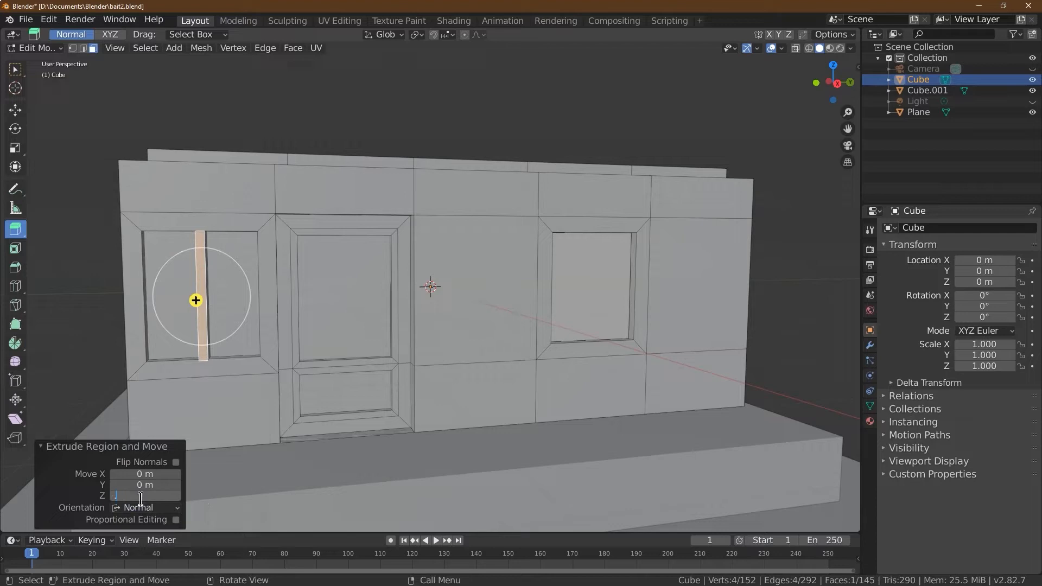
text(.1)
key(Return)
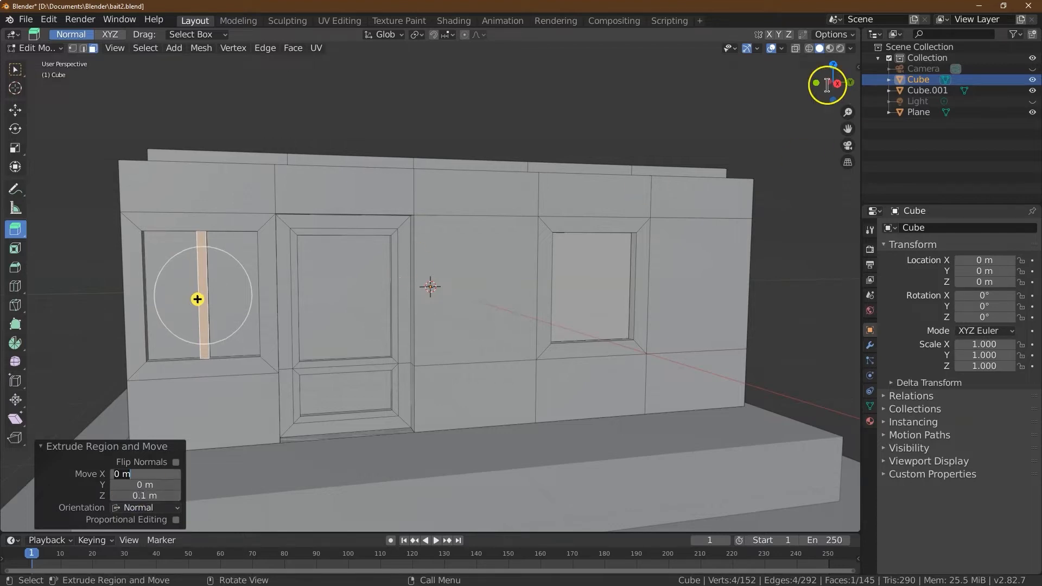
Step: Grow the selection to include the sides of the vertical window bar and duplicate the bar in place
drag(833, 81, 855, 84)
drag(13, 83, 829, 83)
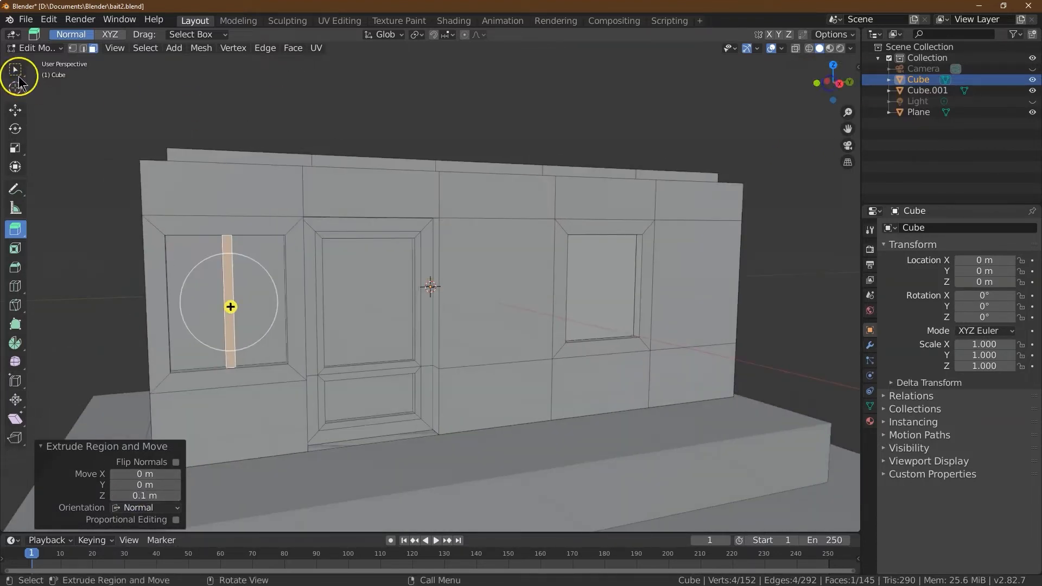
click(145, 47)
mouse_move(195, 189)
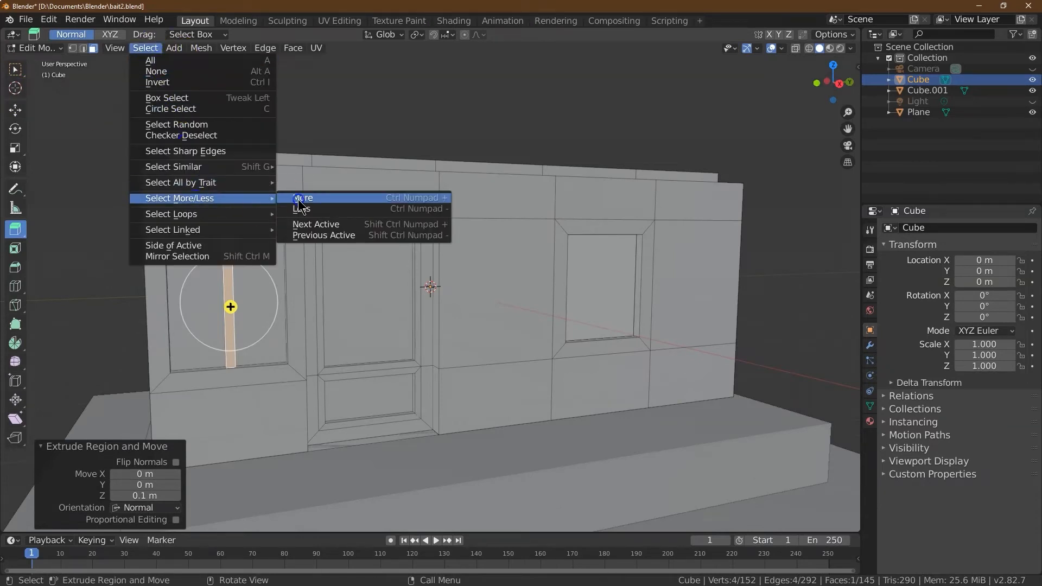
click(298, 198)
mouse_move(833, 87)
mouse_down()
mouse_move(858, 85)
mouse_move(6, 84)
mouse_move(842, 84)
mouse_up()
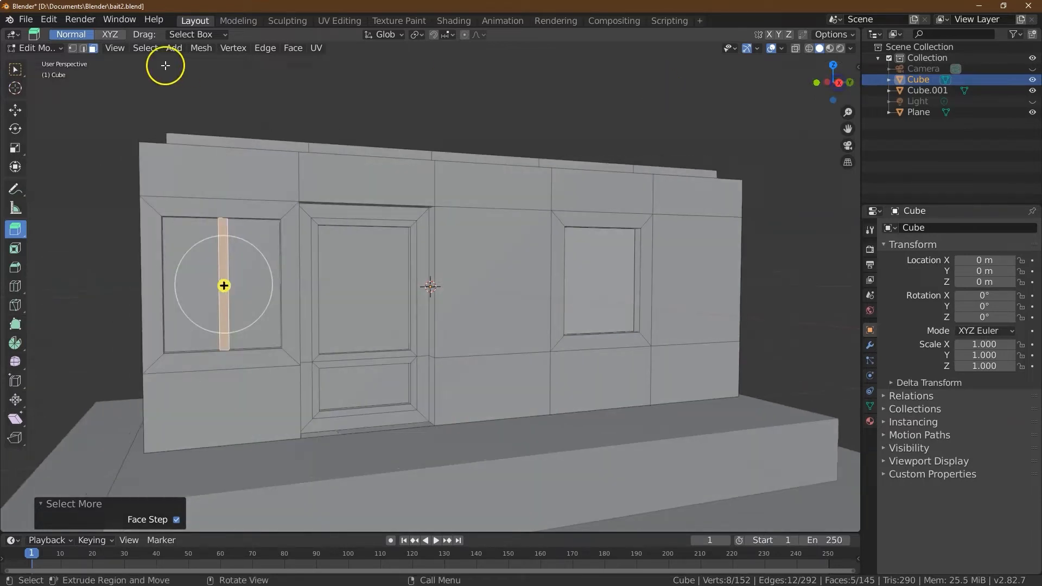
click(200, 49)
click(204, 99)
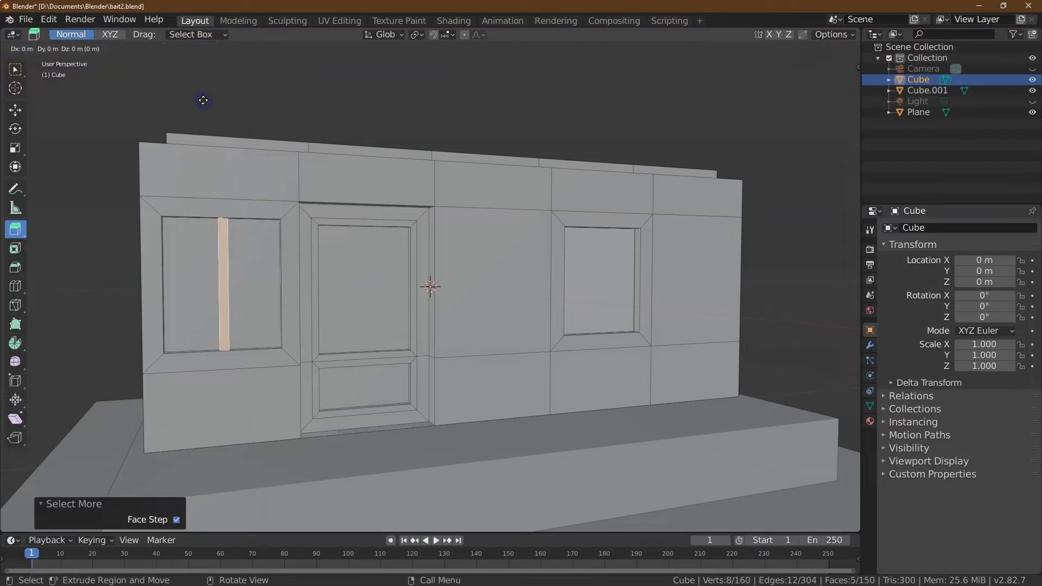
right_click(203, 100)
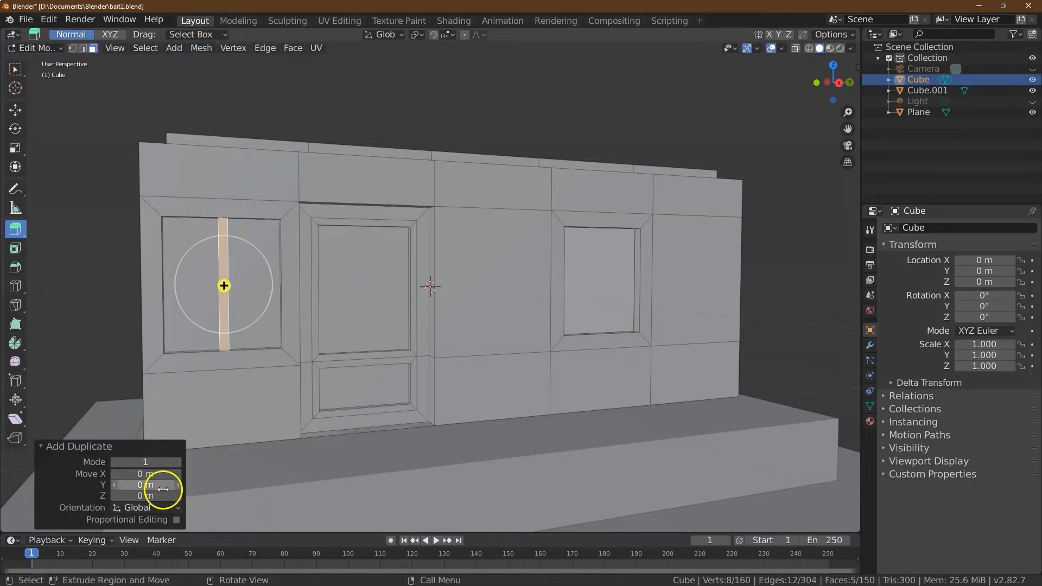
Step: Rotate the duplicated window bar -90° about the X axis so it lies horizontally
click(15, 131)
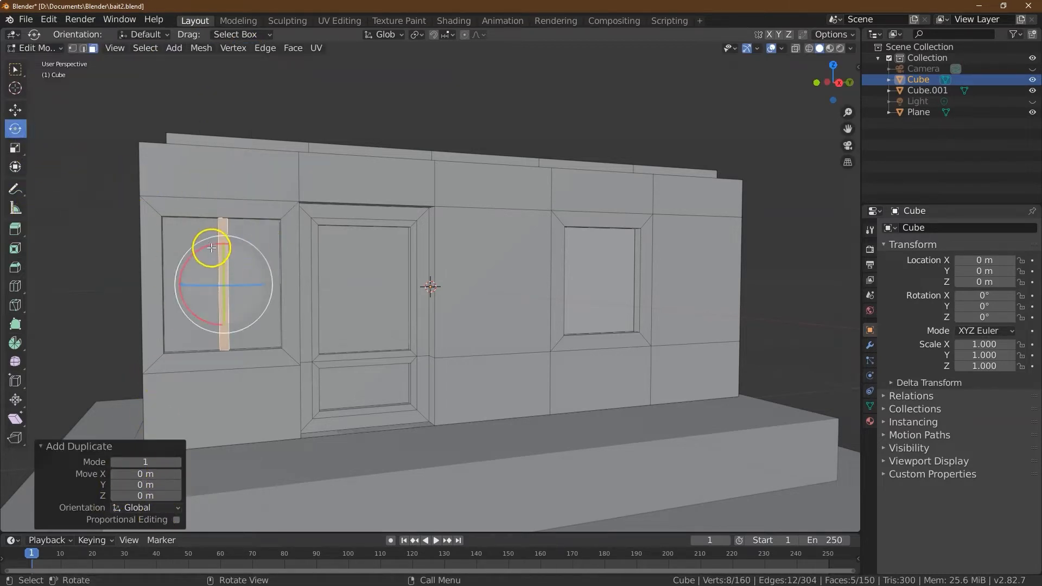
drag(206, 241, 242, 277)
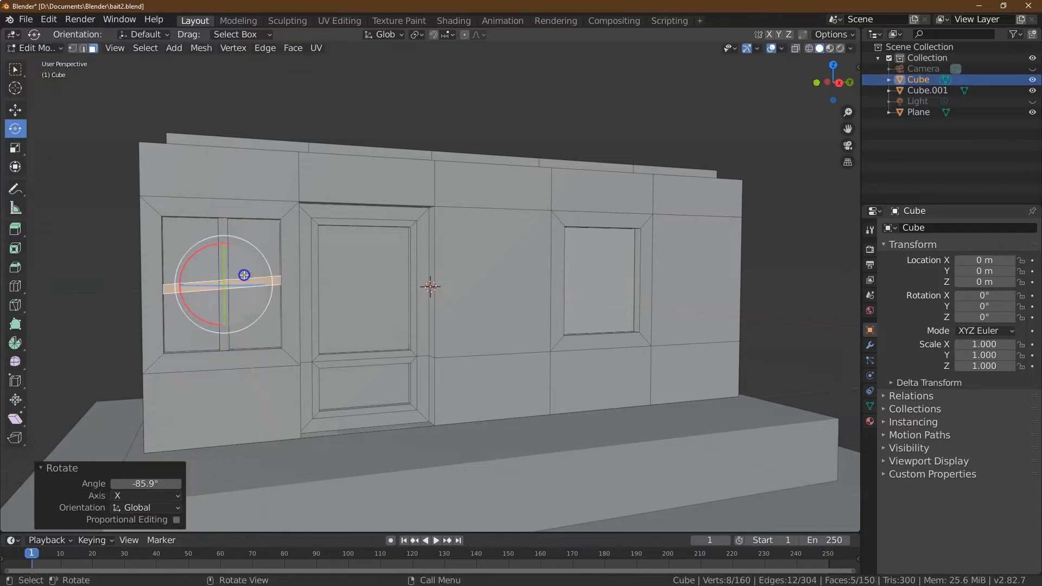
click(140, 478)
text(-90)
key(Return)
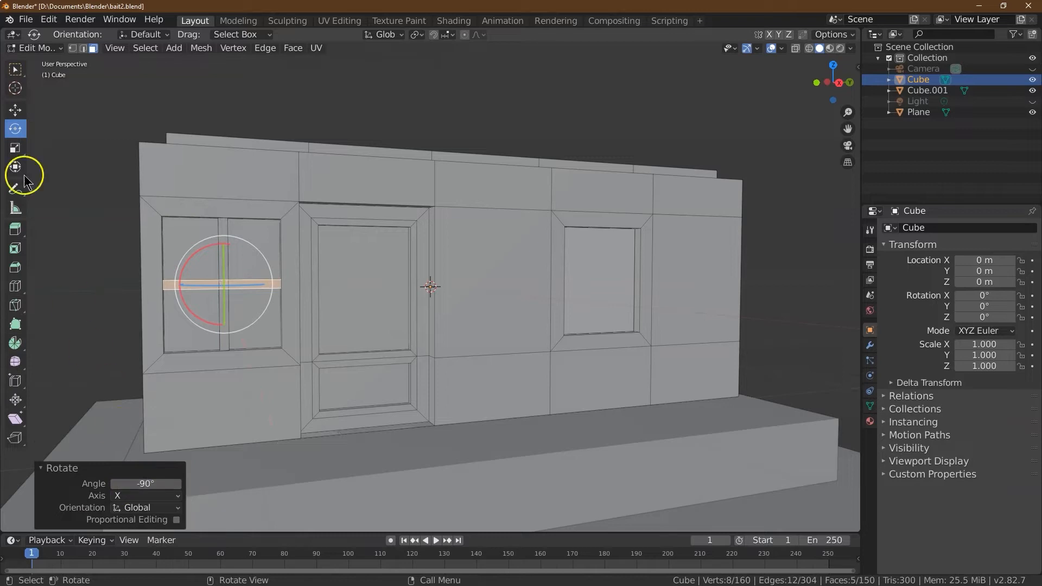
Step: Scale the horizontal window bar to 0.9 along Y, then clear the selection
click(15, 148)
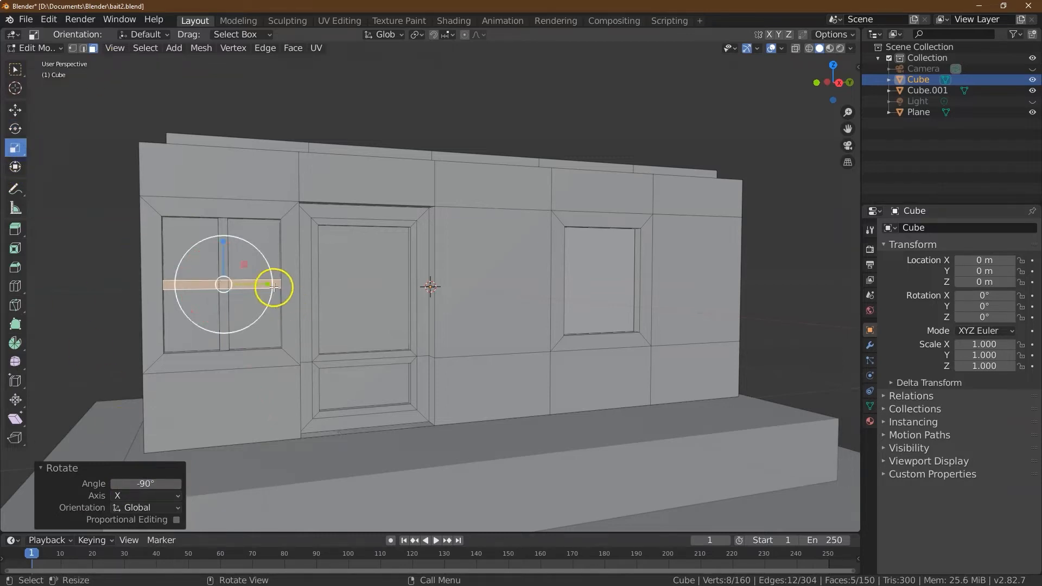
drag(270, 286, 263, 288)
click(147, 485)
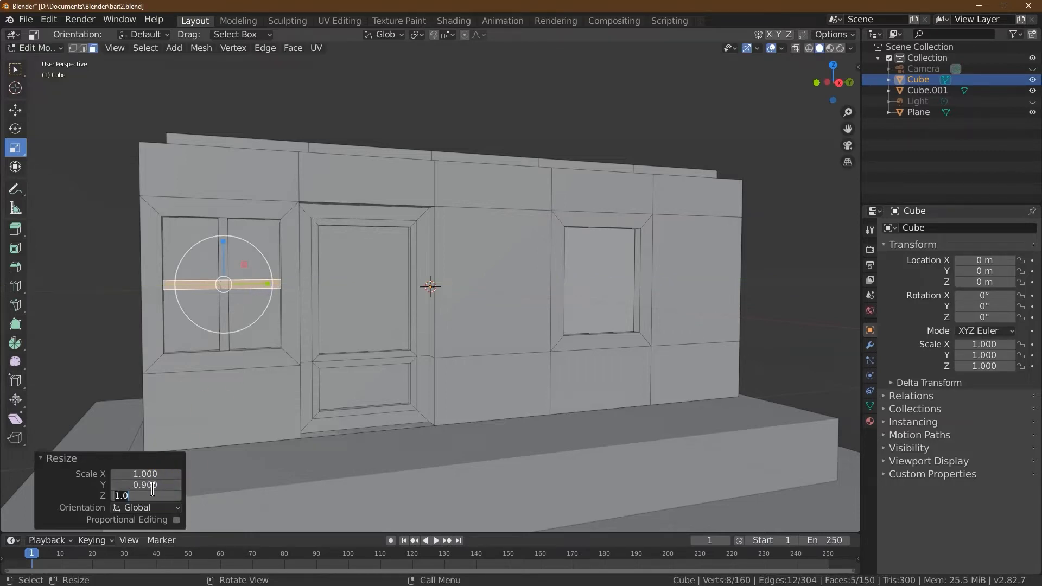
key(Return)
click(112, 244)
Step: Delete the duplicated face covering the window in the fourth column
click(614, 286)
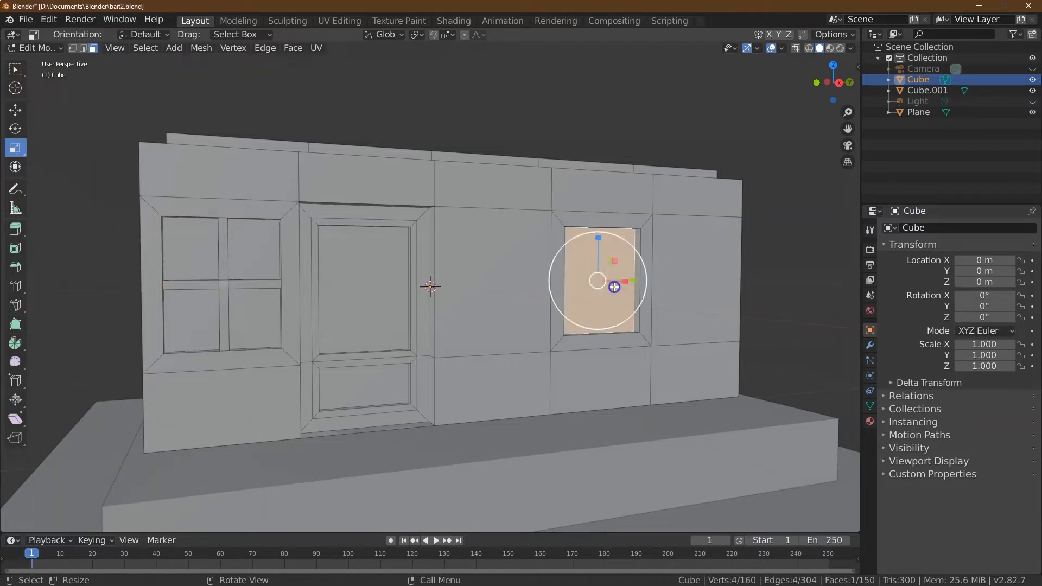
click(201, 49)
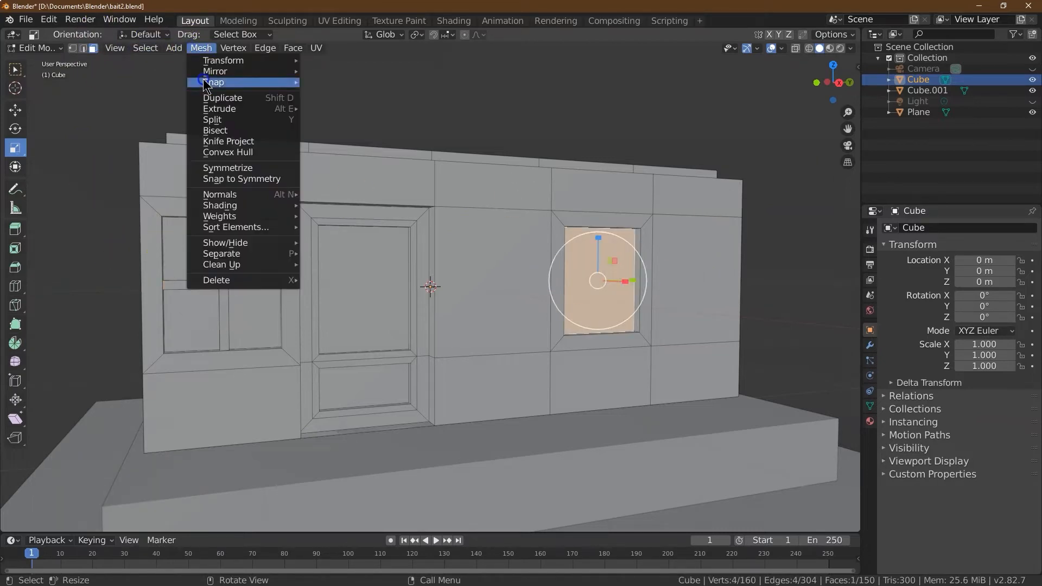
mouse_move(221, 284)
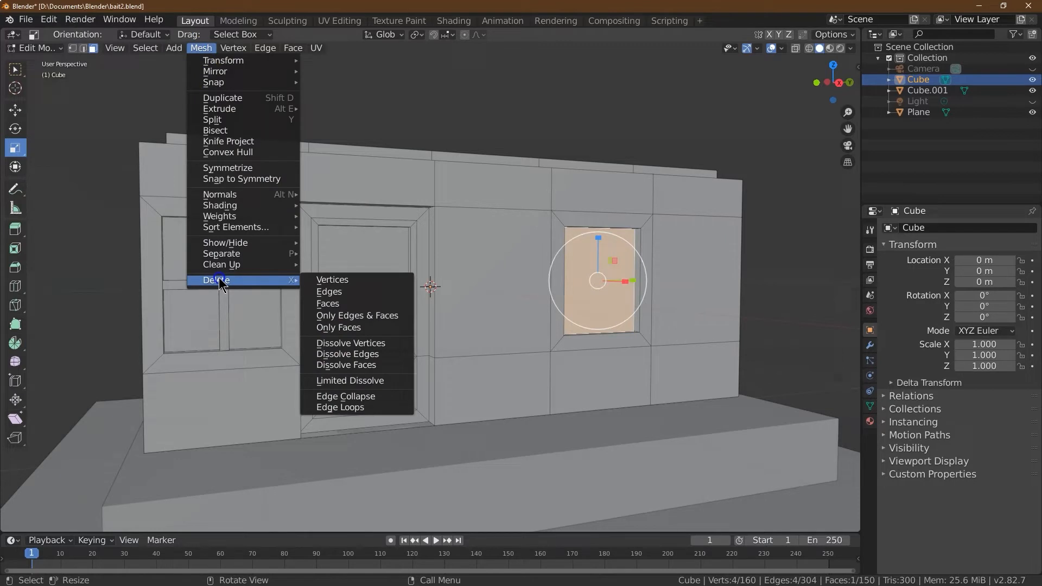
click(328, 303)
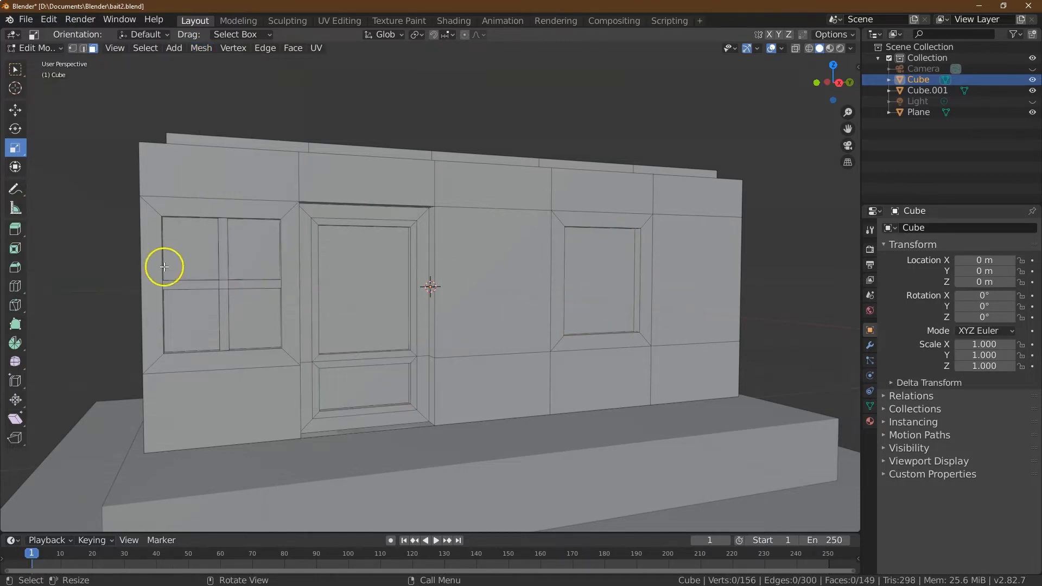
Step: Select both crossing bars of the first window including their side faces and duplicate them in place
click(222, 271)
click(9, 74)
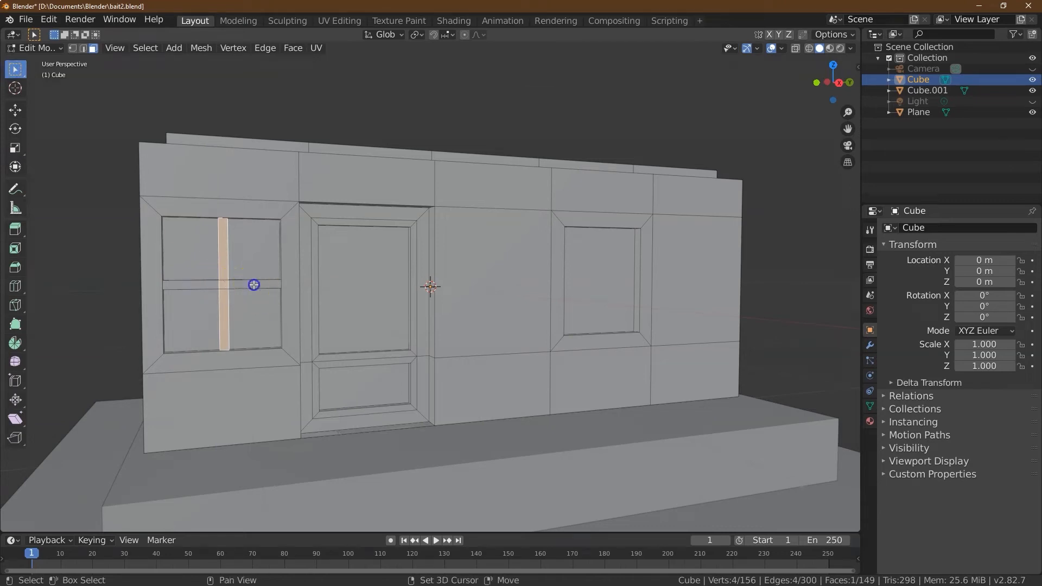
shift+click(217, 283)
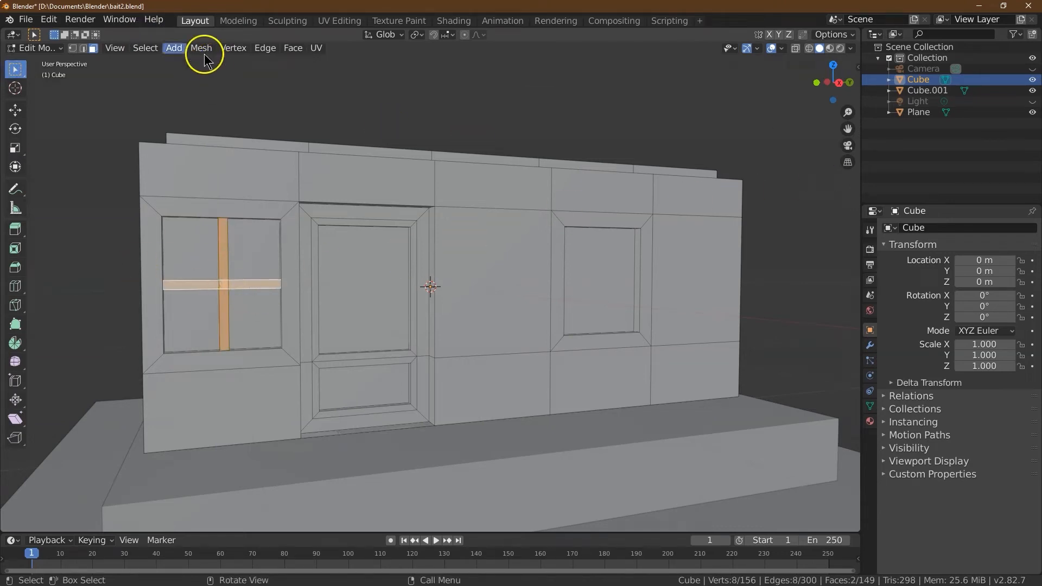
click(146, 48)
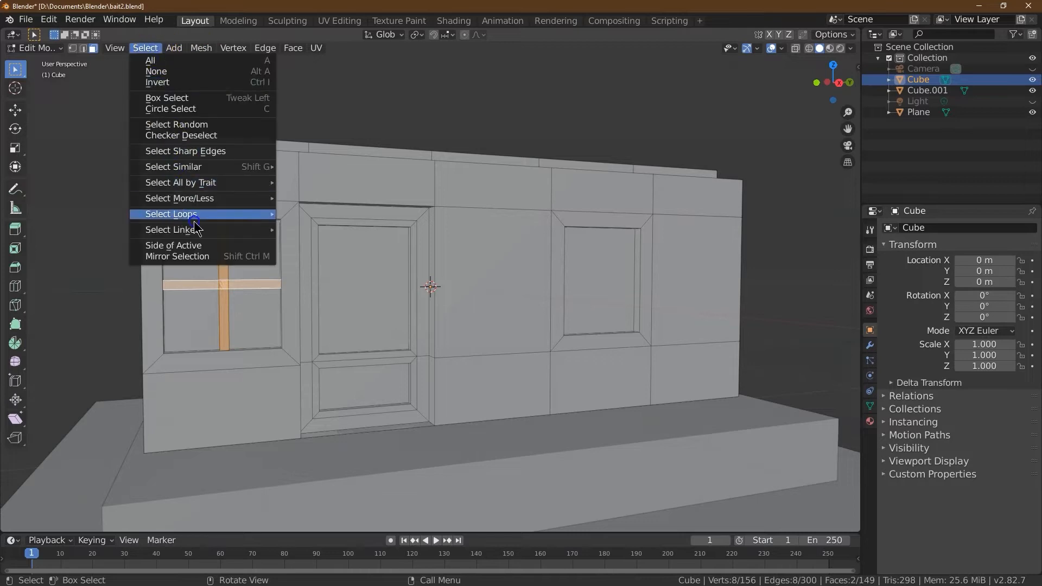
mouse_move(198, 208)
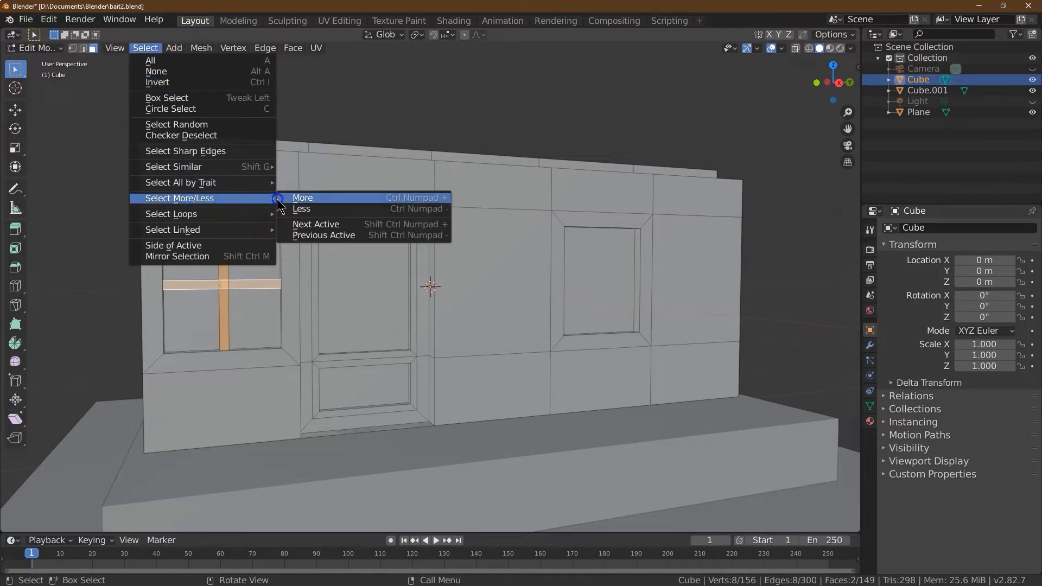
click(298, 199)
drag(816, 85, 706, 87)
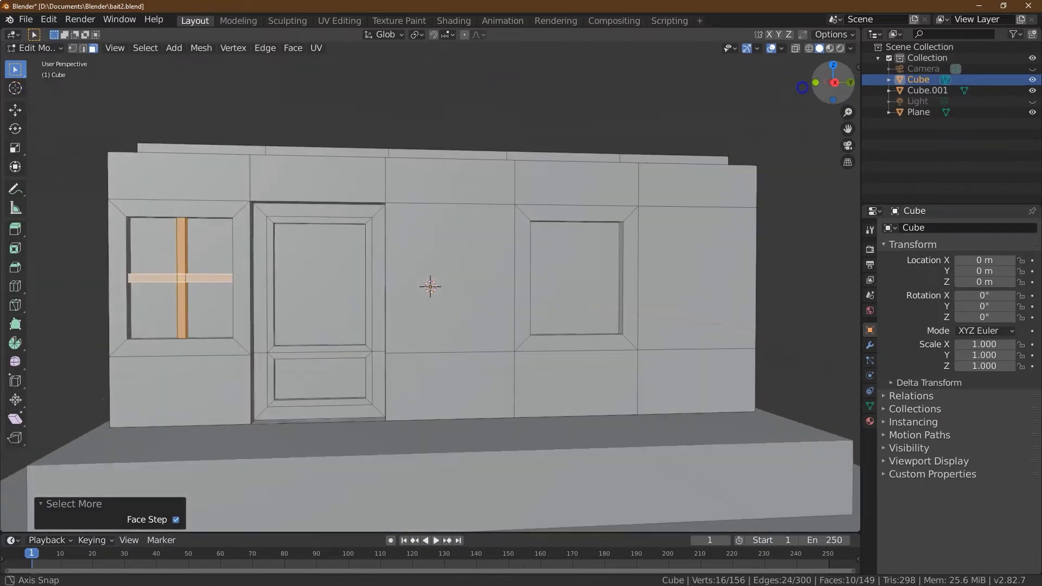
click(194, 48)
click(210, 96)
click(210, 96)
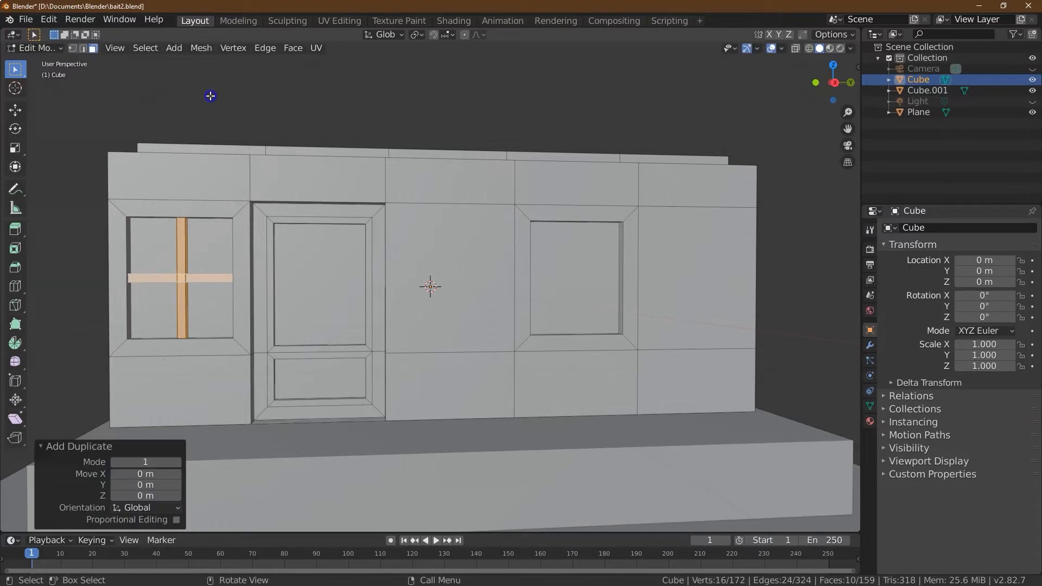
Step: Move the duplicated window bars 6 m along Y into the fourth column's window, then deselect them
click(15, 110)
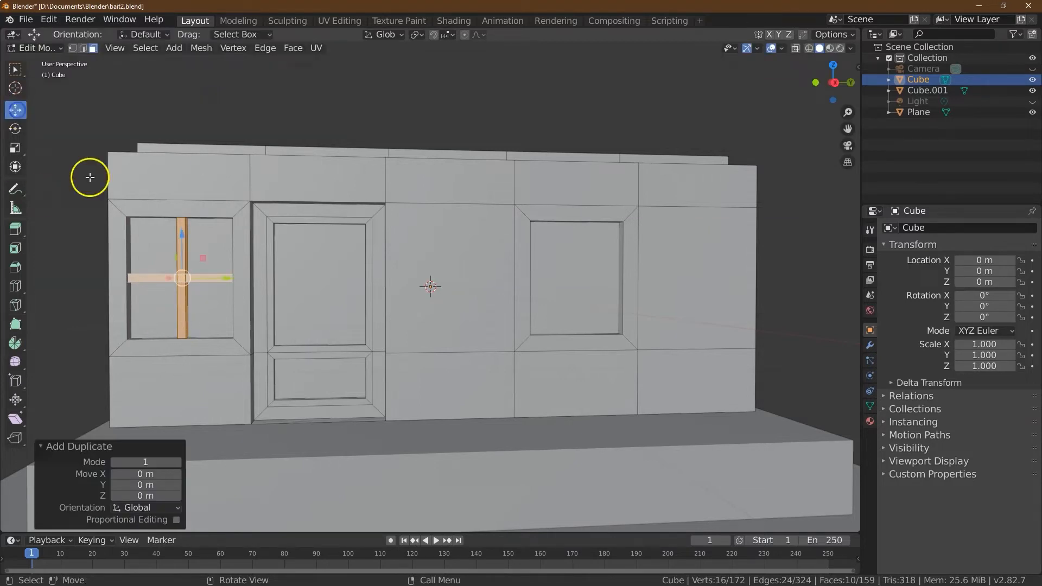
click(203, 287)
drag(220, 278, 613, 292)
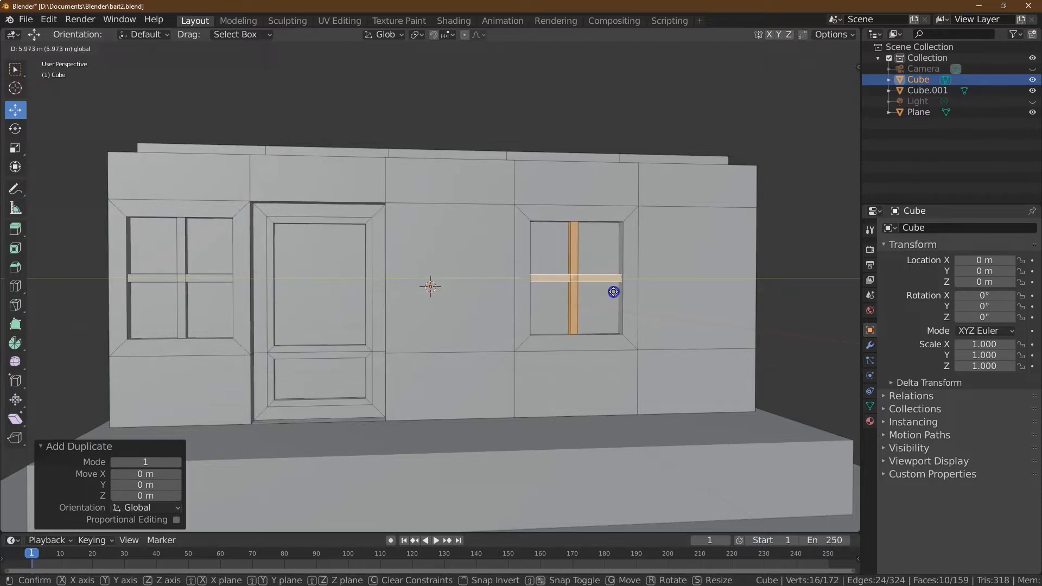
click(613, 291)
click(832, 81)
click(148, 486)
text(6)
key(Return)
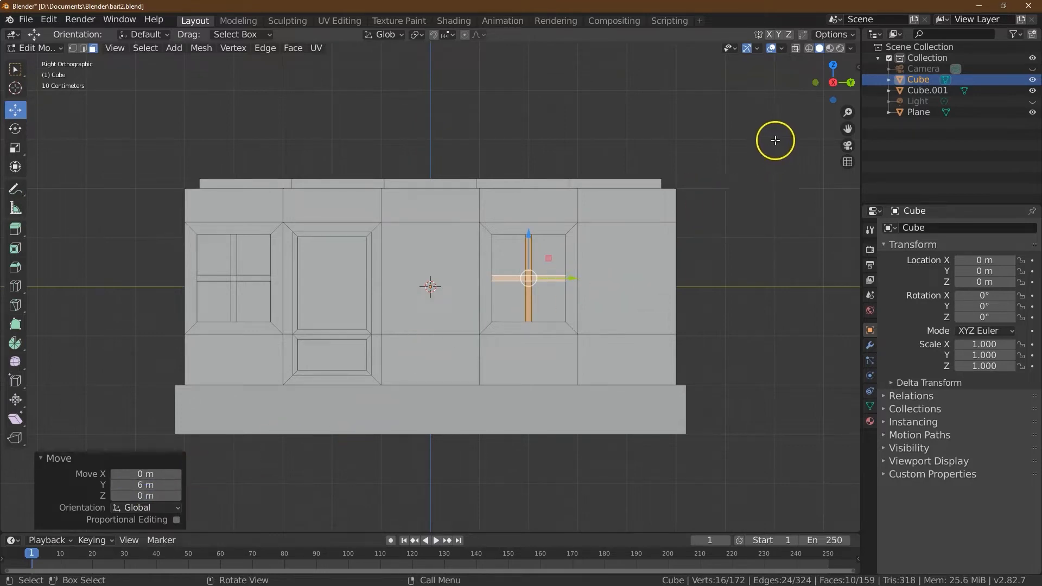
drag(831, 89, 597, 93)
click(803, 210)
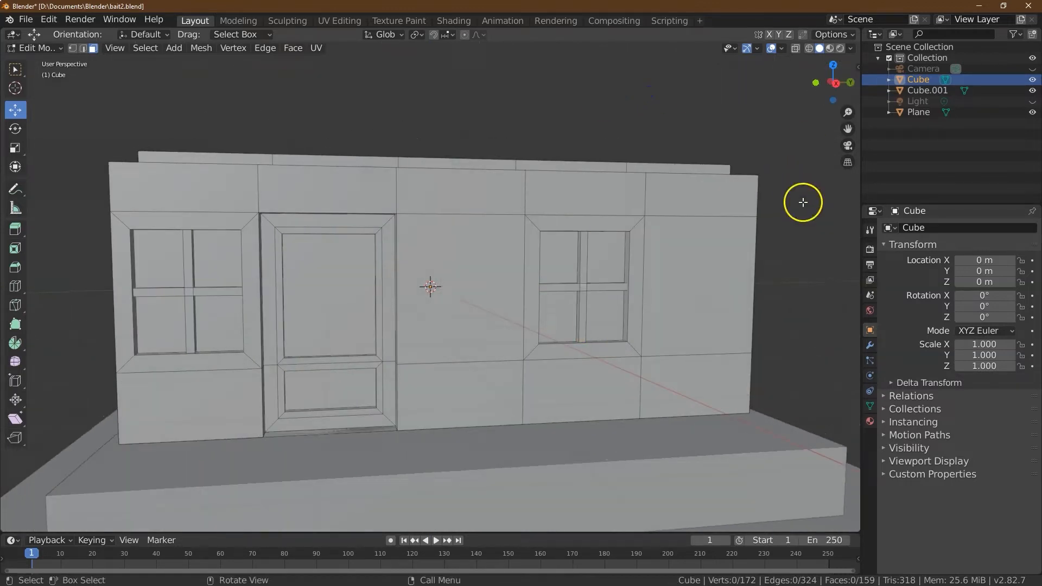
Step: Switch to edge selection and select the three stacked vertical wall edges between the door and the third column
click(399, 194)
click(83, 49)
click(412, 205)
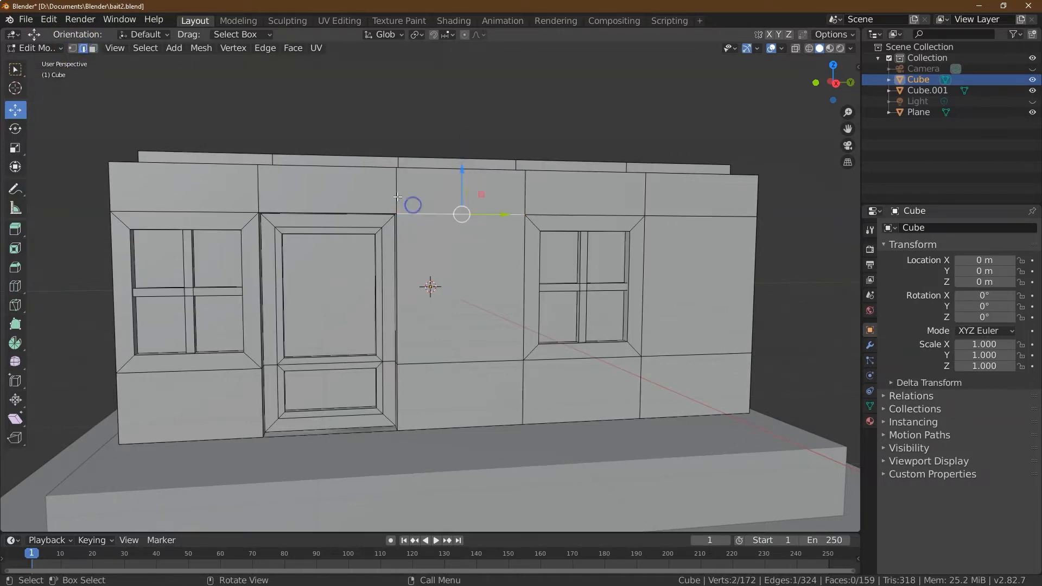
click(401, 197)
click(839, 85)
scroll(488, 198, up, 5)
shift+click(356, 275)
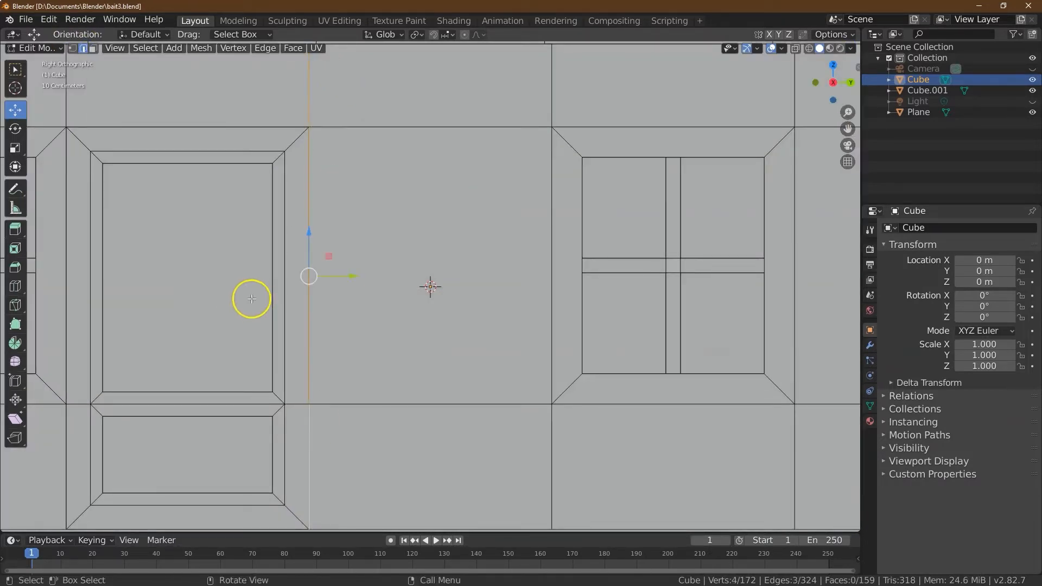
Step: Leave editing of the building, select the base slab and enter Edit Mode on it
drag(833, 76, 785, 325)
drag(847, 130, 121, 168)
click(34, 49)
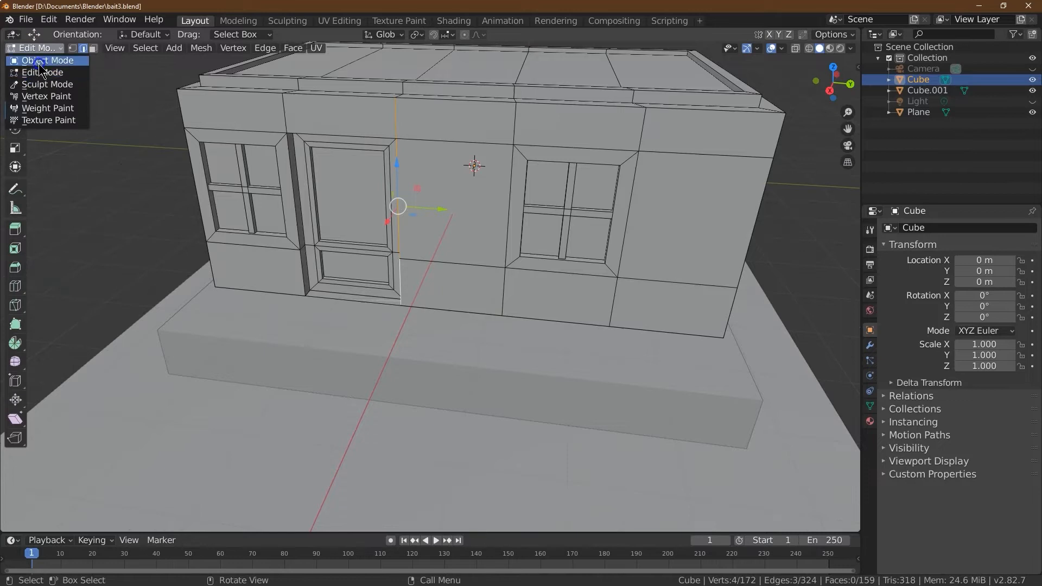
click(38, 64)
click(315, 300)
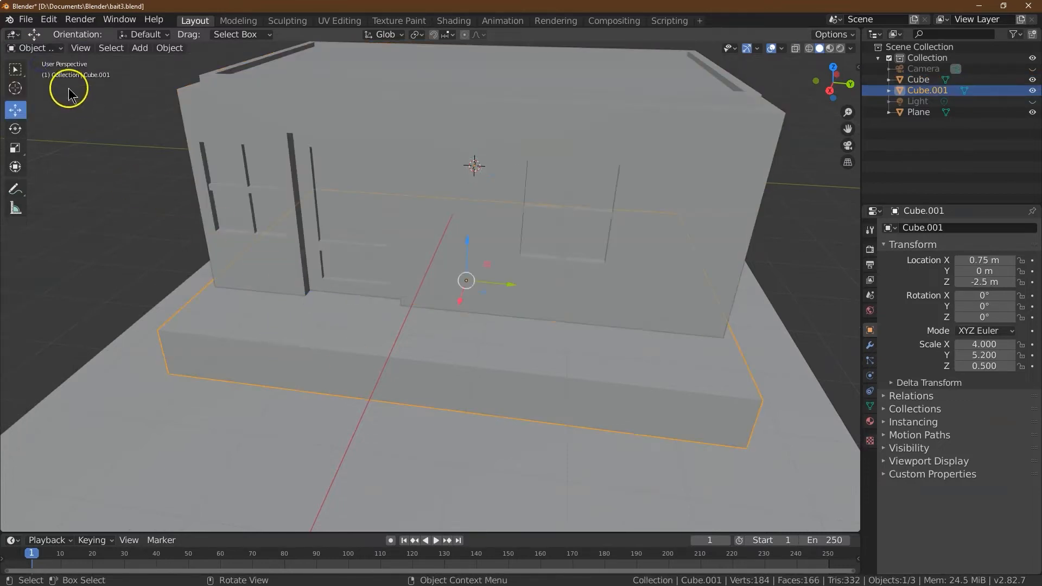
click(52, 57)
click(53, 76)
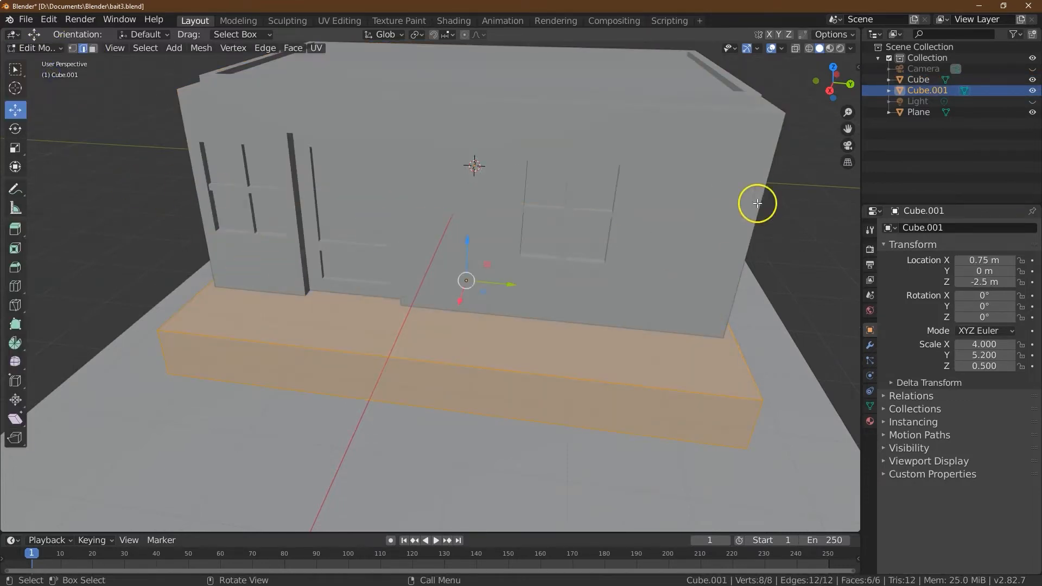
drag(830, 108, 781, 107)
mouse_move(4, 82)
mouse_down()
mouse_move(69, 80)
mouse_move(12, 99)
mouse_up()
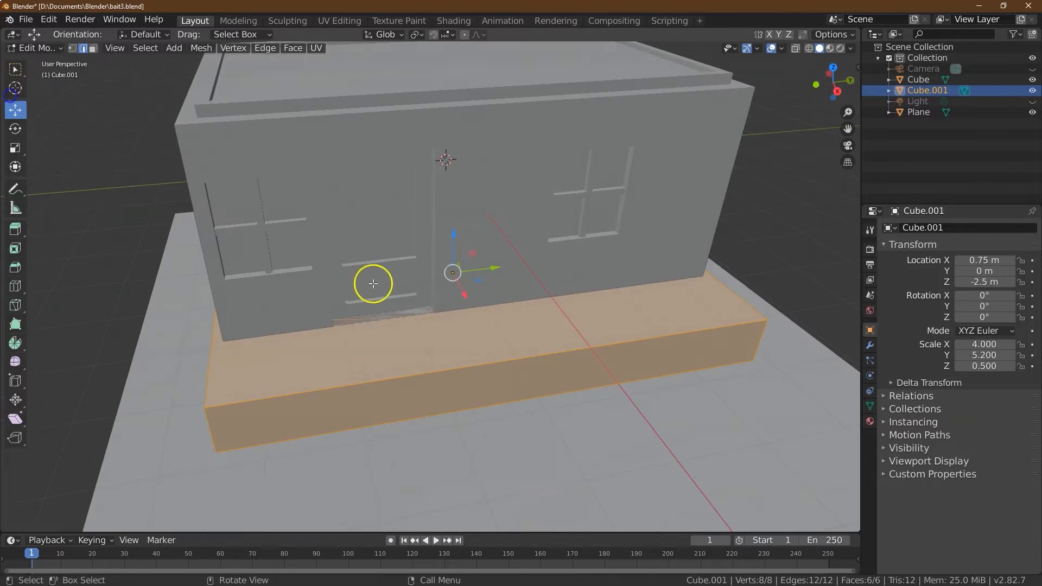
drag(833, 86, 6, 142)
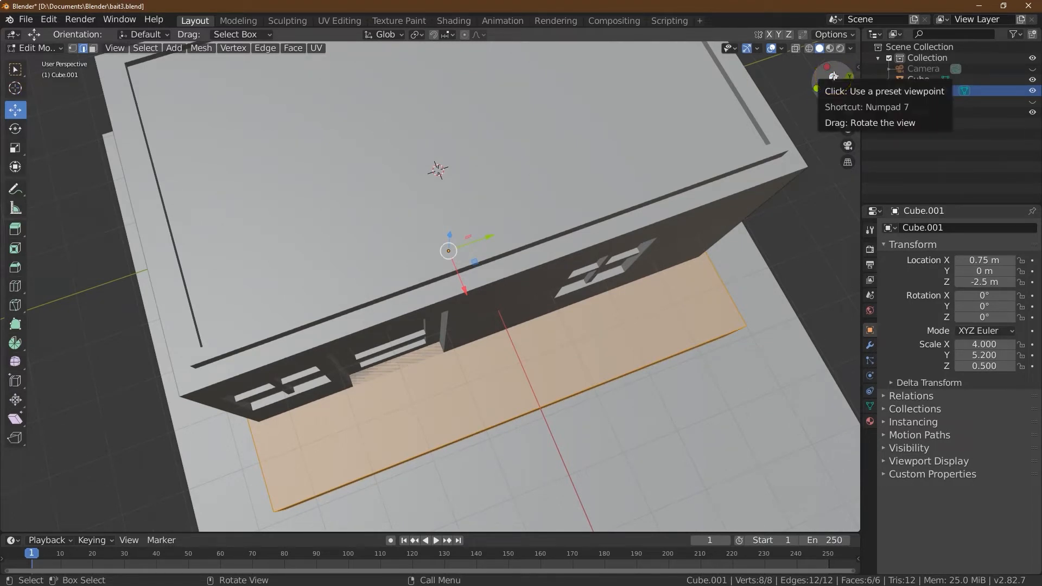
Step: Leave Edit Mode on the base slab and select the ground plane in top view
click(833, 76)
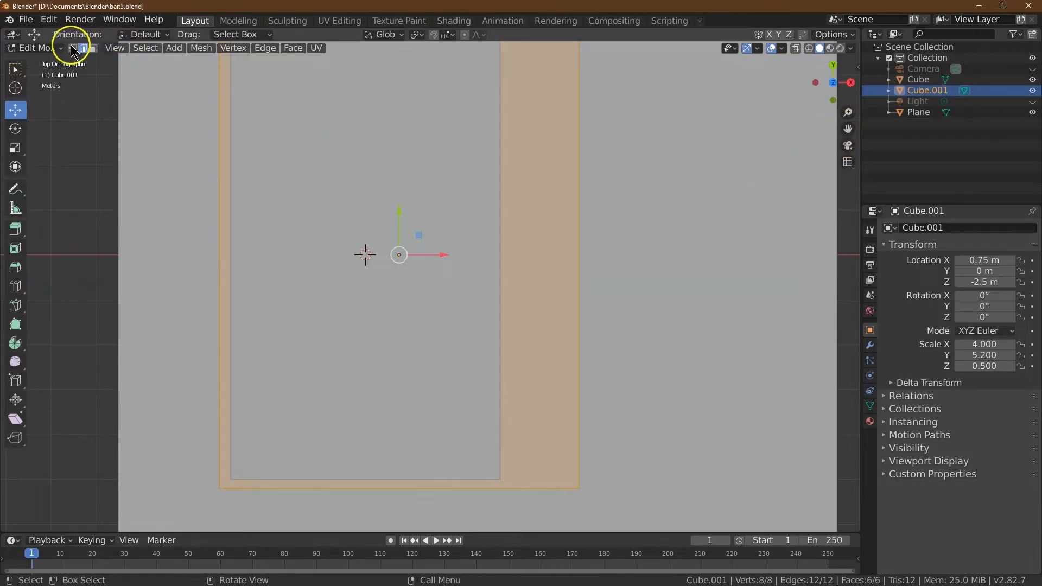
click(54, 48)
click(138, 49)
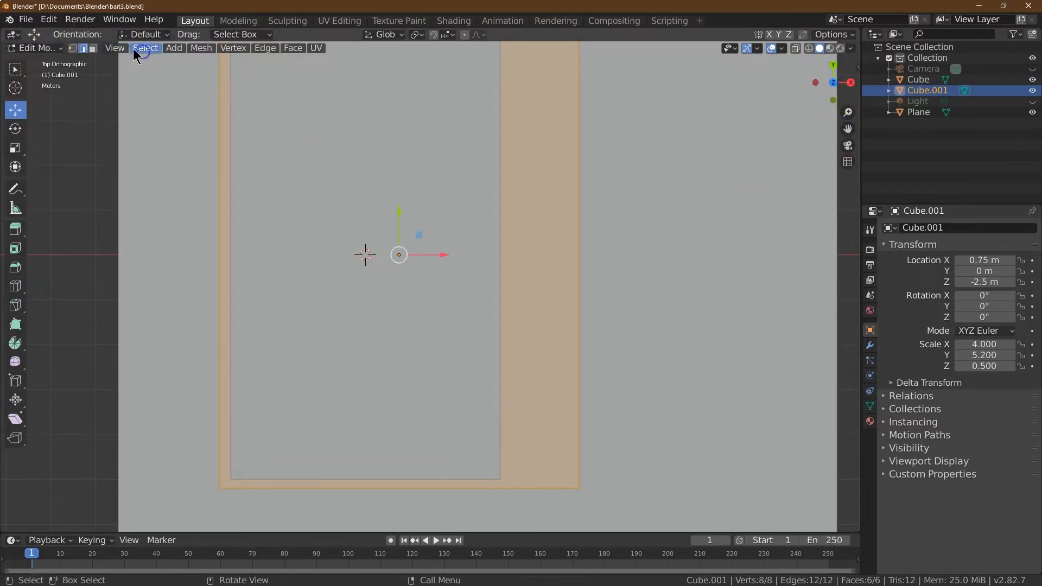
click(173, 48)
click(38, 56)
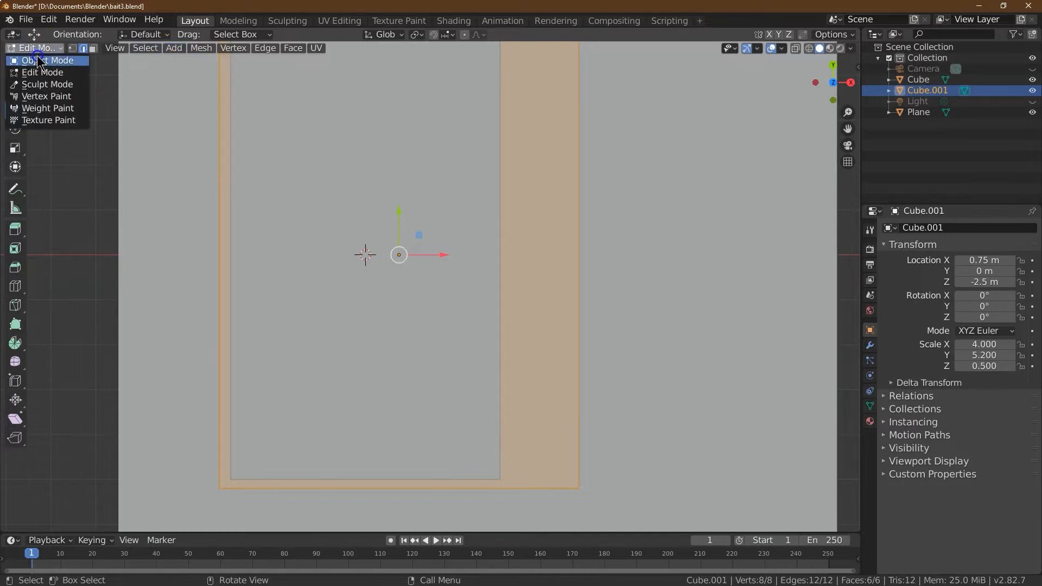
click(33, 21)
click(709, 197)
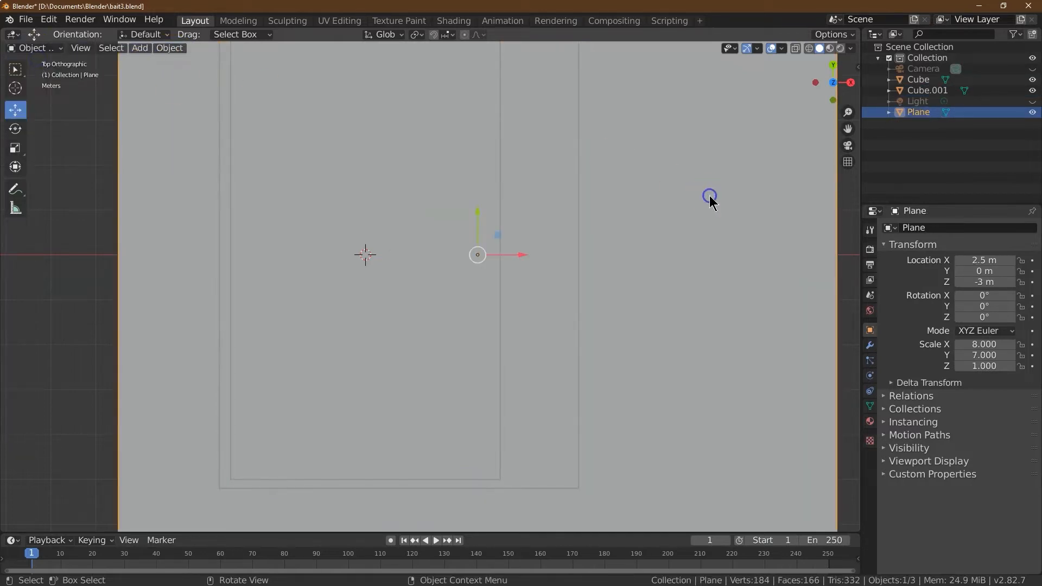
Step: Add a cube mesh and move it about 3.96 m along X to the front of the building
click(136, 50)
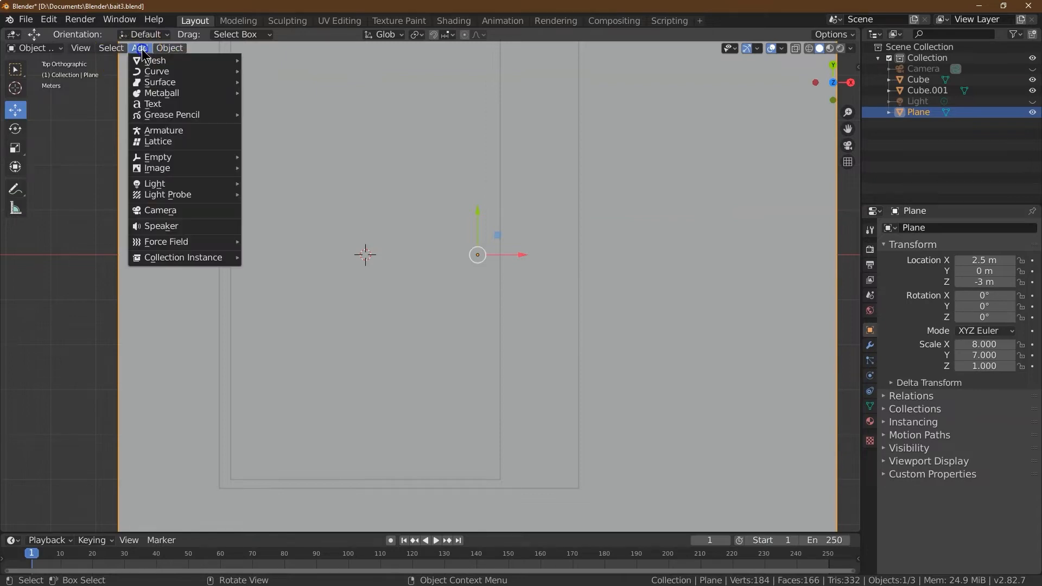
mouse_move(186, 60)
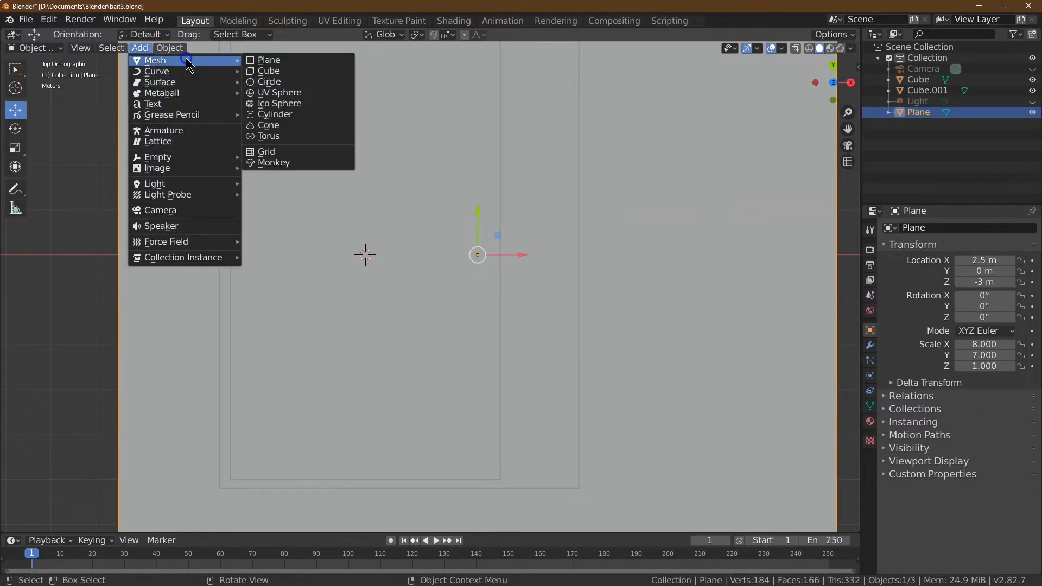
click(294, 73)
drag(407, 258, 590, 253)
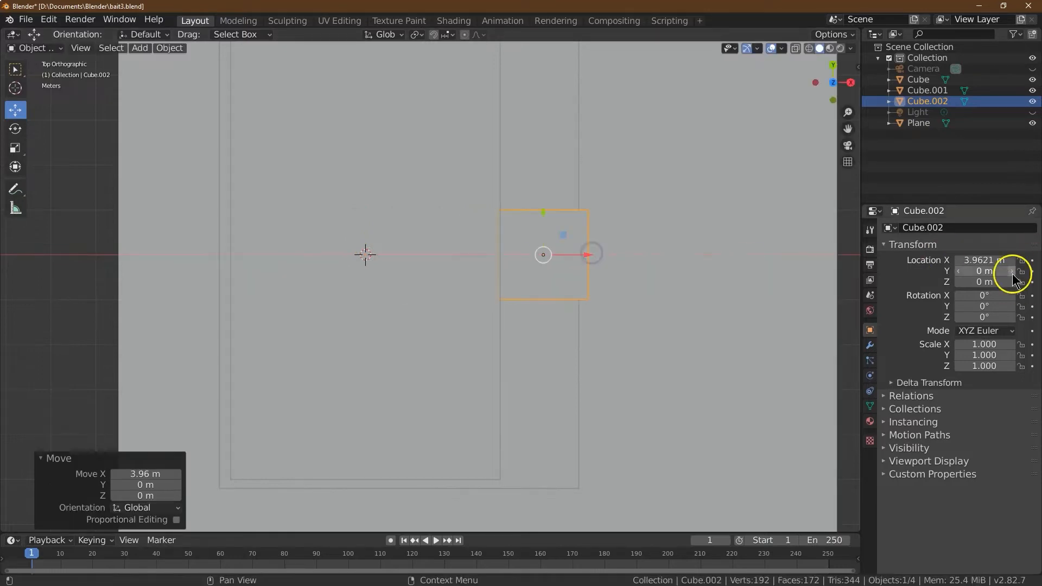
Step: Scale the new cube to 0.8 on X, 0.3 on Y and 0.05 on Z
drag(821, 87, 810, 493)
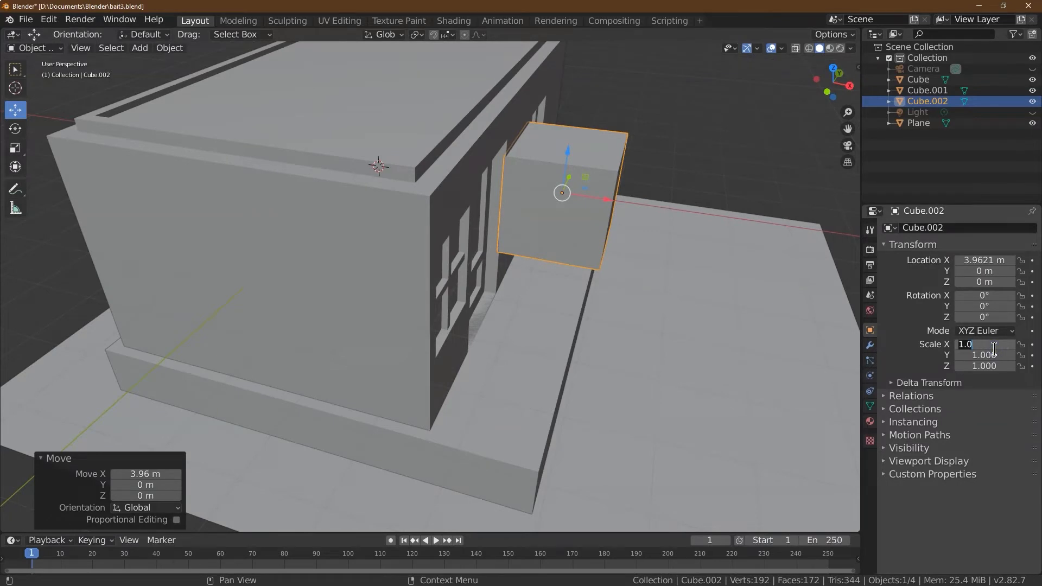
text(0.8)
key(Tab)
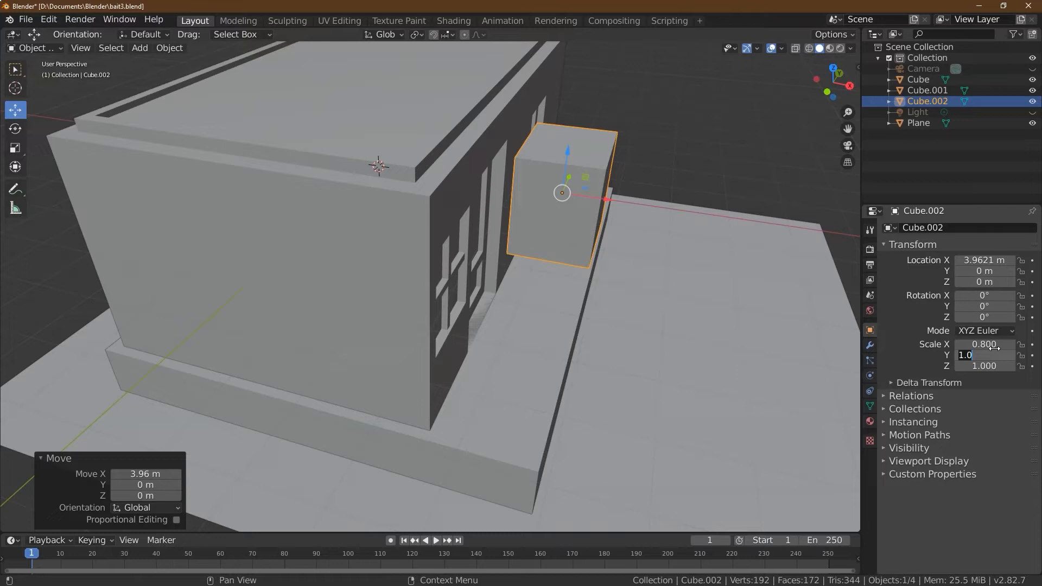
text(.3)
key(Return)
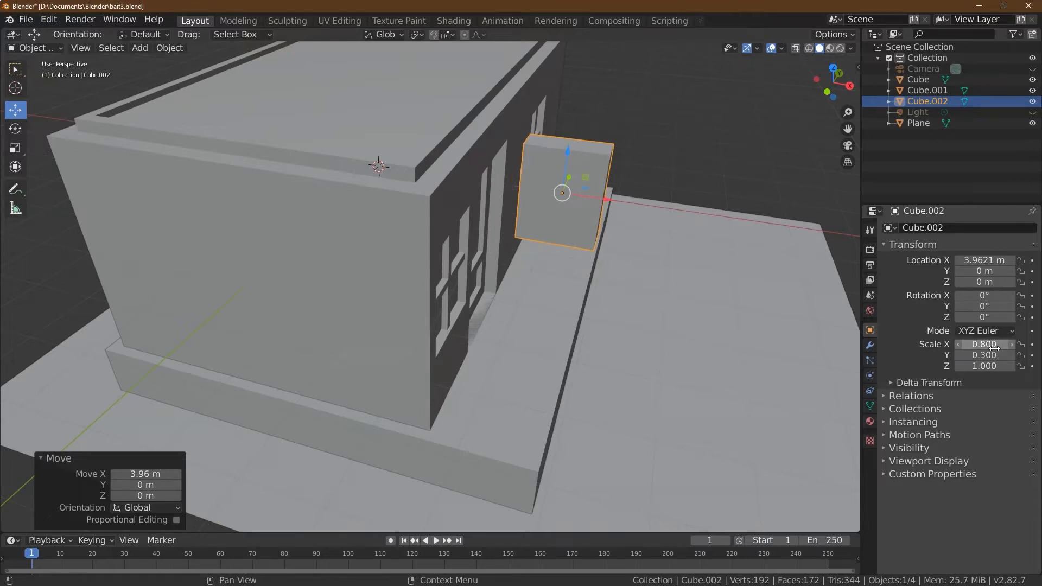
click(993, 365)
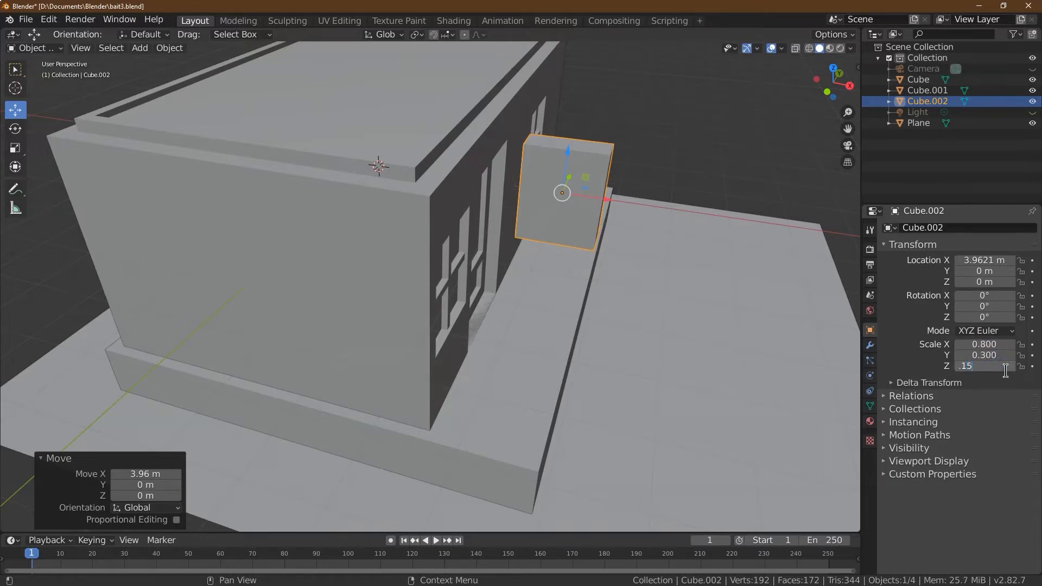
key(Return)
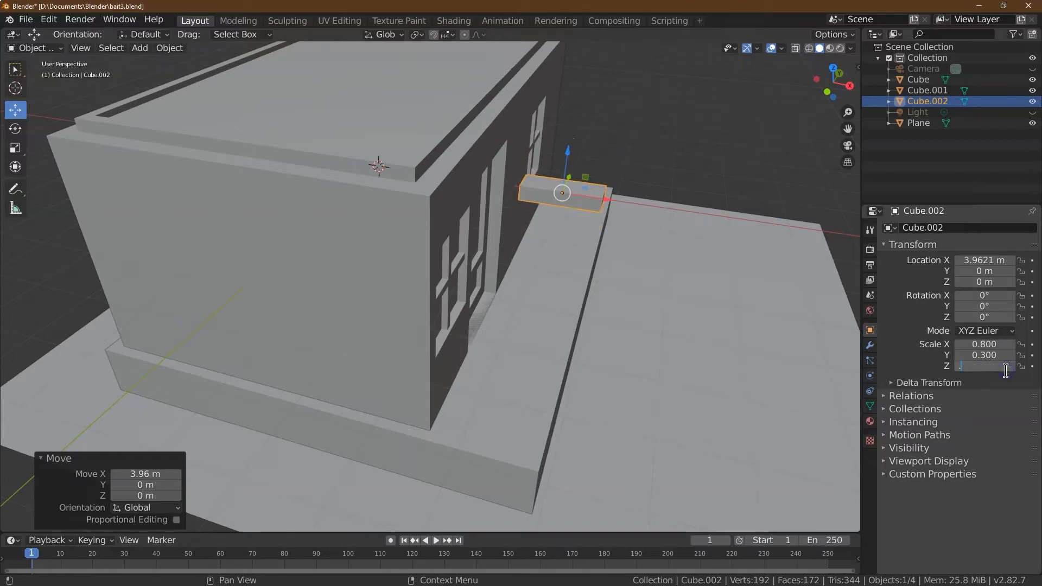
key(Return)
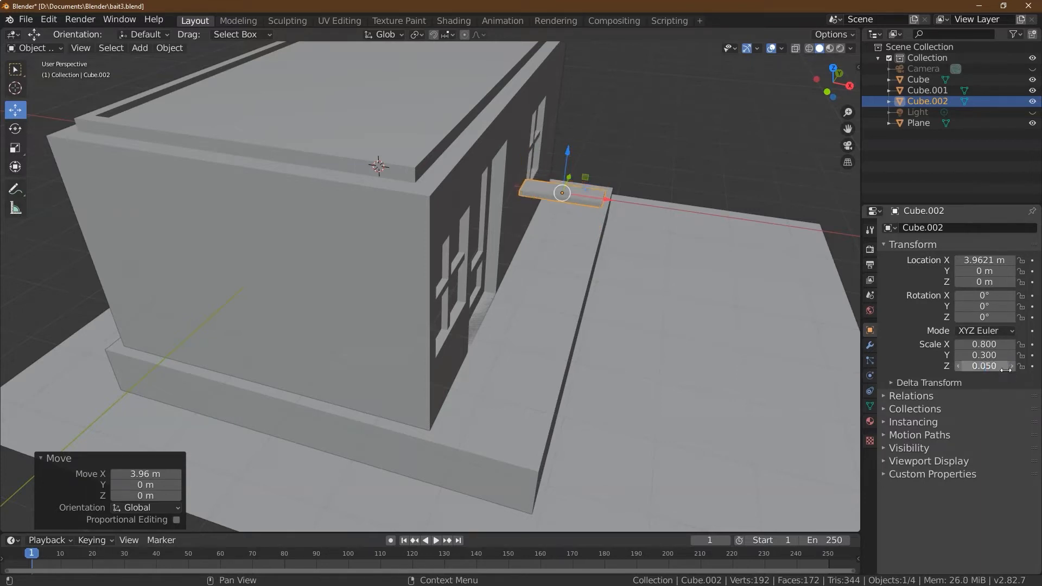
Step: Move the flattened cube about 0.15 m along X towards the building wall
scroll(658, 308, up, 5)
drag(844, 131, 749, 246)
click(832, 66)
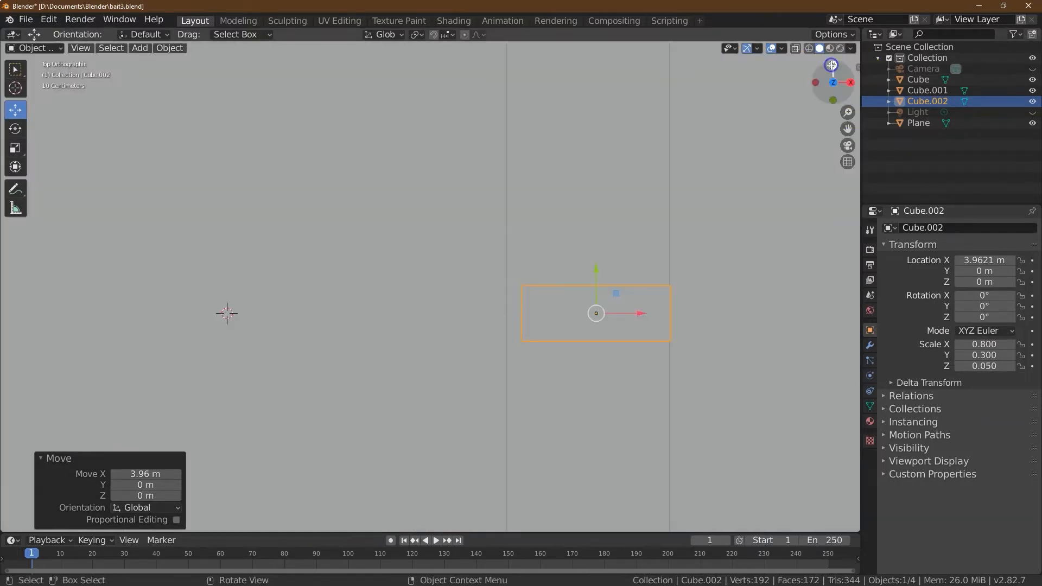
drag(841, 81, 798, 124)
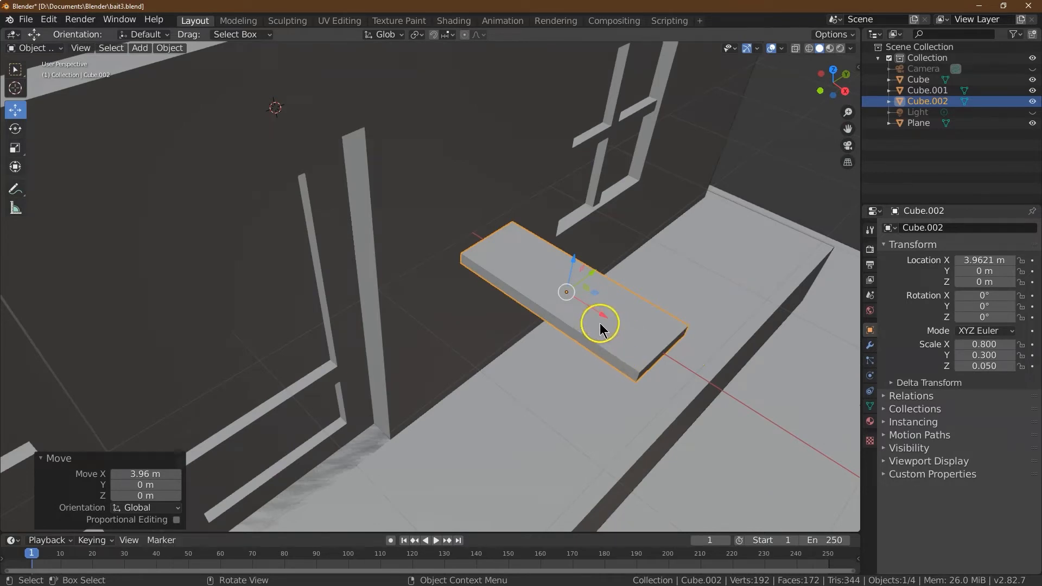
drag(599, 321, 581, 308)
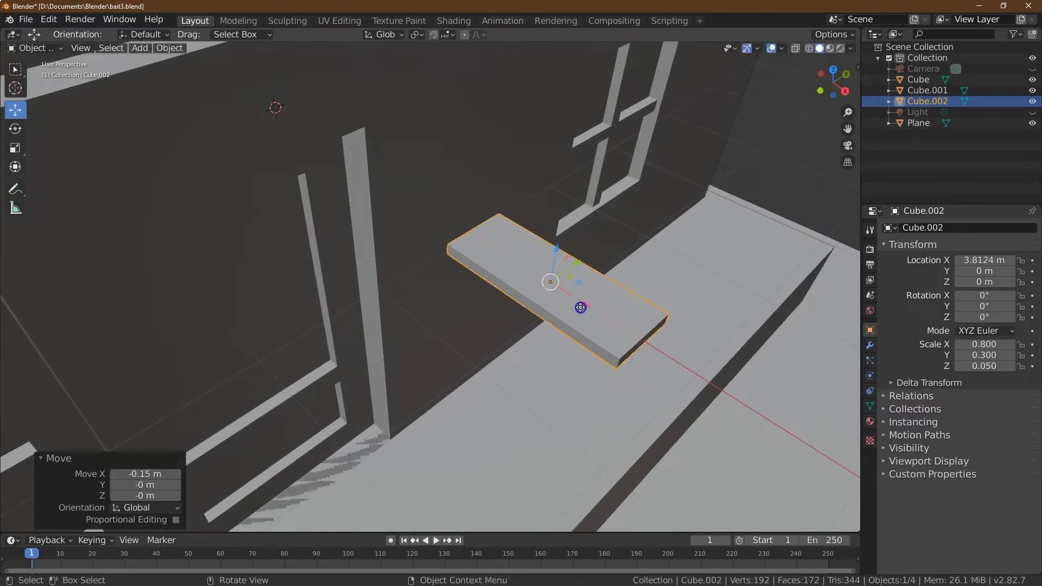
Step: Lower the flattened cube about 2 m to the base slab's top and nudge it about 0.01 m along X away from the wall
click(844, 91)
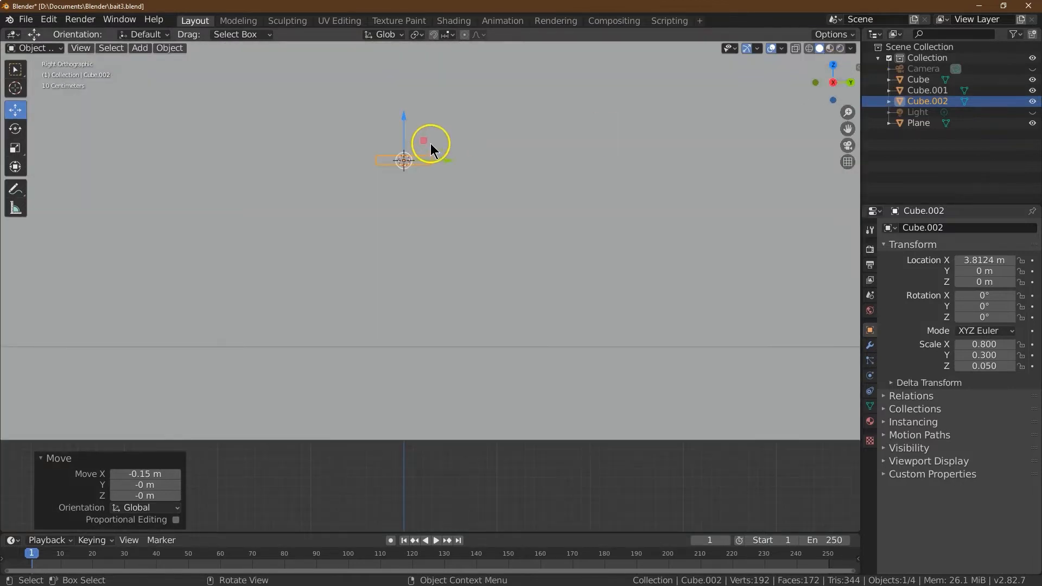
drag(404, 120, 350, 308)
click(848, 82)
drag(848, 82, 201, 133)
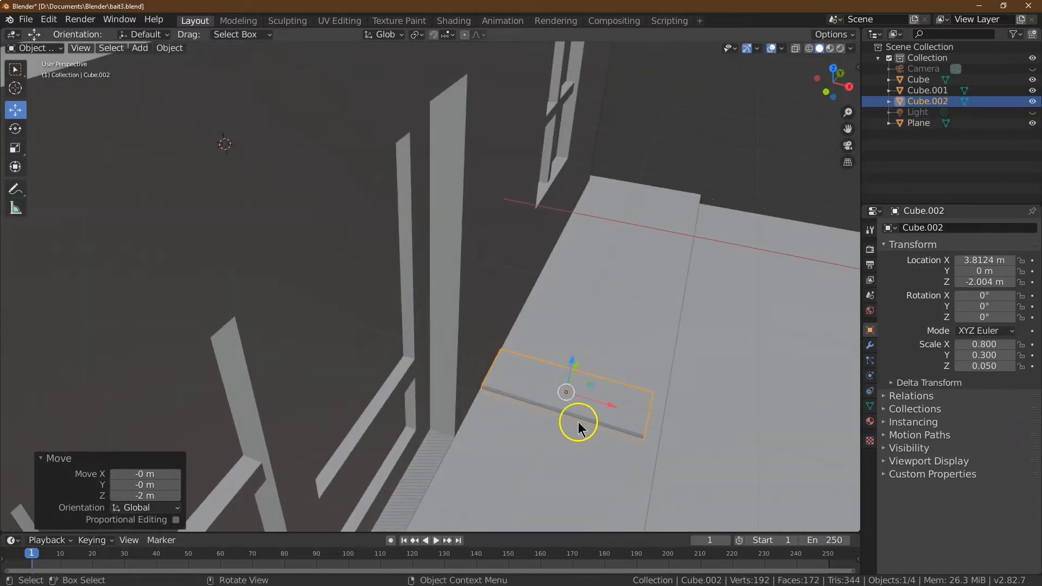
drag(604, 407, 609, 410)
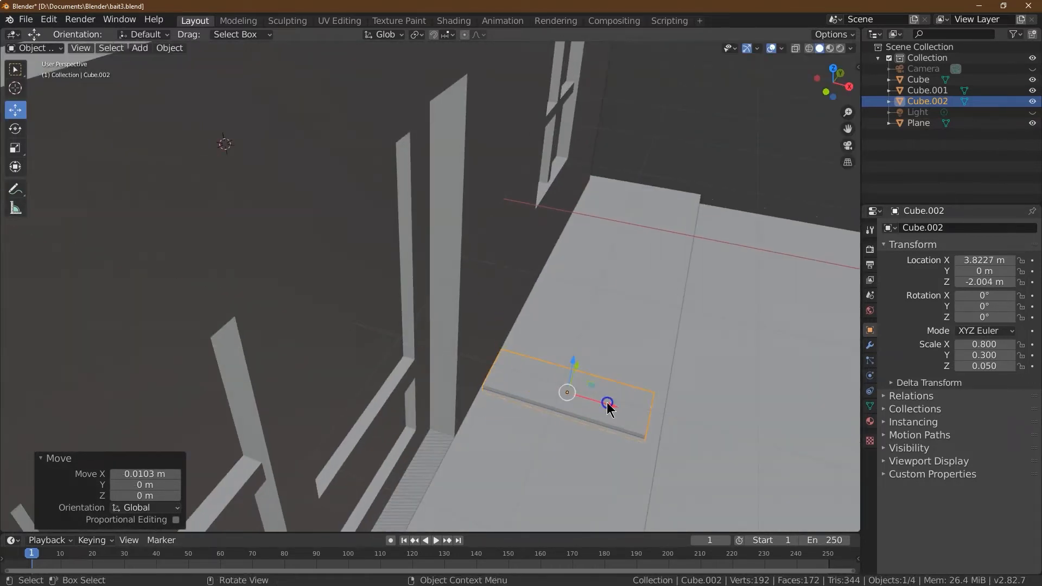
Step: Set the flattened cube's Z location to -1.98 m
click(971, 282)
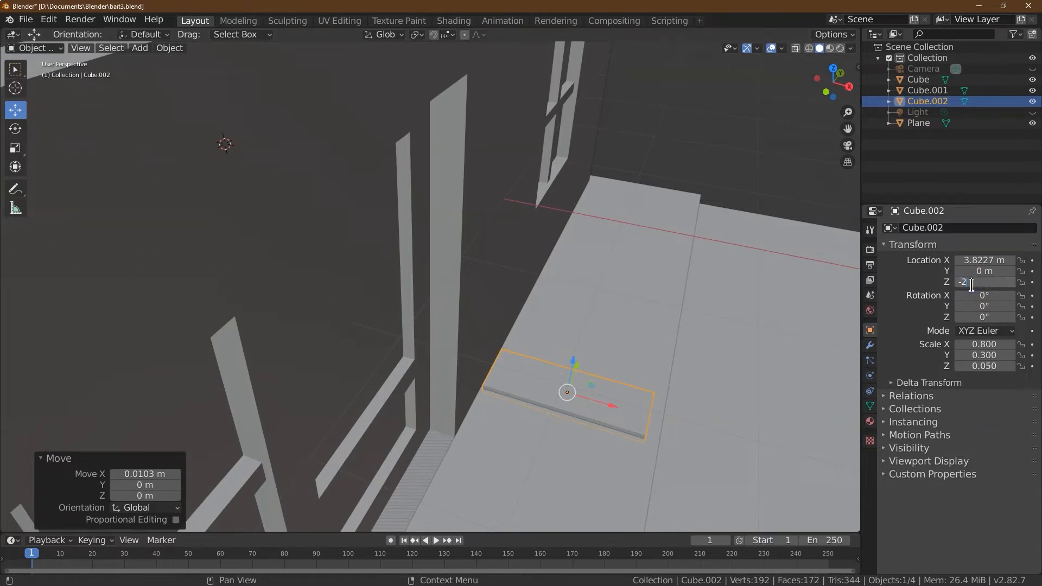
drag(851, 89, 773, 519)
click(983, 282)
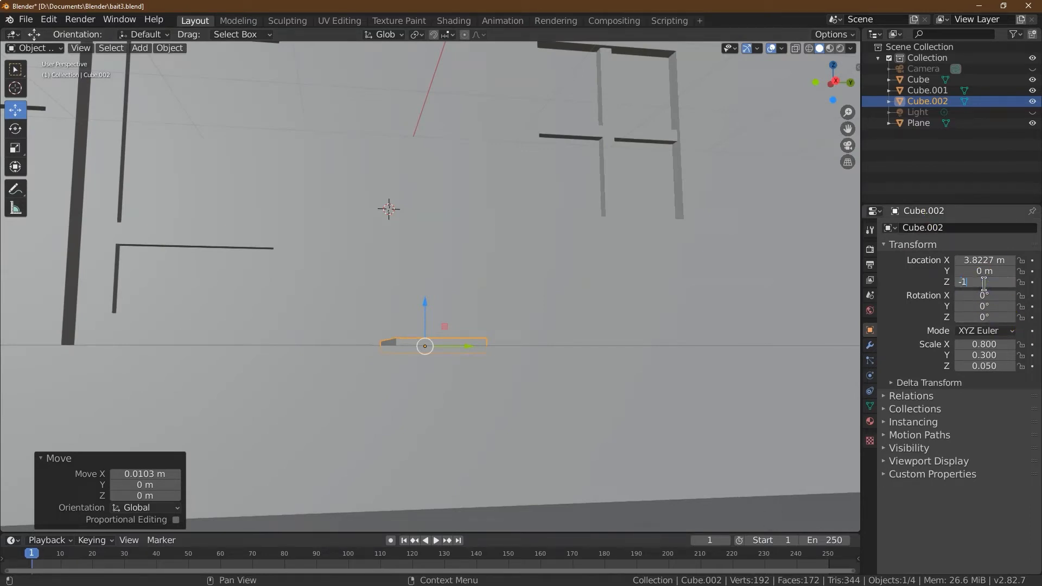
key(Return)
click(984, 282)
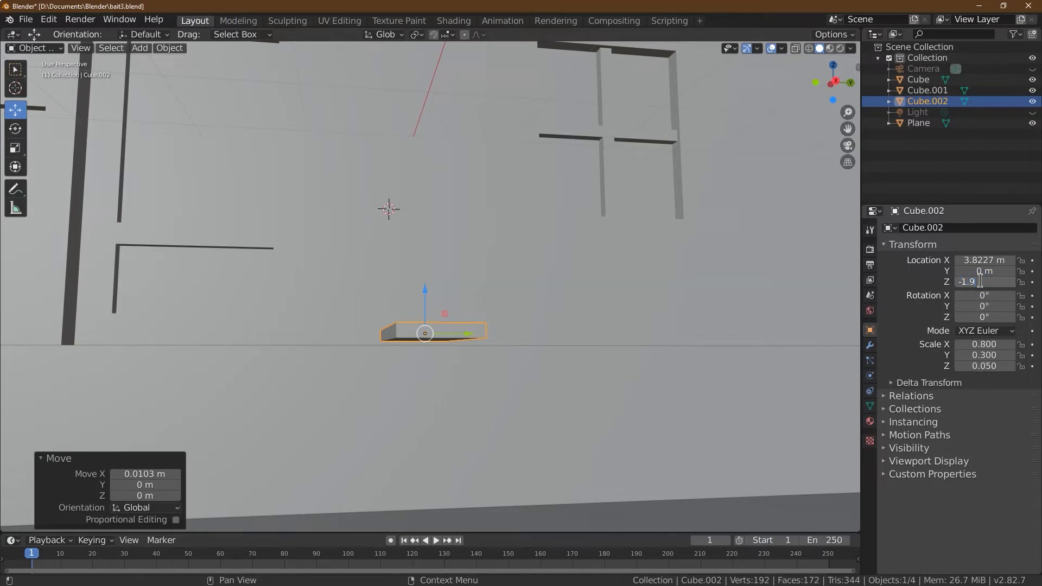
text(5)
key(Return)
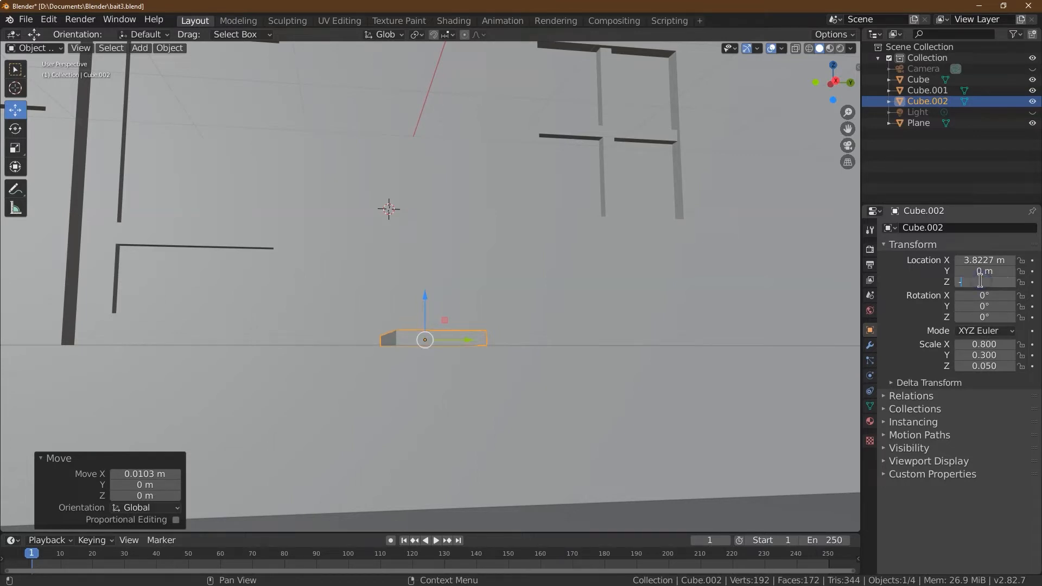
key(Return)
Step: Align the flattened cube with the front wall by setting its X location to 3.8 m
mouse_move(831, 71)
mouse_down()
mouse_move(826, 81)
mouse_move(44, 109)
mouse_move(833, 86)
mouse_up()
click(833, 85)
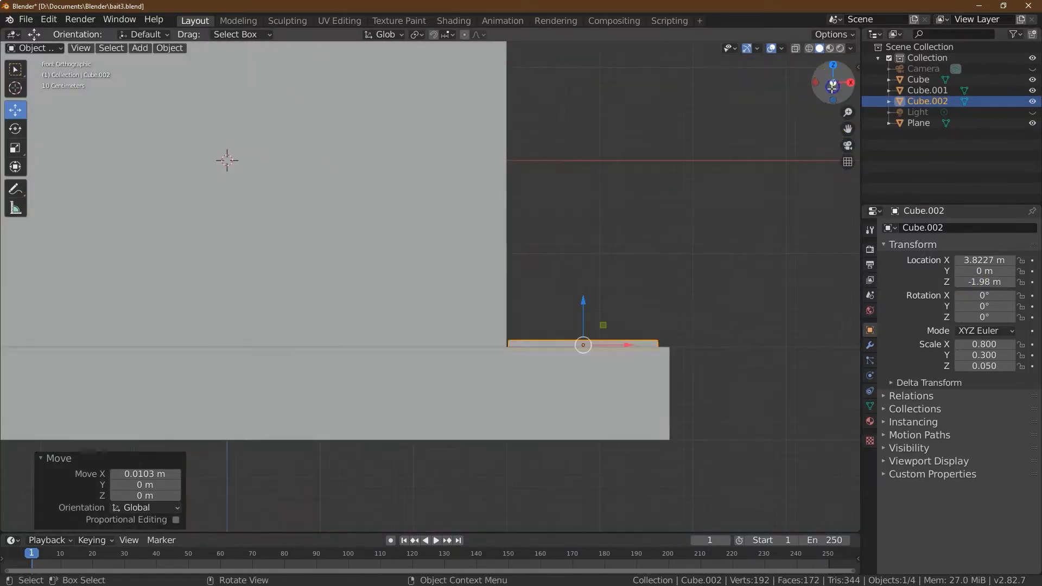
drag(626, 346, 624, 345)
double_click(1006, 259)
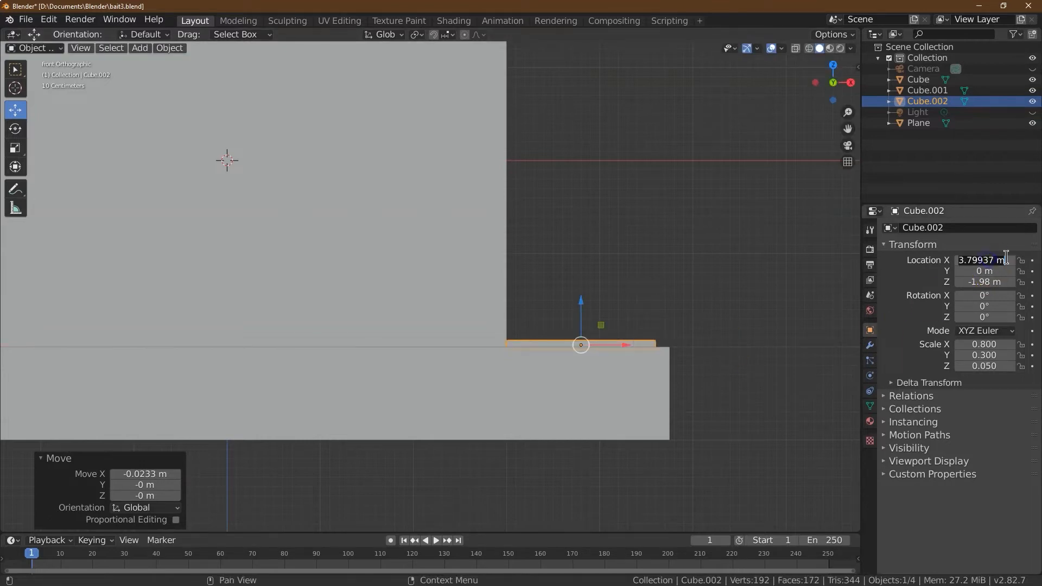
text(3.79)
key(Return)
drag(833, 87, 803, 104)
click(993, 261)
text(3.8)
key(Return)
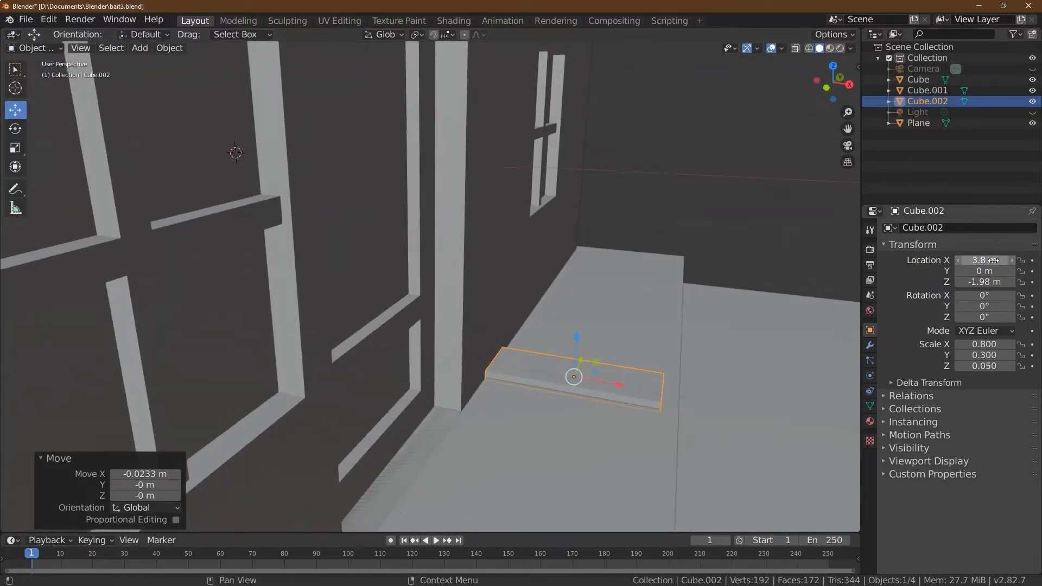
Step: Edit the flattened cube in face selection and move its outer end face 0.2 m along X
drag(838, 88, 822, 89)
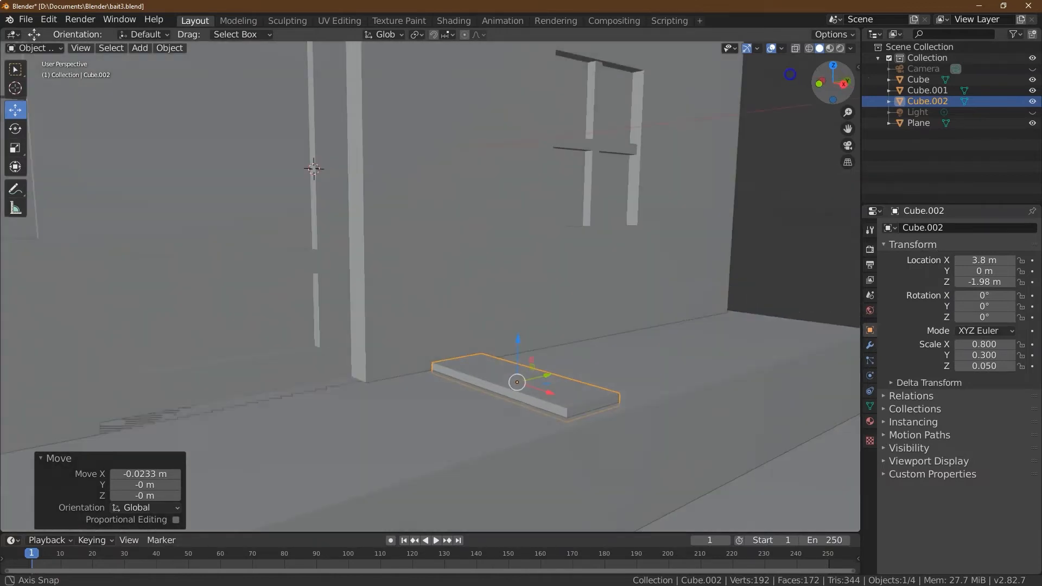
click(33, 48)
click(38, 73)
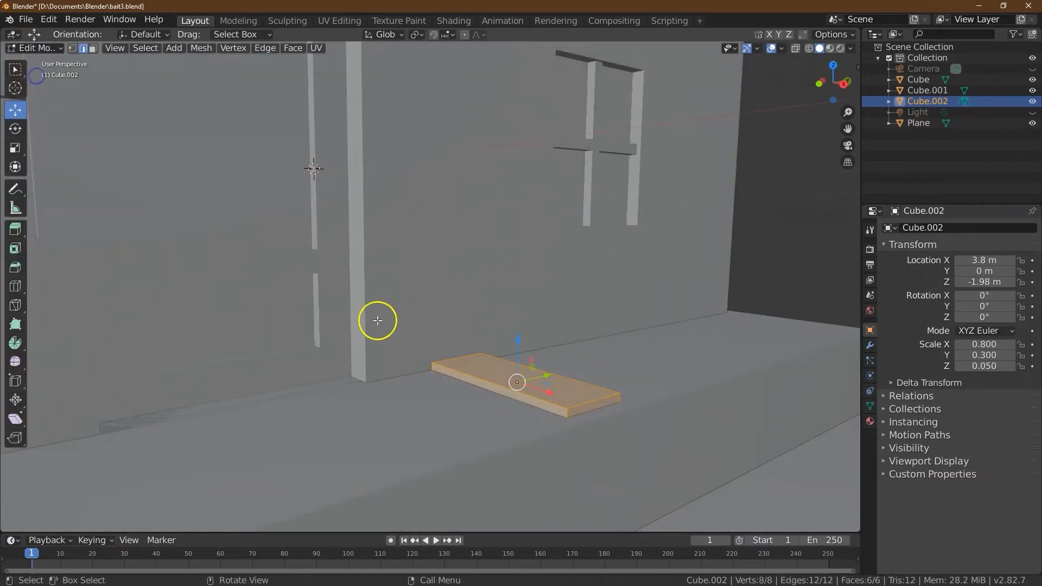
click(92, 48)
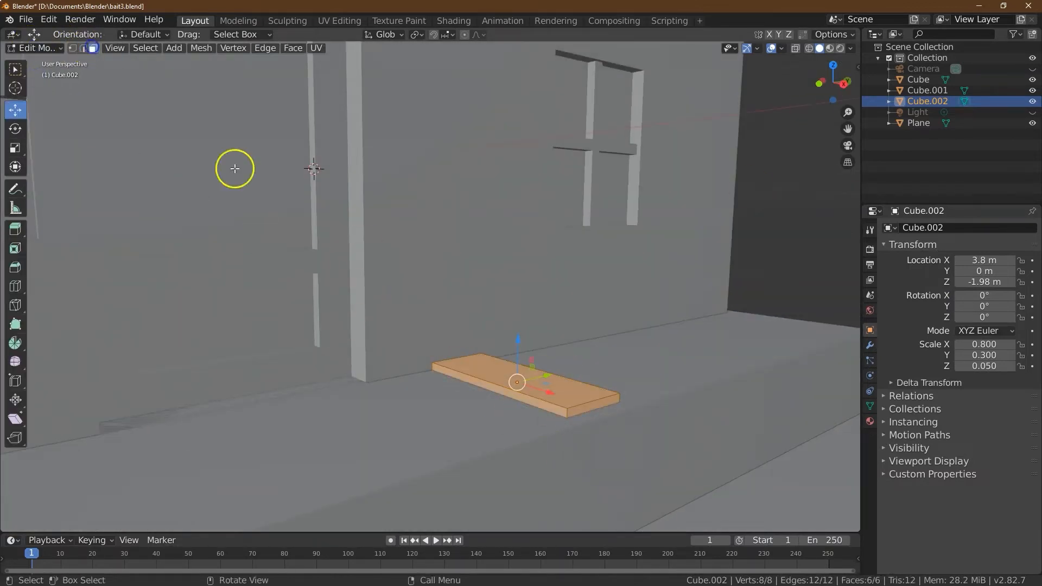
click(598, 406)
drag(632, 420, 655, 433)
click(166, 477)
text(.2)
key(Return)
Step: Return to Object Mode and set the flattened cube's Z location to -1.96 m
click(30, 49)
click(37, 61)
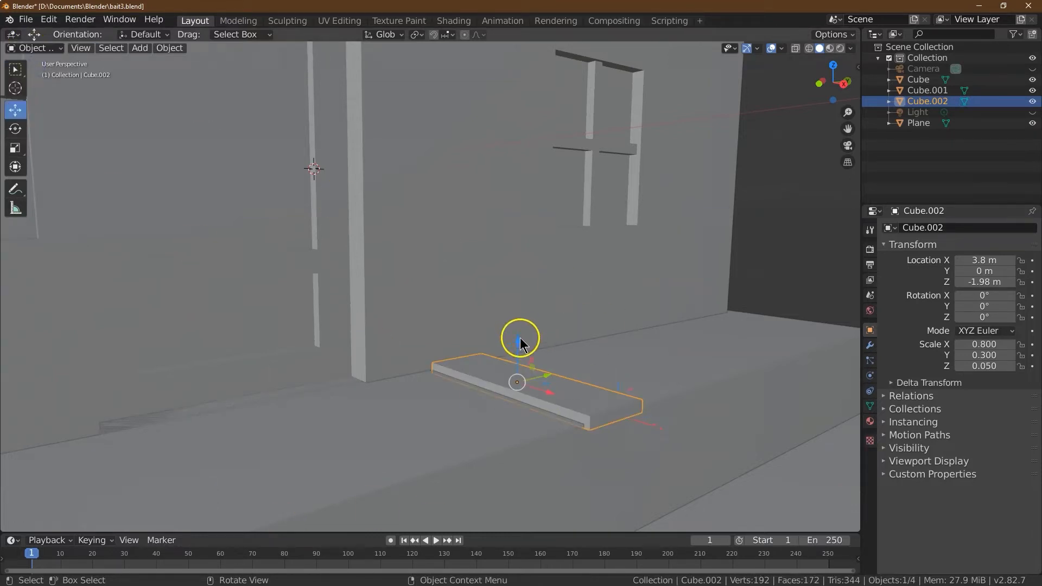
click(982, 281)
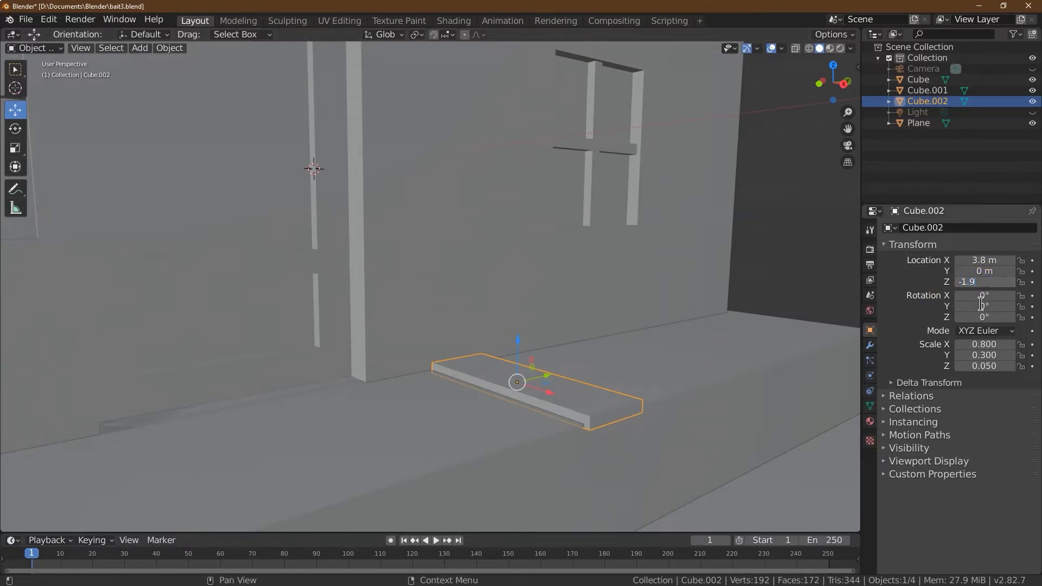
key(Return)
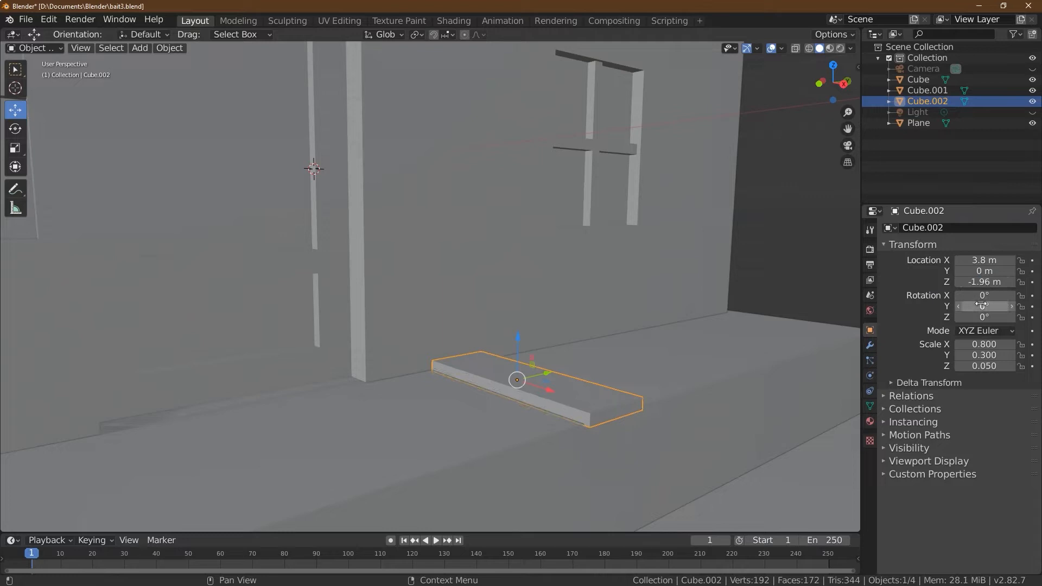
Step: Edit the flattened cube and add three loop cuts across its length and two loop cuts running lengthwise
click(34, 48)
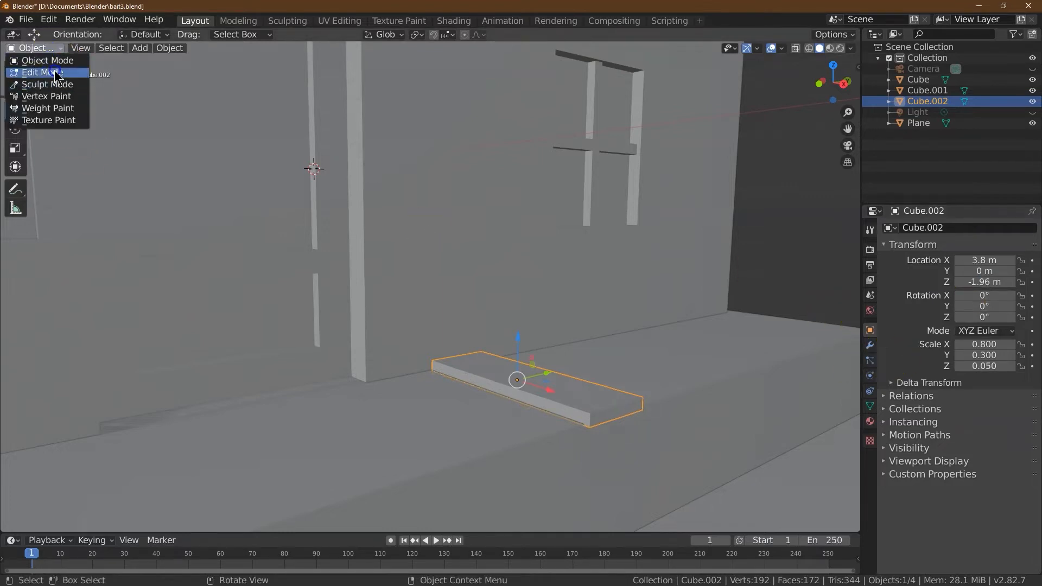
click(44, 73)
mouse_move(817, 70)
mouse_down()
mouse_move(806, 74)
mouse_move(827, 68)
mouse_up()
click(10, 291)
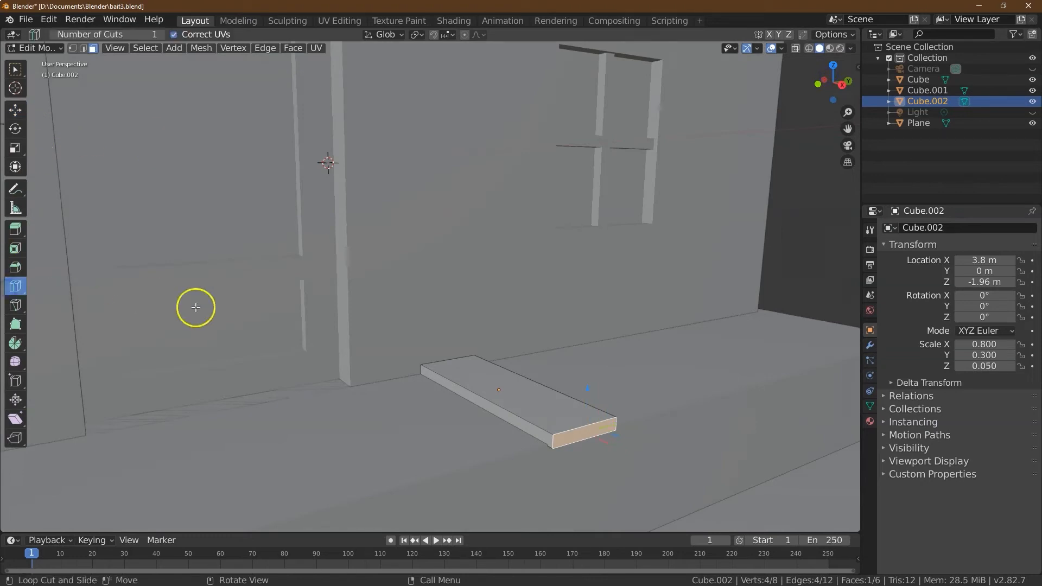
click(480, 373)
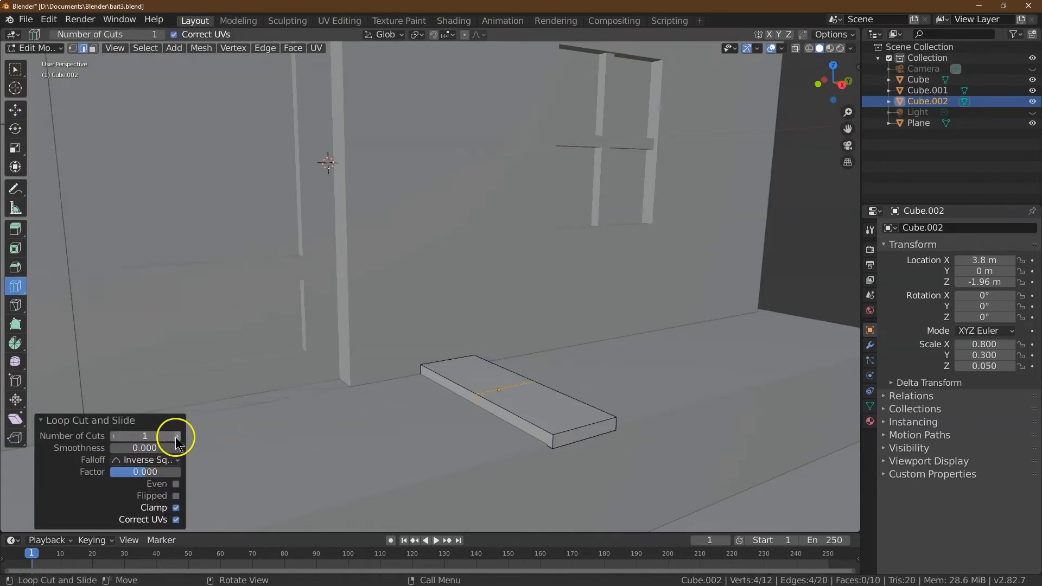
click(179, 436)
click(589, 435)
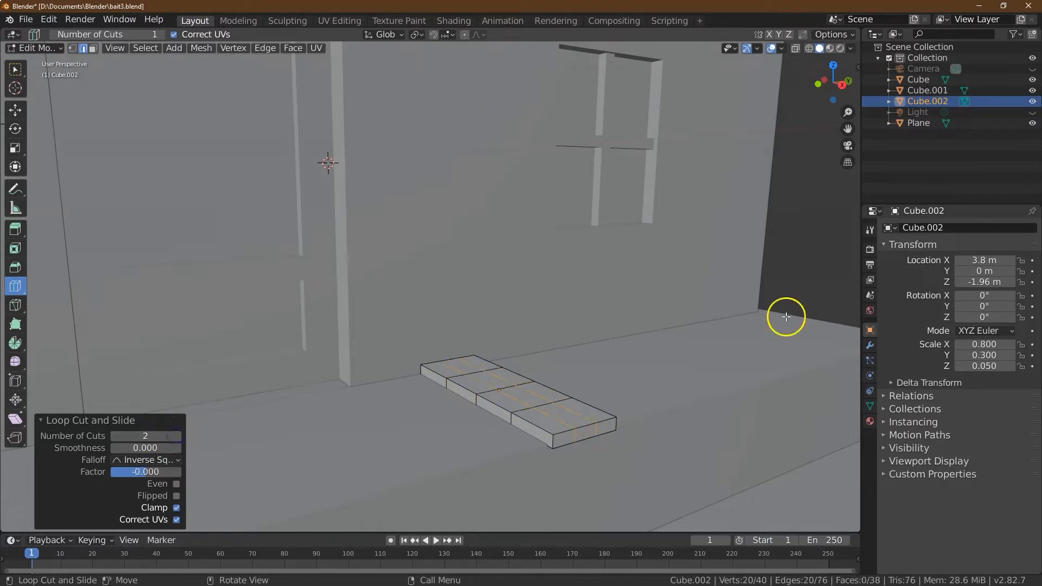
Step: With X-ray on, select all faces of the outer half of the flattened cube and rotate them by -1°
click(10, 70)
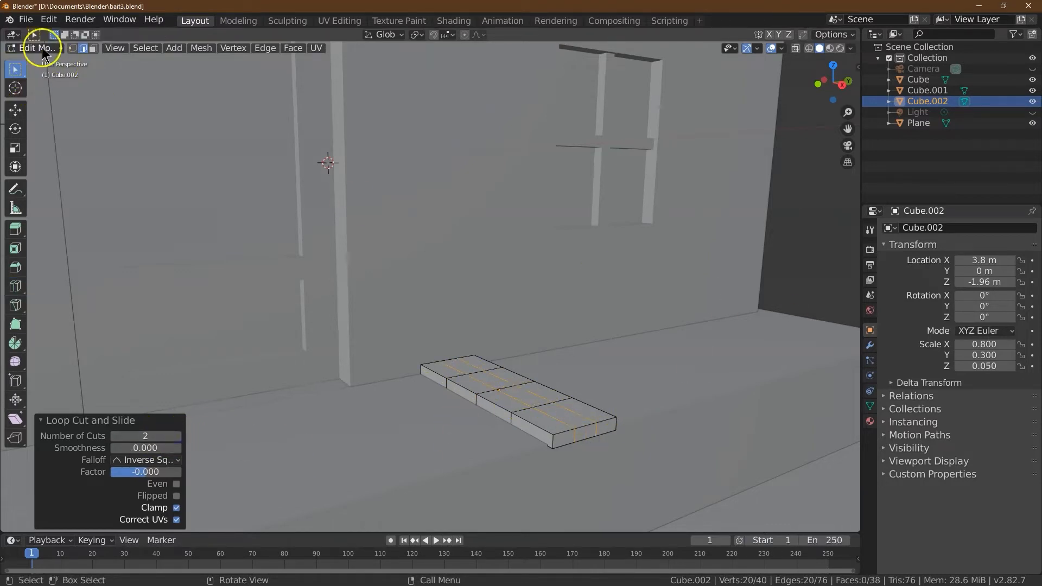
click(73, 48)
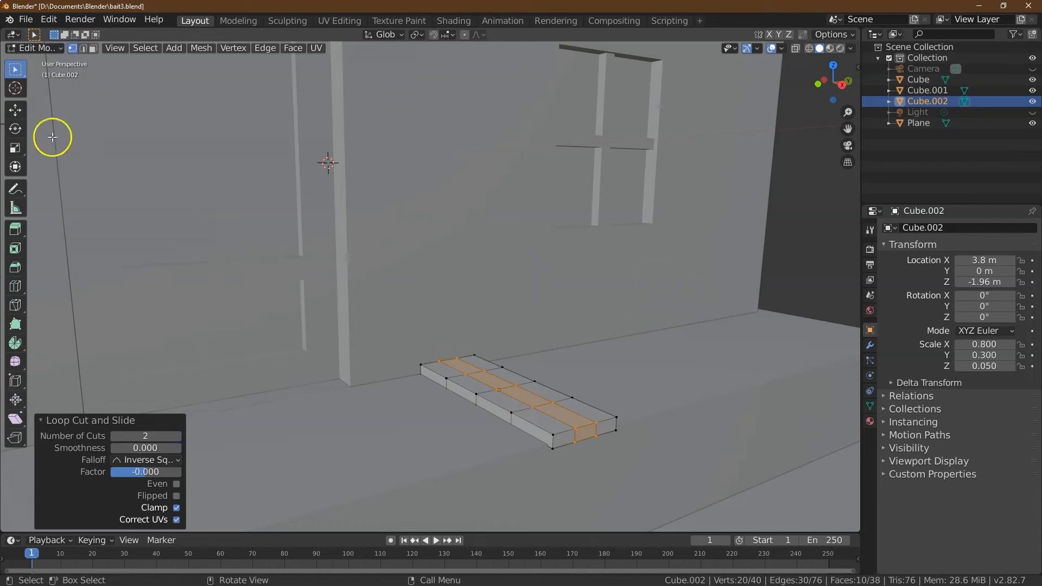
click(94, 49)
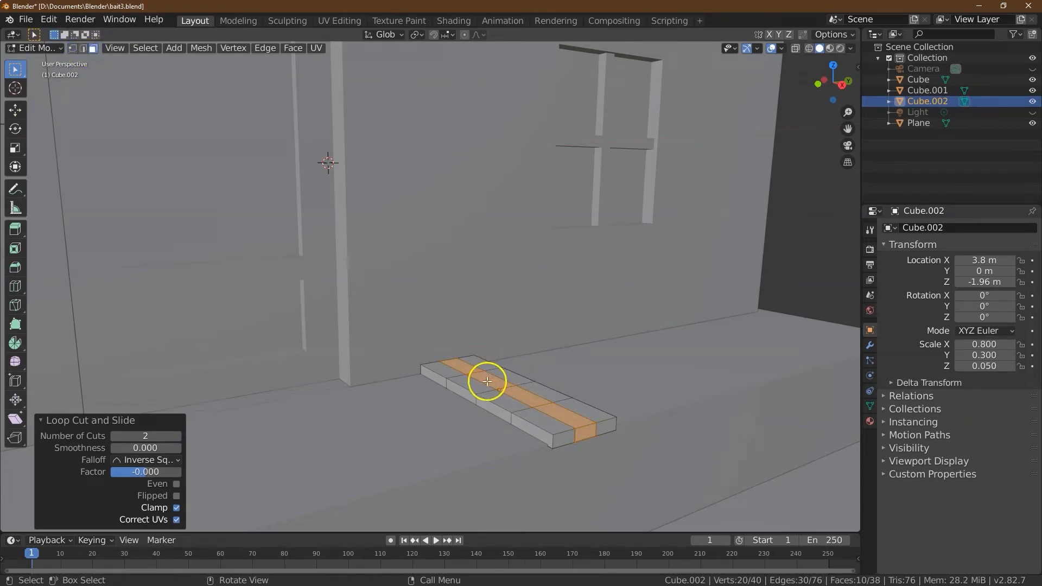
drag(833, 70, 803, 42)
click(795, 48)
drag(596, 335, 691, 475)
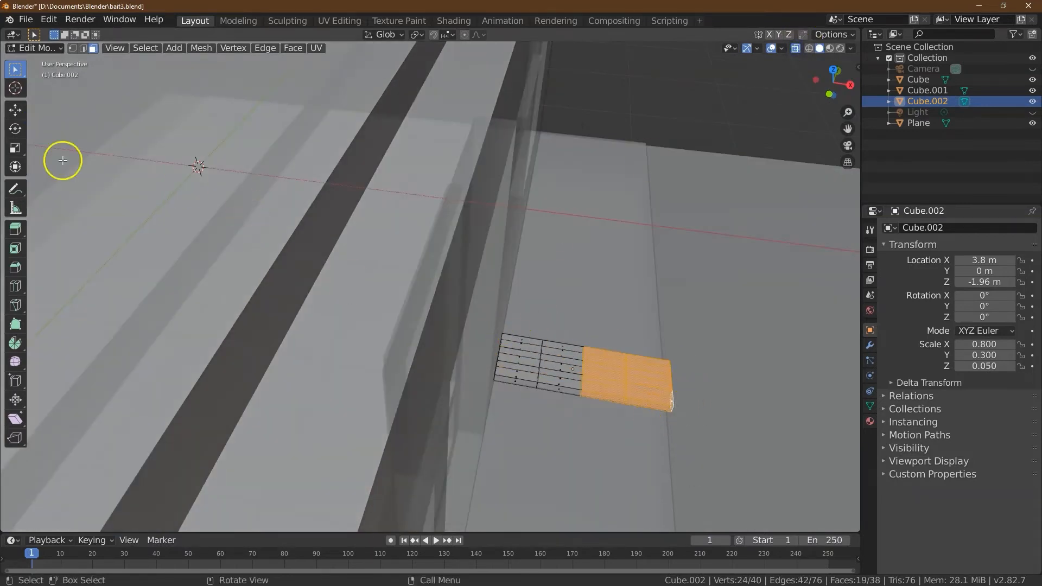
click(13, 131)
drag(628, 397, 625, 401)
click(158, 482)
text(-1)
key(Return)
click(637, 267)
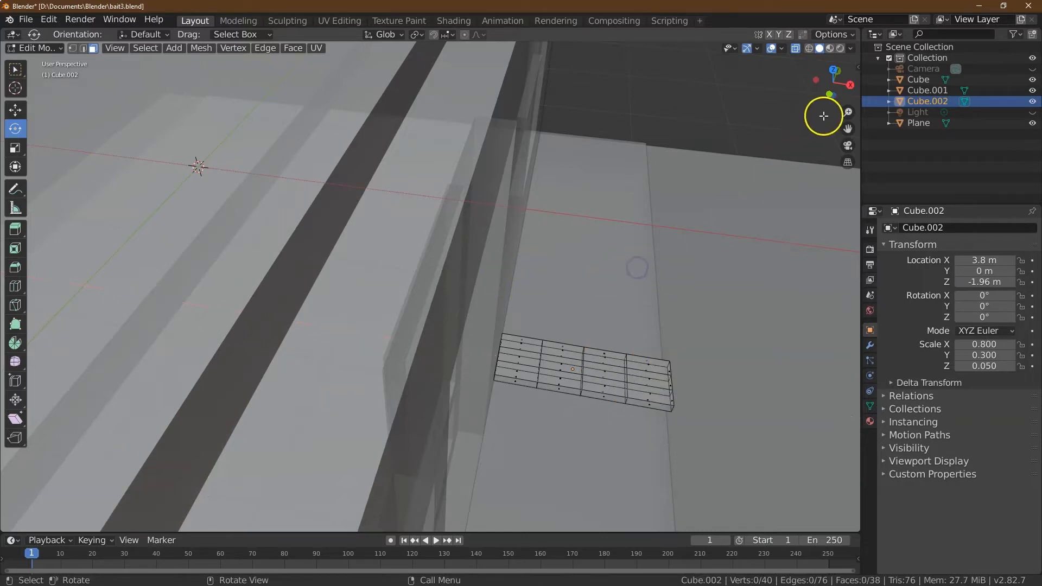
Step: Rotate the lengthwise strip of faces on the door side by 1° about Y, and turn off X-ray
drag(845, 90, 740, 521)
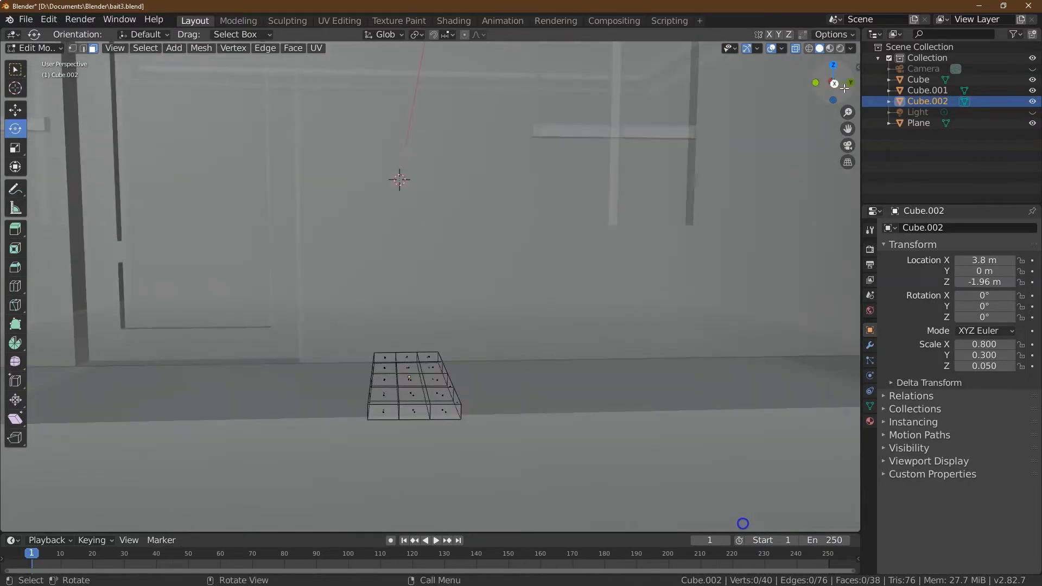
drag(356, 358, 400, 440)
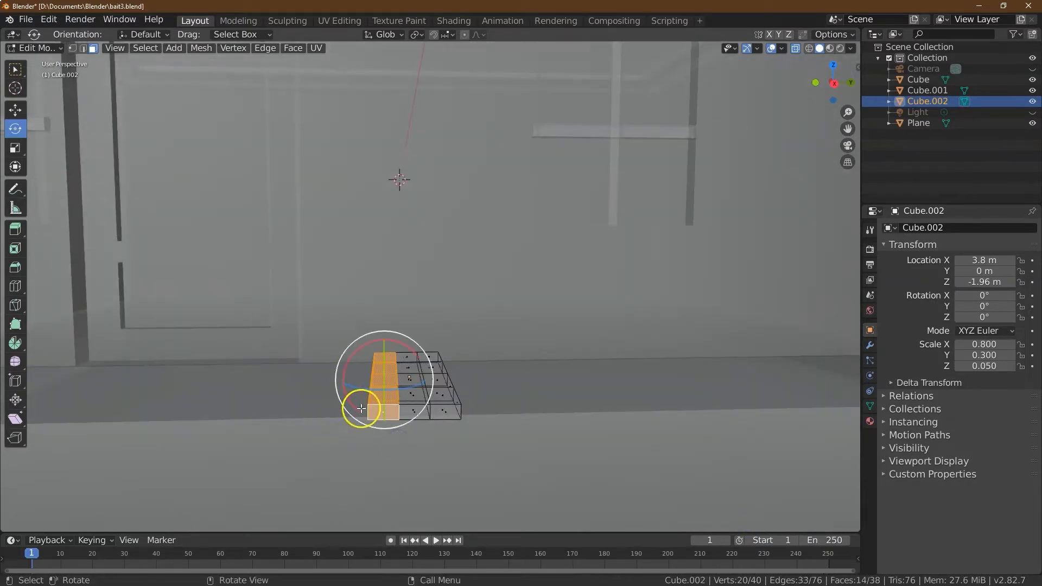
drag(383, 383, 381, 369)
click(142, 484)
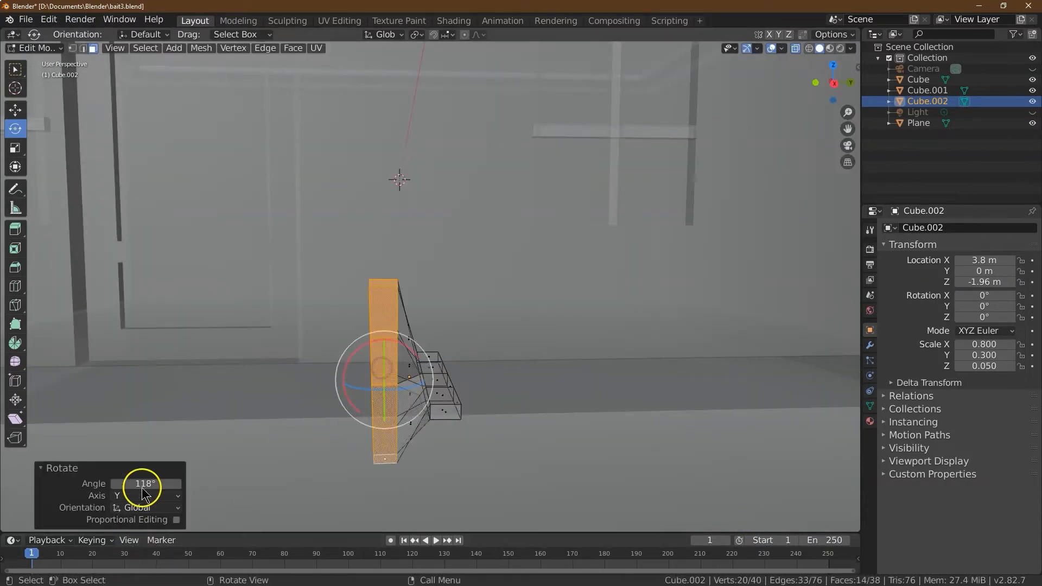
key(Return)
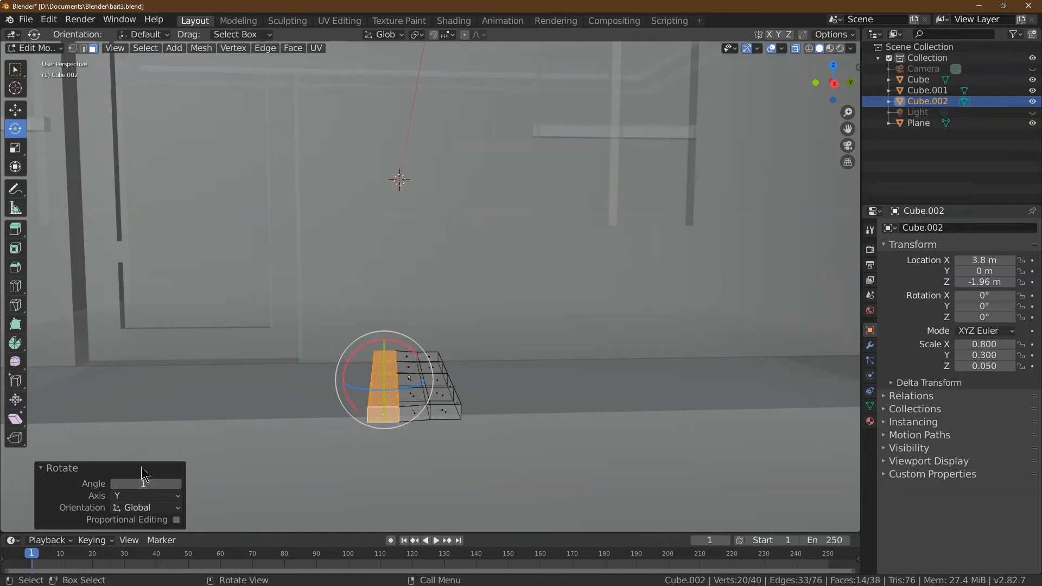
click(226, 396)
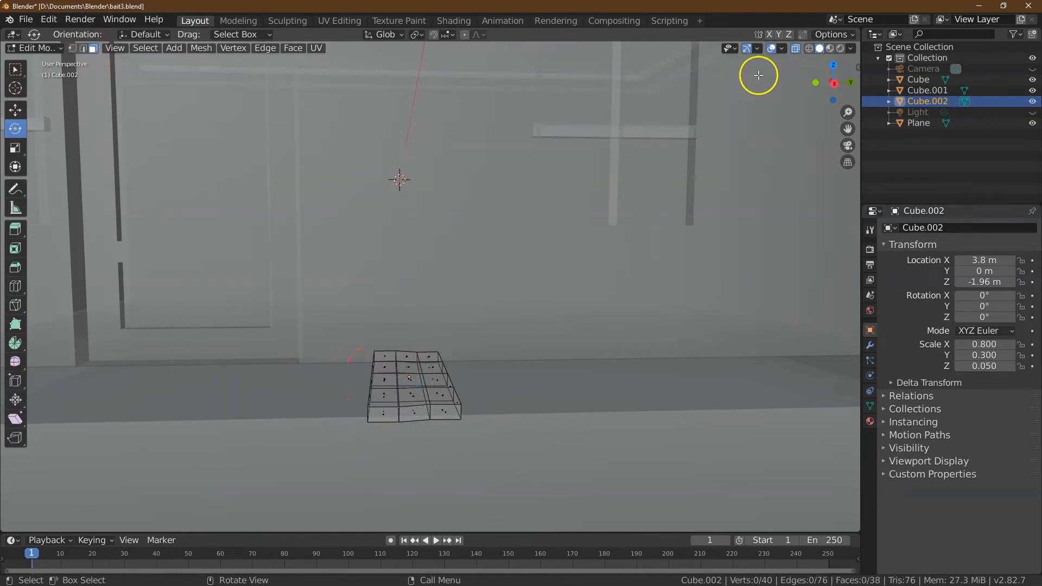
click(795, 48)
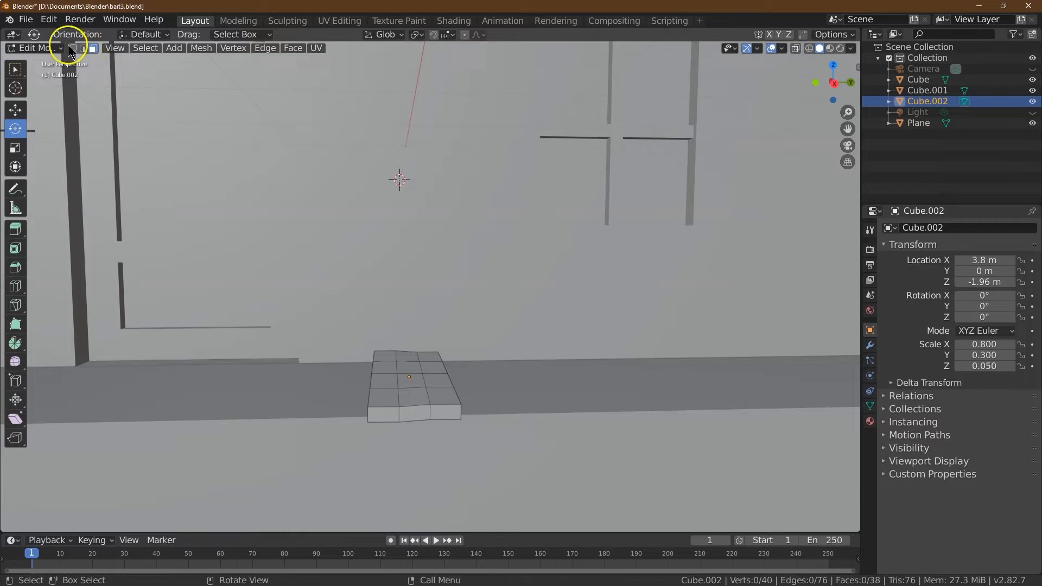
Step: In vertex selection, raise the two vertices of the vertical edge nearest the door side on the outer end face by 0.02 m along Z
click(404, 428)
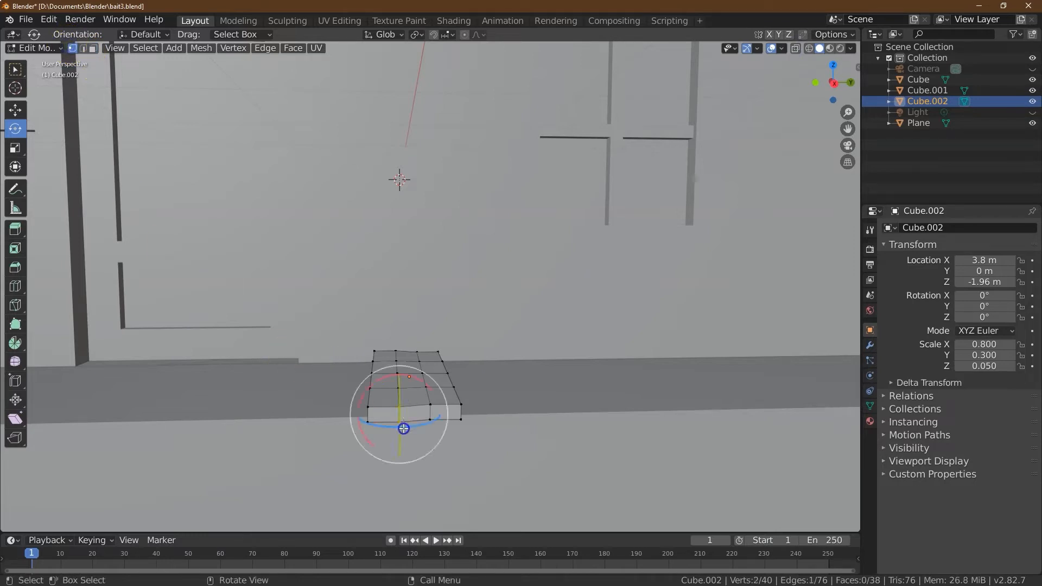
click(15, 110)
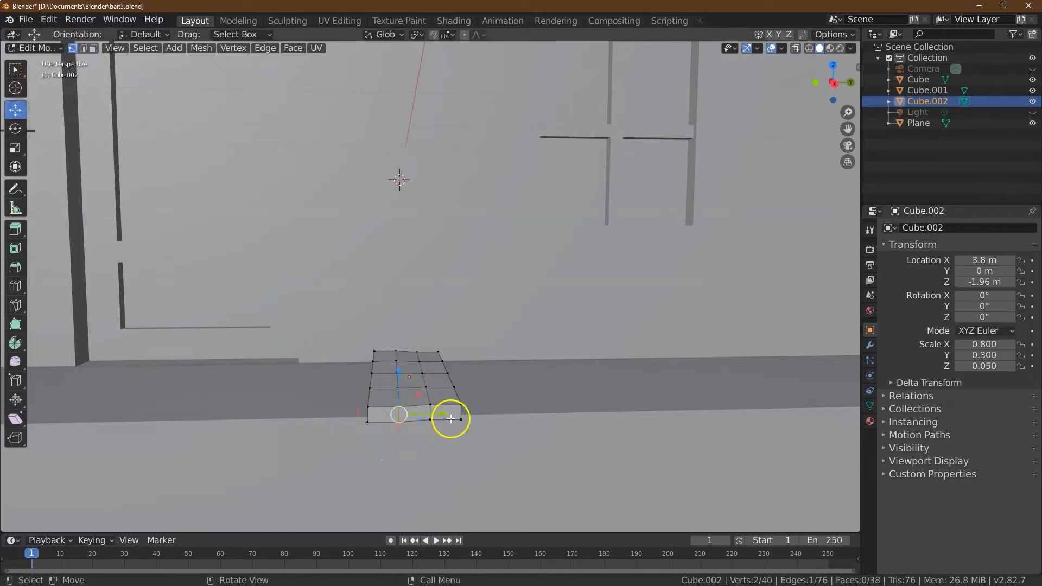
drag(400, 375, 398, 362)
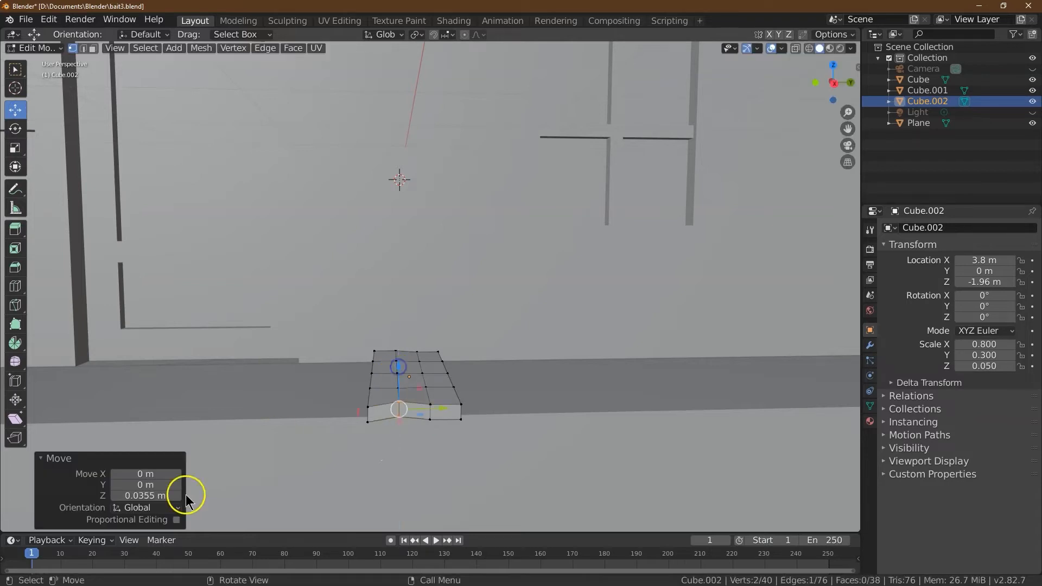
click(157, 495)
text(.02)
key(Return)
Step: Move the upper outer corner vertex on the window side by -0.025 m along Y
click(429, 413)
click(460, 403)
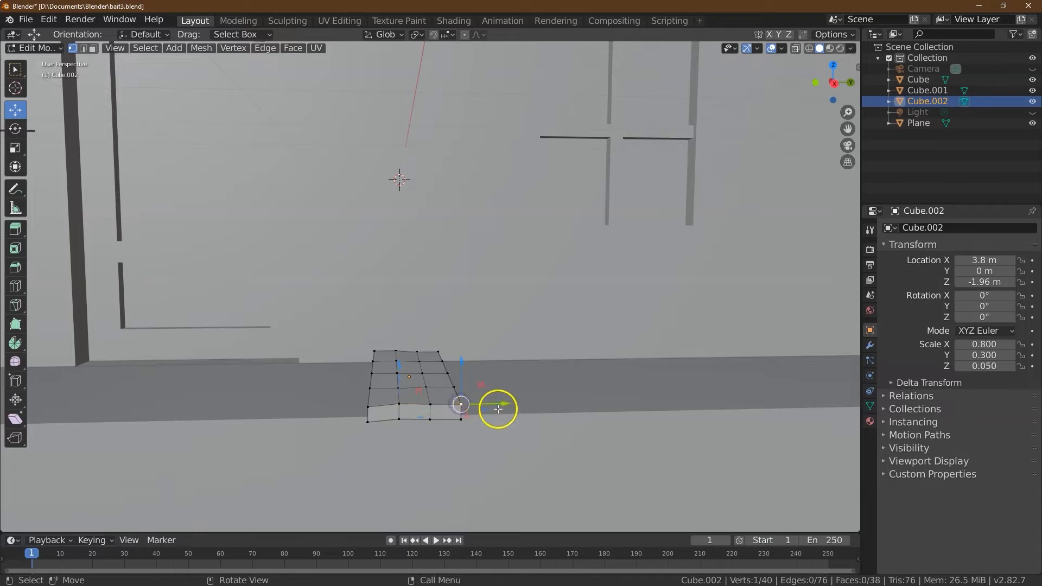
drag(505, 404, 499, 405)
click(162, 484)
text(-0)
text(.025)
key(Return)
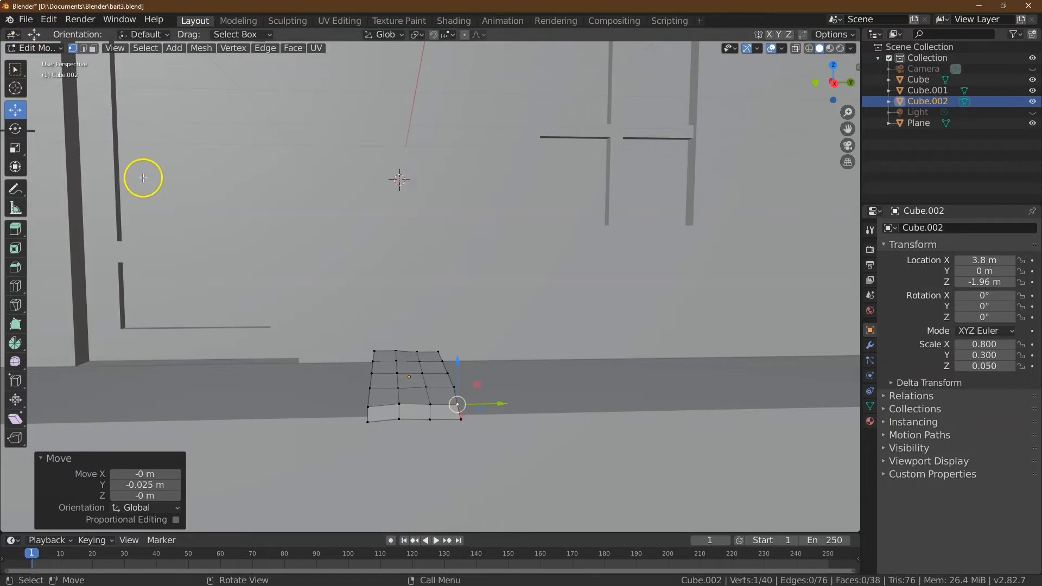
Step: Return to Object Mode and apply the flattened cube's scale
click(30, 47)
click(30, 60)
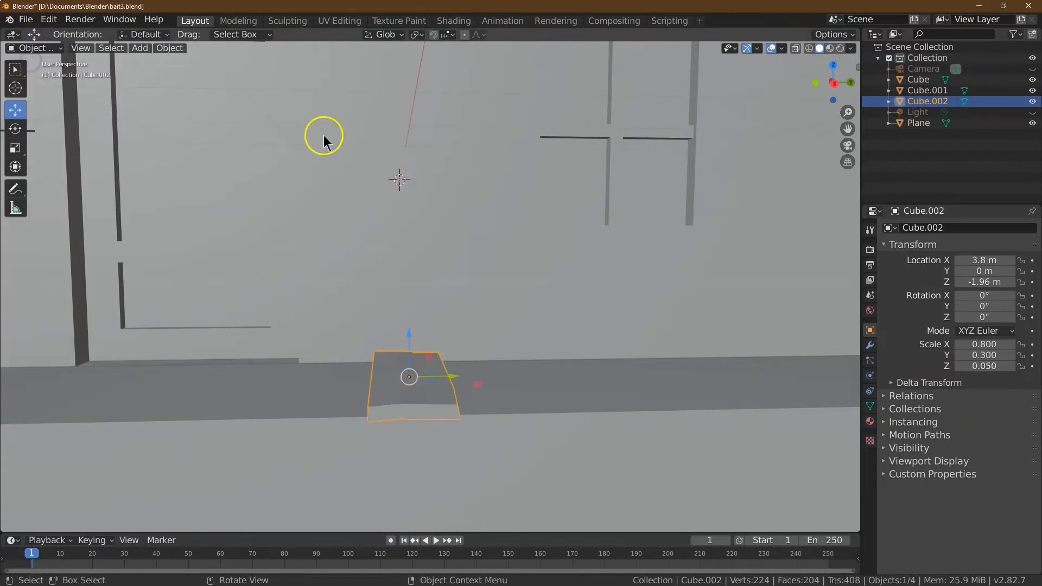
click(170, 48)
mouse_move(245, 110)
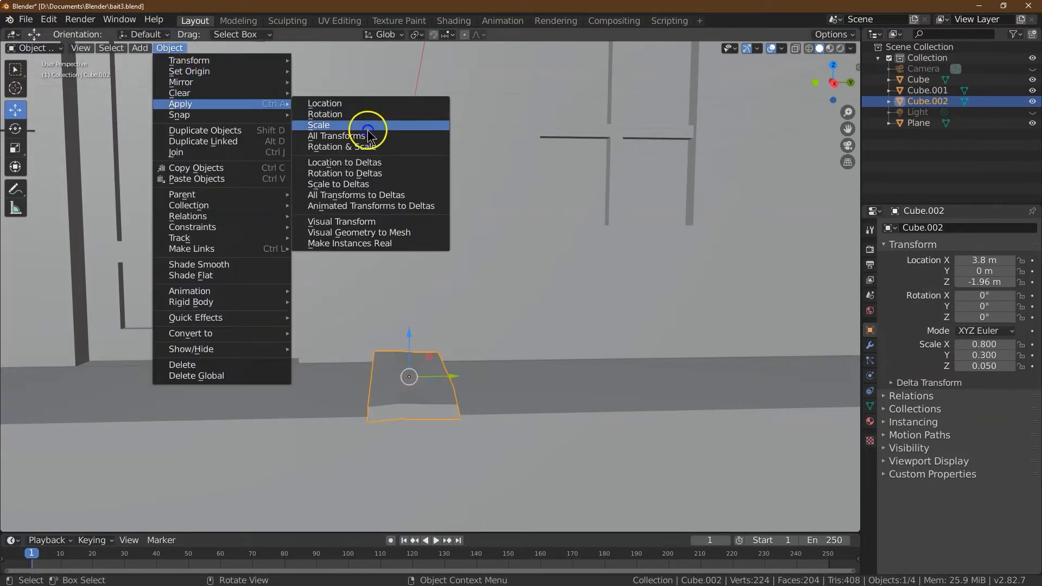
click(374, 131)
Step: Edit the flattened cube in edge selection and select the edge loop along its door-side top edge
click(40, 48)
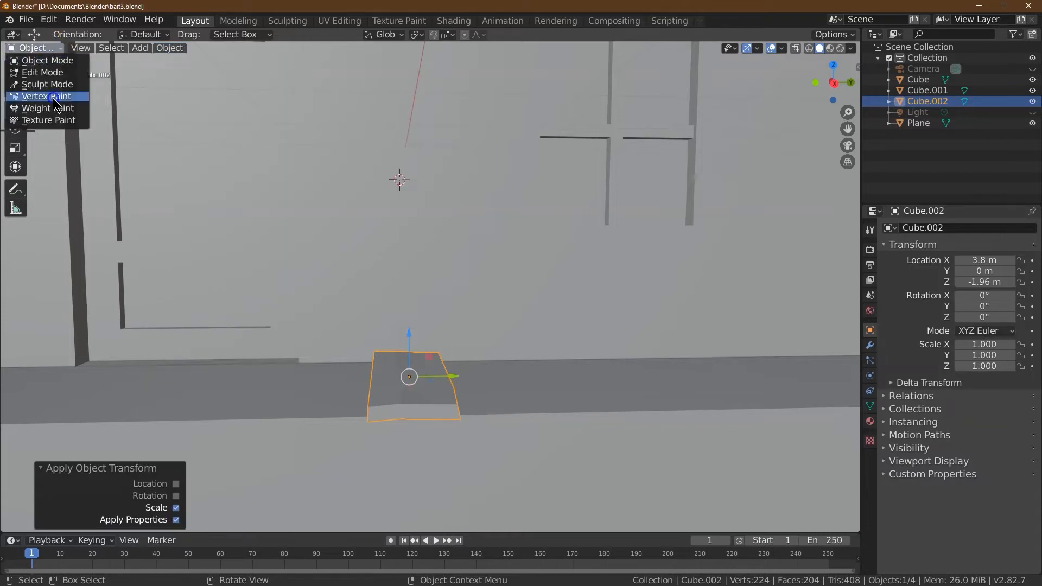
click(42, 72)
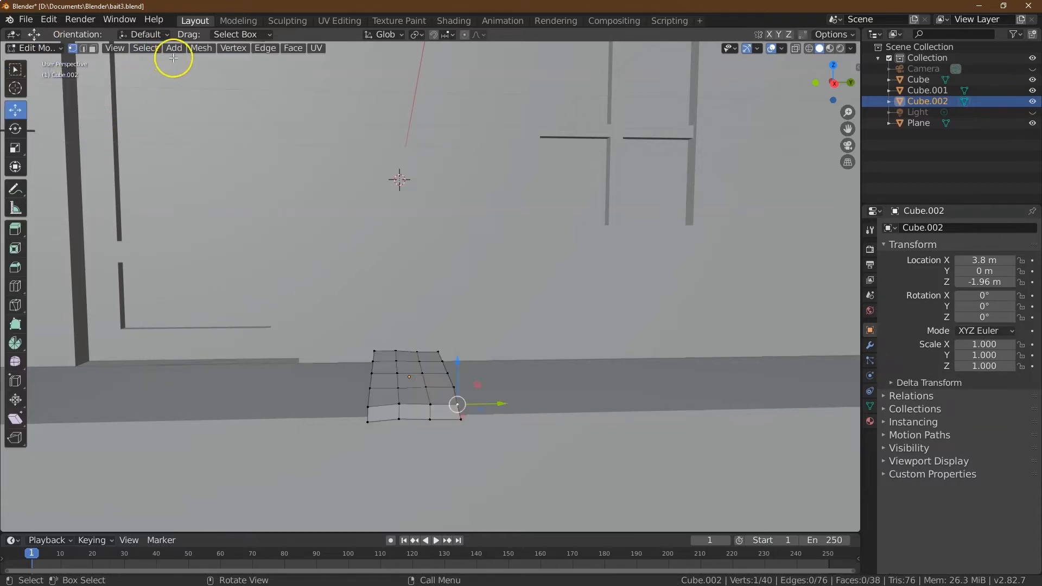
click(82, 48)
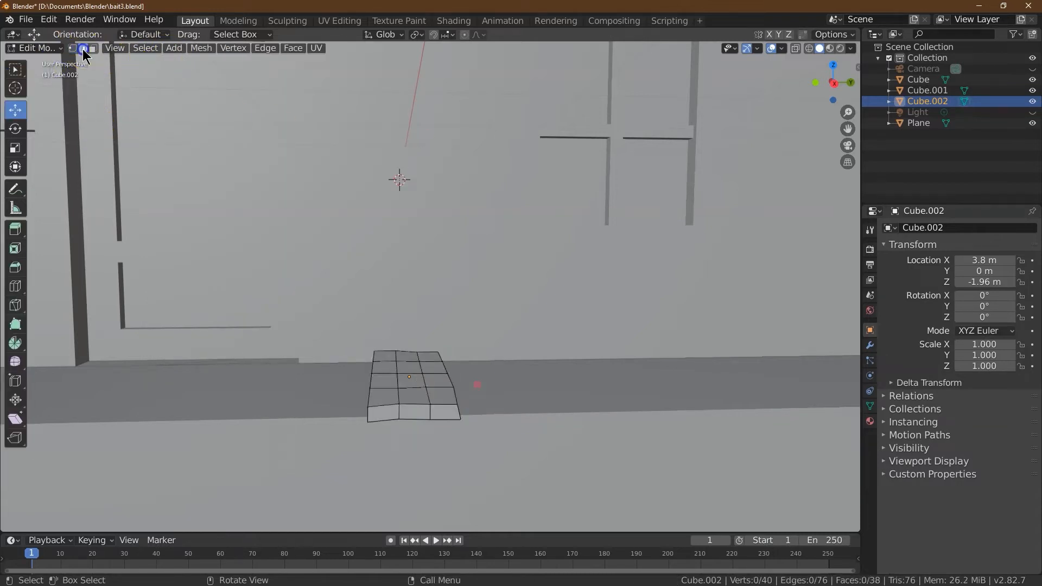
click(145, 48)
click(310, 213)
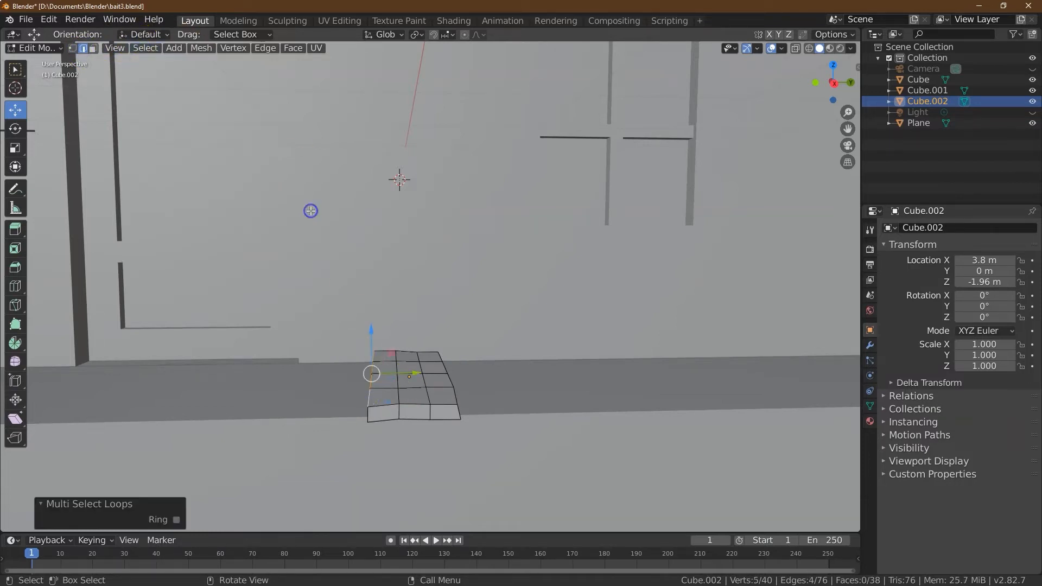
Step: Extend the selection to the remaining edges around the flattened cube's top perimeter
drag(832, 103, 816, 120)
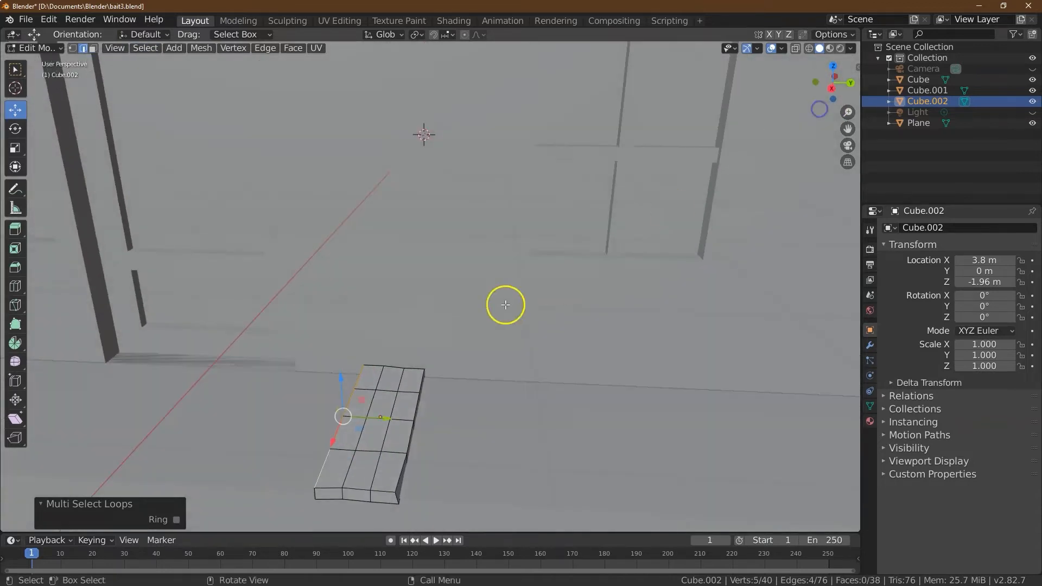
shift+click(372, 367)
shift+click(421, 383)
shift+click(413, 416)
shift+click(409, 440)
shift+click(383, 490)
shift+click(356, 489)
shift+click(324, 487)
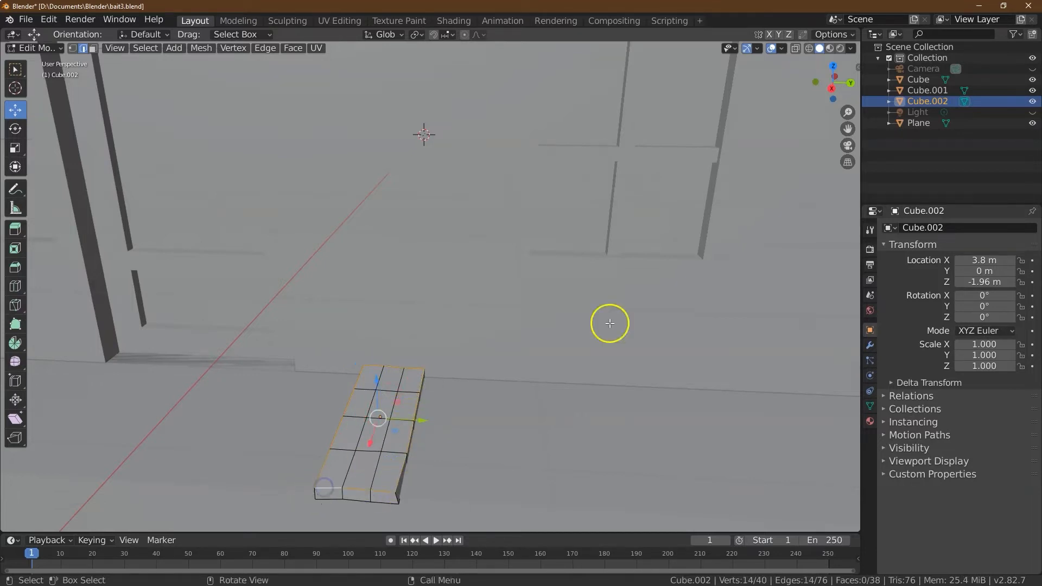
drag(832, 95, 848, 72)
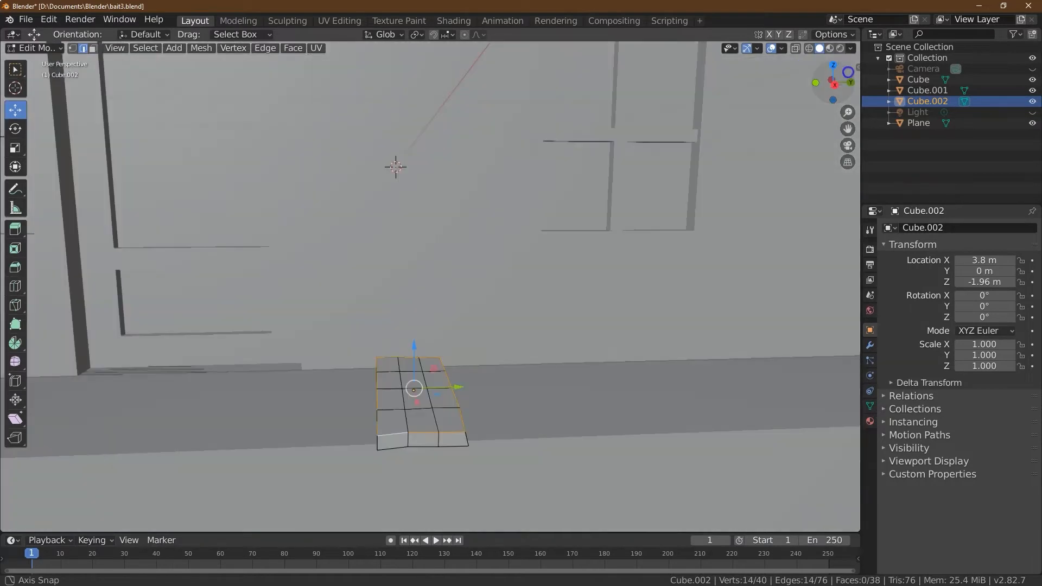
Step: Bevel the selected top perimeter edges with an offset of 0.02 m and clear the selection
click(266, 47)
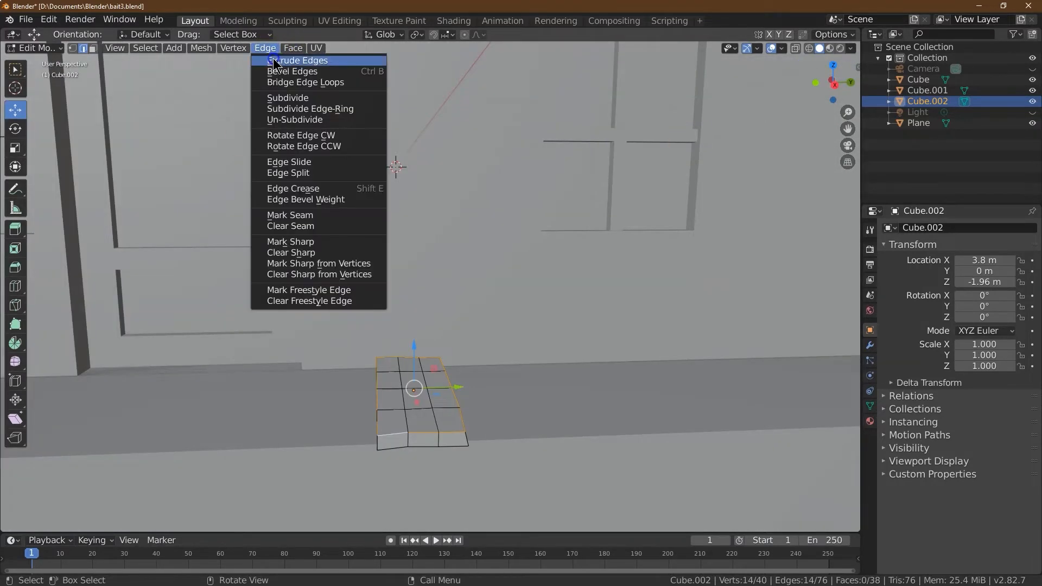
click(313, 72)
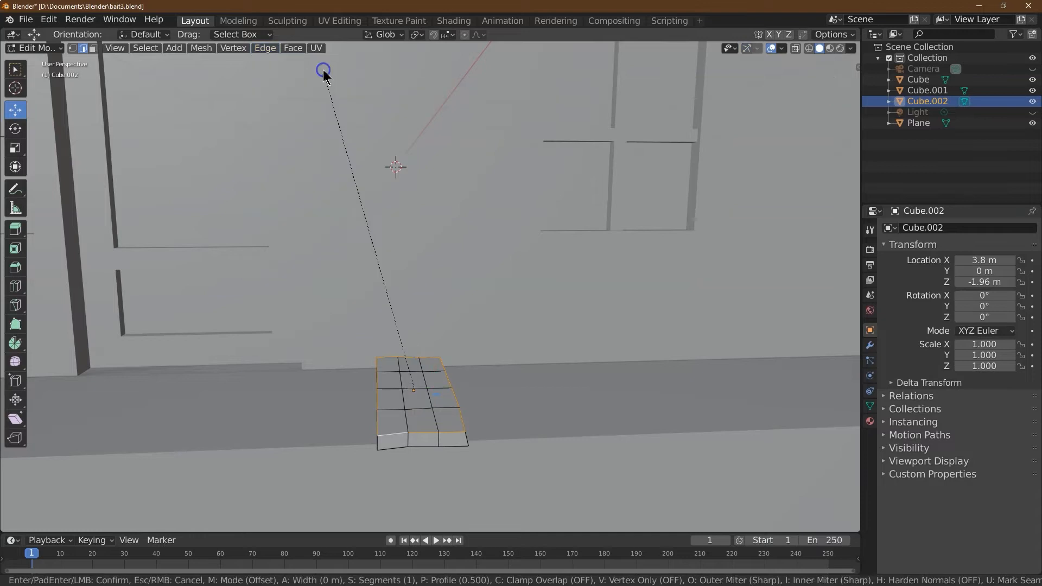
click(236, 95)
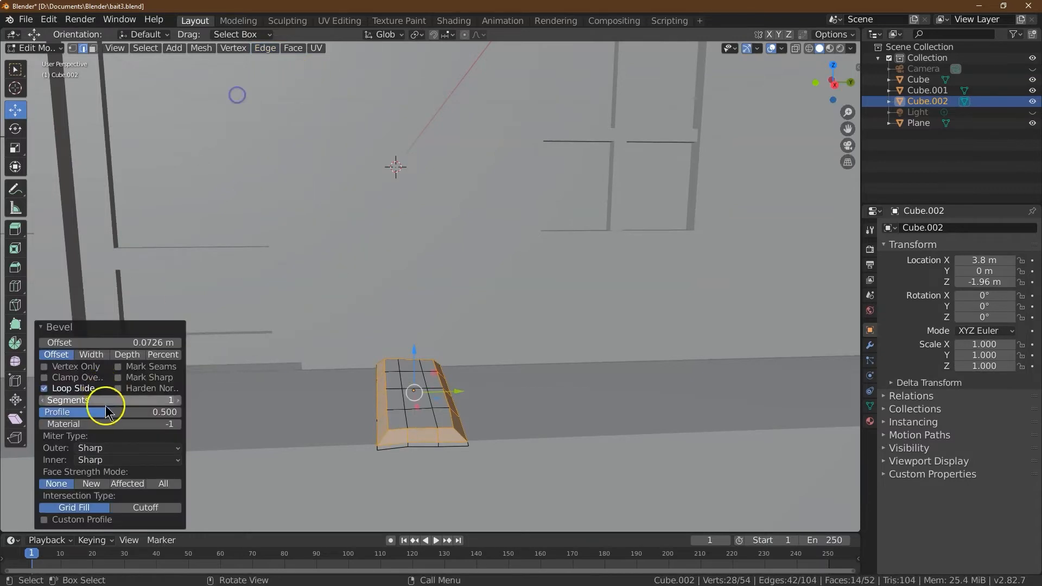
click(139, 342)
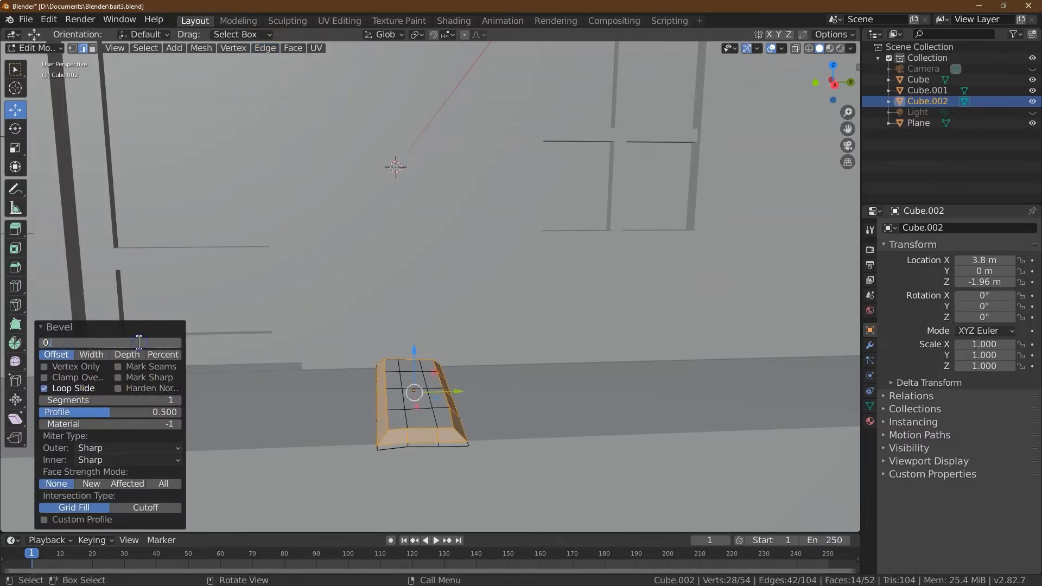
text(0.02)
key(Tab)
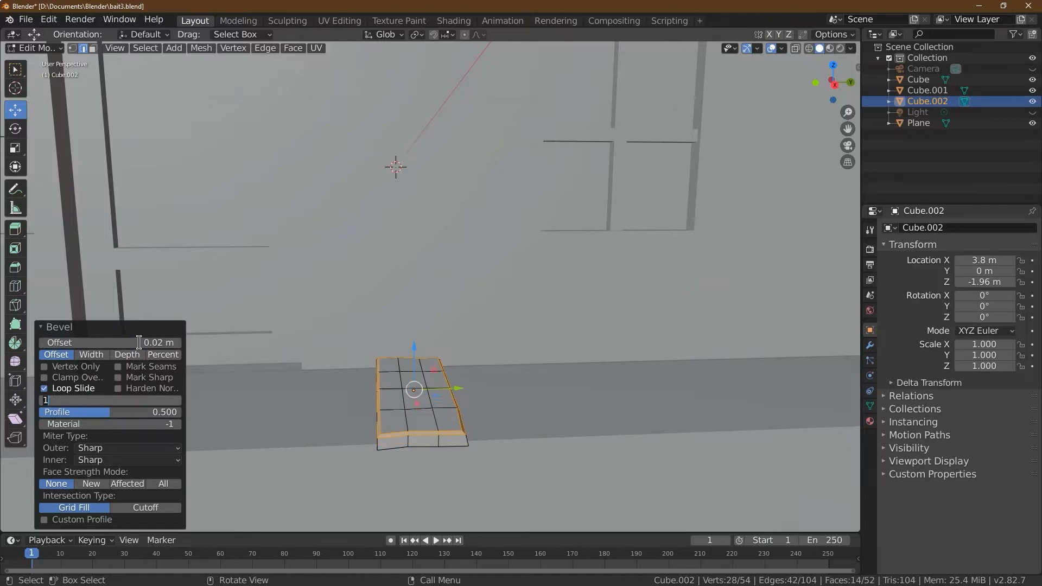
click(139, 343)
click(544, 413)
click(34, 48)
click(42, 72)
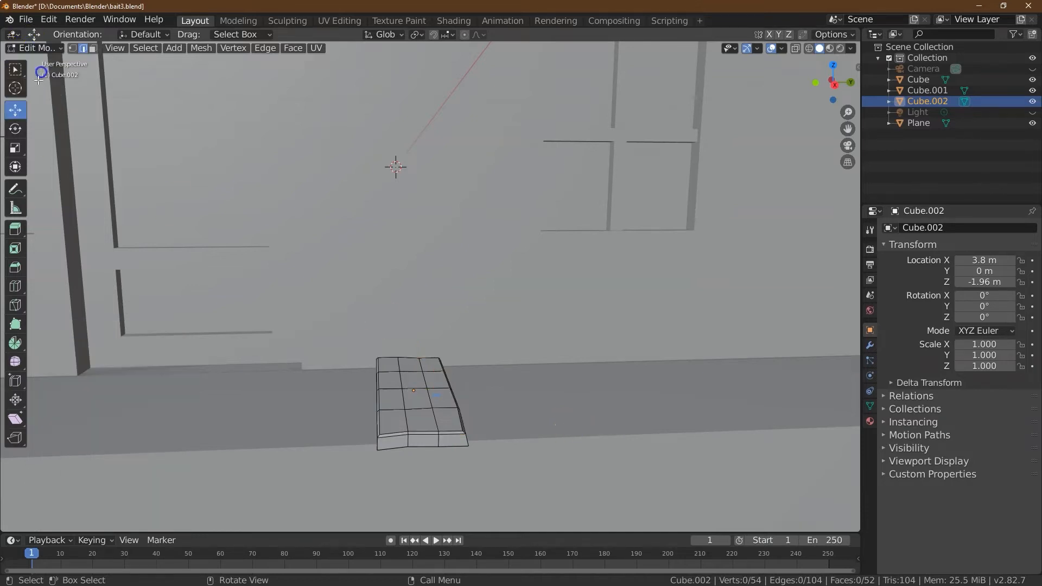
Step: Leave mesh editing, rename the base slab as deck, and hide it in the viewport
click(34, 48)
click(32, 32)
click(316, 423)
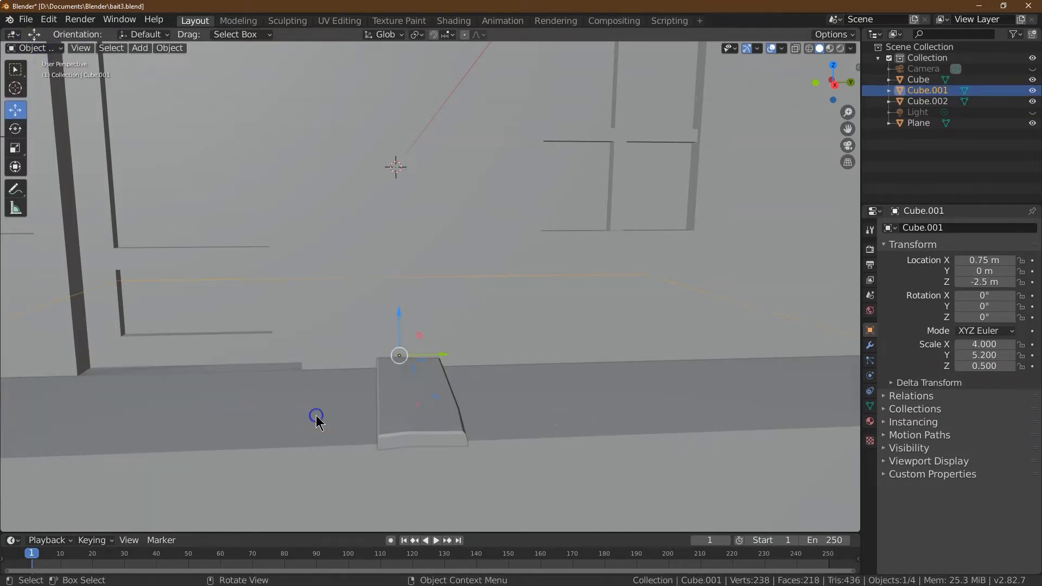
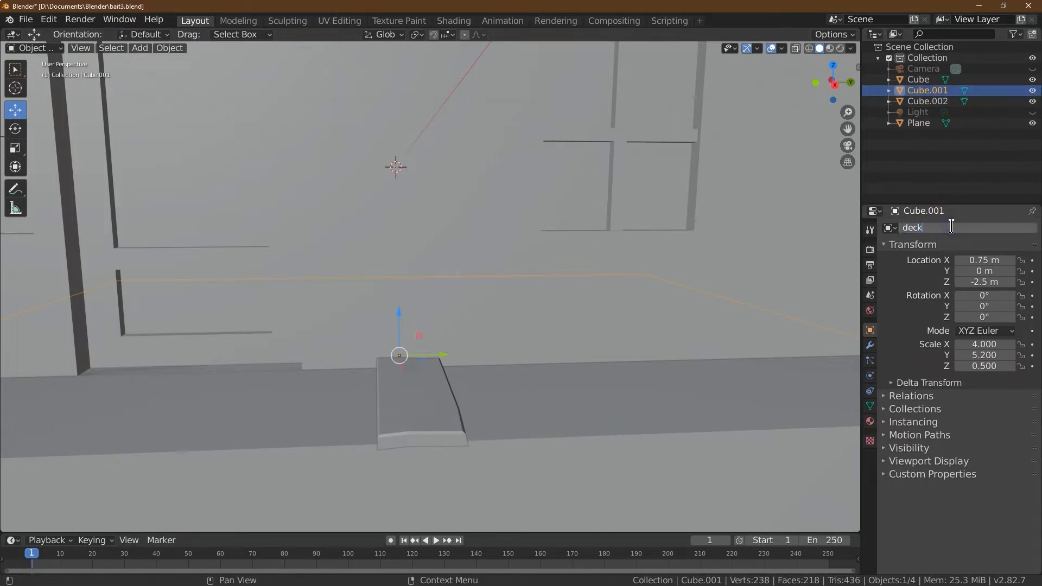
key(Return)
click(1032, 101)
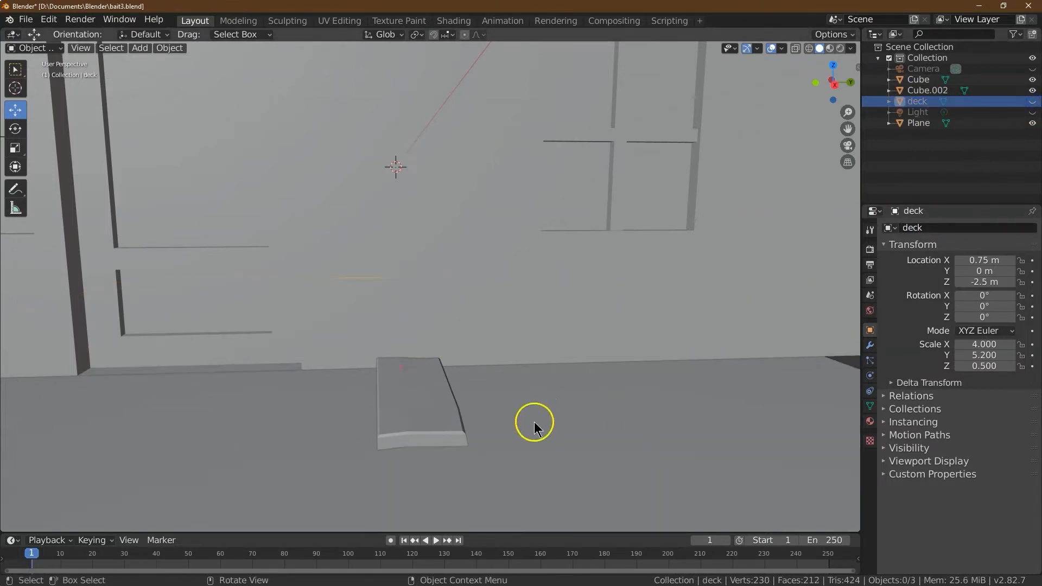
Step: Edit the plank's mesh and select the edge loop along its front bottom edge
click(457, 422)
click(34, 48)
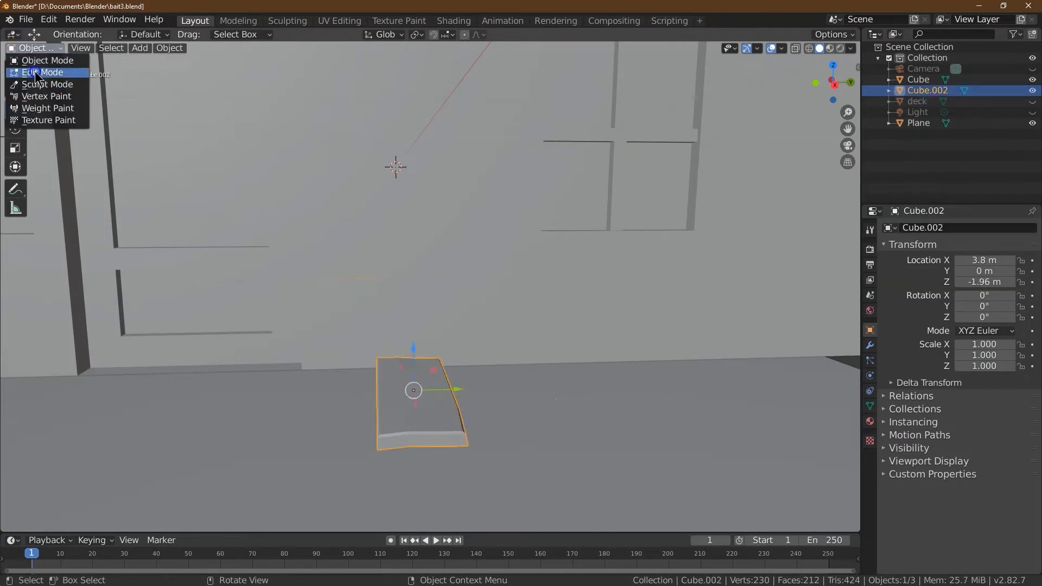
click(35, 76)
drag(825, 89, 784, 117)
click(12, 71)
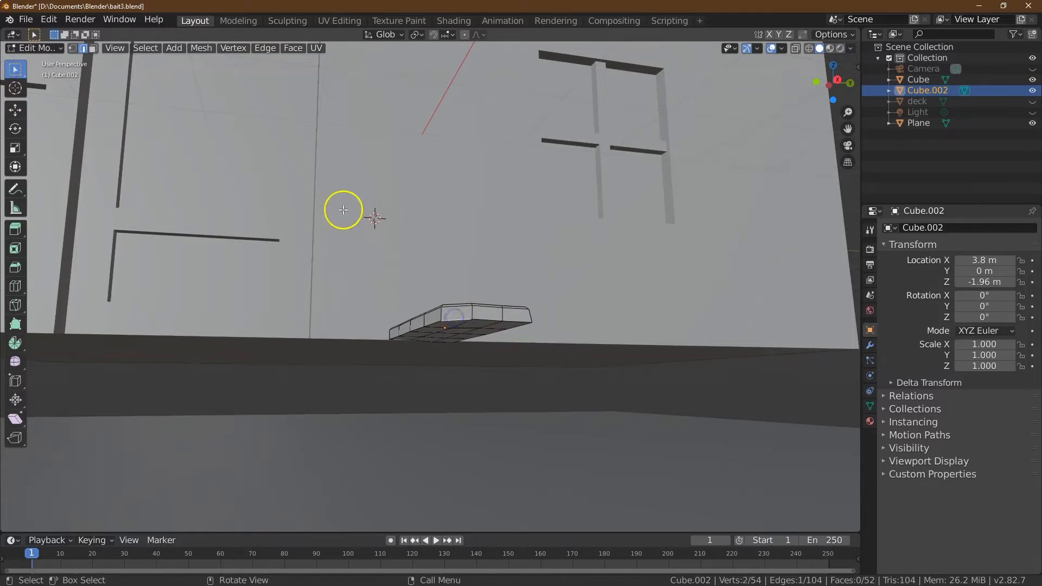
click(151, 48)
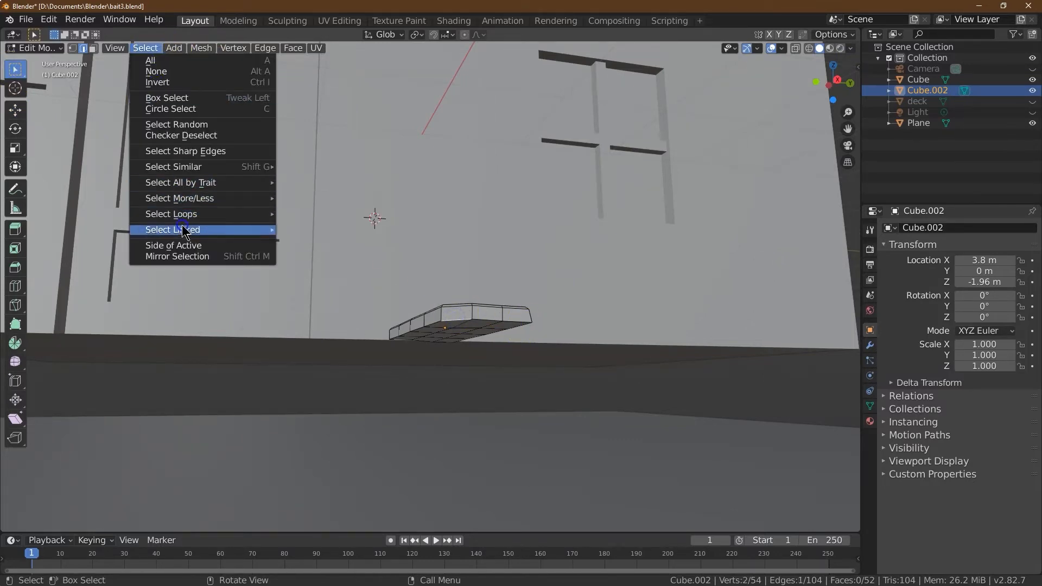
mouse_move(188, 218)
click(290, 215)
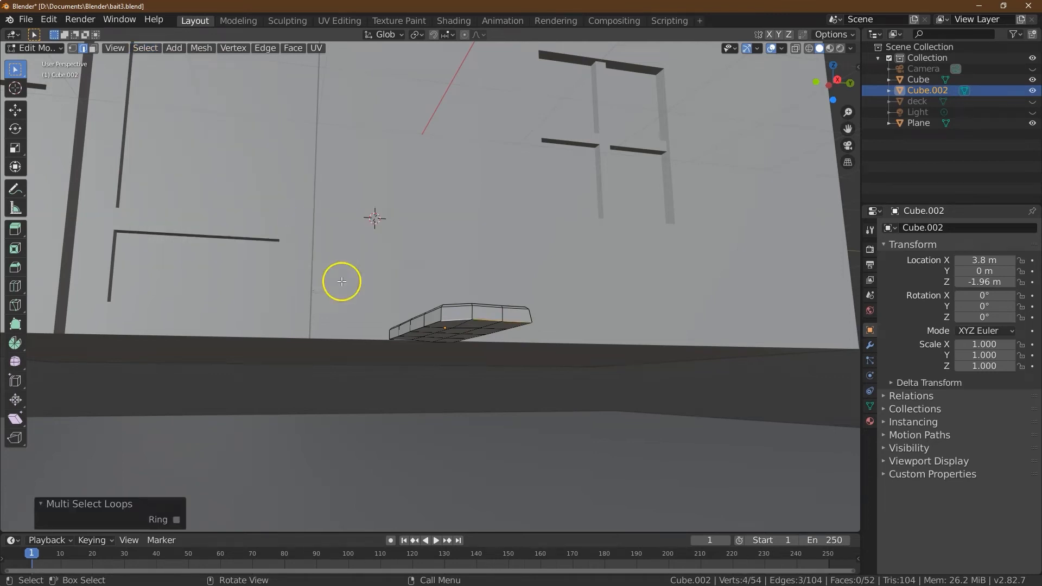
Step: Extend the selection to the remaining edges around the plank's bottom perimeter
shift+click(436, 323)
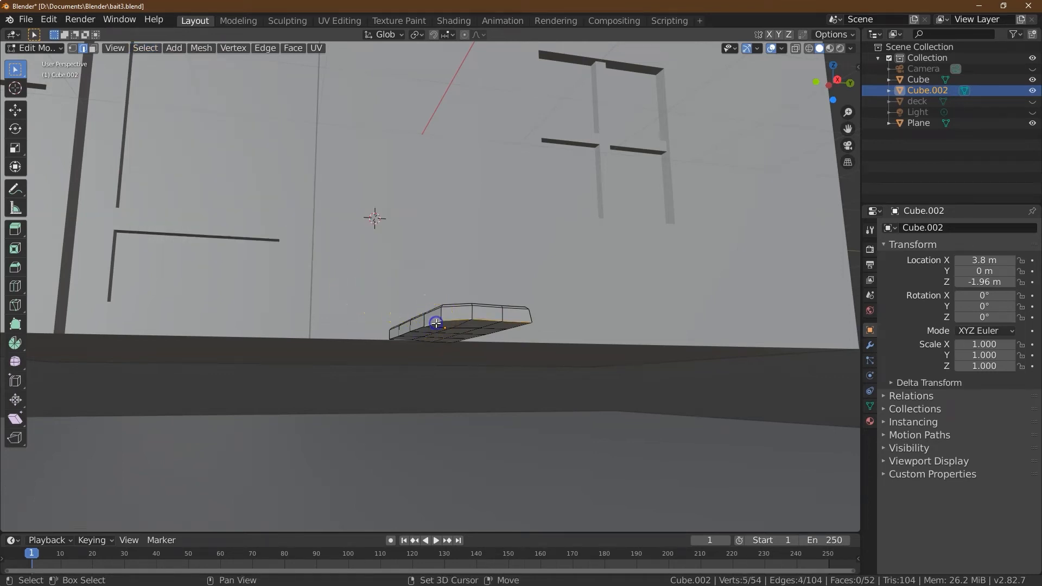
shift+click(393, 335)
drag(844, 82, 759, 79)
shift+click(200, 333)
shift+click(242, 337)
shift+click(298, 340)
shift+click(332, 341)
middle_drag(333, 341, 129, 98)
drag(129, 98, 137, 83)
shift+click(505, 338)
drag(847, 113, 814, 65)
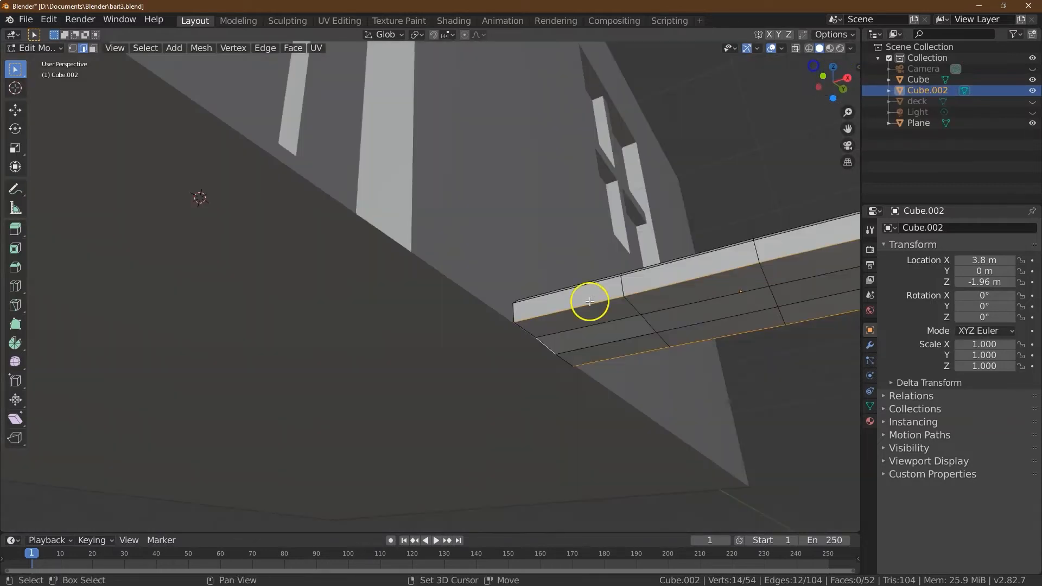
shift+click(512, 325)
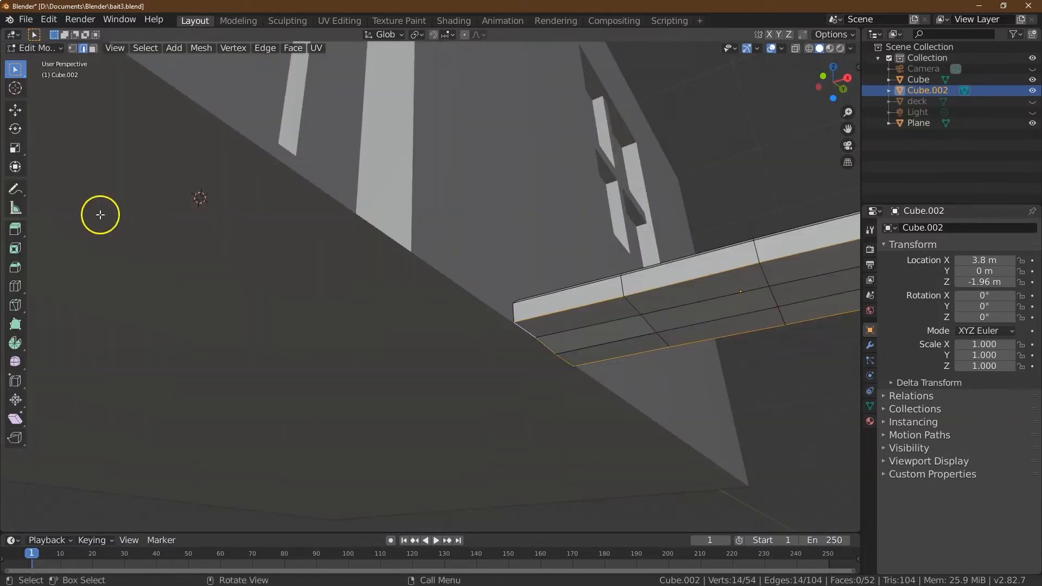
Step: Bevel the selected bottom perimeter edges with an offset of 0.015 m and clear the selection
click(16, 268)
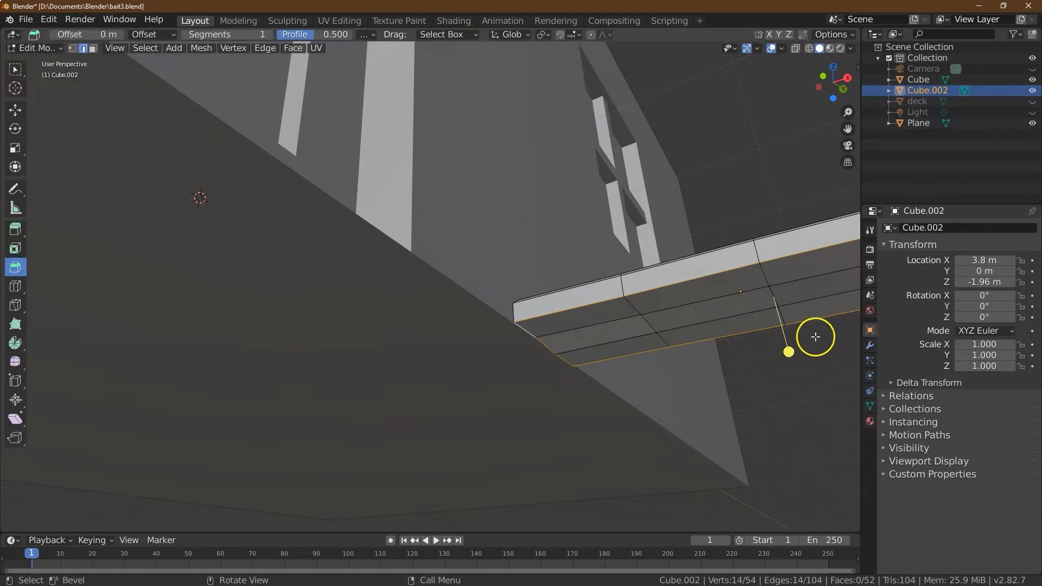
drag(789, 351, 788, 350)
click(157, 343)
key(Return)
click(15, 69)
drag(842, 87, 782, 144)
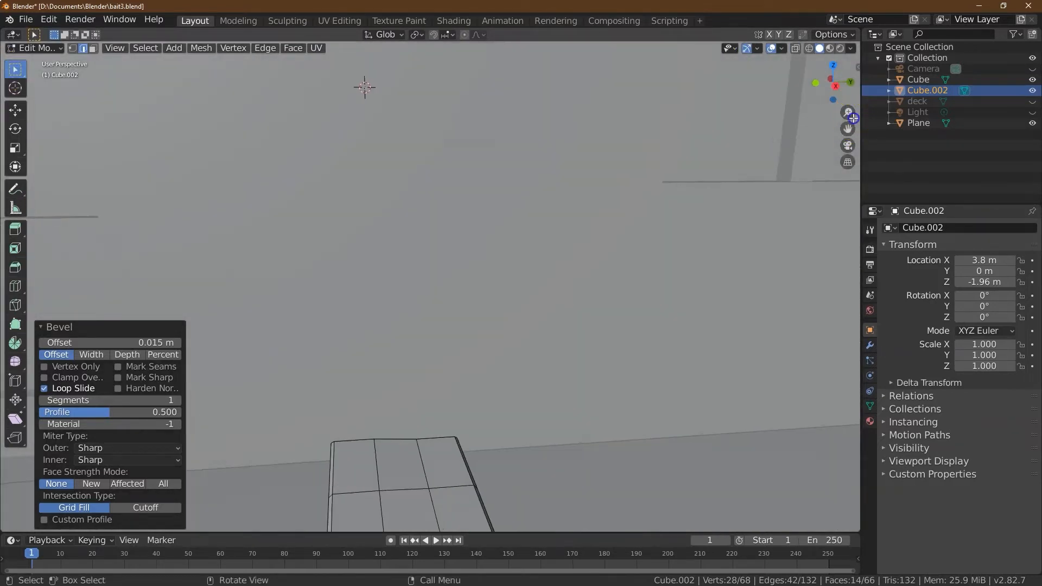
key(alt+a)
drag(848, 114, 802, 227)
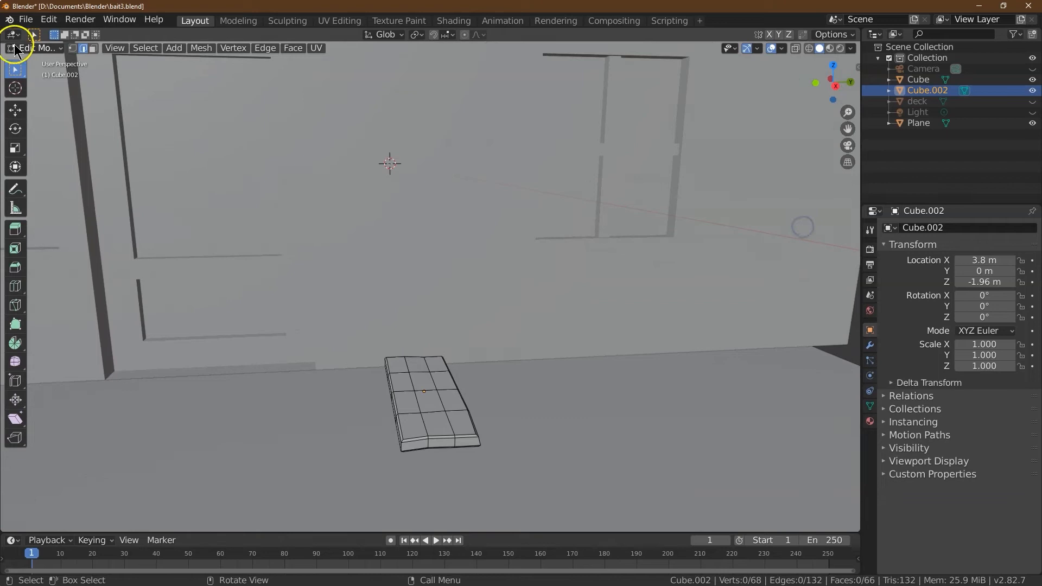
Step: Return to Object Mode and duplicate the plank in place
click(40, 51)
click(42, 60)
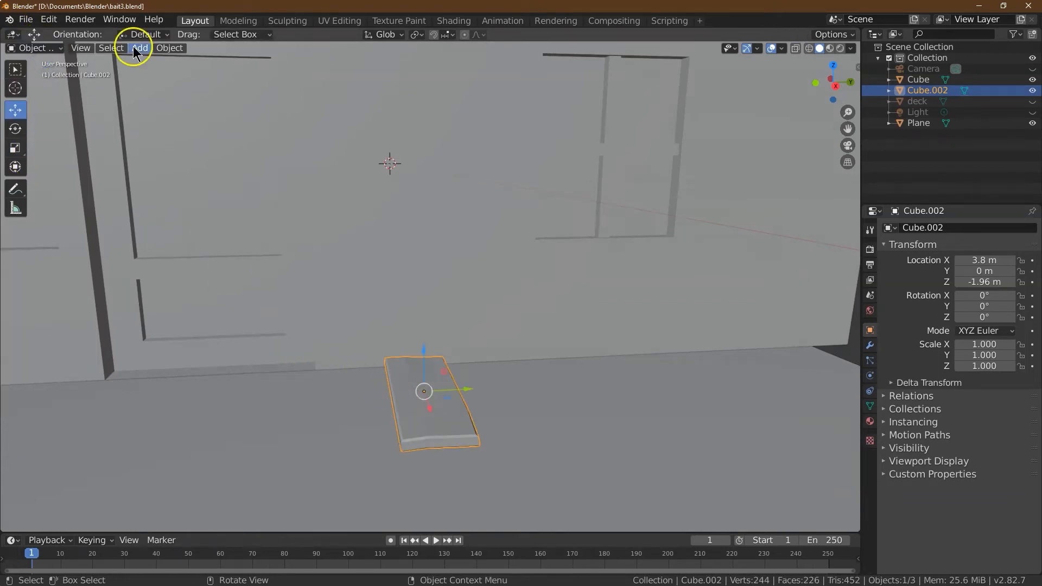
click(167, 50)
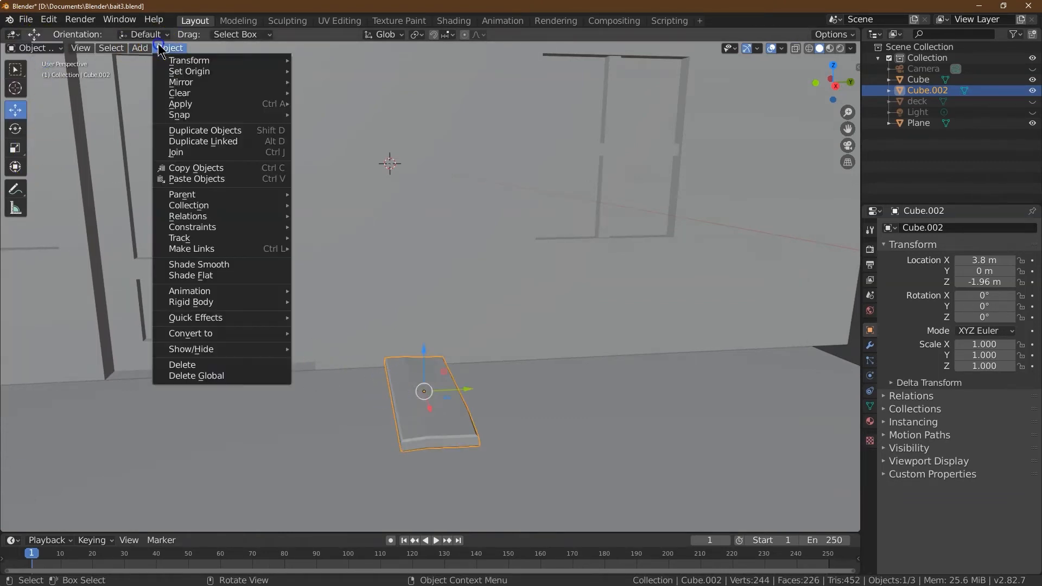
click(177, 131)
click(177, 137)
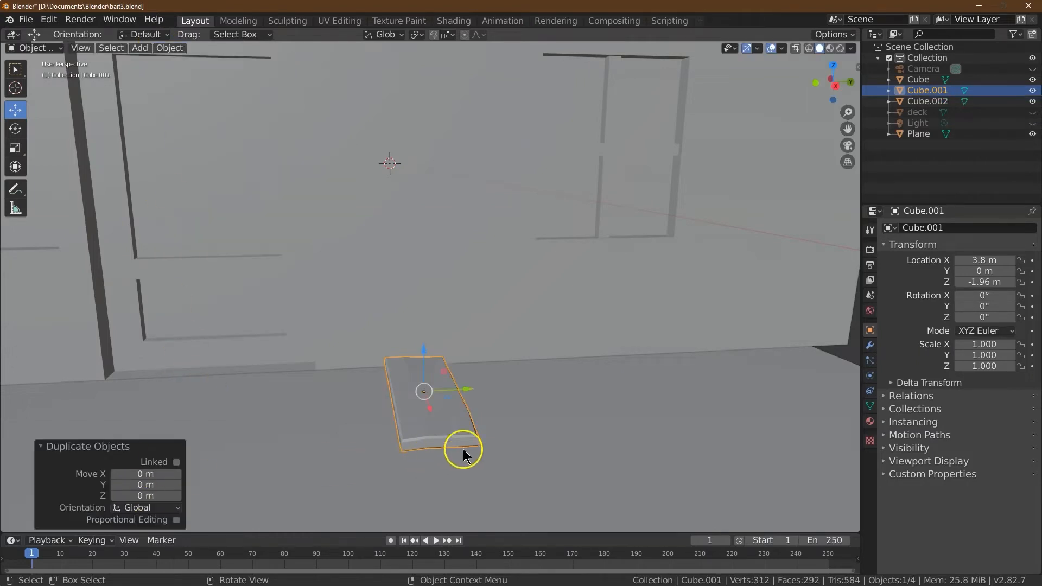
Step: Move the duplicate plank beside the original along the Y axis and set its Y location to 0.6 m
drag(463, 388, 532, 379)
drag(847, 113, 847, 74)
drag(849, 132, 750, 376)
drag(527, 208, 517, 212)
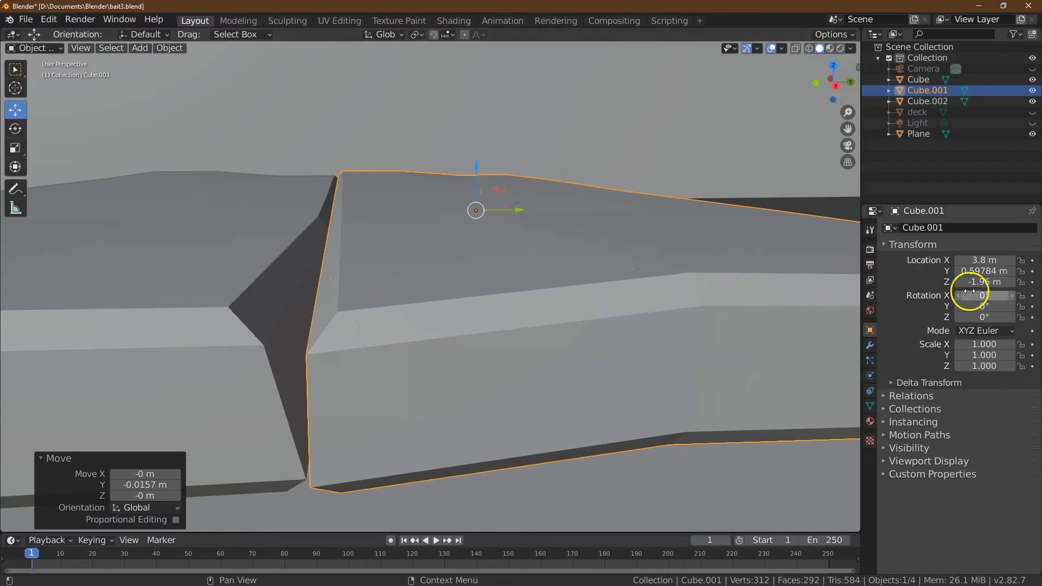
click(985, 271)
text(.6)
key(Return)
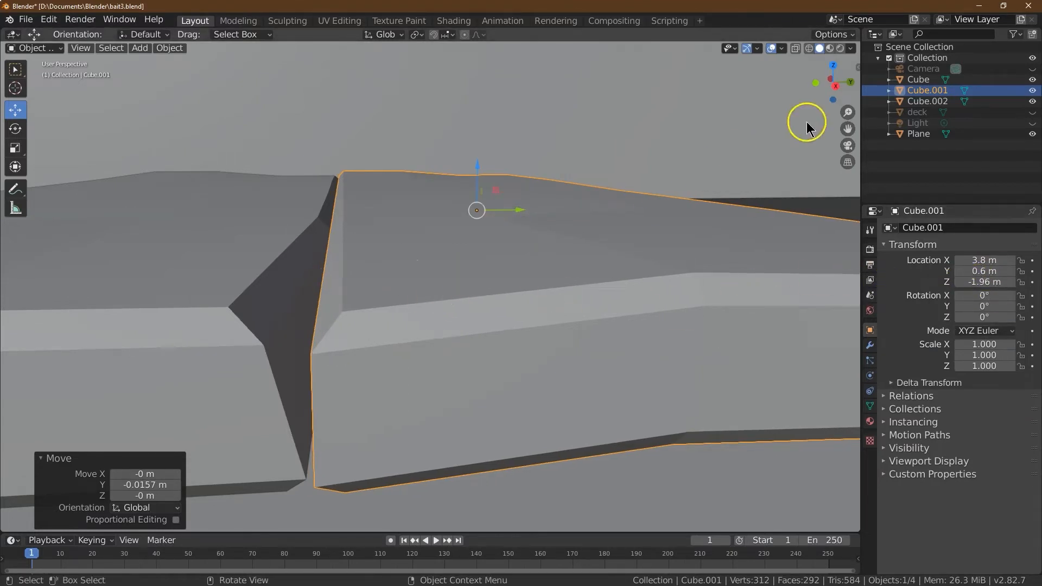
Step: Rotate the duplicate plank 180° about the global Y axis and shift it 0.186 m along X to align with the original
drag(839, 87, 839, 144)
click(15, 129)
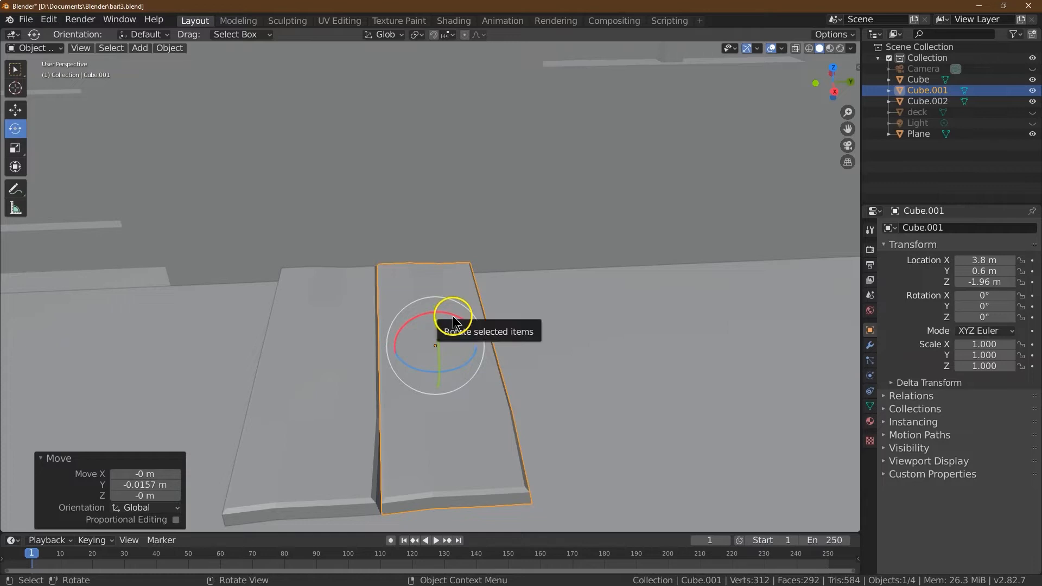
drag(438, 323, 445, 470)
click(129, 484)
text(180)
key(Return)
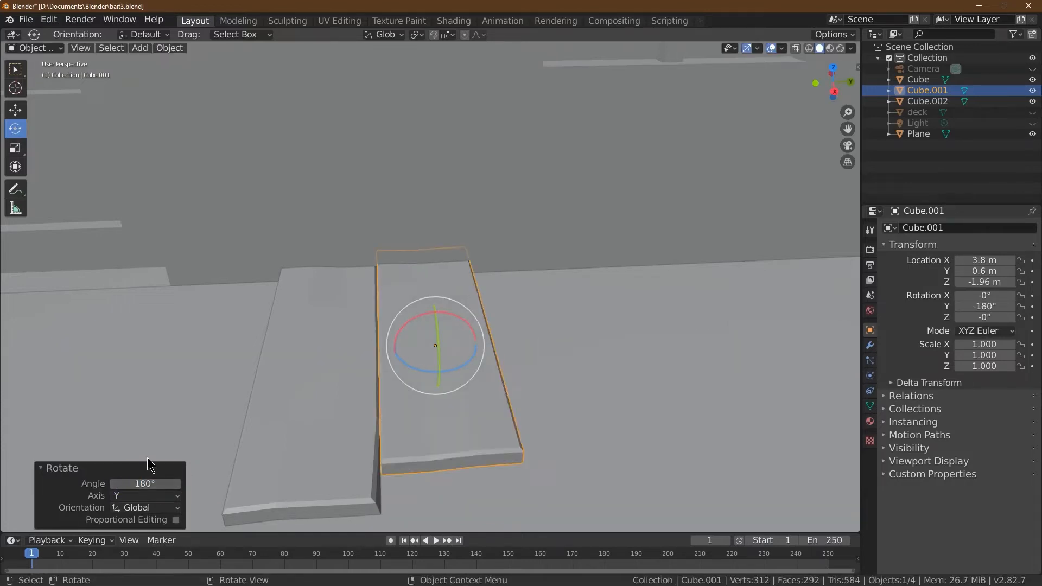
click(8, 110)
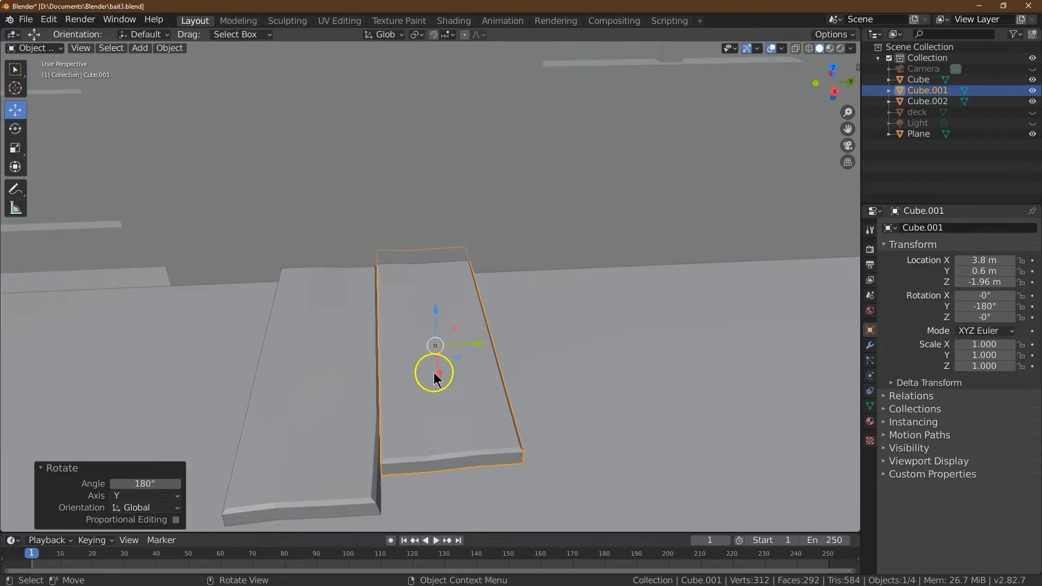
drag(439, 371, 438, 396)
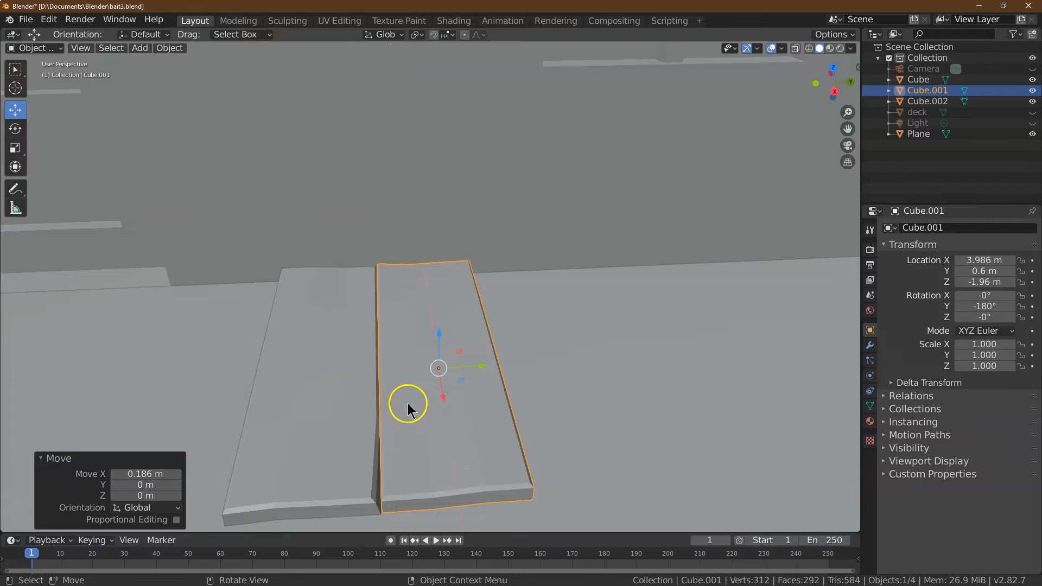
Step: Select both planks and duplicate them in place
click(321, 334)
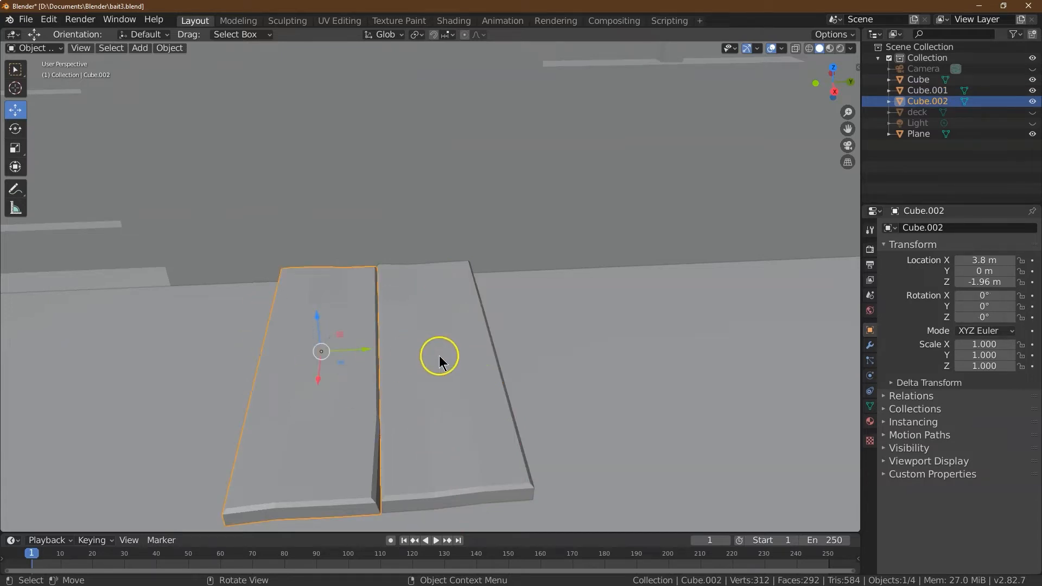
shift+click(438, 357)
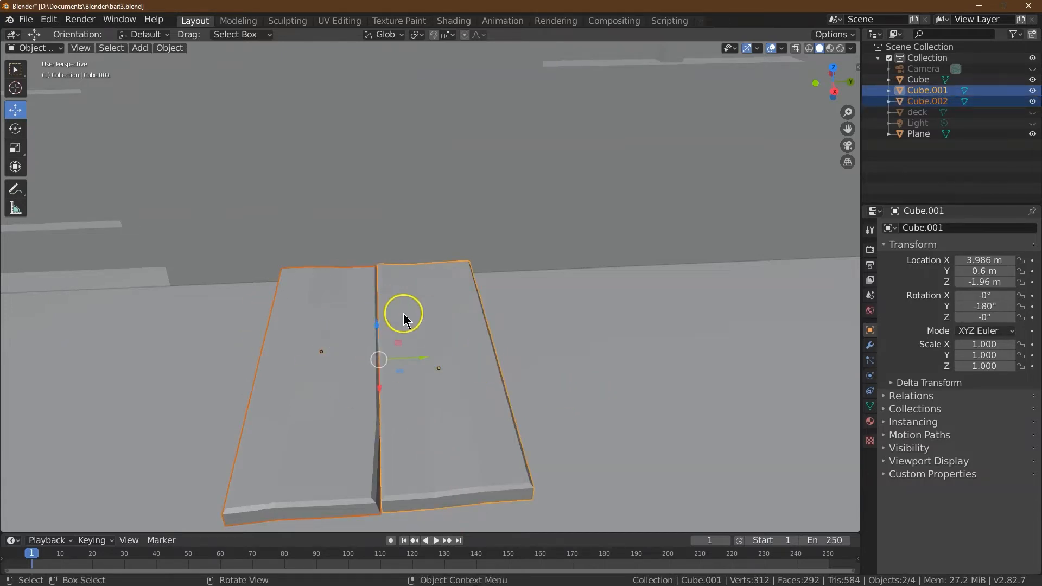
click(166, 49)
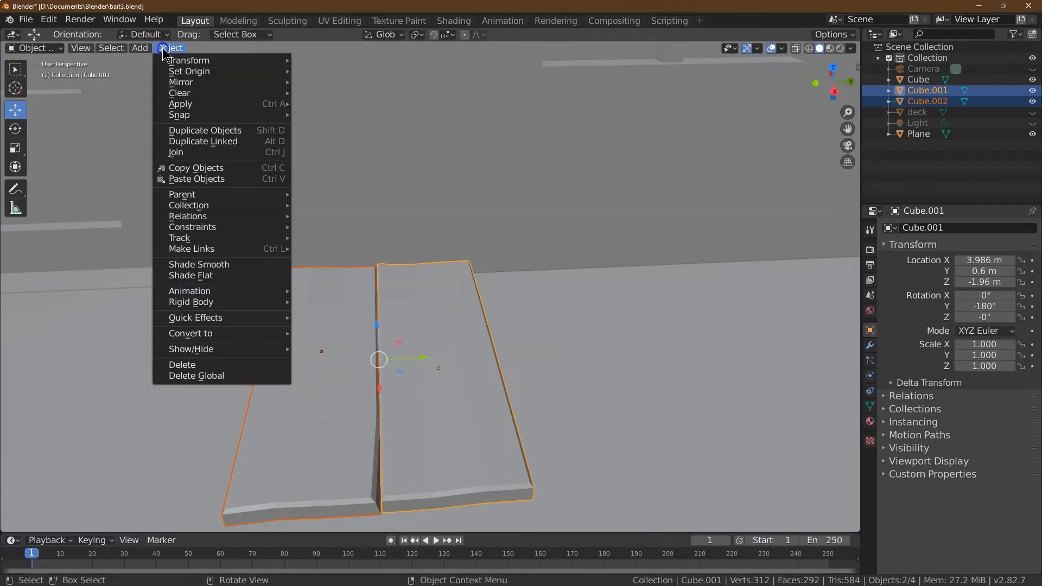
click(215, 131)
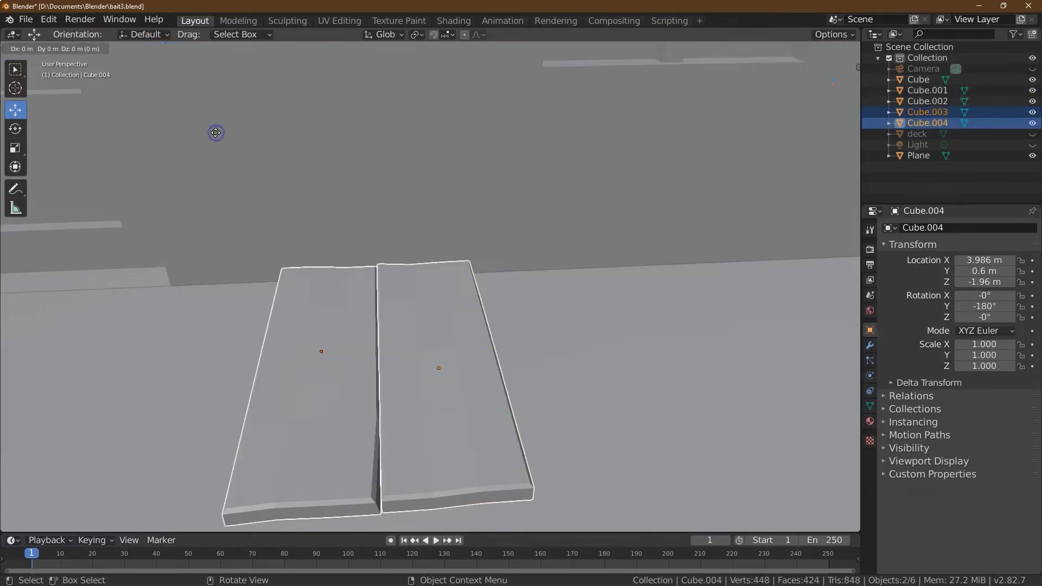
right_click(216, 132)
mouse_move(424, 362)
mouse_down()
mouse_move(521, 364)
mouse_move(421, 361)
mouse_up()
right_click(421, 361)
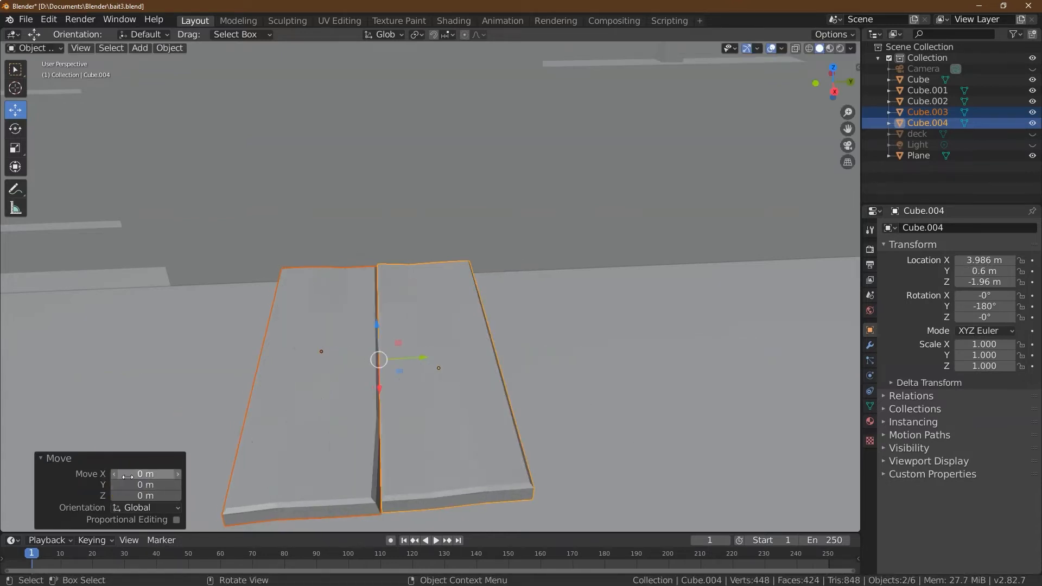
Step: Select one overlapping pair of planks and rotate it 180° about the global X axis
click(6, 132)
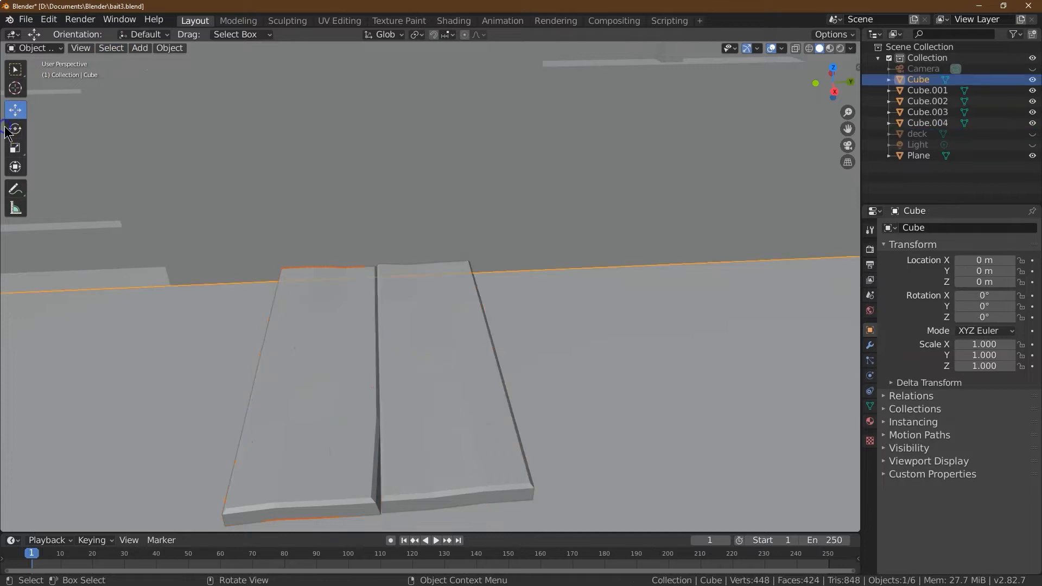
click(278, 332)
shift+click(404, 337)
drag(407, 337, 434, 454)
click(148, 481)
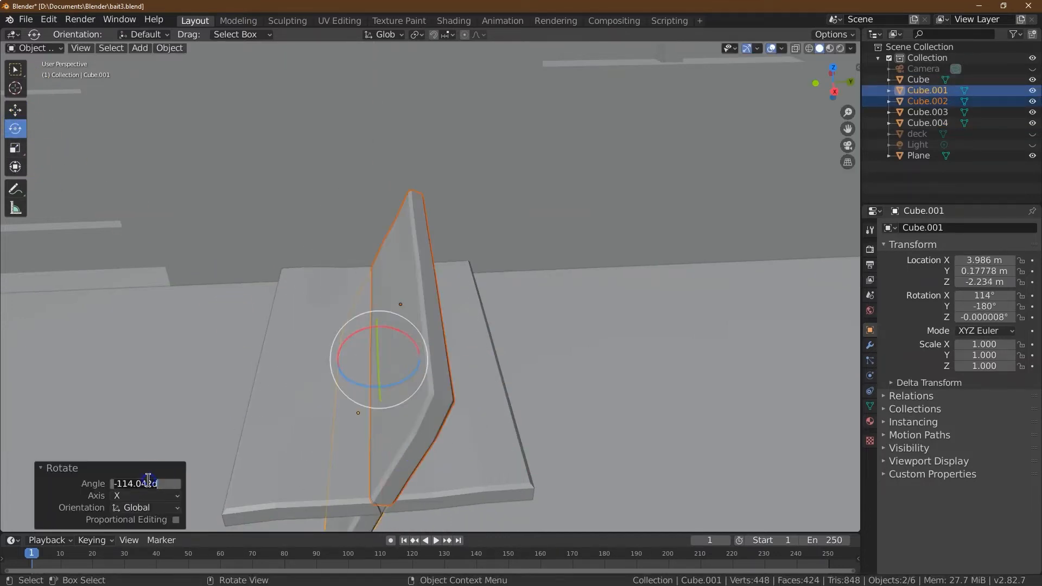
key(Return)
Step: Move the rotated pair about 1.21 m along Y beside the other planks, and set the active plank's Y location to 1.2 m
click(17, 111)
drag(421, 358, 653, 374)
drag(839, 89, 819, 74)
click(967, 269)
text(1.2)
key(Return)
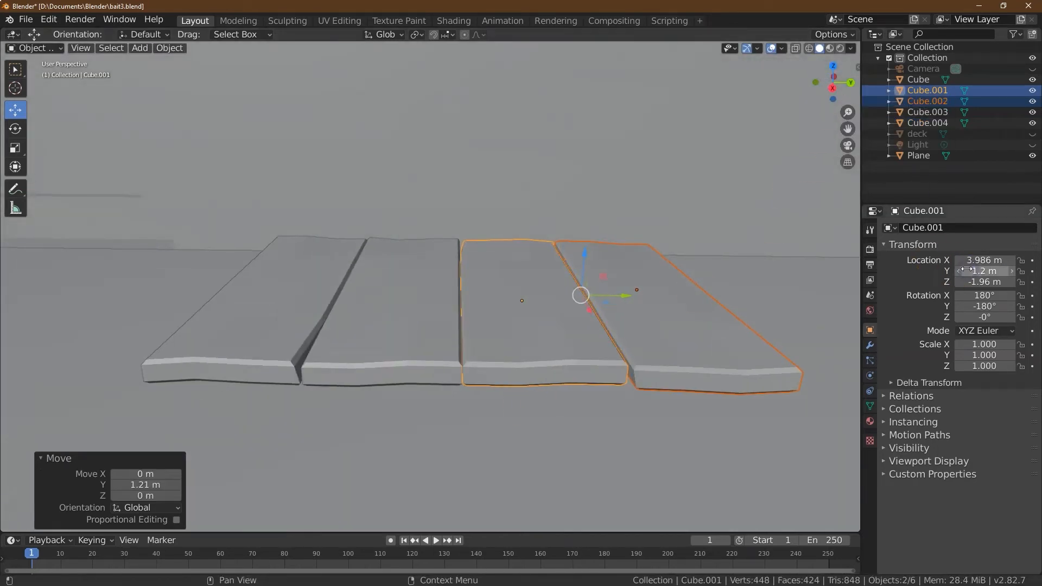
Step: Select all visible objects with an outermost plank as the active one and join them into a single mesh
click(302, 295)
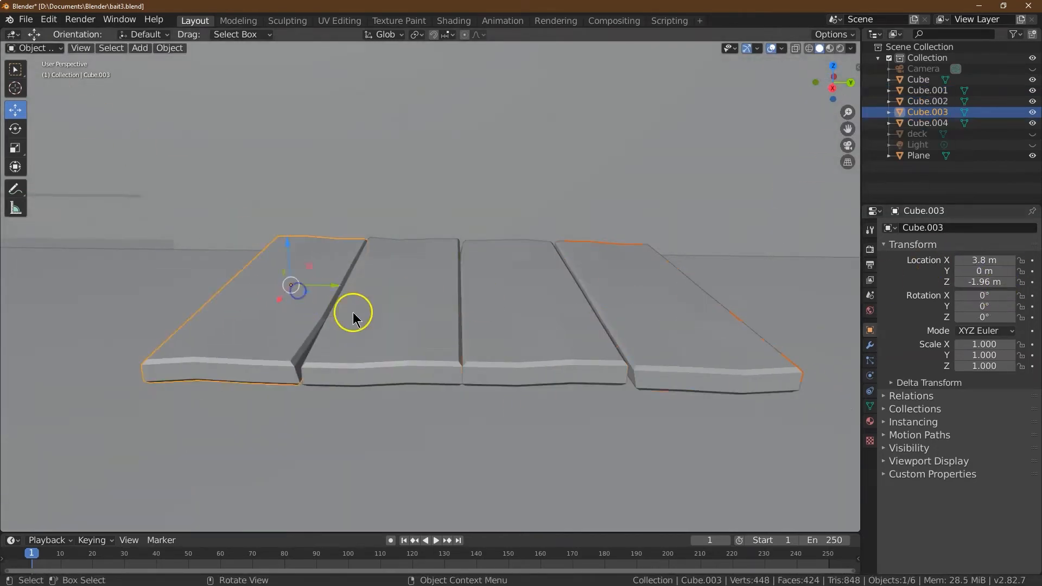
click(15, 69)
key(a)
click(169, 48)
click(202, 158)
Step: In Edit Mode, select four vertices on the front end of the third plank and scale them by about 2.89 along X
click(32, 48)
click(32, 67)
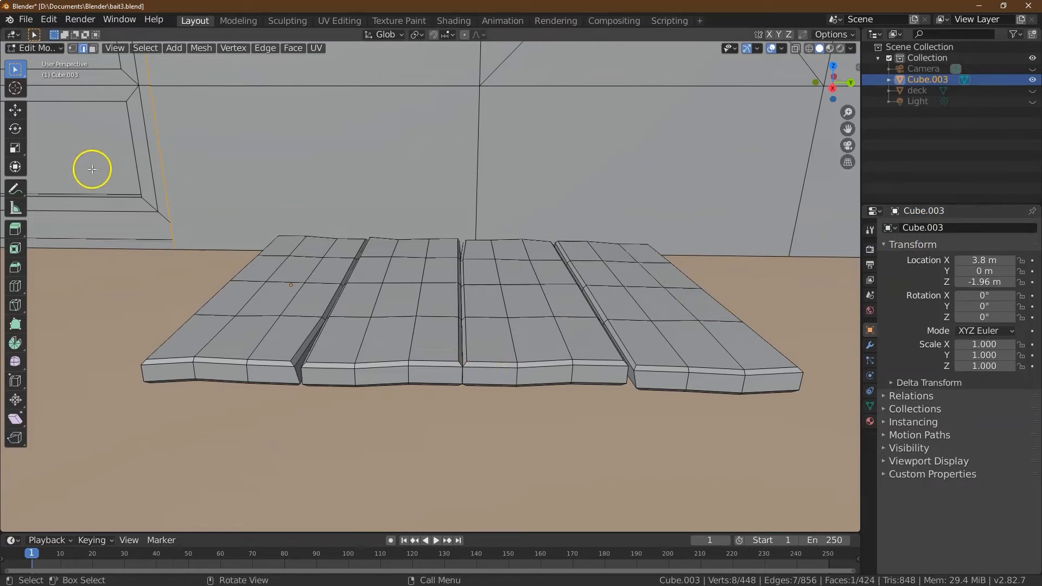
click(73, 49)
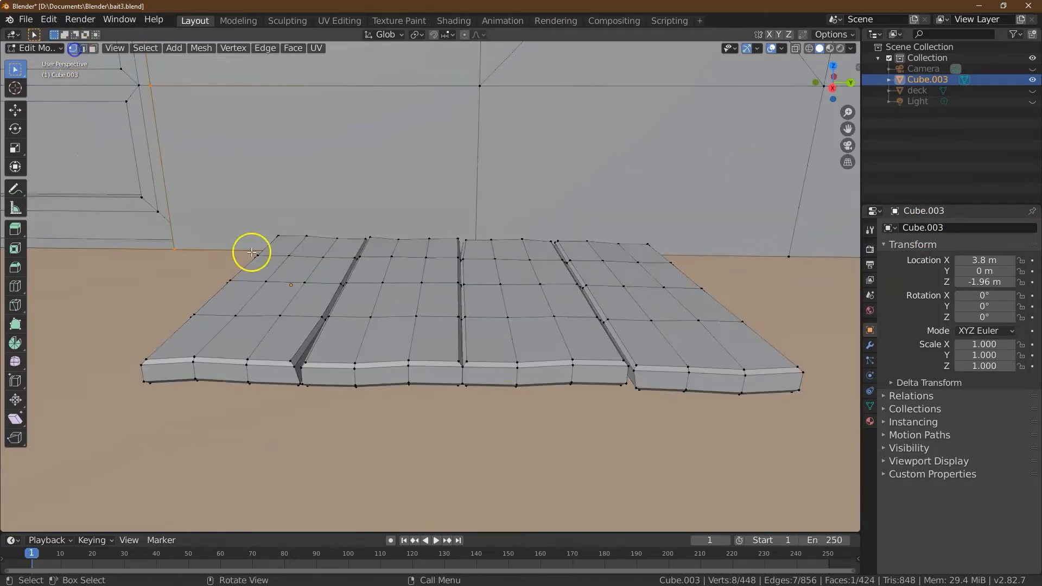
key(b)
drag(522, 396, 521, 377)
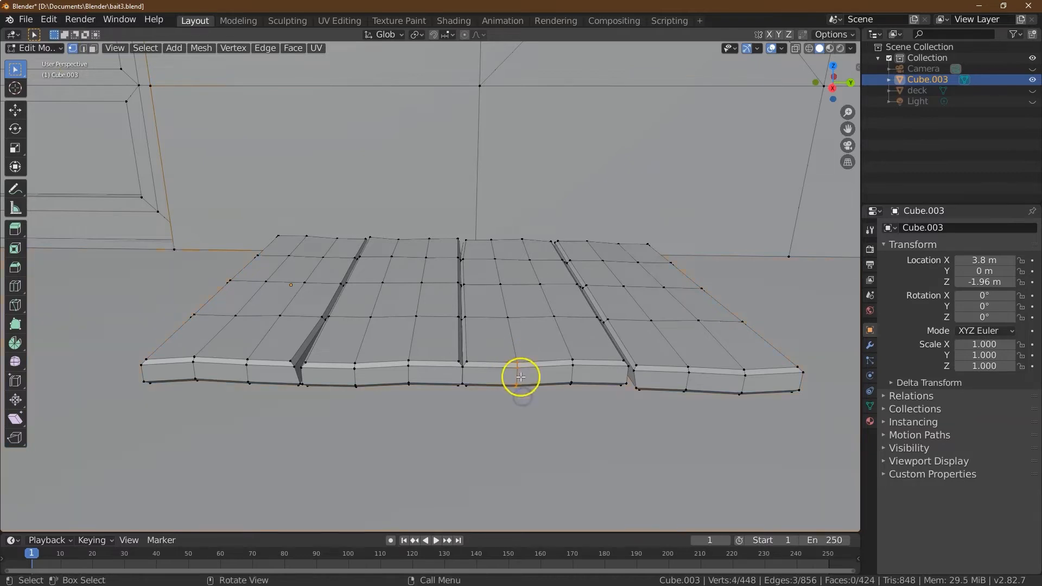
click(15, 147)
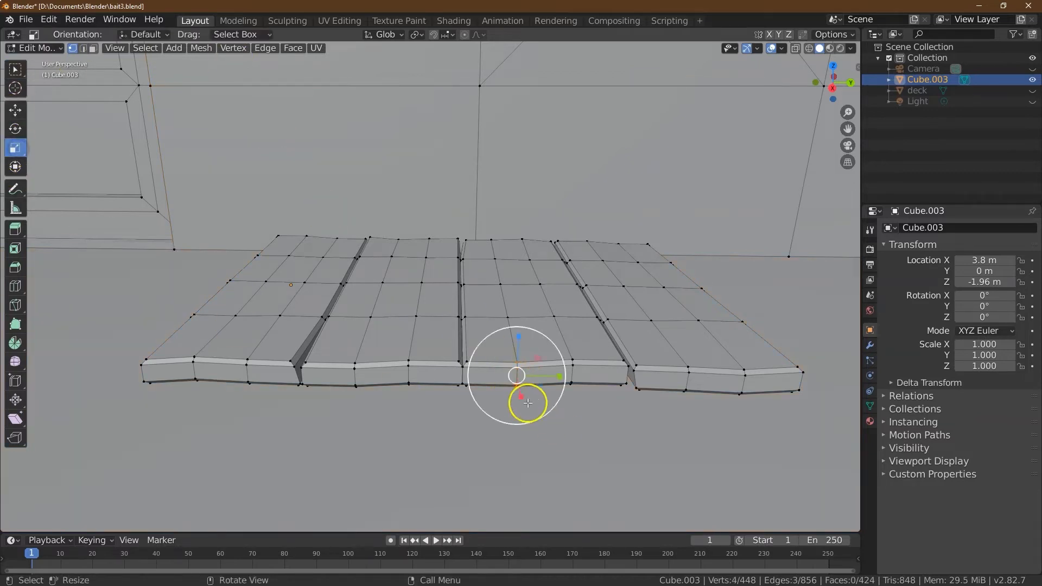
drag(524, 398, 509, 422)
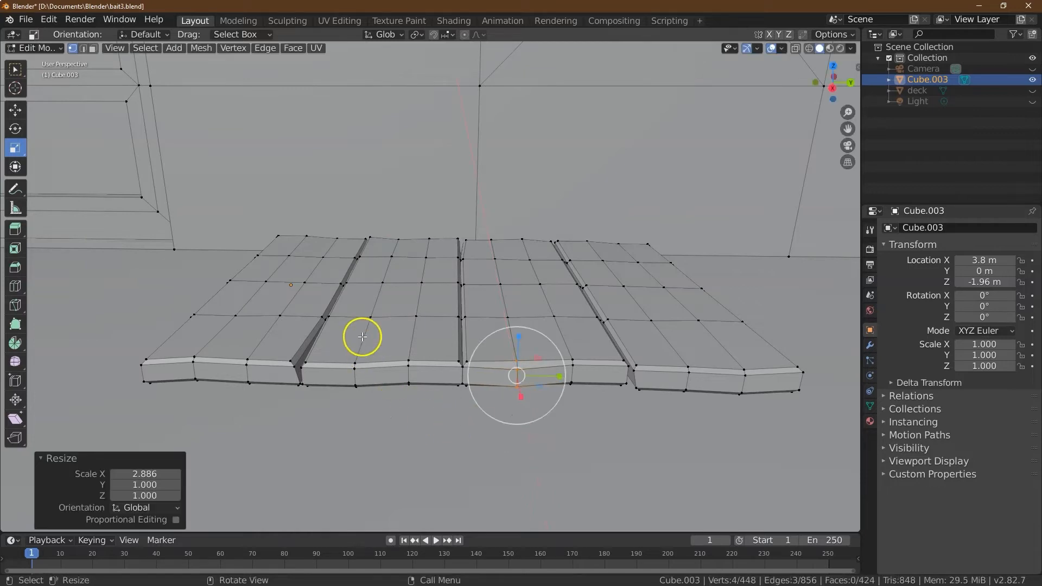
Step: Select the middle top face nearest the front of the second plank and scale it to 0.9 along X
click(355, 363)
click(14, 69)
click(93, 47)
click(385, 339)
click(15, 153)
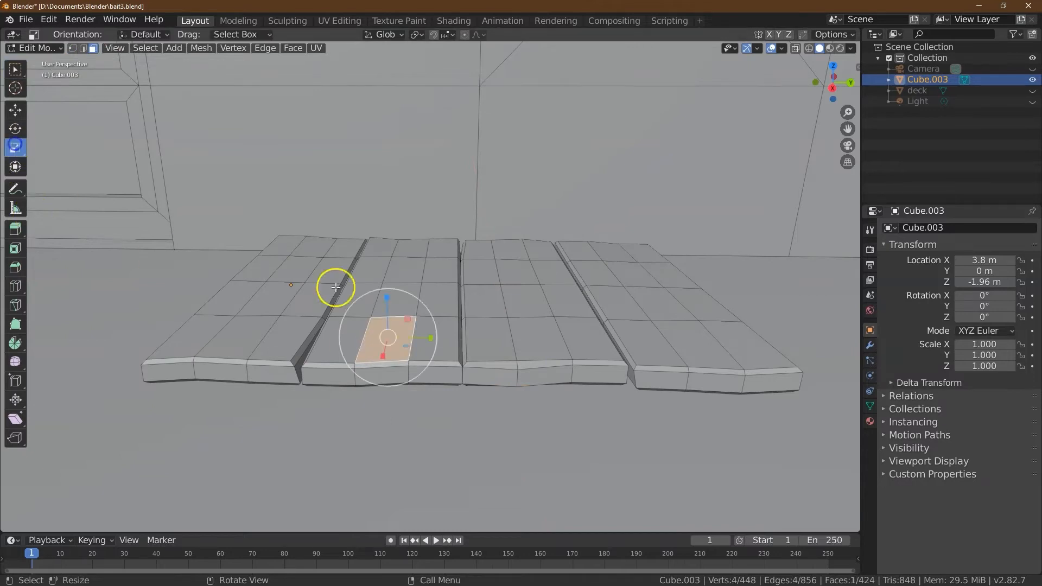
drag(379, 349, 385, 354)
click(144, 476)
text(.9)
key(Return)
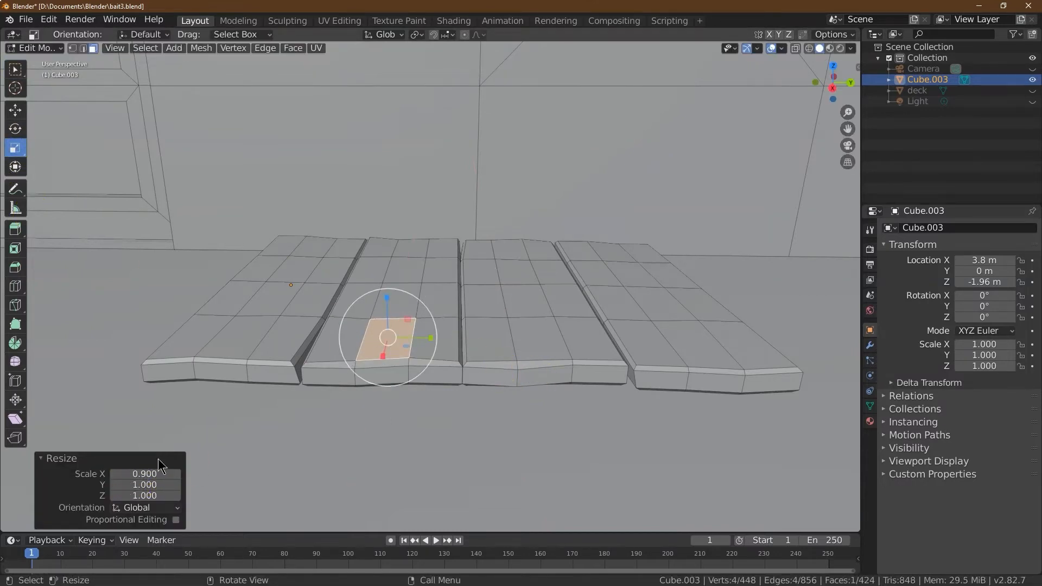
Step: Select the four faces at the second plank's front corner beside the first plank and scale them uniformly to 0.9
click(15, 109)
drag(326, 341, 342, 385)
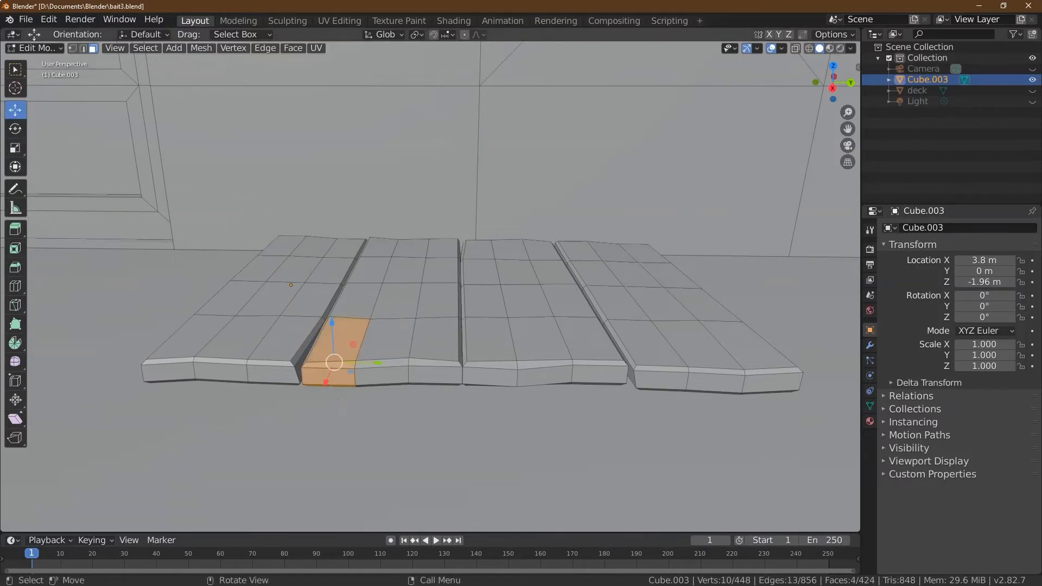
click(14, 148)
drag(371, 332, 366, 335)
click(152, 472)
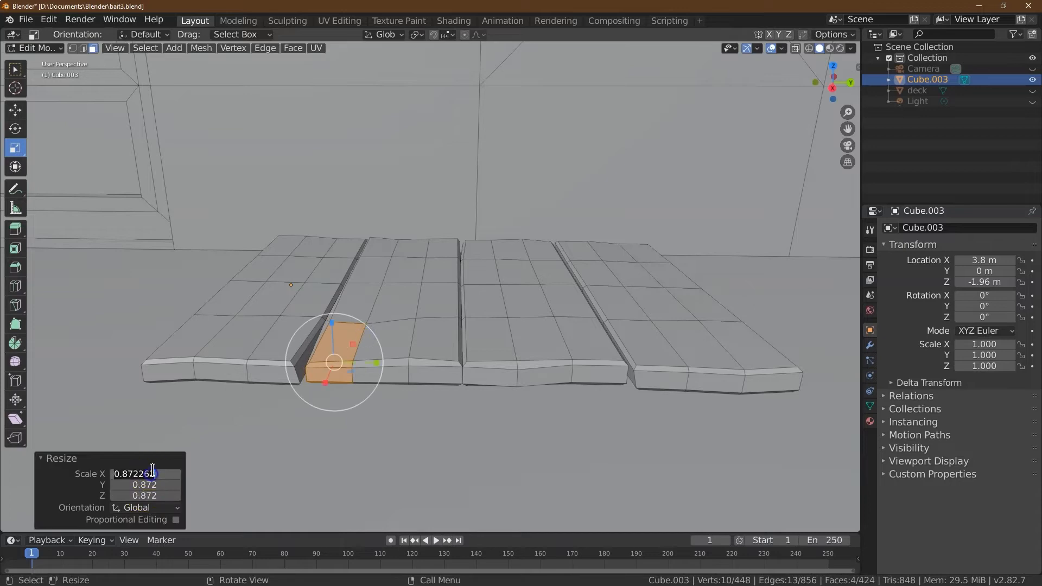
text(.9)
key(Tab)
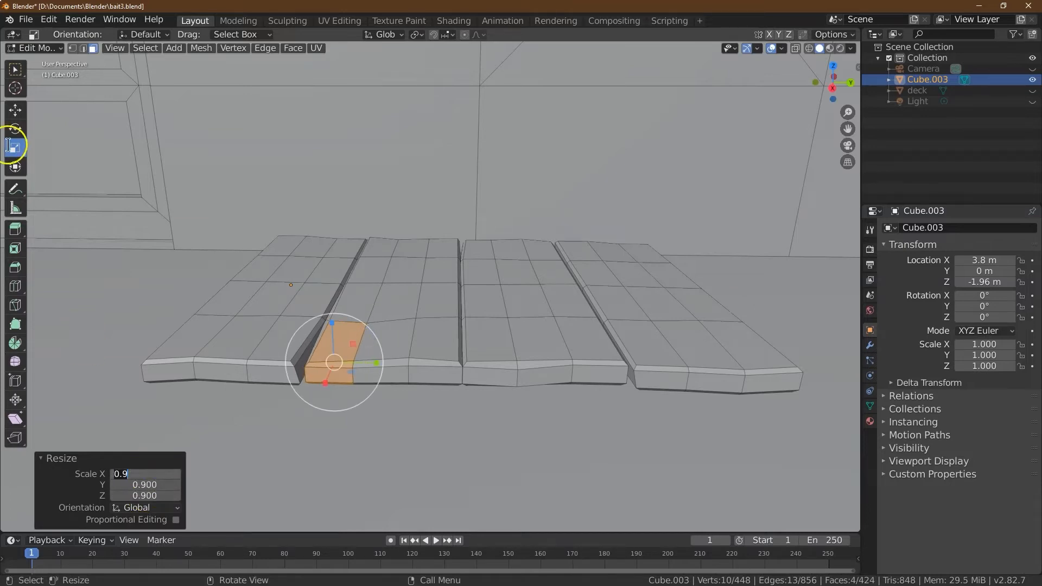
Step: With X-ray on in top view, select the outer end of the fourth plank and rotate it 1.5° about Z
click(18, 113)
click(795, 48)
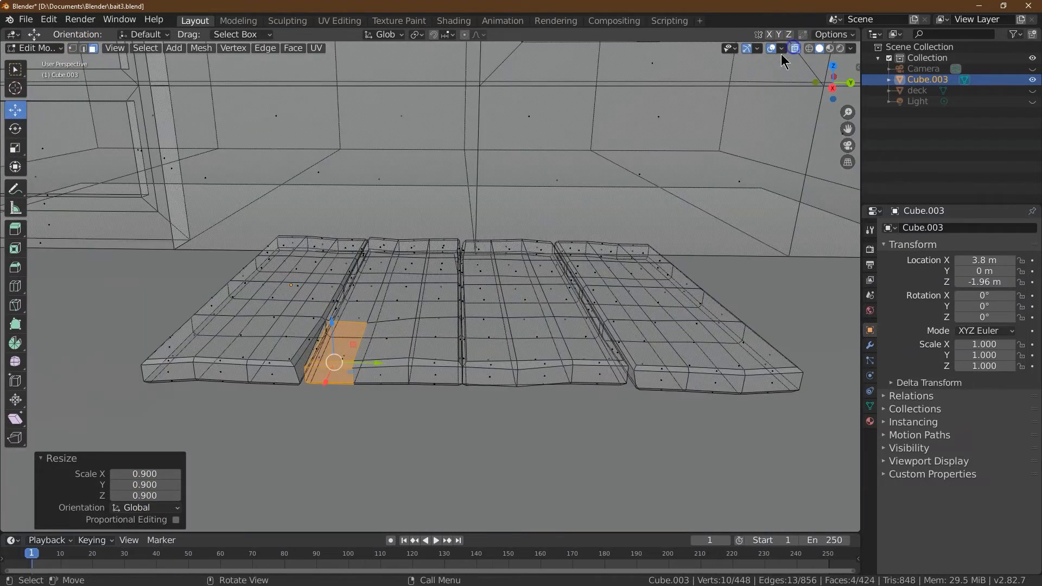
click(469, 435)
drag(850, 85, 73, 132)
drag(762, 200, 778, 250)
drag(817, 283, 821, 280)
drag(844, 85, 748, 520)
drag(536, 293, 721, 387)
drag(834, 87, 798, 148)
key(KP_7)
drag(552, 130, 623, 200)
click(14, 129)
click(155, 483)
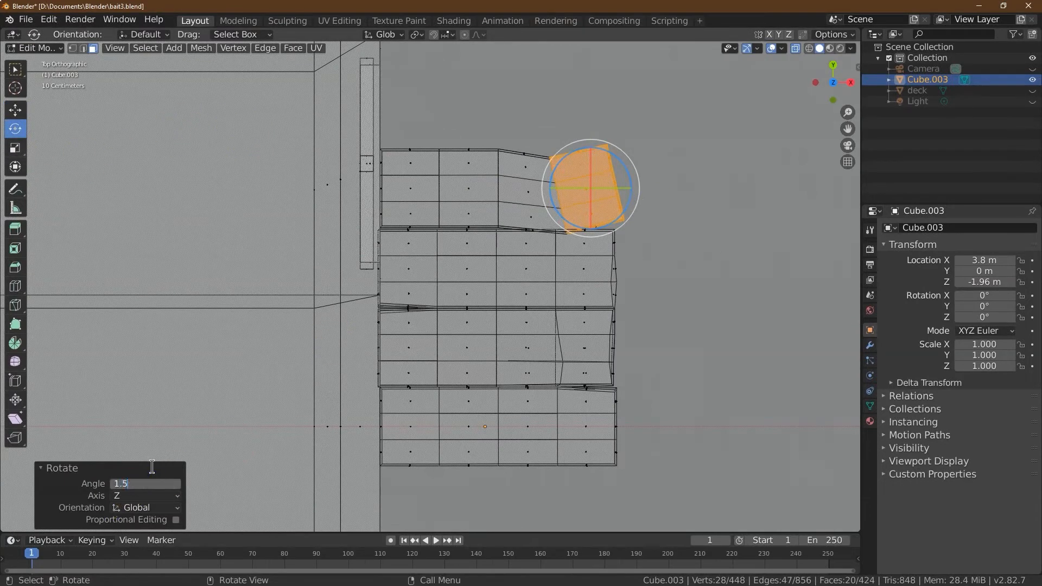
text(1.5)
key(Return)
Step: With X-ray off, select four vertices on the fourth plank's front end and move them about -0.075 m along X
click(768, 284)
drag(847, 82, 733, 472)
click(74, 49)
click(820, 51)
click(794, 51)
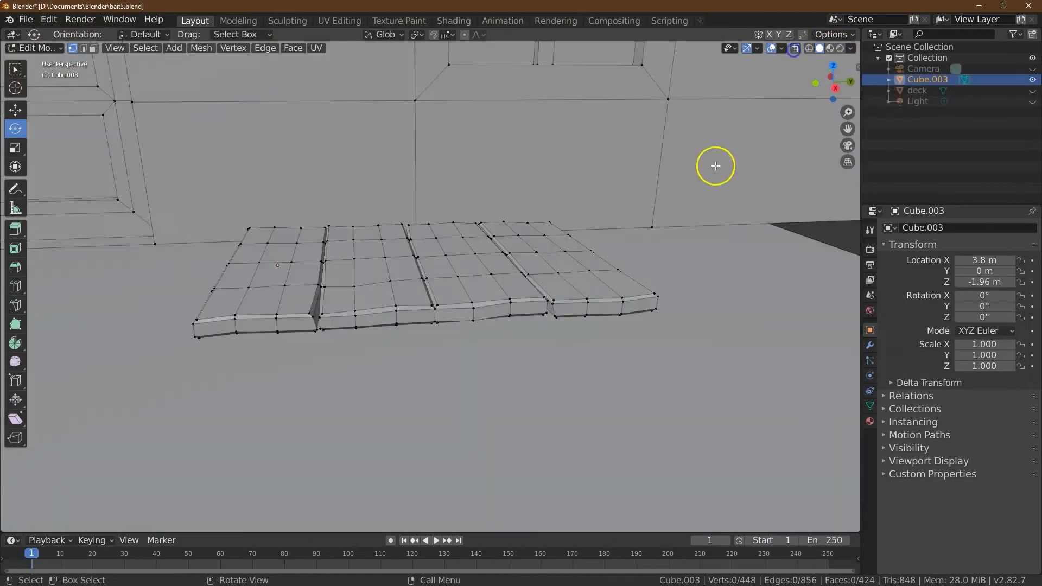
drag(583, 292, 589, 322)
click(15, 110)
drag(846, 81, 754, 106)
key(g)
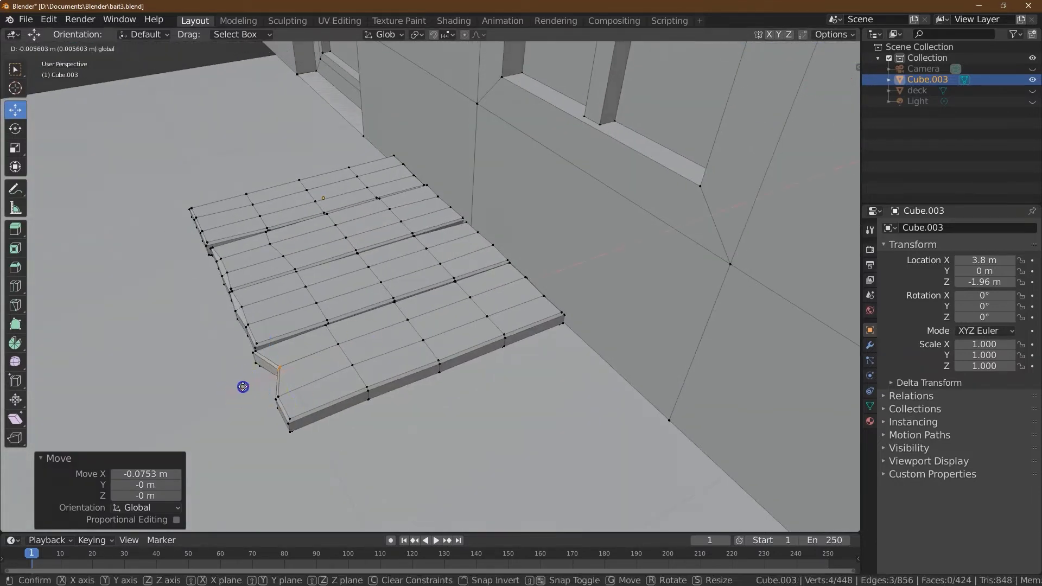
right_click(246, 386)
Step: Move two front corner vertices of the fourth plank about 0.025 m along Y, and vertices midway along its outer side 0.005 m along Y
click(259, 357)
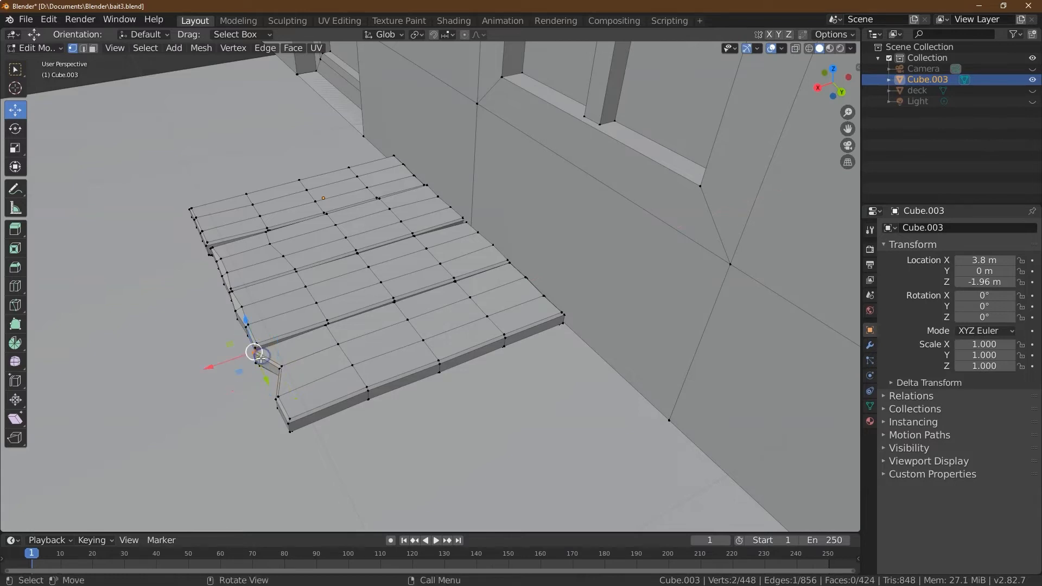
drag(264, 371, 264, 376)
click(407, 331)
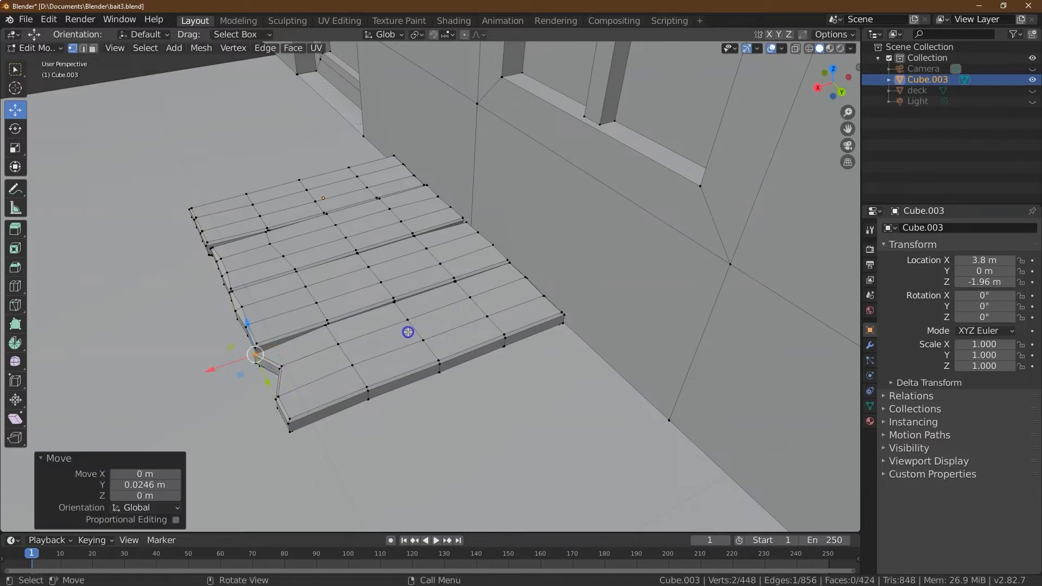
drag(433, 355, 464, 394)
click(161, 491)
click(150, 485)
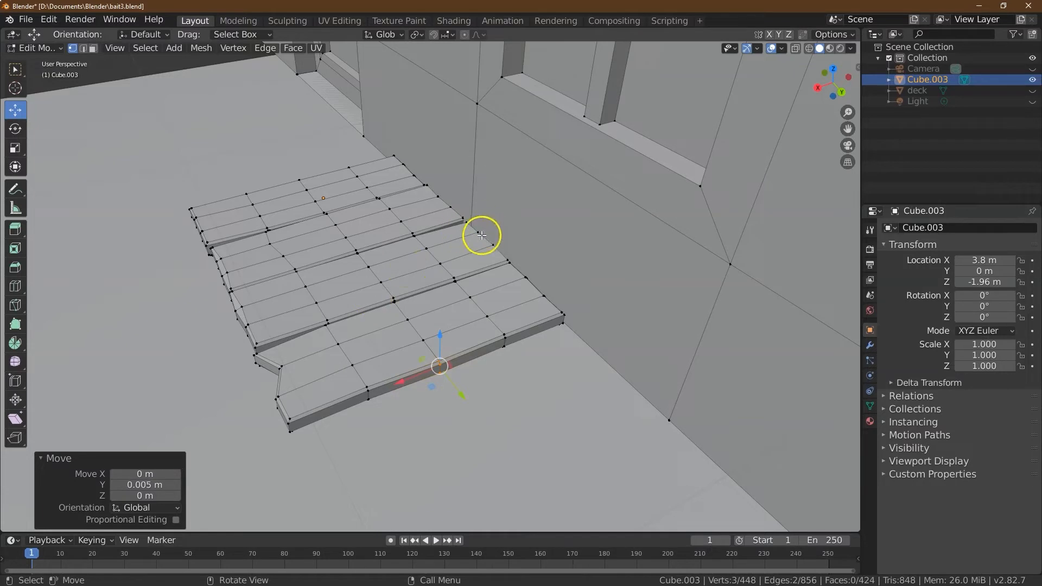
Step: Shift a wall-side vertex of the third plank slightly along X, and move three wall-side vertices between the first two planks 0.01 m along X
click(496, 256)
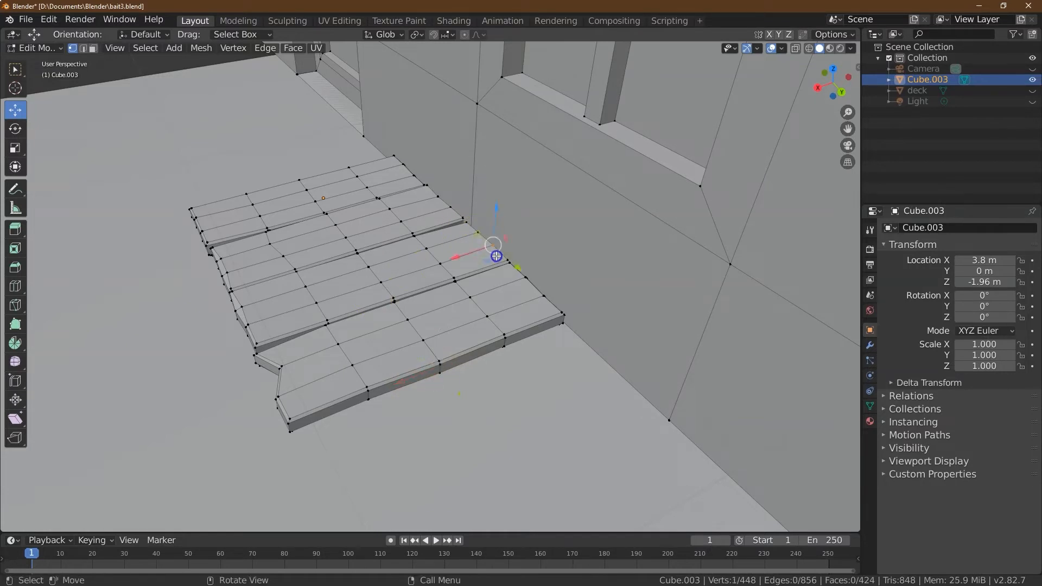
drag(457, 254, 457, 258)
drag(416, 174, 377, 193)
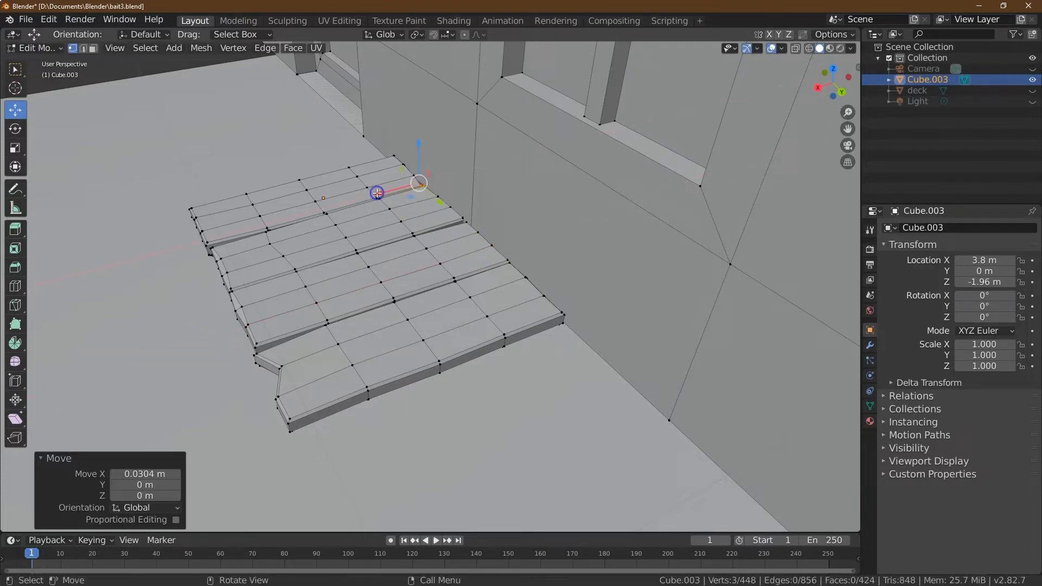
click(158, 474)
text(.01)
click(212, 368)
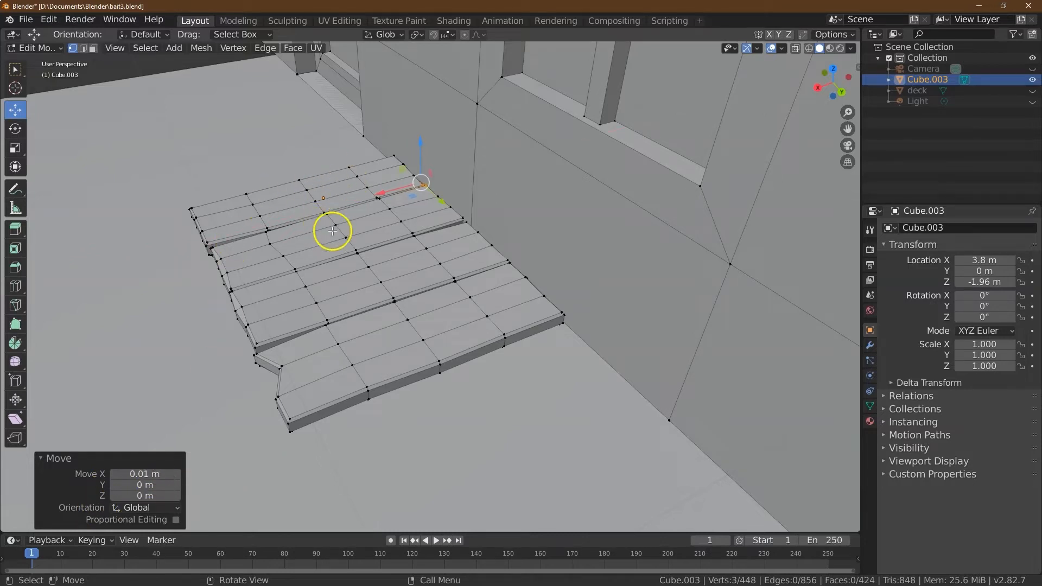
Step: Move three vertices at the seam between the second and third planks about 0.008 m along Y and return to Object Mode
drag(411, 230, 437, 265)
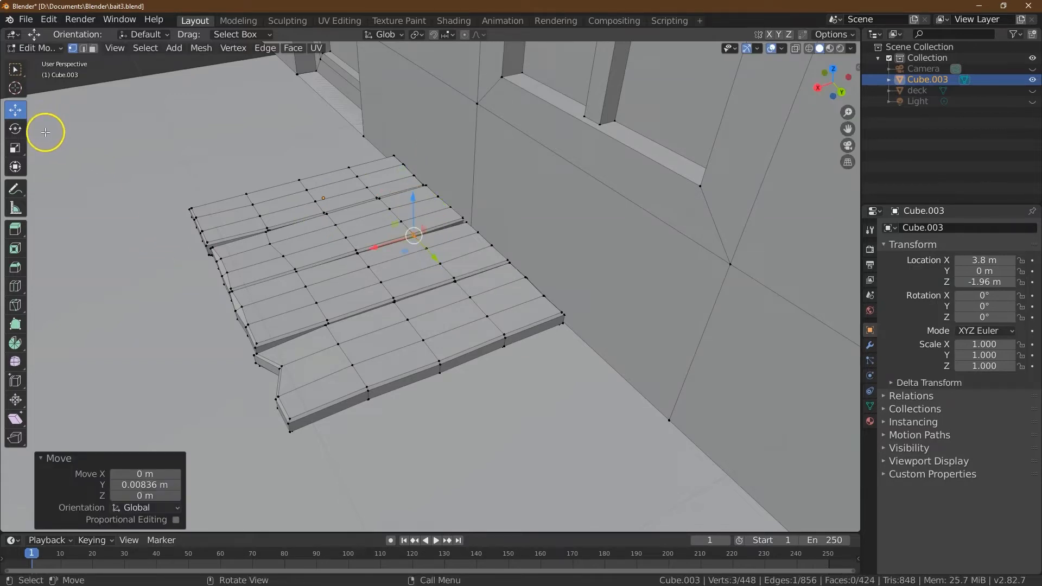
click(43, 48)
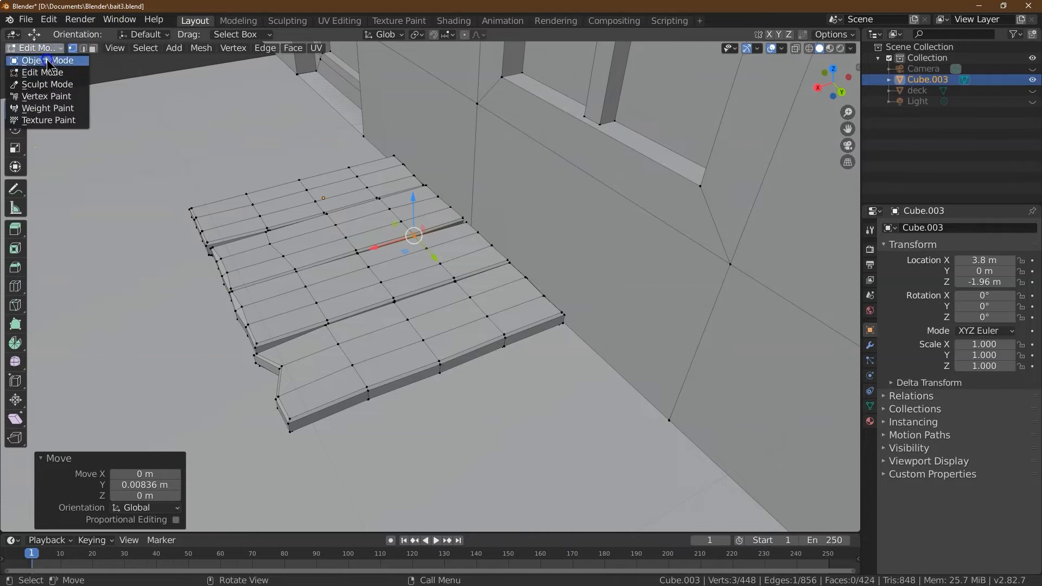
click(48, 61)
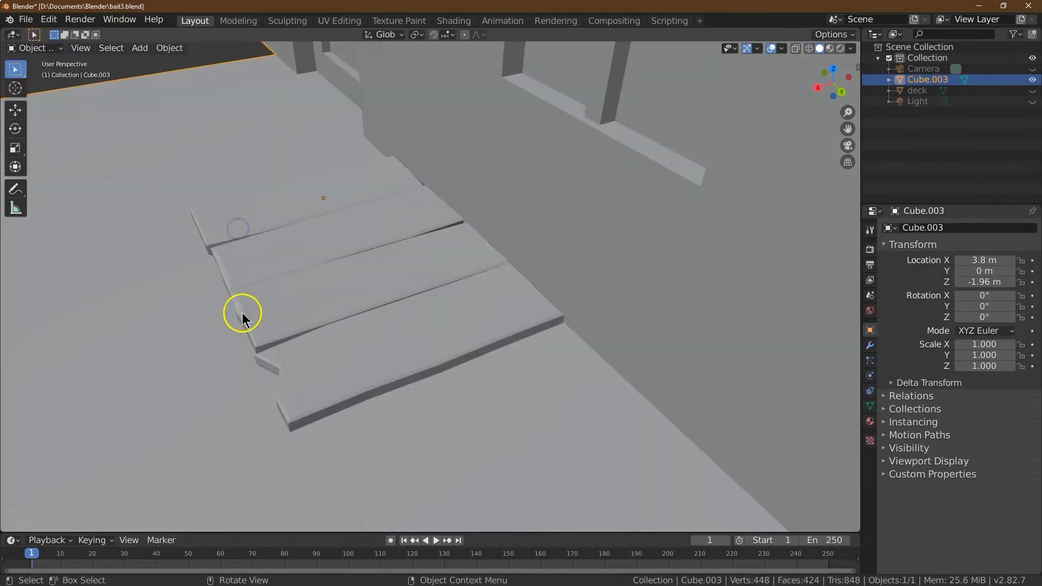
Step: Unhide the deck object beneath the planks
drag(847, 129, 255, 163)
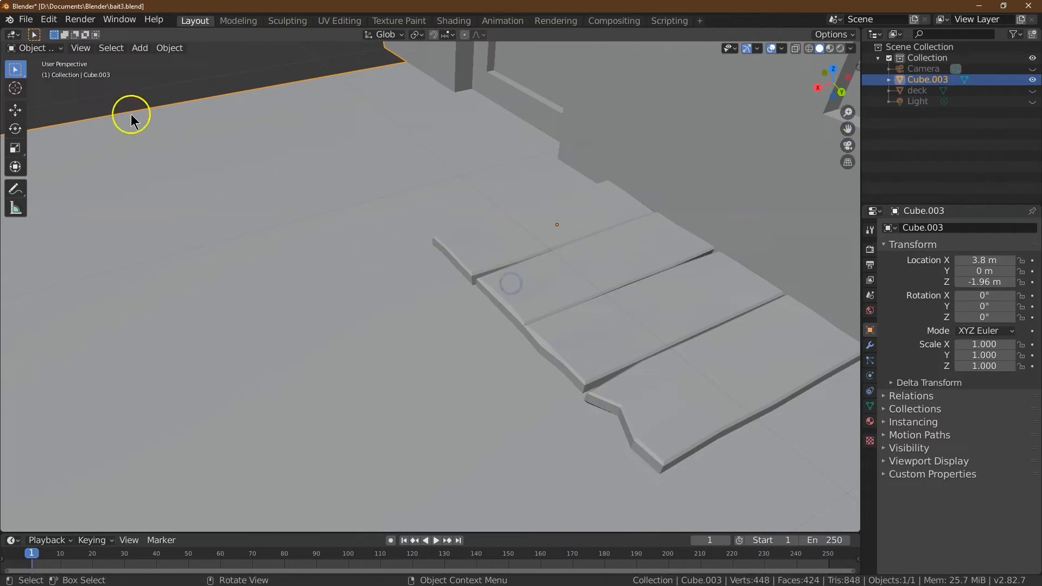
click(1033, 90)
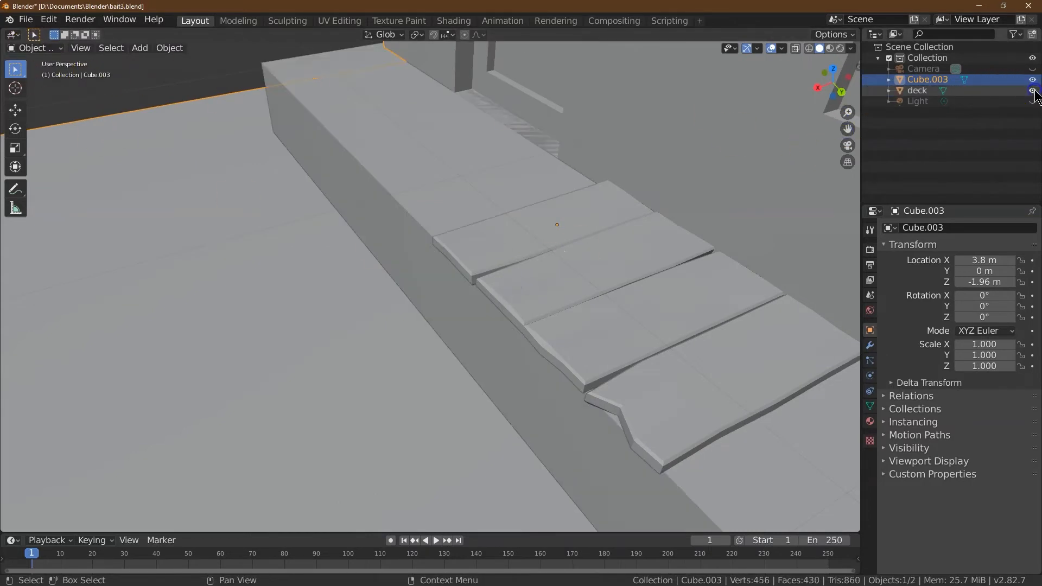
drag(848, 112, 857, 220)
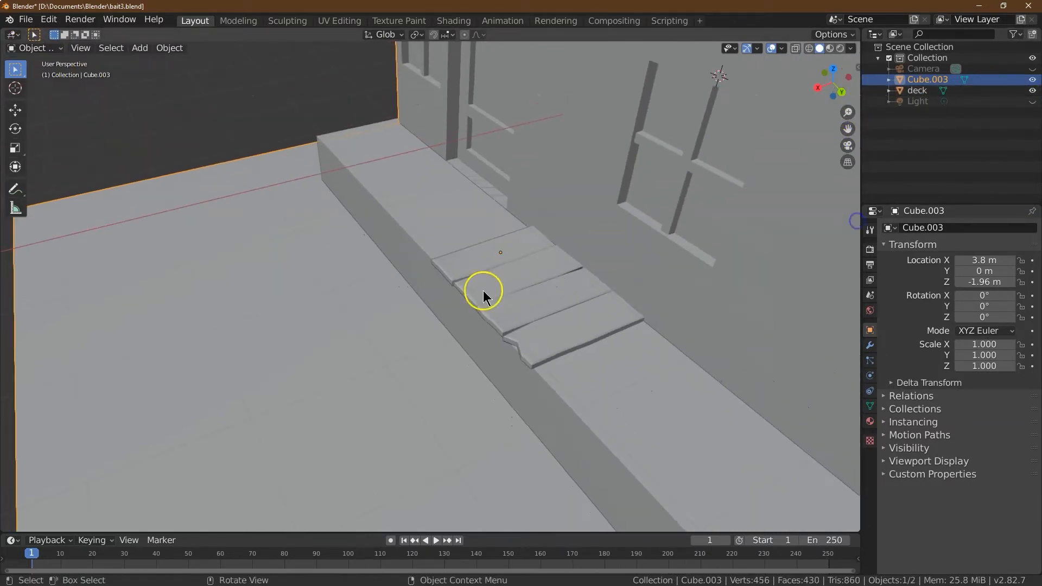
click(527, 297)
click(513, 344)
scroll(508, 334, down, 6)
click(462, 280)
drag(462, 280, 479, 291)
scroll(480, 291, up, 3)
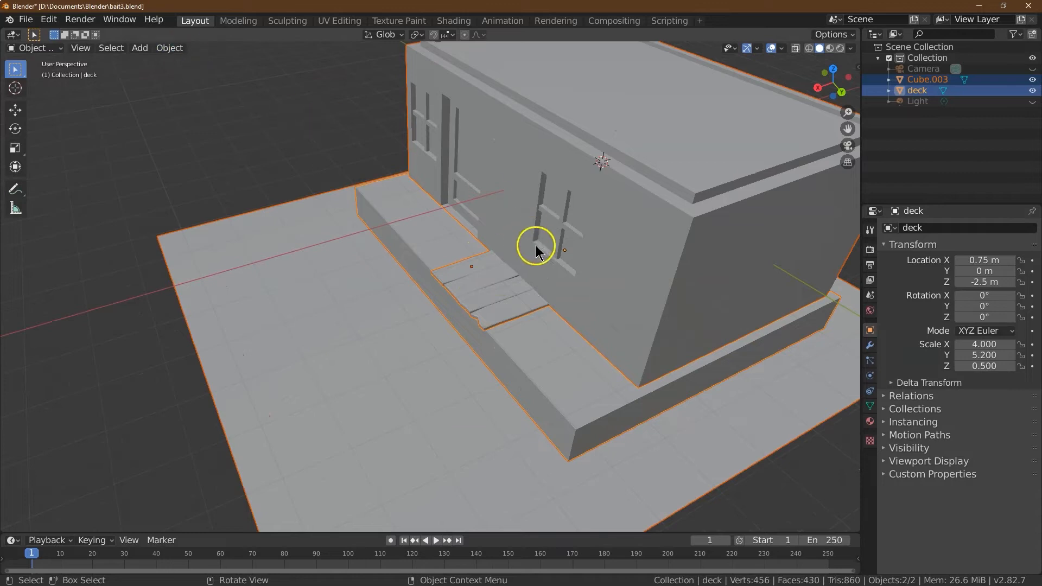
click(496, 296)
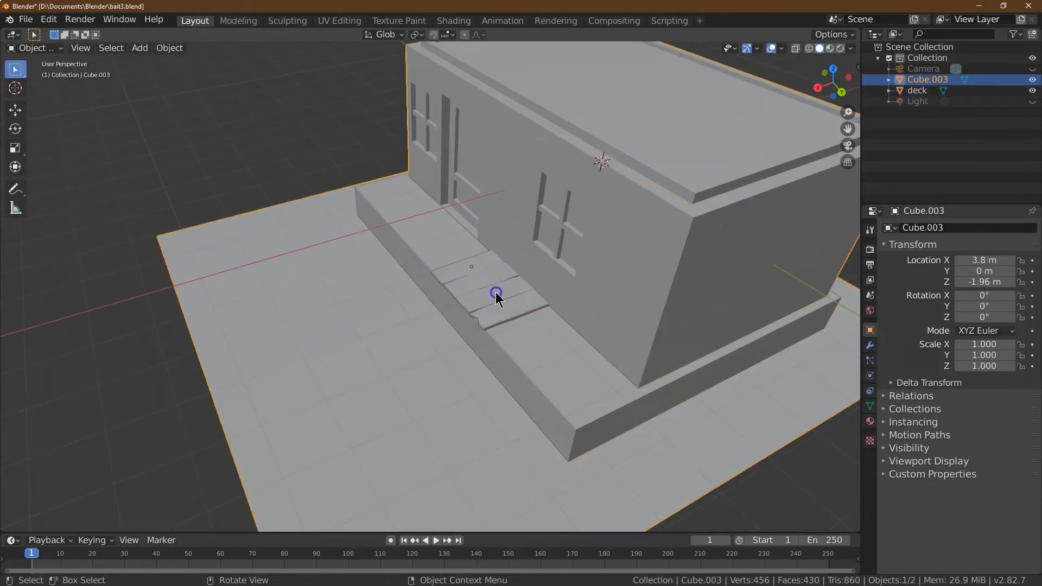
click(922, 90)
click(509, 307)
click(492, 309)
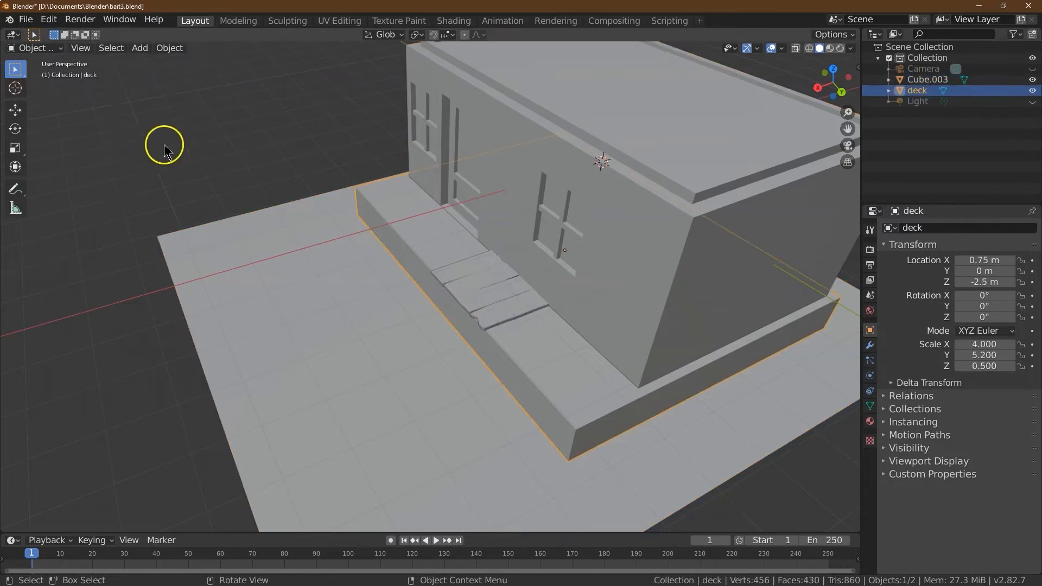
click(54, 49)
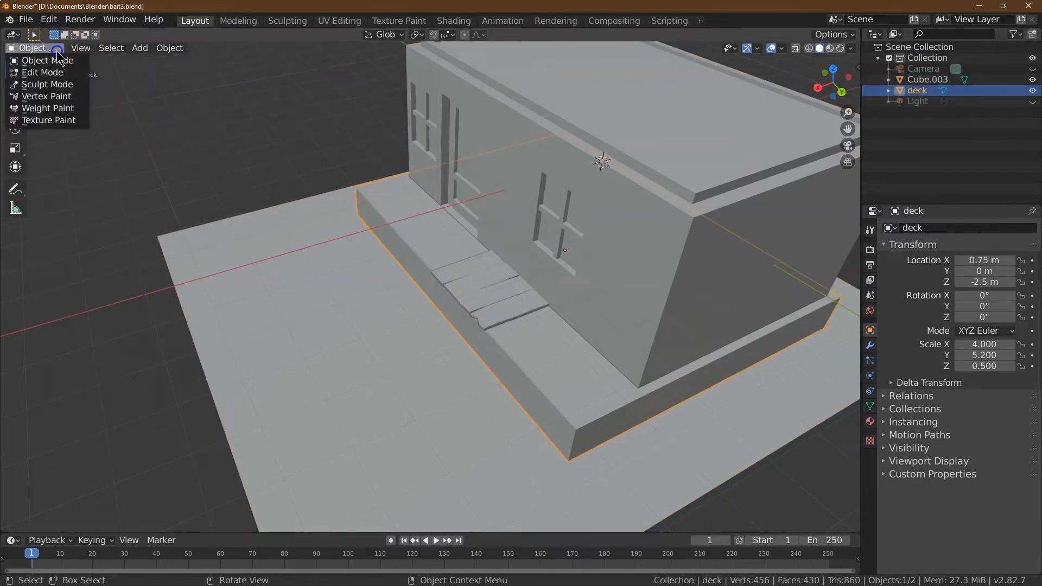
click(38, 70)
click(540, 307)
click(35, 48)
click(38, 58)
Step: Enter Edit Mode on the building mesh and box-select the deck planks from the top view with X-ray on
click(491, 259)
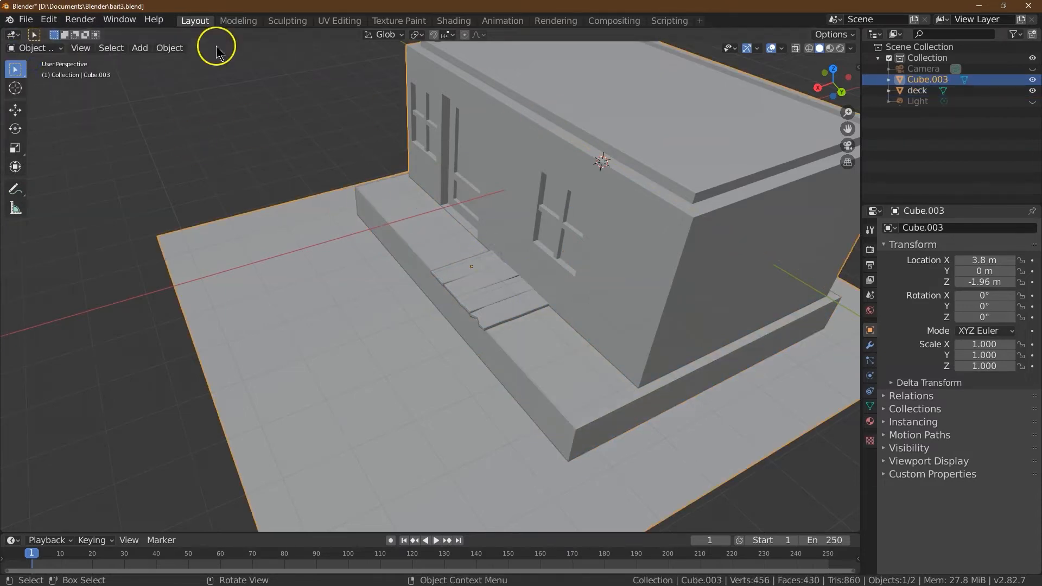
click(35, 48)
click(38, 70)
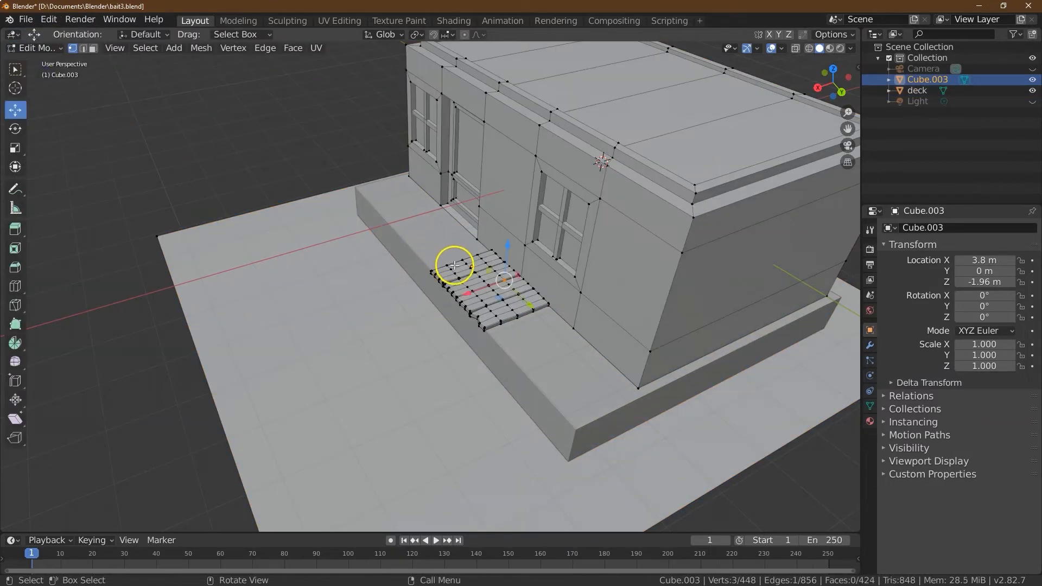
drag(830, 71, 832, 71)
click(832, 72)
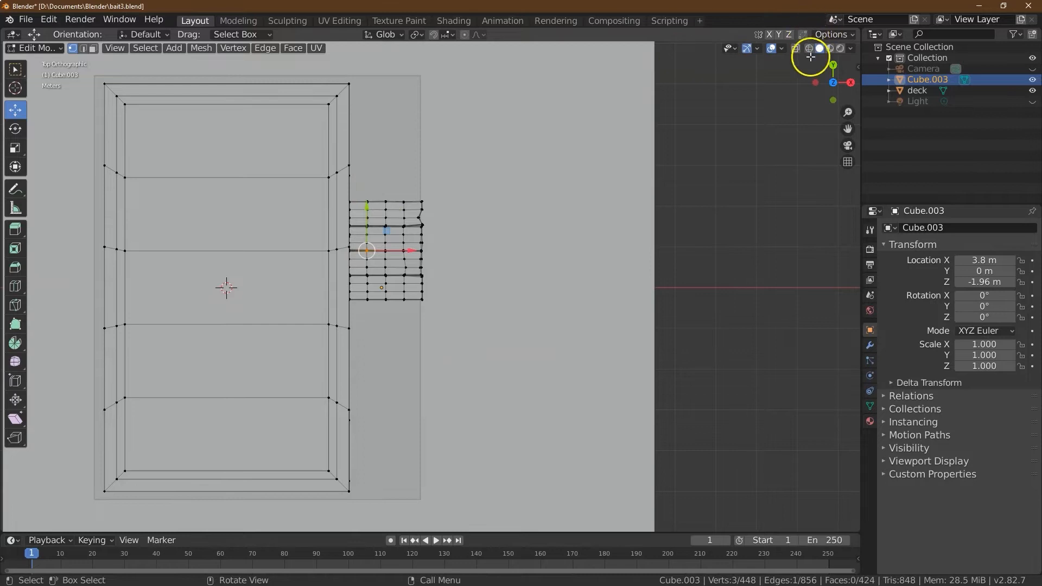
click(795, 48)
drag(358, 189, 440, 334)
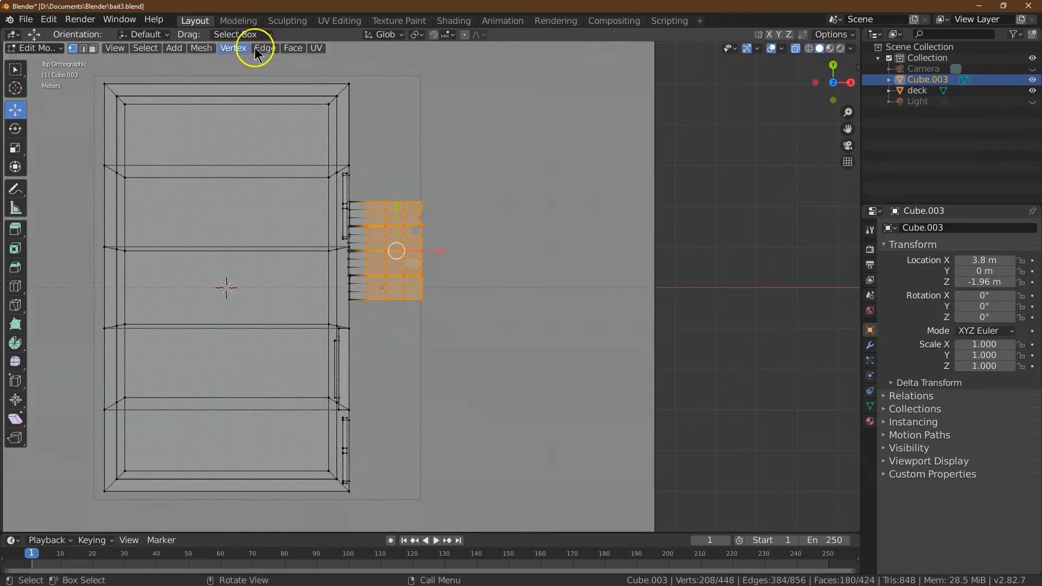
Step: Grow the selection twice to include all the planks' geometry and separate it from the building into a new object
click(145, 48)
mouse_move(295, 194)
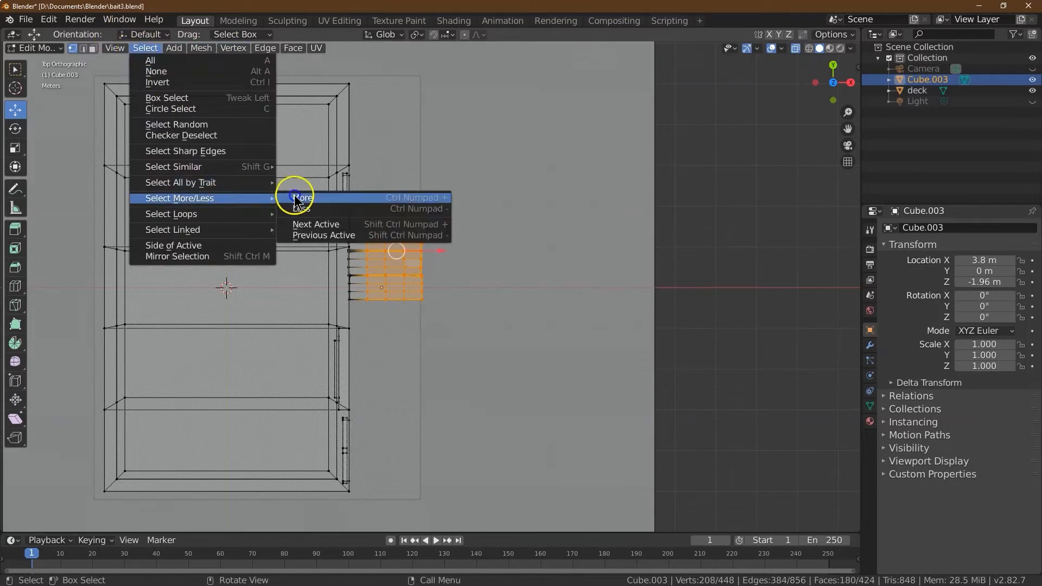
click(358, 200)
drag(833, 93, 814, 82)
click(145, 48)
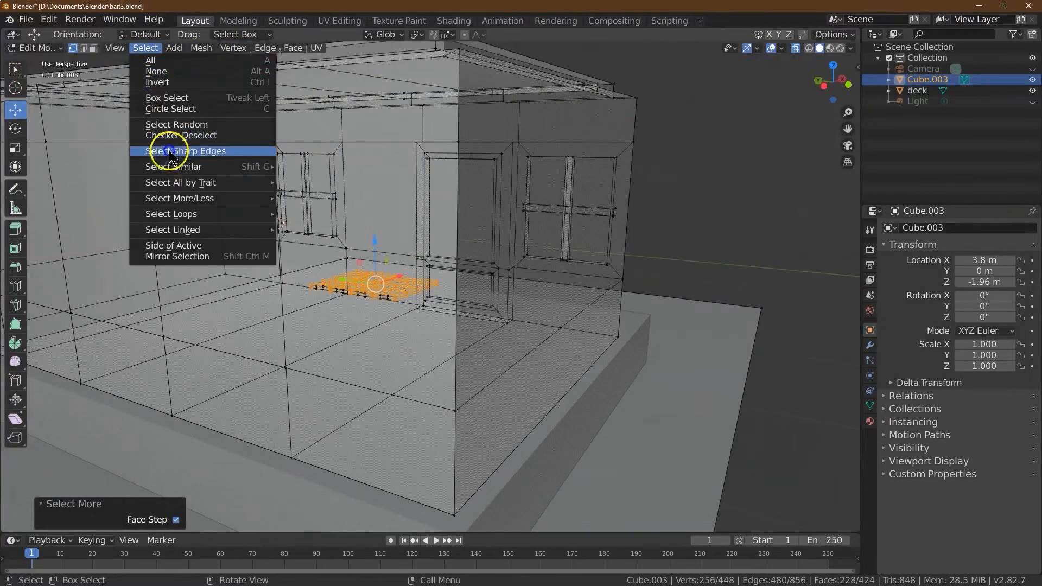
click(300, 196)
click(201, 48)
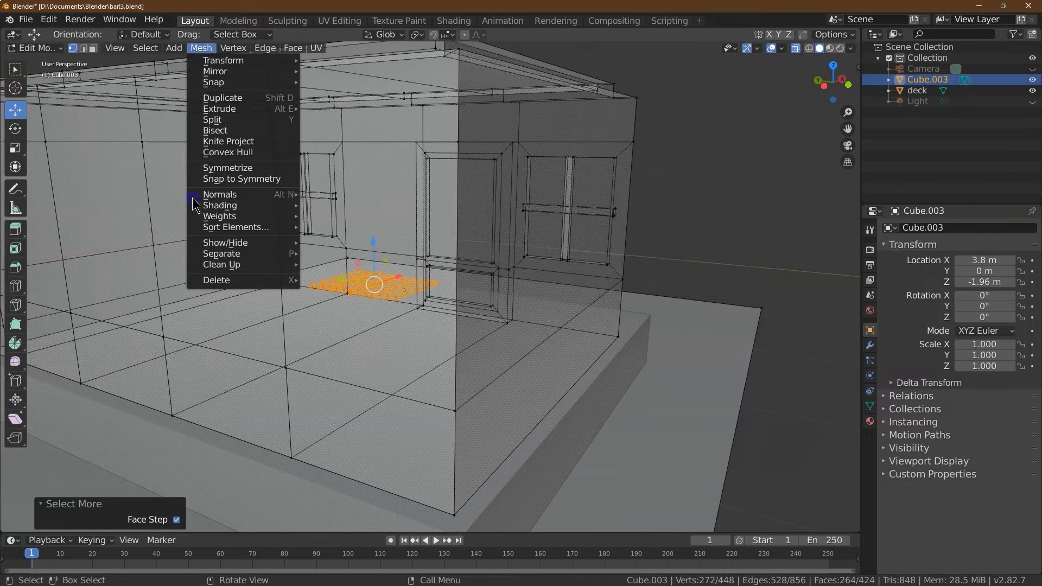
mouse_move(227, 257)
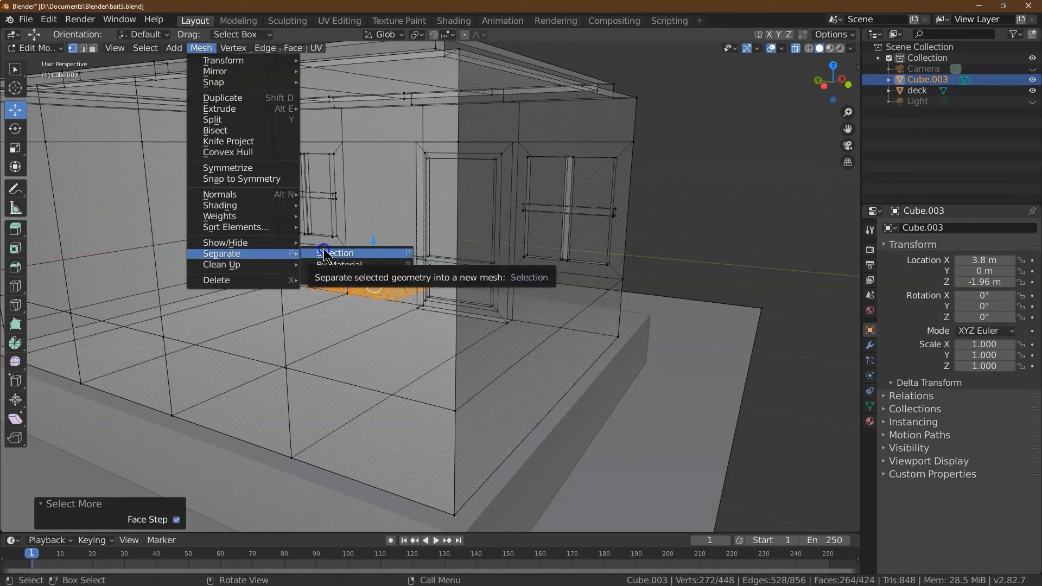
click(334, 253)
Step: Return to Object Mode with nothing selected and turn the view towards the planks at the front of the building
click(32, 47)
click(41, 74)
click(35, 49)
click(37, 64)
click(675, 220)
drag(831, 89, 353, 134)
click(32, 48)
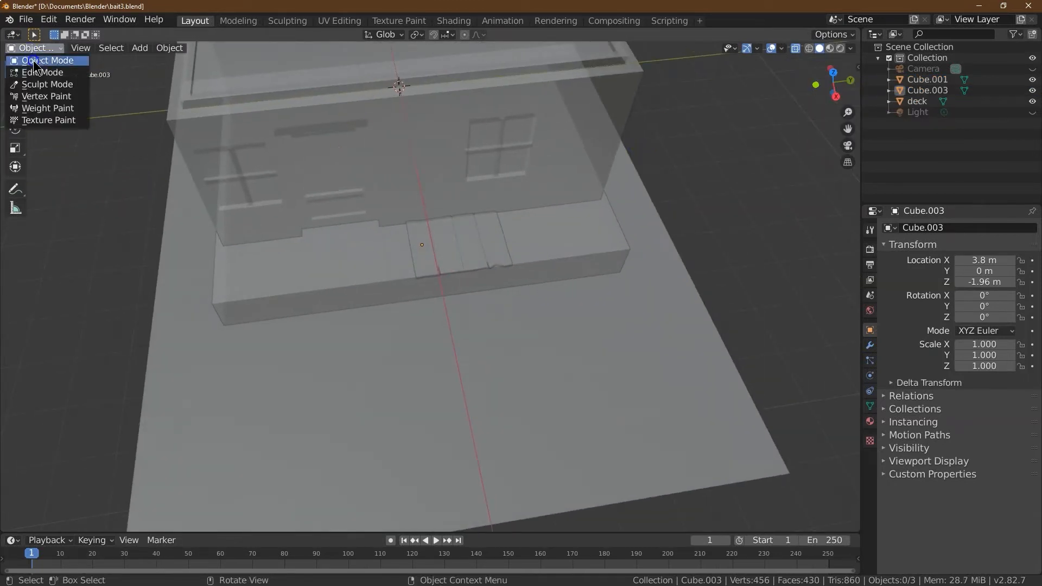
Step: Select the separated planks, turn X-ray off and move the planks about 0.6 m along Y
click(453, 243)
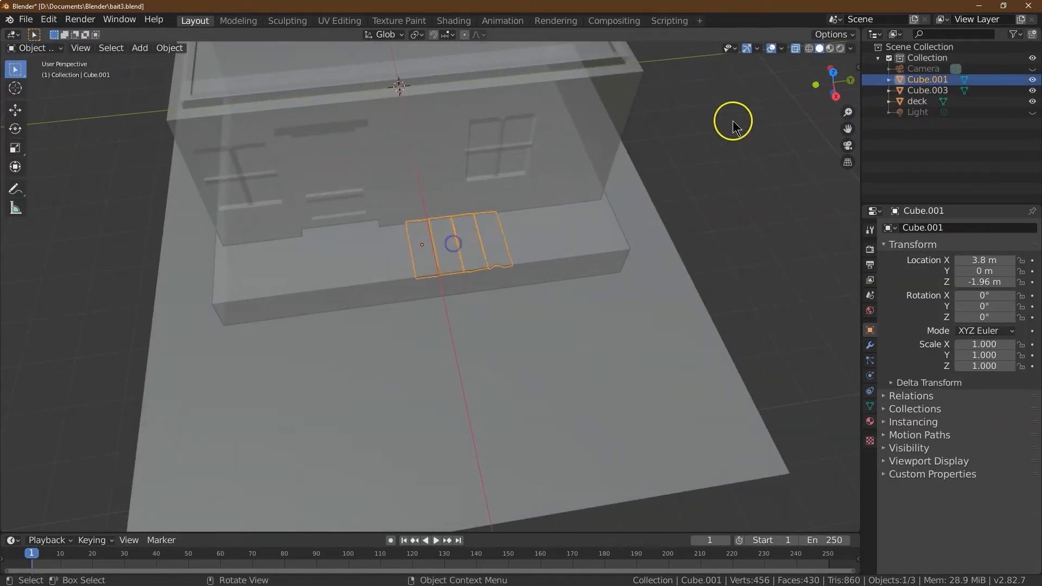
click(796, 49)
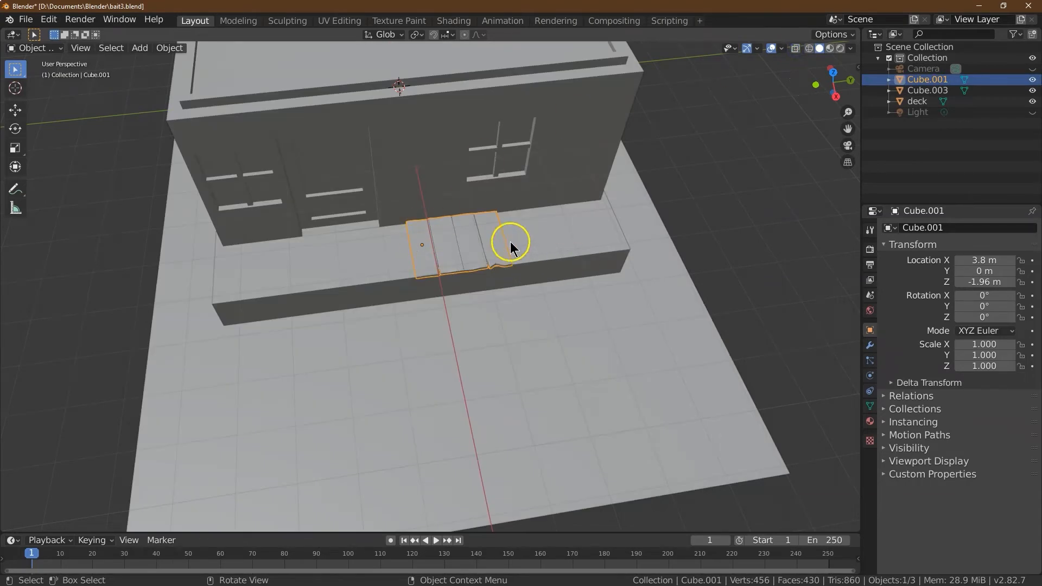
click(14, 111)
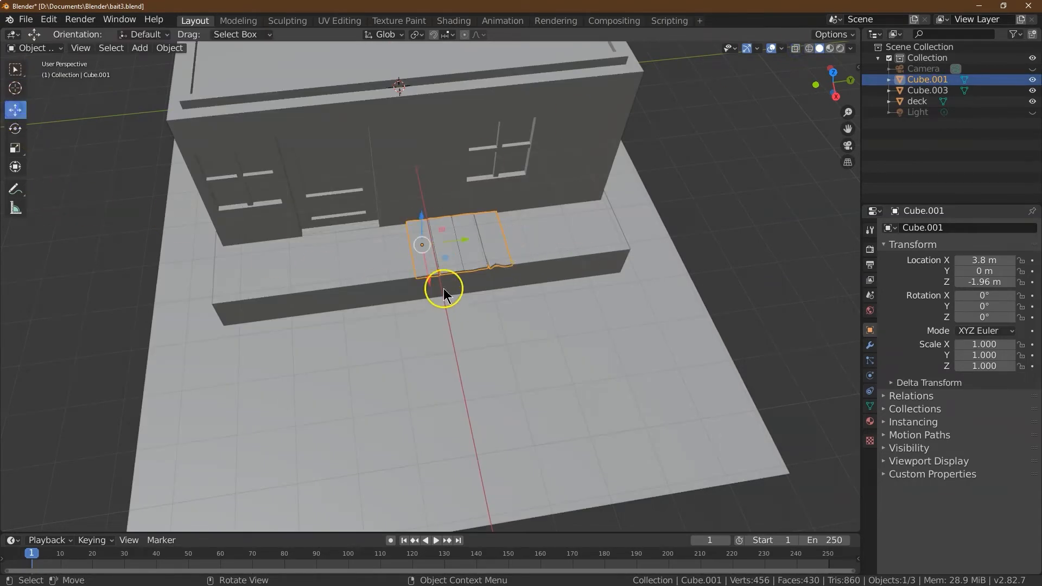
drag(463, 237, 489, 240)
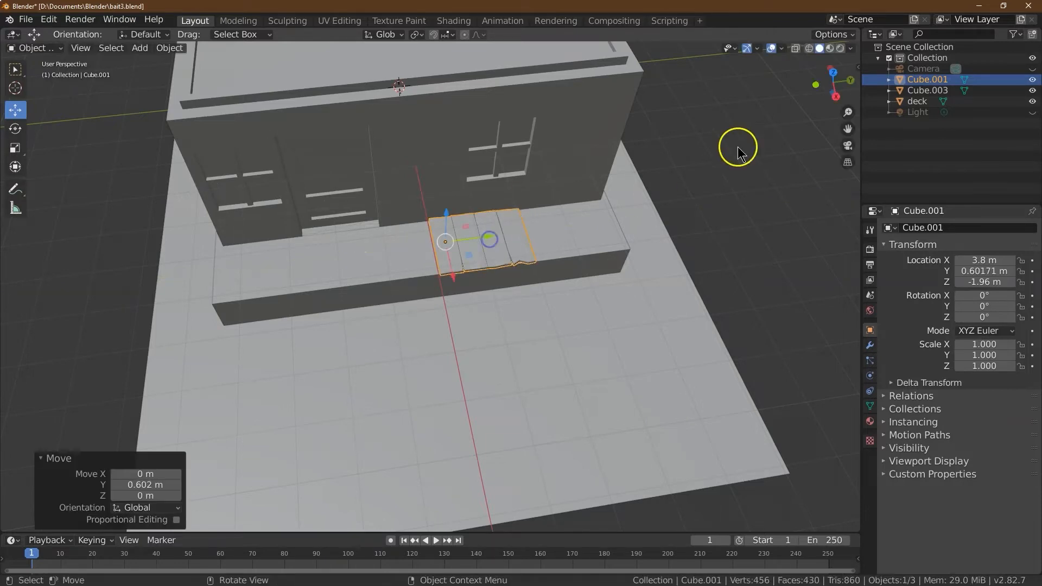
click(834, 76)
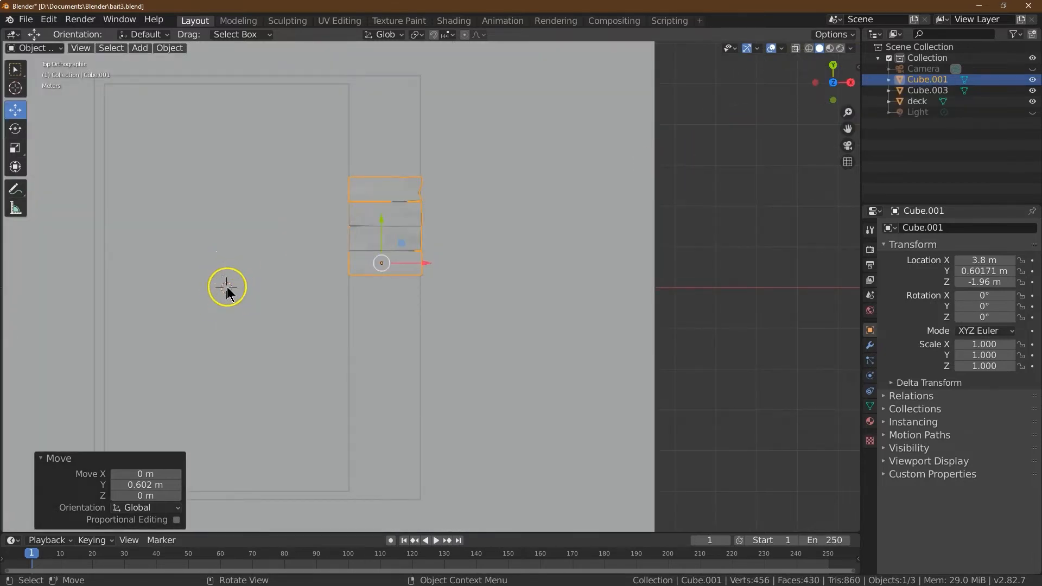
click(421, 264)
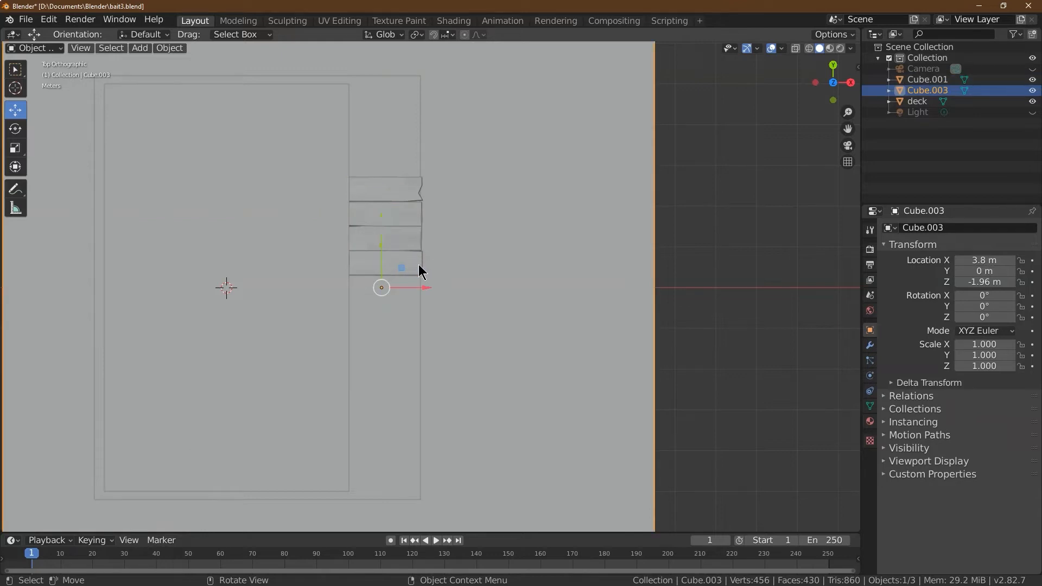
middle_drag(719, 74, 827, 539)
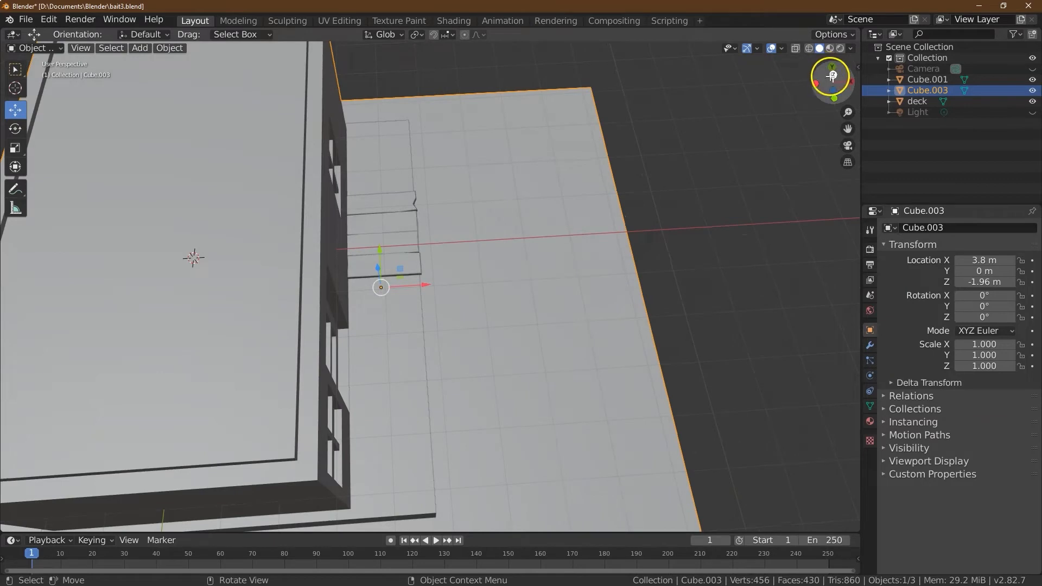
click(832, 76)
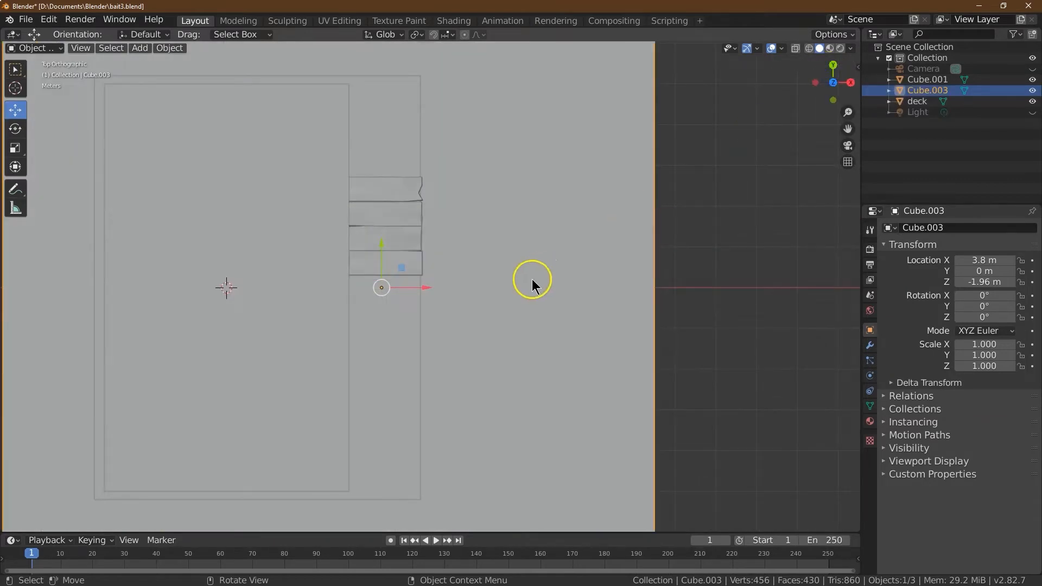
drag(422, 288, 400, 289)
click(49, 19)
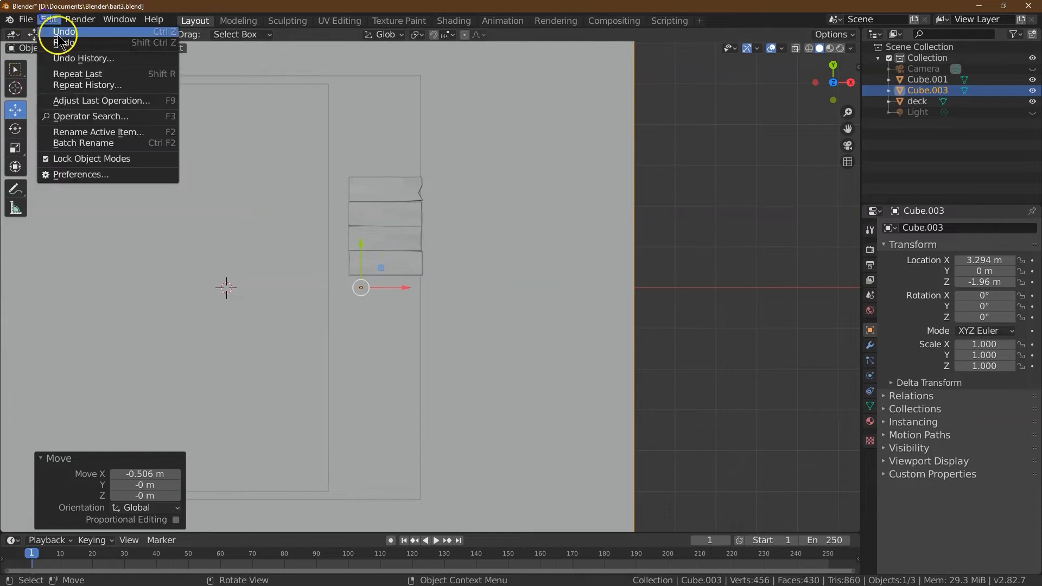
click(81, 31)
Step: Select the planks object, move it away from the deck and set its X and Y location to 0 m
click(393, 209)
drag(428, 264, 279, 249)
click(977, 262)
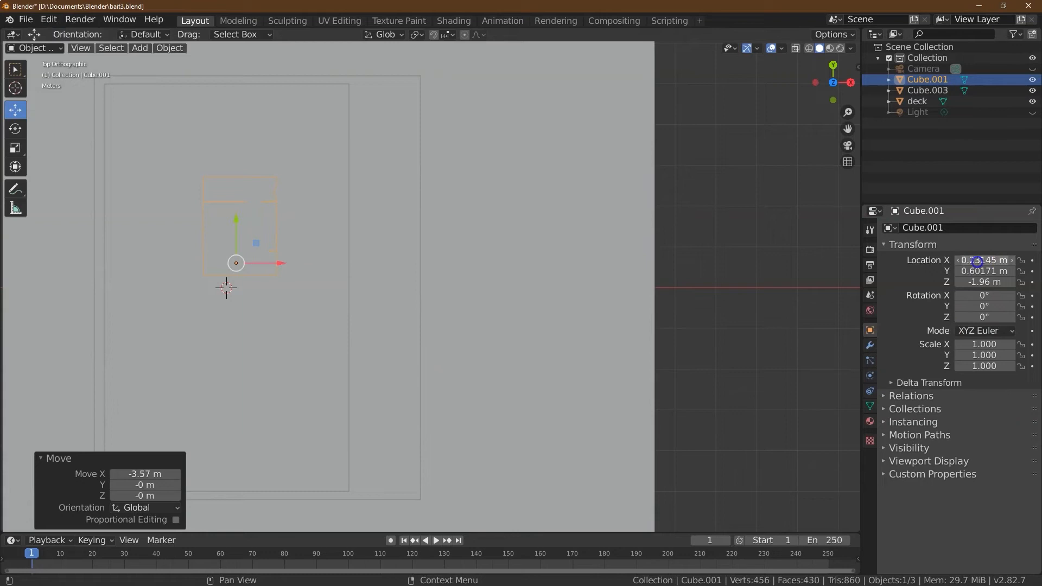
text(0)
key(Tab)
key(Tab)
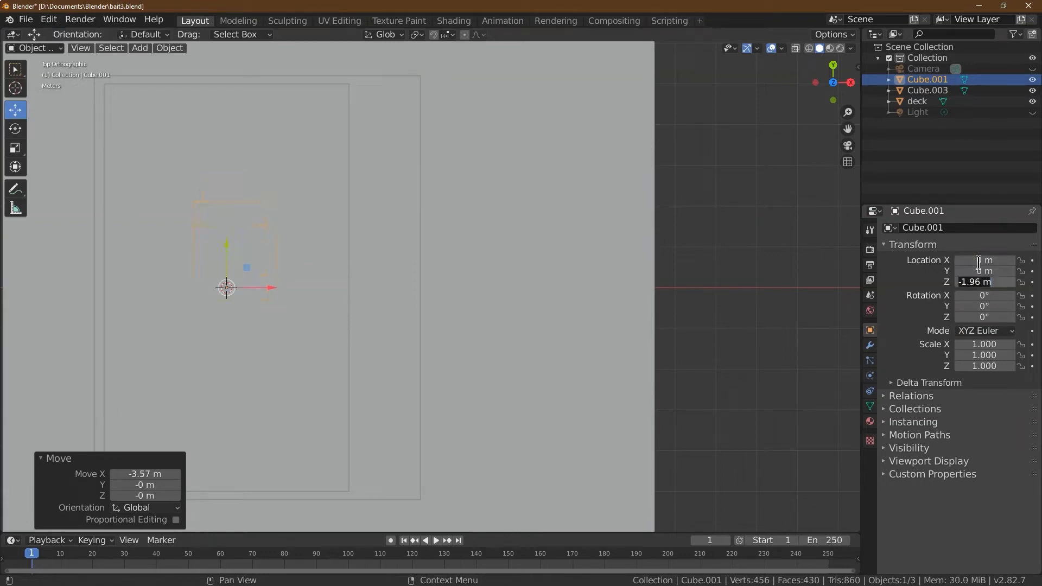
Step: Move the plank object along Y to about 0.302 m so its lower edge aligns with the 3D cursor
click(235, 261)
mouse_move(226, 251)
mouse_down()
mouse_move(226, 224)
mouse_move(220, 231)
mouse_up()
drag(847, 127, 77, 267)
drag(355, 131, 355, 132)
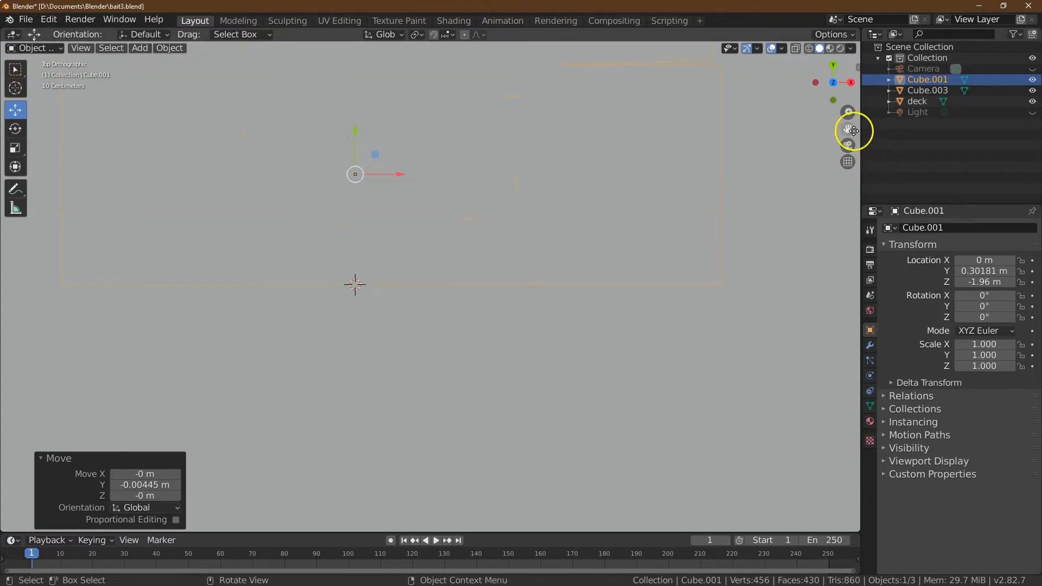
Step: Apply the plank object's scale and set its origin to the 3D cursor
click(170, 51)
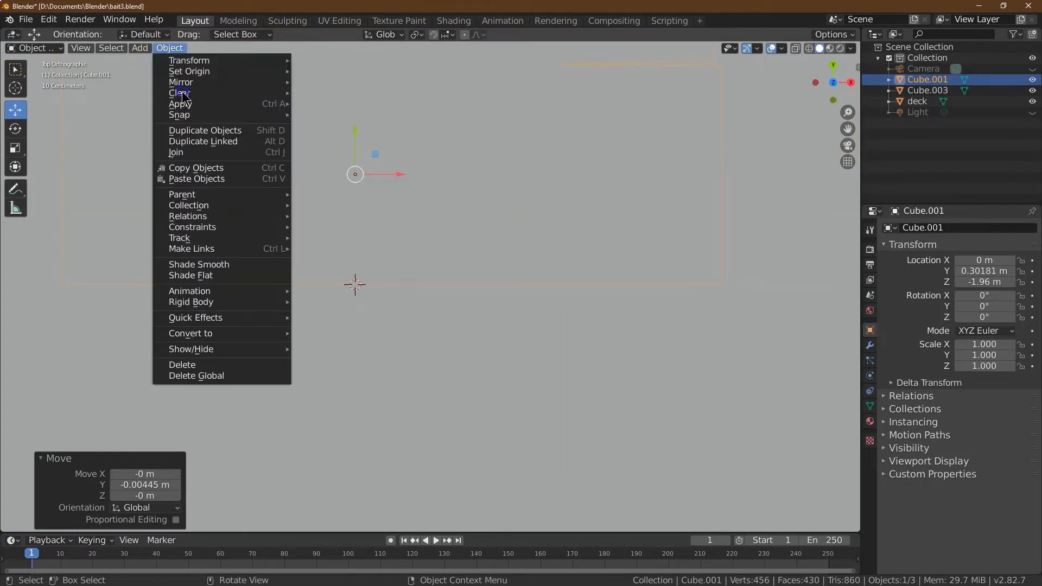
mouse_move(217, 103)
click(353, 125)
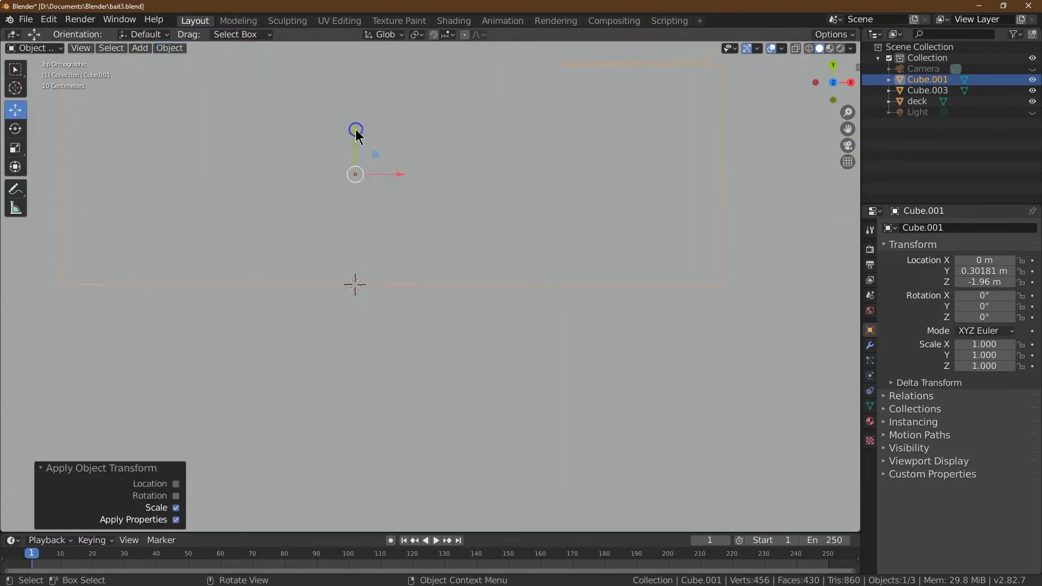
click(169, 48)
mouse_move(198, 78)
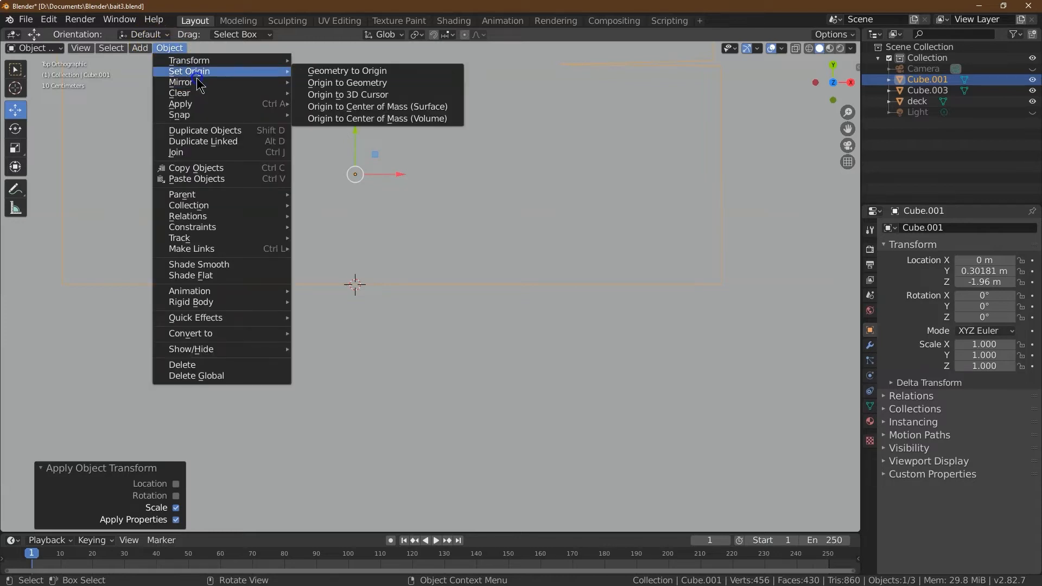
click(314, 93)
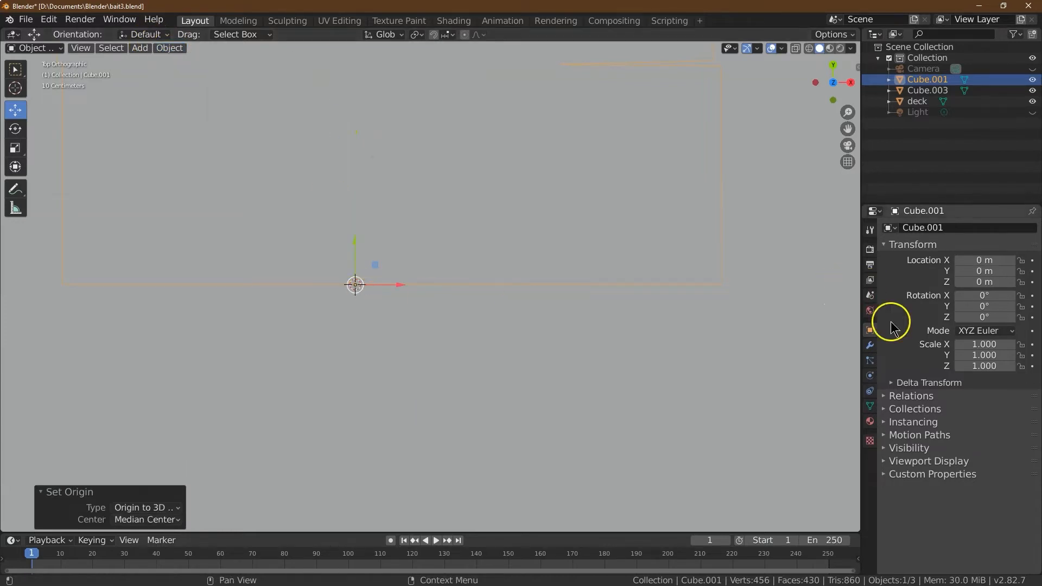
Step: Rename the plank object wood and add an Array modifier to it
click(957, 232)
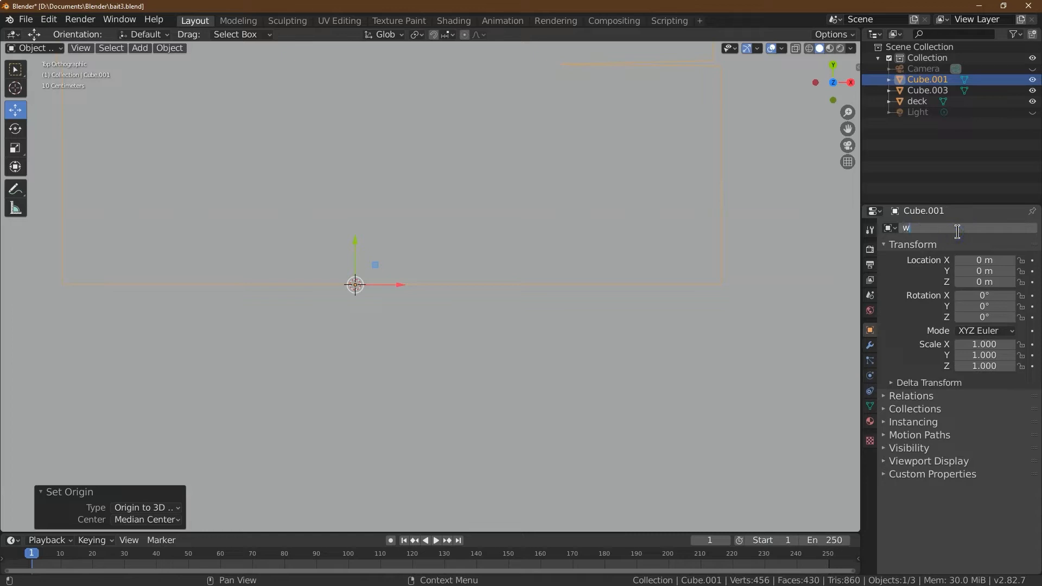
key(Return)
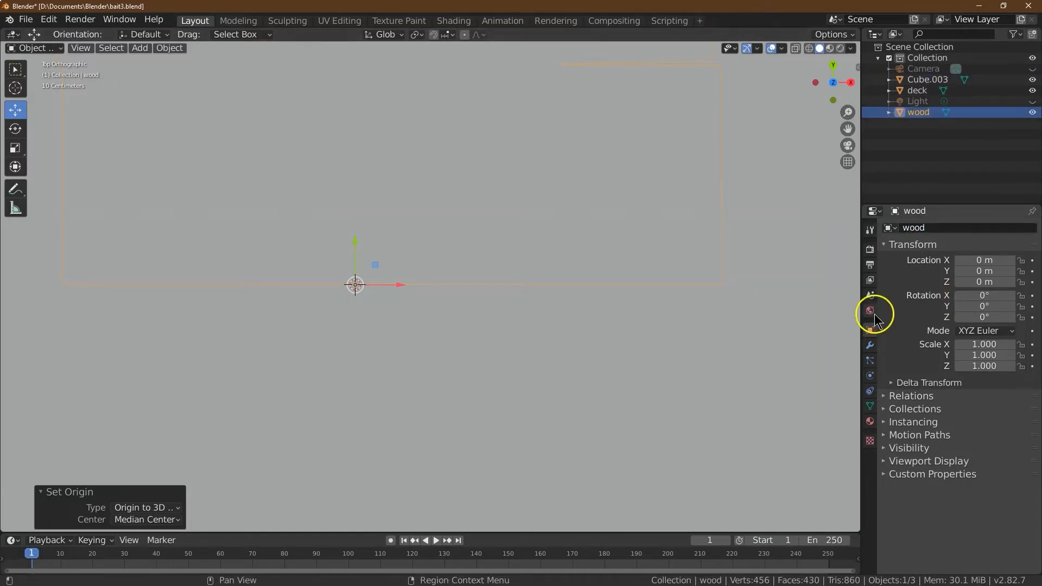
click(870, 346)
click(933, 228)
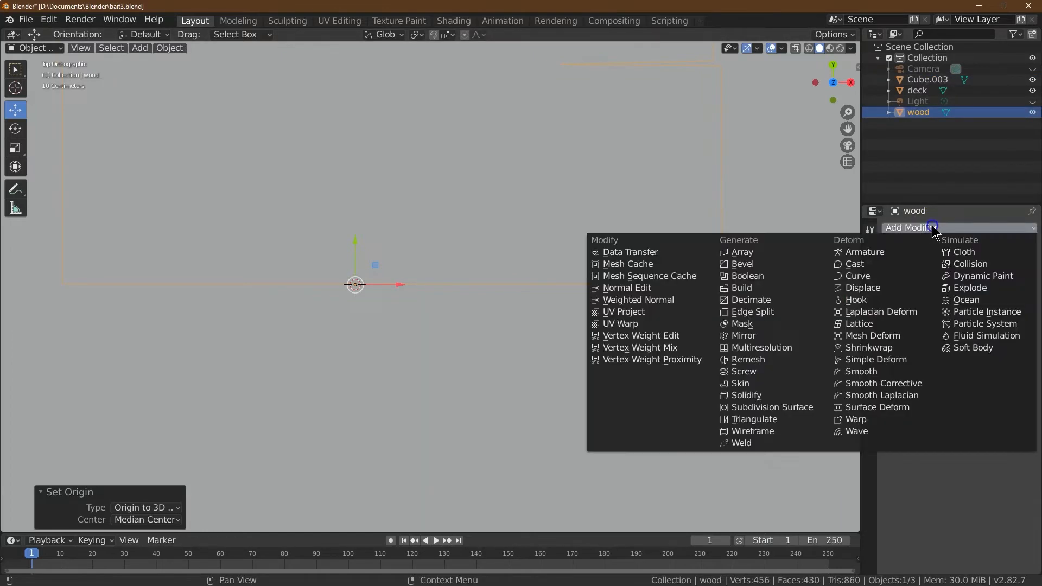
click(793, 252)
scroll(821, 235, down, 8)
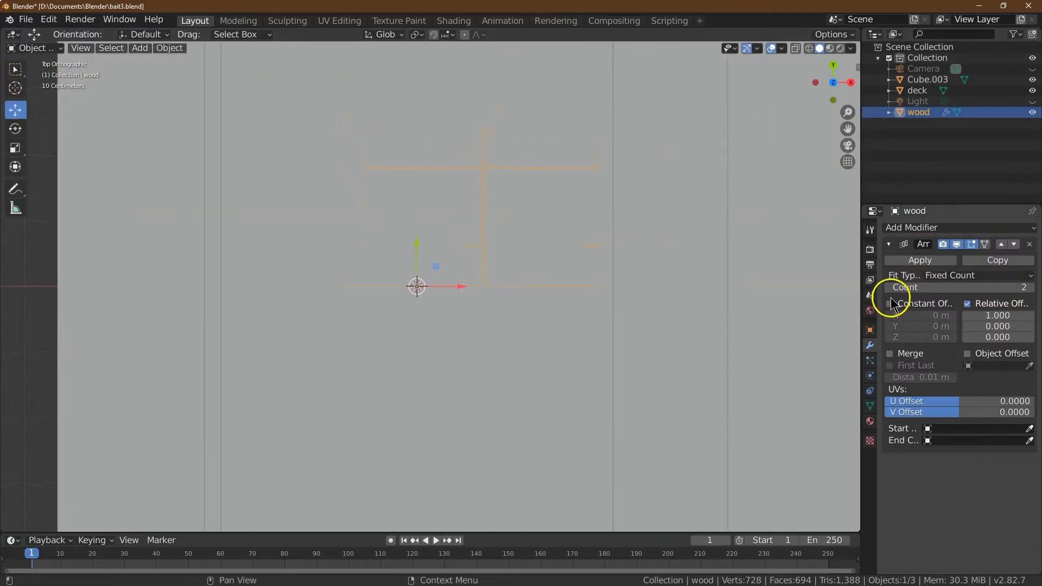
Step: Set the array's relative offset to 0 in X and 1 in Y, and its count to 3
click(998, 315)
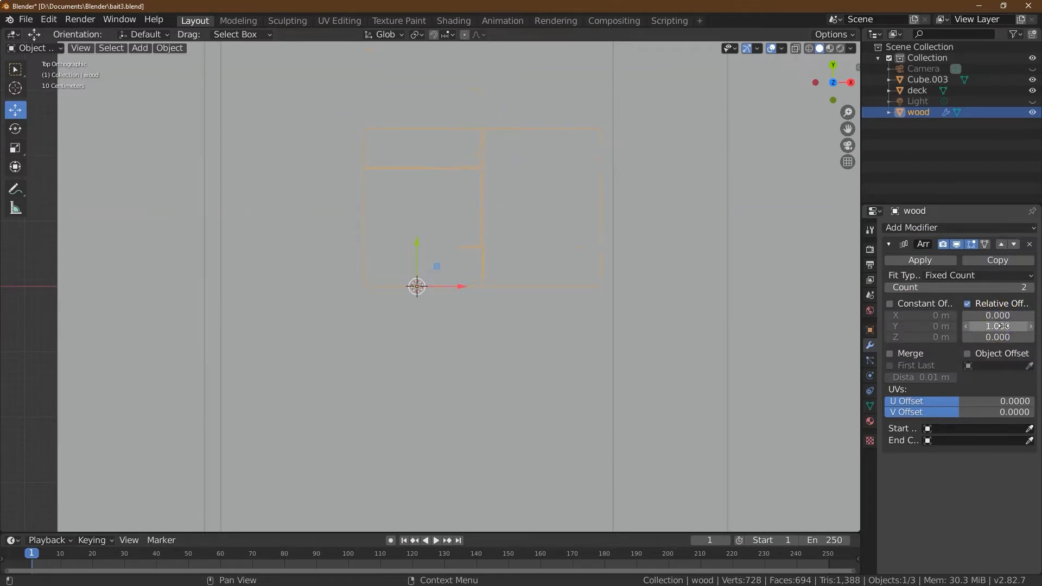
scroll(843, 127, down, 4)
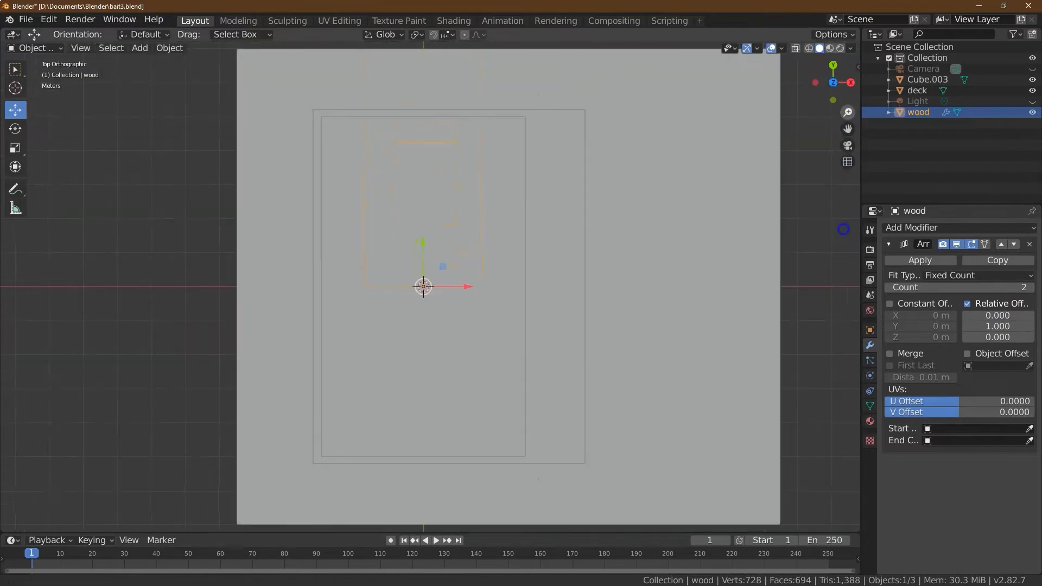
click(1030, 287)
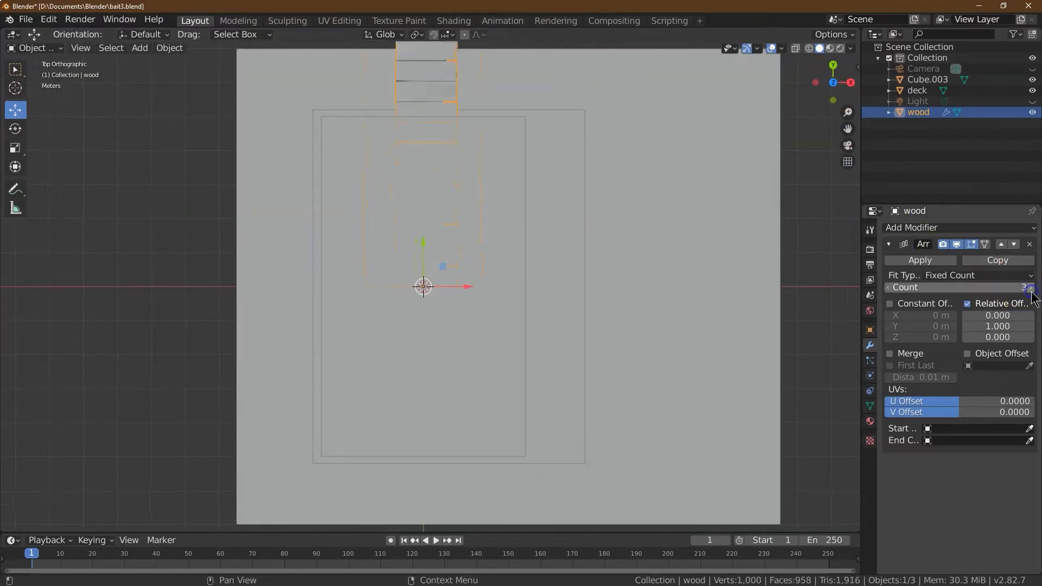
Step: Place the plank row over the front of the deck at X 3.8 m and Y about -5.08 m, and raise the array count to 5
scroll(860, 121, down, 2)
drag(428, 242, 410, 359)
click(1030, 288)
click(1031, 288)
drag(453, 392, 544, 410)
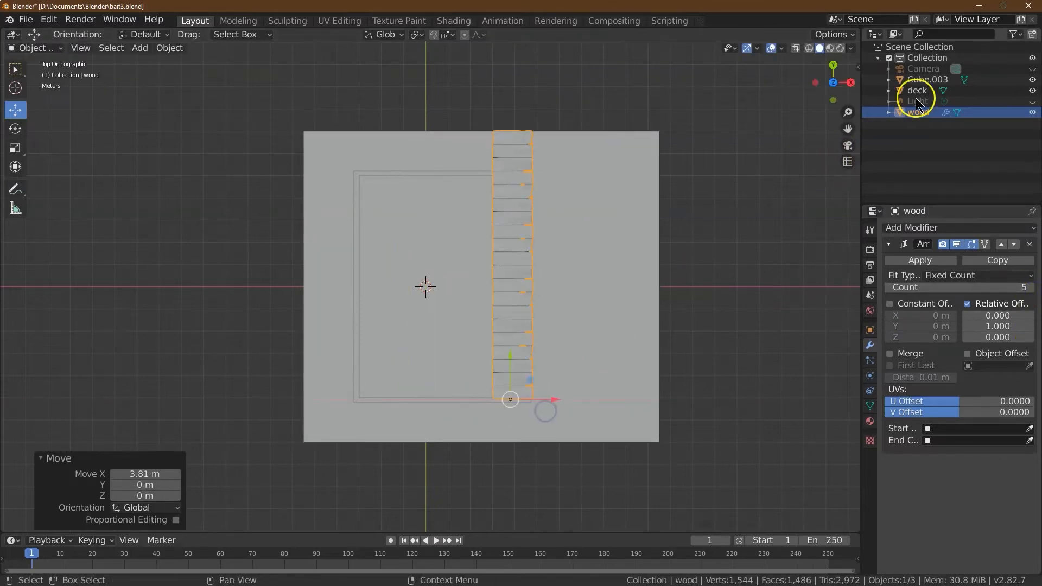
click(870, 330)
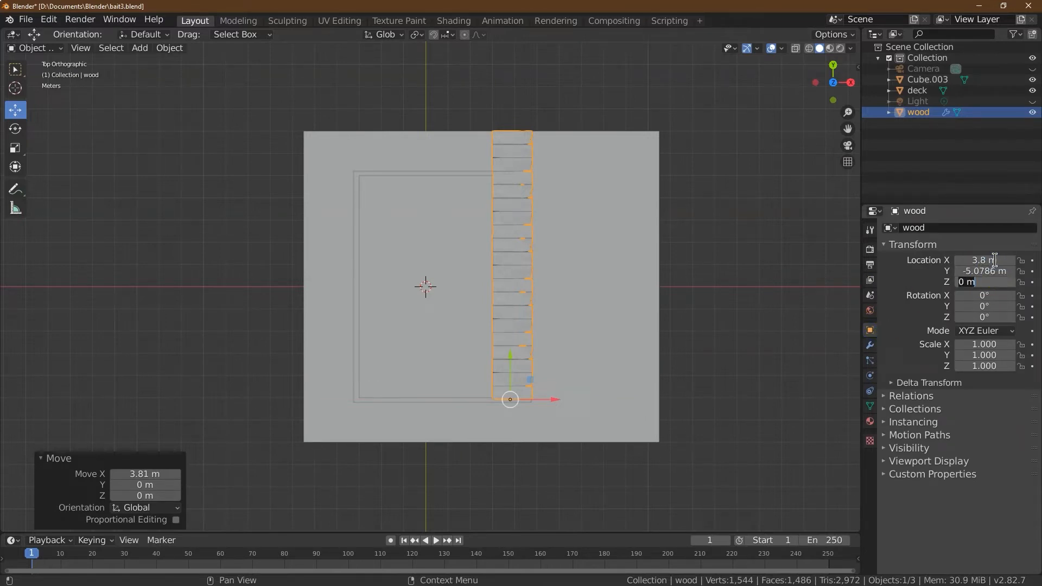
Step: Examine from several sides and from above how the plank row sits on the deck
click(851, 82)
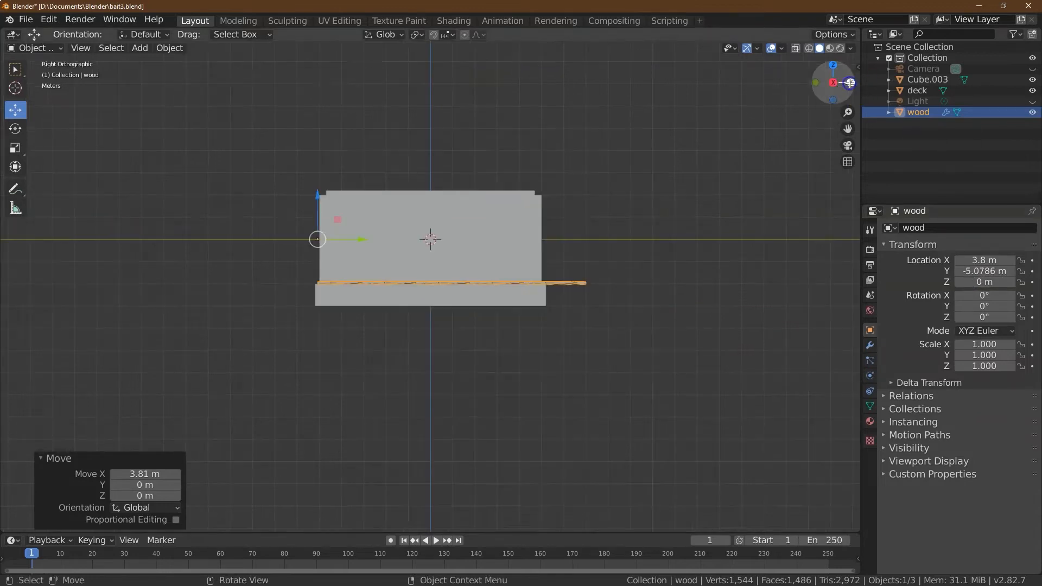
drag(858, 92, 20, 127)
click(833, 66)
drag(834, 76, 66, 471)
click(833, 101)
click(810, 87)
click(816, 83)
drag(819, 84, 627, 147)
click(419, 358)
click(832, 66)
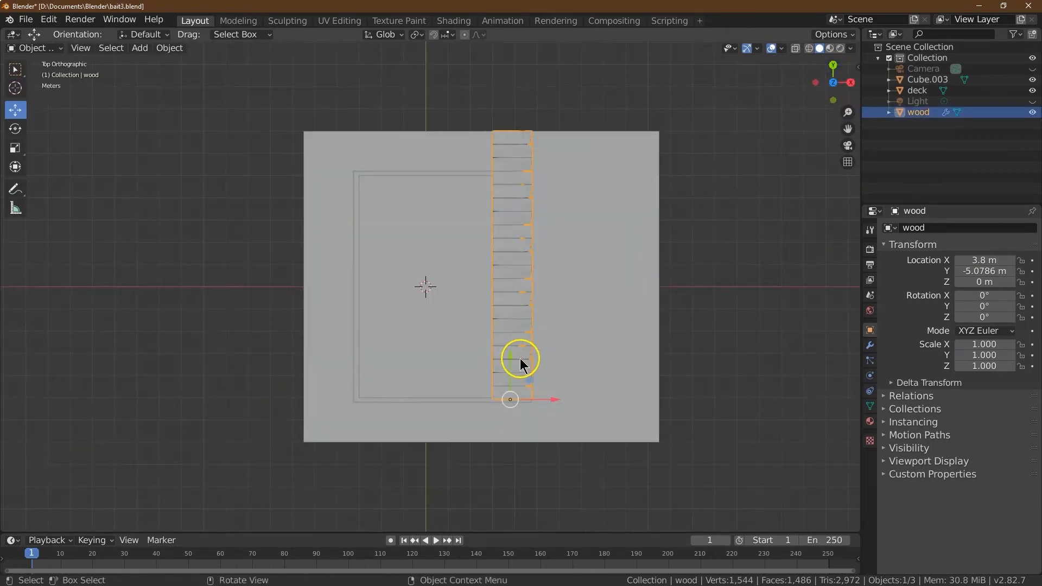
Step: Shift the plank row along Y by about -0.195 m and check its far end against the deck
drag(511, 358, 511, 363)
drag(834, 82, 725, 452)
drag(847, 112, 40, 44)
drag(848, 130, 344, 132)
drag(832, 83, 116, 213)
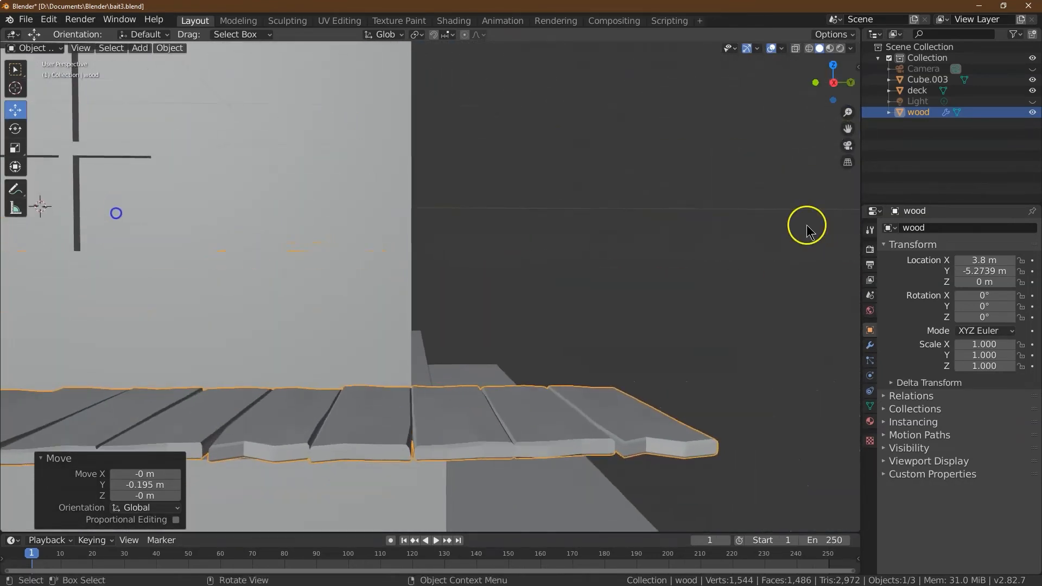
click(460, 431)
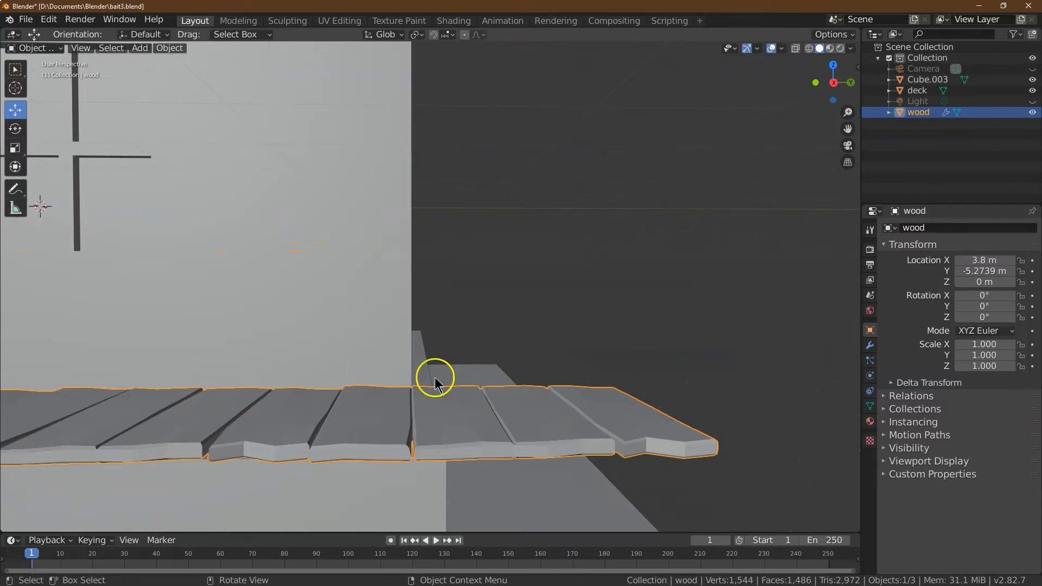
Step: Compare array counts of 4 and 5 for the planks and keep the count at 4
click(870, 346)
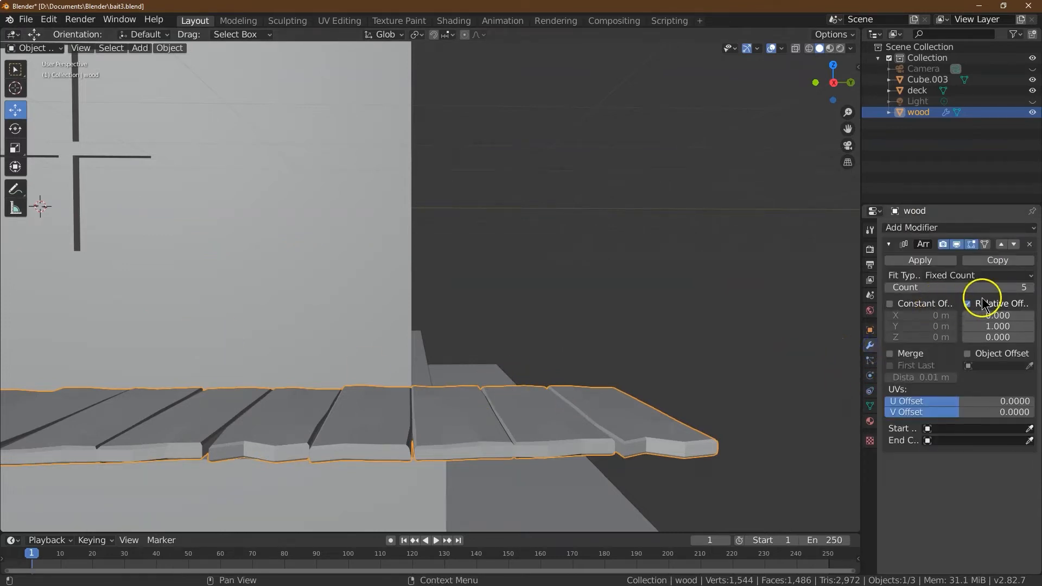
click(889, 288)
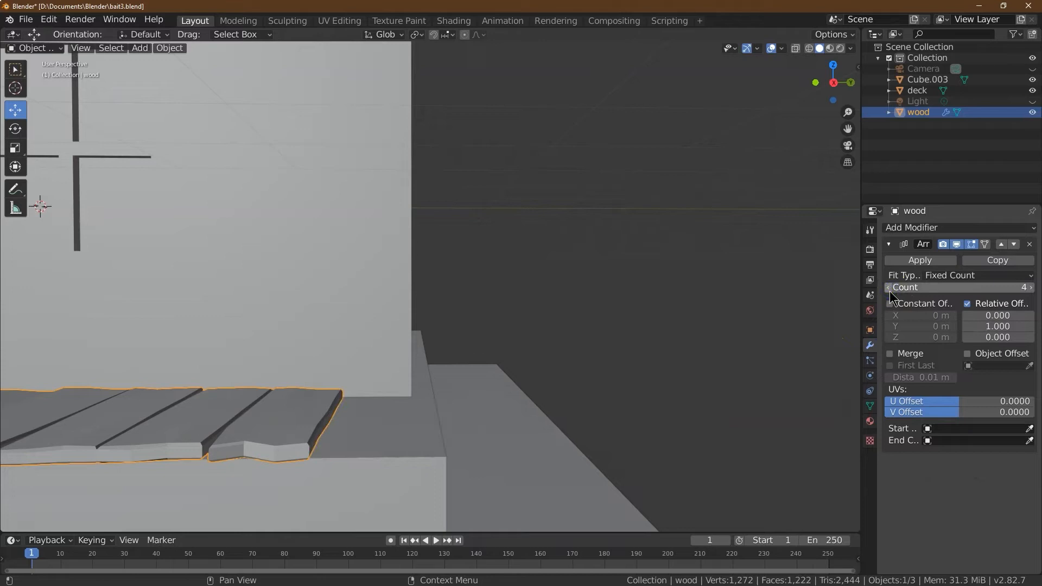
click(1030, 288)
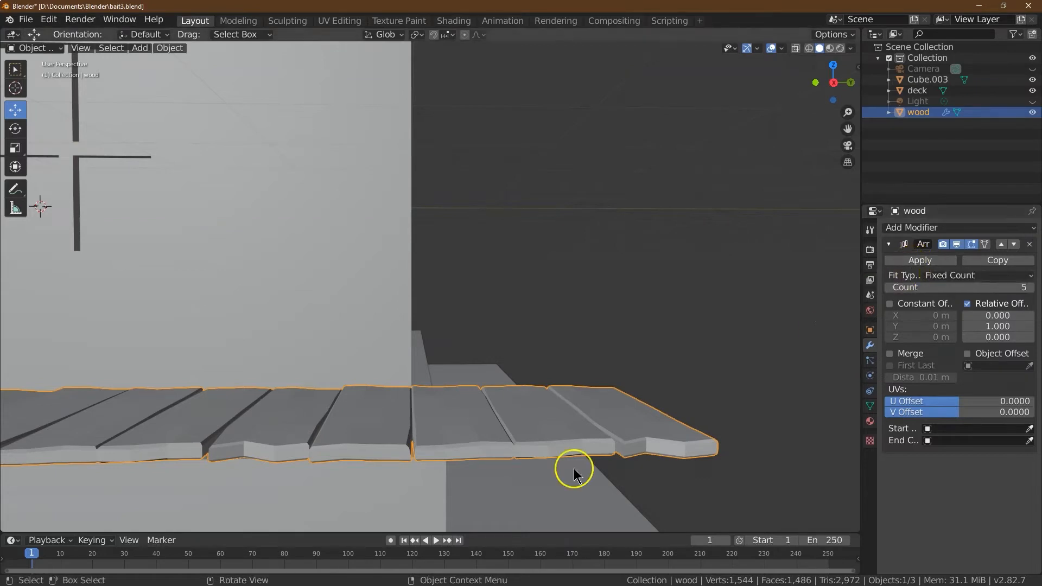
click(889, 288)
Step: Stretch the plank row along the deck by adjusting its Y scale until it reaches 1.09
drag(827, 92, 809, 272)
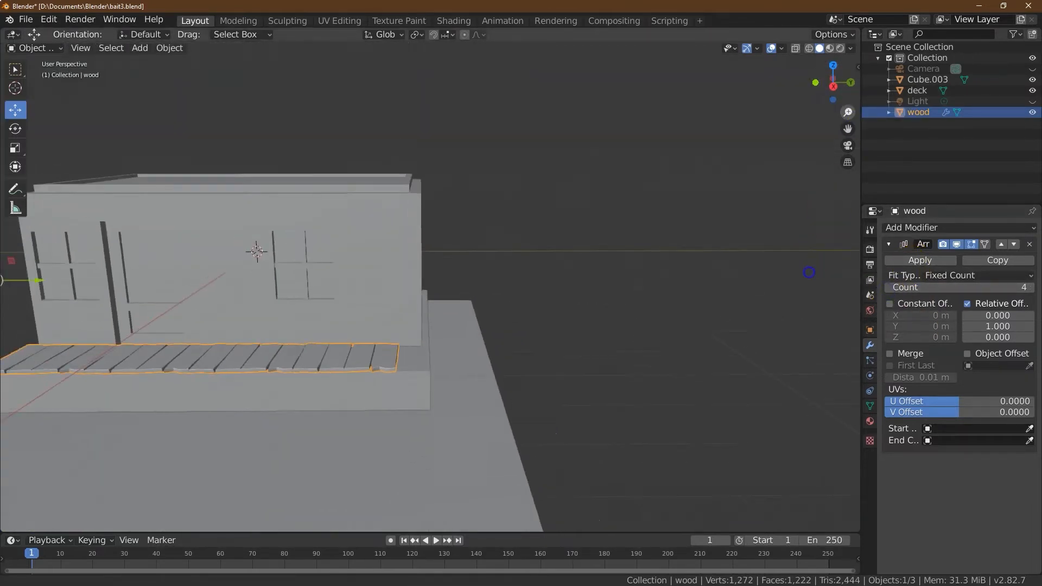
drag(847, 128, 245, 132)
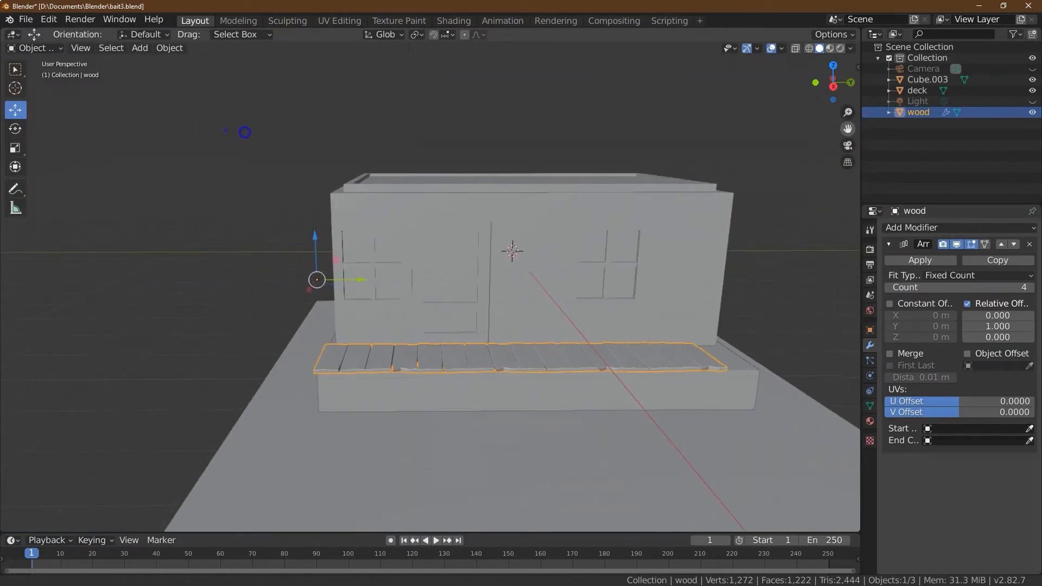
click(870, 331)
text(.1)
key(Return)
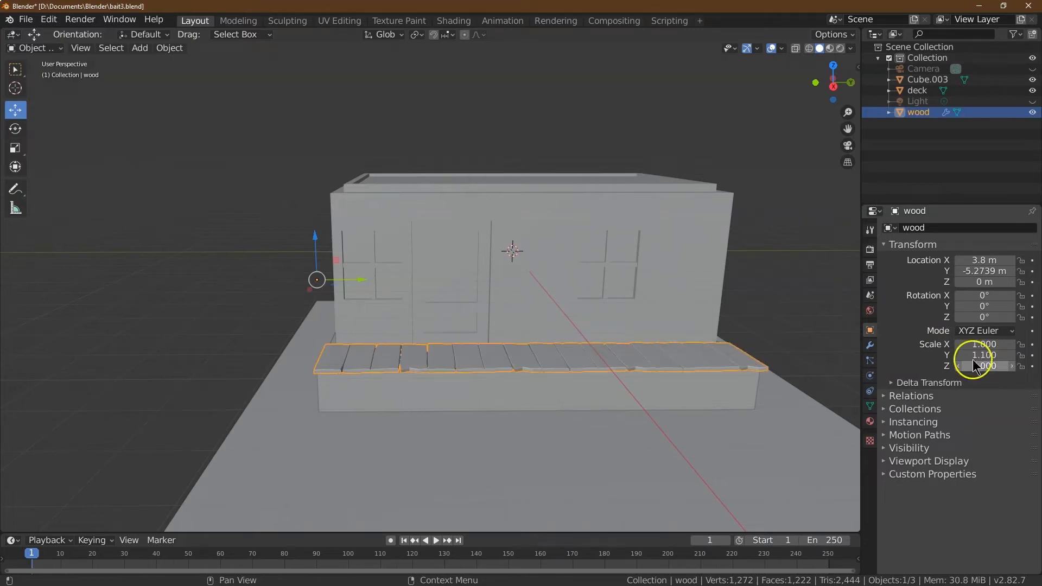
drag(837, 89, 788, 64)
click(992, 355)
text(1.05)
key(Return)
text(05)
key(Return)
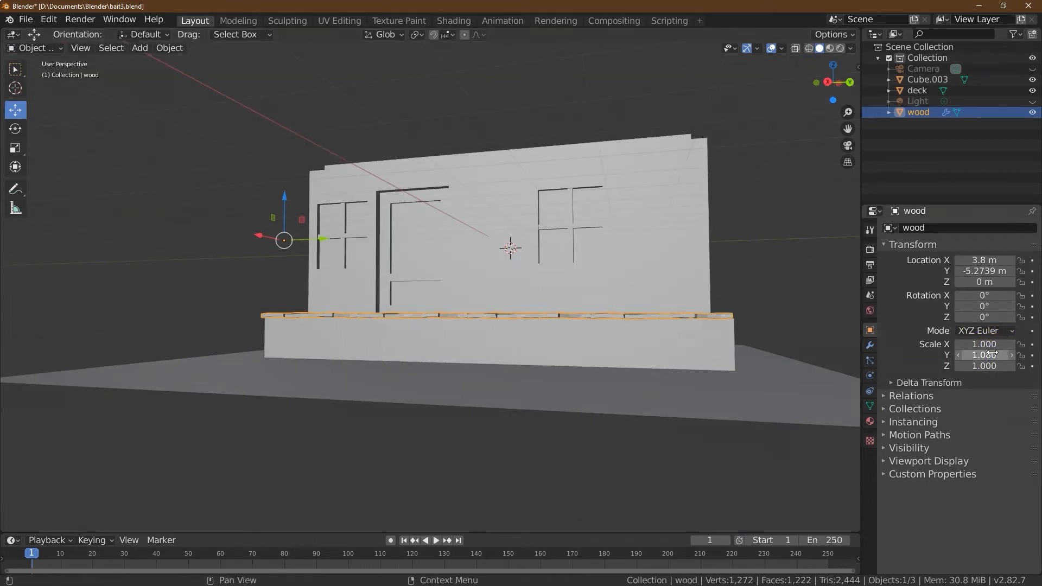
key(Return)
Step: Examine the plank row's overhang at the deck's ends from the right side and in perspective
click(830, 83)
drag(841, 82, 777, 76)
click(833, 82)
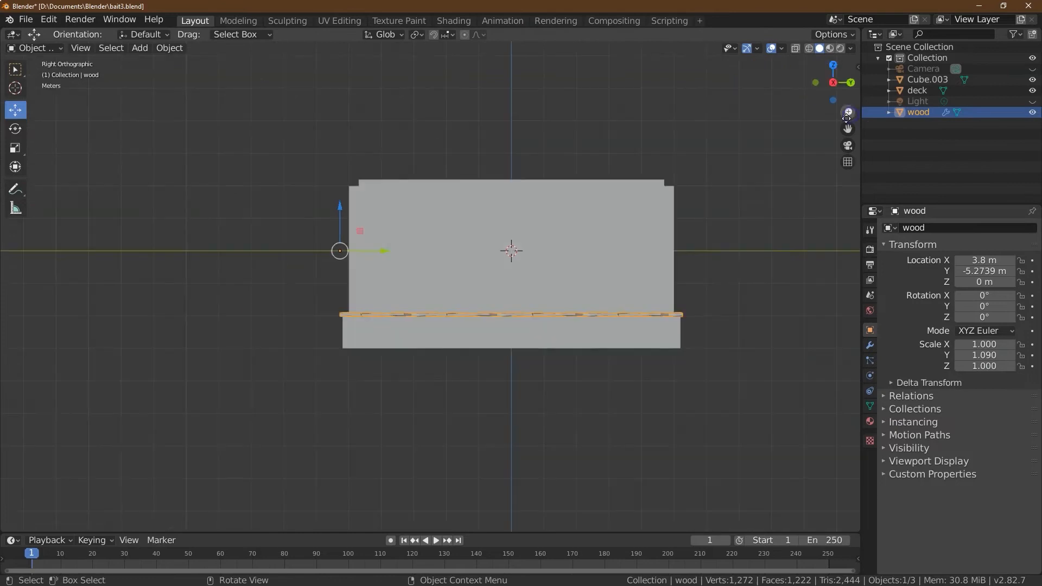
click(782, 130)
click(833, 87)
click(833, 87)
drag(847, 111, 884, 84)
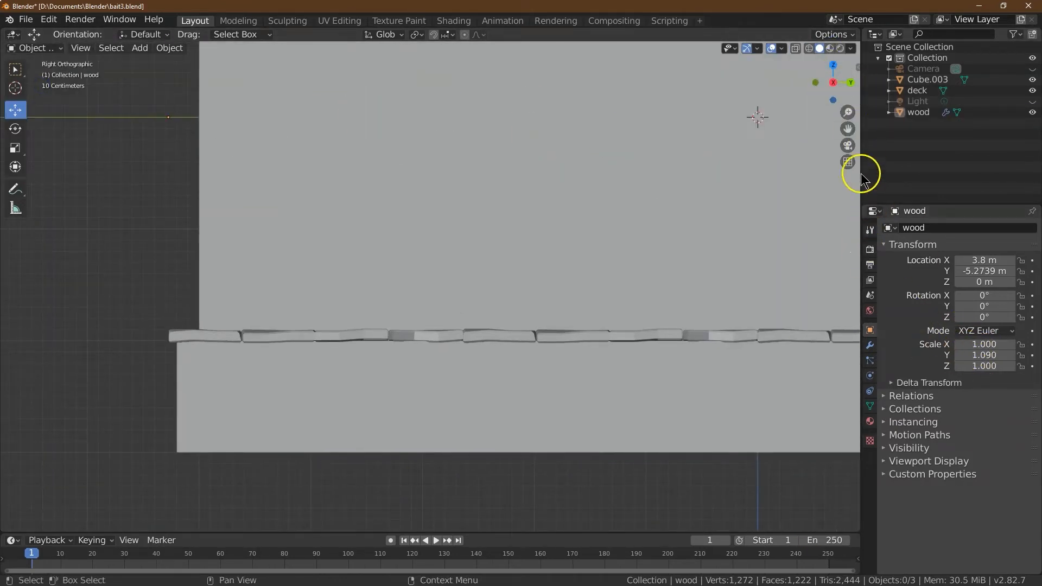
drag(833, 75, 849, 322)
drag(844, 77, 7, 91)
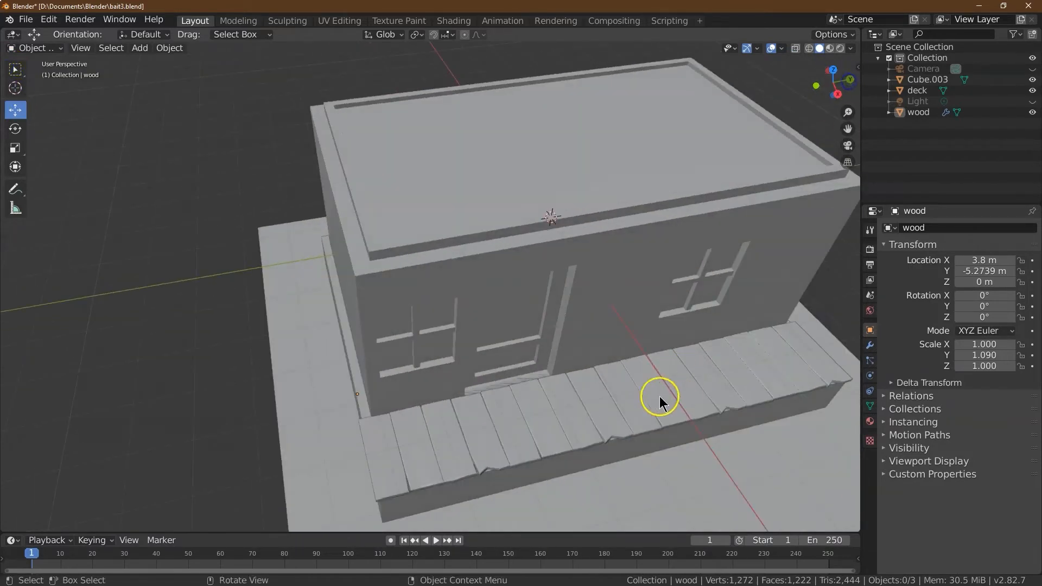
Step: Inspect the wood object's mesh in Edit Mode and return to Object Mode
click(42, 50)
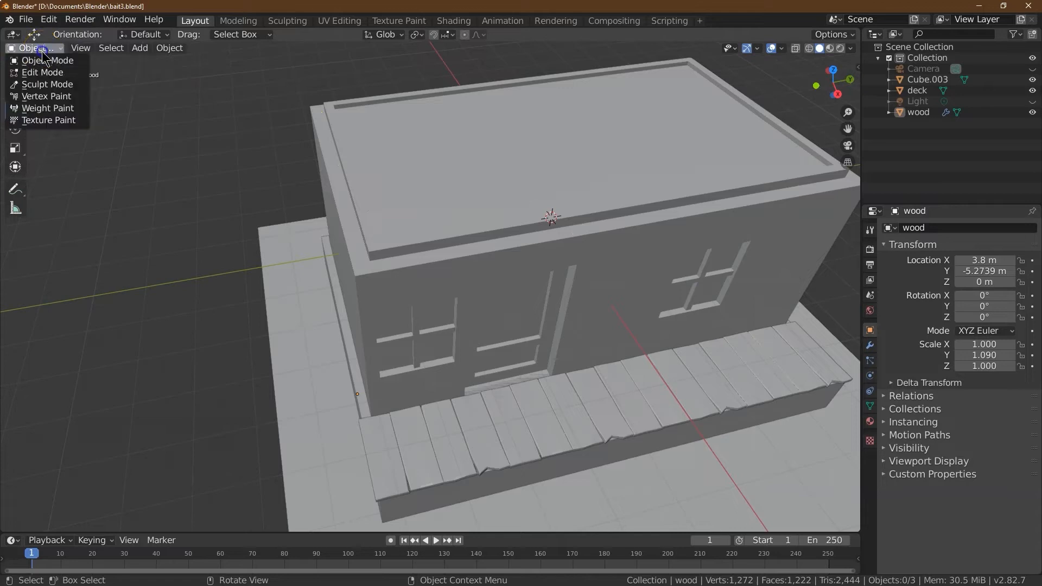
click(39, 63)
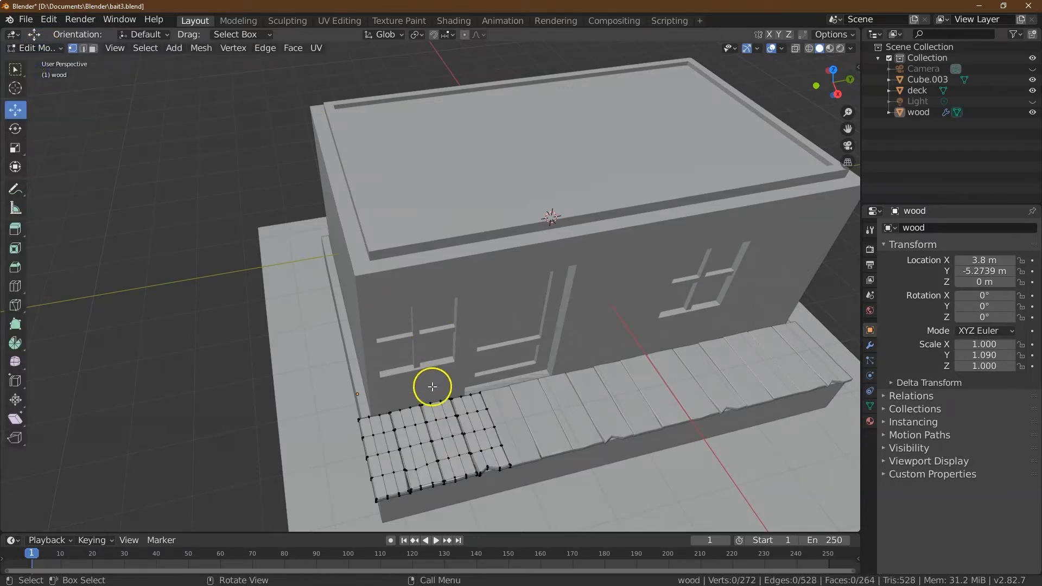
click(40, 50)
click(35, 60)
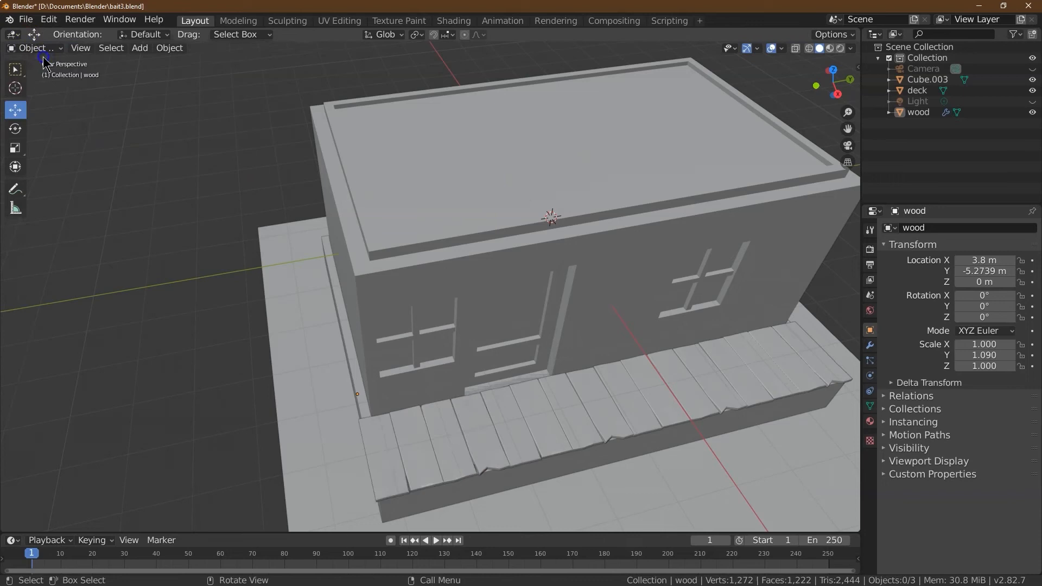
Step: Save the project as bait4.blend, and apply the Array modifier on the wood planks
click(865, 348)
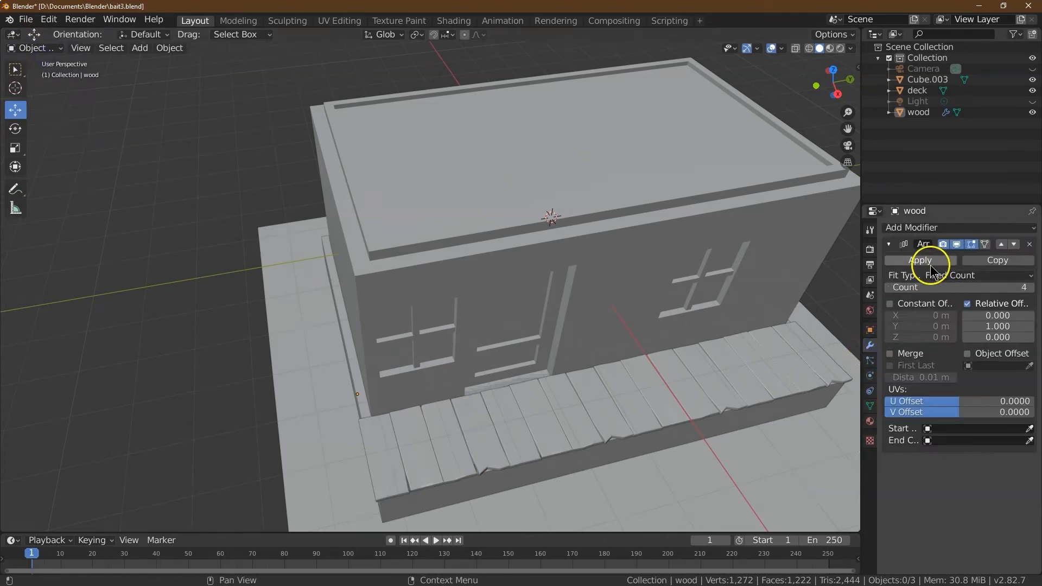
click(837, 92)
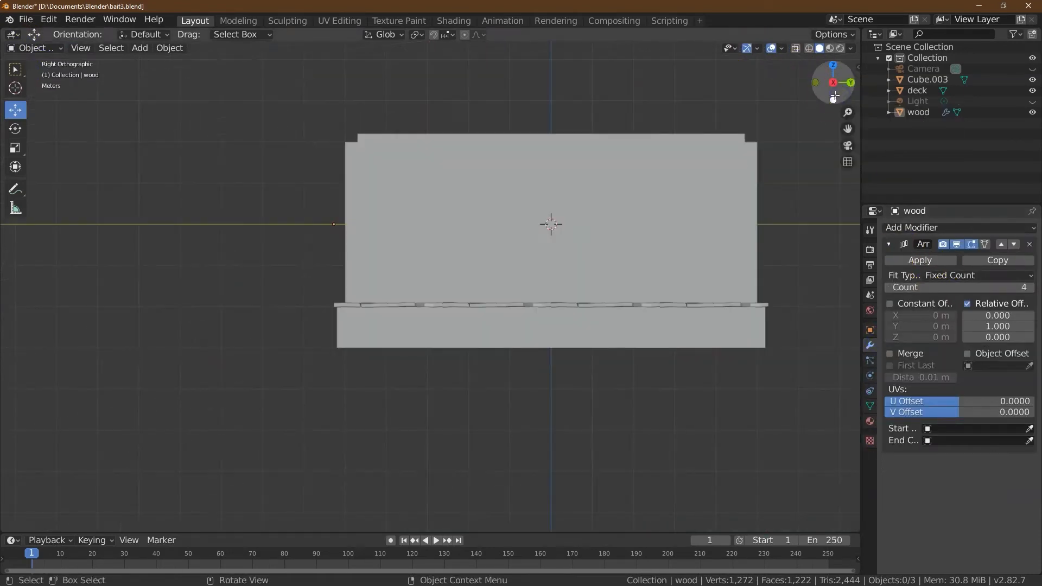
key(ctrl+alt+s)
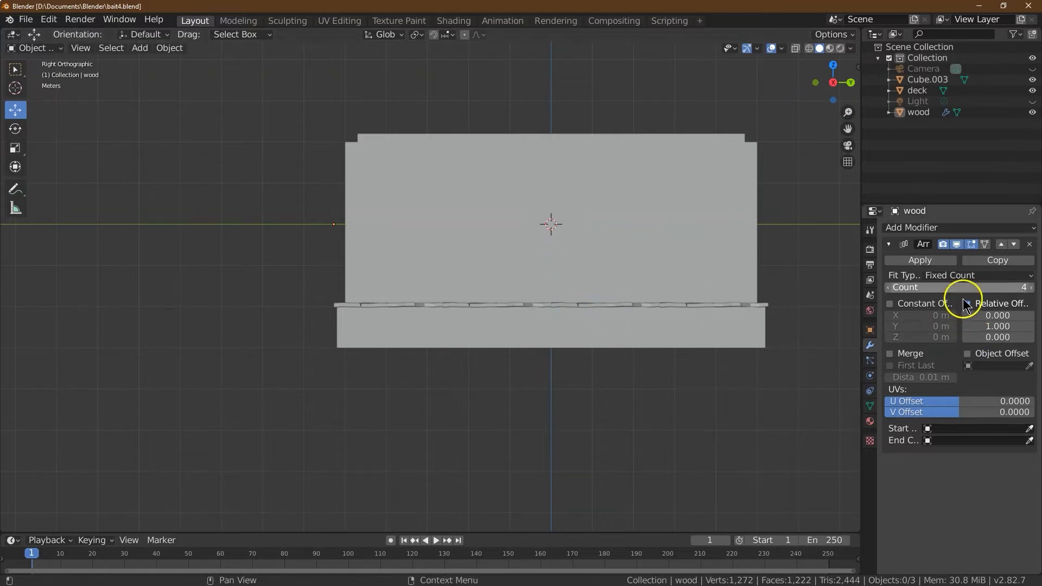
click(917, 260)
click(703, 305)
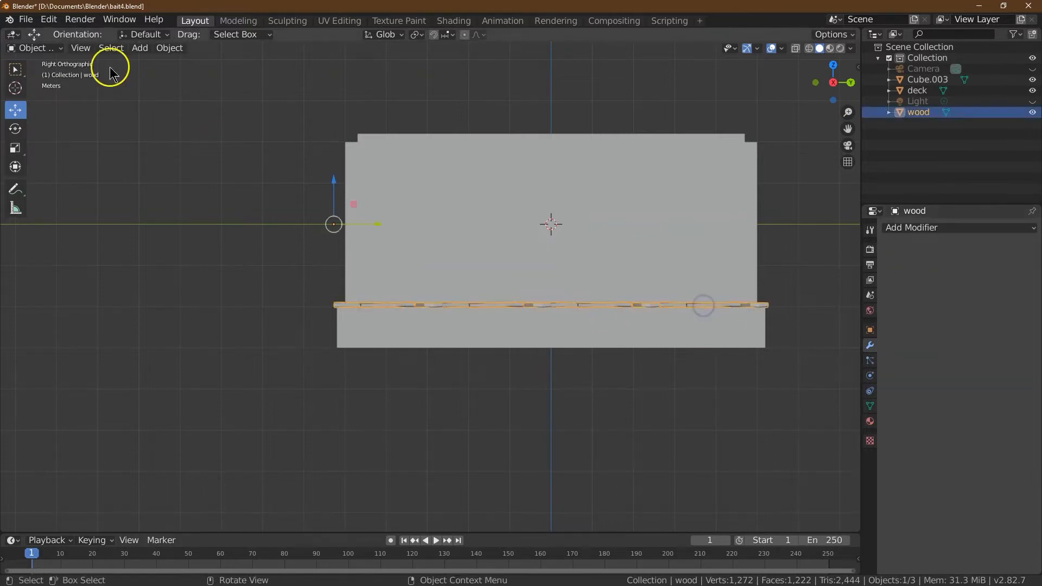
Step: Enter Edit Mode on the wood planks, turn on X-ray, and select nearly half of them at the deck's +Y end
click(30, 48)
click(45, 71)
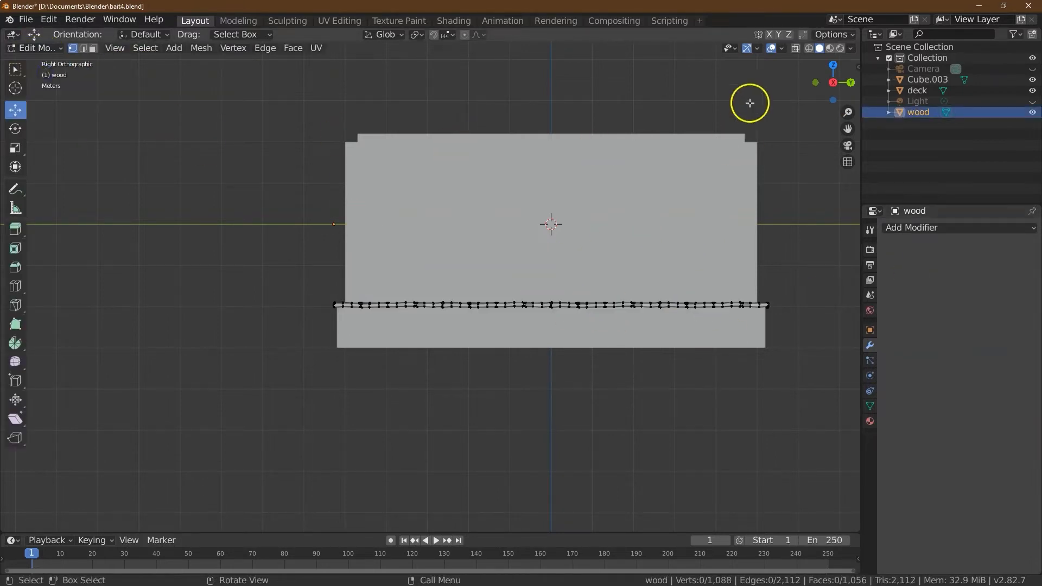
click(832, 63)
drag(848, 129, 785, 246)
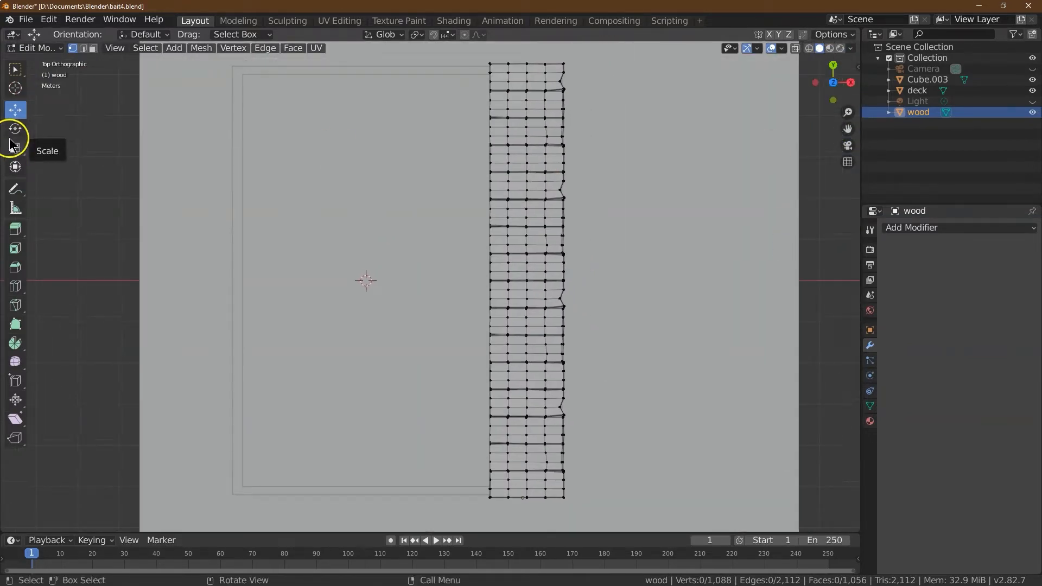
click(14, 69)
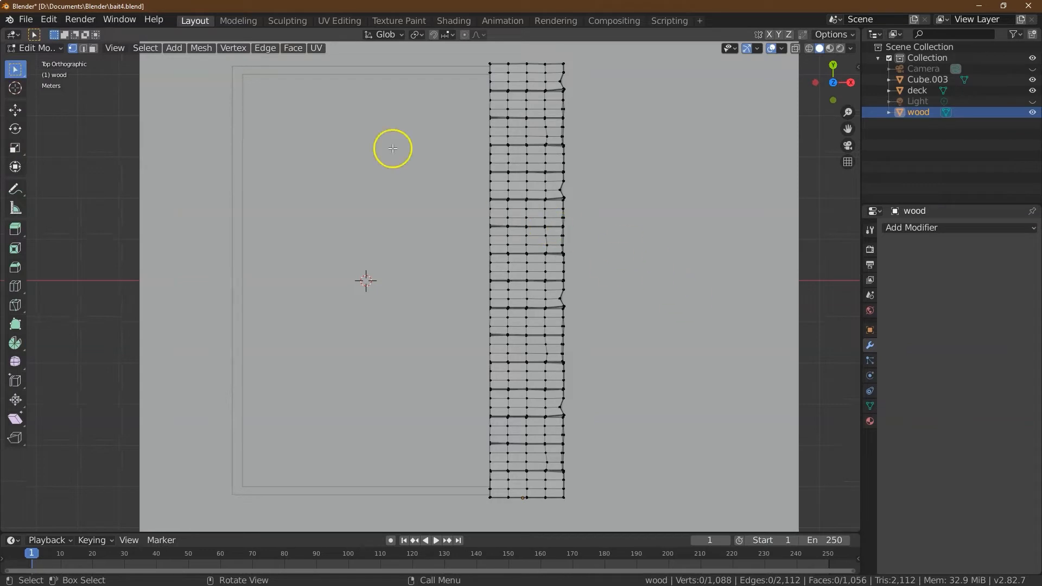
click(809, 48)
click(820, 48)
drag(466, 53, 600, 243)
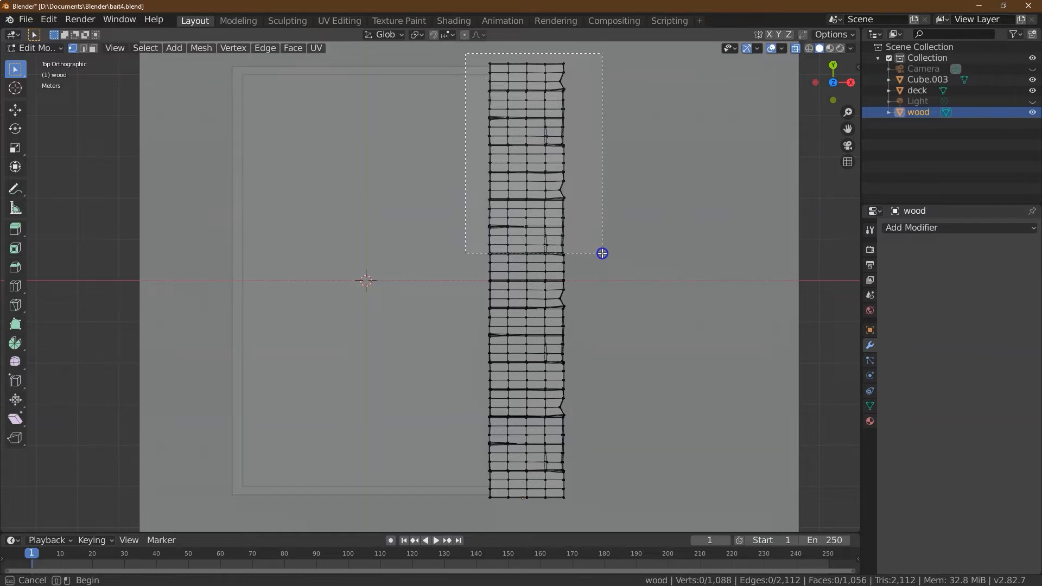
drag(603, 253, 602, 253)
drag(842, 83, 424, 462)
drag(848, 112, 788, 43)
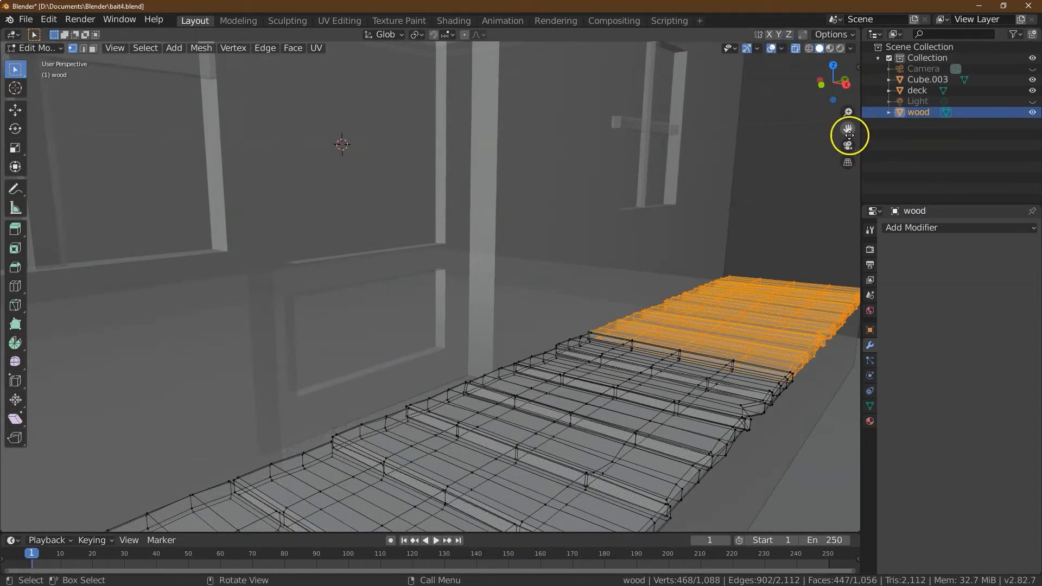
drag(847, 130, 682, 128)
drag(846, 112, 851, 244)
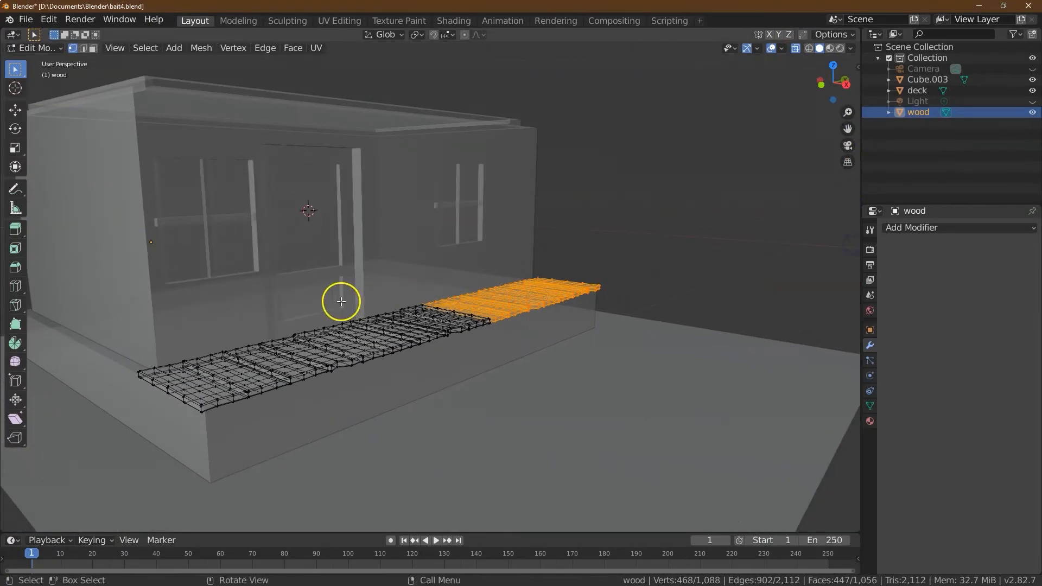
click(15, 130)
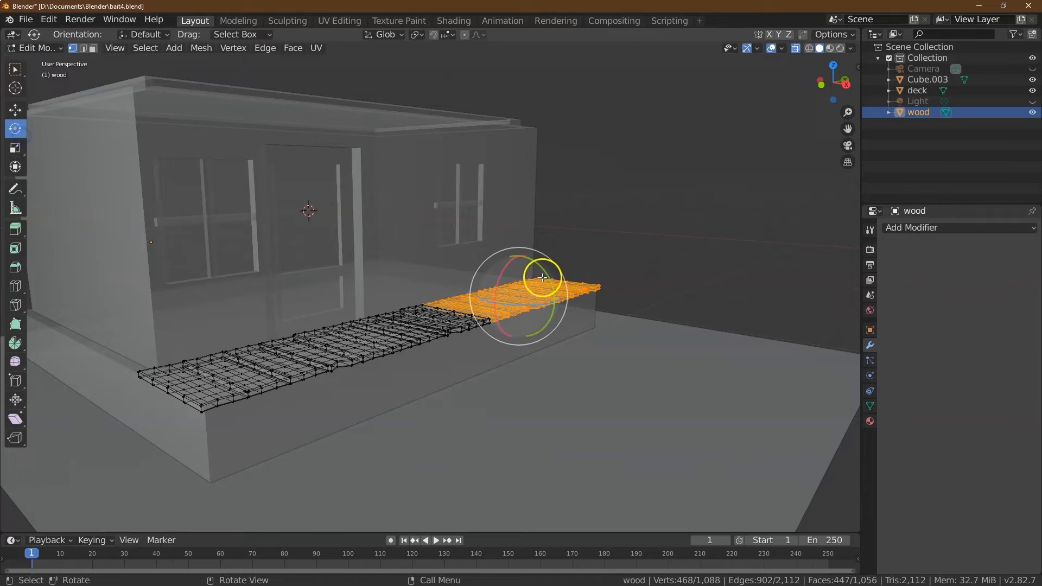
drag(542, 274, 518, 243)
click(47, 19)
click(57, 31)
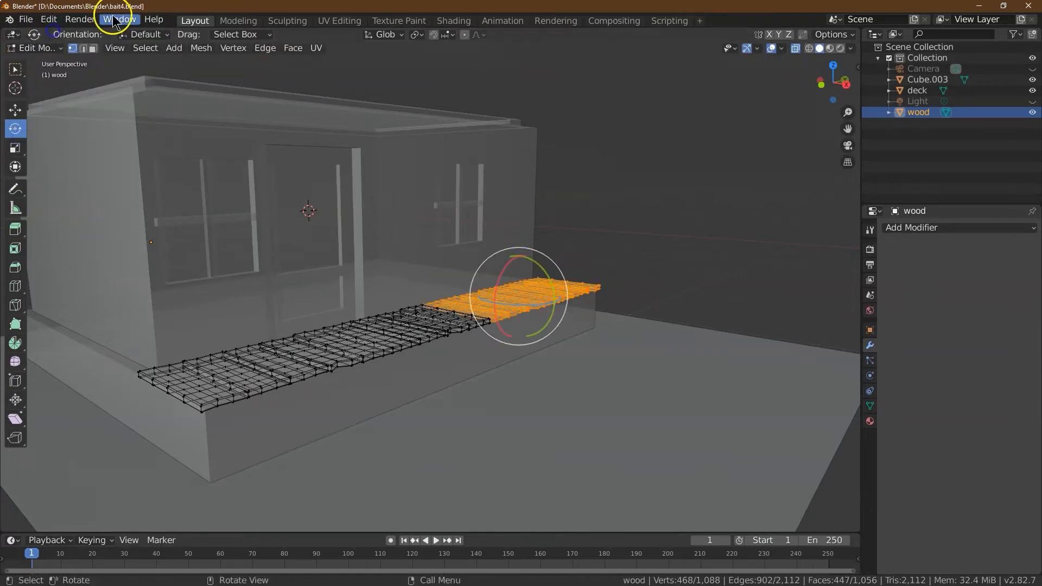
Step: Grow the selection with Select More and rotate the selected planks 180° about the global Y axis
click(140, 49)
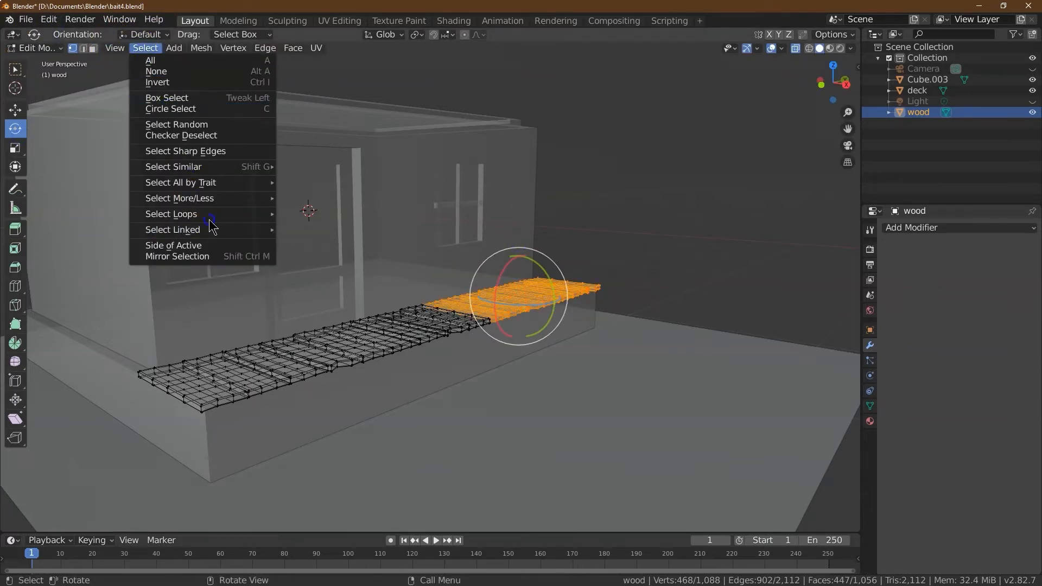
mouse_move(214, 198)
click(304, 199)
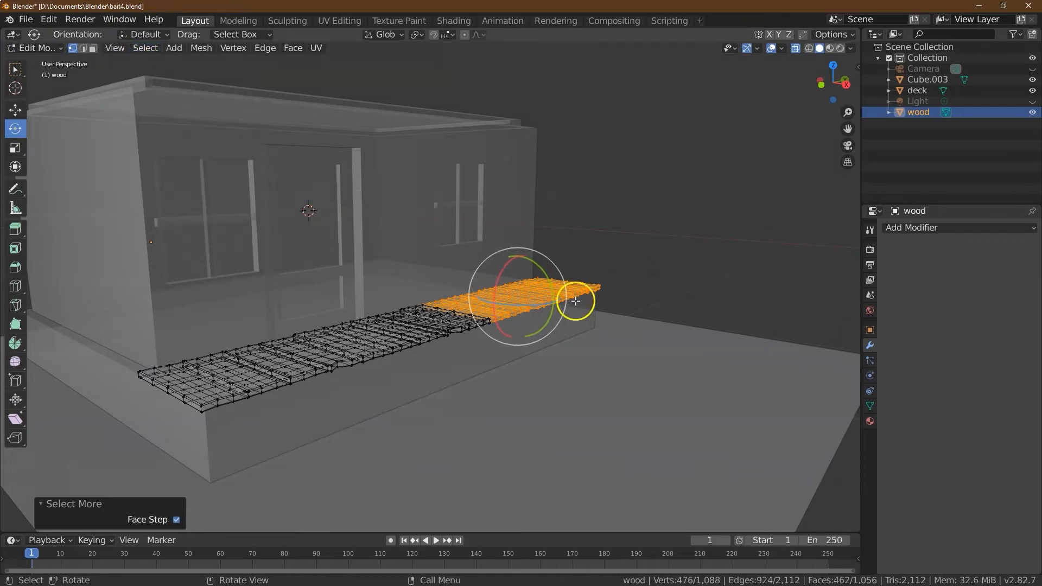
drag(552, 283, 226, 483)
click(139, 483)
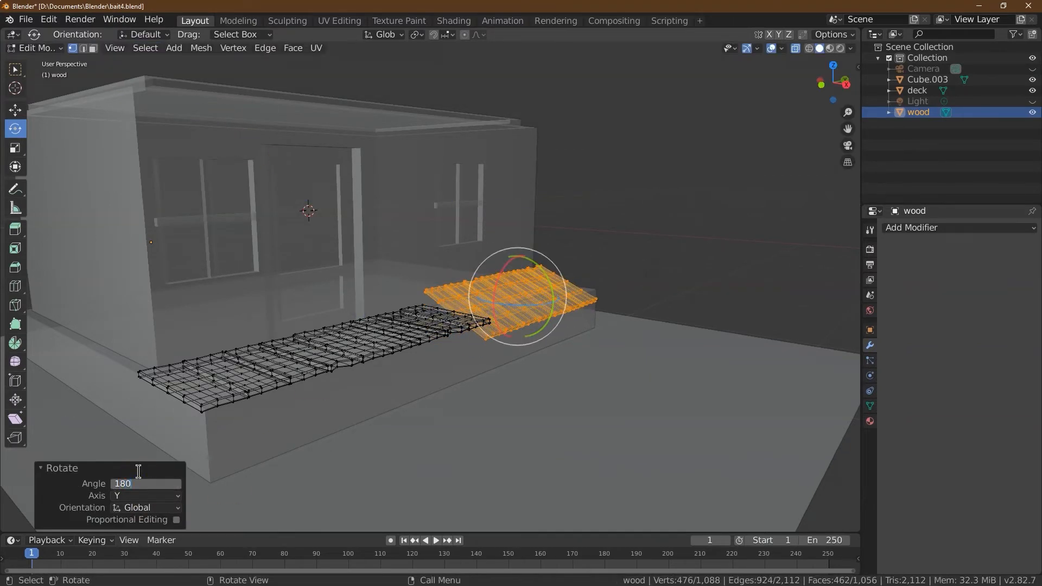
key(Return)
Step: Select small groups of vertices on the rotated planks' front edge and shift them along X, the last by about -0.03 m
drag(841, 82, 791, 125)
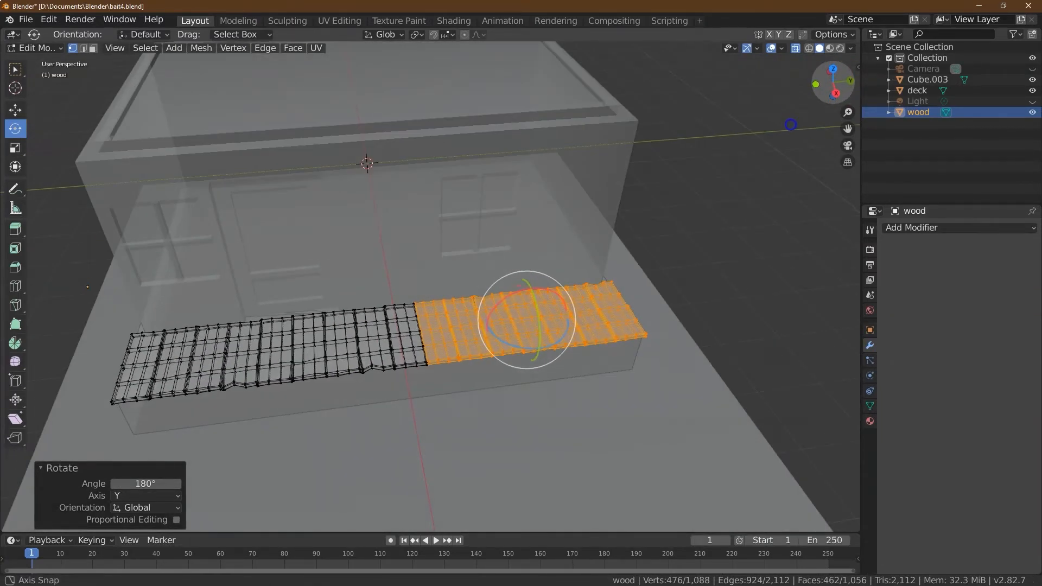
click(628, 347)
click(16, 69)
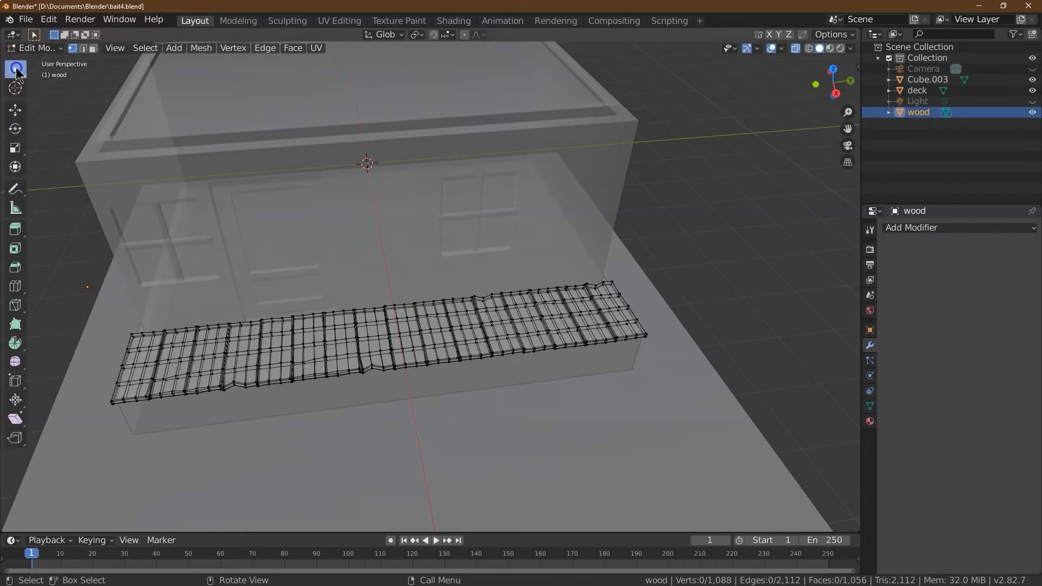
drag(510, 348, 524, 383)
click(16, 111)
drag(579, 342, 587, 364)
drag(635, 318, 672, 318)
drag(467, 345, 479, 376)
click(833, 82)
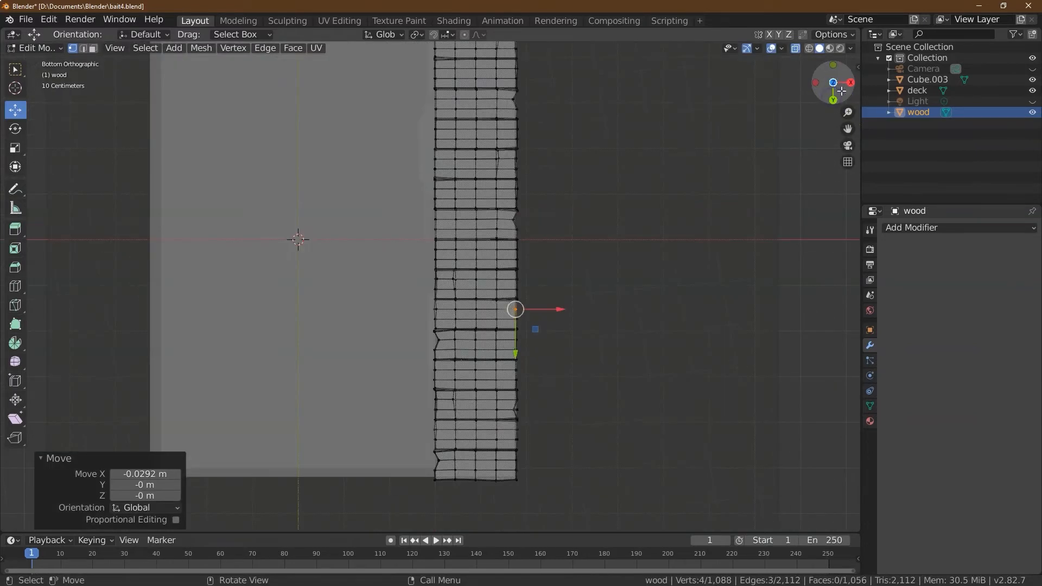
Step: Switch to face selection with X-ray off, and scale one plank's front end face by 1.4 along Z
click(536, 357)
click(94, 47)
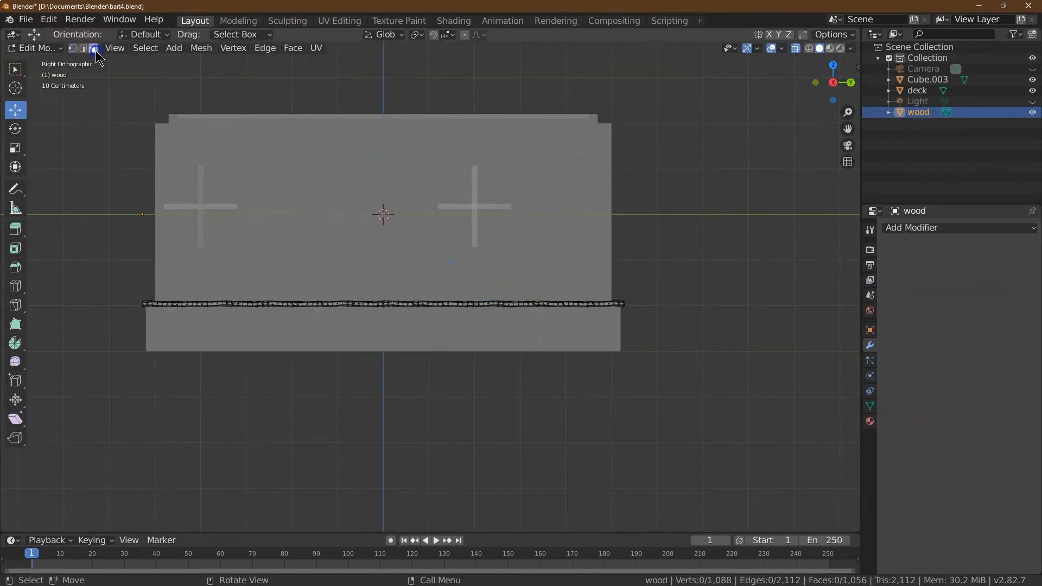
click(795, 49)
drag(833, 86, 833, 122)
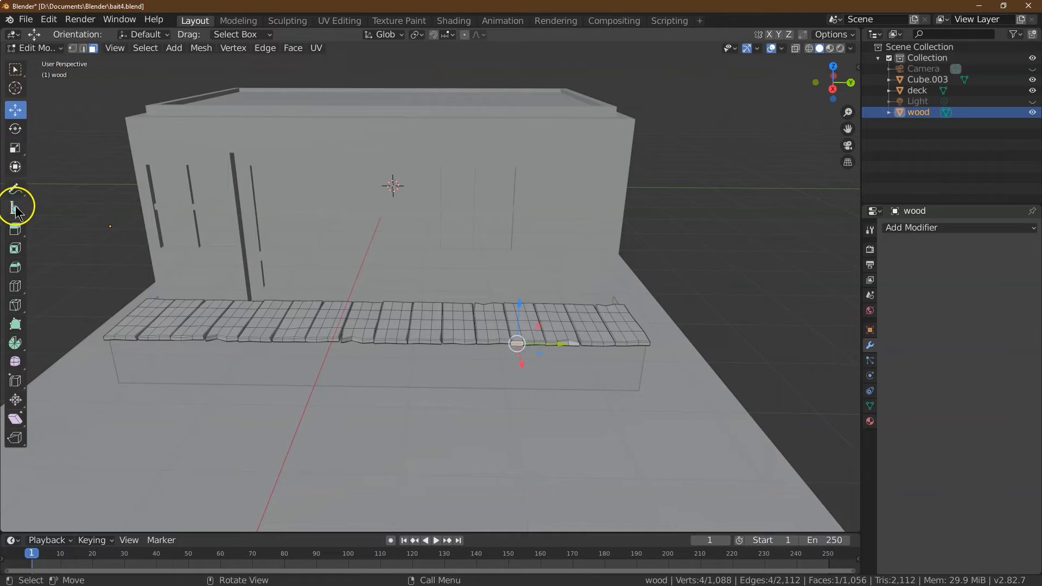
click(15, 147)
drag(522, 308, 520, 276)
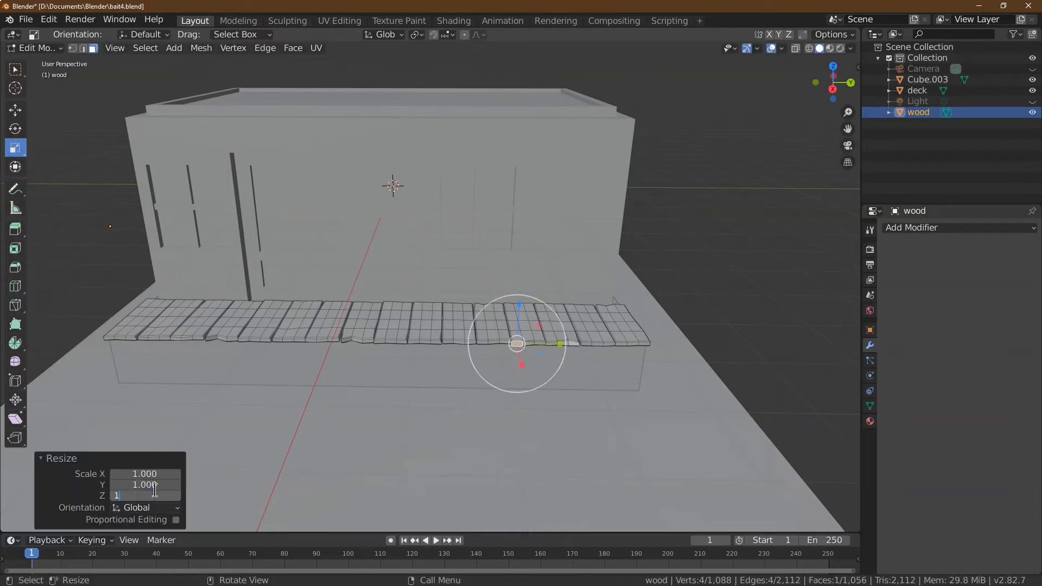
key(Return)
Step: Thicken the plank's end face further by trying a Z scale of 2 and reducing it slightly
drag(848, 112, 841, 54)
drag(848, 129, 537, 407)
click(151, 497)
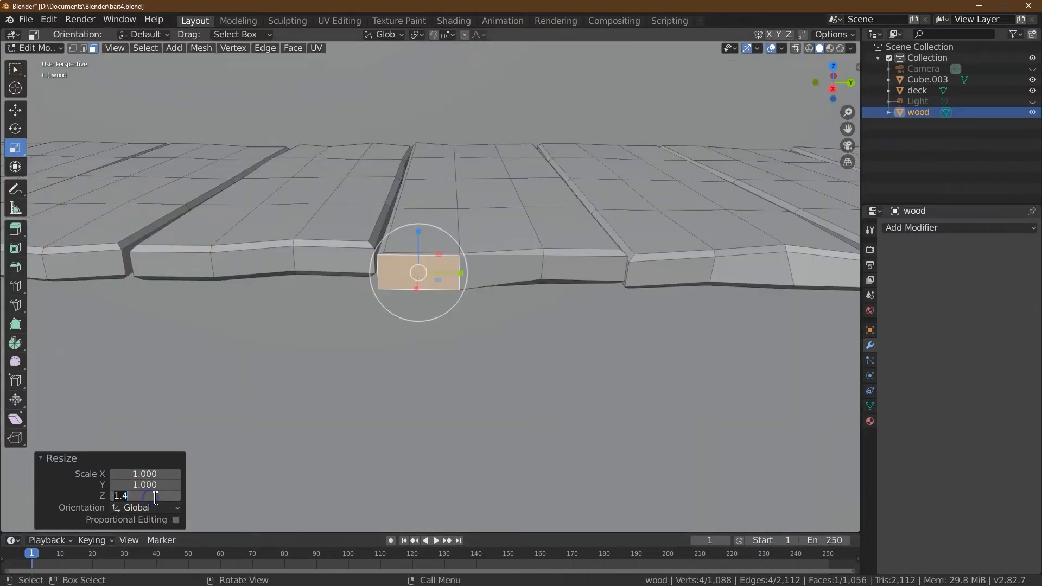
text(2)
key(Tab)
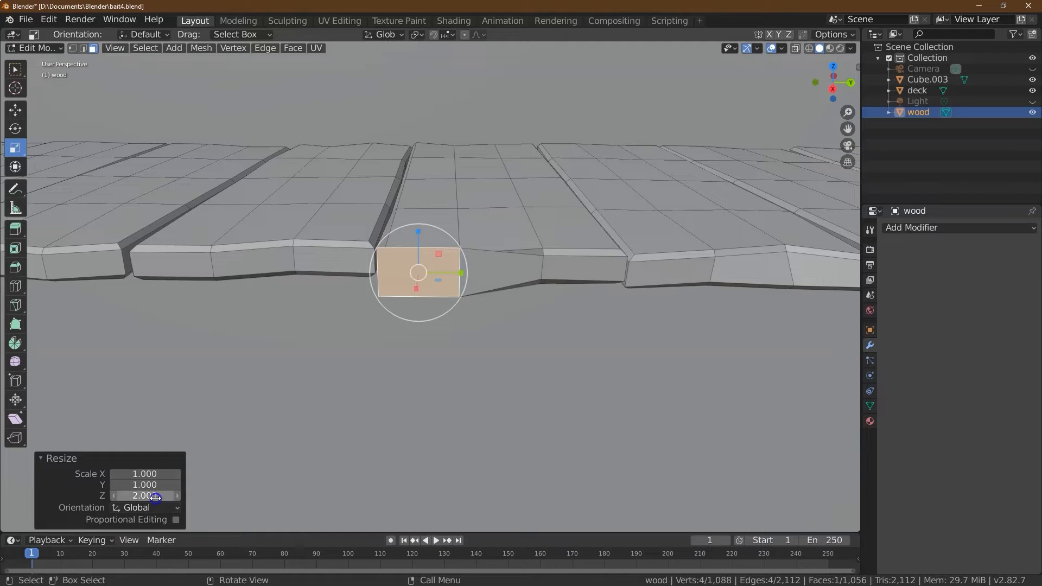
key(Tab)
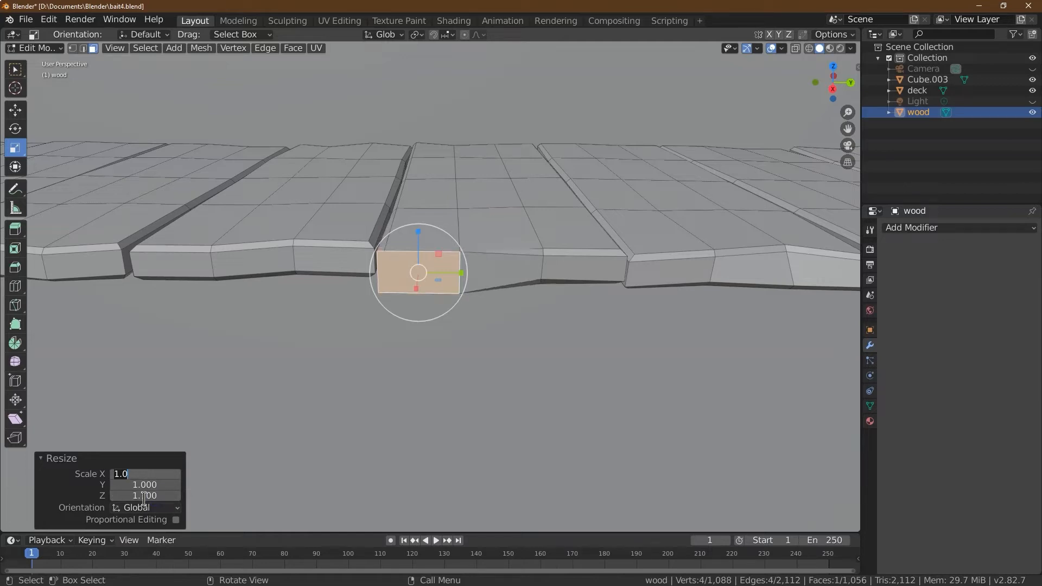
Step: Scale the frontmost top face of the neighbouring plank by 0.8 along X only
click(679, 236)
key(s)
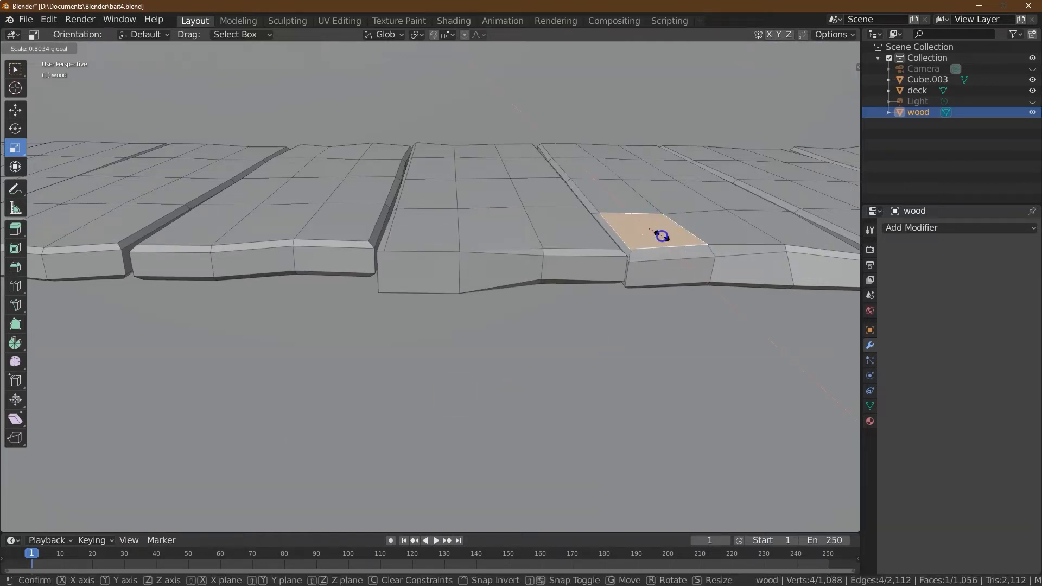
click(661, 235)
click(144, 474)
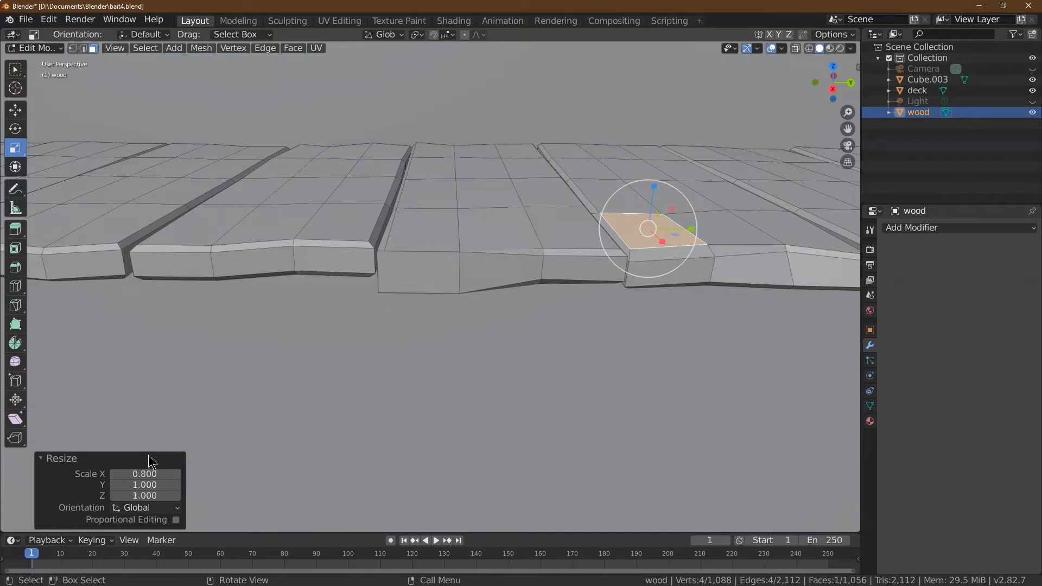
click(637, 316)
Step: Select a loop of faces around the neighbouring plank's front end and rotate it with trackball angles of -1° and 0°
click(20, 67)
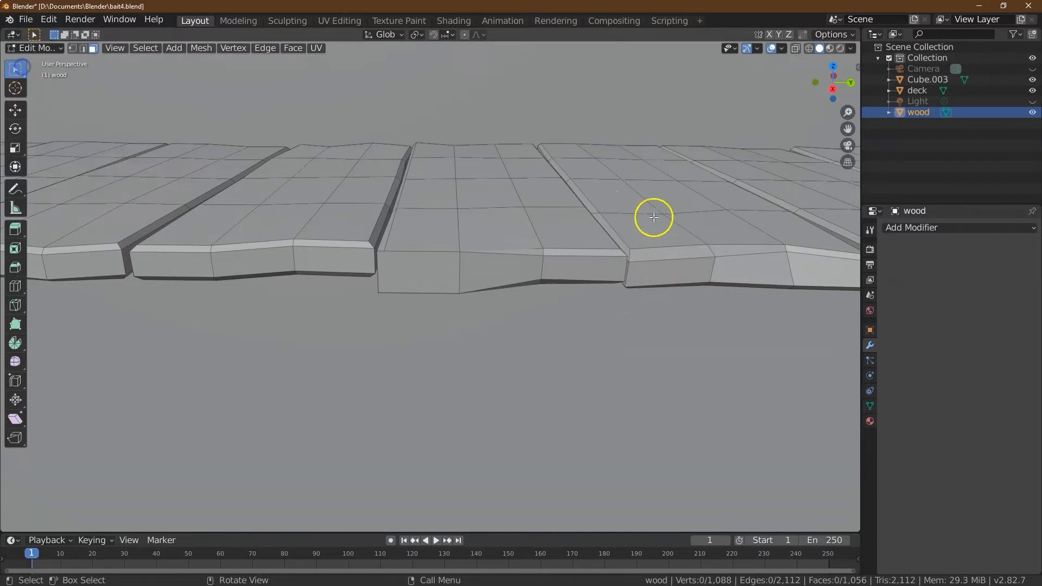
alt+click(654, 217)
click(15, 128)
drag(679, 193, 648, 216)
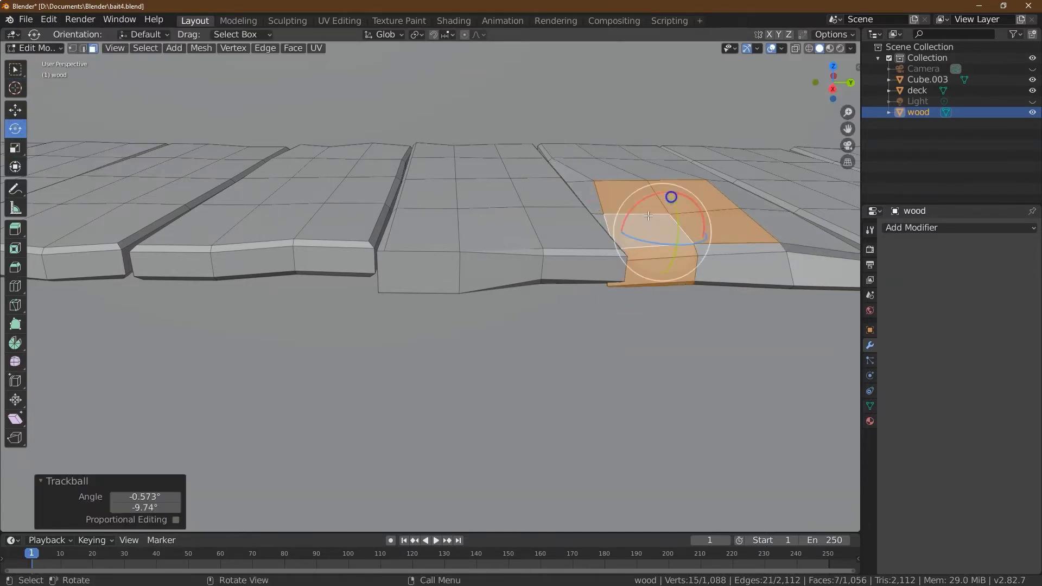
click(142, 497)
text(-1)
key(Tab)
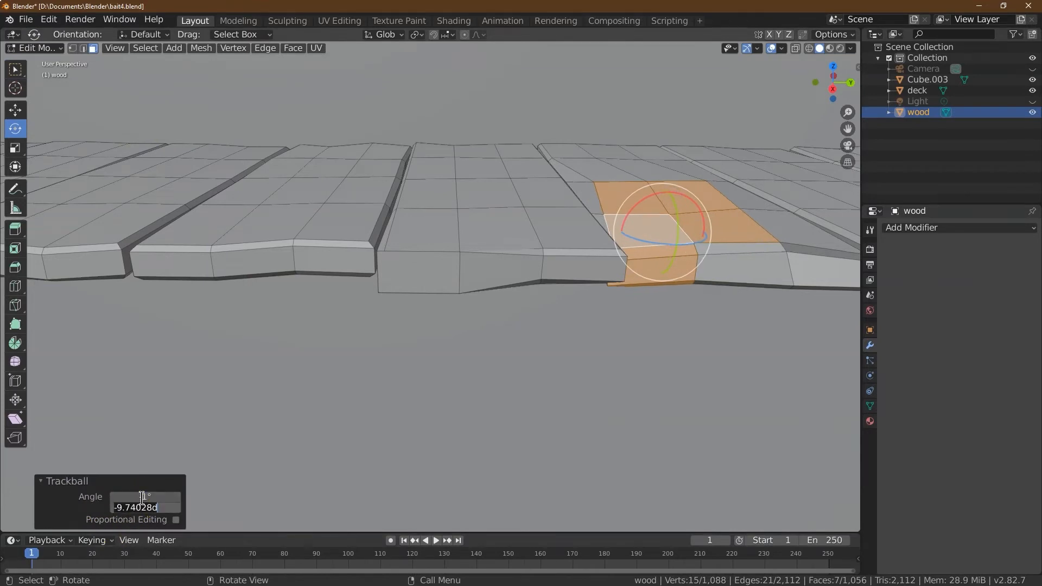
key(Return)
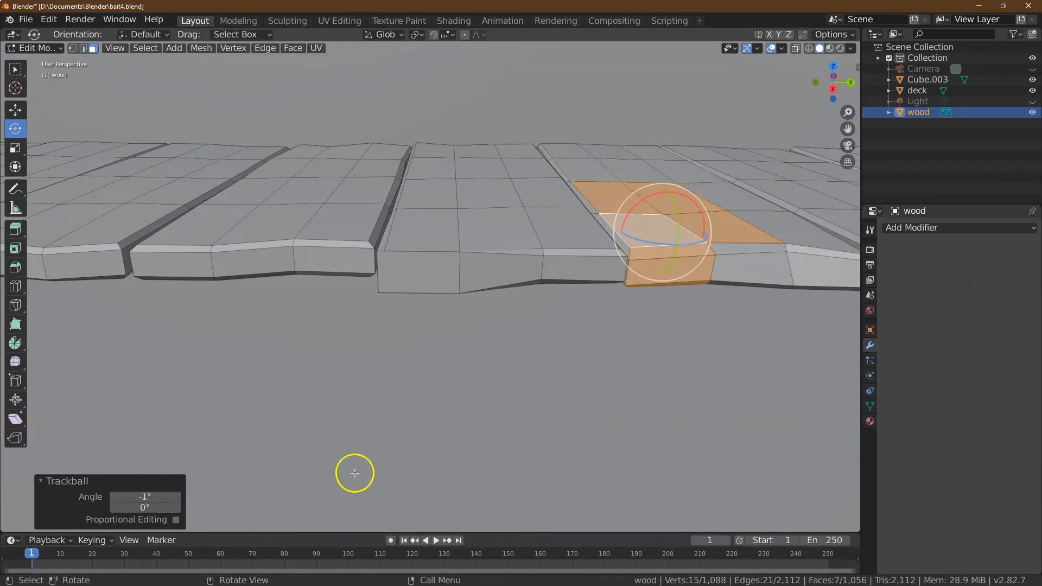
click(546, 405)
Step: Return the wood planks to Object Mode and review the whole deck in perspective
click(39, 48)
click(34, 58)
drag(849, 110, 64, 526)
drag(846, 129, 173, 140)
drag(825, 81, 50, 140)
click(834, 91)
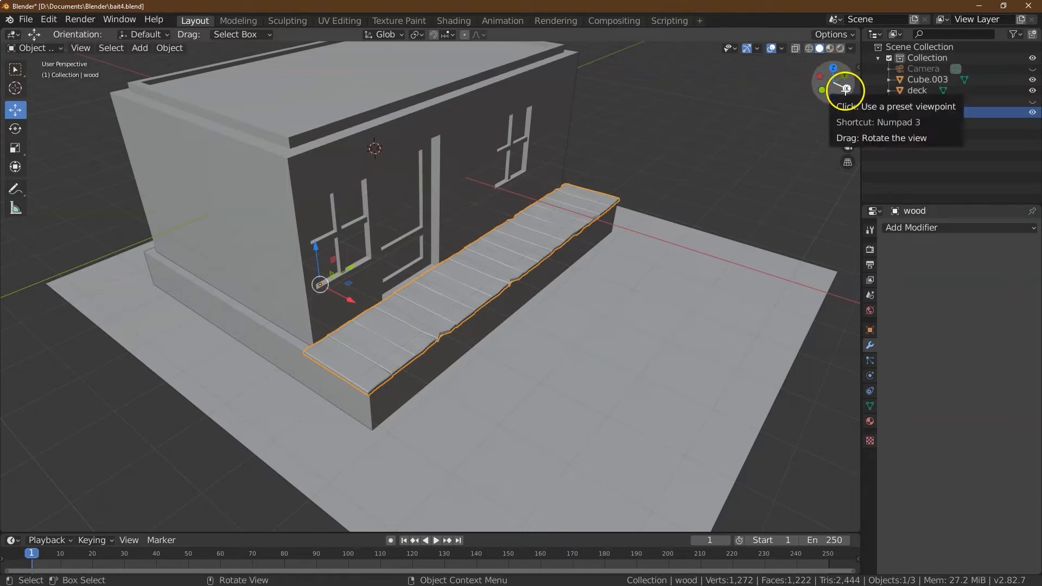
Step: Add a mesh cylinder and move it along X over the deck planks to about 4.24 m
click(143, 52)
mouse_move(151, 65)
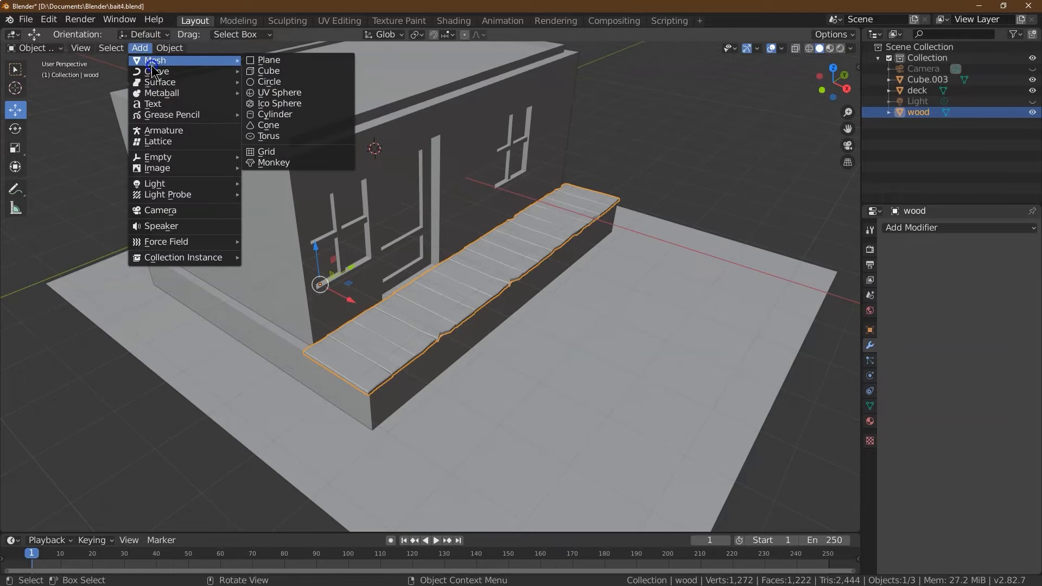
click(269, 114)
drag(408, 161, 516, 194)
click(870, 330)
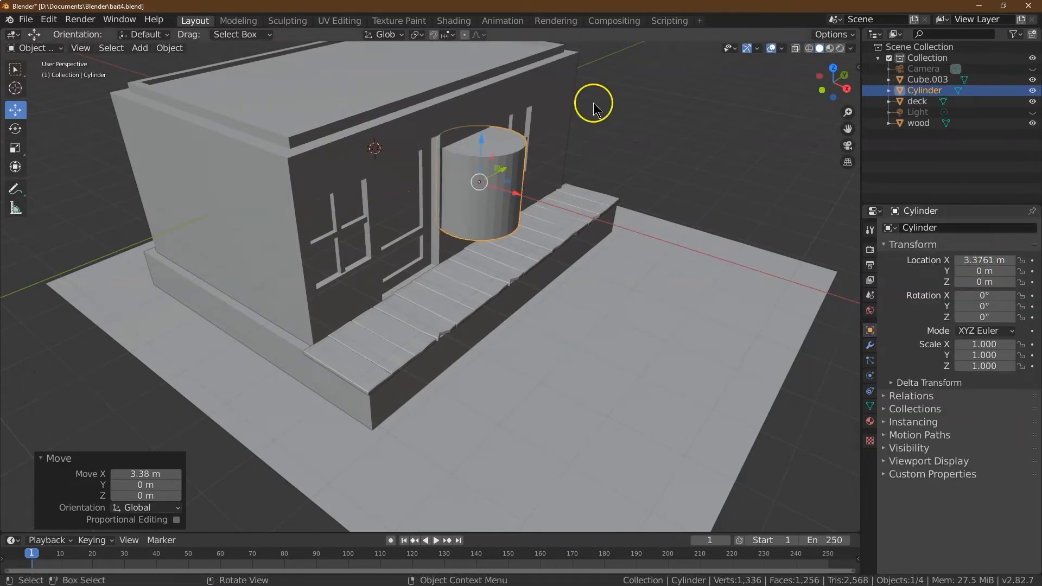
click(833, 68)
drag(441, 221, 477, 221)
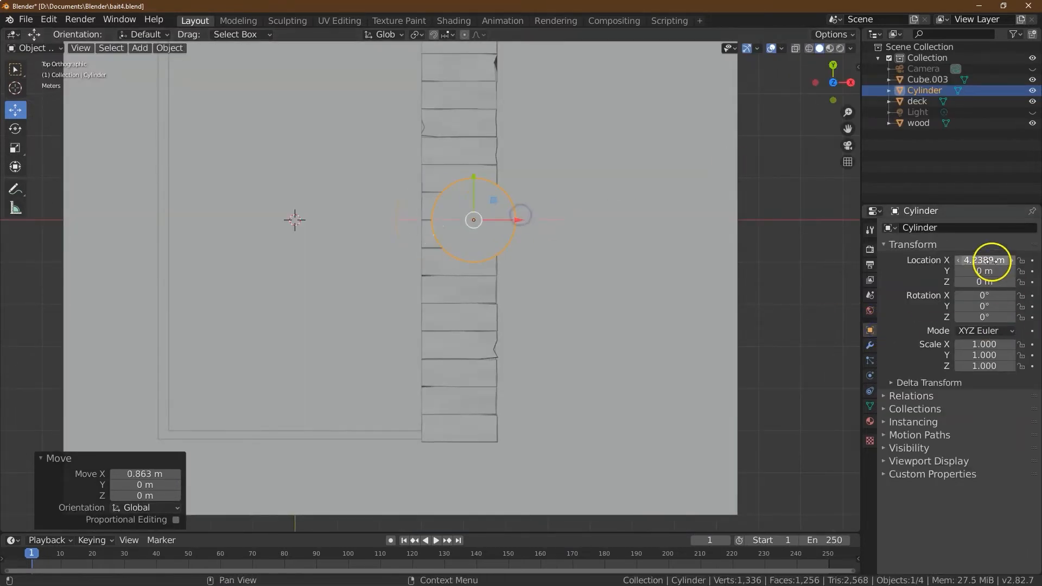
Step: Set the cylinder's scale to 0.1 in X, 0.1 in Y and 2 in Z
double_click(986, 344)
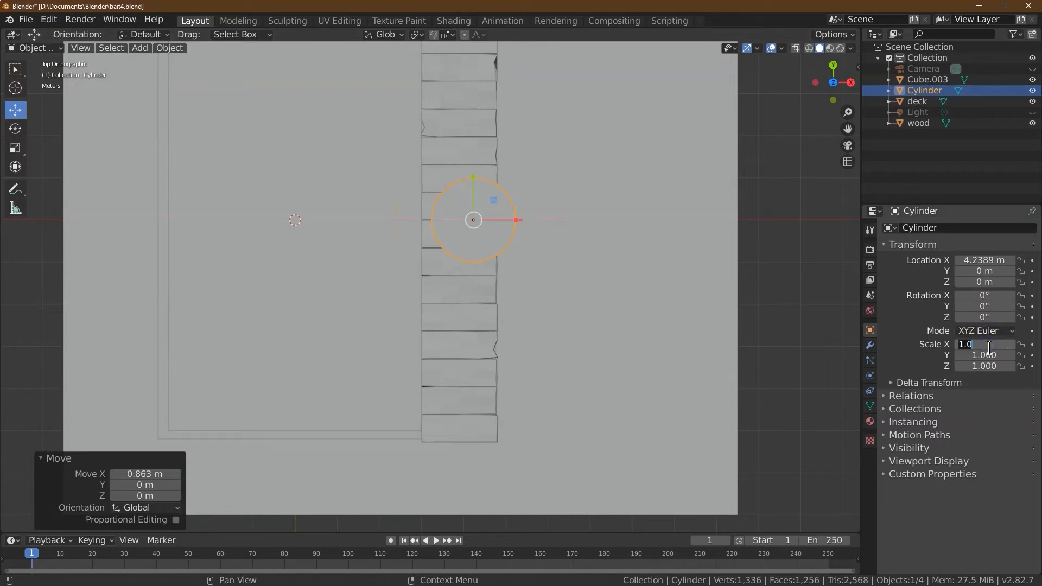
key(Tab)
key(BackSpace)
text(2)
key(Return)
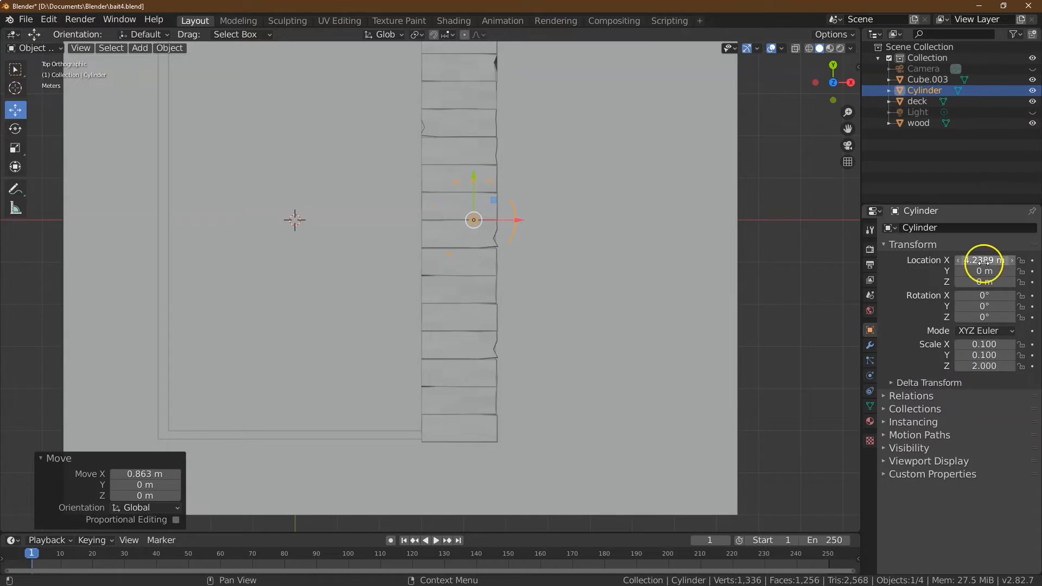
Step: Shorten the slim cylinder by setting its Z scale to 1.8 and check its fit on the deck
drag(847, 81, 737, 475)
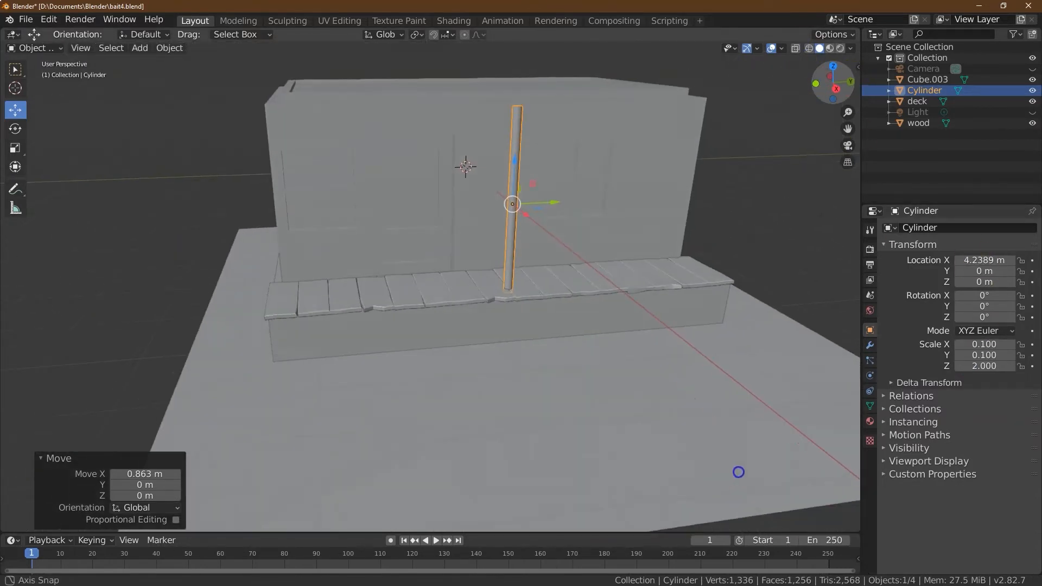
click(991, 364)
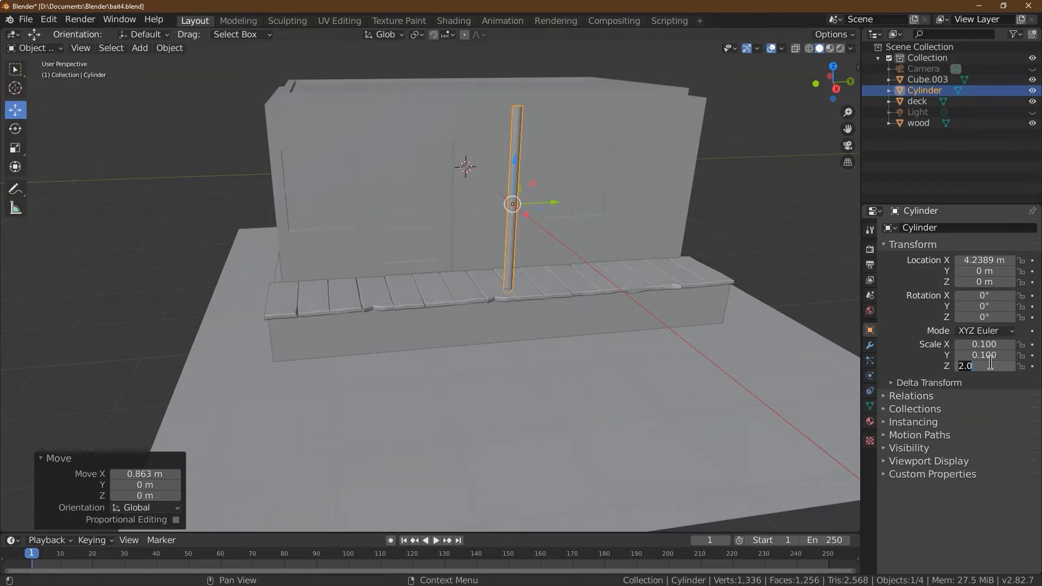
drag(833, 82, 38, 98)
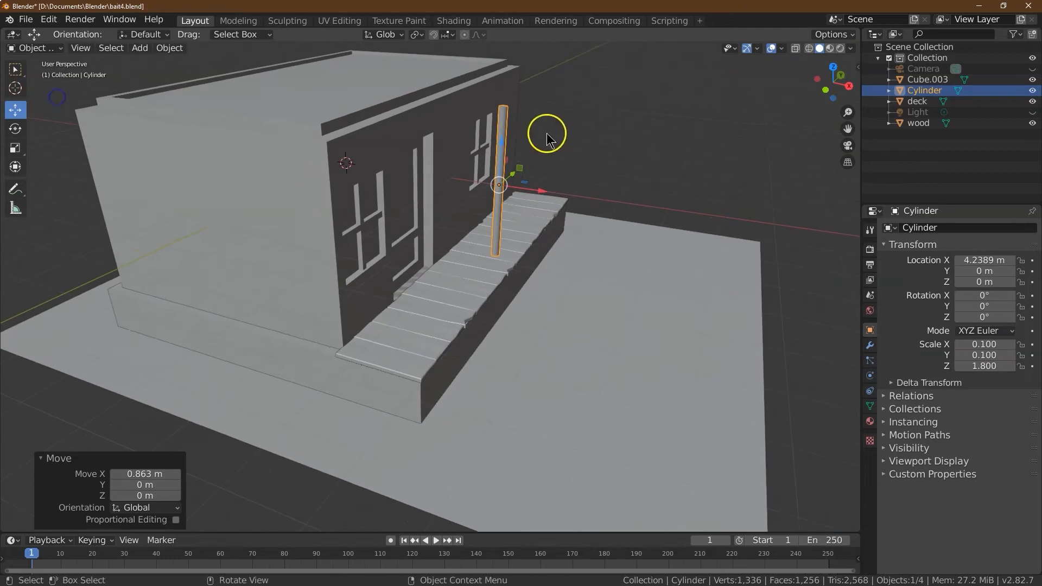
Step: Adjust the slim cylinder's height above the deck by moving it along Z to about 0.06 m
key(g)
key(z)
click(508, 155)
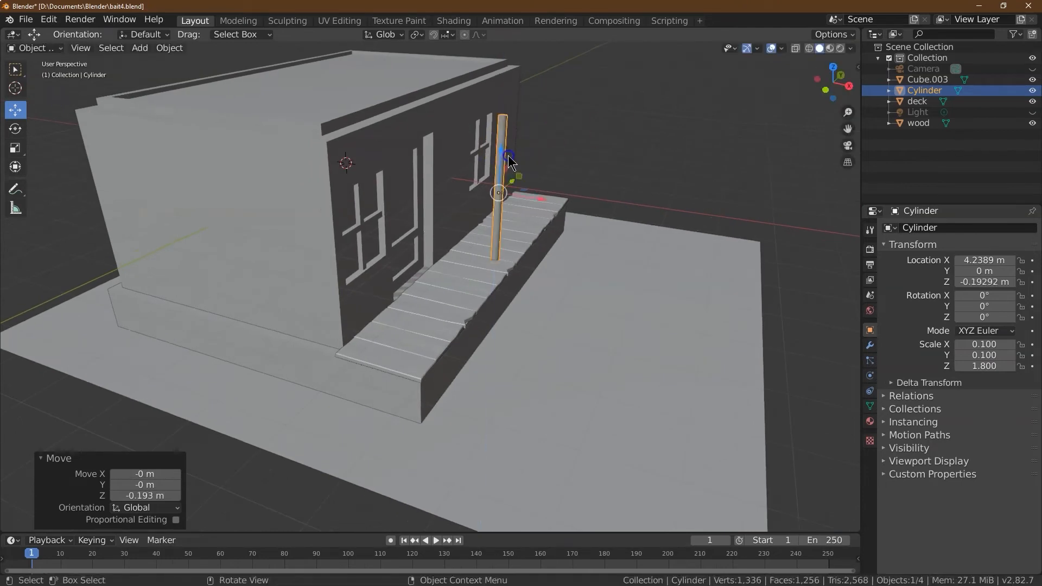
drag(502, 158, 502, 147)
drag(836, 66, 565, 148)
Step: Put the slim cylinder into Edit Mode and select its top face
click(533, 142)
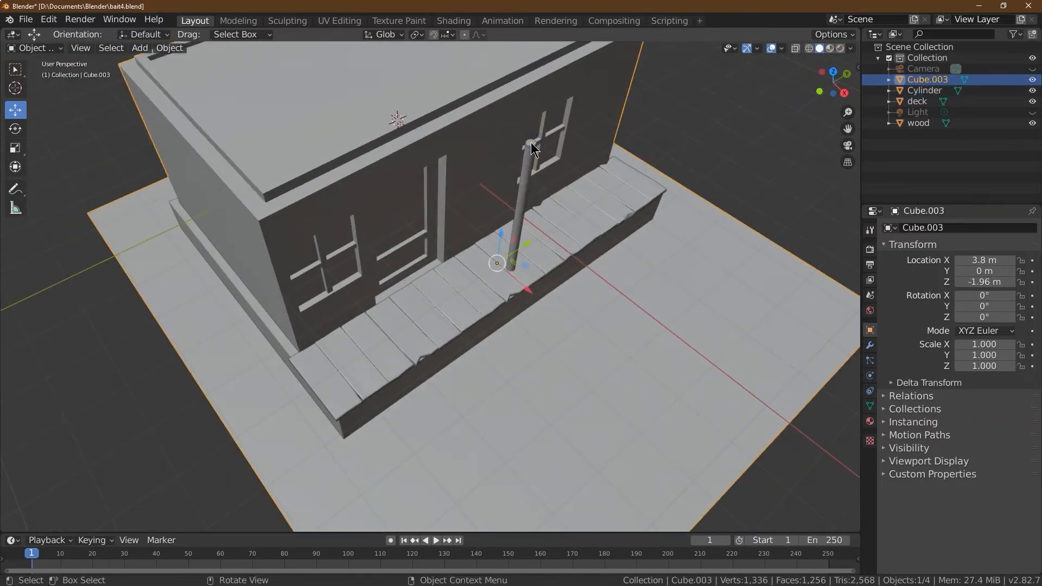
click(529, 148)
click(35, 47)
click(55, 72)
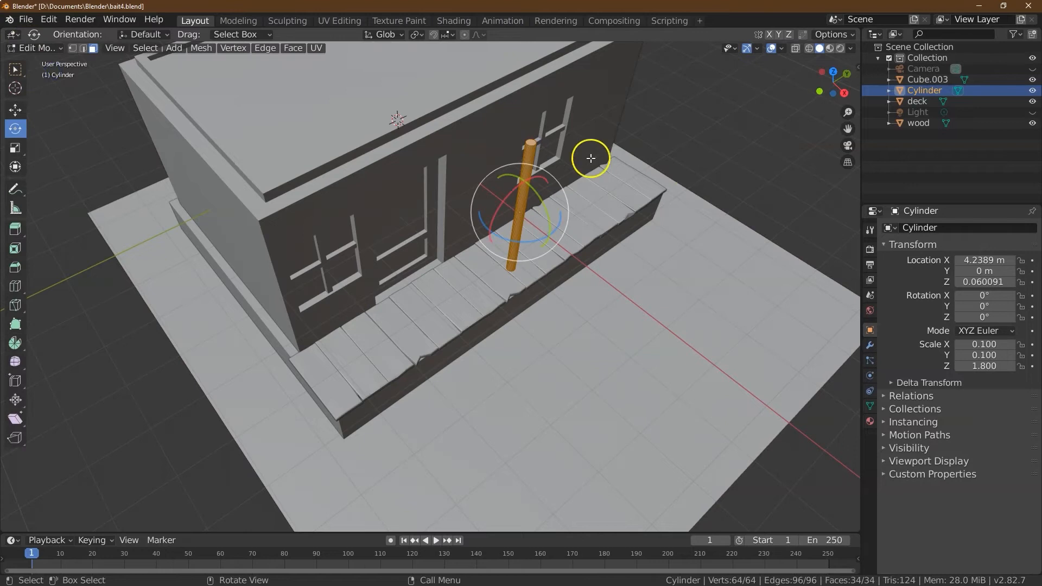
click(536, 140)
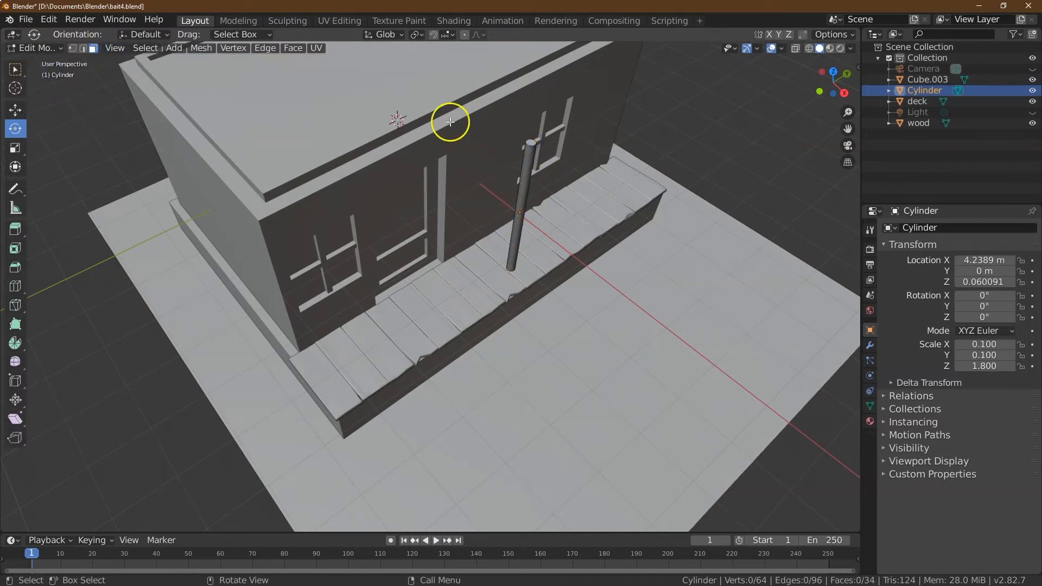
click(531, 142)
mouse_move(833, 100)
mouse_down()
mouse_move(821, 70)
mouse_move(833, 81)
mouse_up()
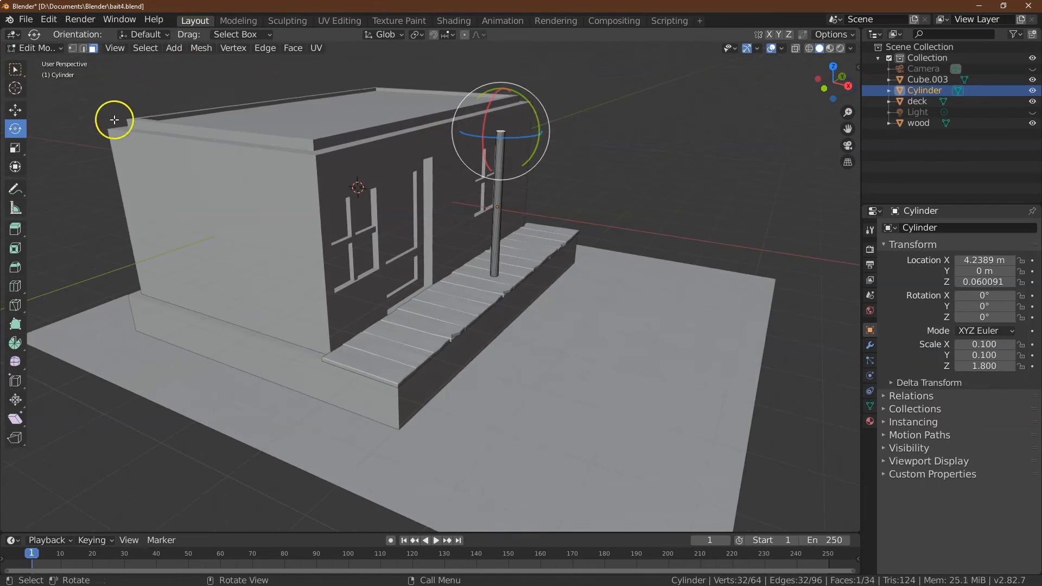
Step: Add four evenly spaced horizontal loop cuts along the cylinder and clear the selection
click(14, 286)
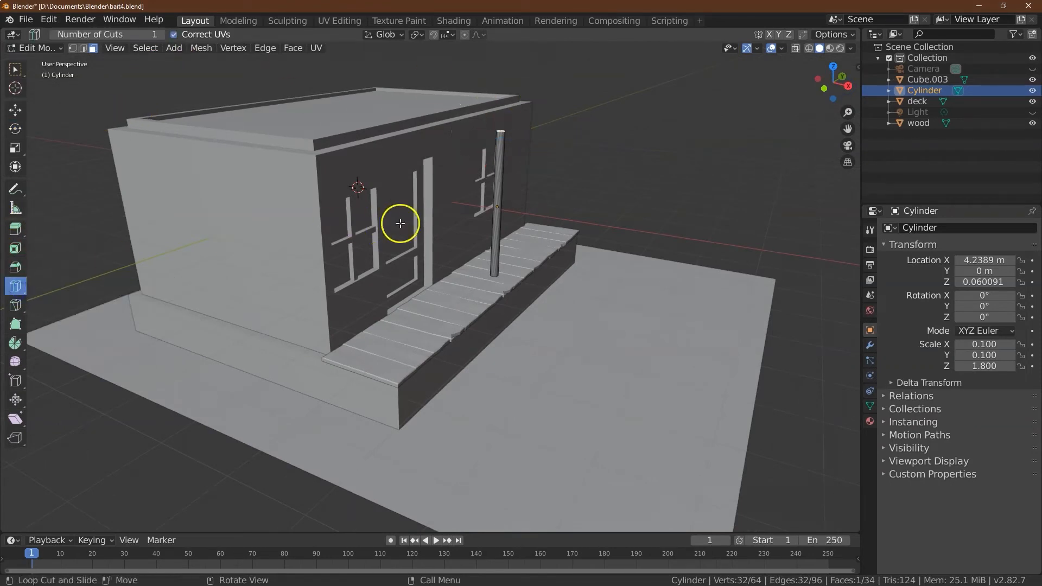
click(498, 189)
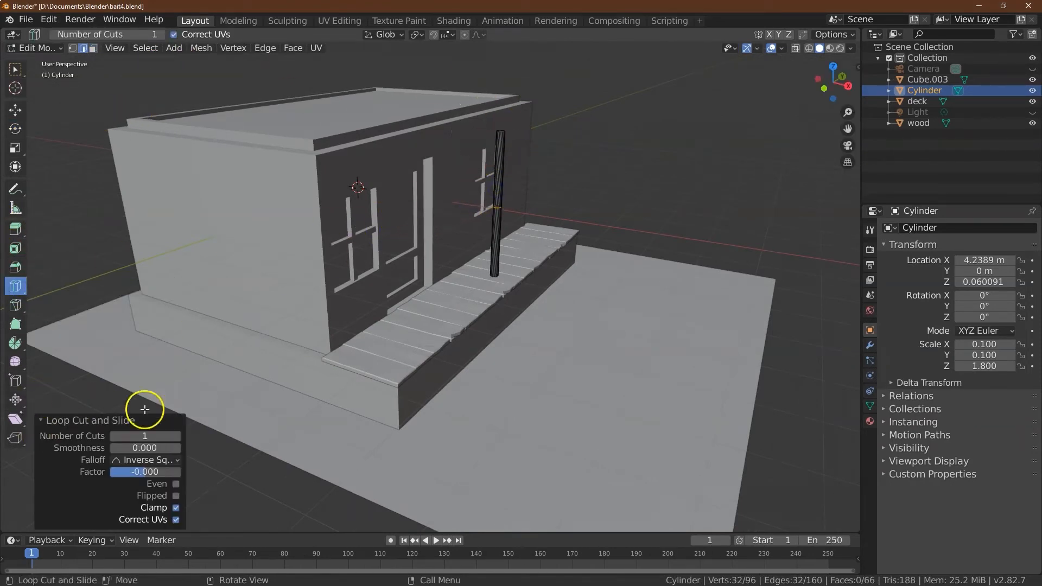
click(178, 437)
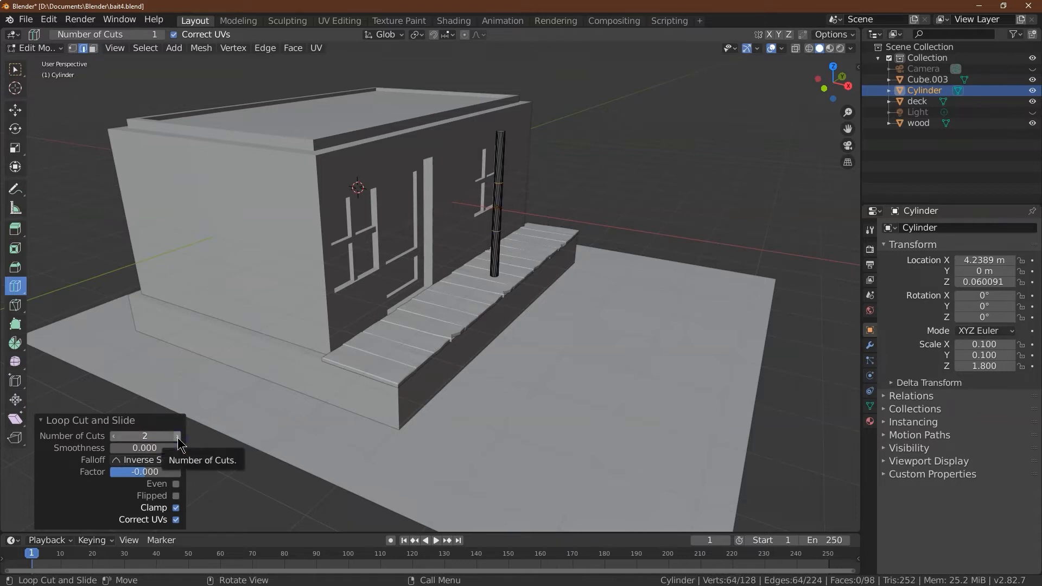
click(177, 437)
click(178, 437)
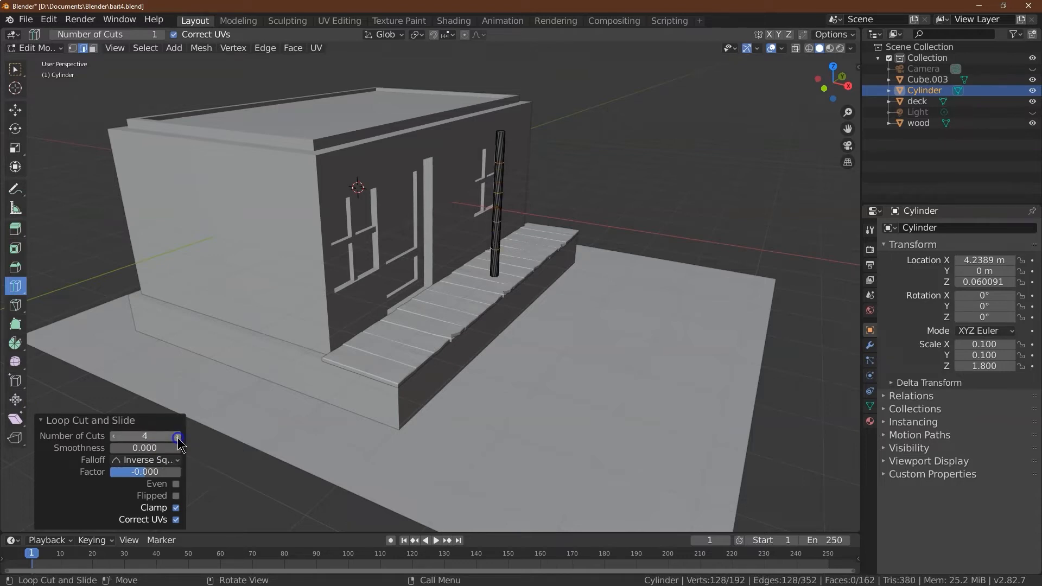
click(15, 70)
drag(848, 113, 796, 234)
middle_drag(796, 234, 693, 170)
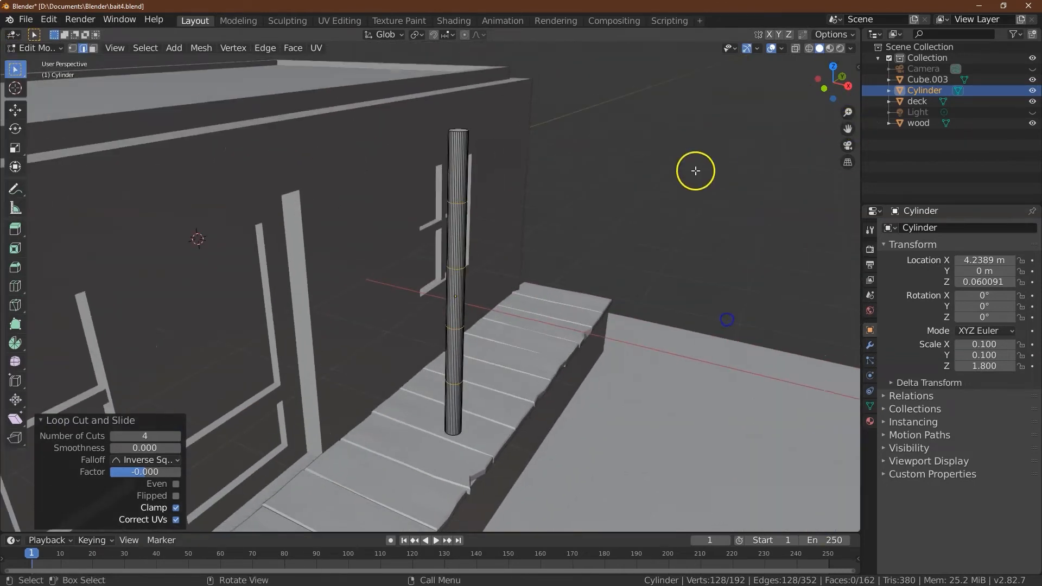
click(691, 170)
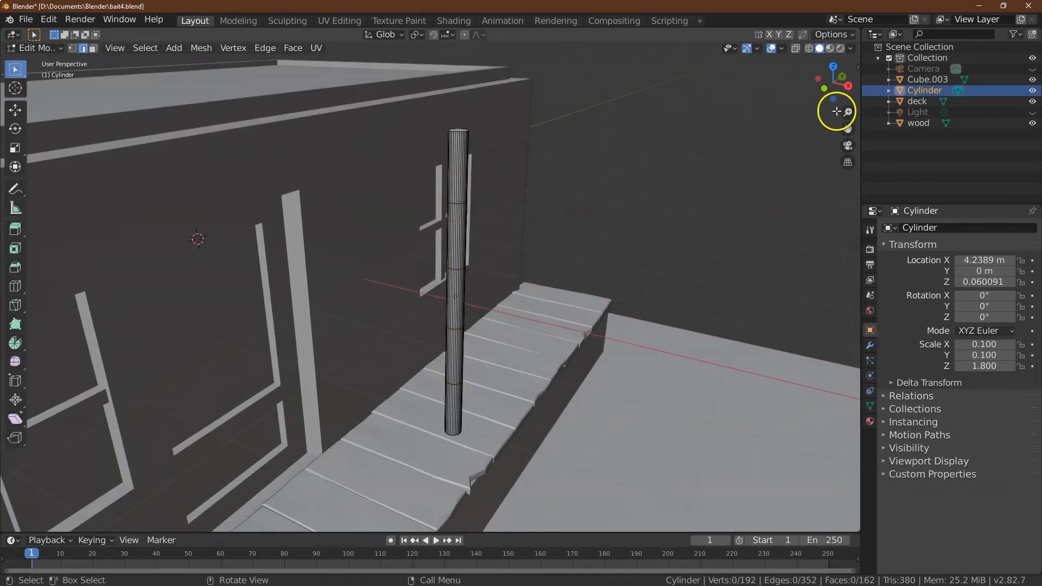
Step: Select the cylinder's uppermost cut as an edge loop and move it up 0.7 m in Z
scroll(830, 103, up, 2)
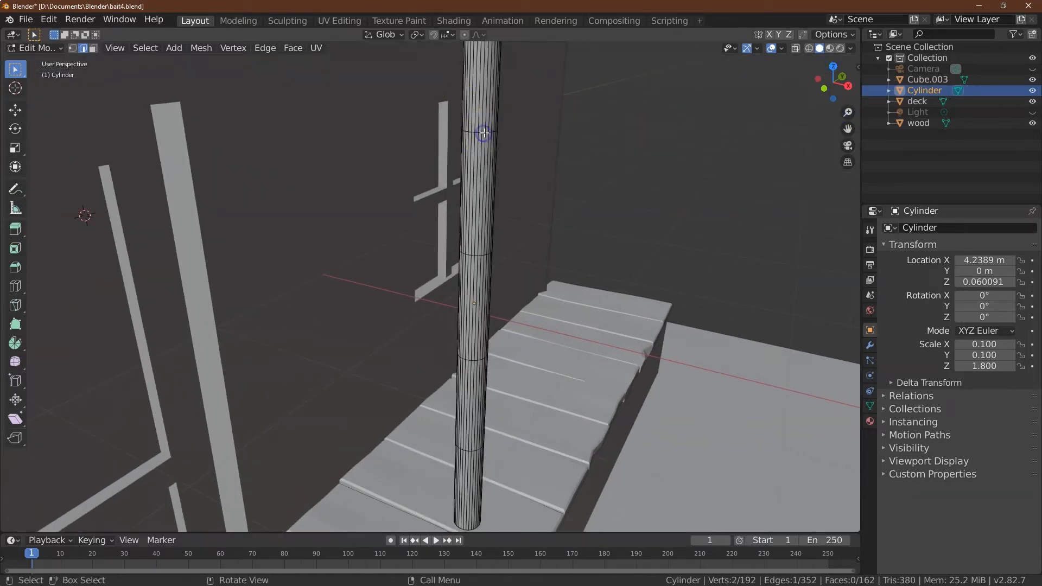
click(144, 48)
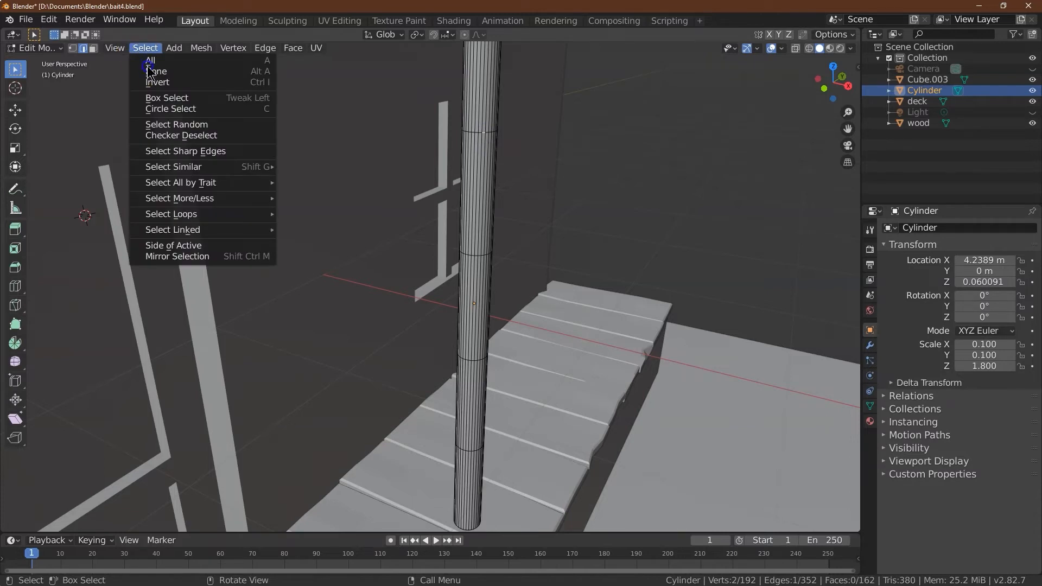
mouse_move(206, 217)
click(305, 211)
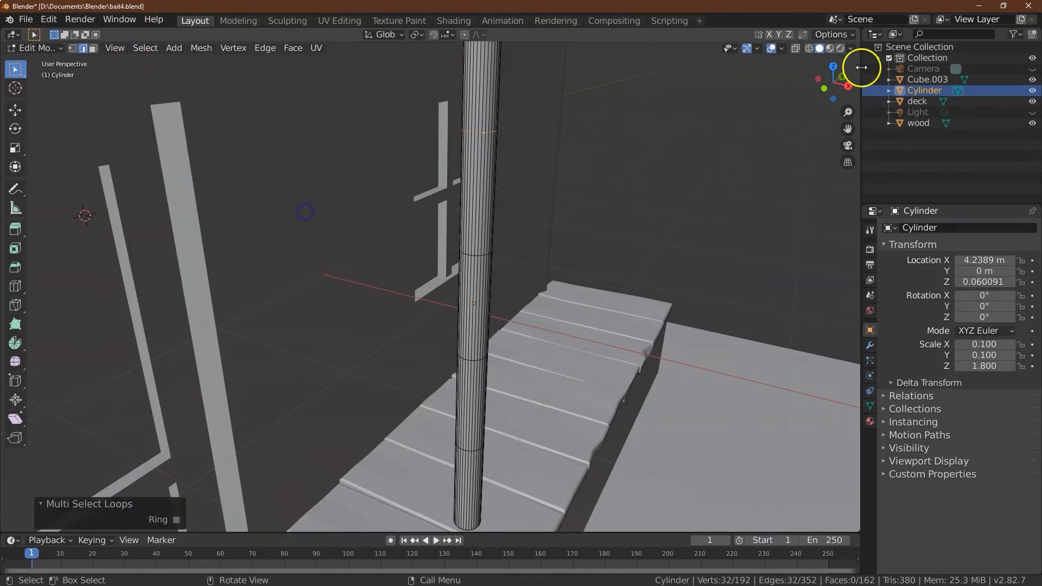
drag(847, 100, 418, 112)
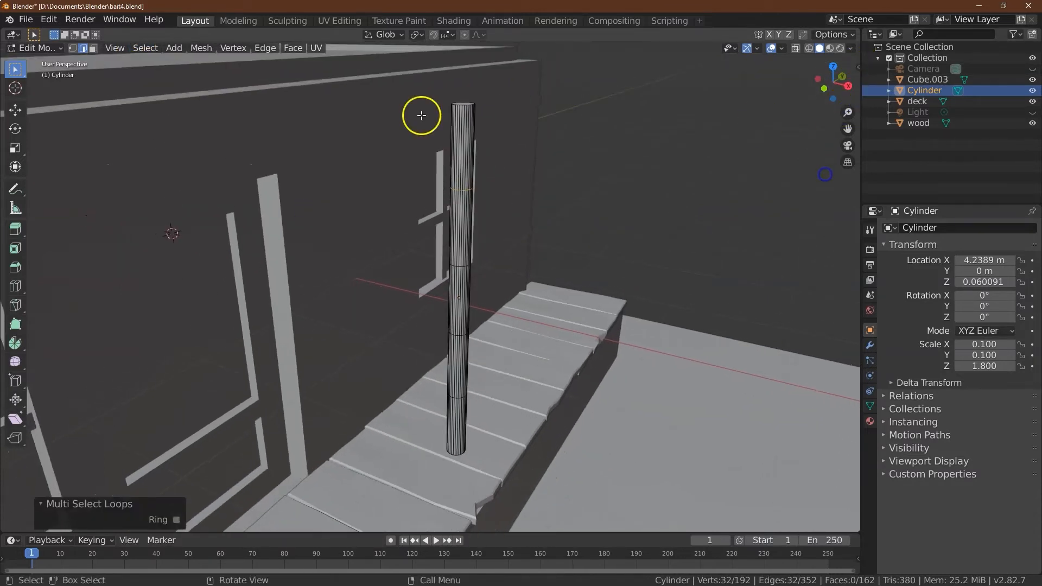
click(15, 111)
drag(464, 144, 445, 61)
click(147, 495)
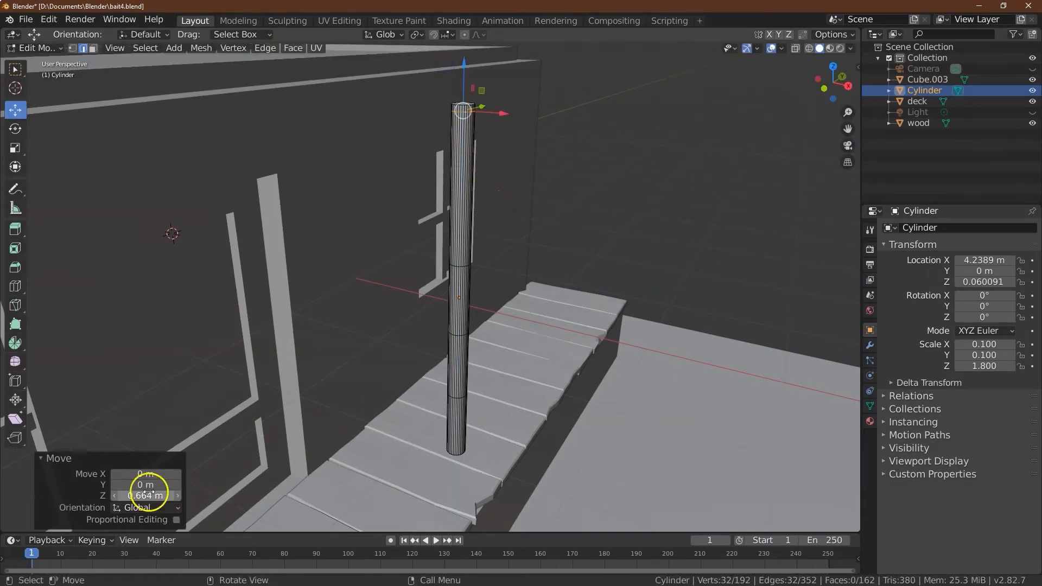
key(Tab)
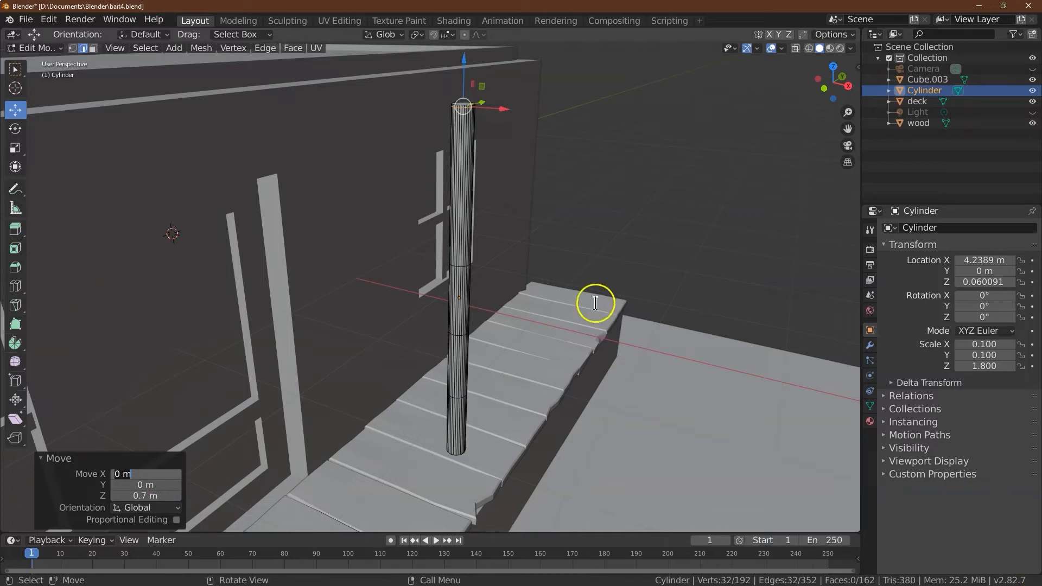
Step: Select the second edge loop from the top and move it up 1.35 m in Z
click(460, 266)
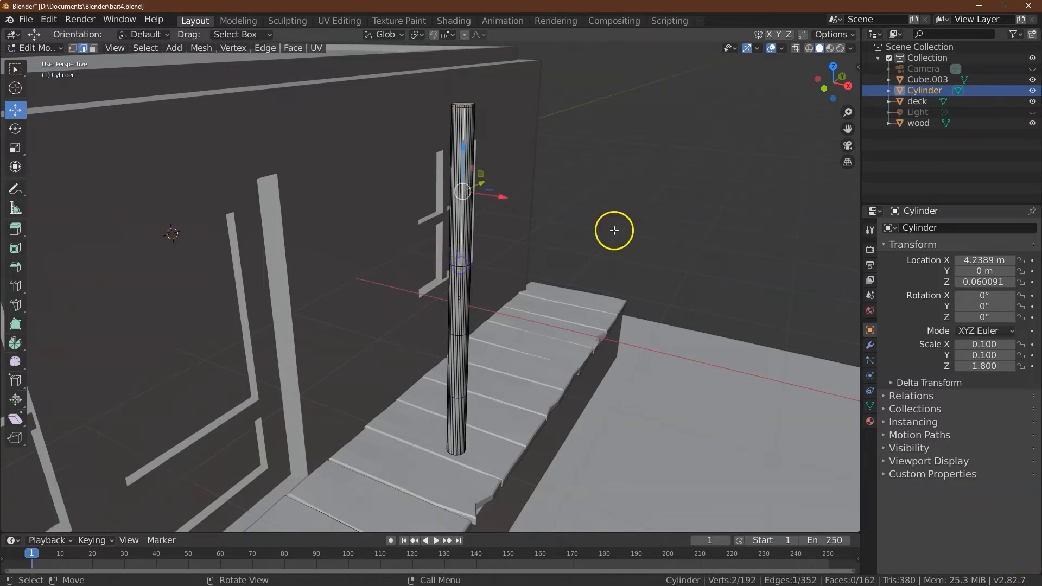
drag(851, 113, 796, 500)
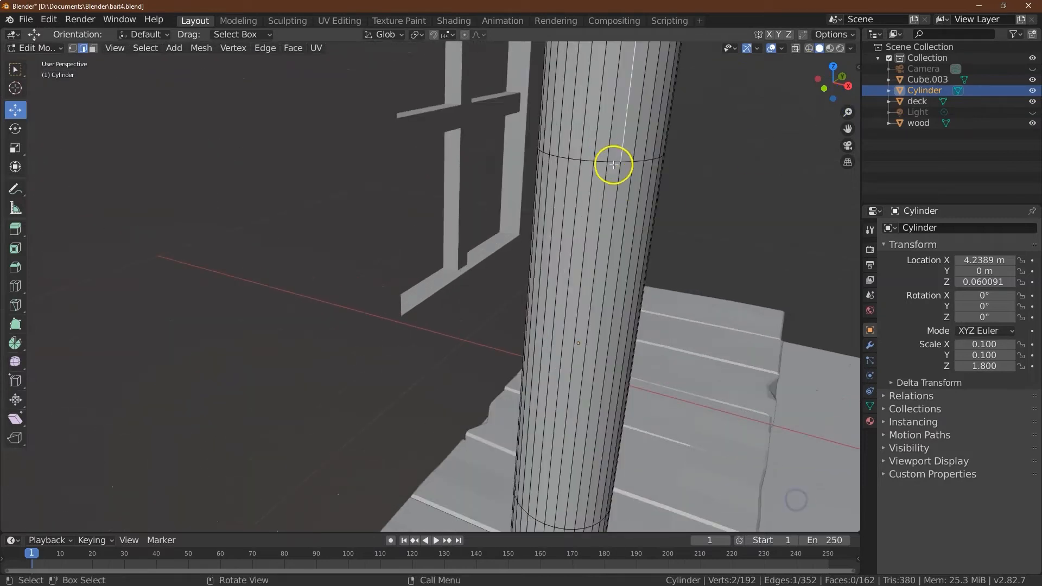
click(613, 162)
click(145, 48)
mouse_move(161, 205)
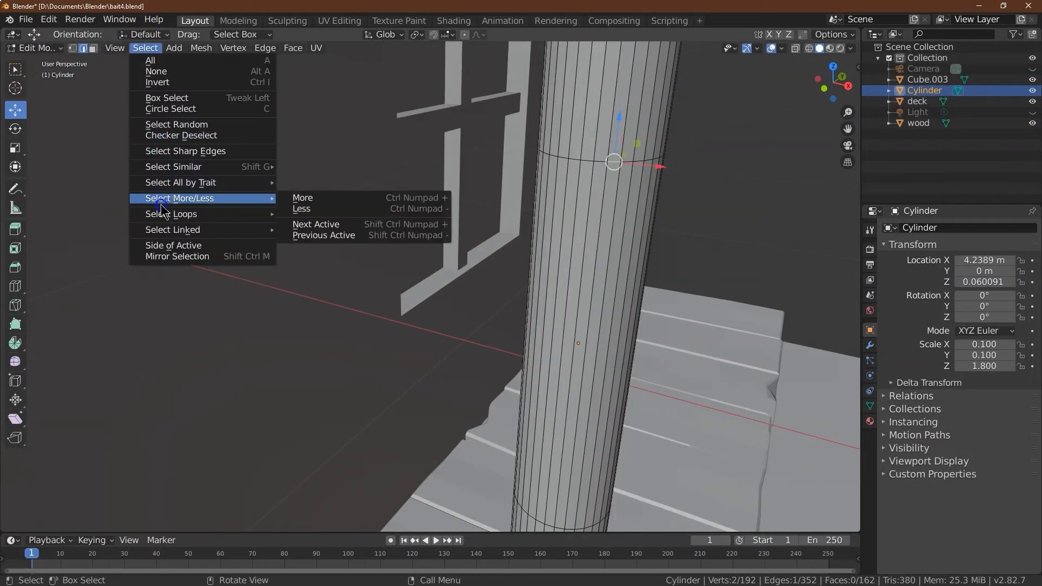
click(287, 210)
drag(832, 76, 780, 451)
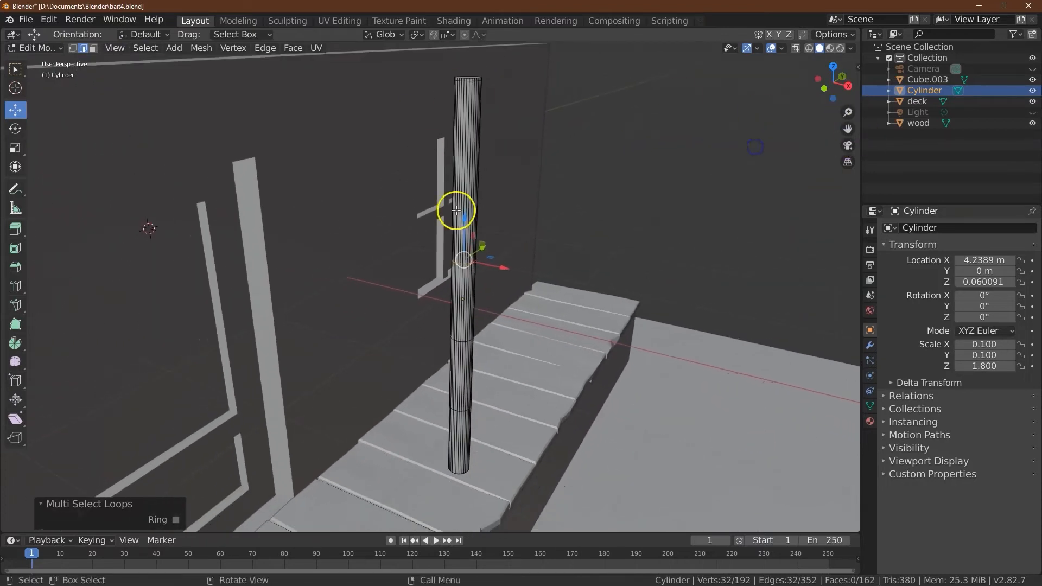
drag(466, 222, 476, 57)
drag(480, 530, 480, 529)
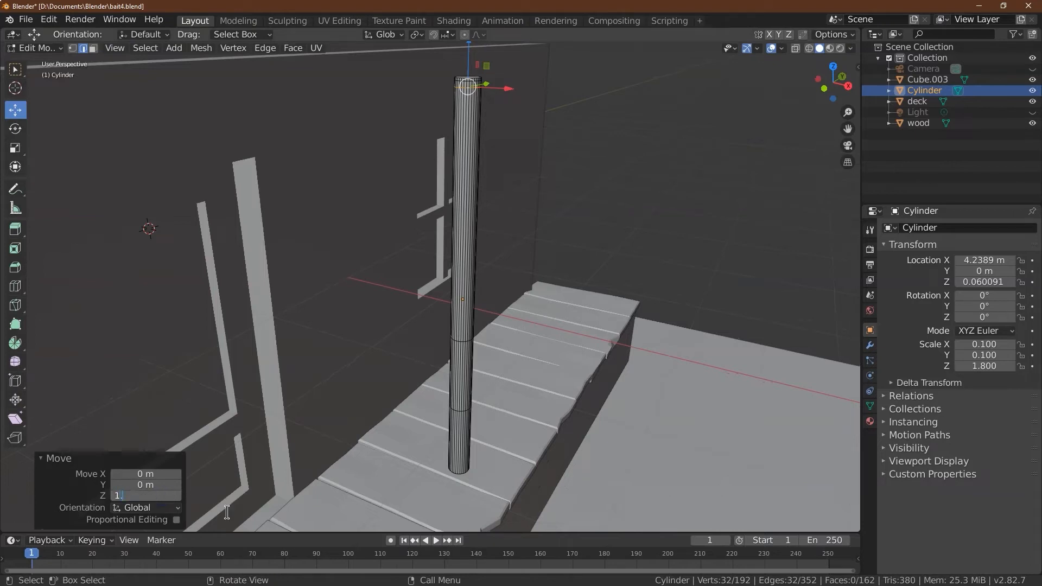
key(Return)
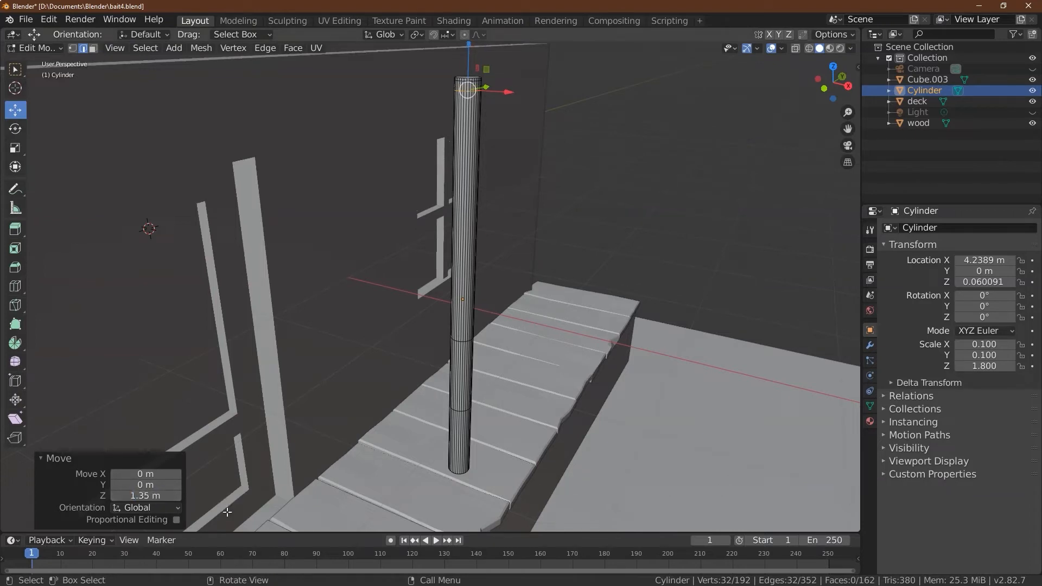
Step: Fine-tune the second loop's upward Z move, trying 1.4 m and settling on 1.38 m
click(164, 491)
text(1.4)
key(Tab)
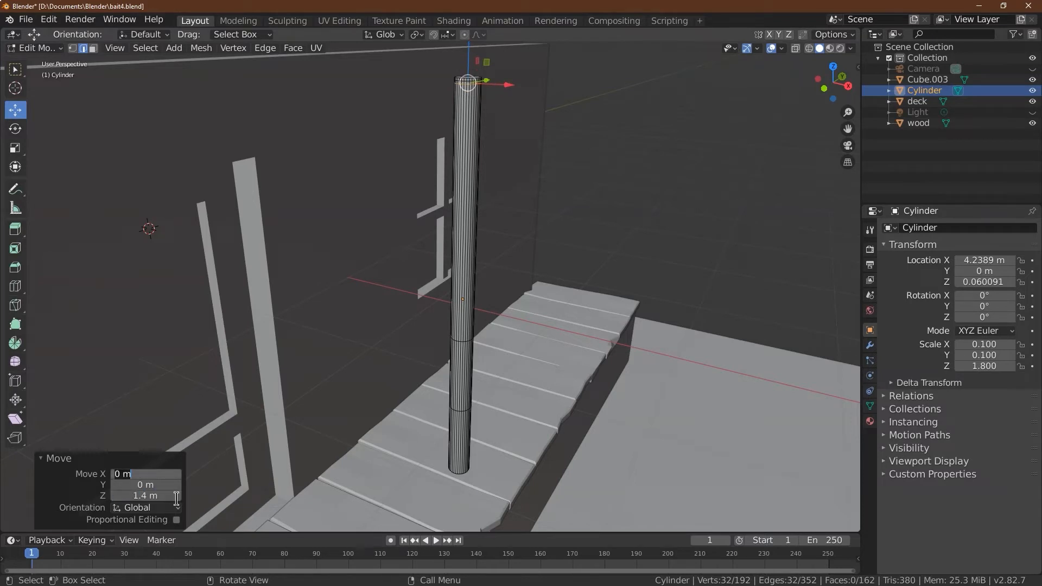
key(Return)
key(Return)
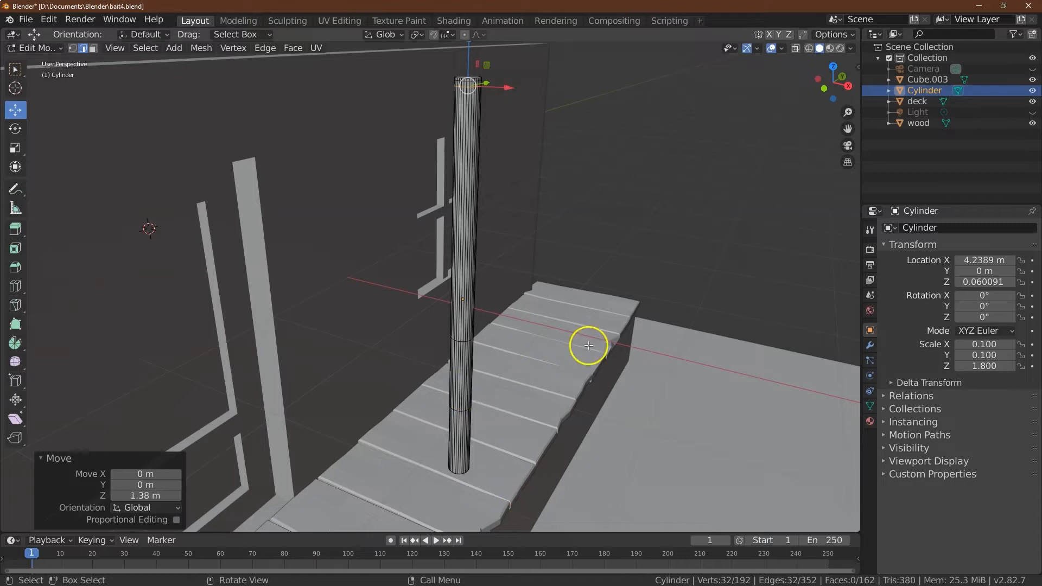
Step: Select the cylinder's lowest cut as an edge loop and move it -0.7 m in Z
mouse_move(830, 70)
mouse_down()
mouse_move(836, 79)
mouse_move(830, 71)
mouse_up()
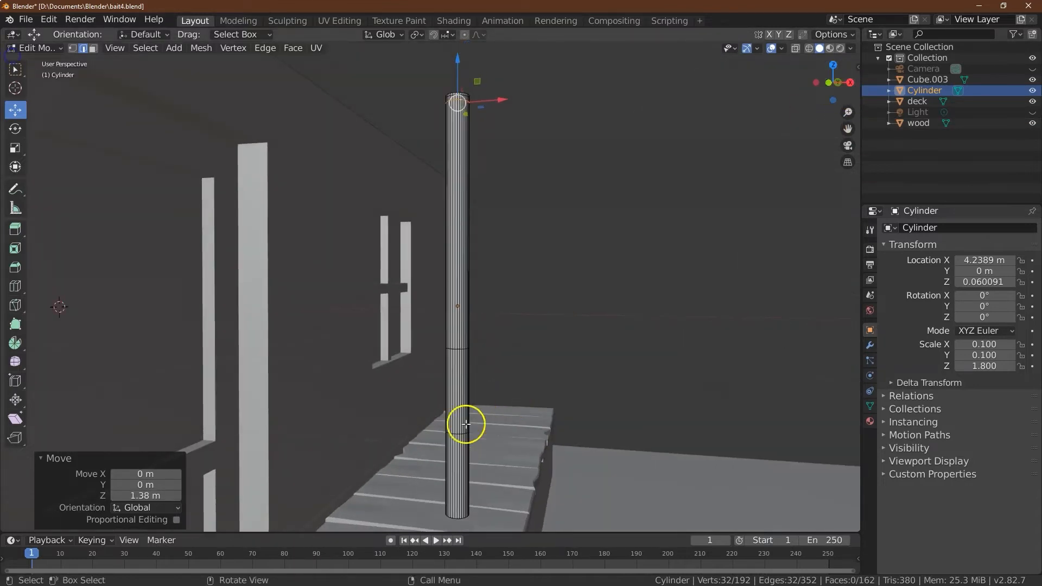
click(459, 432)
click(145, 47)
mouse_move(166, 216)
click(317, 214)
drag(459, 391, 454, 466)
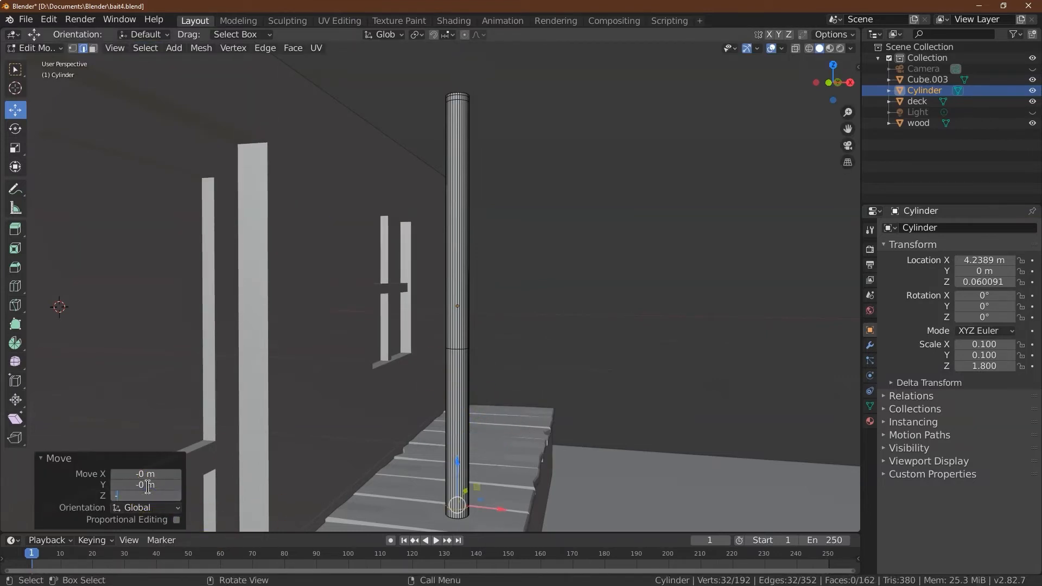
text(0.7)
key(Return)
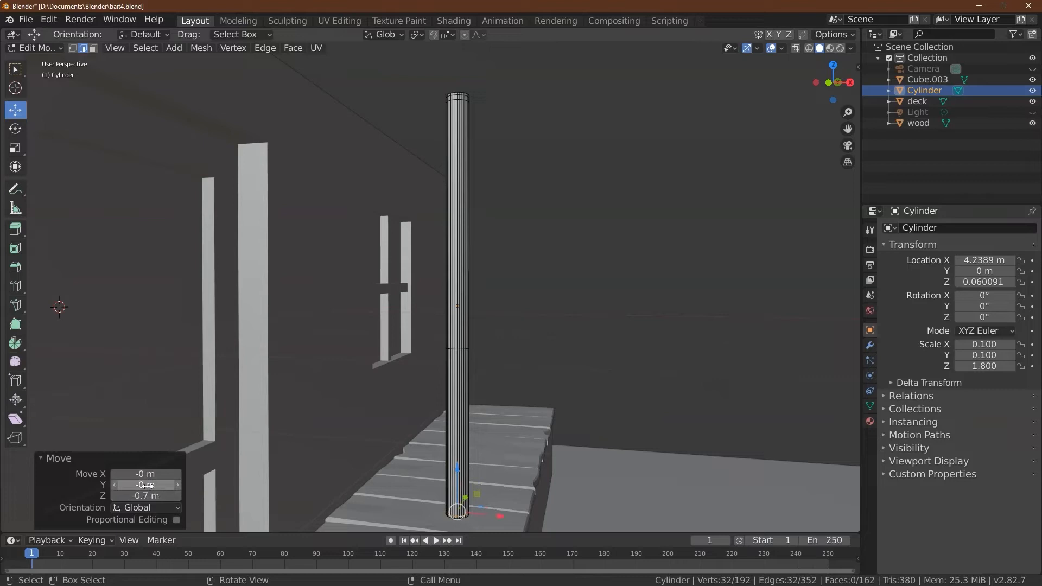
Step: Select the remaining middle edge loop and move it -1.38 m in Z toward the cylinder's base
click(458, 349)
click(461, 349)
key(KP_Decimal)
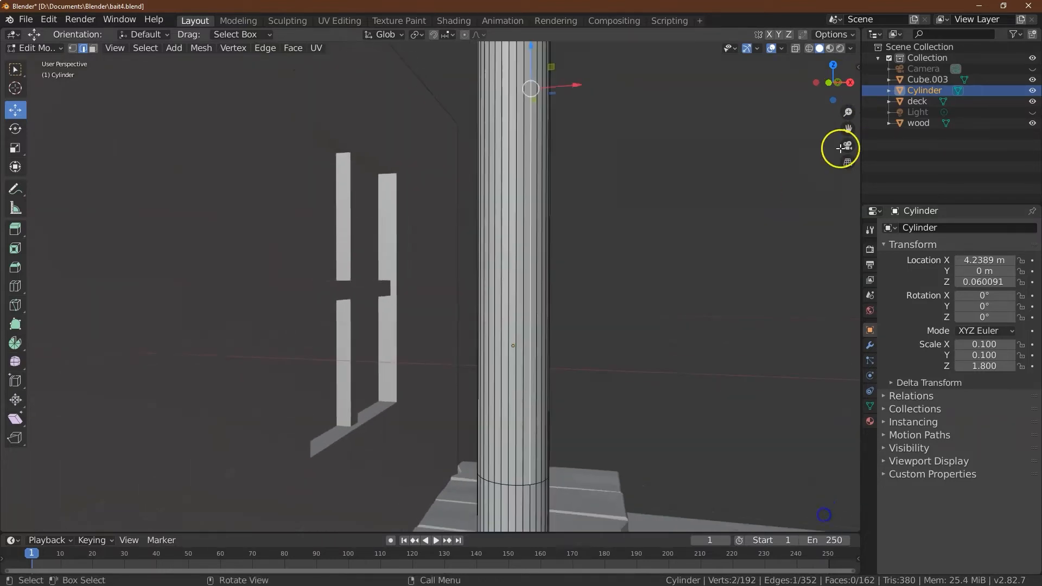
click(146, 47)
click(168, 214)
click(316, 214)
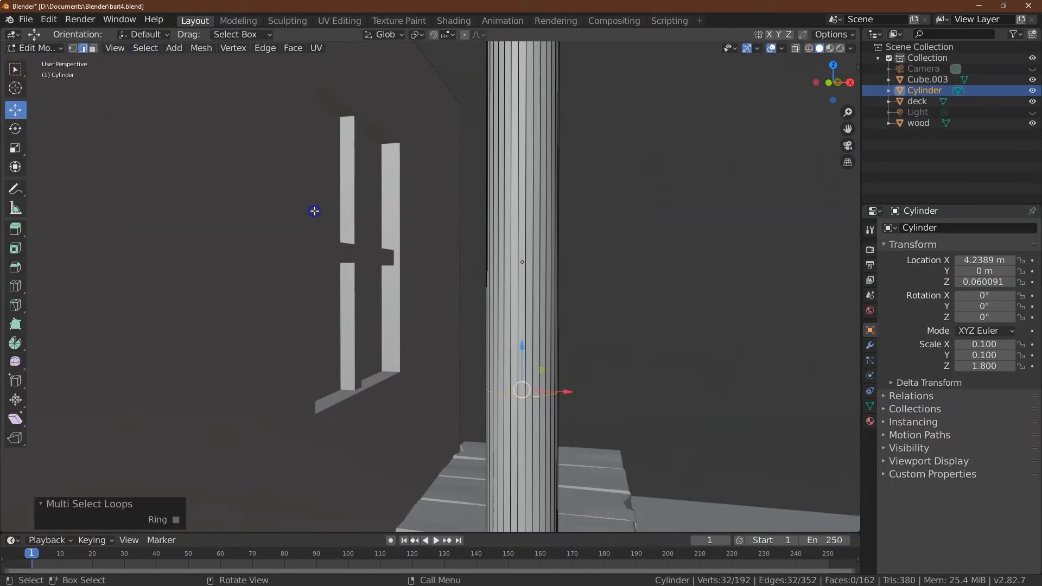
scroll(704, 179, down, 5)
drag(458, 279, 417, 438)
click(149, 496)
text(-1.38)
key(Return)
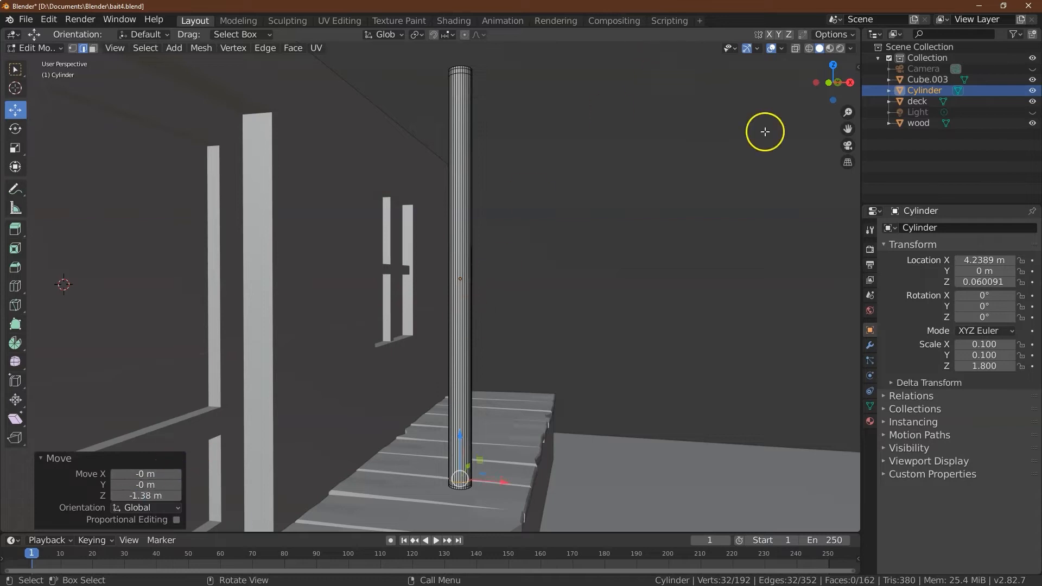
Step: Select the cylinder's top face and scale it to 1.75 in X, Y and Z
drag(835, 92, 824, 133)
click(15, 69)
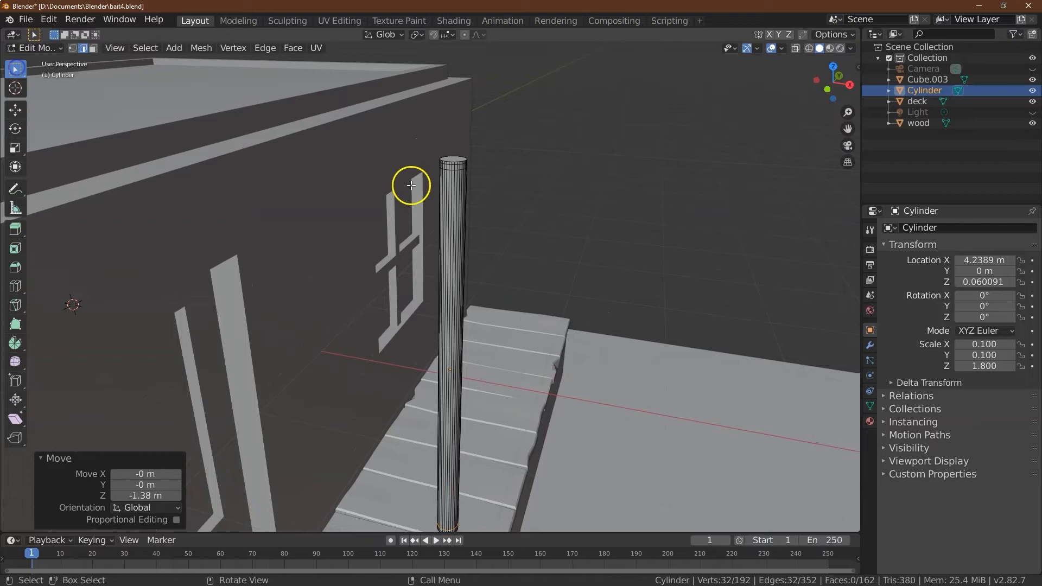
click(454, 157)
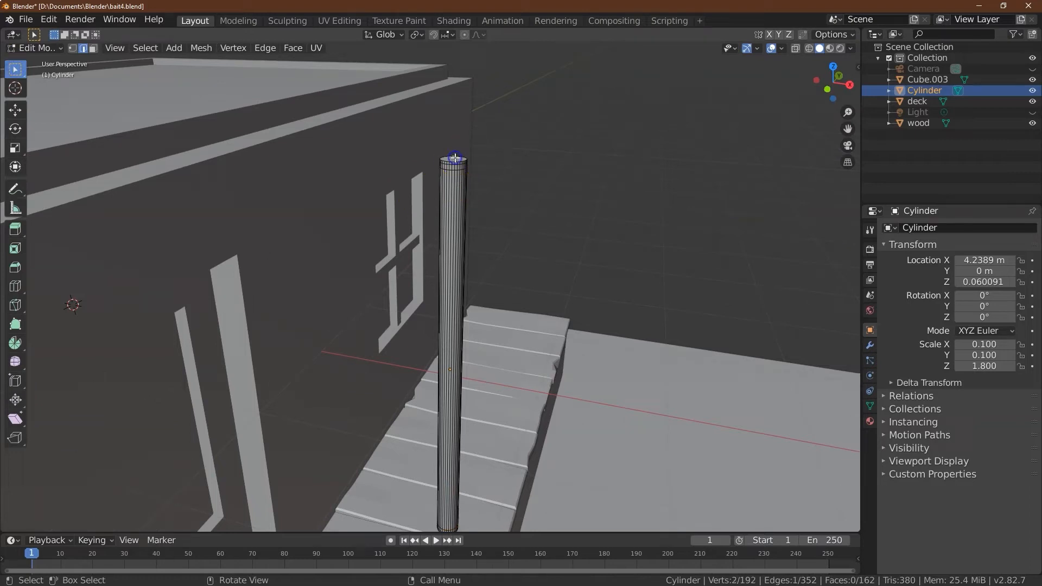
click(94, 48)
click(455, 160)
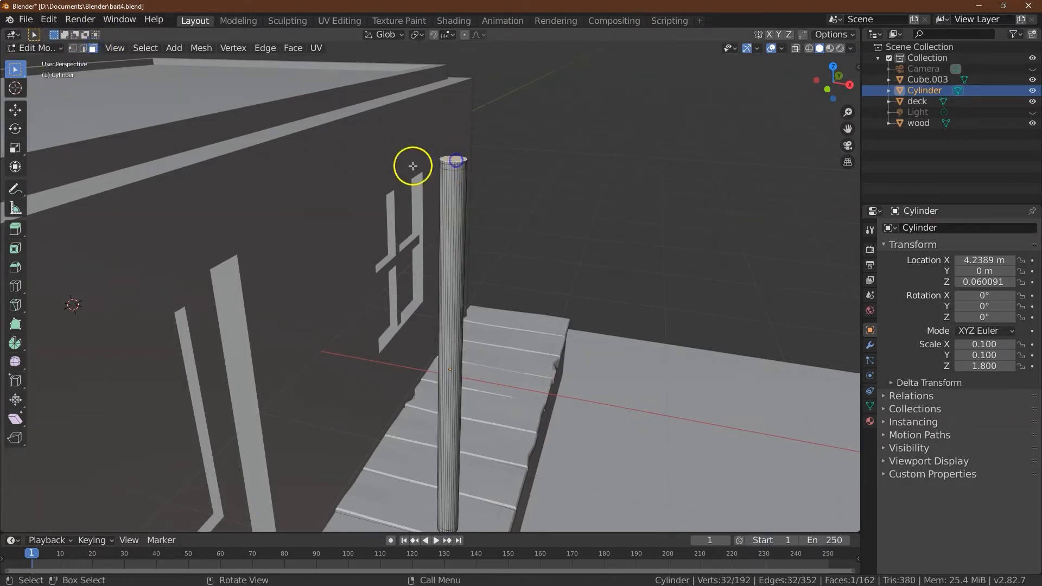
click(12, 147)
drag(483, 196, 527, 211)
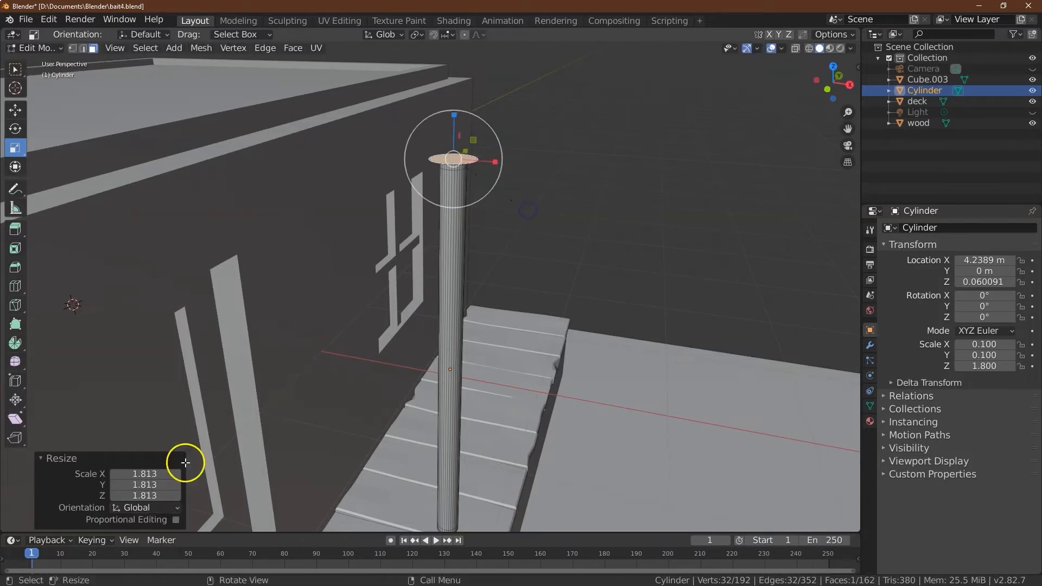
drag(845, 98, 825, 98)
click(154, 475)
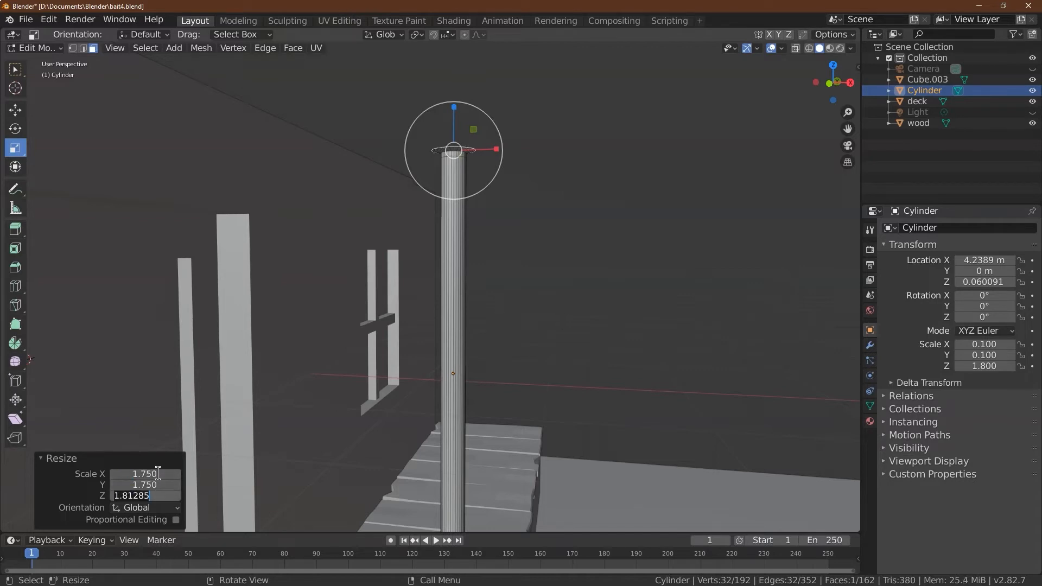
text(1.75)
key(Return)
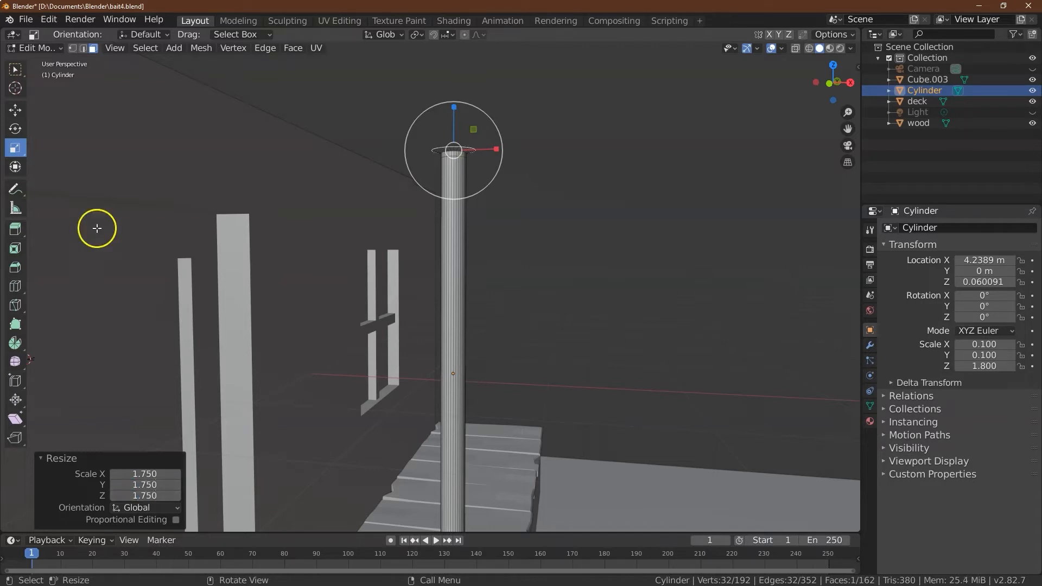
Step: Move the top face upward in Z, trying 0.2 m and settling on 0.3 m
click(14, 110)
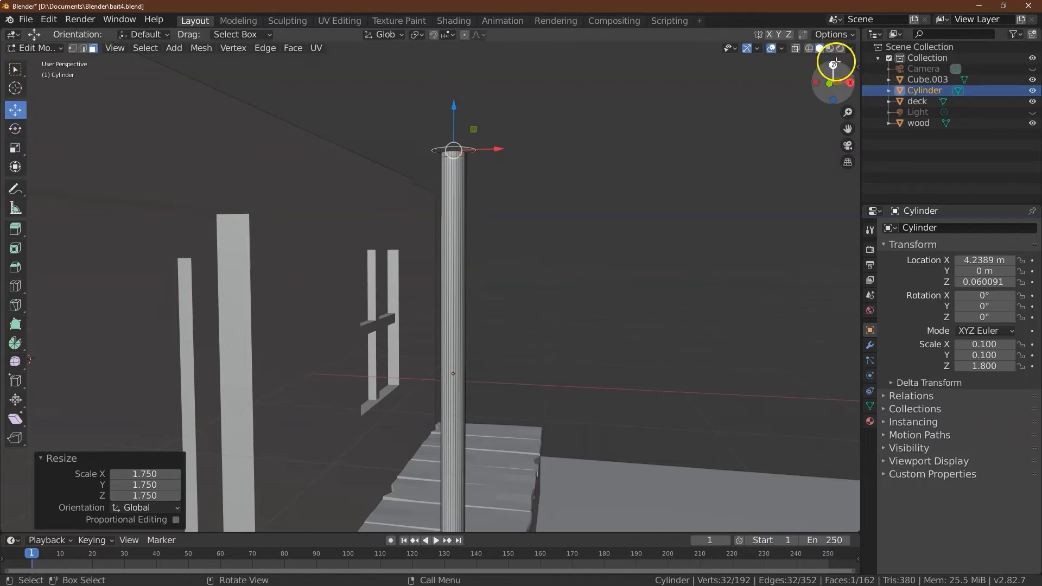
drag(833, 63, 796, 59)
drag(458, 131, 456, 110)
click(160, 497)
click(830, 93)
click(138, 496)
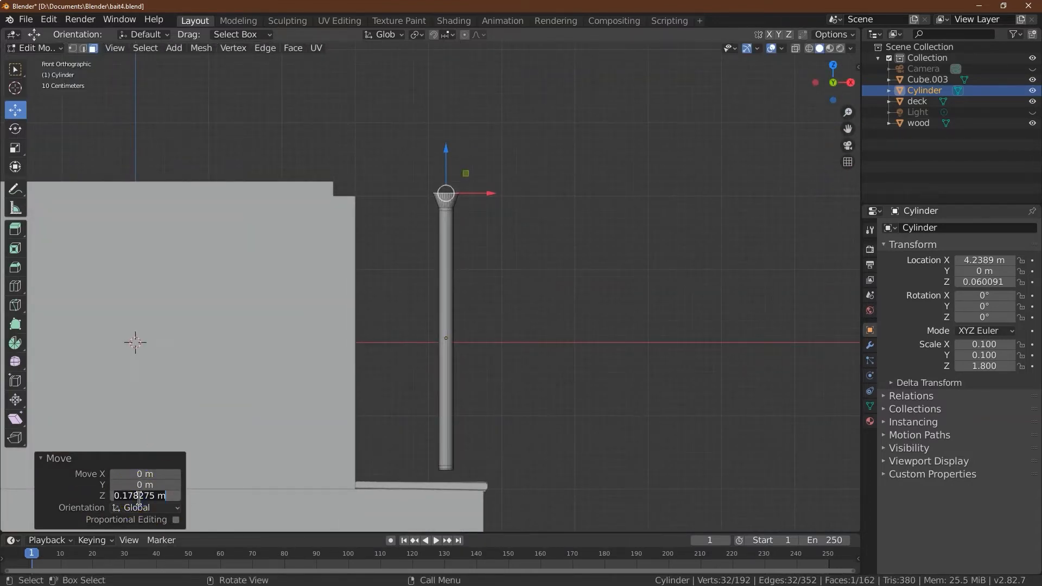
text(0.2)
key(Return)
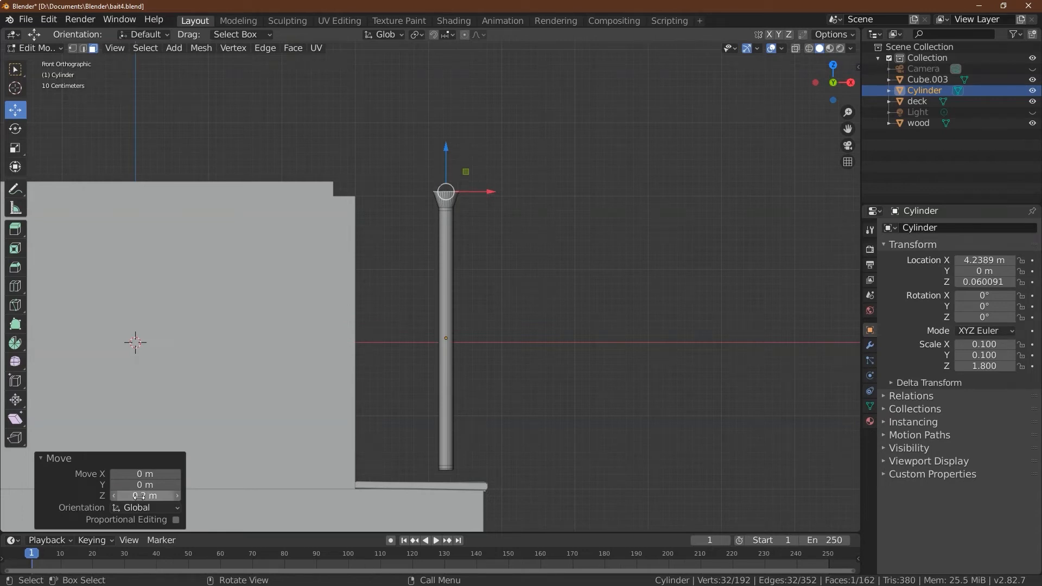
text(0.3)
key(Return)
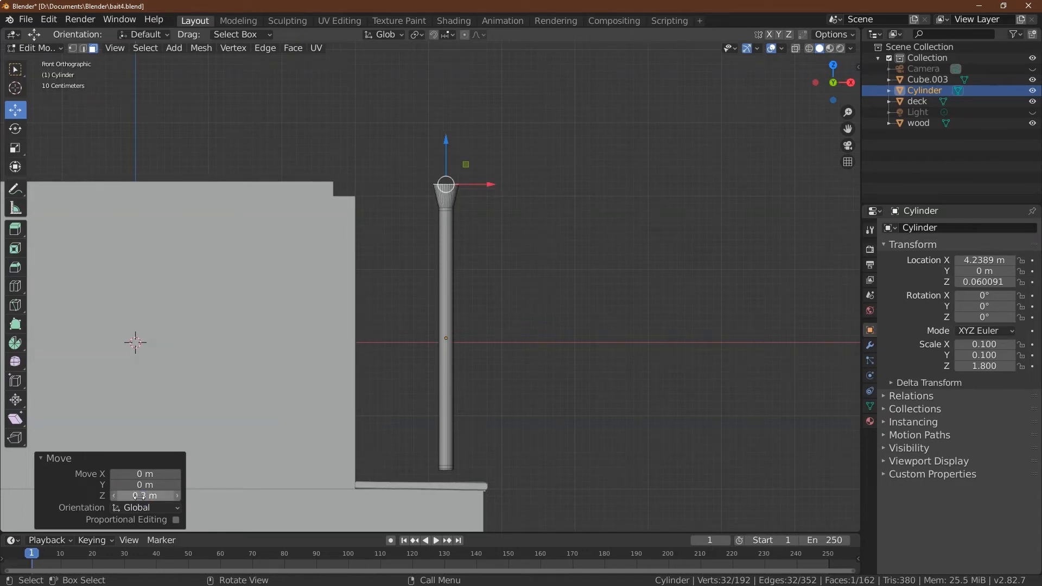
Step: Select the cylinder's bottom face and scale it to 1.75 in X, Y and Z
mouse_move(830, 76)
mouse_down()
mouse_move(758, 525)
mouse_move(809, 76)
mouse_move(823, 88)
mouse_up()
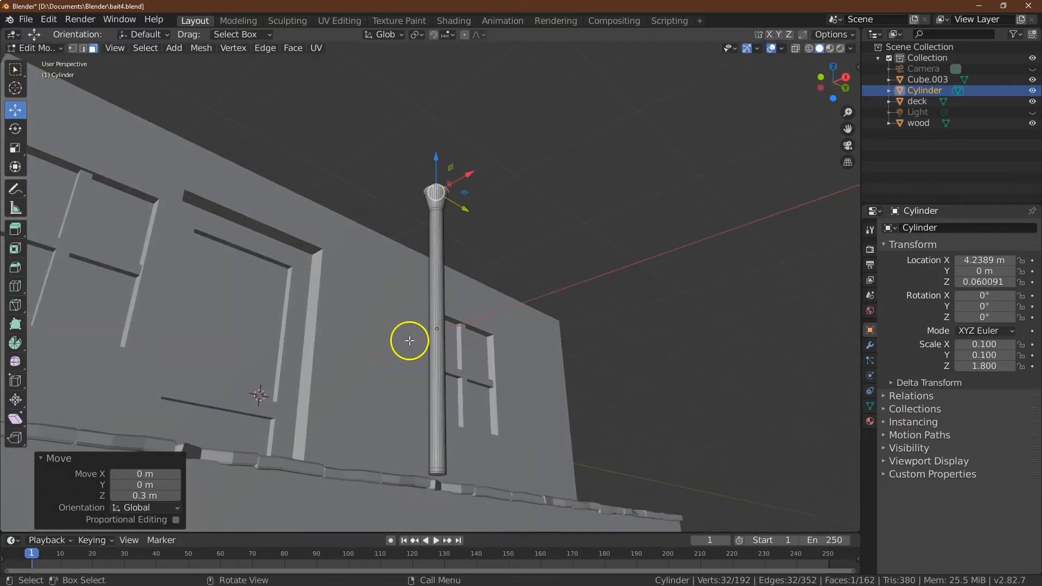
click(15, 69)
click(434, 473)
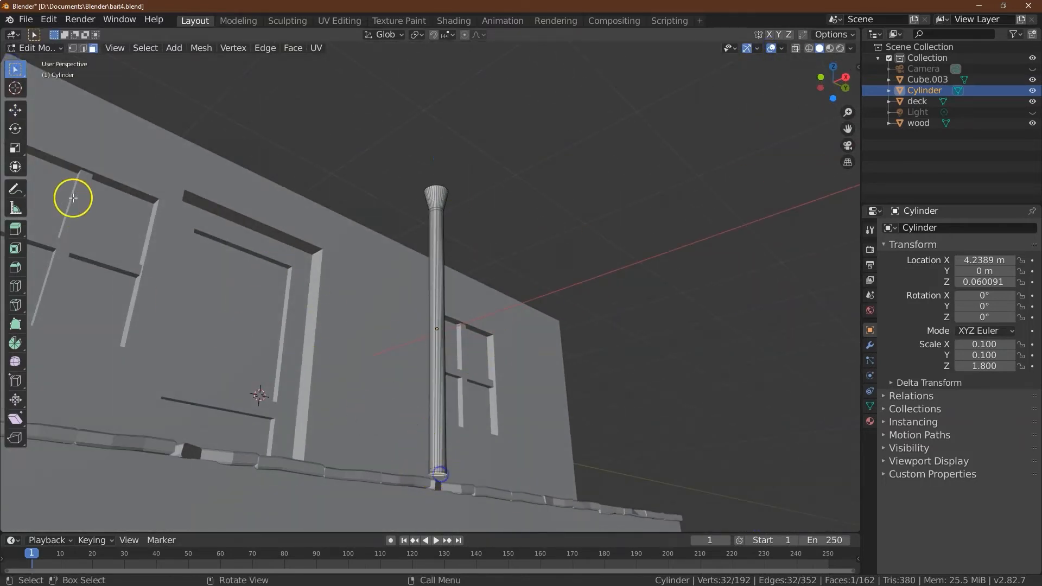
click(12, 152)
drag(383, 446, 347, 452)
click(149, 474)
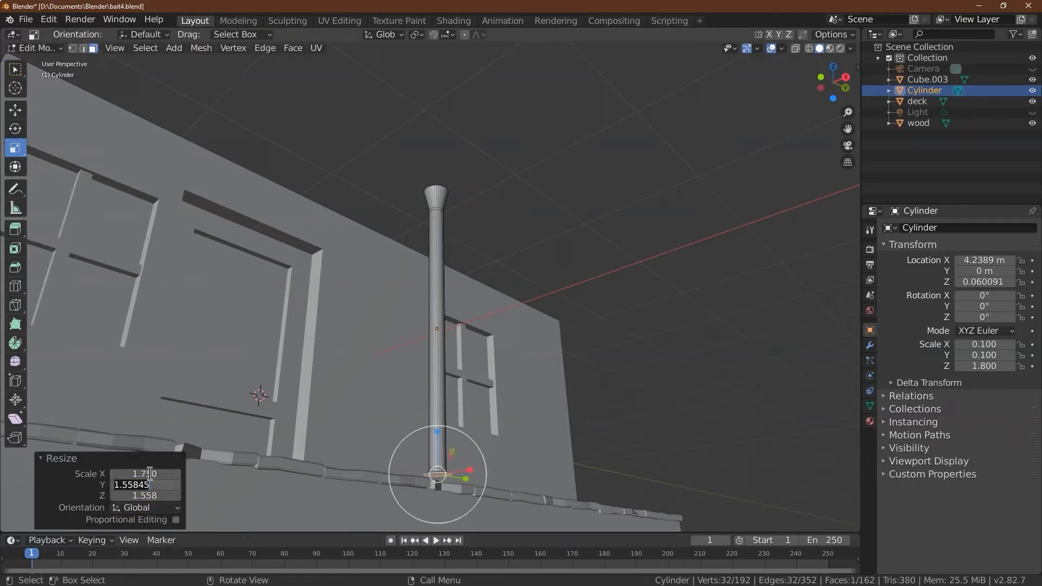
key(Tab)
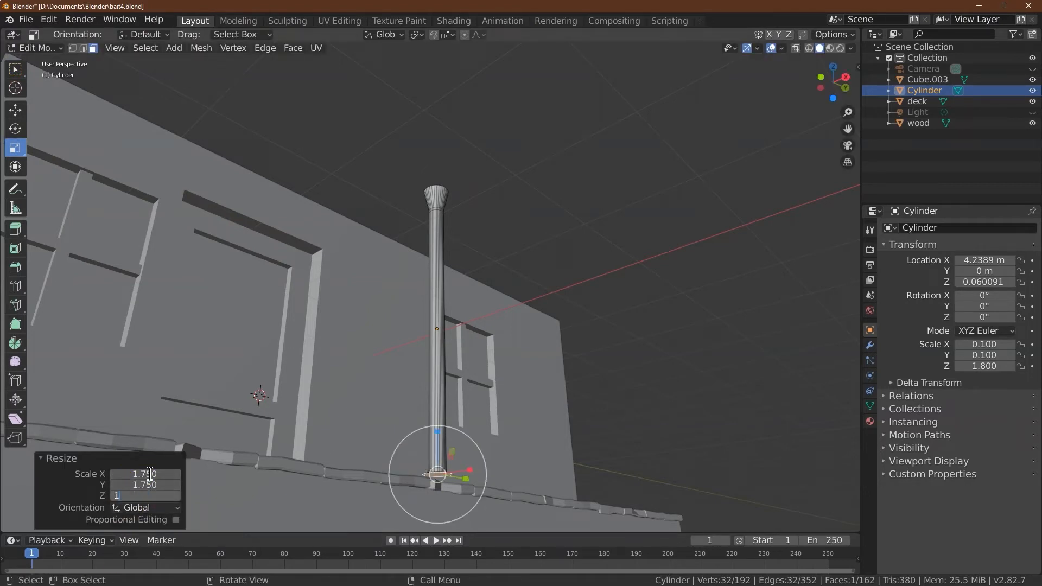
key(Return)
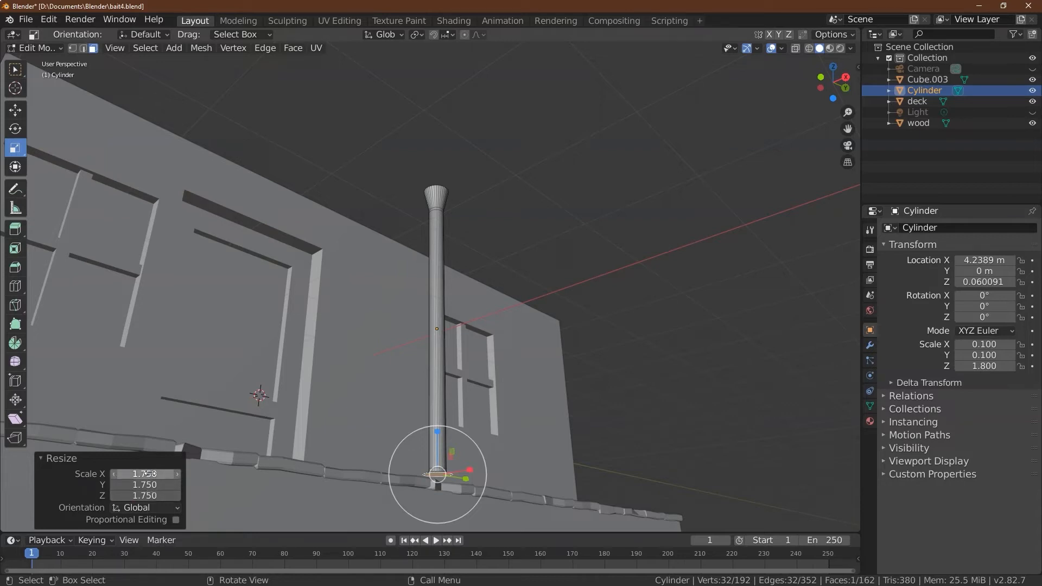
Step: Move the bottom face -0.3 m in Z and check the post in X-ray and wireframe display
click(15, 111)
drag(432, 432, 437, 448)
drag(846, 74, 833, 84)
click(151, 496)
key(Return)
click(795, 50)
drag(850, 131, 869, 23)
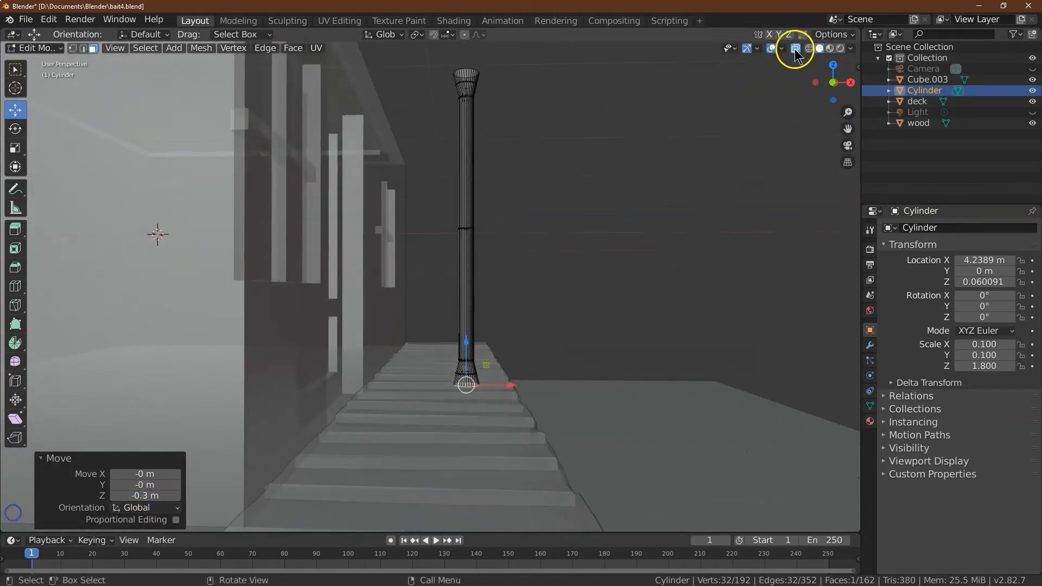
click(808, 49)
mouse_move(847, 78)
mouse_down()
mouse_move(736, 53)
mouse_move(744, 78)
mouse_up()
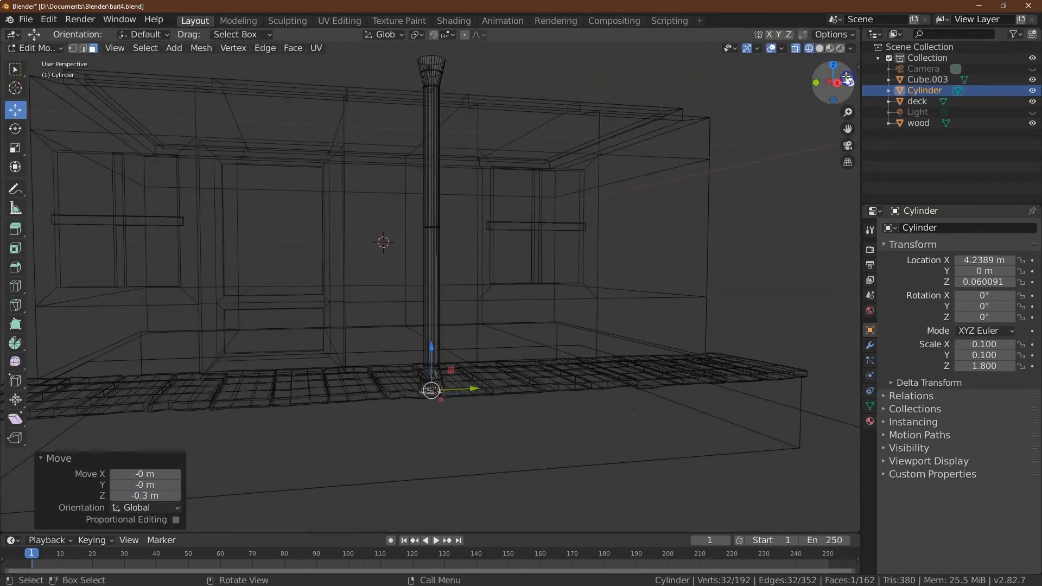
click(819, 49)
Step: Select the whole narrow ring of faces just below the top flare and extrude it along its normals with a -0.2 m offset
click(16, 70)
mouse_move(843, 68)
mouse_down()
mouse_move(832, 86)
mouse_move(7, 525)
mouse_move(28, 385)
mouse_up()
drag(840, 88, 835, 66)
drag(850, 113, 820, 483)
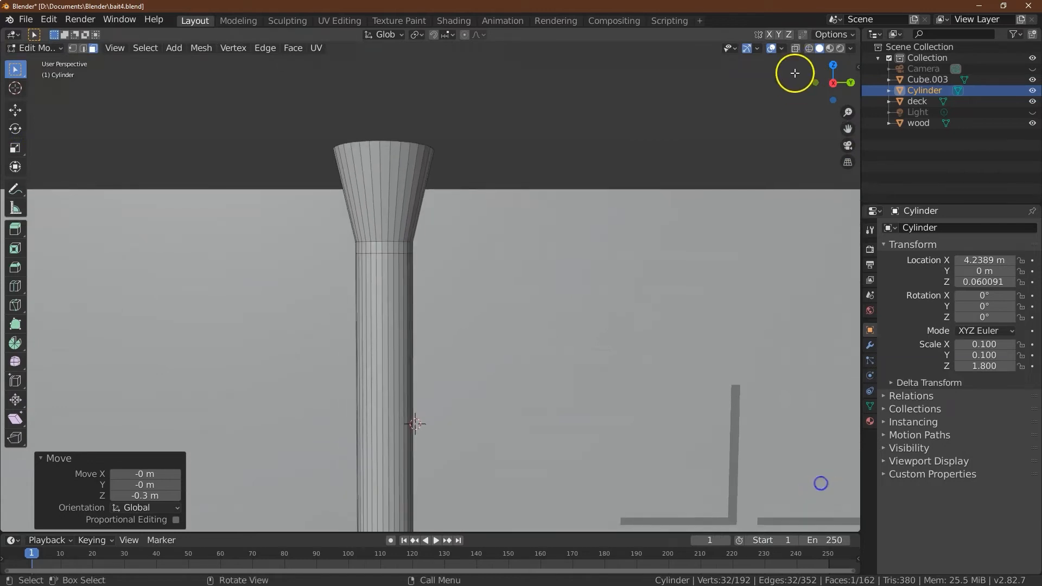
click(829, 81)
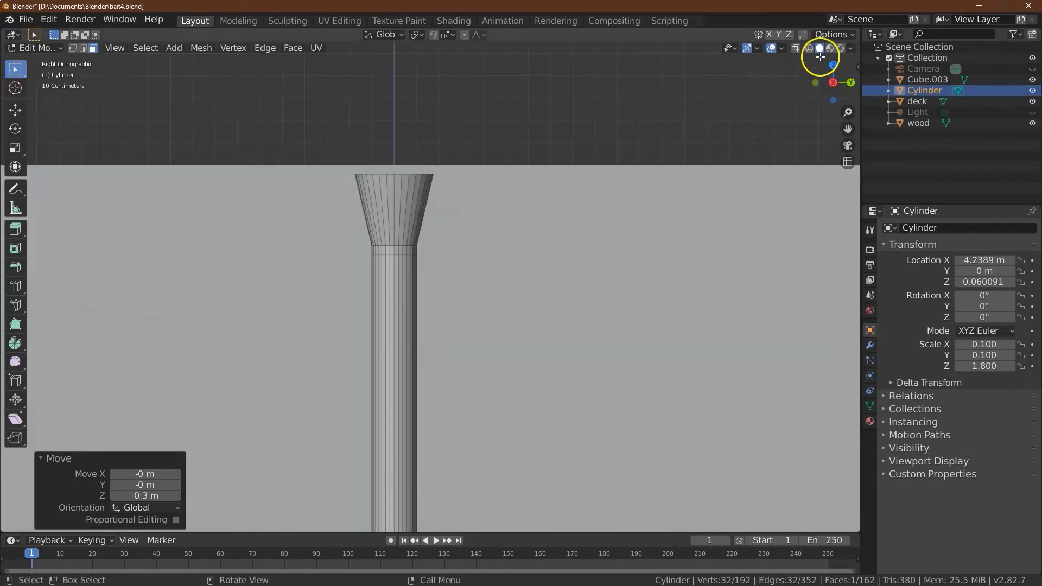
click(796, 48)
drag(362, 245, 435, 256)
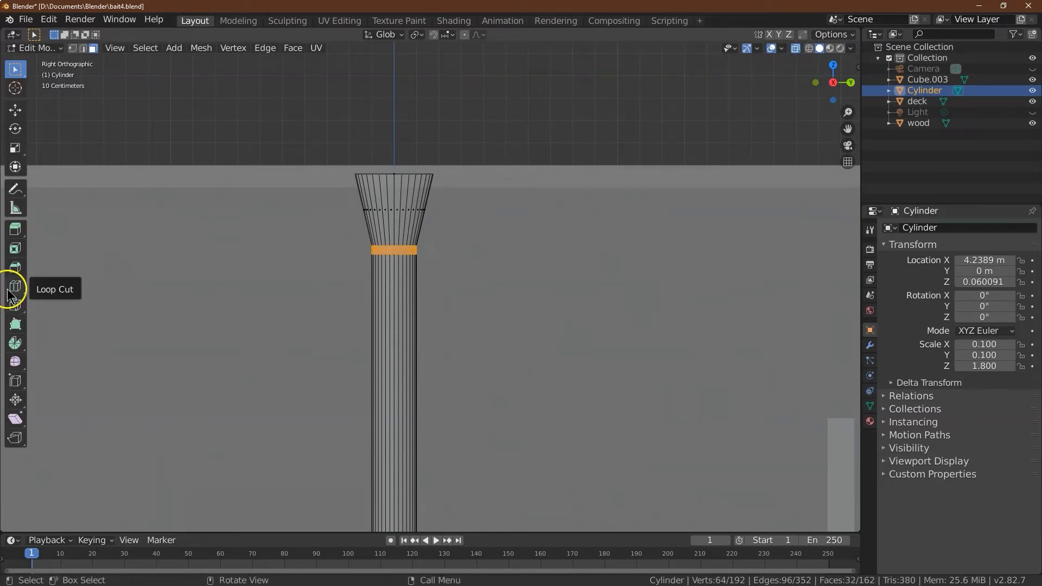
drag(15, 229, 67, 260)
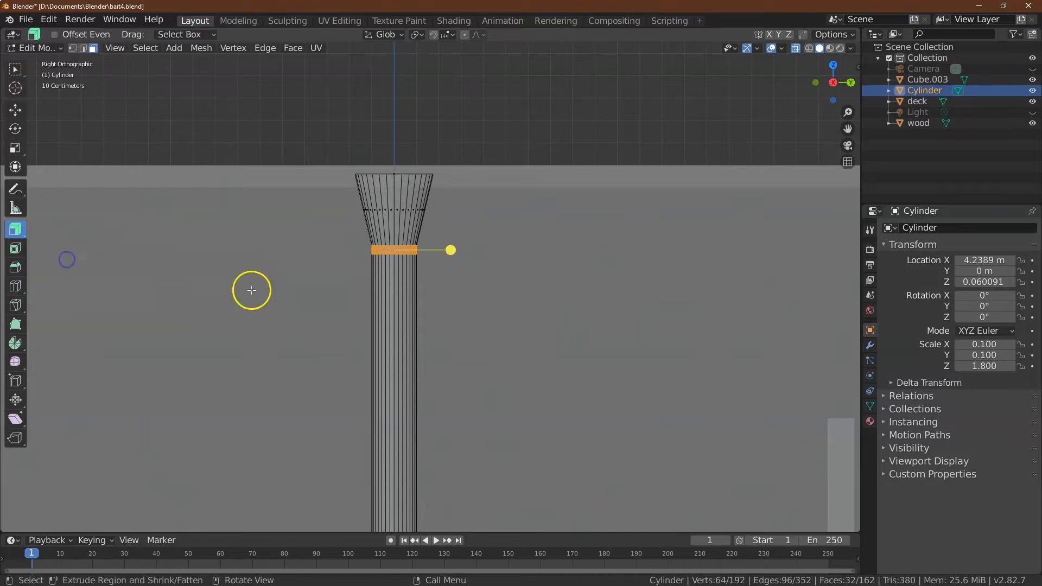
drag(449, 247, 456, 229)
click(795, 49)
drag(831, 83, 771, 125)
click(168, 493)
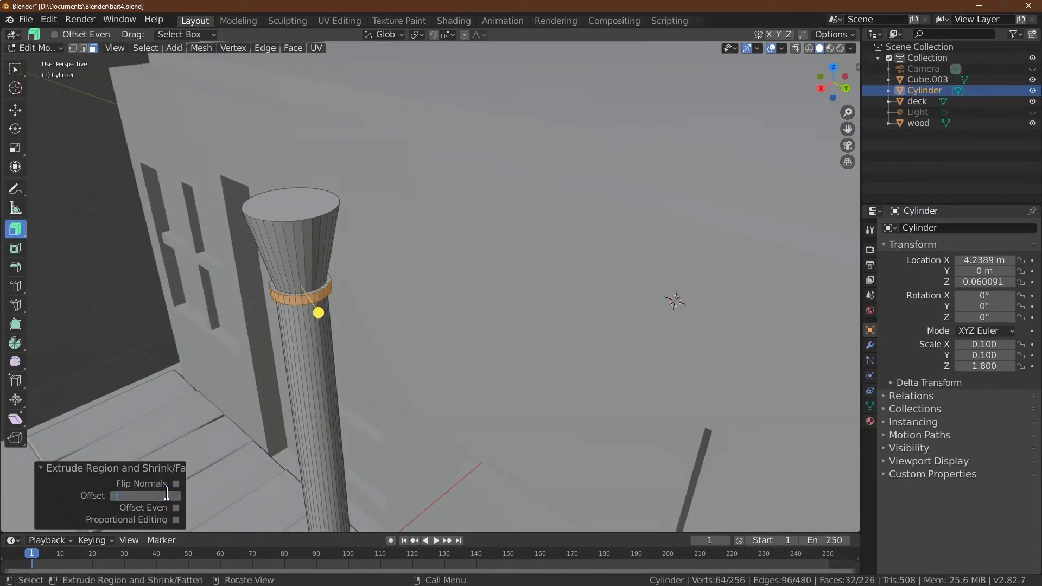
text(-.2)
key(Return)
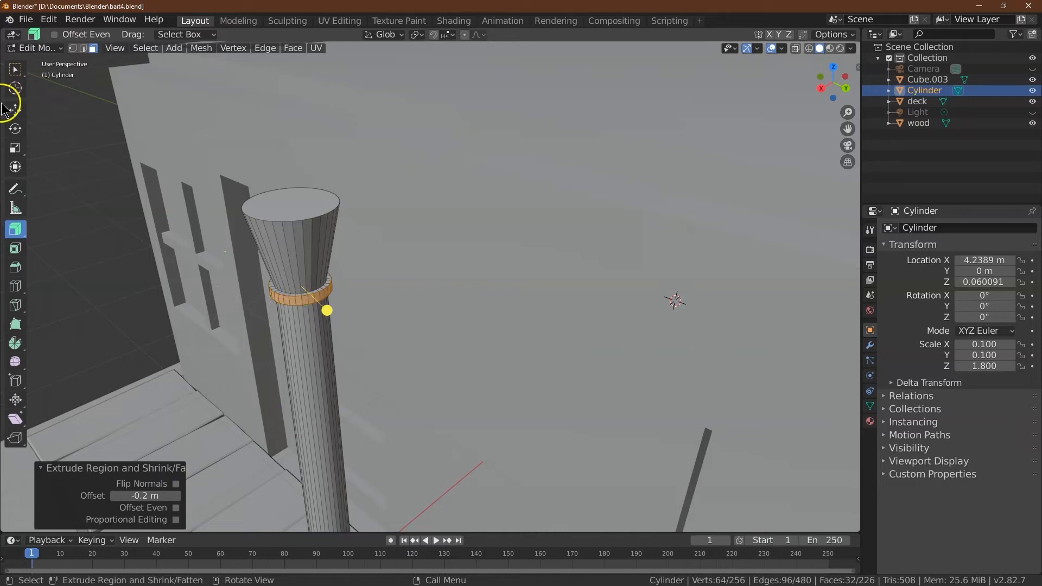
Step: Select the upper and lower outer edge loops of the collar below the top flare and bevel them with a 0.007 m offset
click(82, 49)
click(291, 294)
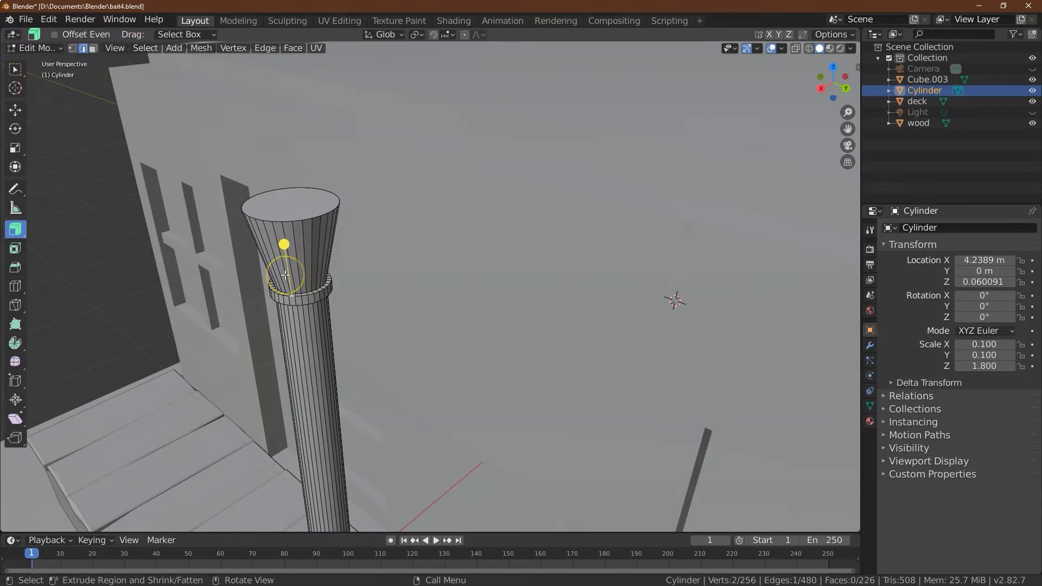
shift+click(292, 306)
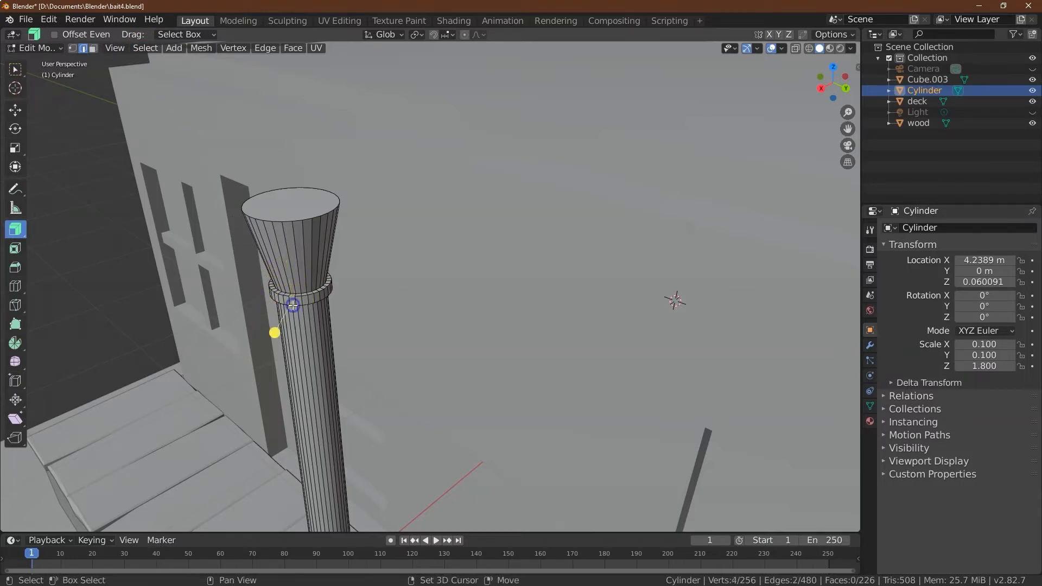
click(148, 48)
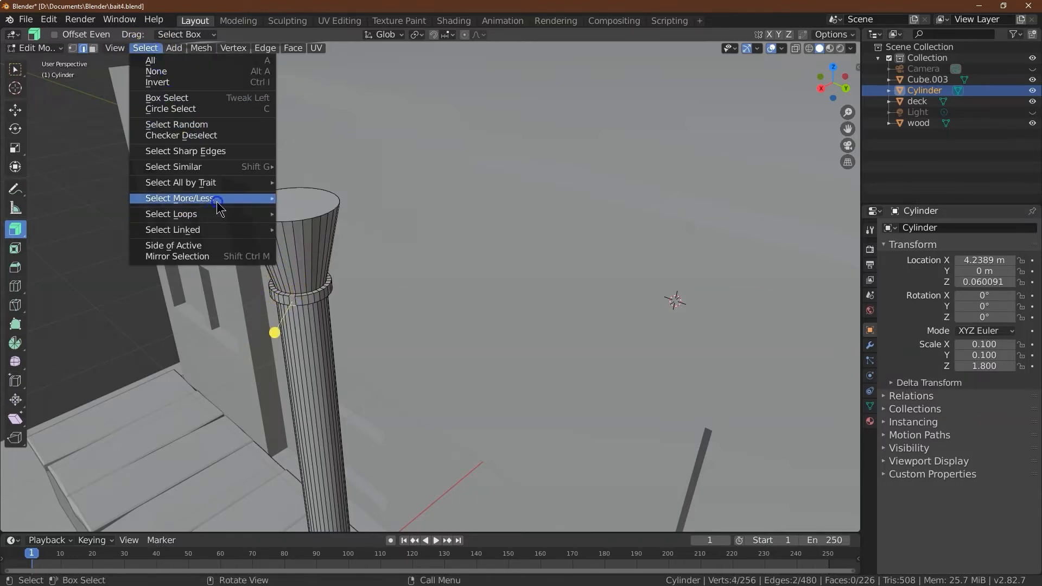
mouse_move(179, 213)
click(304, 213)
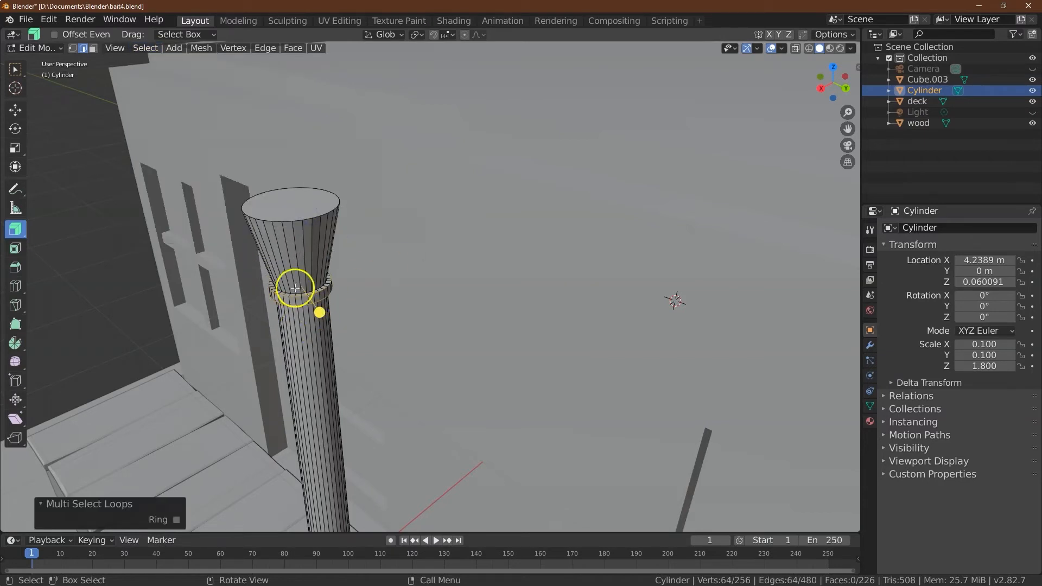
click(15, 267)
drag(319, 313, 343, 303)
click(167, 344)
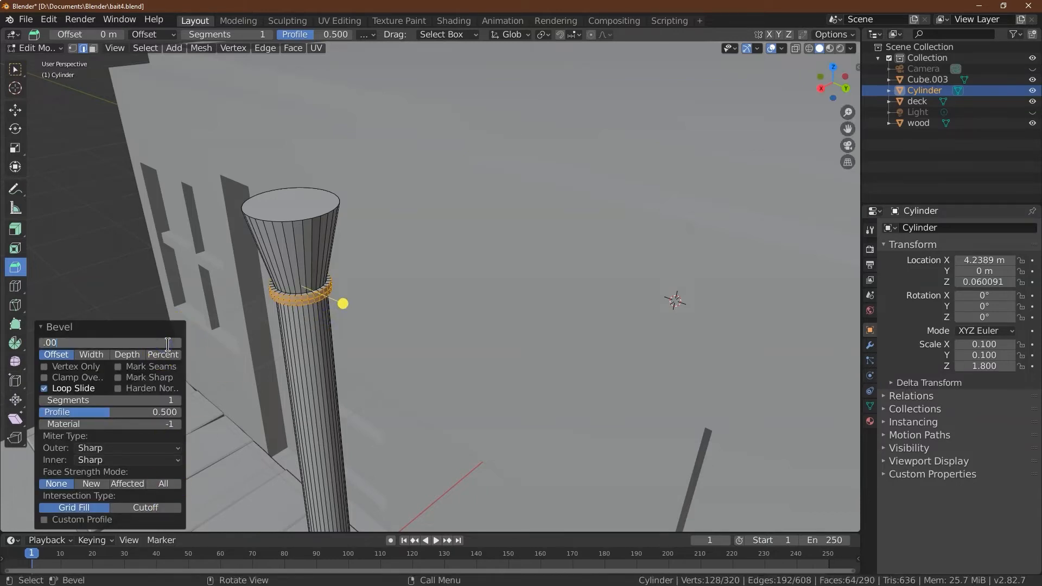
text(.007)
key(Tab)
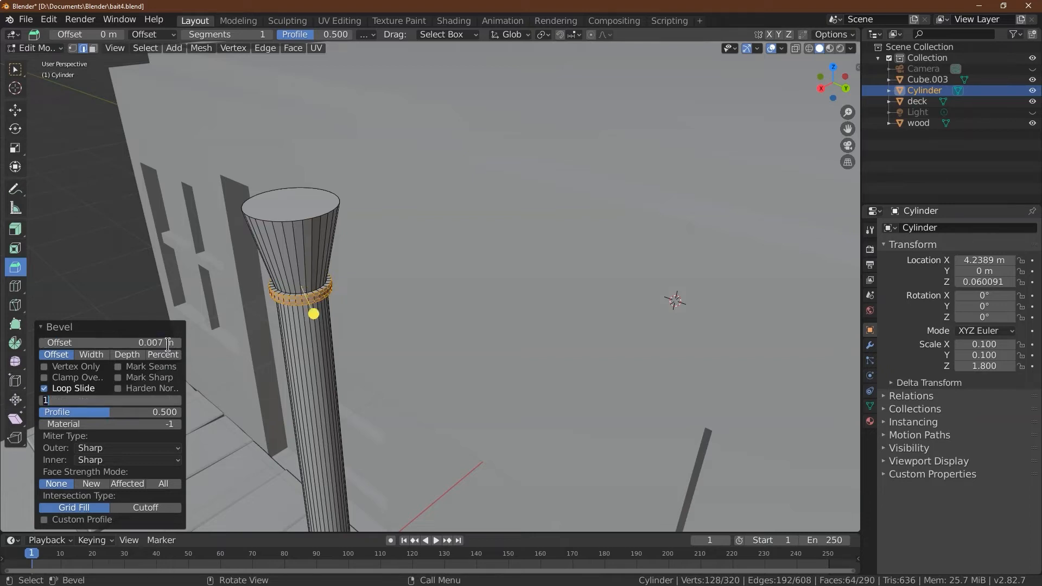
Step: Try a 0.005 m bevel offset on the collar's edge loops and set it back to 0.007 m
click(167, 344)
click(168, 344)
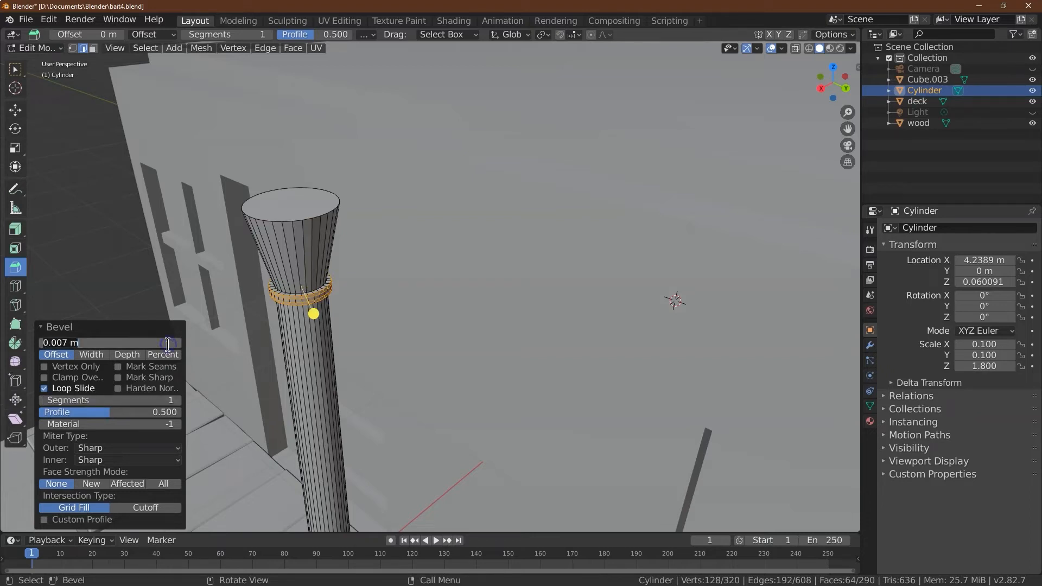
text(.005)
key(Tab)
click(168, 343)
click(168, 344)
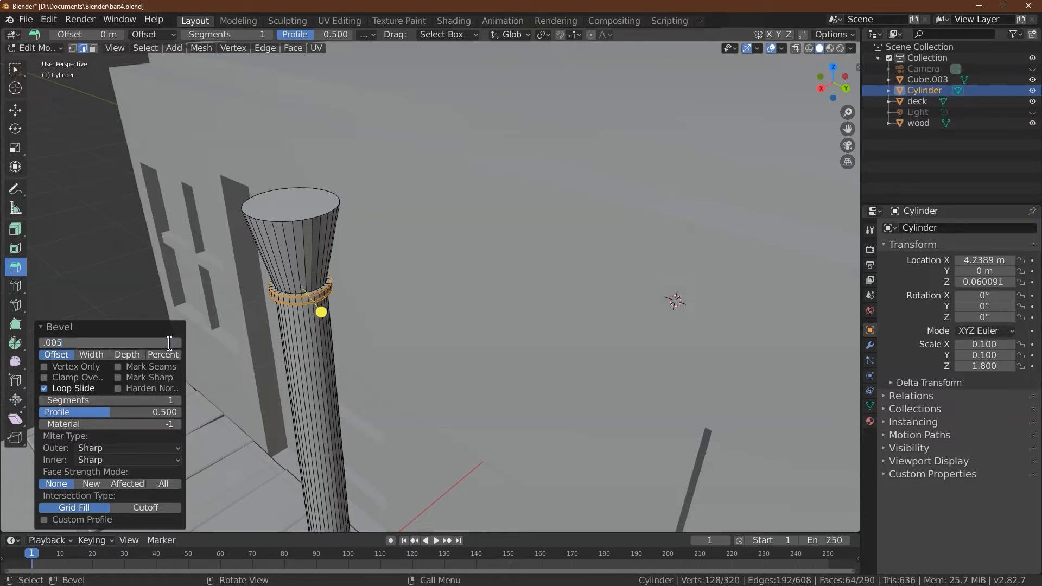
text(.007)
key(Return)
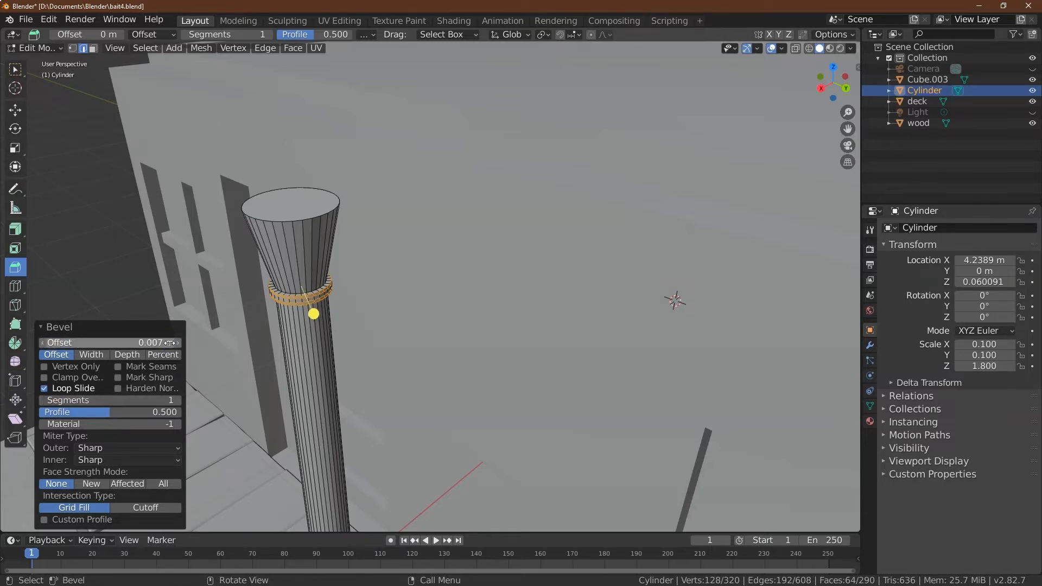
Step: Select the whole narrow ring of faces just above the bottom flare and extrude it along its normals with a -0.2 m offset
middle_drag(675, 96, 379, 380)
click(822, 87)
click(851, 78)
click(847, 145)
click(847, 147)
drag(847, 129, 263, 134)
click(796, 48)
click(93, 48)
drag(559, 318, 406, 279)
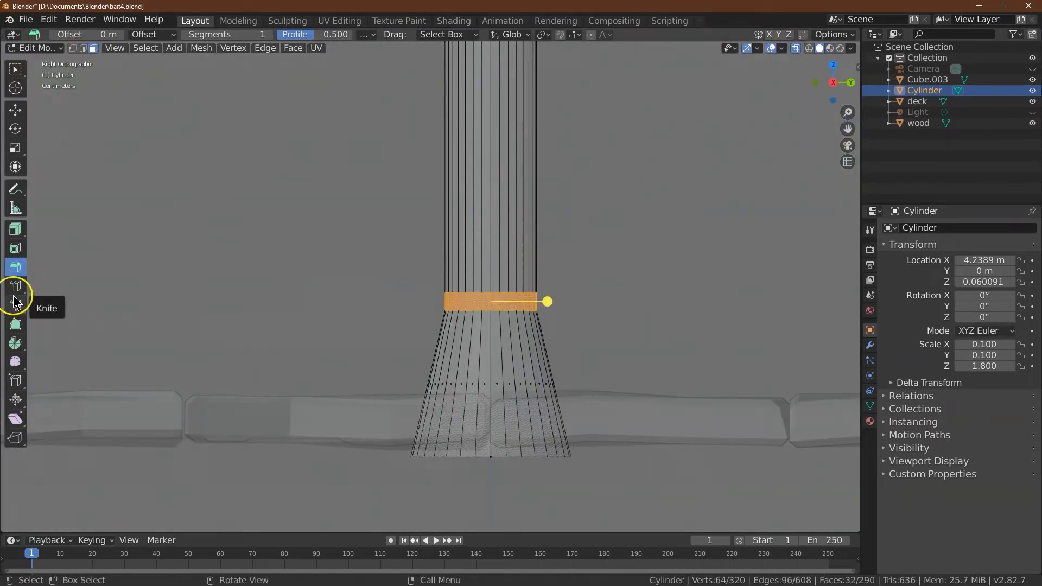
click(16, 229)
drag(552, 302, 552, 281)
click(147, 495)
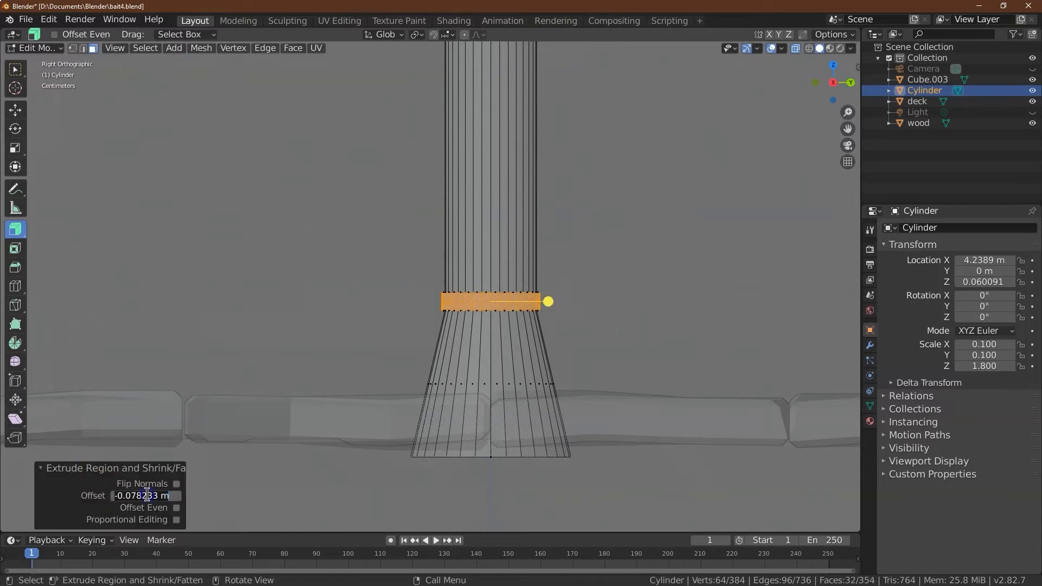
text(-.2)
key(Return)
drag(838, 77, 798, 49)
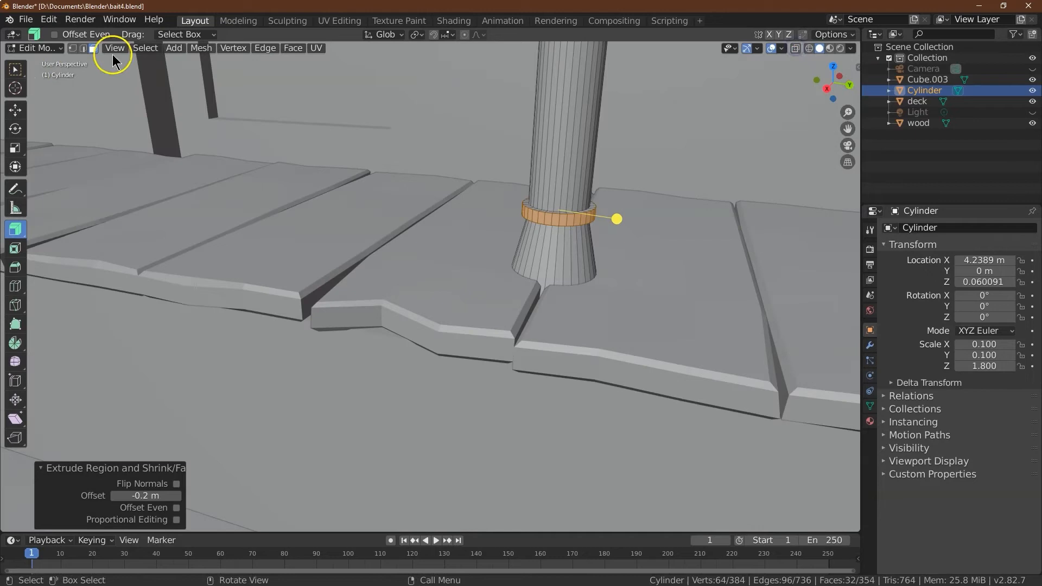
Step: Select the upper and lower outer edge loops of the collar above the bottom flare and bevel them
click(76, 48)
click(561, 219)
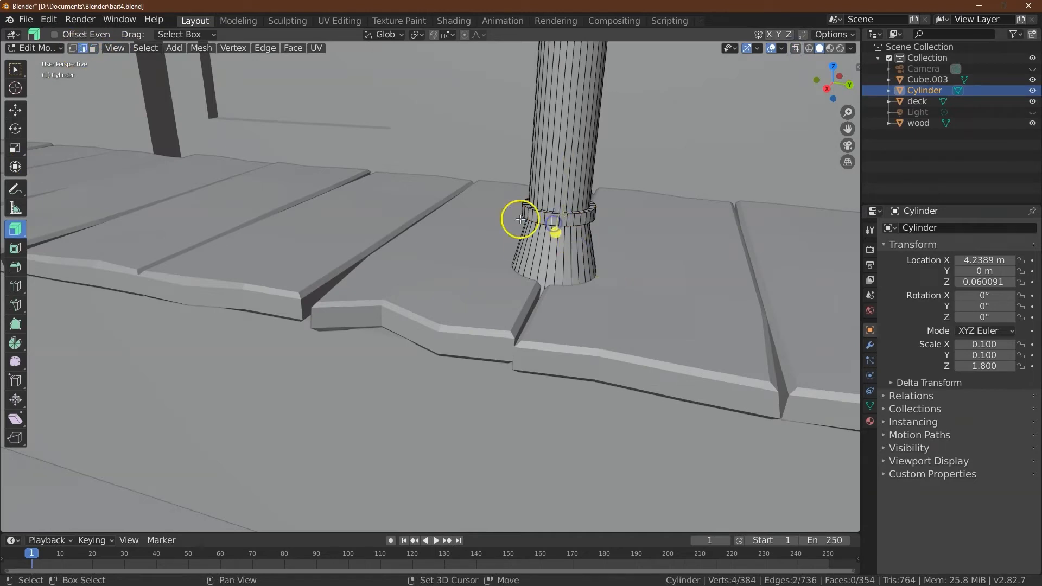
click(563, 212)
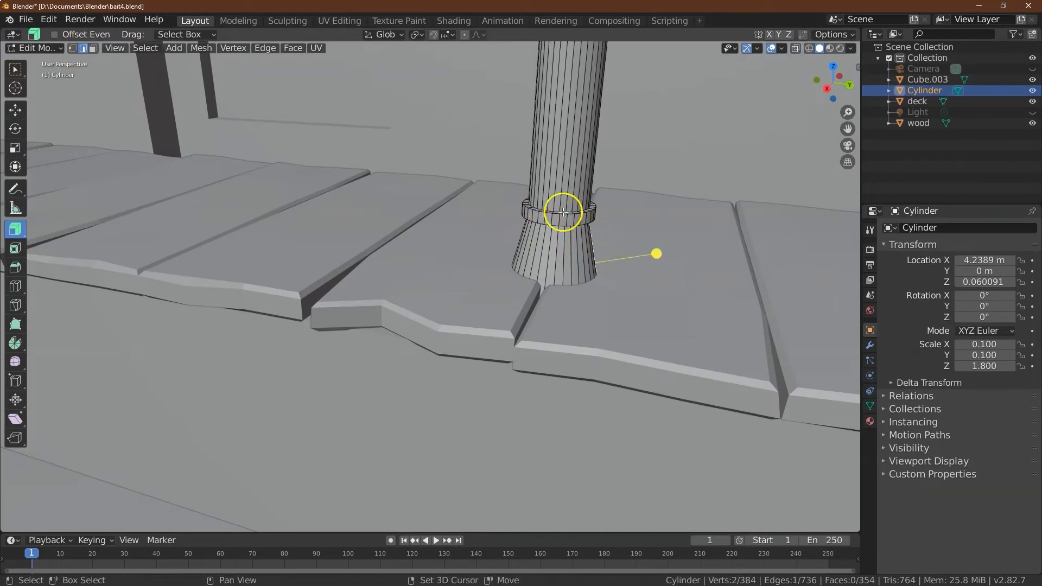
shift+click(562, 214)
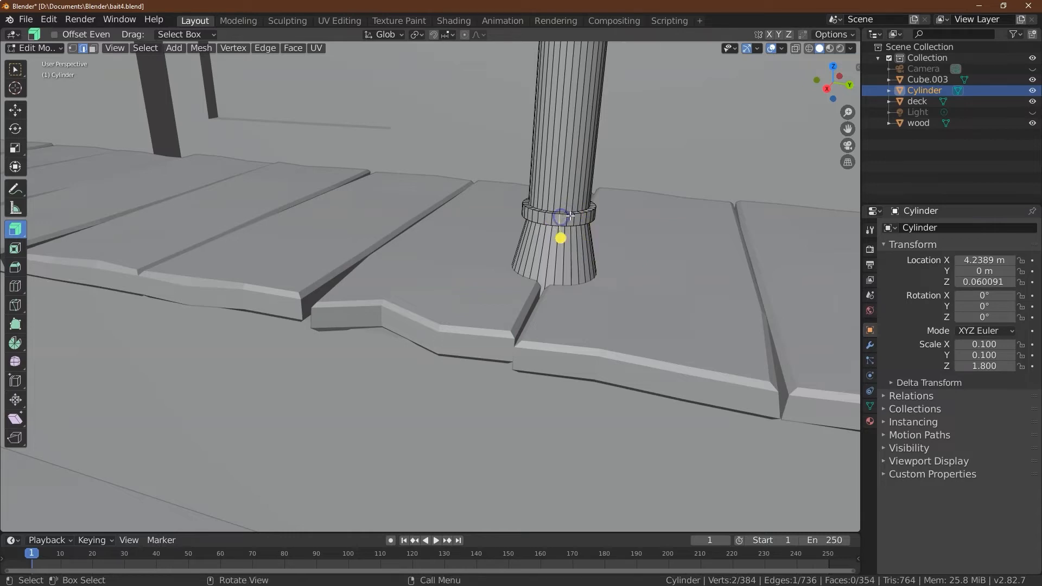
key(w)
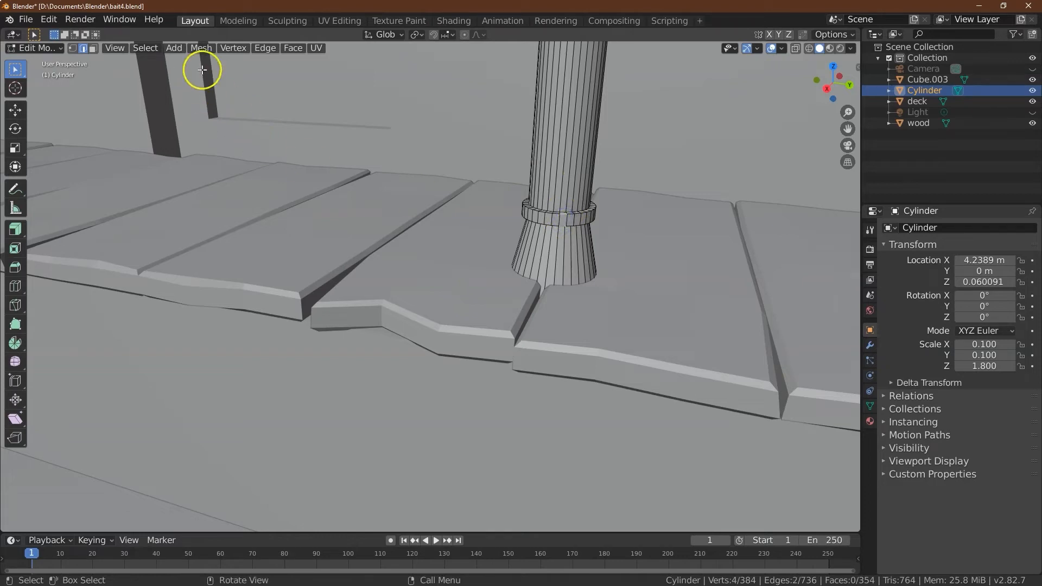
click(163, 49)
mouse_move(207, 213)
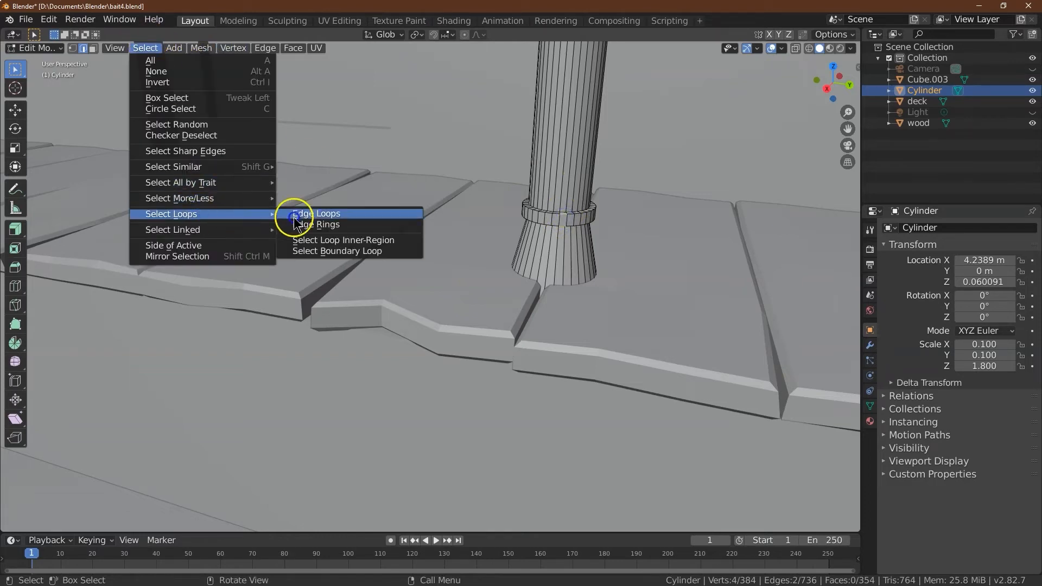
click(300, 217)
click(15, 267)
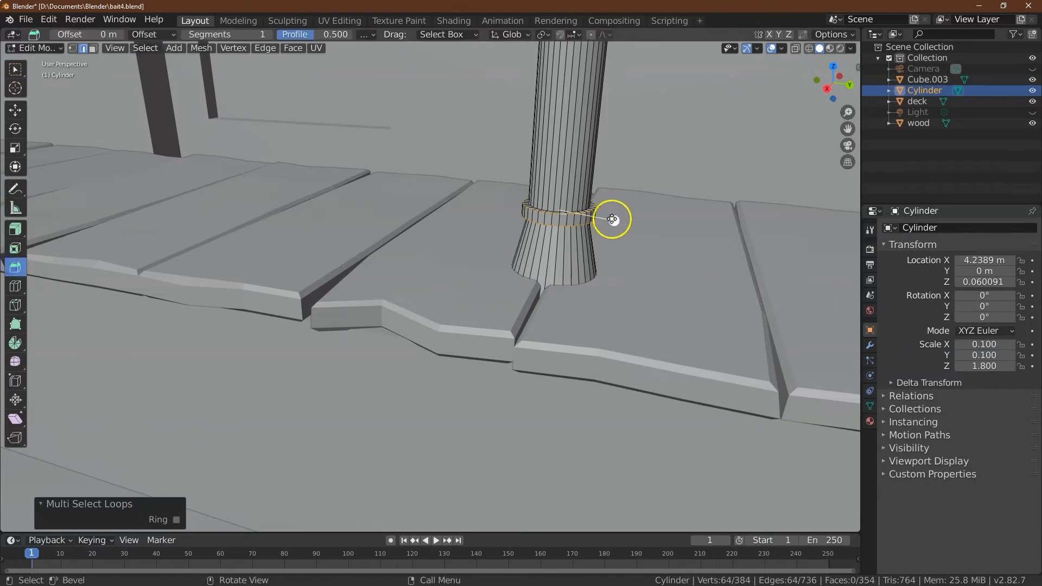
drag(619, 222, 593, 229)
click(142, 340)
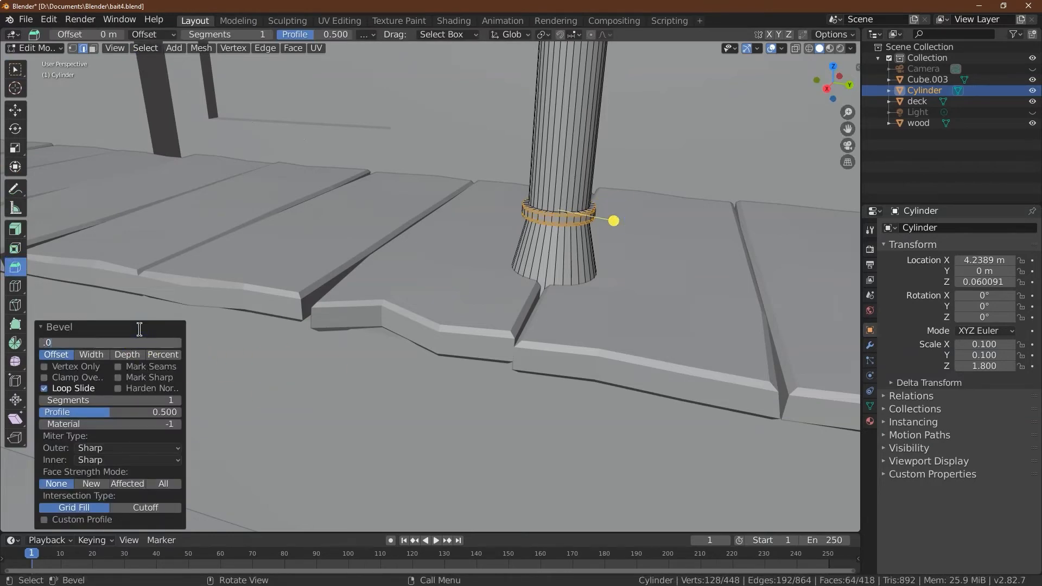
click(319, 124)
Step: Return to object mode and scale the whole post to 0.097 in X and Y and 1.710 in Z
drag(847, 112, 21, 465)
mouse_move(830, 88)
mouse_down()
mouse_move(15, 78)
mouse_move(851, 86)
mouse_up()
click(29, 48)
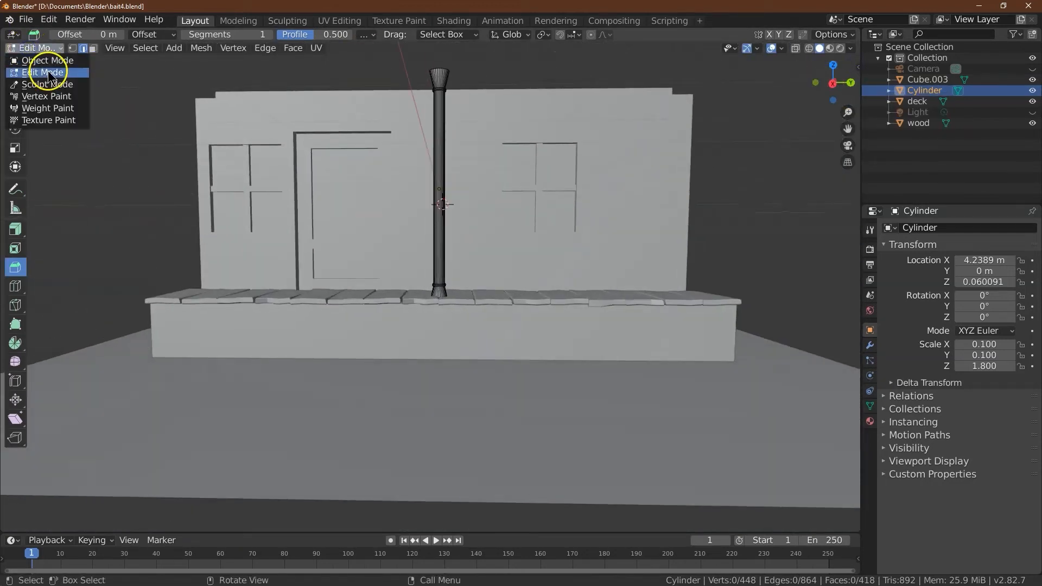
click(46, 60)
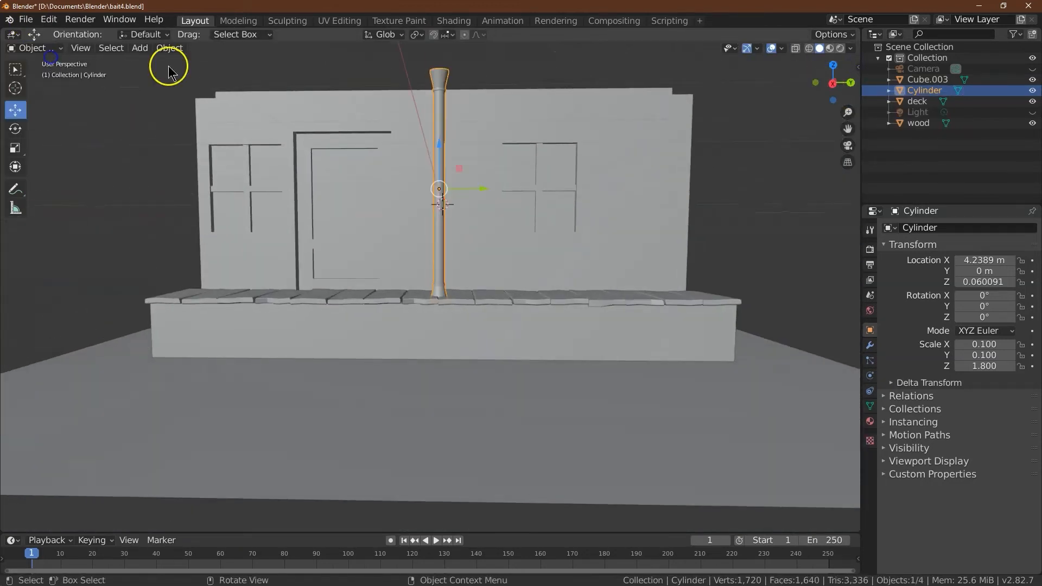
click(14, 150)
drag(438, 147, 439, 151)
click(154, 493)
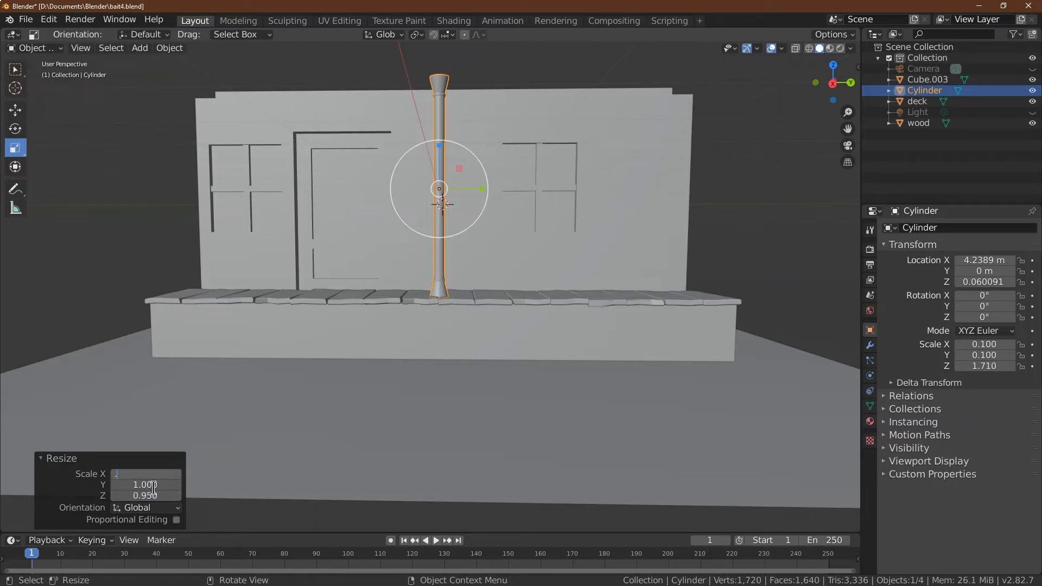
key(Tab)
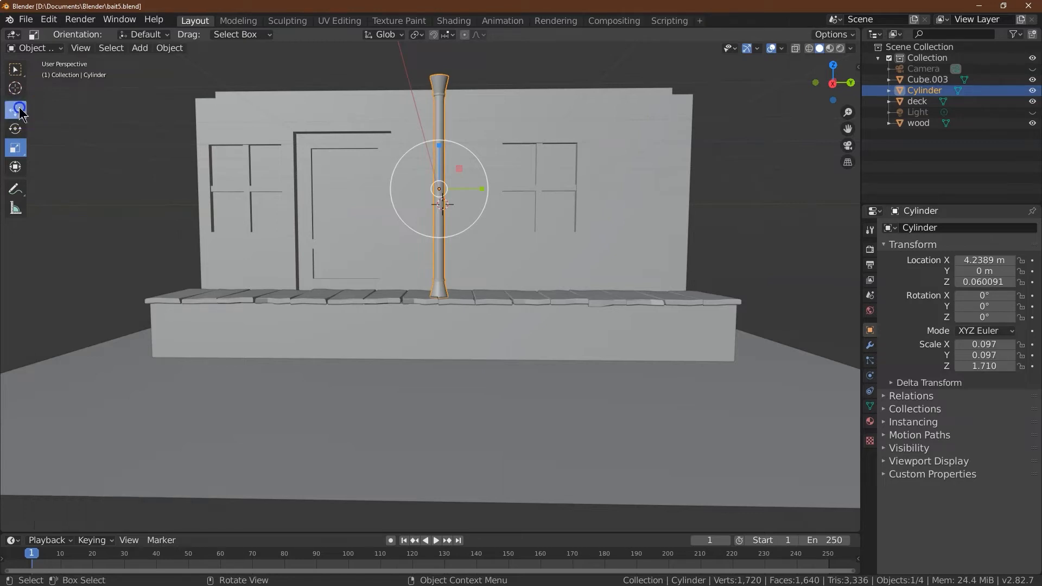
Step: Move the post along the Y axis to the far end of the deck, beyond the right window
key(shift+space)
key(g)
drag(479, 187, 727, 186)
drag(834, 77, 494, 227)
click(495, 229)
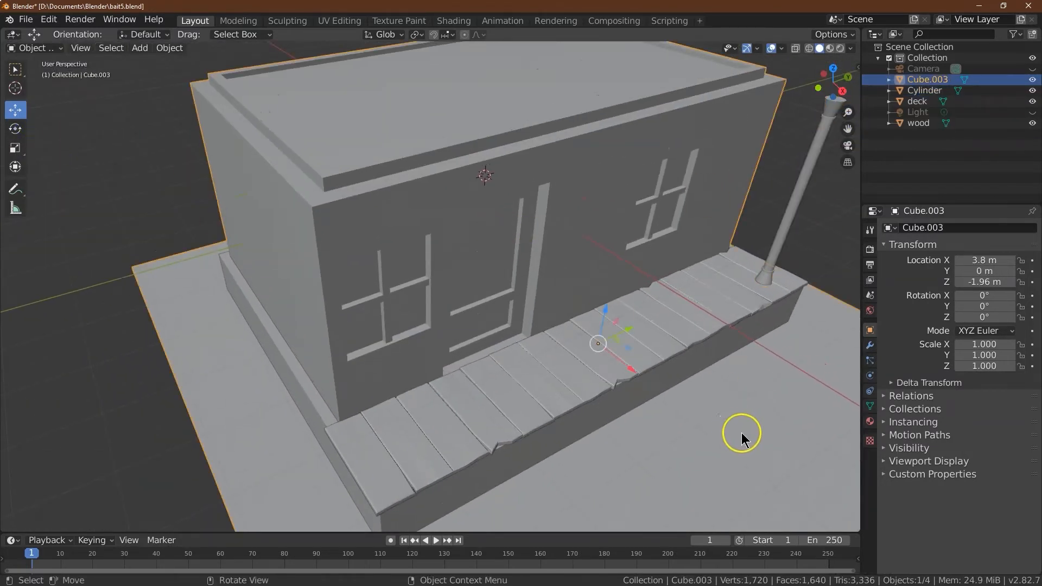
click(33, 48)
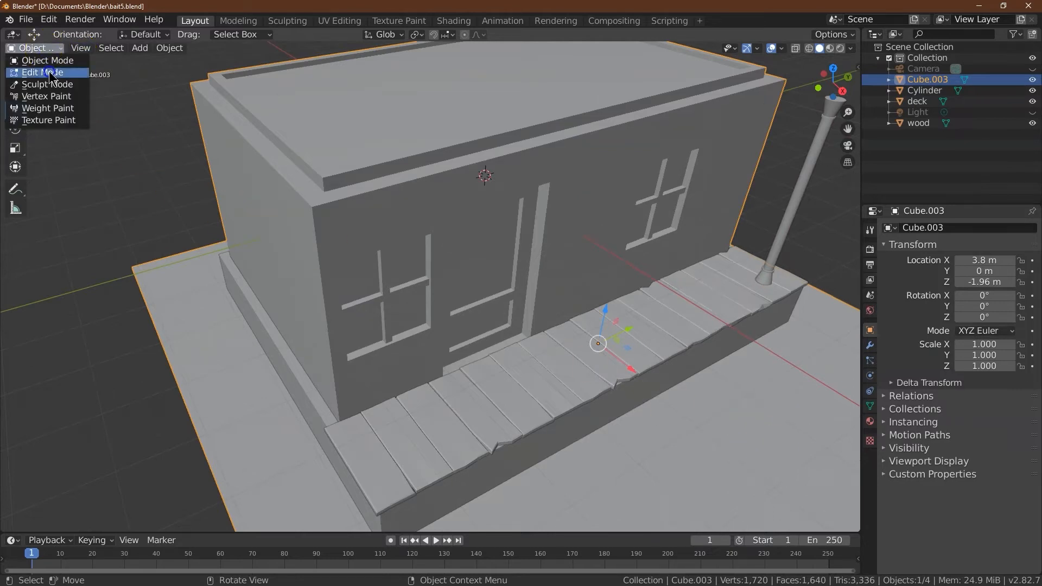
click(35, 67)
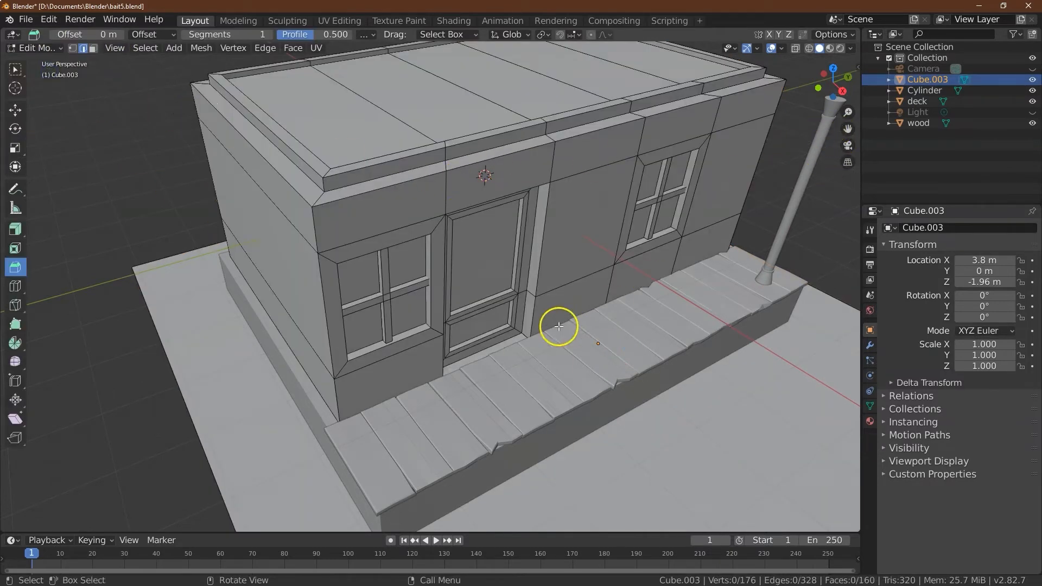
click(37, 48)
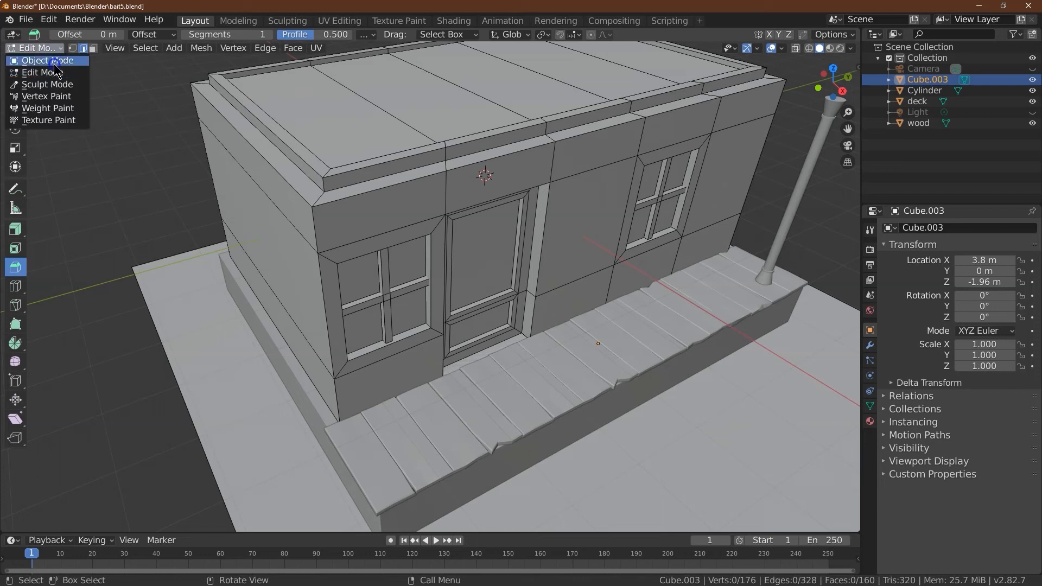
click(54, 61)
Step: Edit the wood planks object in face mode with X-ray on and box-select five adjacent planks in front of the door
click(502, 385)
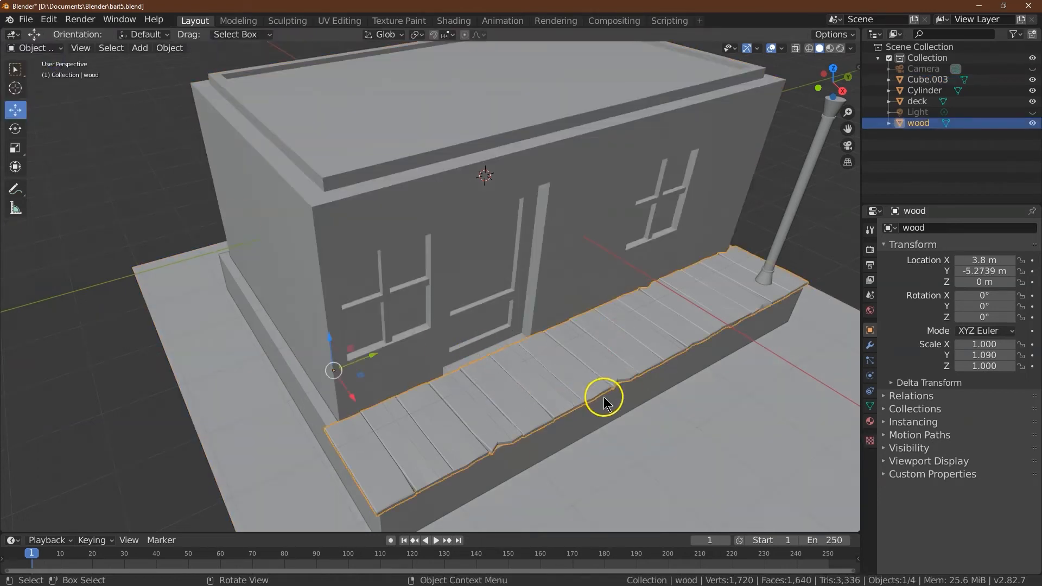
click(37, 48)
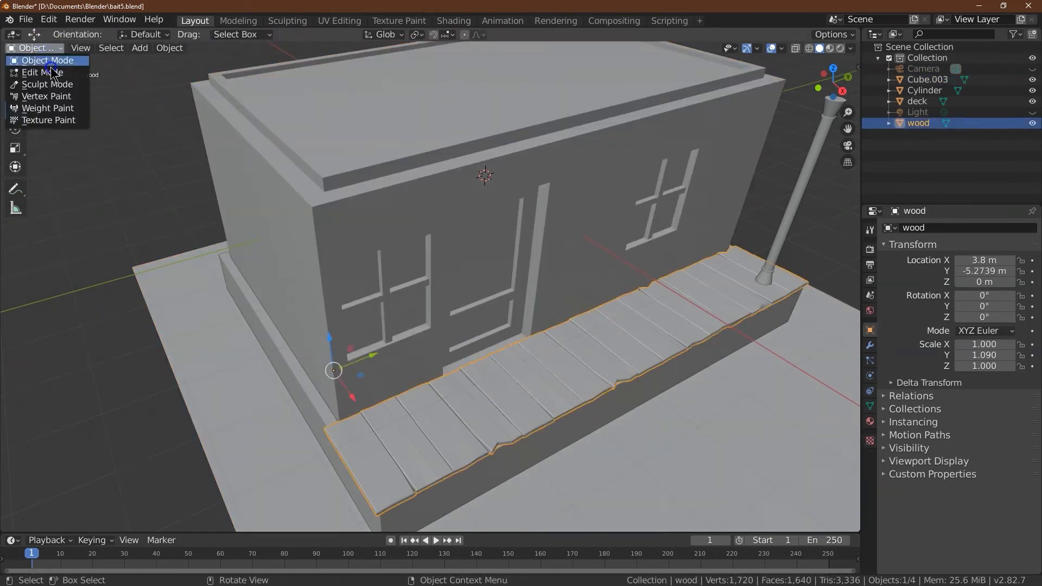
click(44, 73)
drag(841, 93, 49, 128)
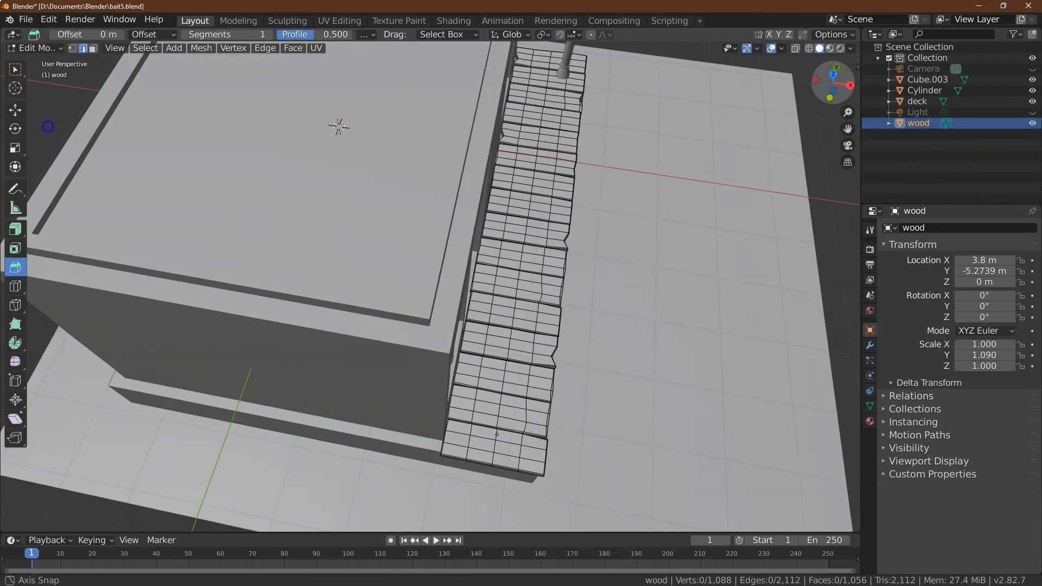
click(833, 80)
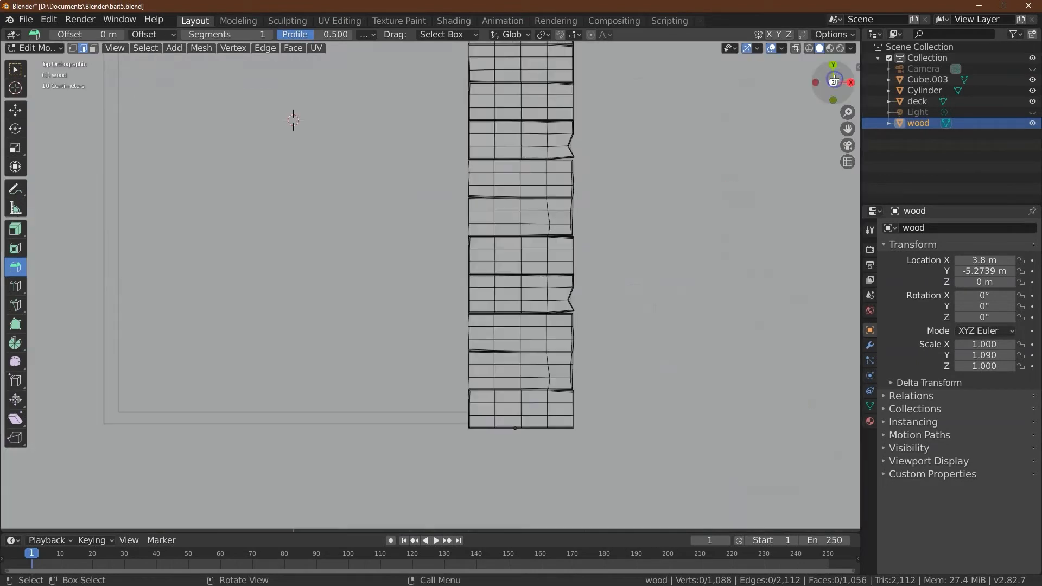
click(796, 49)
click(93, 49)
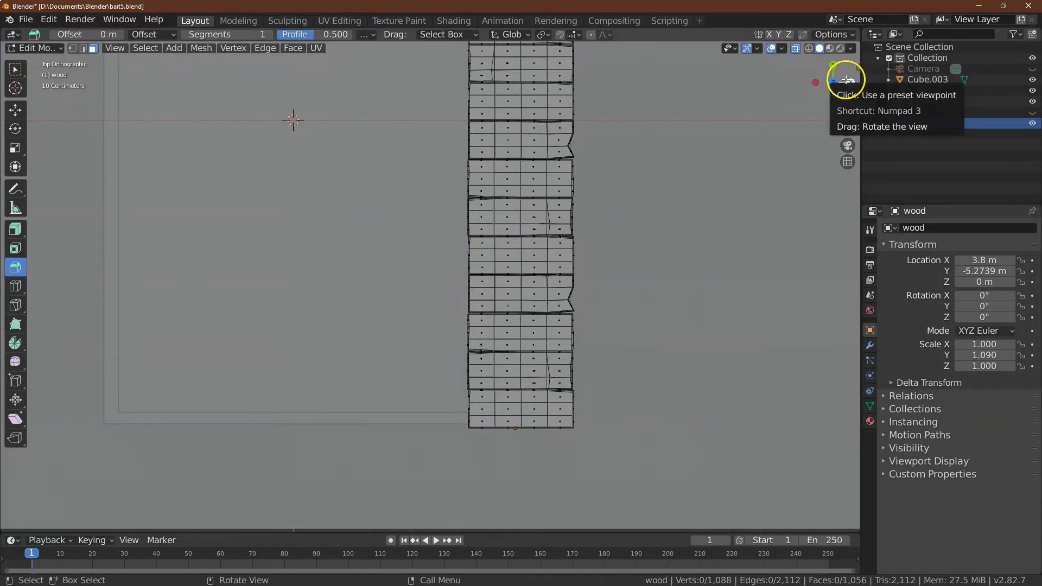
drag(578, 159, 444, 180)
drag(463, 353, 463, 354)
middle_drag(463, 353, 772, 502)
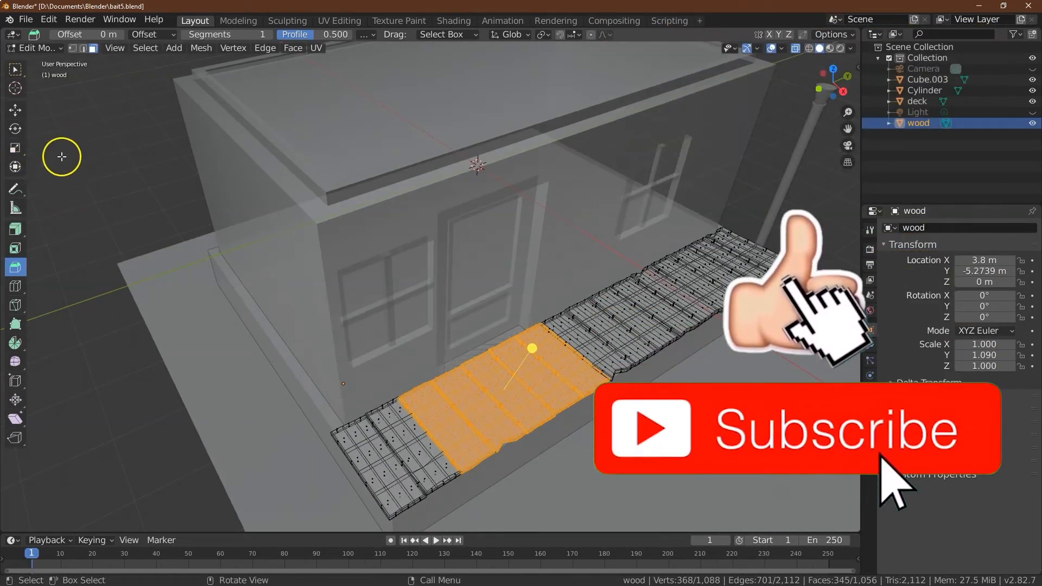
Step: Duplicate the five selected planks in place and move the copy 2.44 m along X, in front of the deck
click(201, 48)
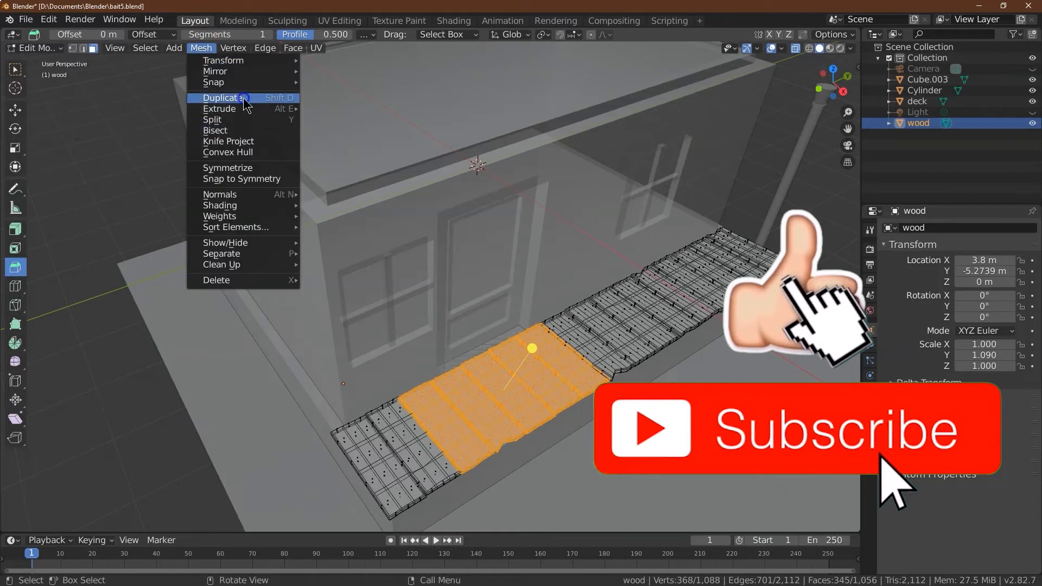
click(246, 99)
right_click(247, 98)
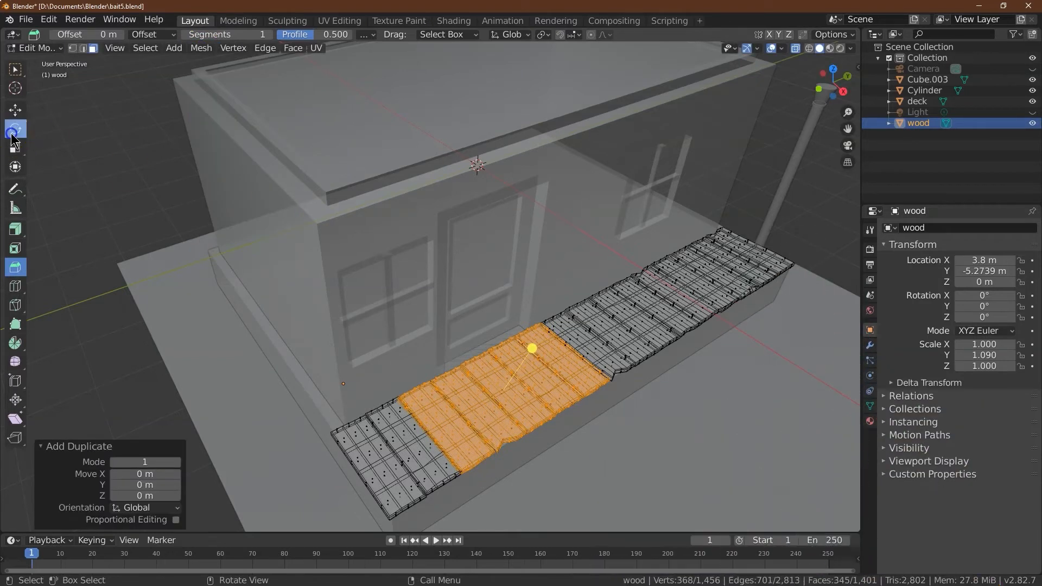
click(15, 115)
drag(519, 420, 654, 491)
drag(848, 130, 850, 27)
drag(834, 82, 838, 143)
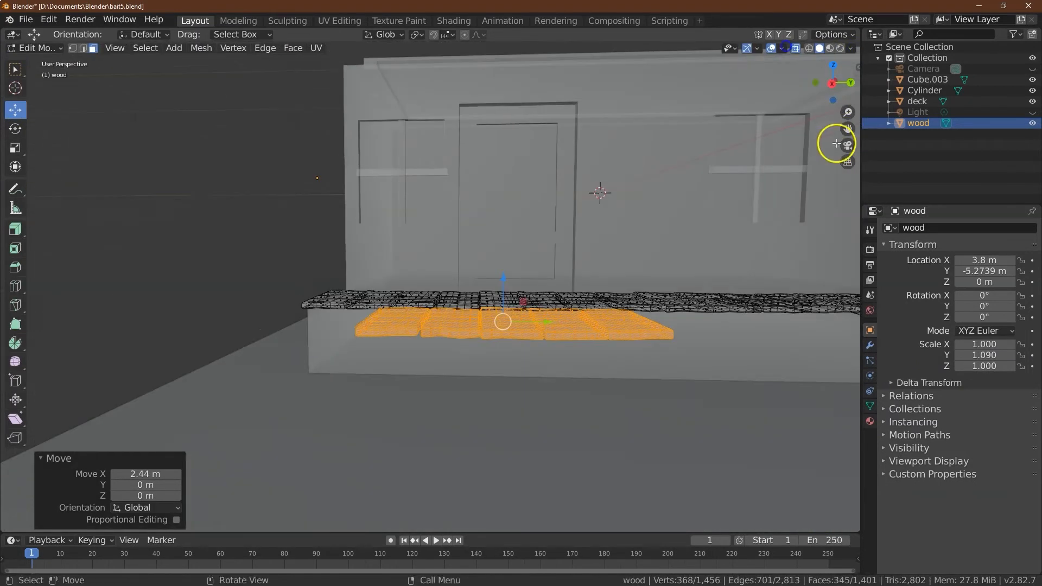
Step: Separate the duplicated planks by selection into their own object and open that object for mesh editing
click(202, 48)
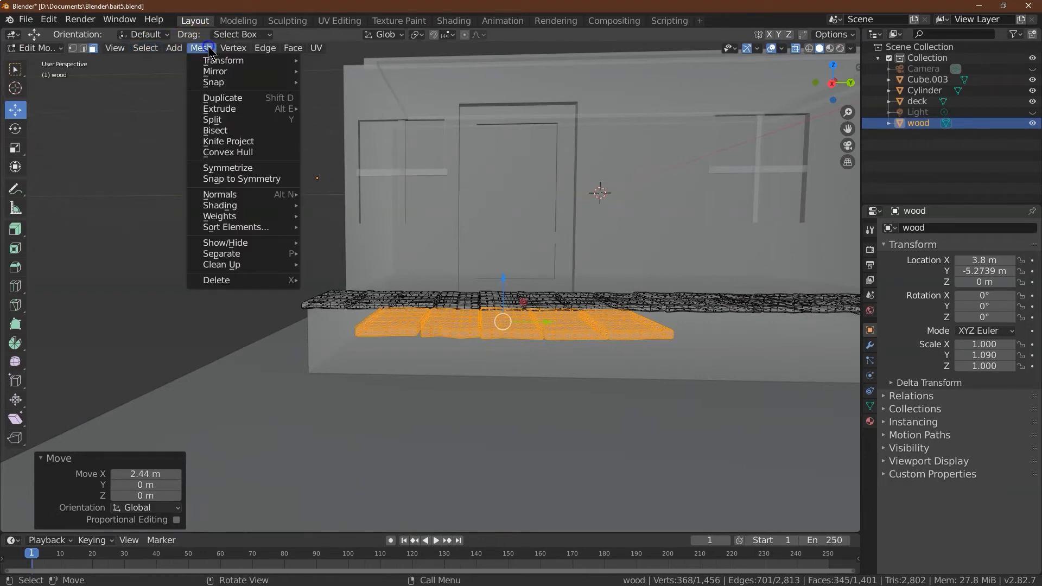
mouse_move(278, 228)
mouse_move(280, 254)
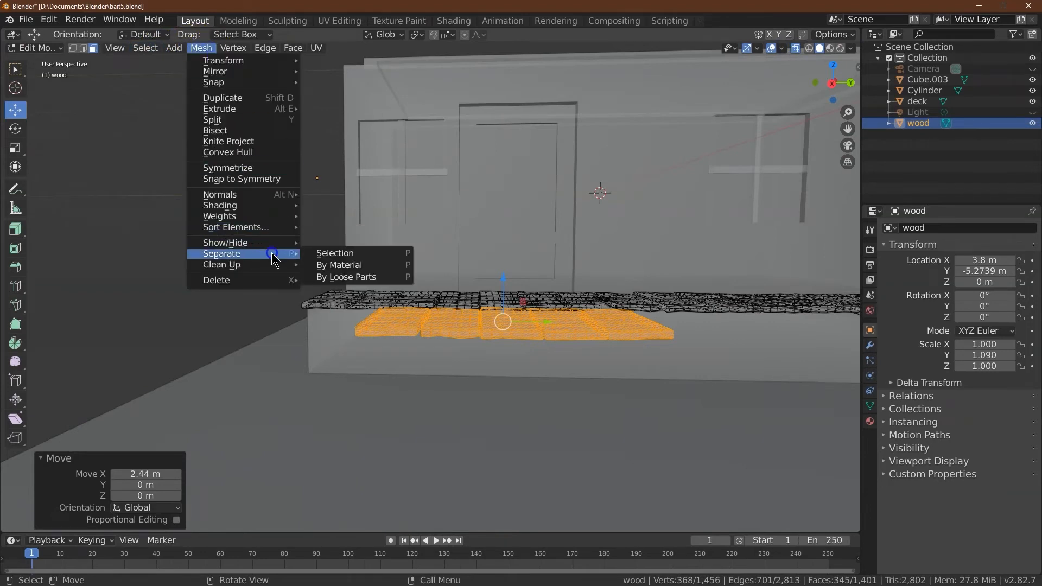
click(369, 254)
click(32, 47)
click(32, 35)
click(396, 325)
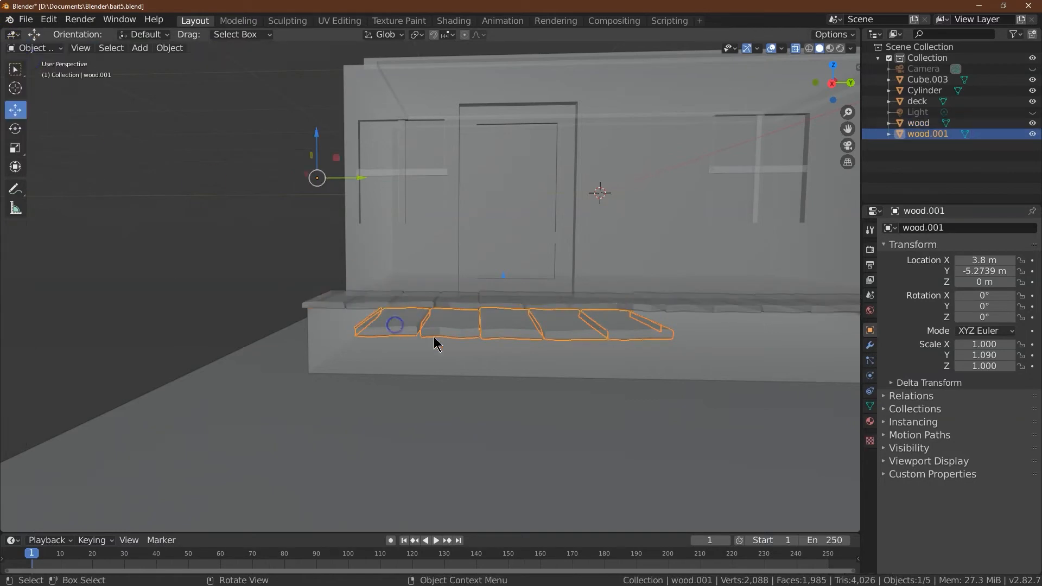
click(33, 47)
click(30, 72)
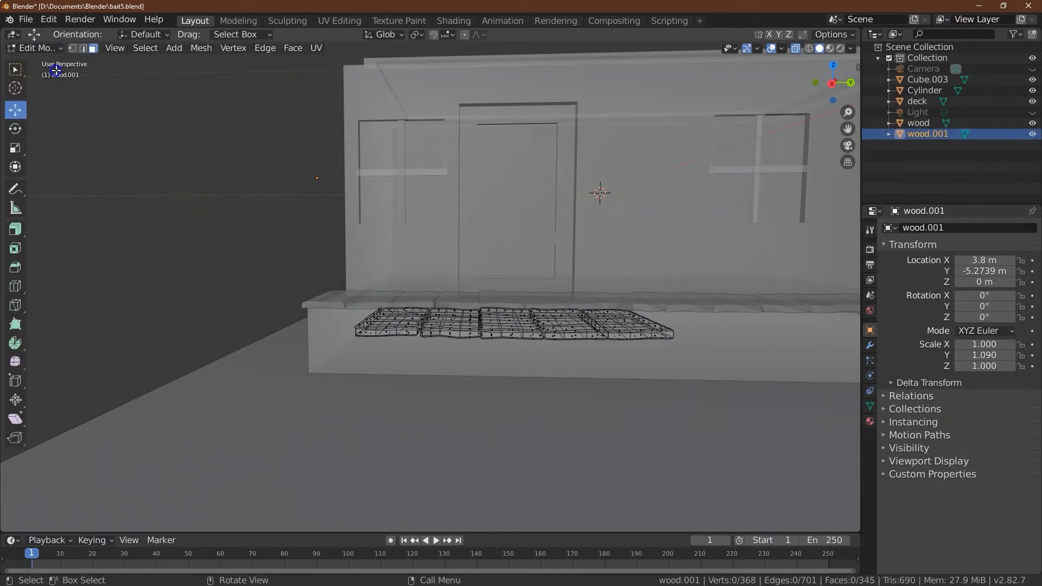
Step: Try to box-select all faces of the separated planks from the top view with X-ray off
drag(852, 79, 90, 101)
click(799, 48)
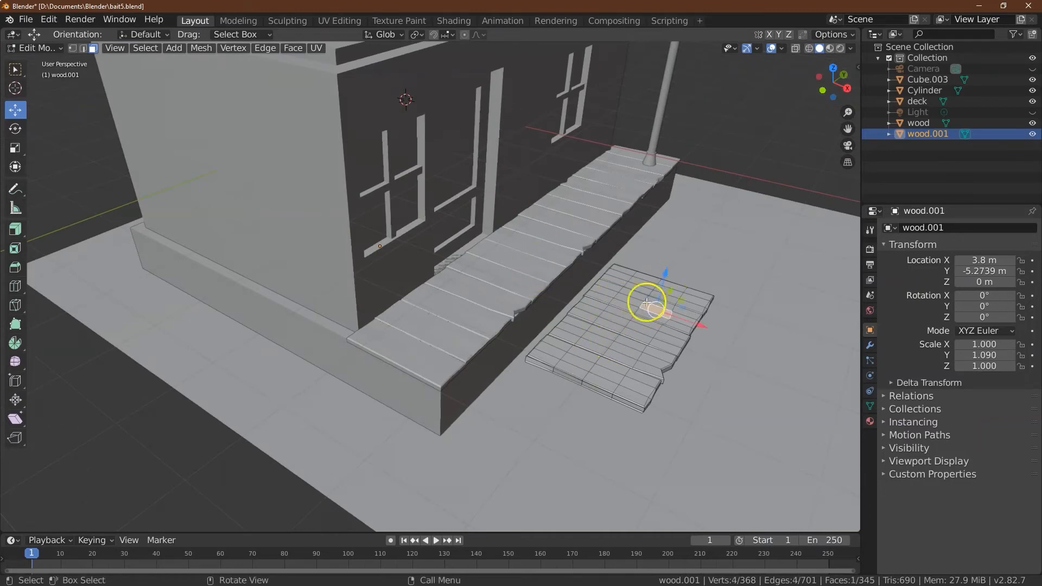
click(833, 69)
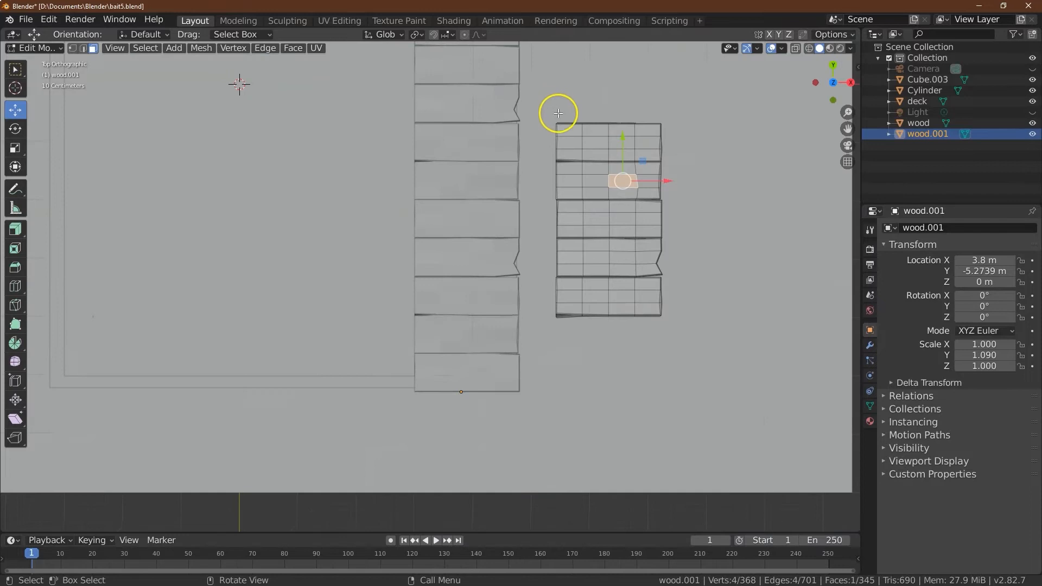
drag(545, 104, 594, 174)
drag(687, 341, 687, 337)
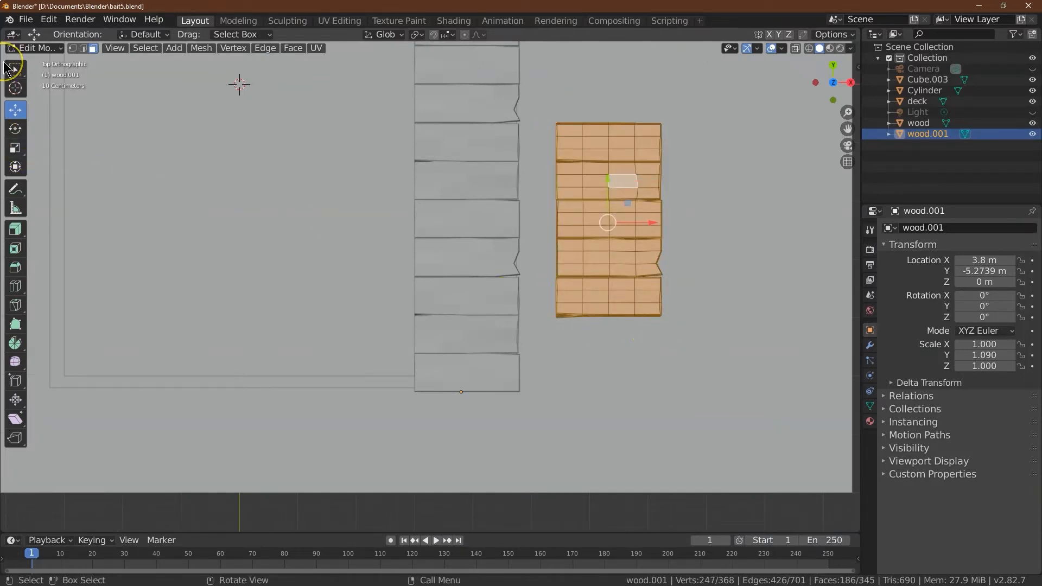
click(38, 48)
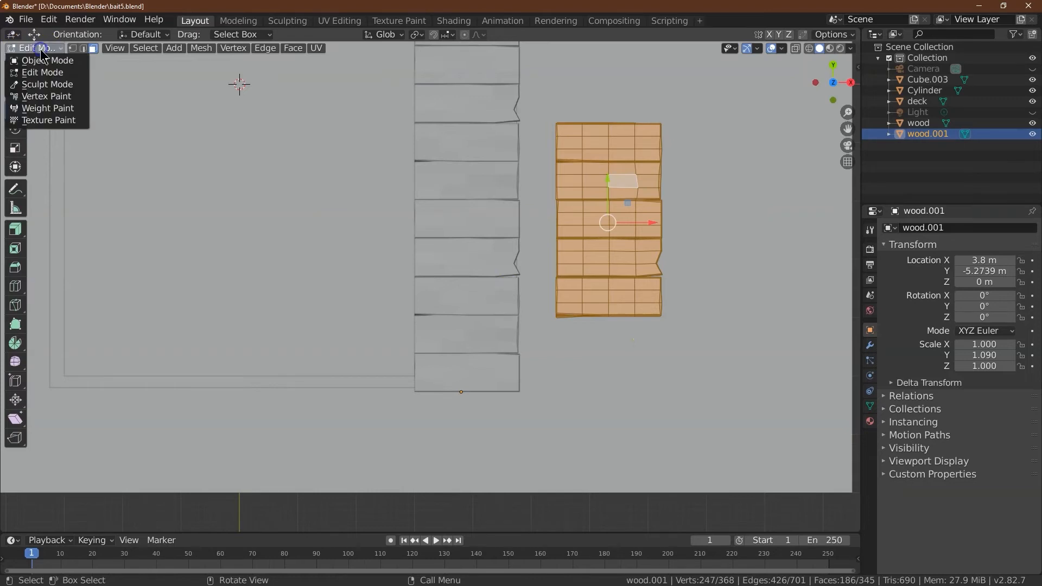
Step: Turn on X-ray, box-select the two end planks of the separated set in top view, and grow the selection once to cover them fully
click(794, 48)
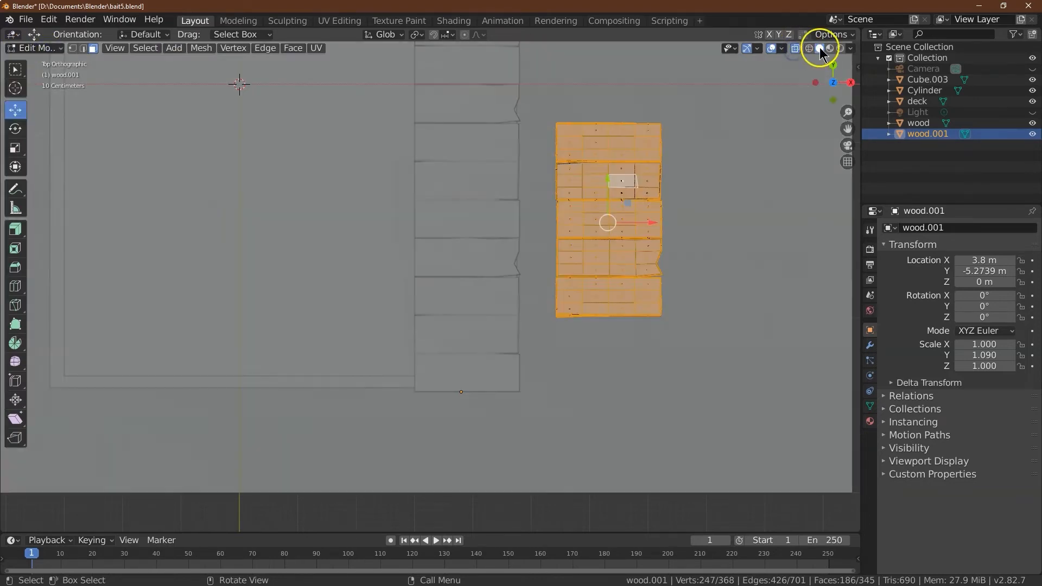
click(653, 281)
click(551, 239)
drag(852, 114, 733, 105)
drag(517, 194, 805, 358)
click(145, 48)
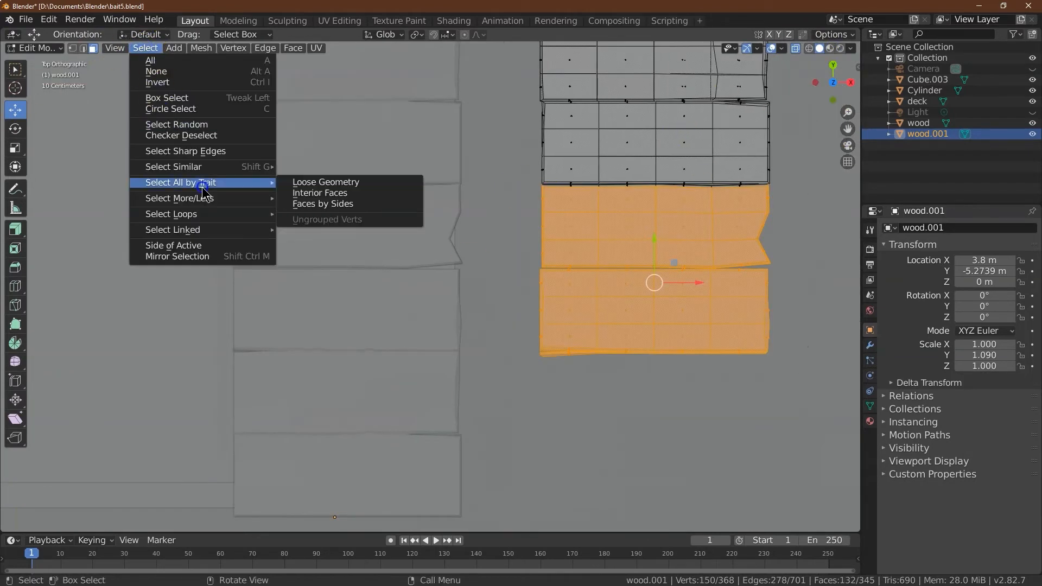
click(343, 202)
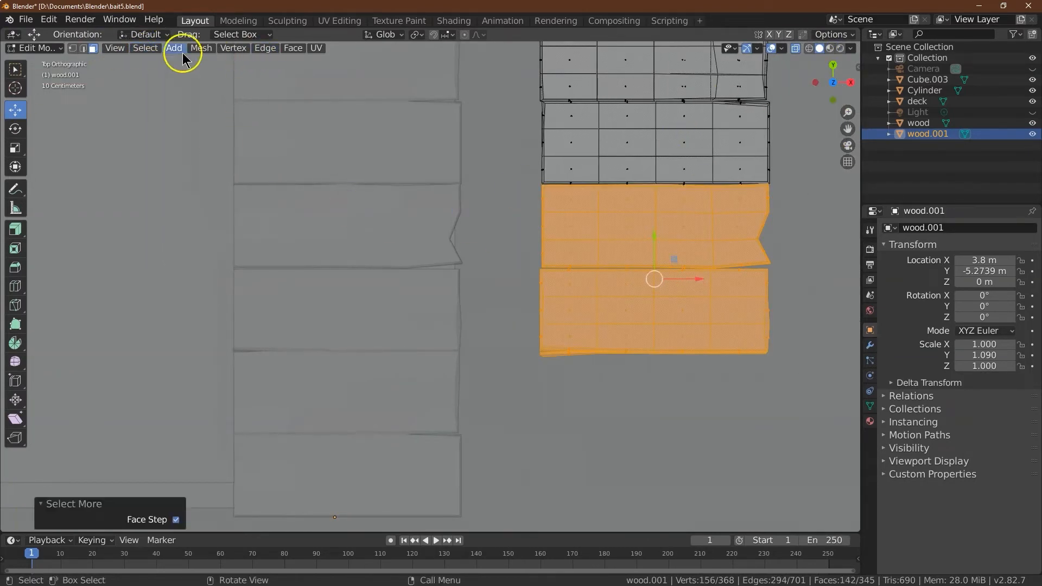
Step: Duplicate the two selected planks and move the copy about -1.79 m along Y, clear of the original five
click(200, 48)
click(231, 98)
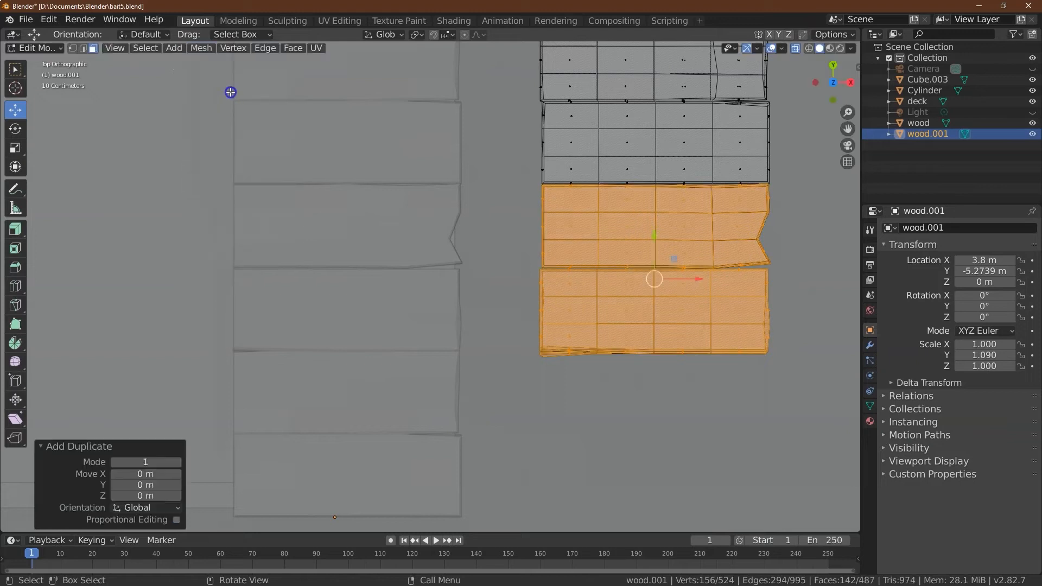
drag(656, 242, 647, 463)
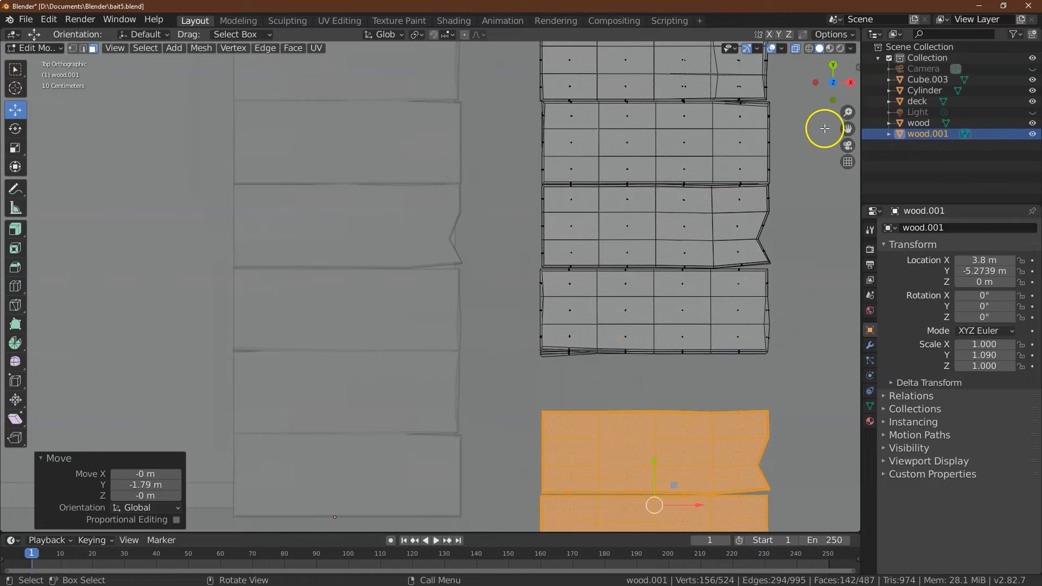
Step: Select all faces of the original five planks, leaving the two-plank copy unselected
drag(855, 89, 582, 136)
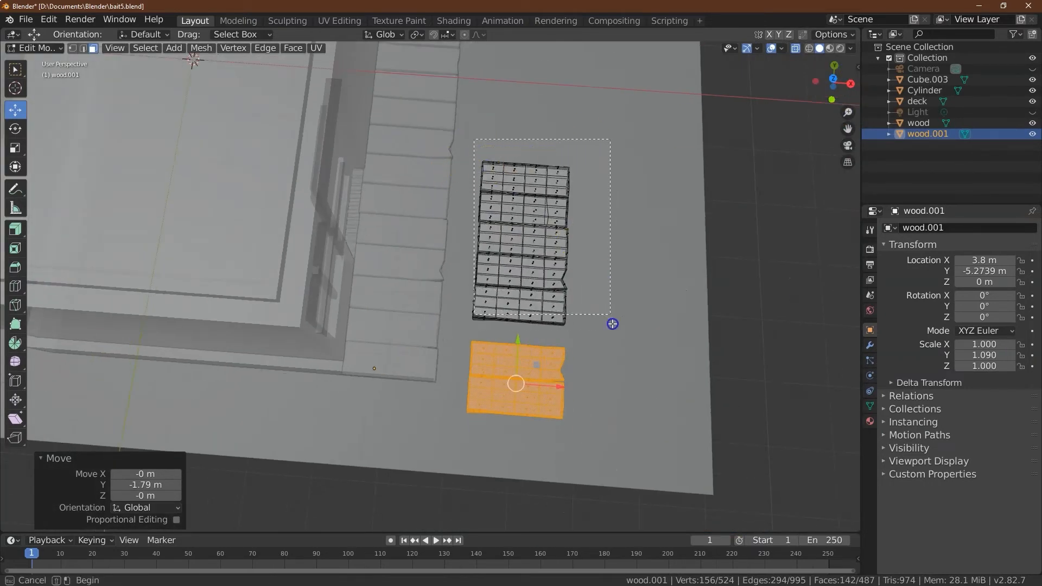
key(ctrl+i)
click(832, 81)
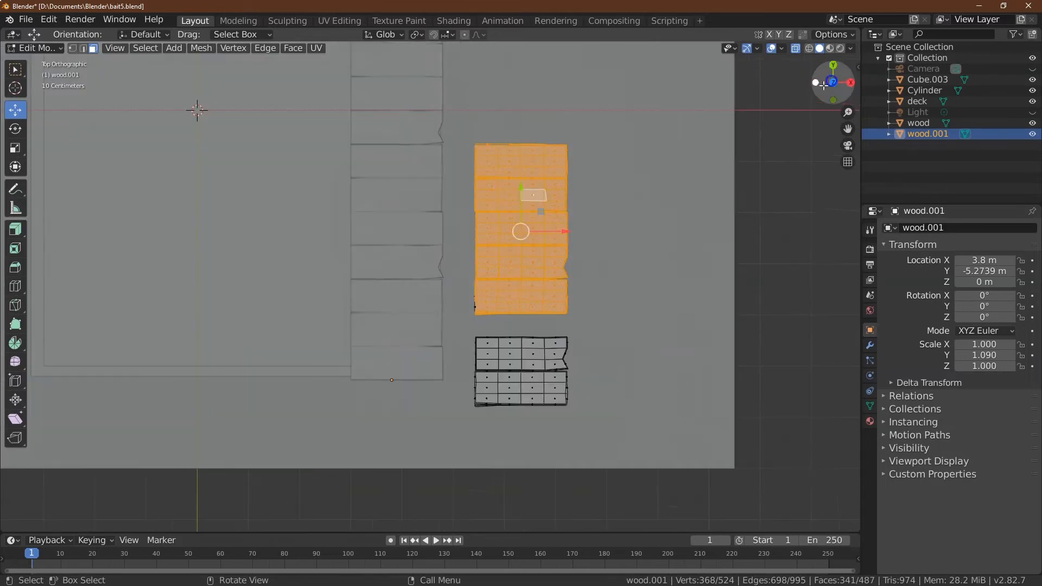
drag(460, 115, 593, 281)
drag(604, 324, 604, 324)
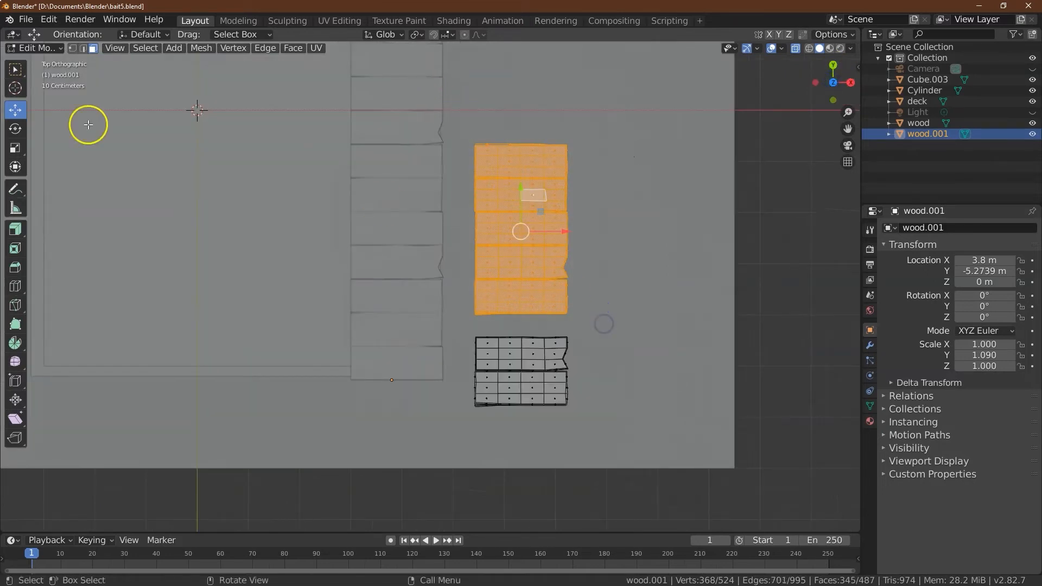
Step: Scale the five selected planks to 0.65 along Y to make them narrower
click(15, 149)
mouse_move(519, 188)
mouse_down()
mouse_move(522, 217)
mouse_move(525, 208)
mouse_up()
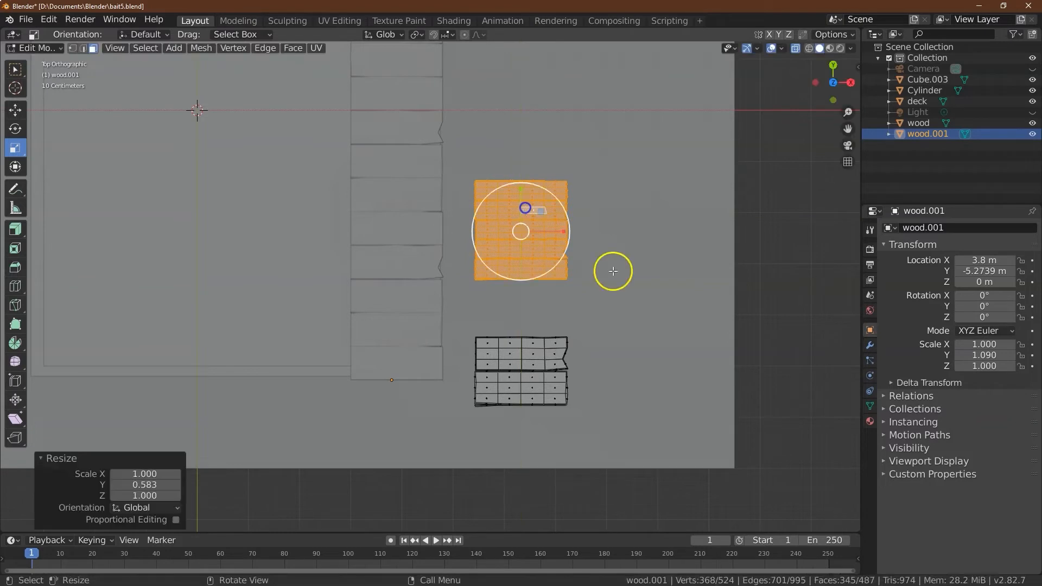
click(147, 486)
text(.6)
key(Return)
text(5)
key(Return)
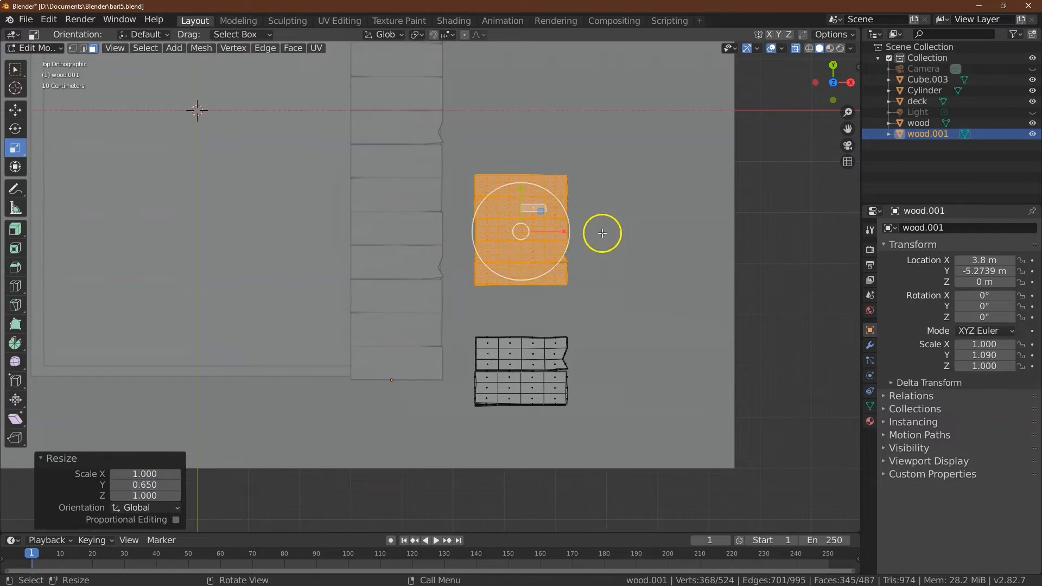
Step: Scale the five selected planks to 2.3 along X to lengthen them
drag(563, 232, 628, 220)
click(145, 474)
text(2.3)
key(Return)
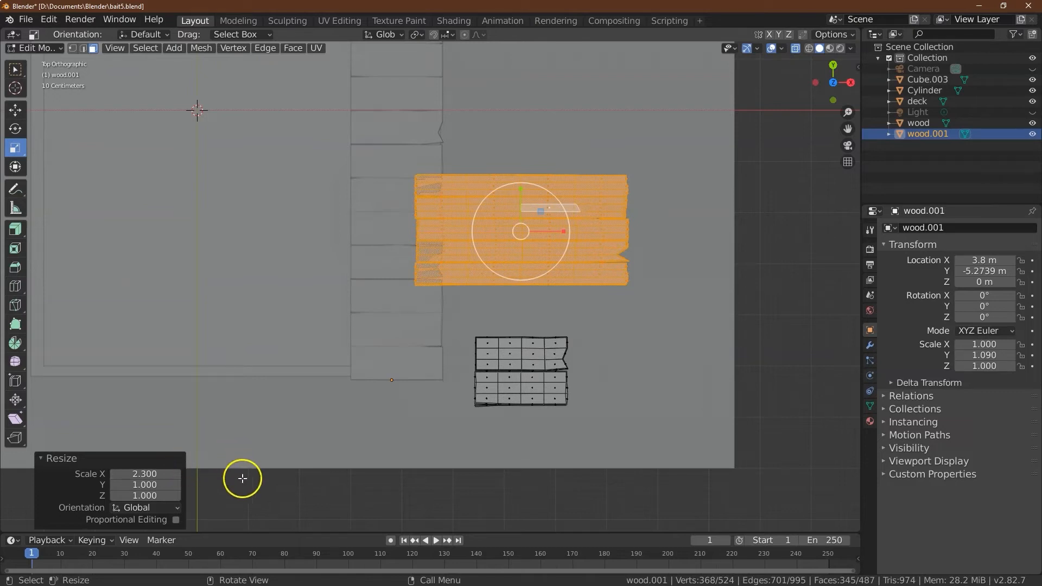
Step: Rotate the five long planks 90° about the Z axis so they run parallel to the deck front
drag(826, 76, 760, 493)
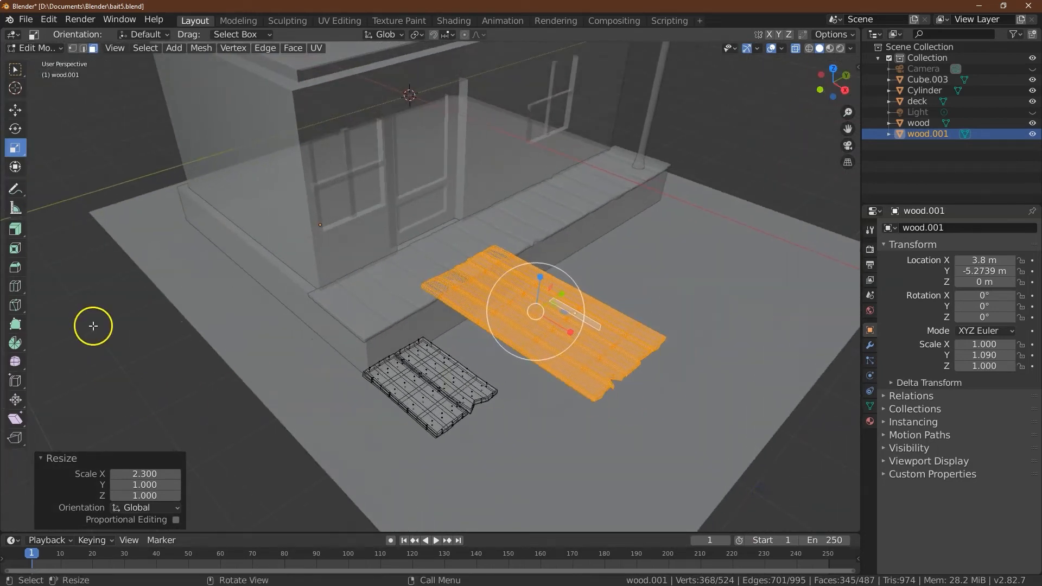
click(15, 129)
drag(491, 333, 688, 322)
click(153, 479)
text(90)
key(Return)
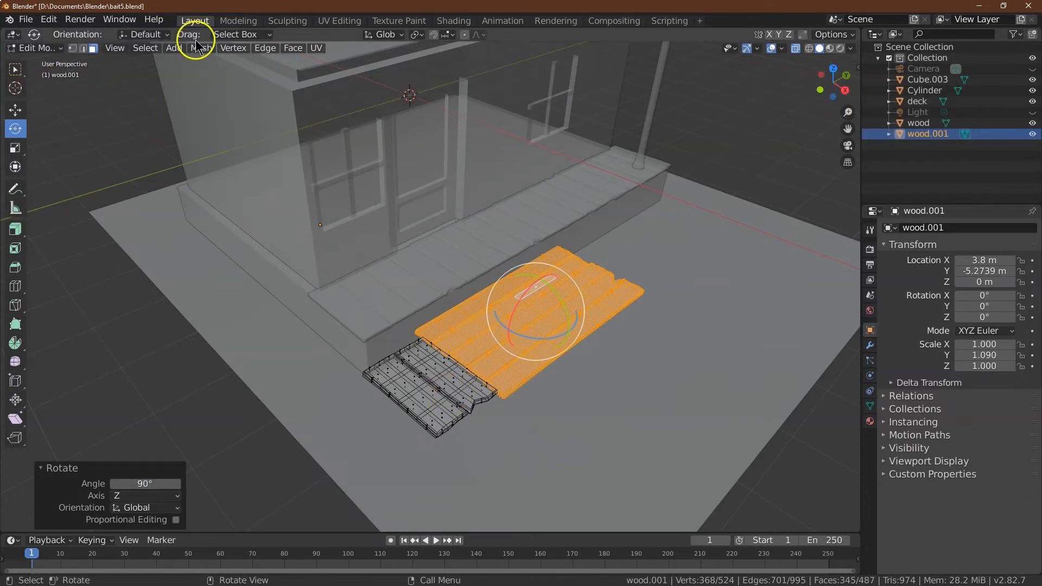
Step: Deselect the long planks, then box-select the two short planks from above and grow the selection once to include all their faces
click(15, 111)
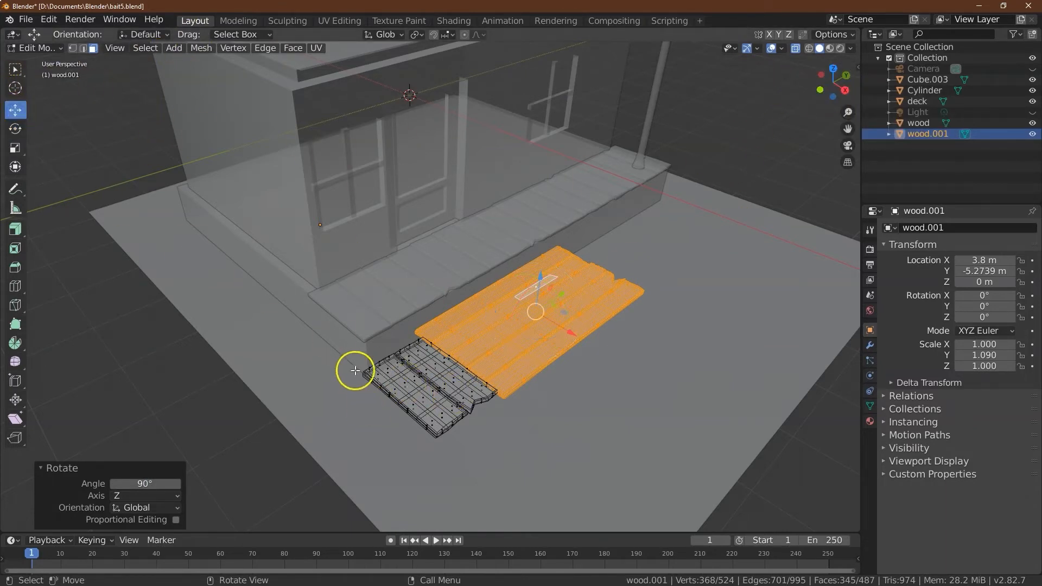
click(355, 370)
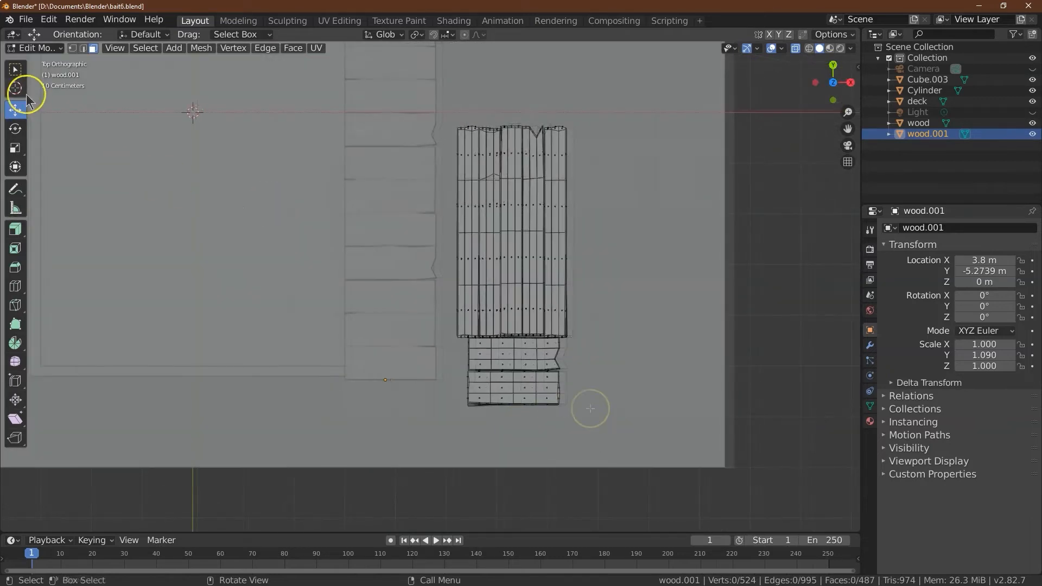
click(16, 70)
drag(607, 449, 427, 340)
click(145, 48)
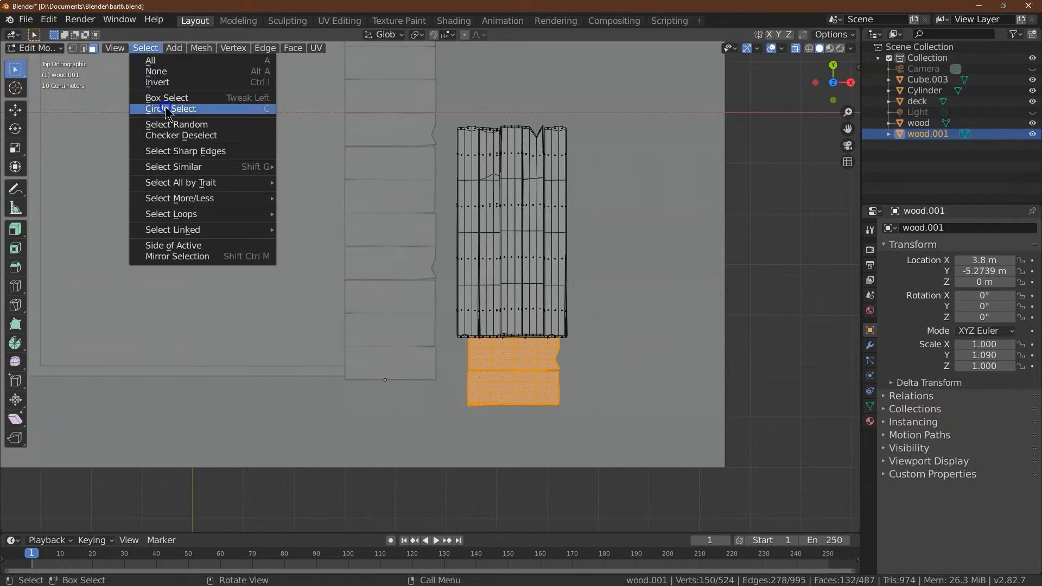
mouse_move(215, 198)
click(337, 197)
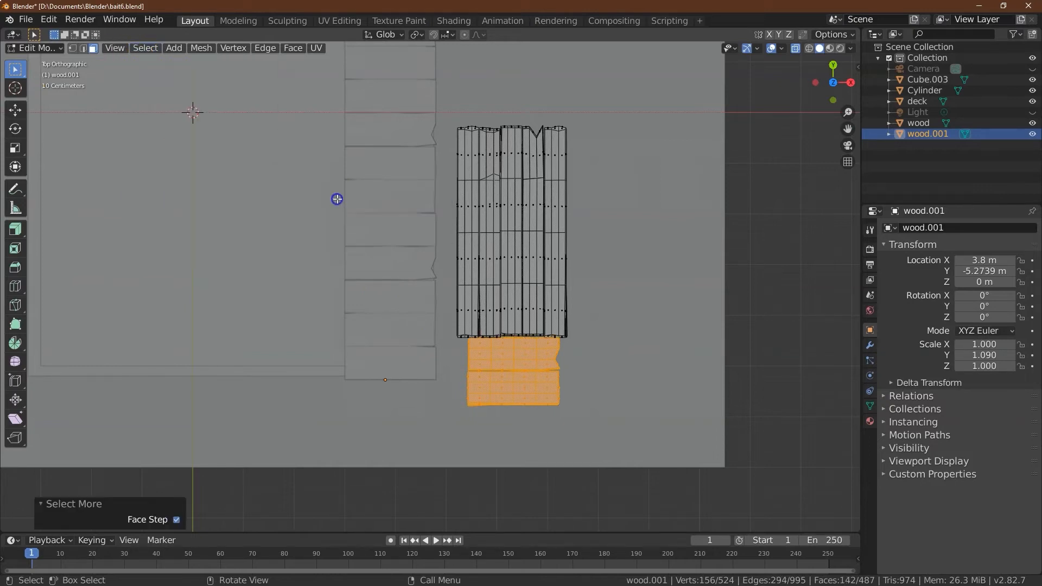
Step: Lower the two short planks by moving them -0.1 m along Z
drag(849, 82, 828, 84)
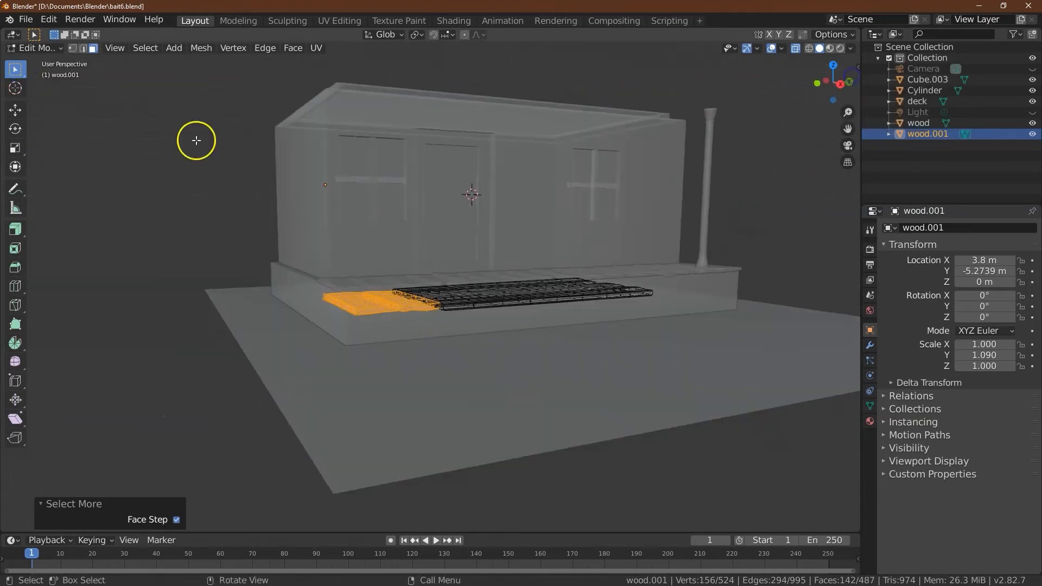
click(15, 110)
drag(373, 256, 372, 270)
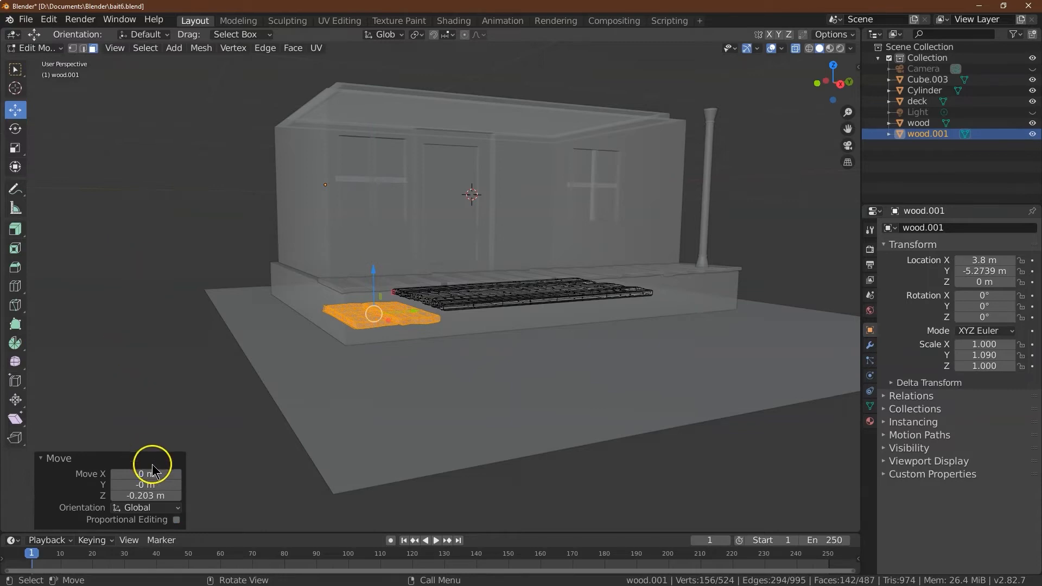
click(147, 495)
text(-)
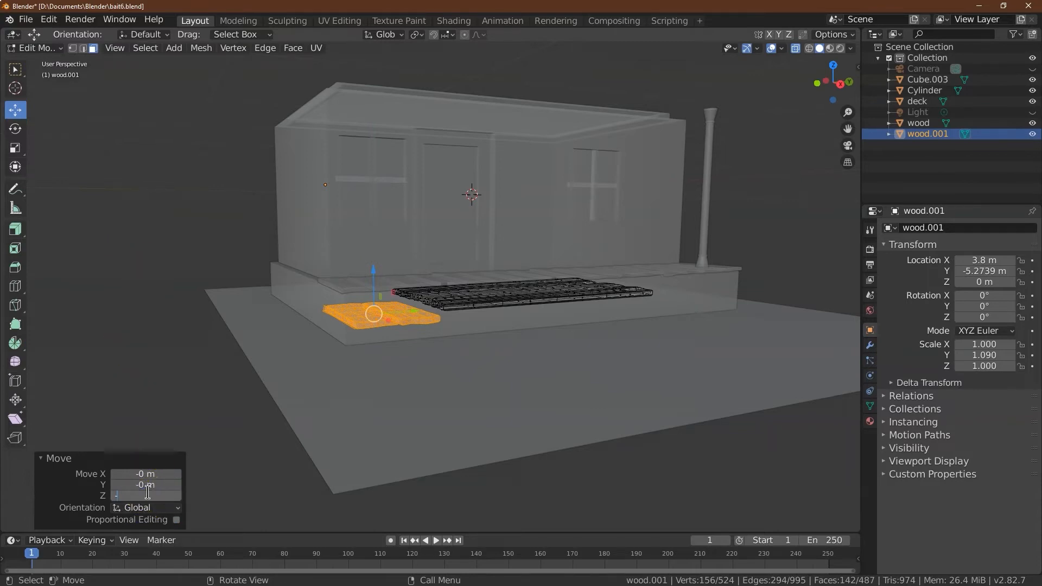
text(0.1)
key(Tab)
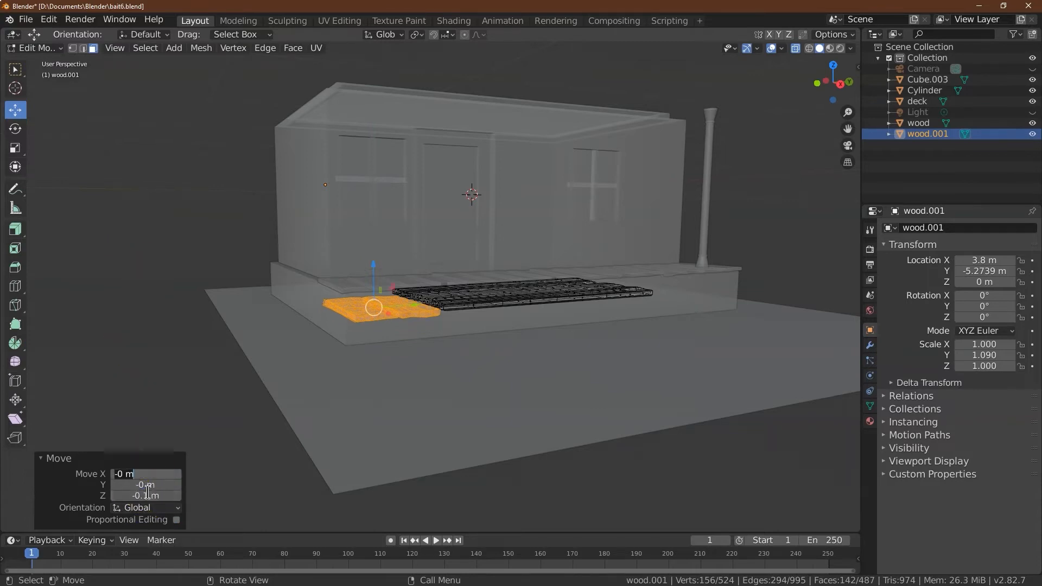
Step: Move the two short planks 1.4 m along Y beneath the long planks and check the fit from the side with X-ray off
click(842, 85)
drag(850, 112, 852, 496)
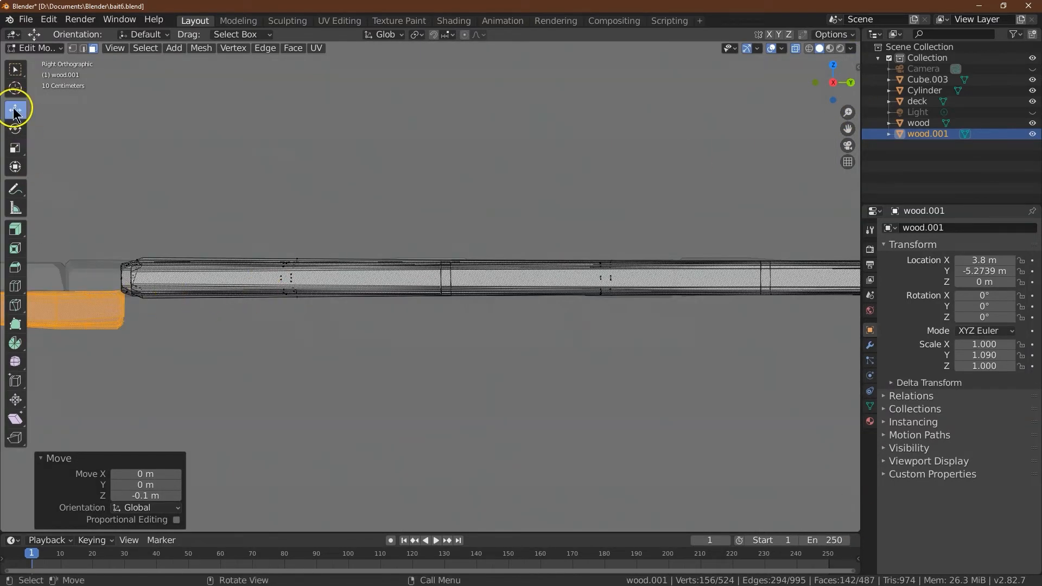
drag(848, 112, 839, 171)
drag(107, 301, 401, 293)
mouse_move(848, 114)
mouse_down()
mouse_move(840, 63)
mouse_move(819, 516)
mouse_up()
click(794, 51)
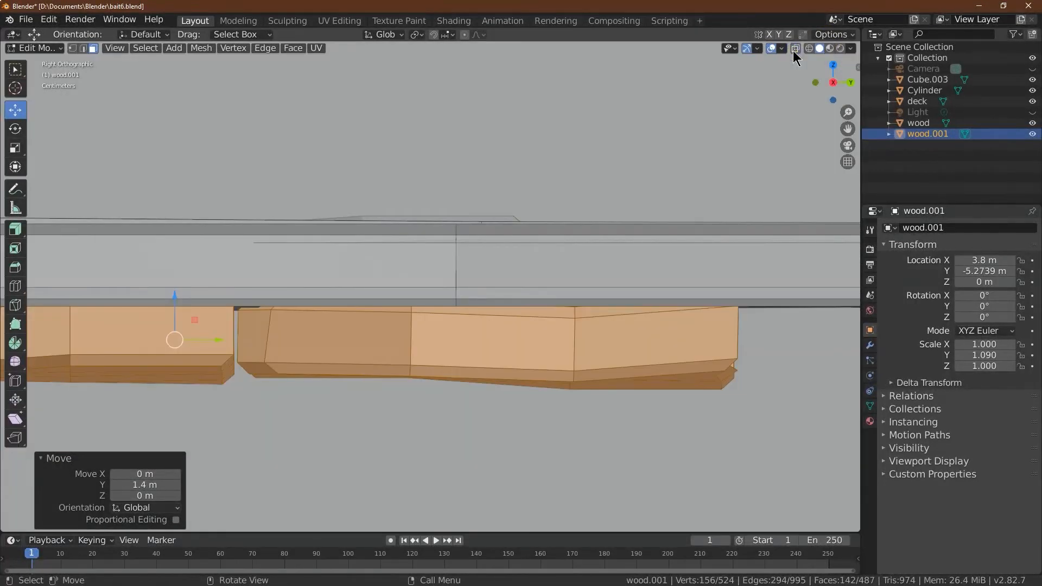
click(795, 51)
click(794, 52)
drag(848, 112, 839, 303)
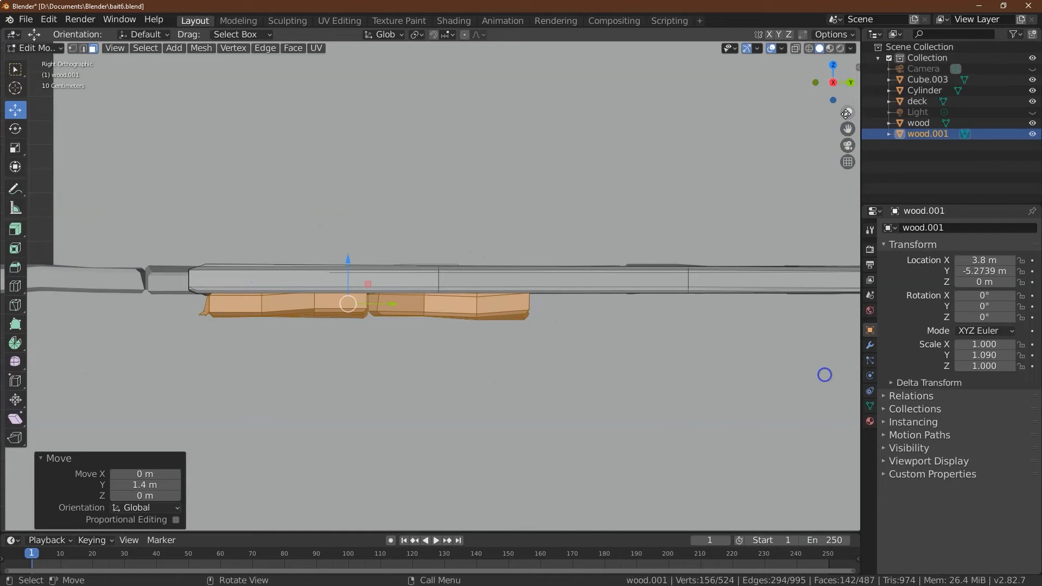
drag(831, 60, 843, 361)
click(796, 50)
Step: In top view, move the two cross planks about 0.27 m further along Y under the long planks and deselect them
click(834, 65)
drag(848, 112, 842, 177)
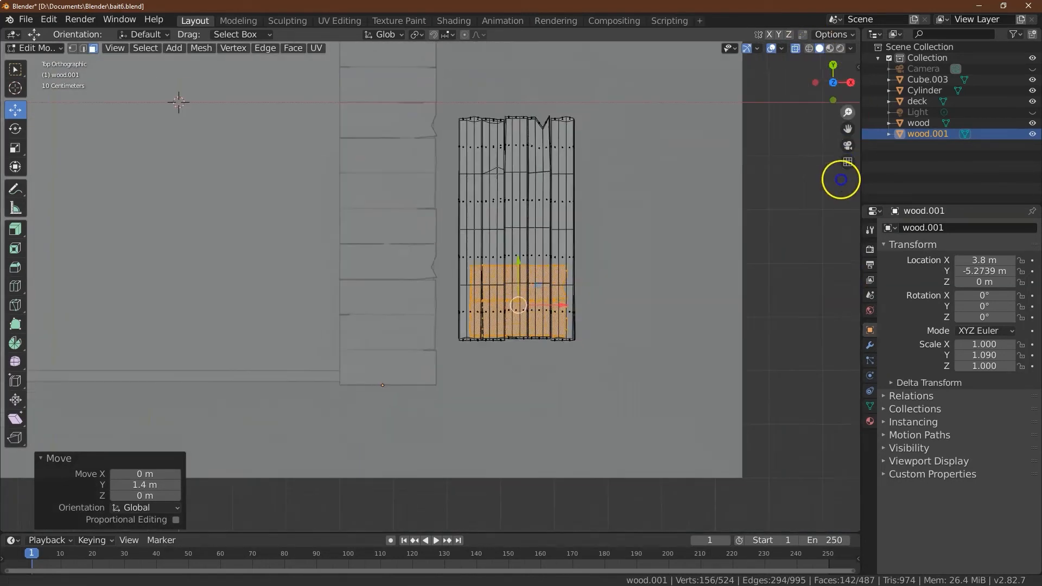
key(g)
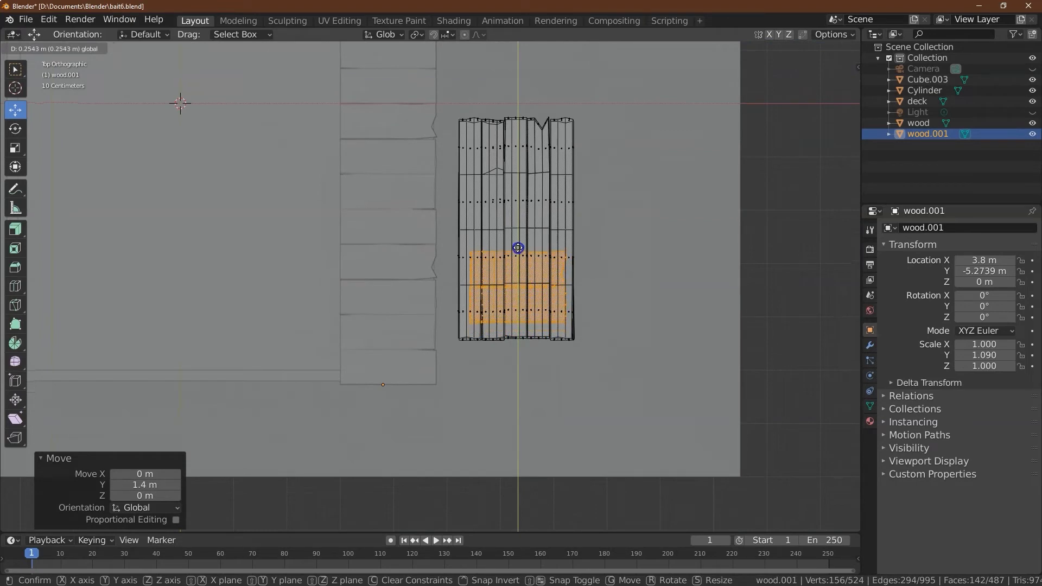
click(518, 247)
click(150, 485)
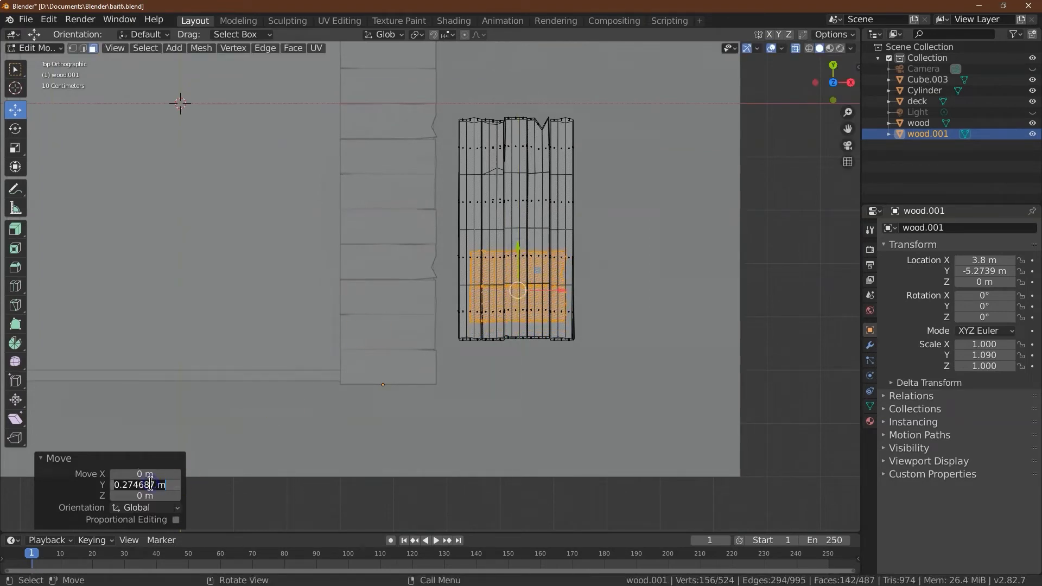
click(634, 266)
Step: With X-ray off and a low front view, box-select faces of the cross plank nearer the middle, beneath the long planks
mouse_move(818, 108)
mouse_down()
mouse_move(832, 83)
mouse_move(767, 477)
mouse_move(749, 433)
mouse_move(714, 435)
mouse_up()
click(795, 49)
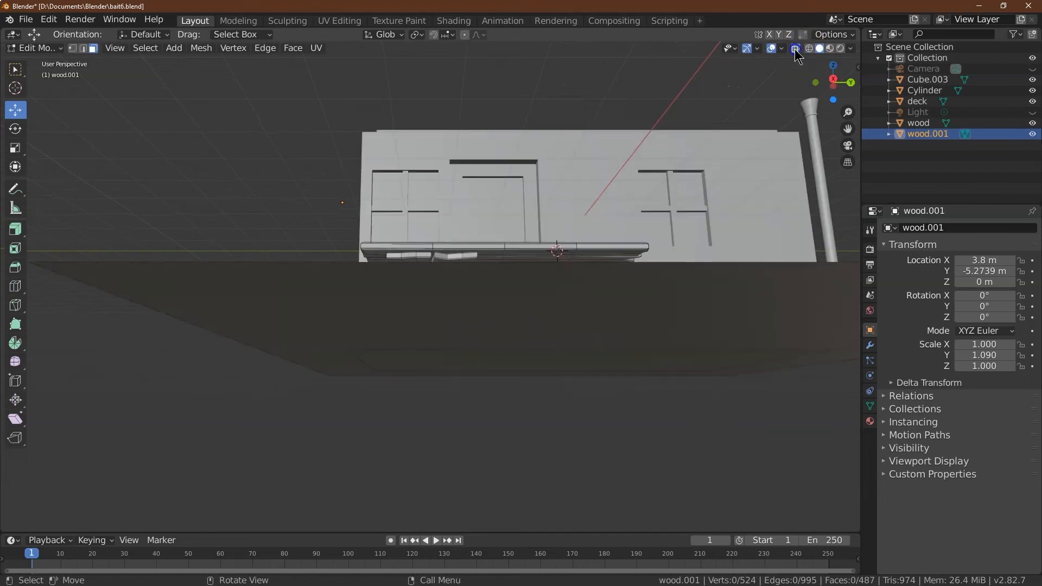
drag(455, 256, 467, 265)
drag(832, 77, 834, 93)
Step: Grow the face selection five times until the whole cross plank is selected, and switch to the top view
click(145, 48)
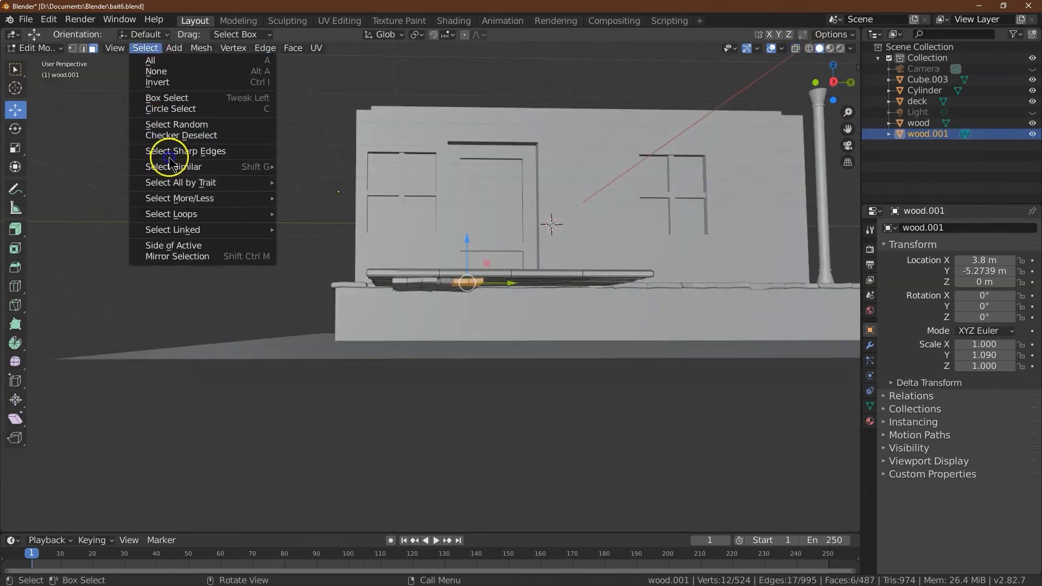
mouse_move(250, 206)
click(345, 198)
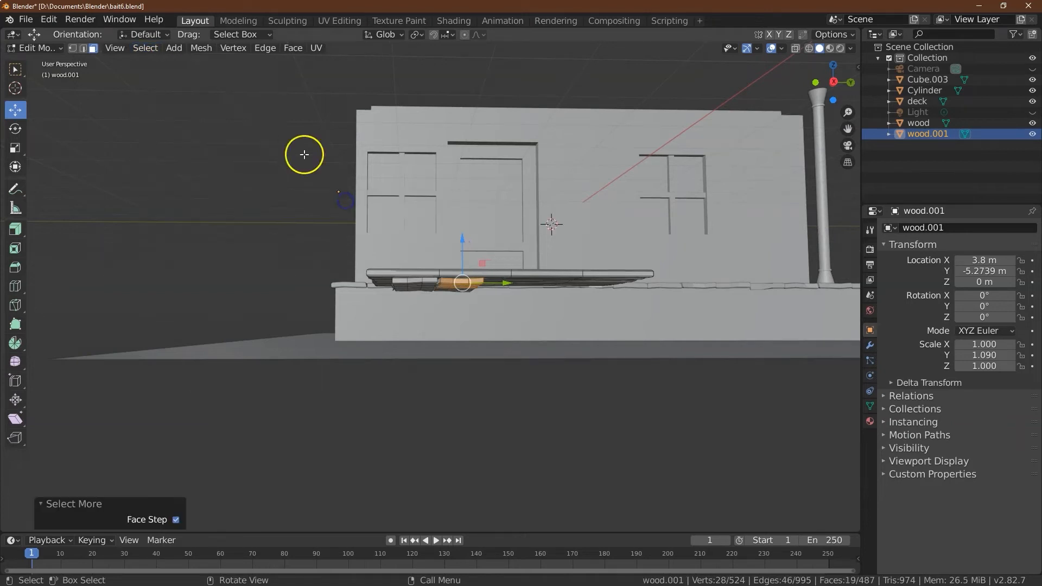
click(157, 50)
mouse_move(222, 201)
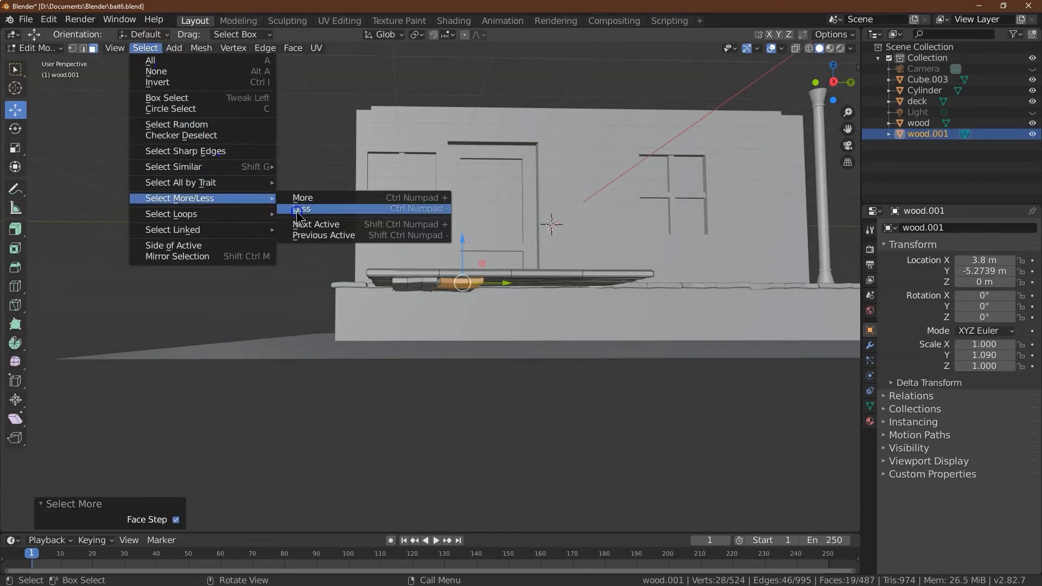
click(312, 200)
click(145, 48)
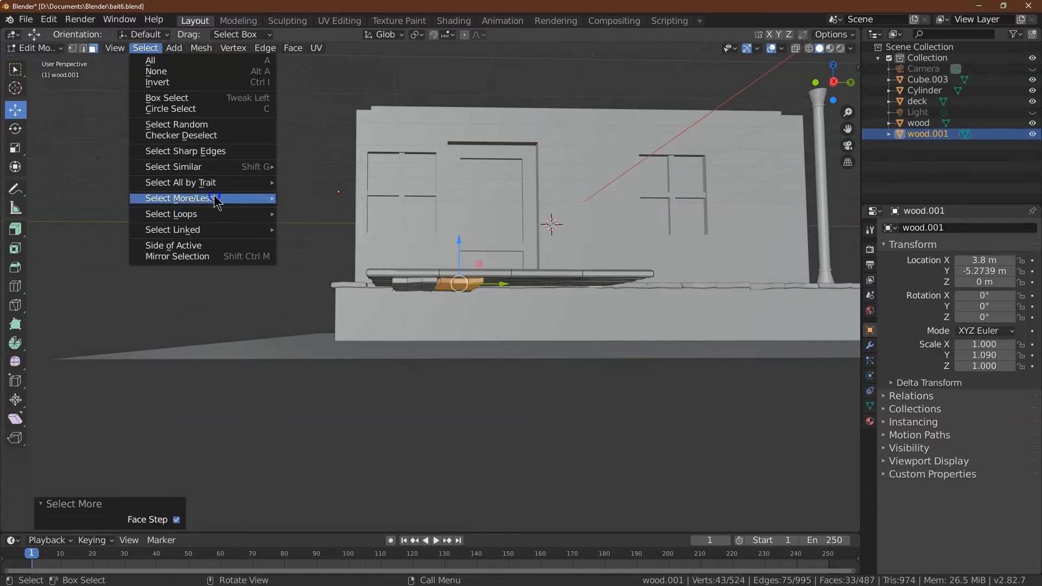
click(321, 200)
click(146, 48)
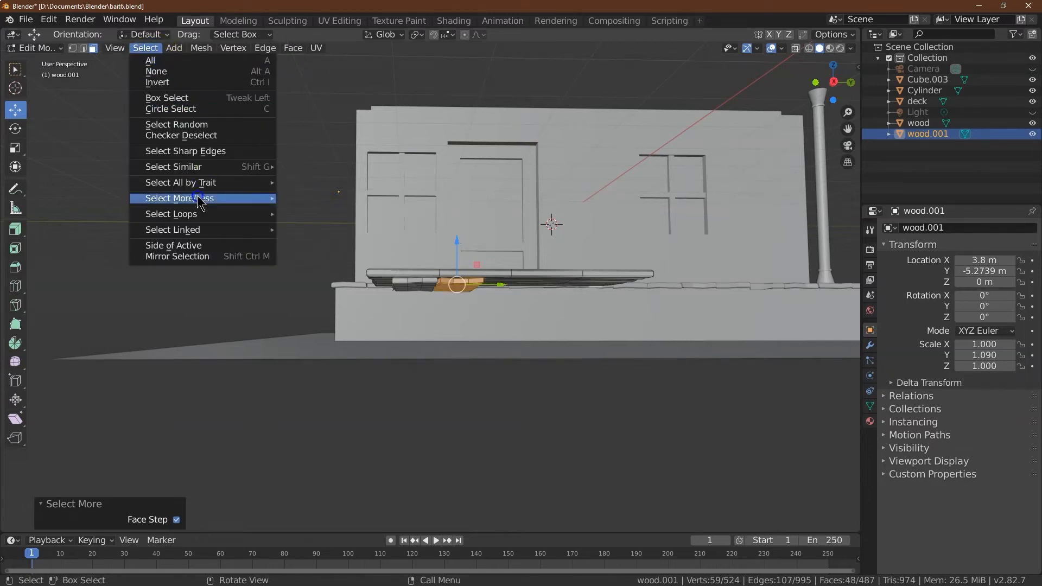
click(293, 197)
click(145, 48)
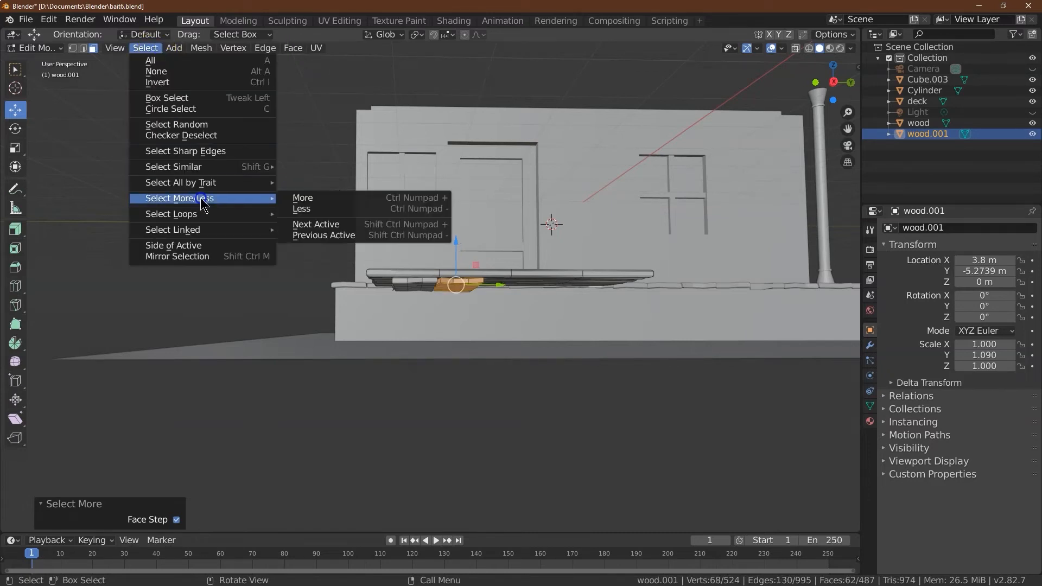
click(347, 200)
click(832, 64)
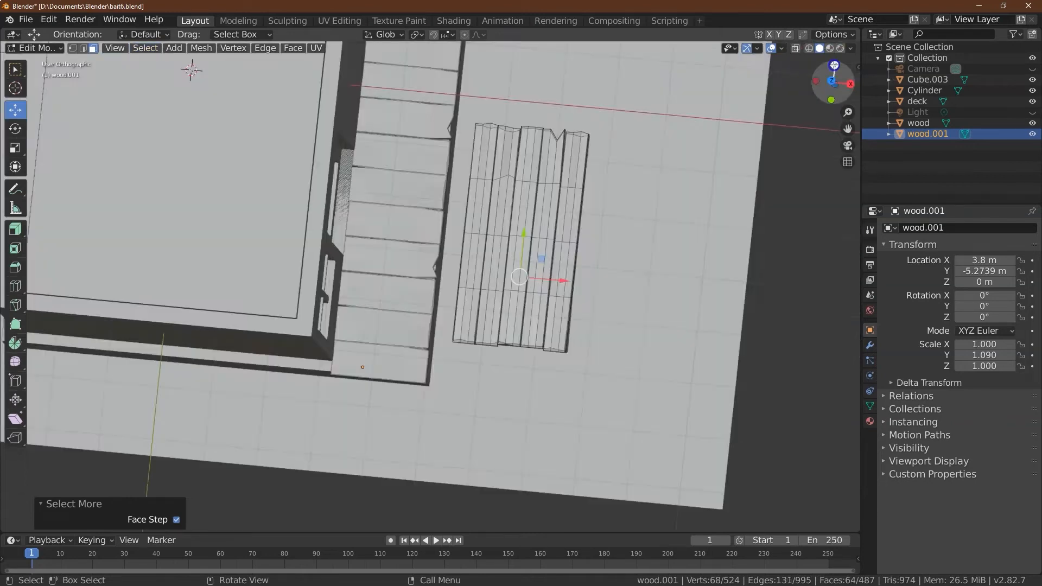
Step: With X-ray on, move the selected cross plank 2.14 m along Y to the opposite end of the long planks
click(796, 48)
key(c)
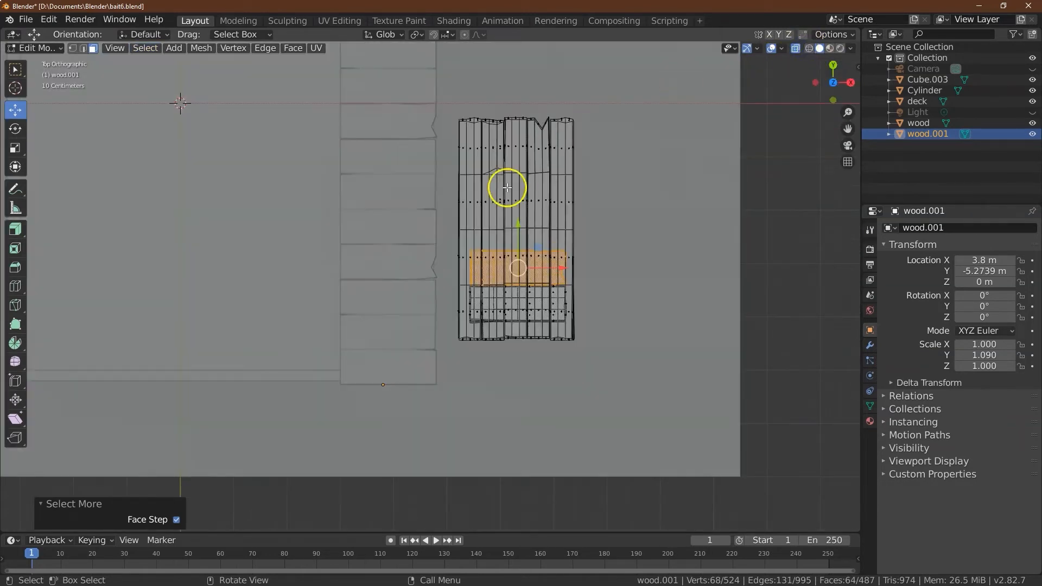
drag(520, 233, 521, 115)
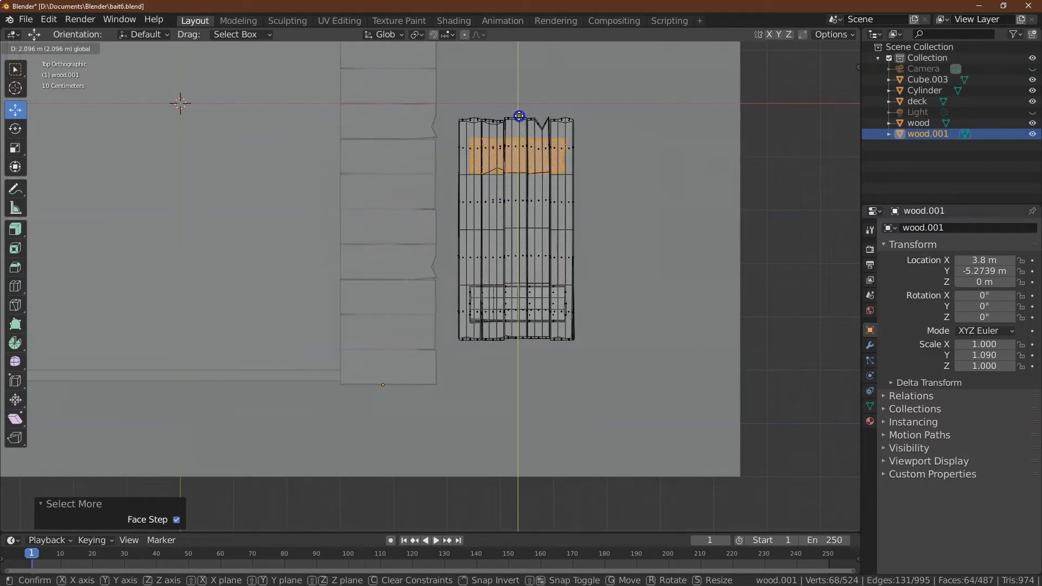
drag(521, 114, 521, 115)
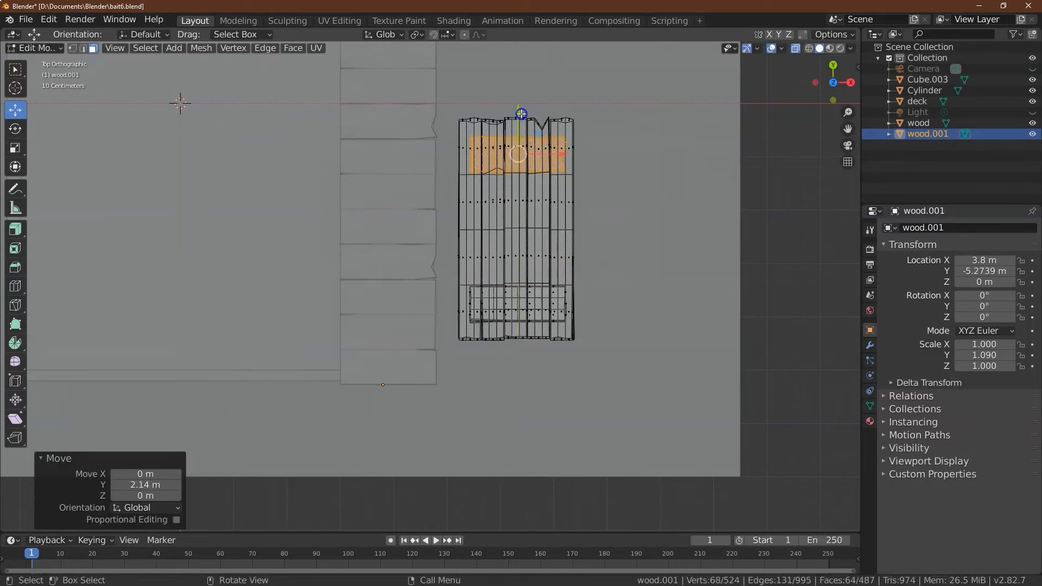
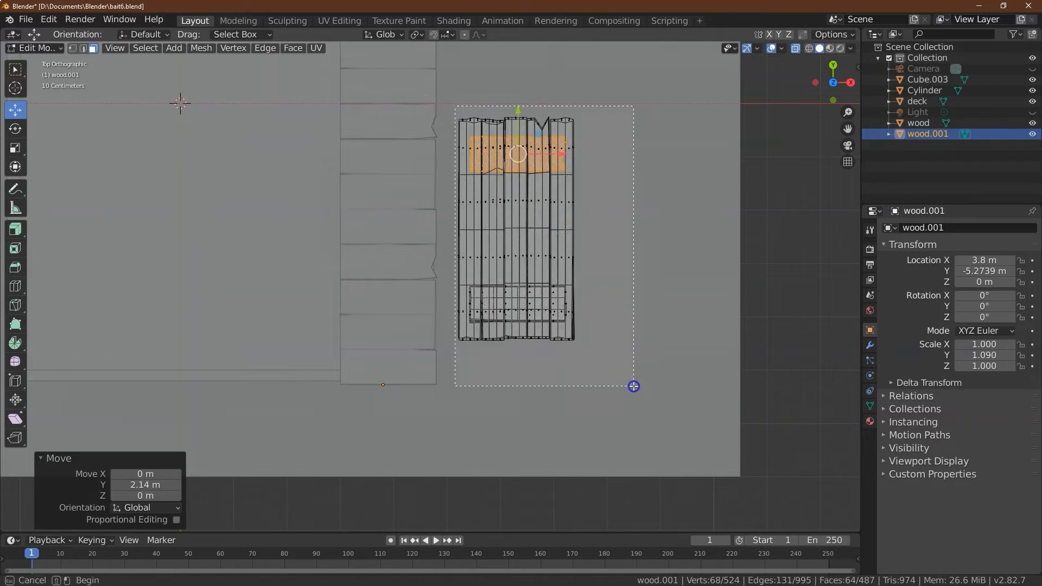
Step: Select the whole panel mesh, return to Object Mode with X-ray off, and set the panel's origin to its geometry
key(a)
click(34, 48)
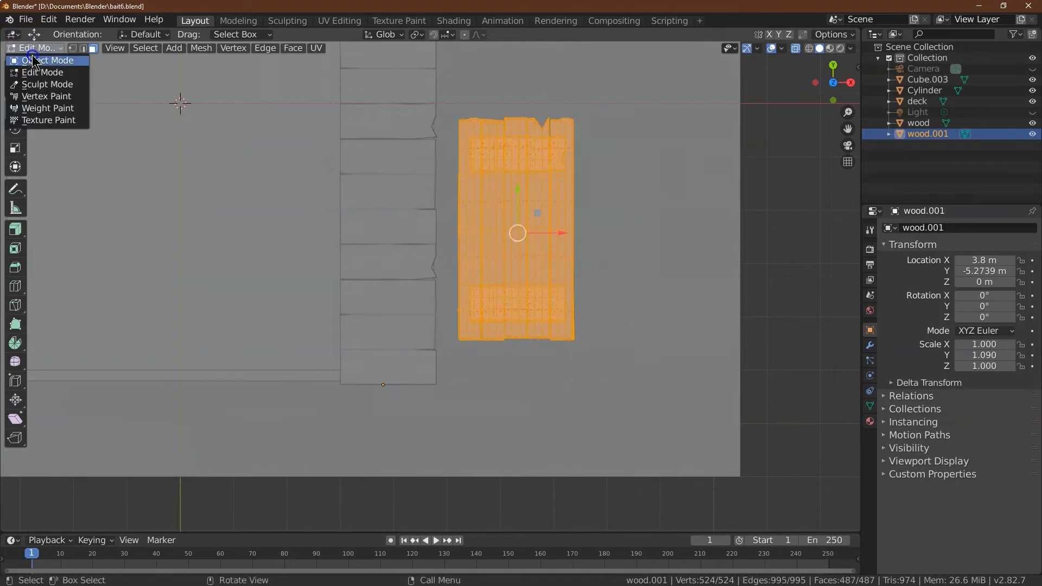
click(32, 57)
click(796, 49)
drag(828, 121, 825, 469)
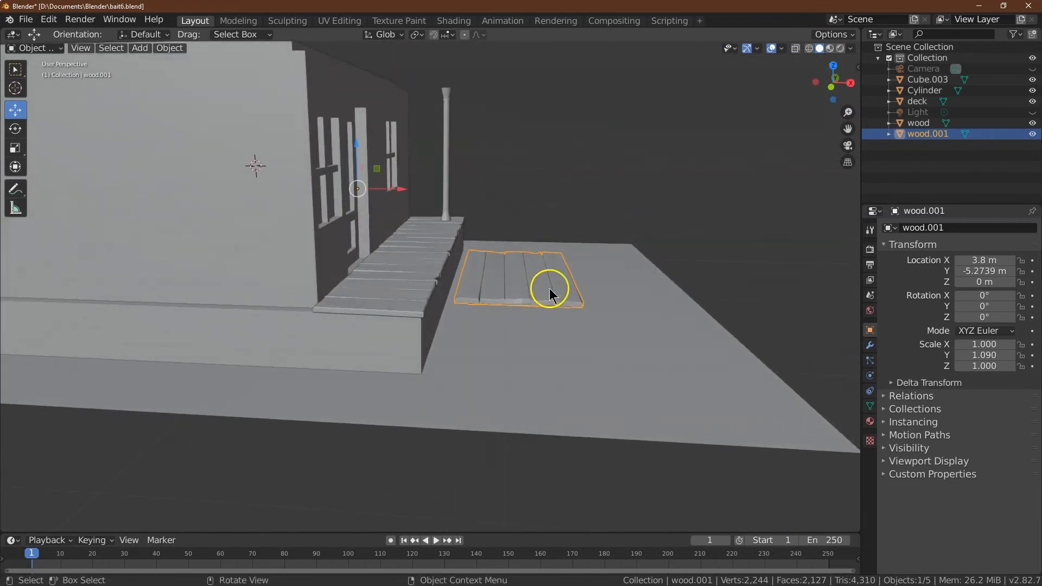
click(170, 48)
click(211, 82)
click(342, 82)
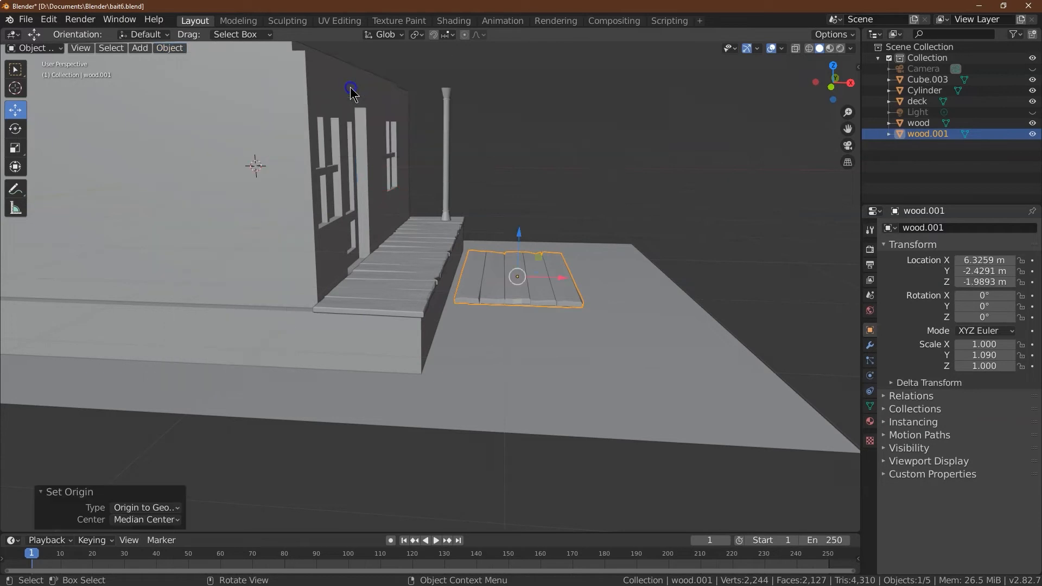
Step: Raise the plank panel about 3.4 m and shift it along X by -2.76 m and 0.2 m, placing it against the porch wall
drag(522, 233, 526, 57)
drag(559, 104, 426, 101)
drag(848, 129, 429, 204)
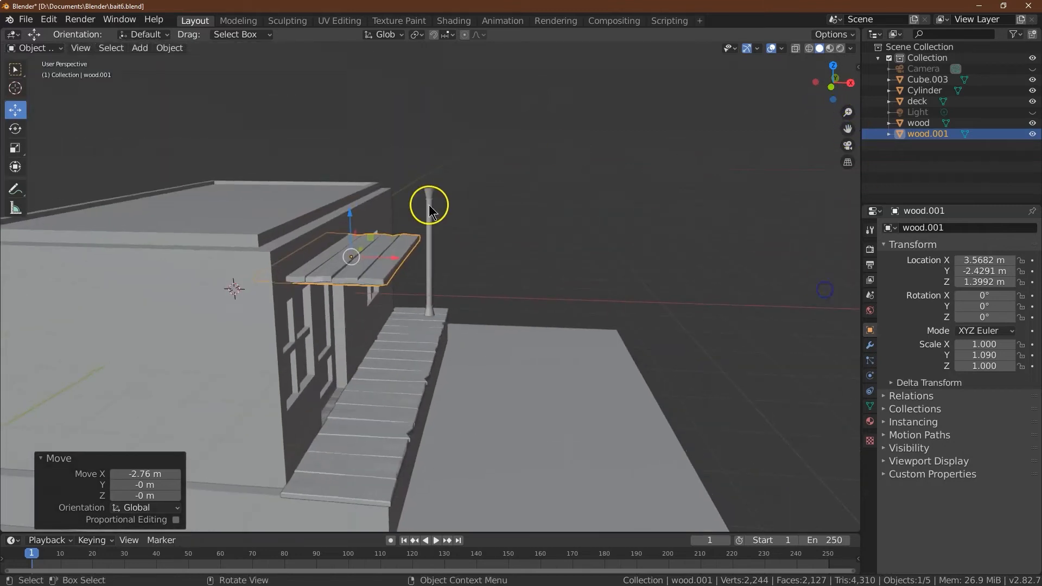
drag(395, 251, 407, 261)
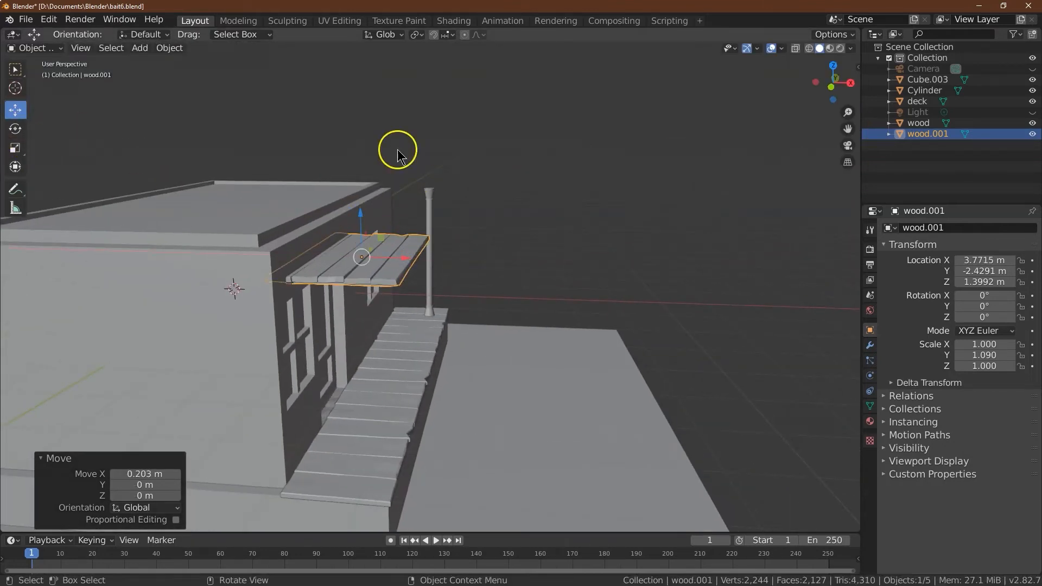
Step: In front view, tilt the plank panel about Y, trying 33° and 22° before setting the angle to 26°
click(831, 85)
click(15, 128)
drag(396, 239, 404, 265)
double_click(136, 483)
text(33)
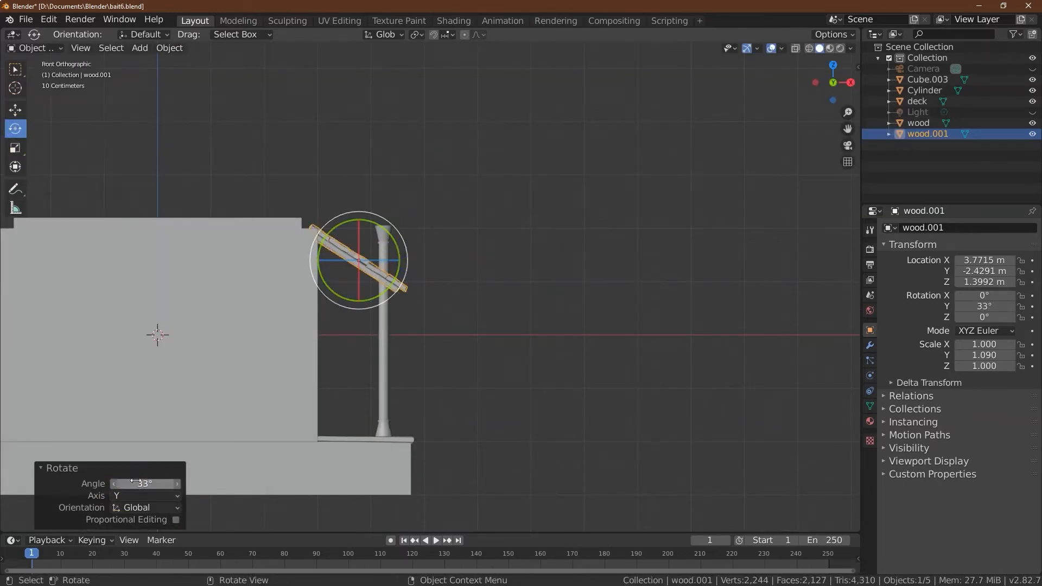
double_click(134, 482)
text(22)
key(Return)
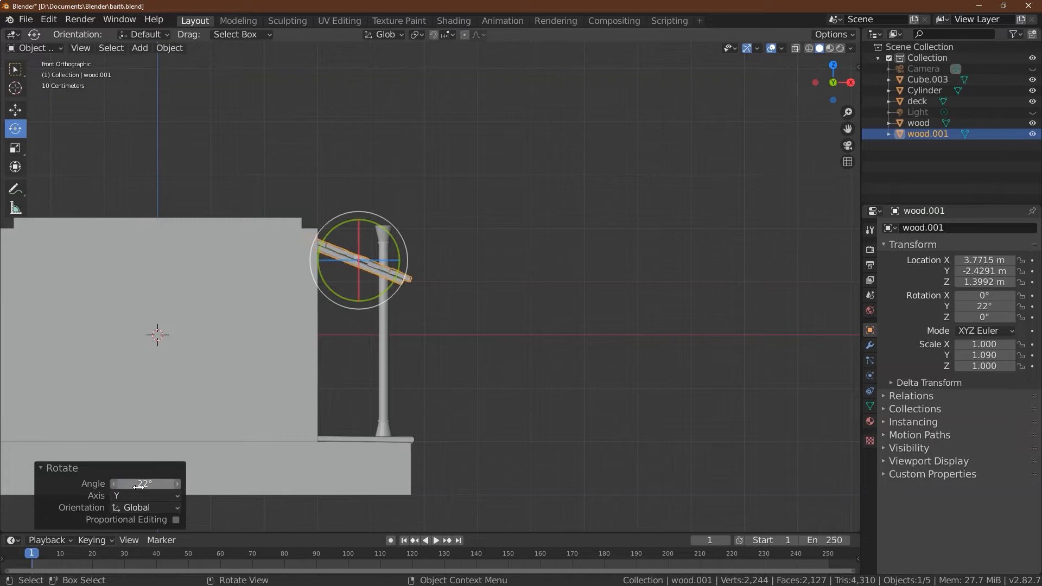
double_click(146, 484)
text(26)
key(Return)
Step: Raise the tilted panel along Z, trying 0.15 m and 0.2 m before setting 0.18 m, and check it from below
click(16, 110)
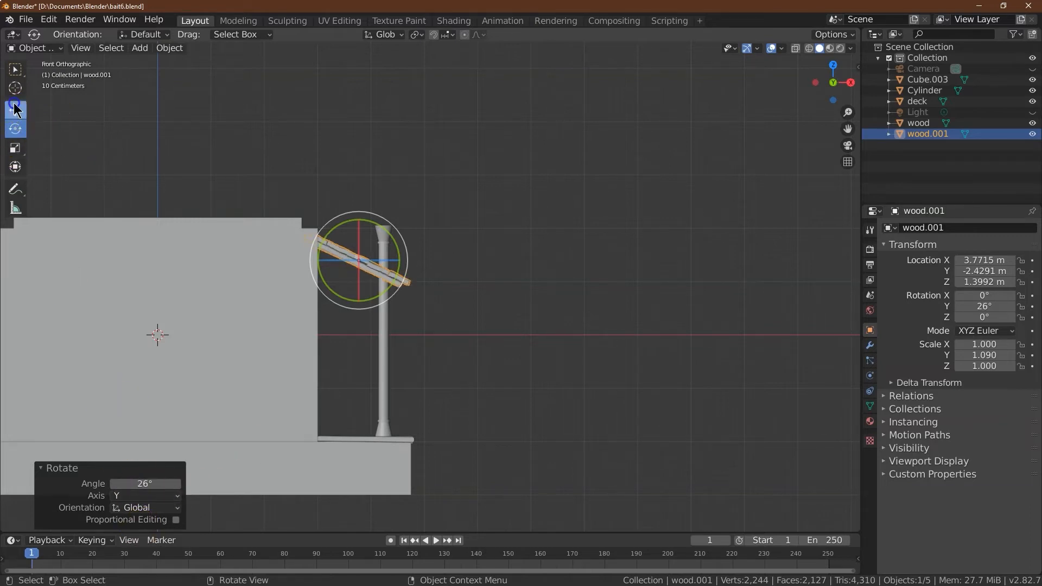
drag(358, 214, 359, 207)
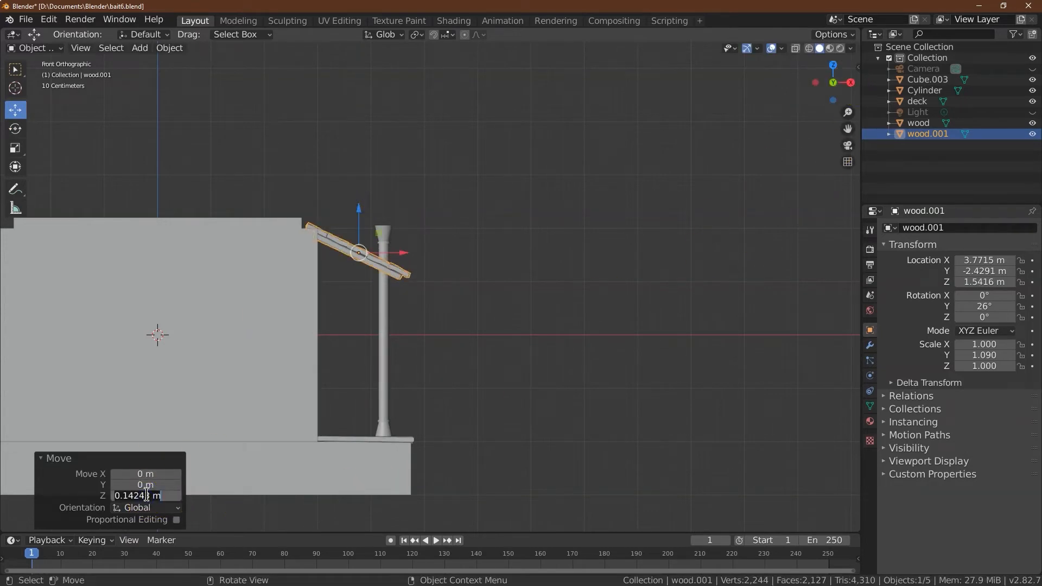
drag(844, 82, 594, 93)
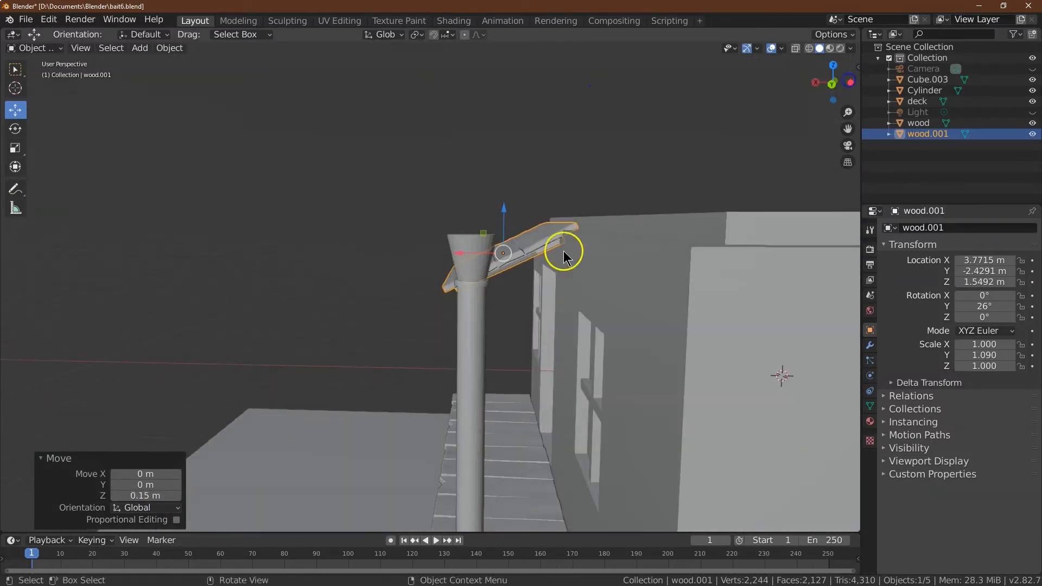
click(150, 495)
text(.2)
key(Return)
click(828, 84)
drag(827, 85, 217, 510)
click(146, 495)
key(Return)
scroll(634, 143, up, 4)
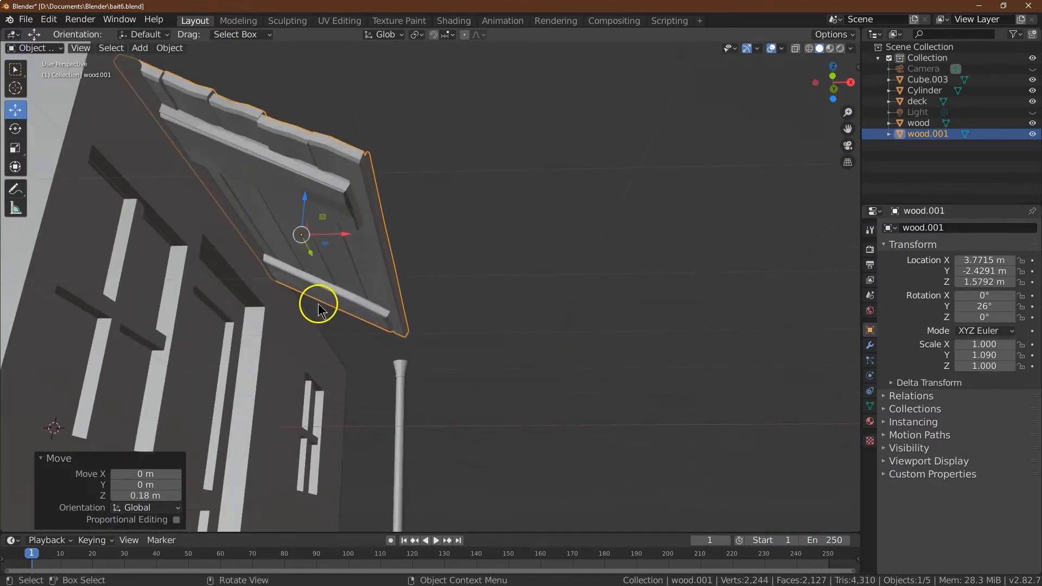
Step: Try a 0.17 m Z offset for the panel's upward move, and set the offset to 0.2 m
drag(830, 88, 7, 143)
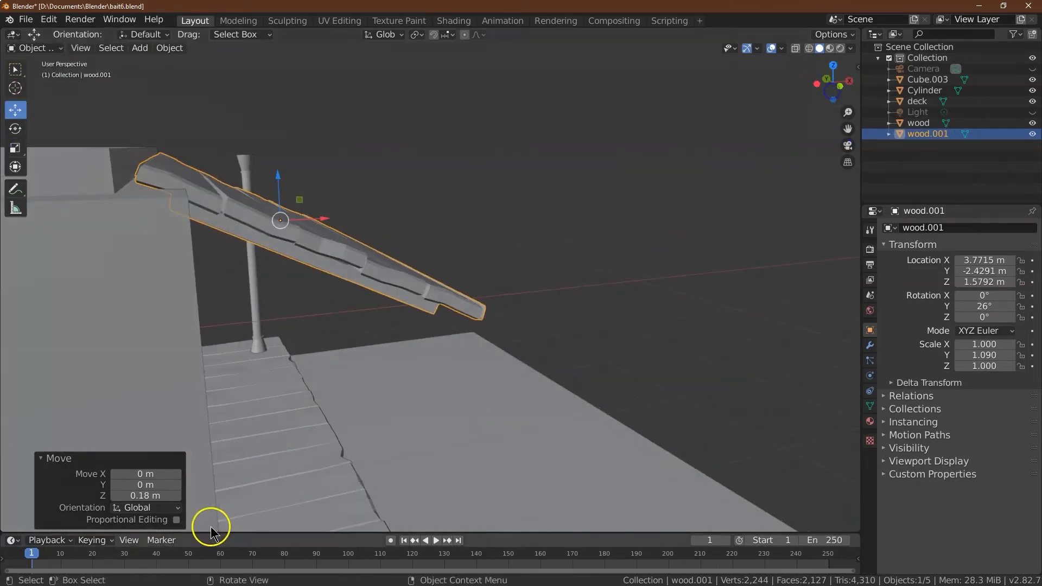
click(161, 493)
text(.17)
key(Return)
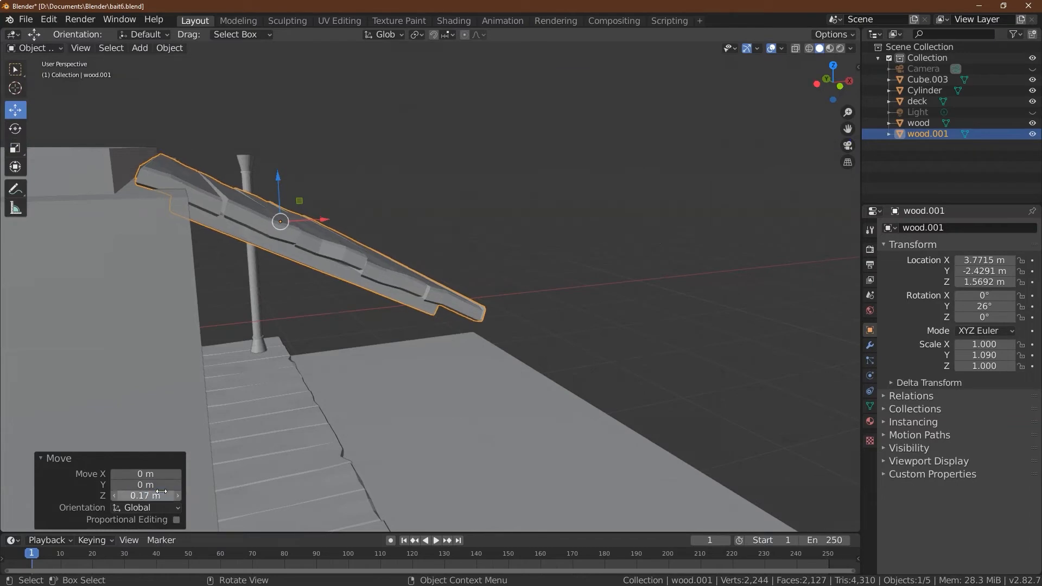
key(Return)
click(173, 493)
text(.2)
key(Return)
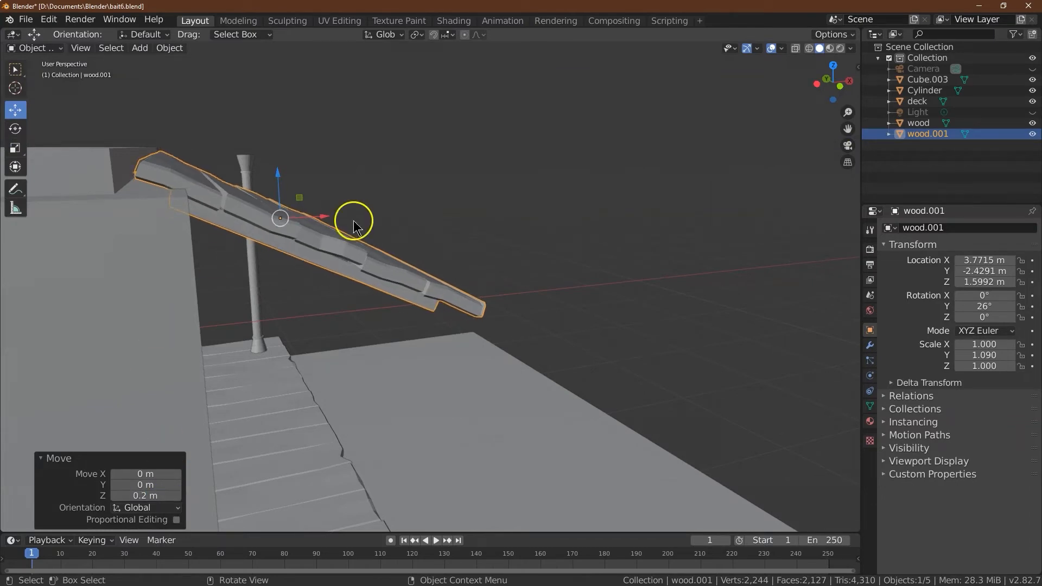
Step: Shift the tilted panel about 0.16 m along negative X toward the building and raise it about 0.19 m onto the roof edge
click(838, 88)
drag(836, 82, 749, 70)
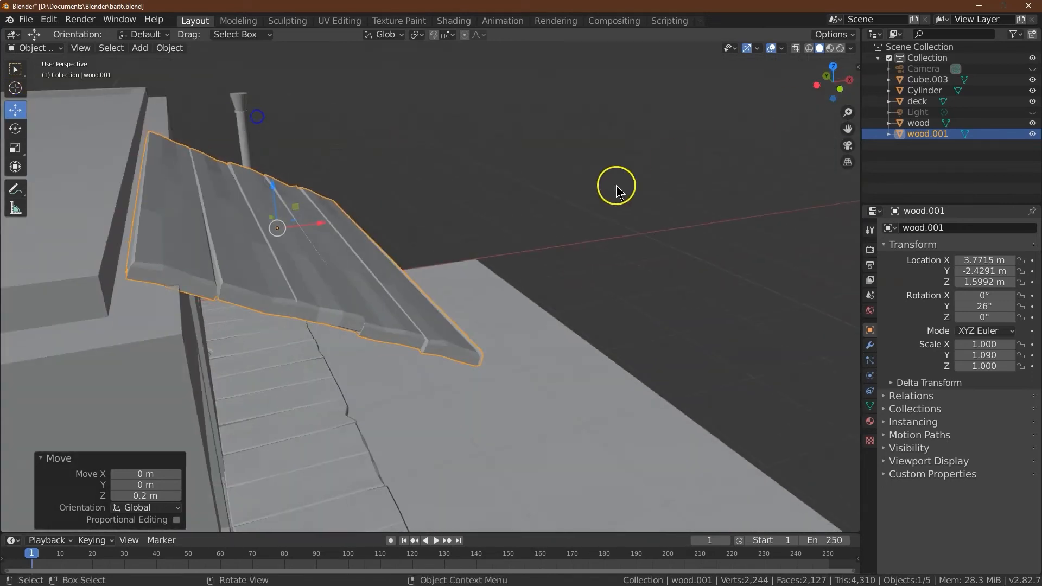
drag(309, 227, 260, 173)
mouse_move(838, 82)
mouse_down()
mouse_move(849, 69)
mouse_move(834, 81)
mouse_up()
drag(13, 105, 10, 107)
drag(261, 155, 274, 156)
Step: Flatten the panel's slope by rotating it -2° about Y
click(16, 128)
click(144, 484)
mouse_move(228, 133)
middle_down()
mouse_move(267, 142)
mouse_move(241, 129)
middle_up()
click(144, 481)
text(-2)
key(Return)
Step: Raise the panel about 0.009 m and check how it rests on the roof edge from above
click(15, 113)
drag(286, 141, 288, 137)
middle_drag(288, 137, 20, 45)
drag(836, 81, 66, 141)
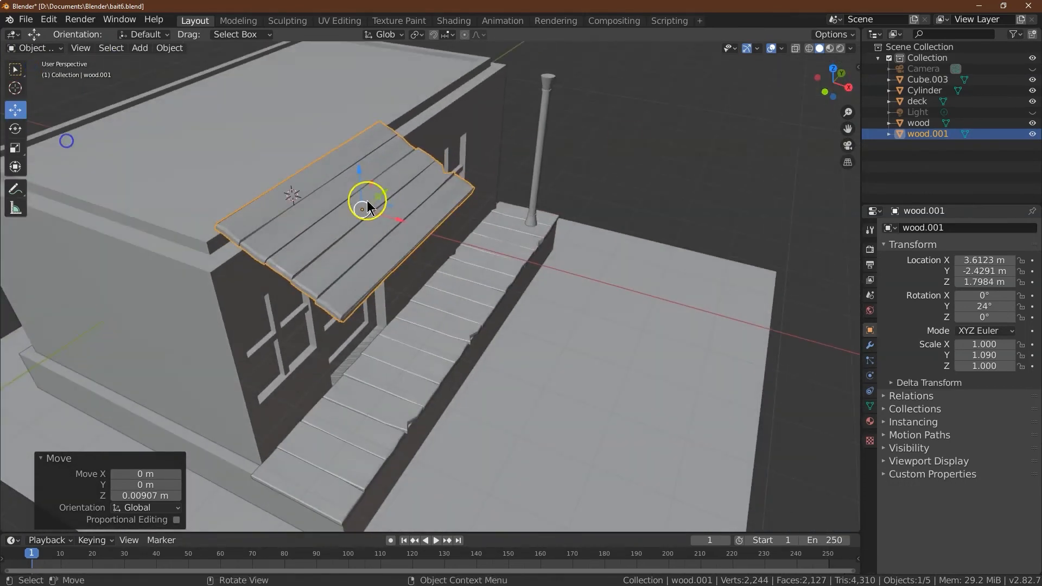
Step: Check the panel from the top, and flatten its slope further by rotating it -4° about Y
click(15, 129)
click(833, 70)
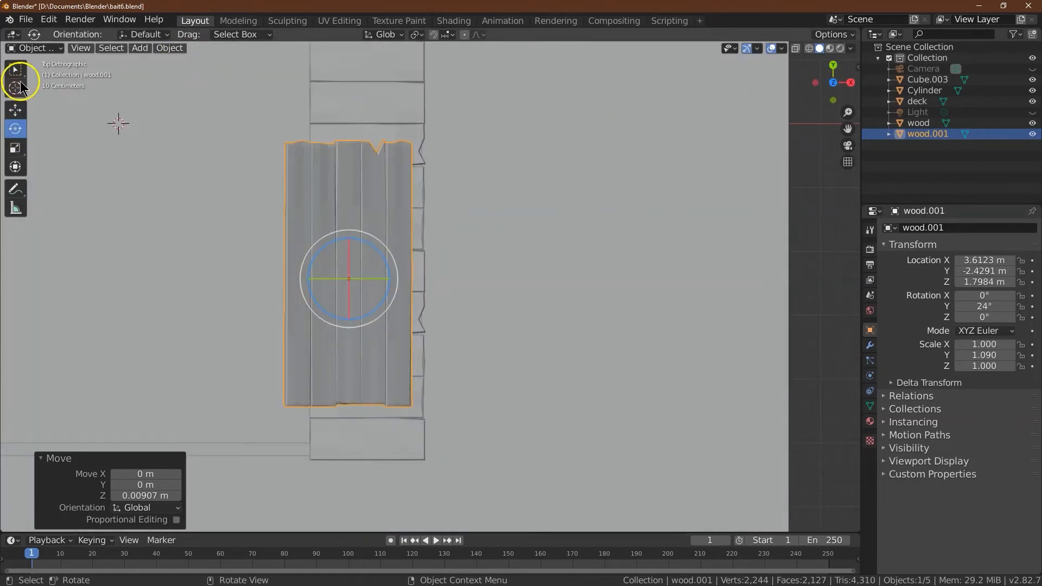
click(15, 111)
drag(832, 80, 842, 469)
click(15, 129)
drag(371, 192, 367, 189)
click(163, 479)
text(-4)
key(Return)
Step: Raise the plank panel about 0.04 m and shift it about 0.017 m along X
click(15, 110)
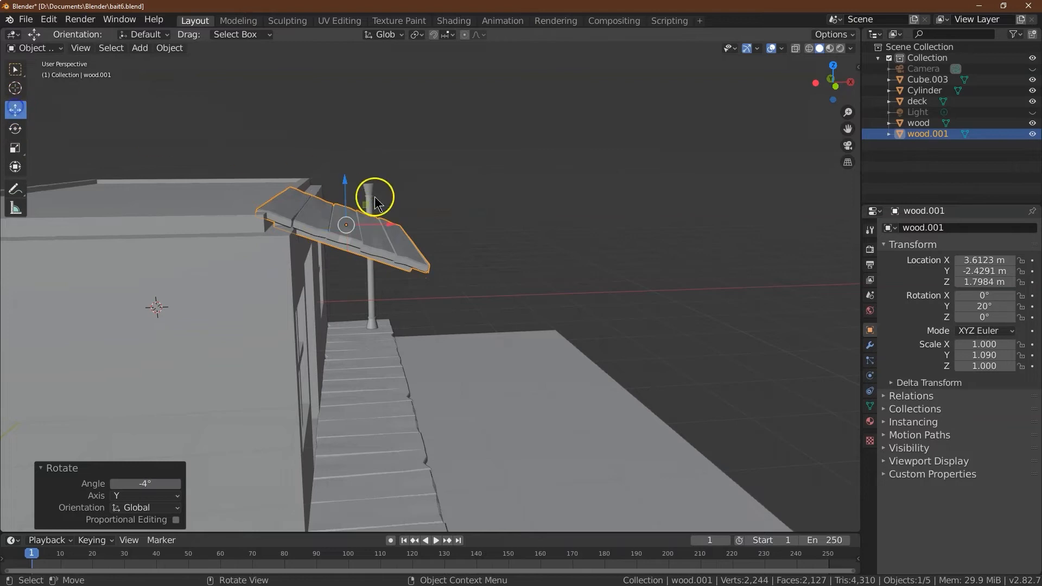
drag(348, 184, 349, 178)
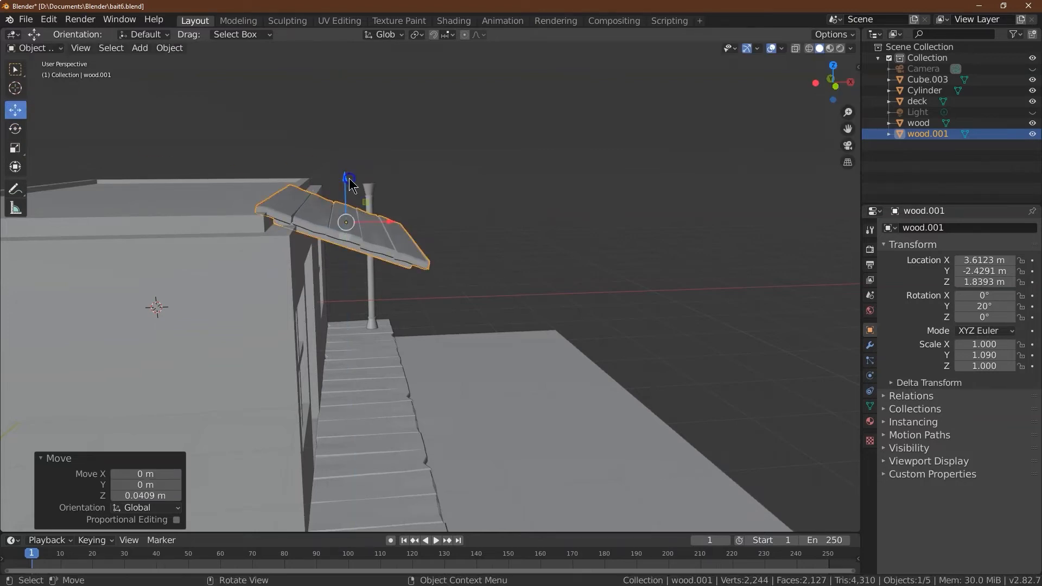
drag(362, 222, 366, 223)
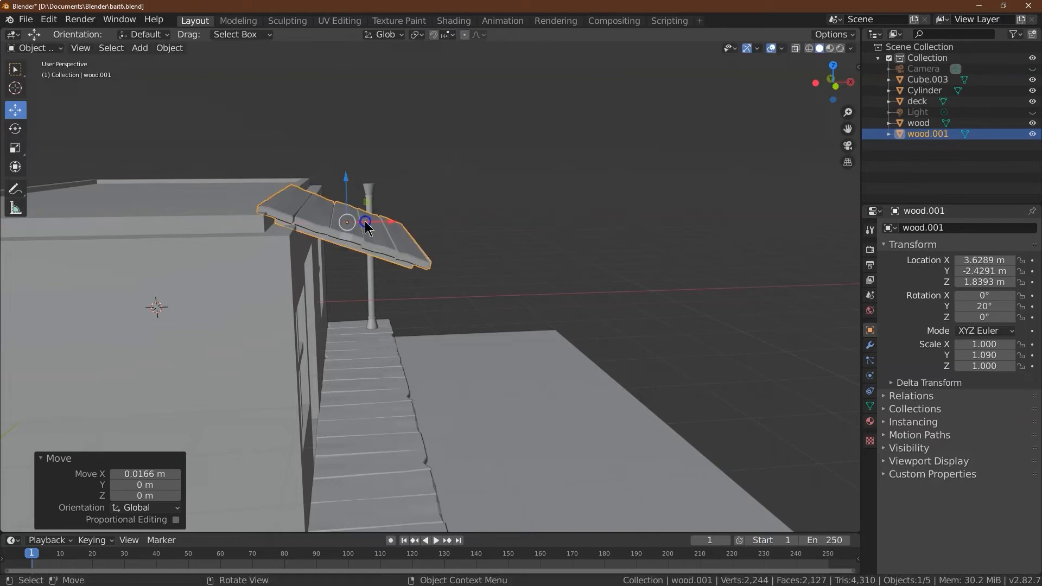
Step: Set the panel's location to X 3.6 m, Y -2.4 m and Z 1.8 m
click(976, 257)
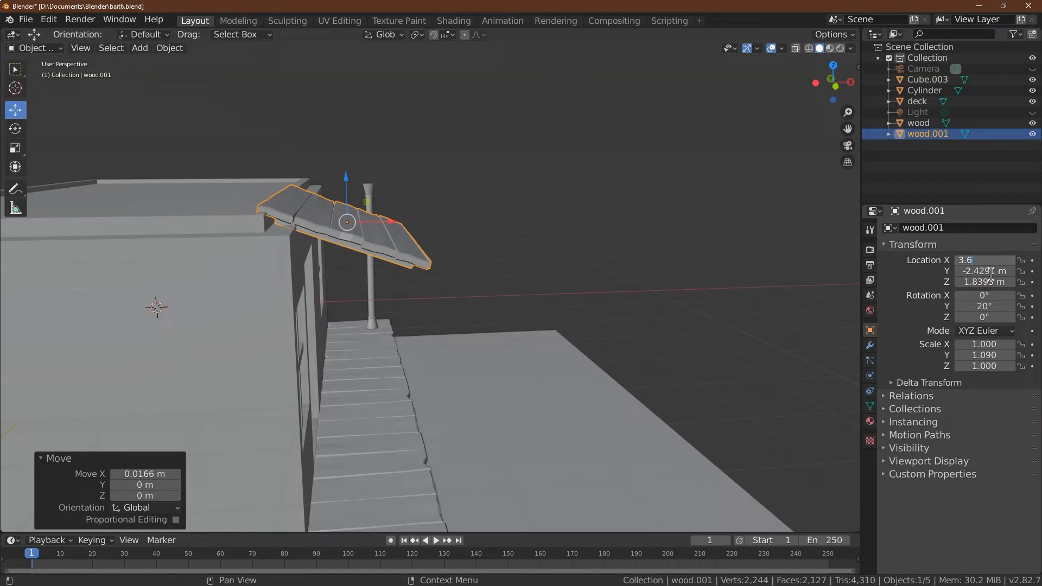
text(3.6)
key(Tab)
text(-2.4)
key(Tab)
text(1.8)
key(Tab)
key(Return)
Step: Fine-tune the panel's Z location, trying 1.82 m and 1.84 m before setting 1.86 m
click(991, 283)
text(1.82)
key(Return)
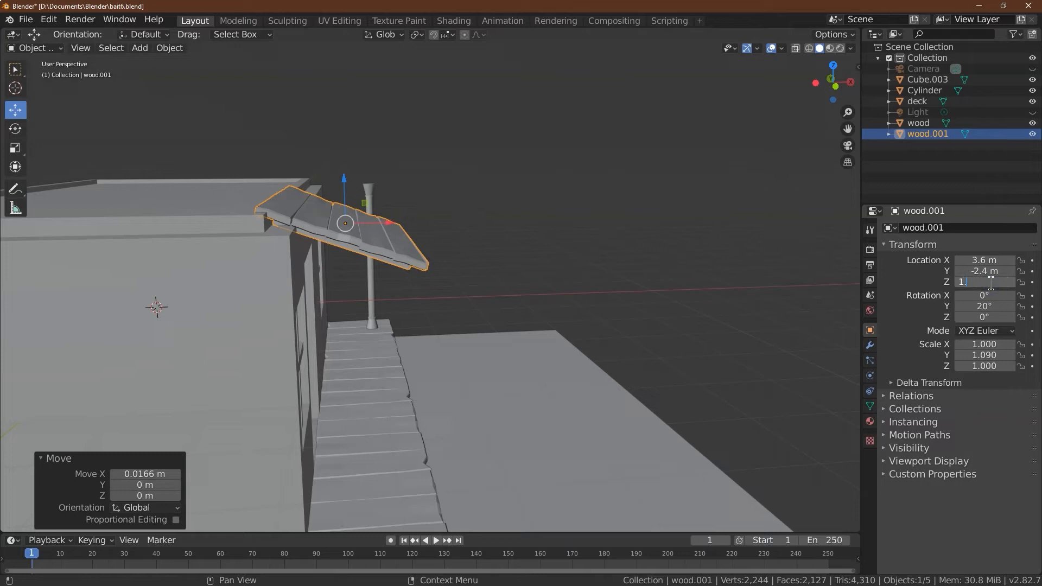
key(Return)
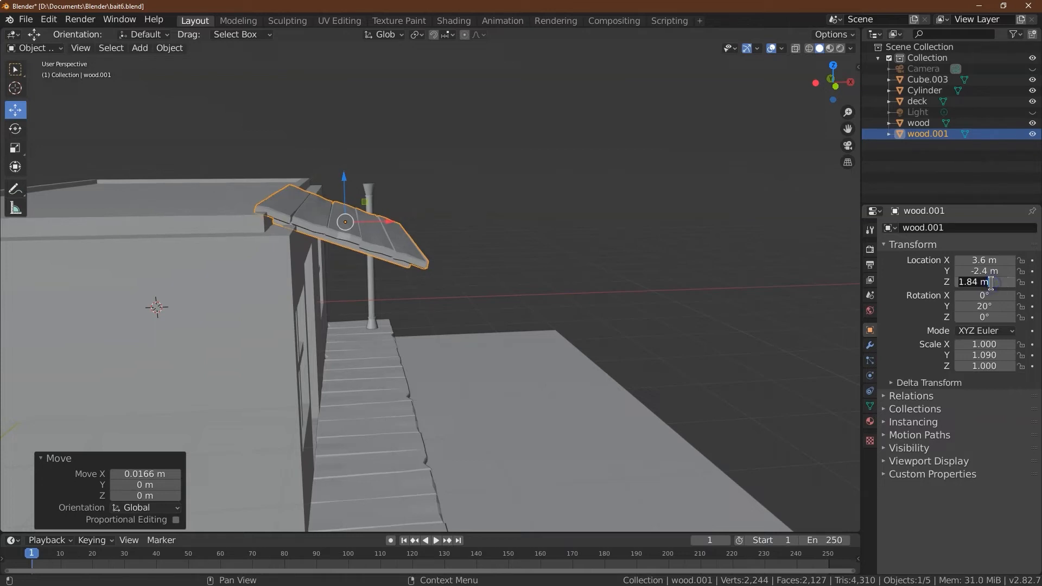
text(6)
key(Return)
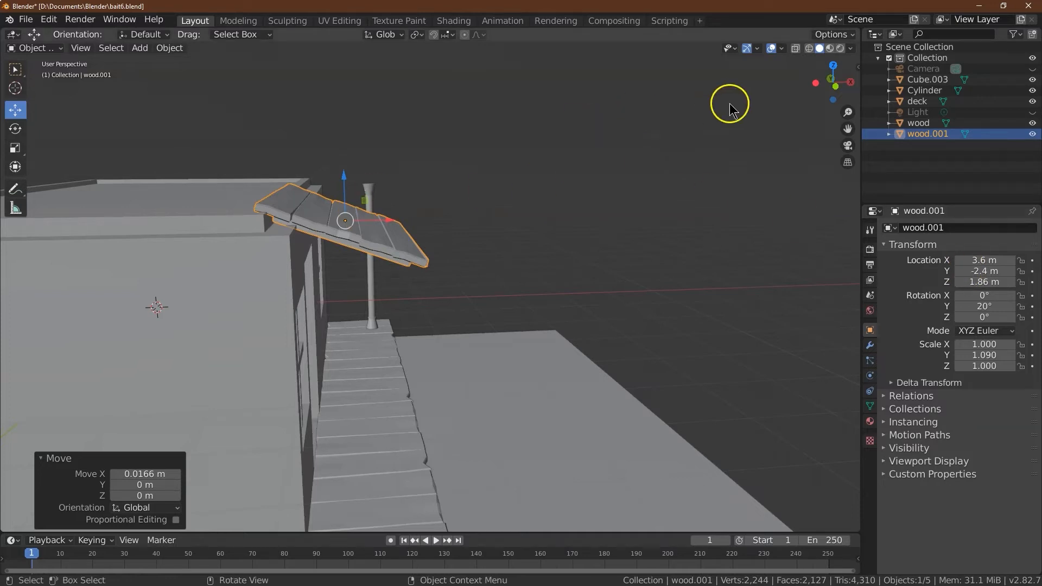
Step: Select the porch post and move it about 5.9 m and another 2.52 m along negative Y to stand beneath the awning panel
drag(844, 70, 727, 175)
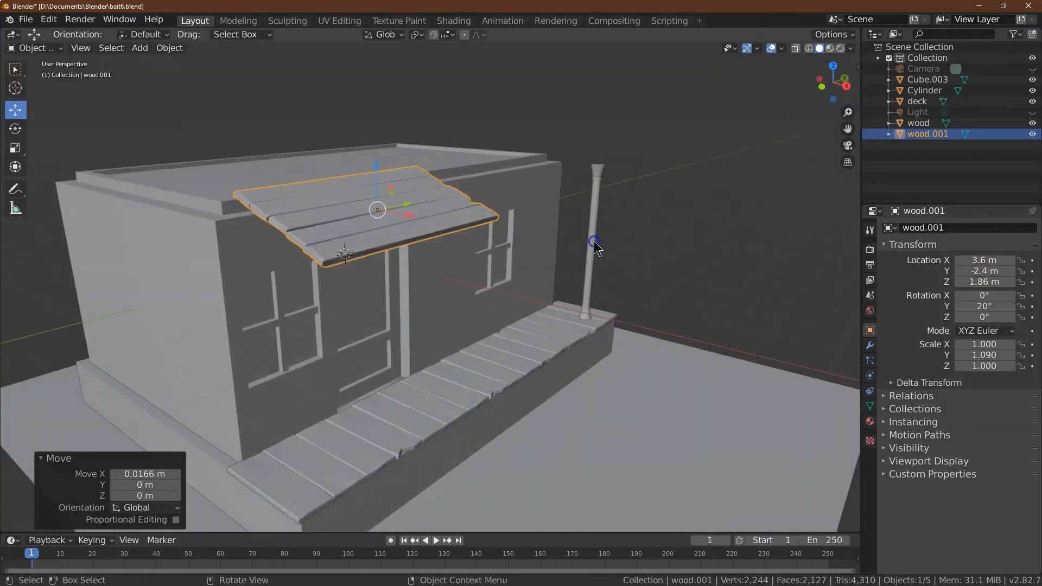
click(594, 242)
drag(612, 244, 468, 326)
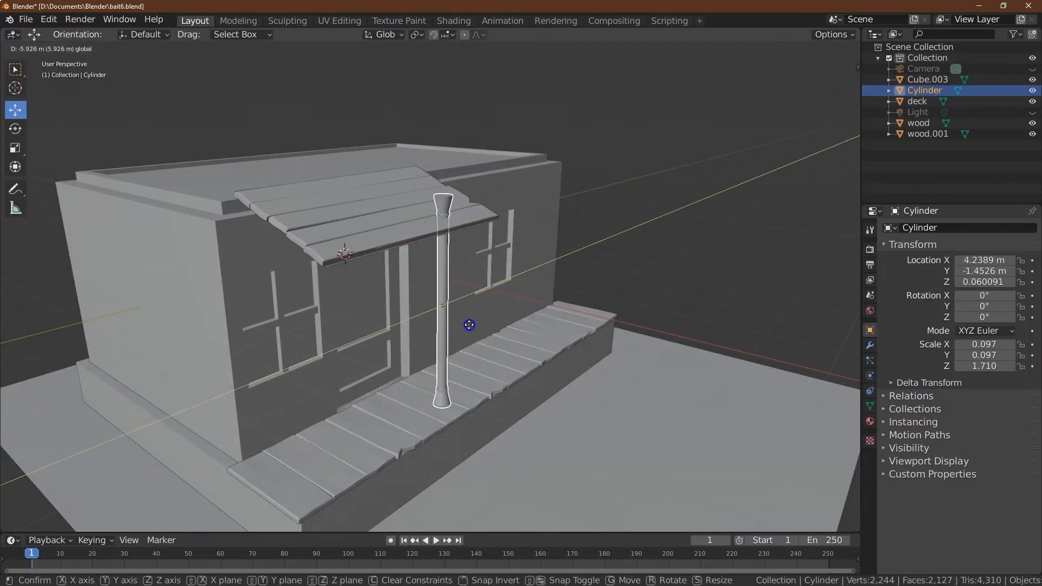
click(842, 86)
drag(768, 54, 793, 110)
drag(533, 315, 380, 319)
Step: Shorten the porch post along Z and lower it 0.23 m so it fits between the awning and the deck
drag(805, 76, 836, 84)
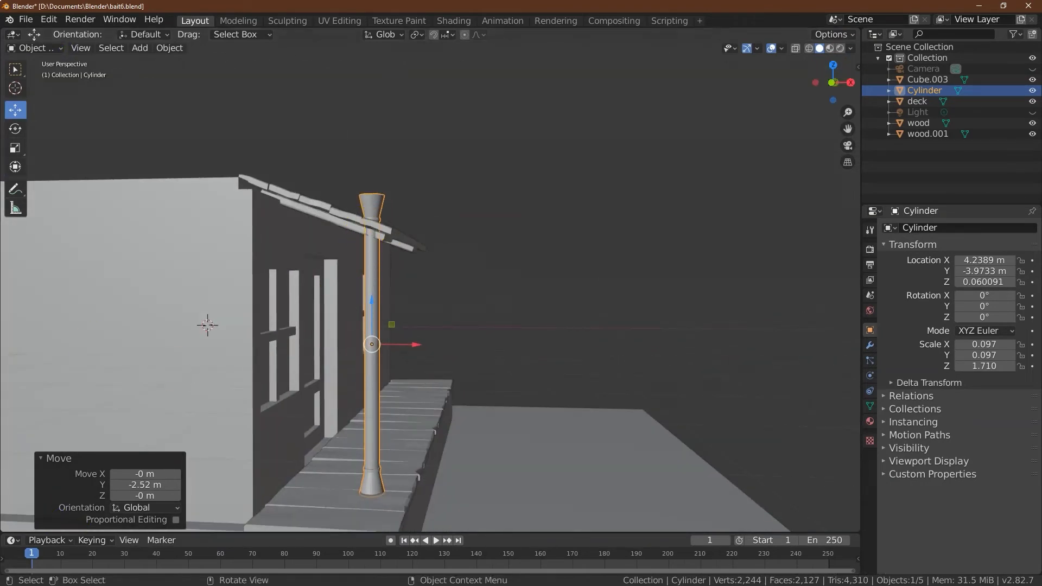
click(15, 146)
drag(374, 302, 371, 309)
click(145, 494)
text(0.9)
key(Return)
Step: Set the post's Z scale to 1.5 after trying 1.4, and check the fit between the deck and the awning
click(19, 146)
click(991, 369)
text(1.4)
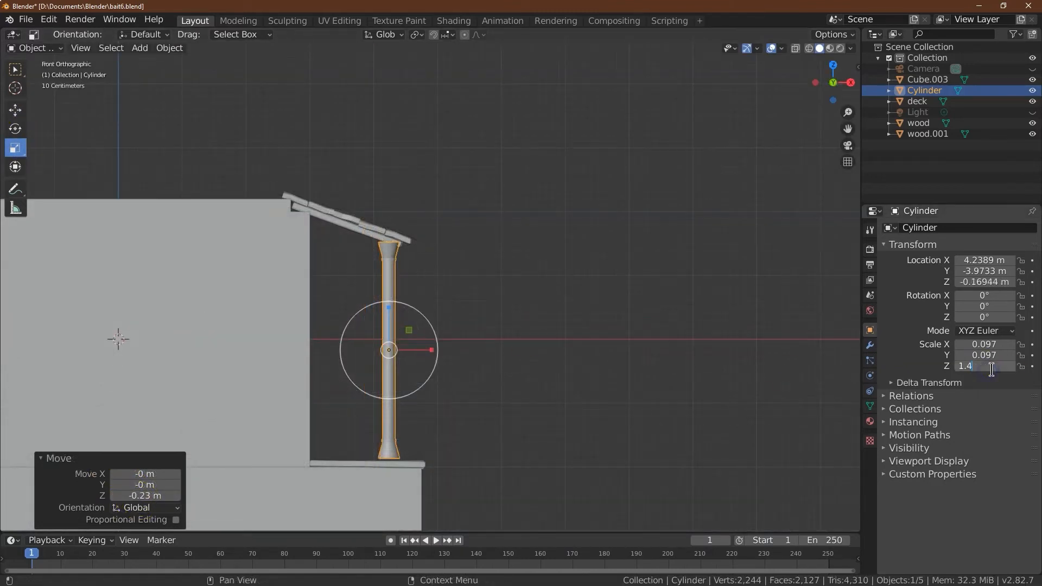
key(Return)
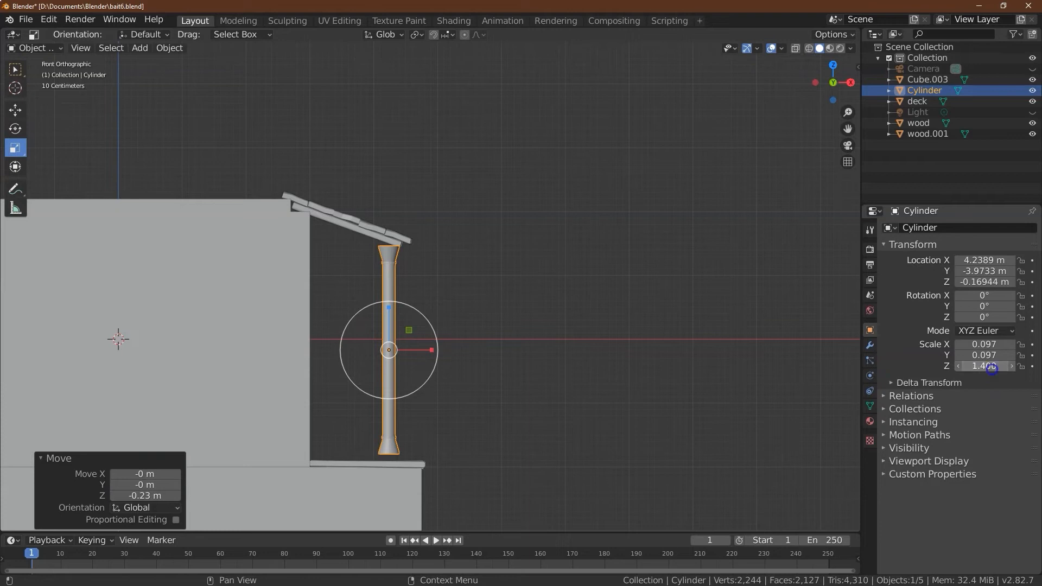
key(Return)
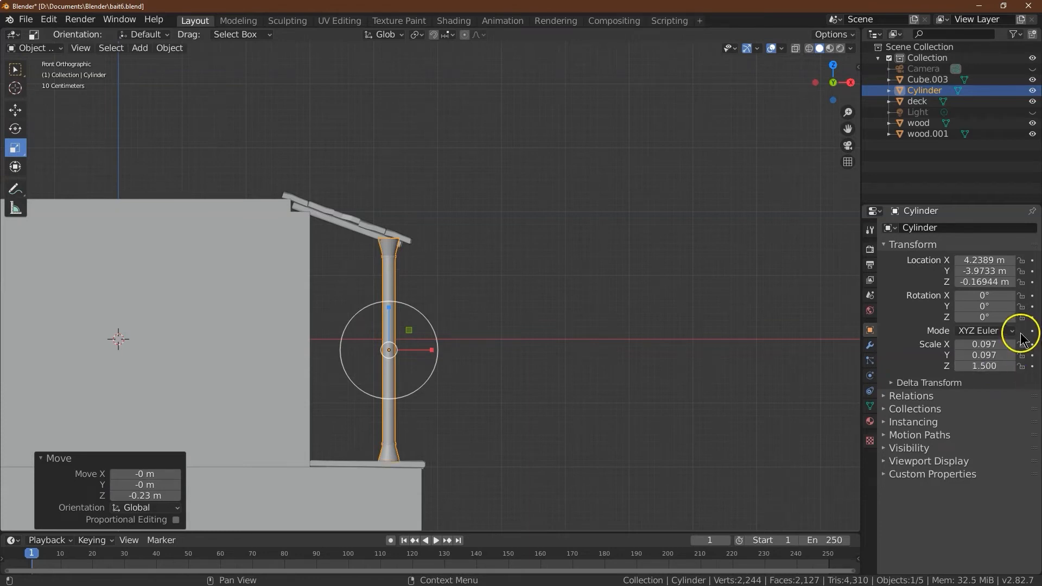
drag(838, 107, 830, 86)
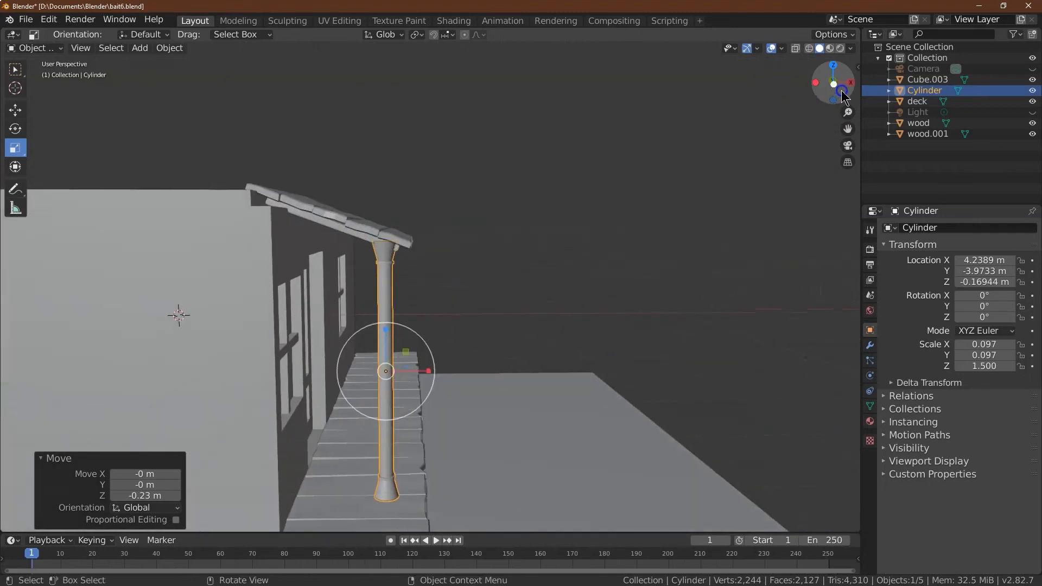
Step: Move the porch post 0.162 m along Y and lower it 0.017 m onto the deck, using wireframe side and front views
click(15, 110)
click(850, 82)
drag(373, 345, 385, 346)
click(807, 48)
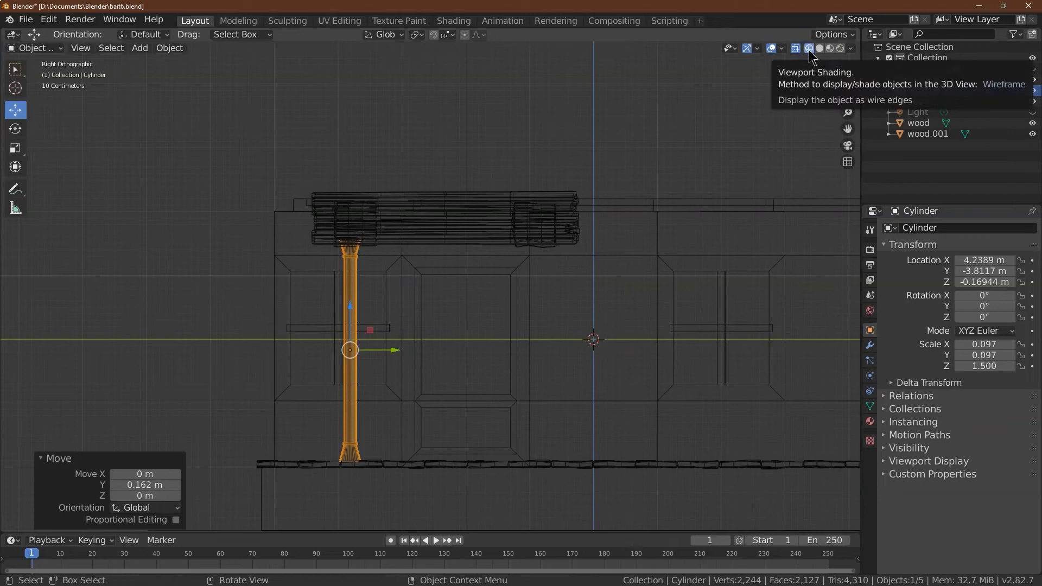
drag(818, 83, 835, 85)
click(824, 82)
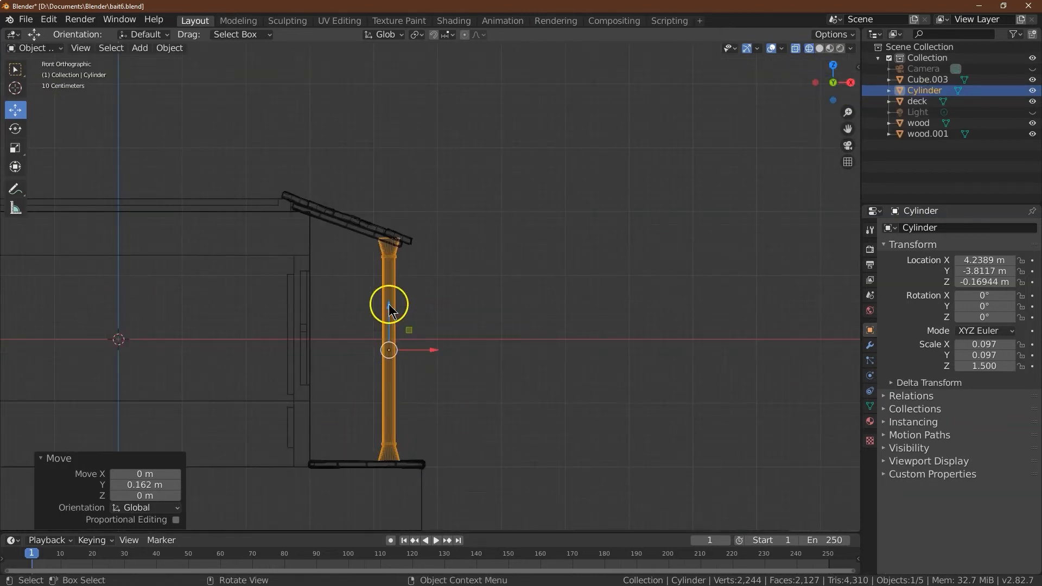
drag(388, 308, 388, 307)
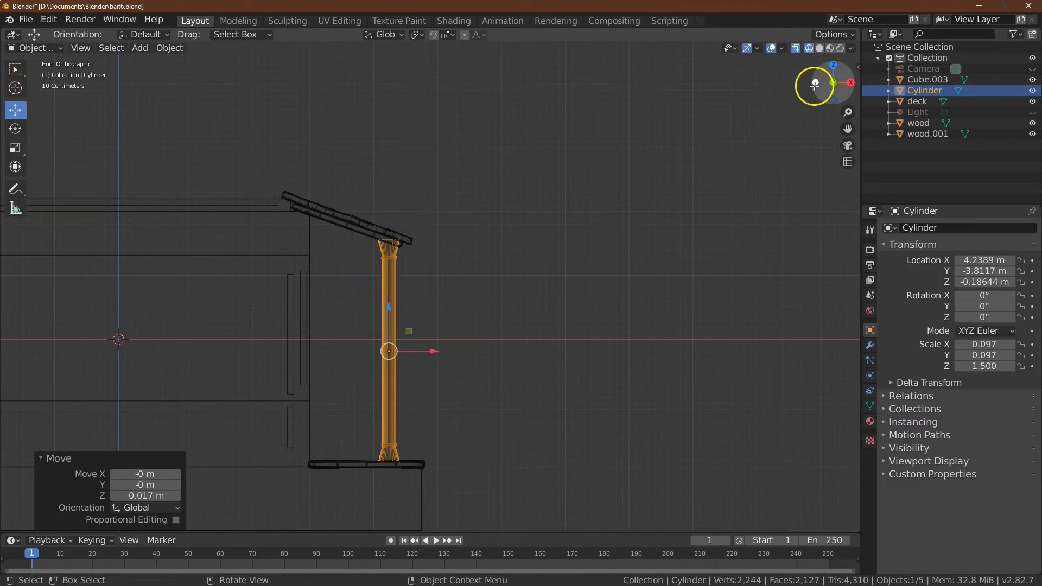
Step: Return the viewport to solid shading and shift the post another 0.0754 m along Y beneath the awning
click(796, 49)
click(820, 49)
mouse_move(848, 83)
middle_down()
mouse_move(749, 91)
mouse_move(755, 63)
mouse_move(786, 48)
middle_up()
drag(785, 48, 685, 61)
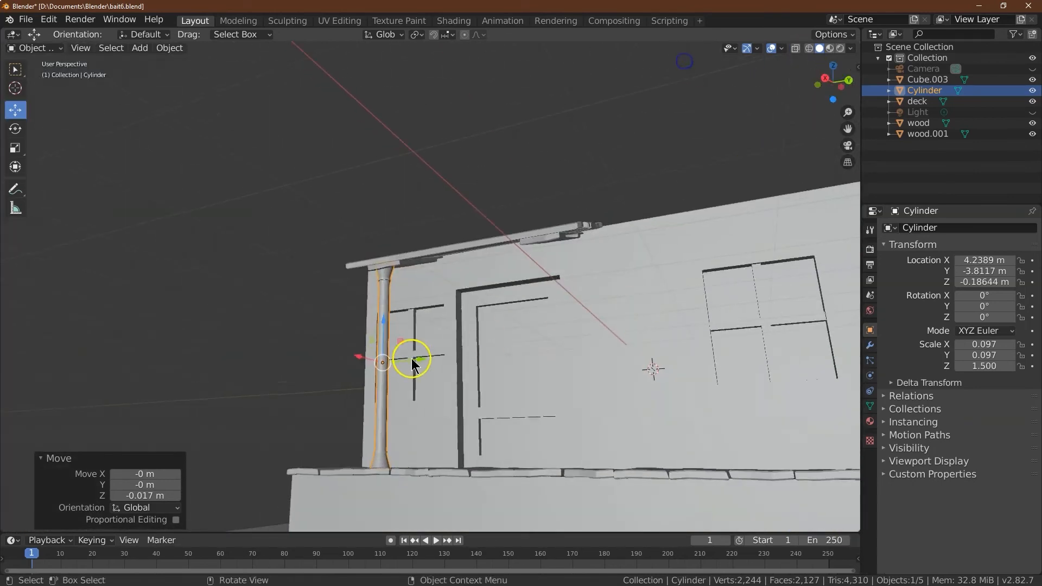
drag(421, 361, 428, 359)
click(825, 79)
drag(825, 78, 809, 70)
Step: Enter Edit Mode on the post and add a loop cut with 4 cuts around its shaft, leaving nothing selected
click(30, 48)
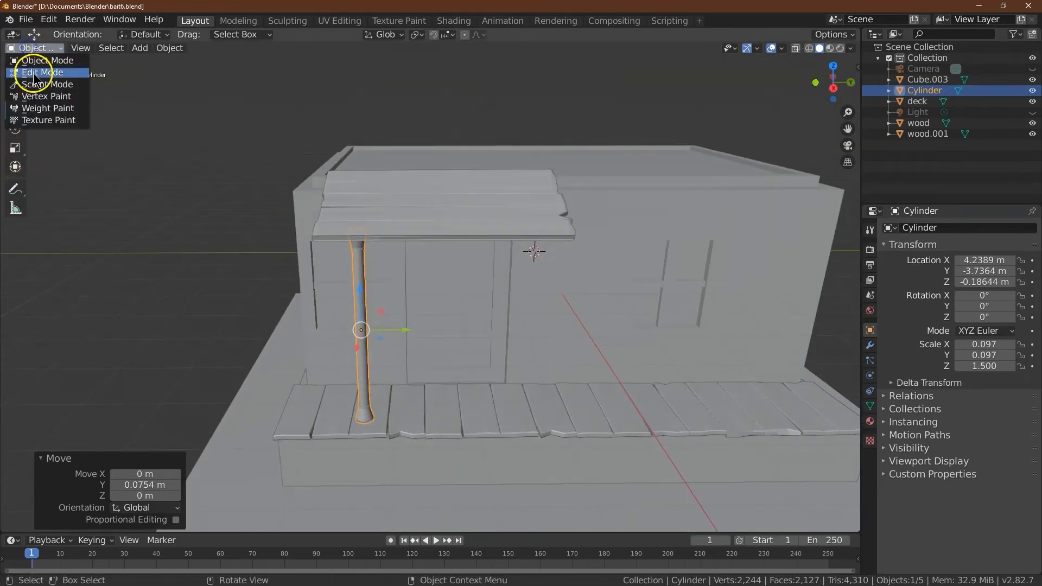
click(33, 72)
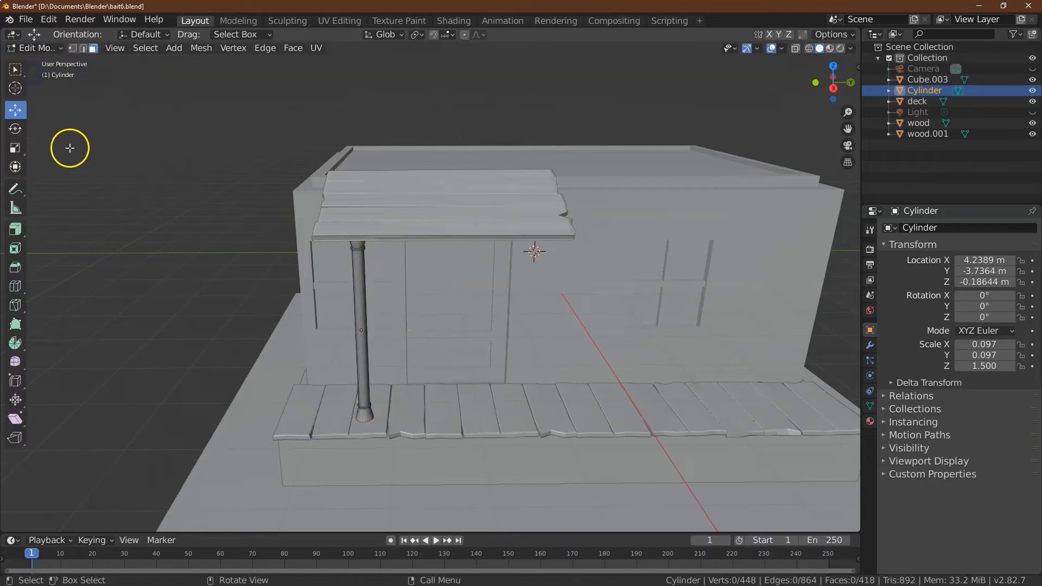
click(15, 286)
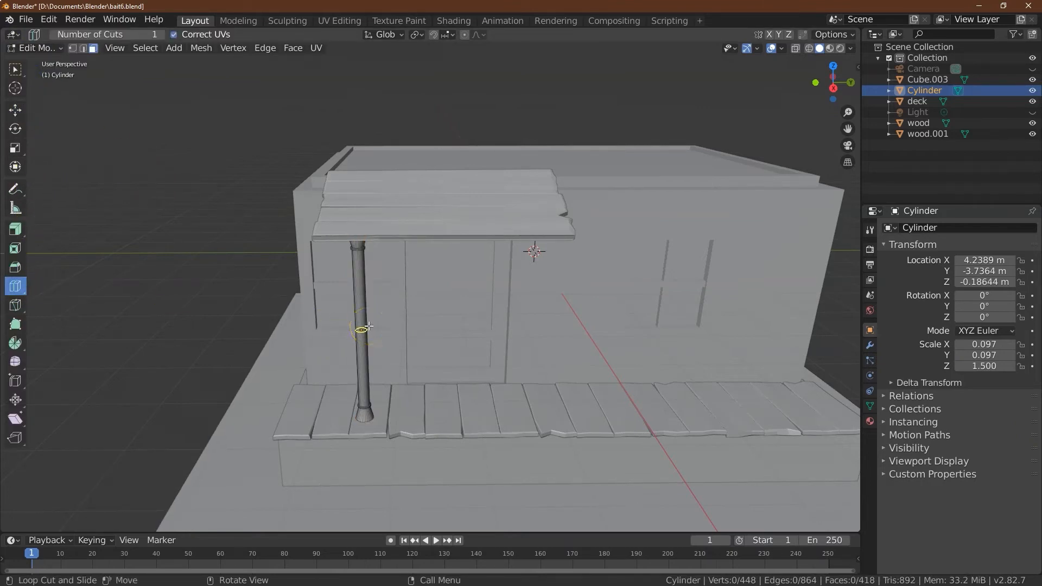
click(369, 326)
click(175, 435)
click(175, 436)
click(175, 435)
key(w)
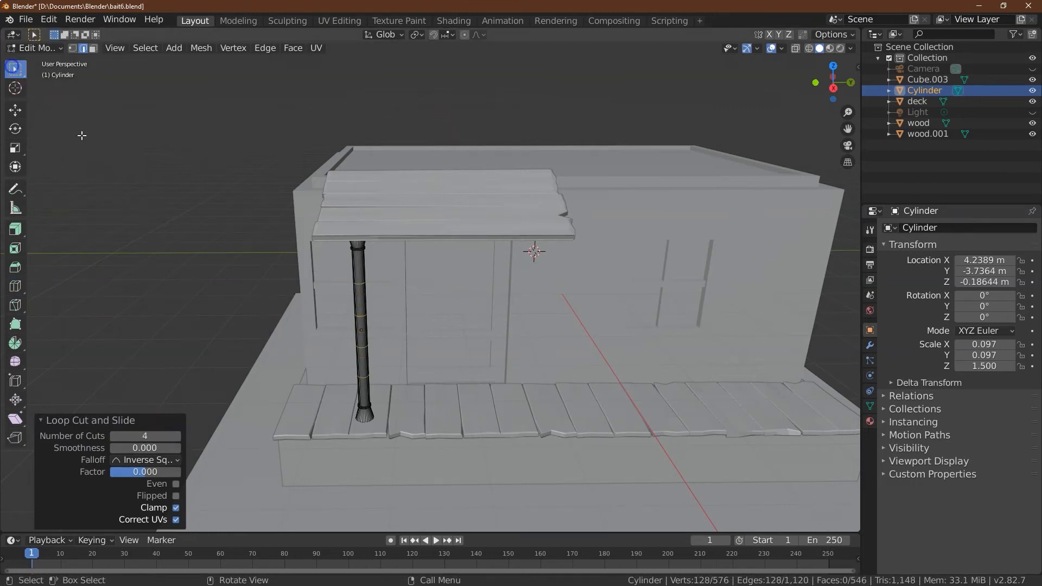
click(181, 268)
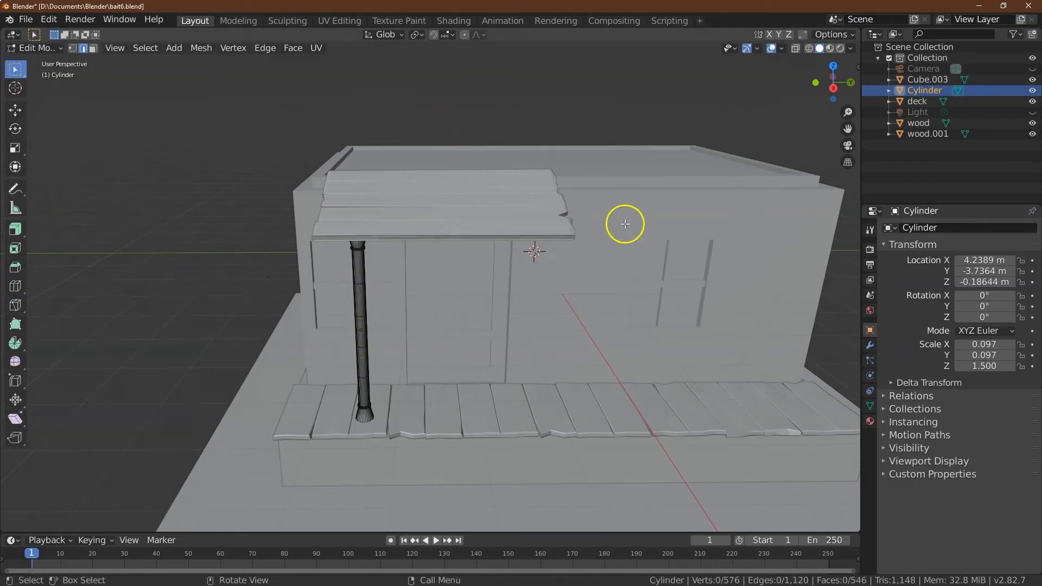
Step: In the right view with X-ray on, select all faces of the post's middle shaft sections and rotate them 1° about X
drag(849, 114, 846, 106)
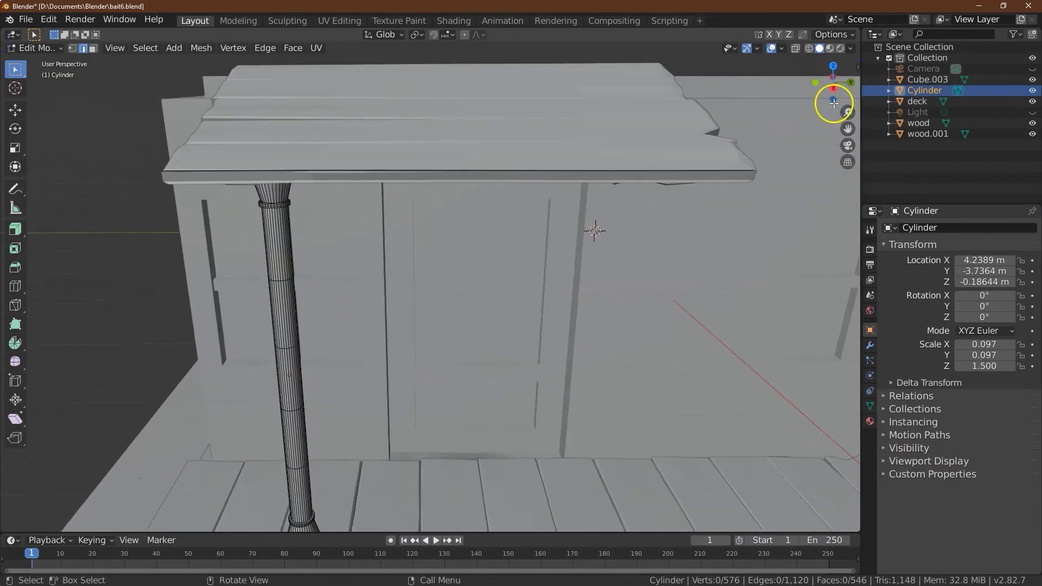
click(833, 102)
click(834, 84)
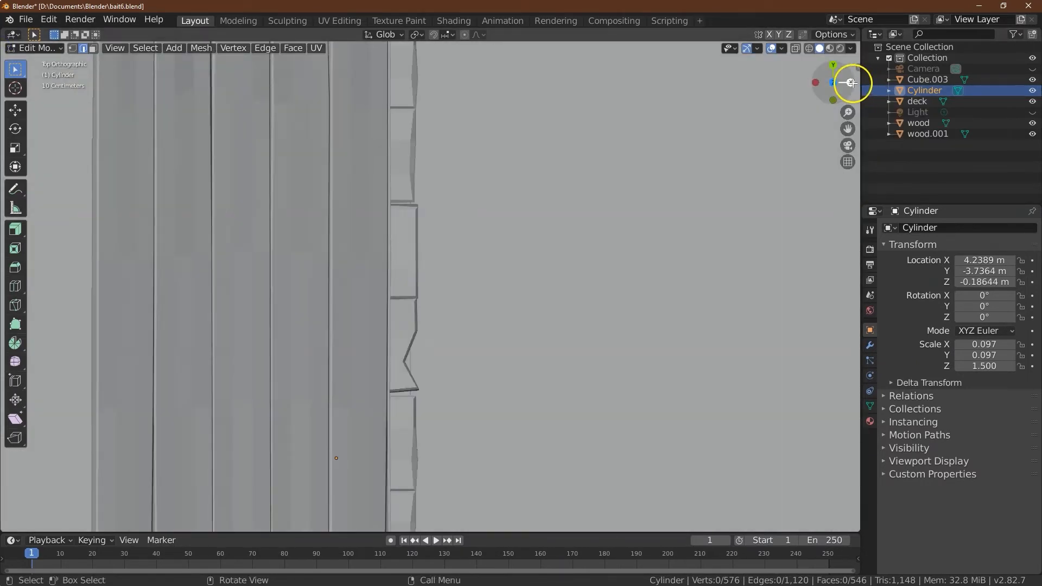
click(851, 83)
drag(847, 113, 806, 213)
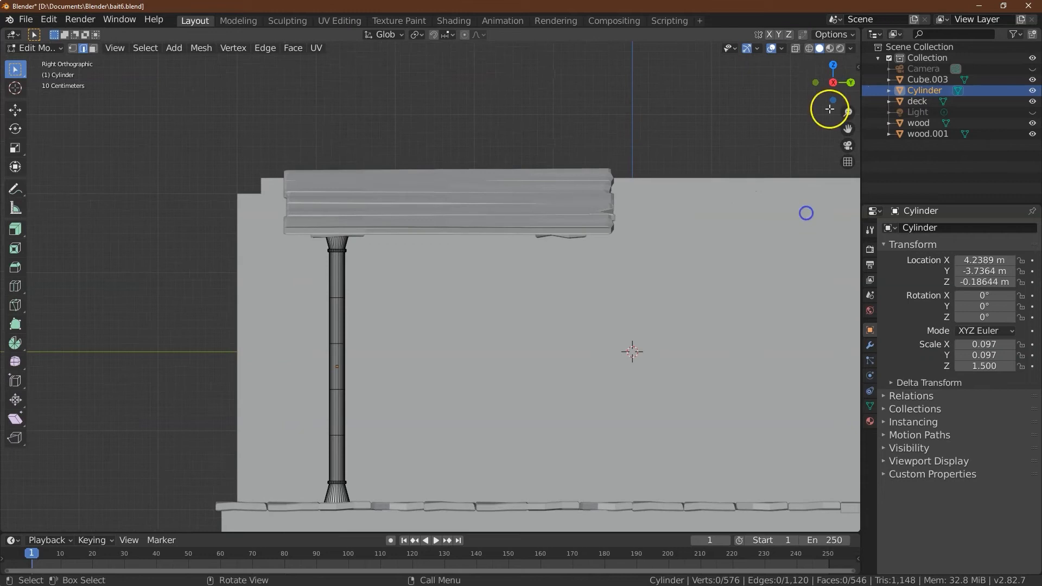
click(795, 48)
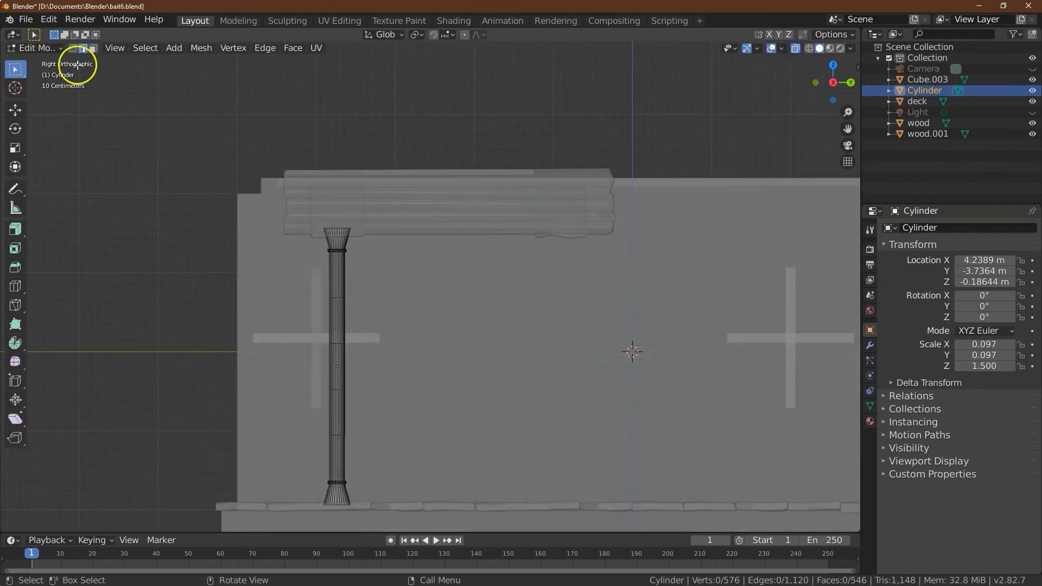
click(92, 48)
drag(293, 306, 394, 397)
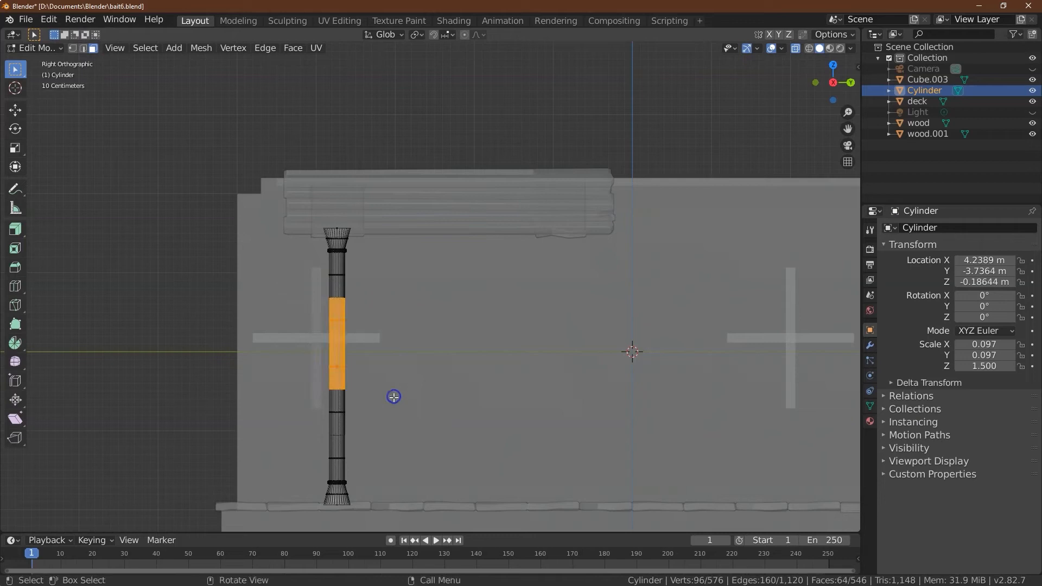
click(15, 129)
drag(367, 309, 359, 305)
click(163, 483)
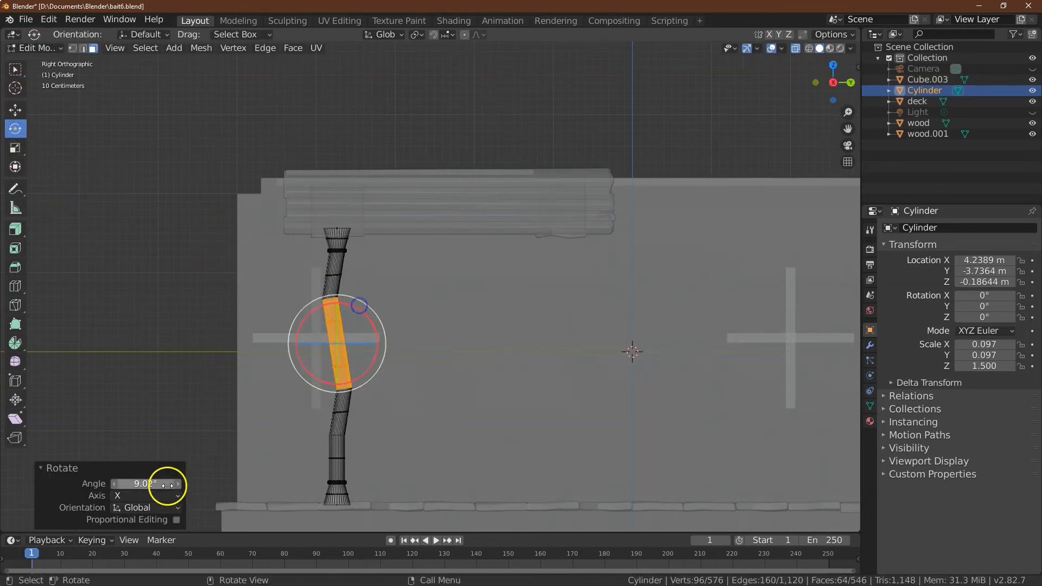
text(1)
key(Return)
click(249, 449)
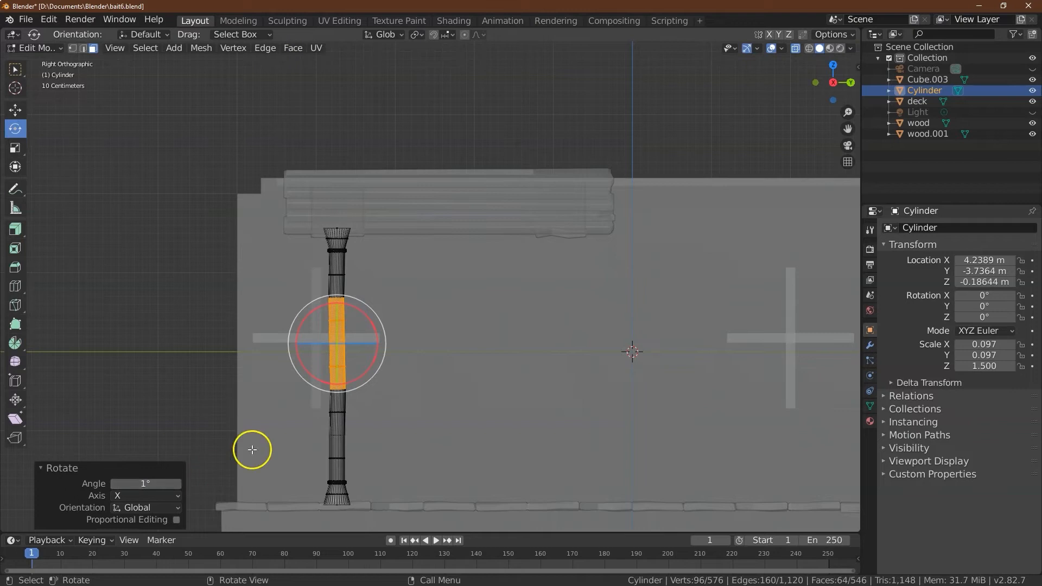
Step: Select the edge loop just above the post's midpoint and scale it to 0.9 in X and Y
click(16, 69)
drag(323, 315, 413, 354)
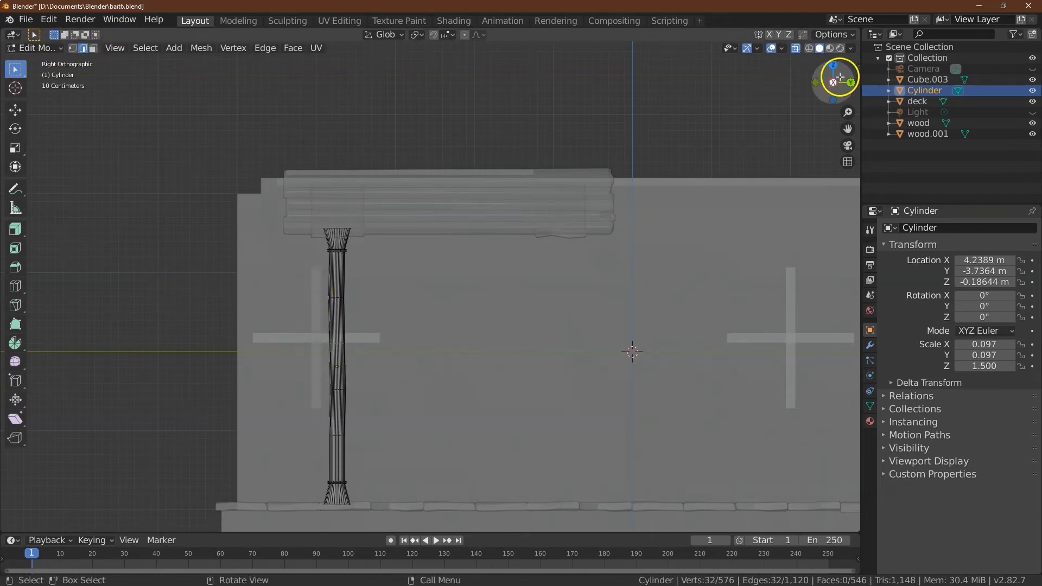
drag(849, 110, 832, 103)
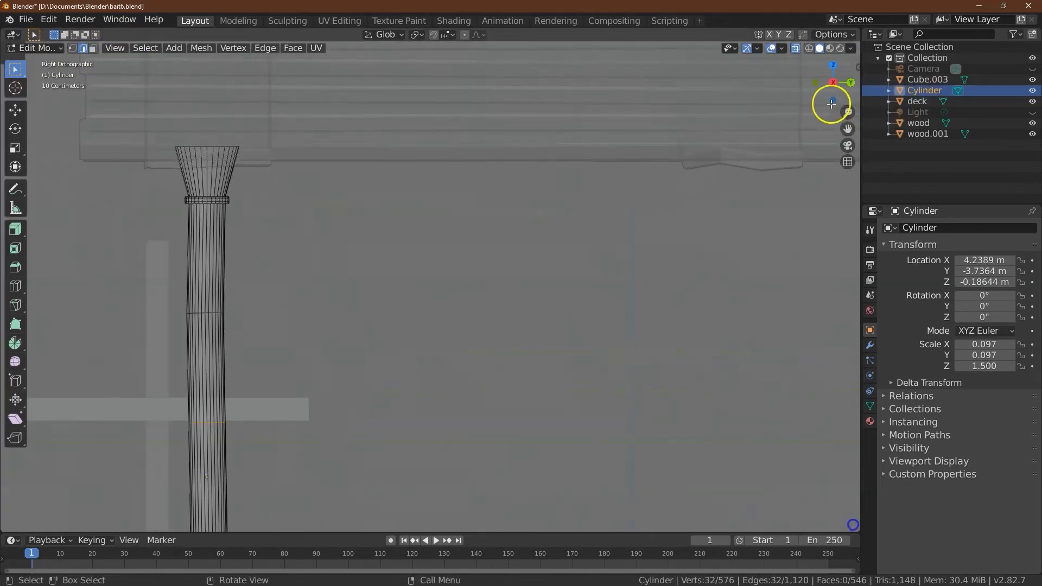
click(15, 147)
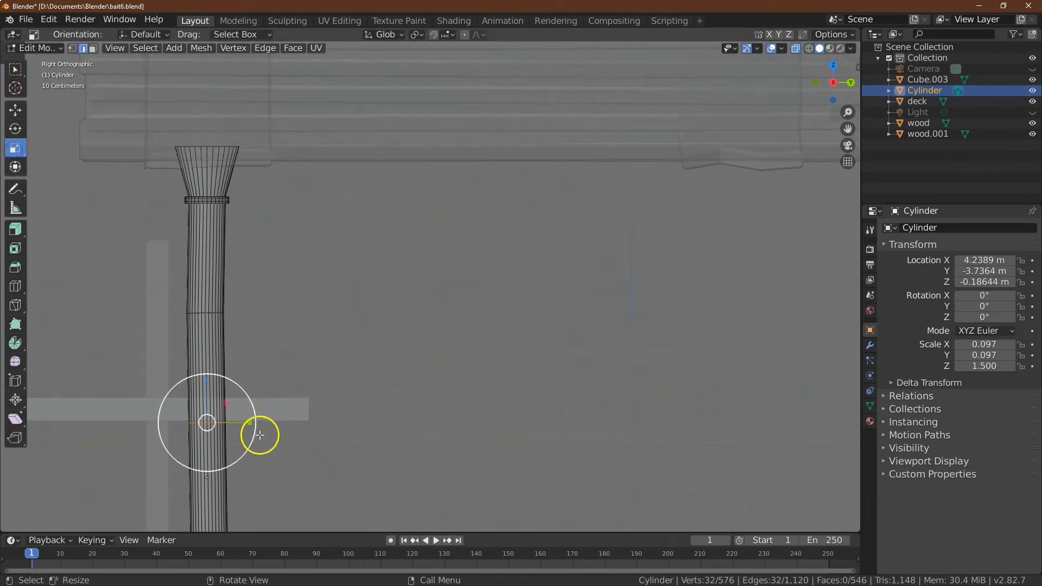
drag(248, 428, 214, 434)
click(140, 473)
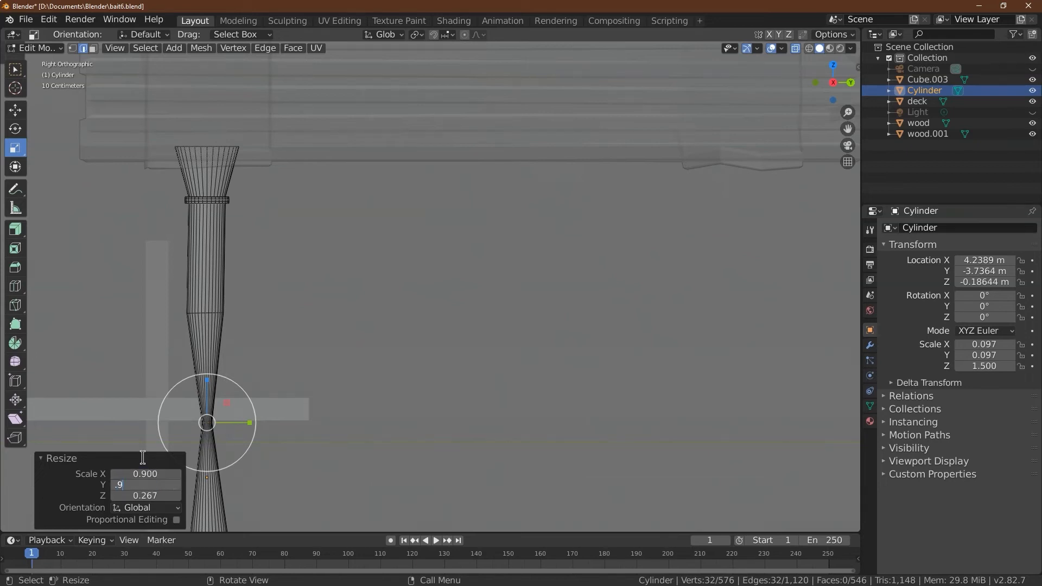
text(.9)
key(Tab)
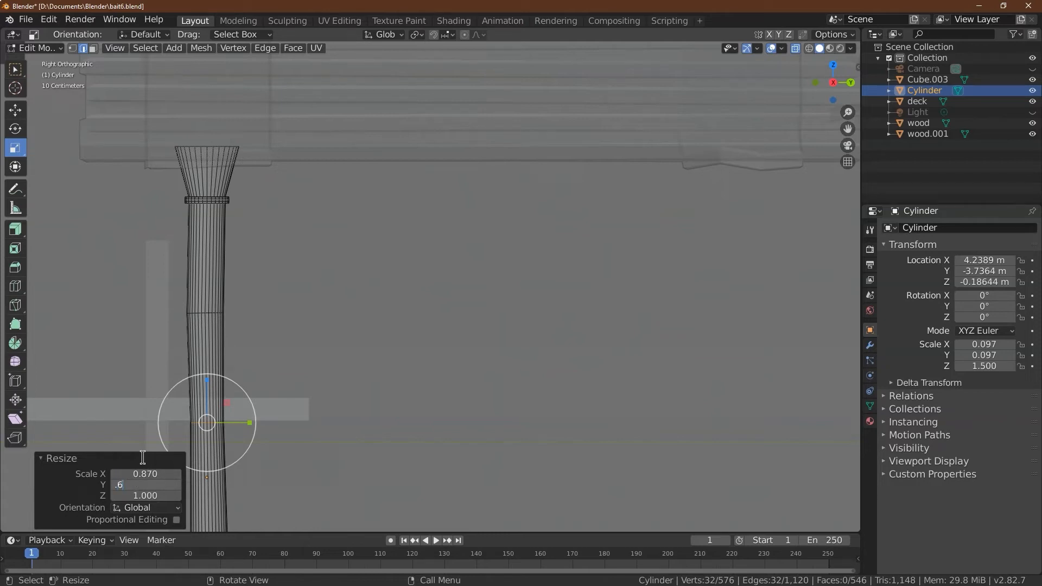
Step: Fine-tune the loop's scale, trying 0.6 in Y before setting 0.92, with X at 0.87 and Z at 1.0
text(.6)
key(Tab)
key(Return)
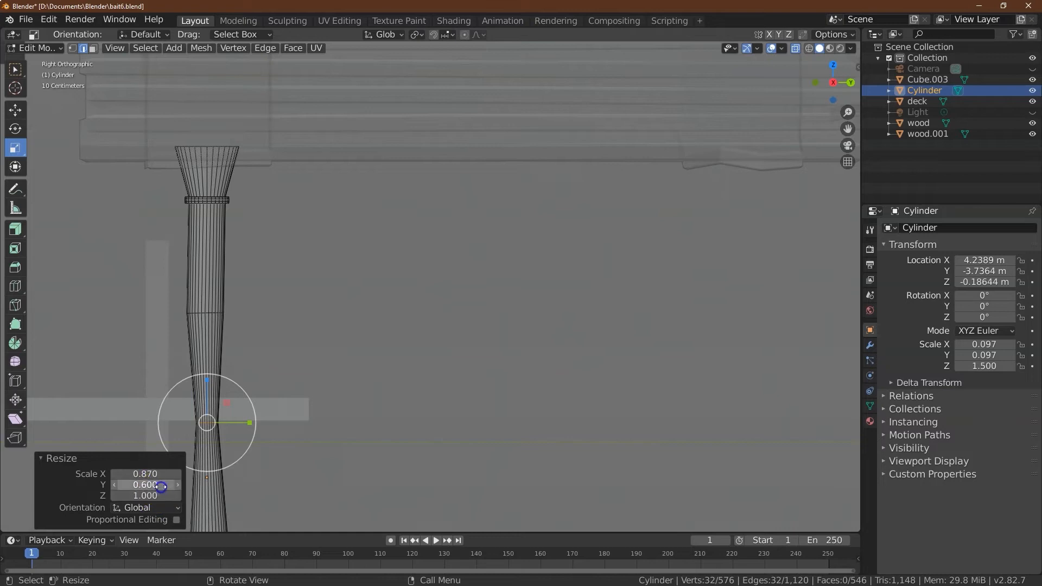
text(.92)
key(Tab)
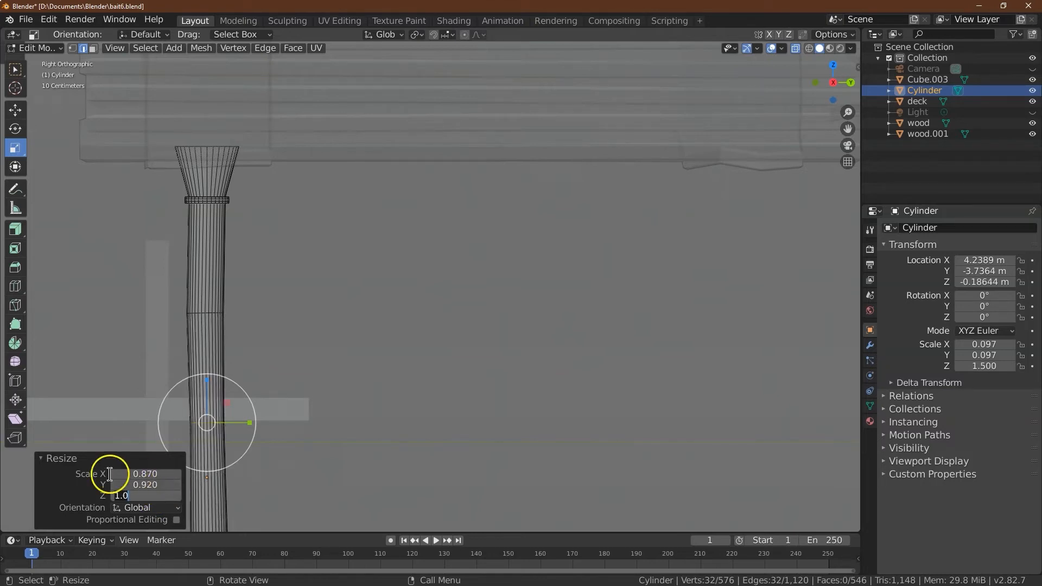
key(Return)
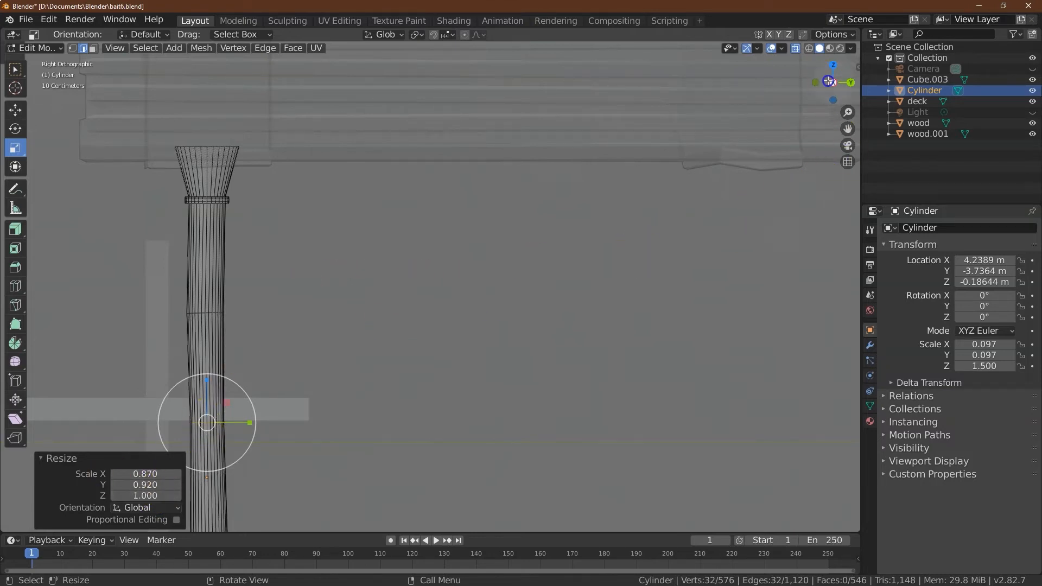
Step: With X-ray off, select a single narrow face on the post's upper shaft and move it -0.007 m along Y
click(215, 310)
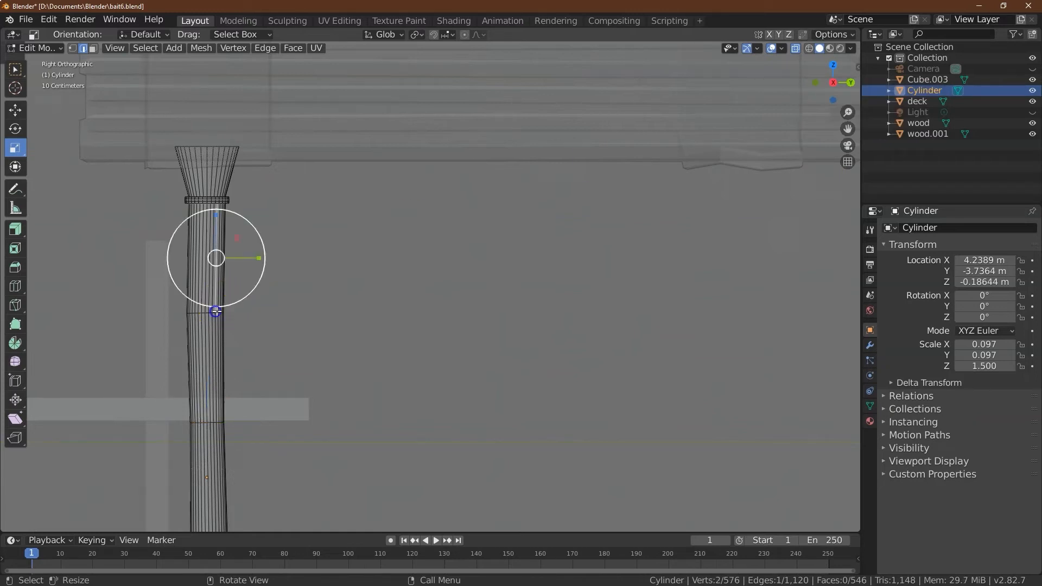
click(15, 69)
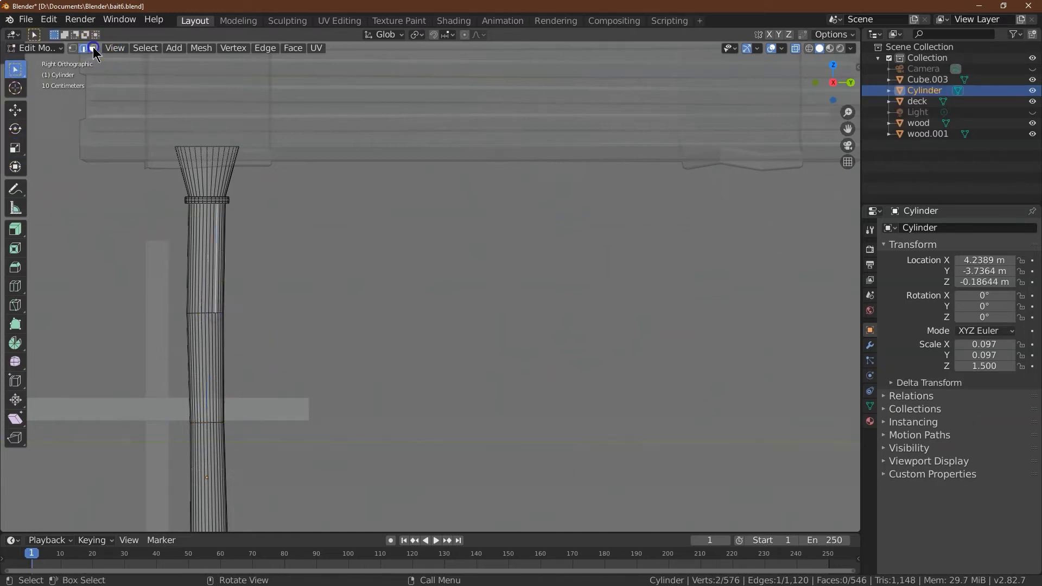
click(93, 48)
click(234, 354)
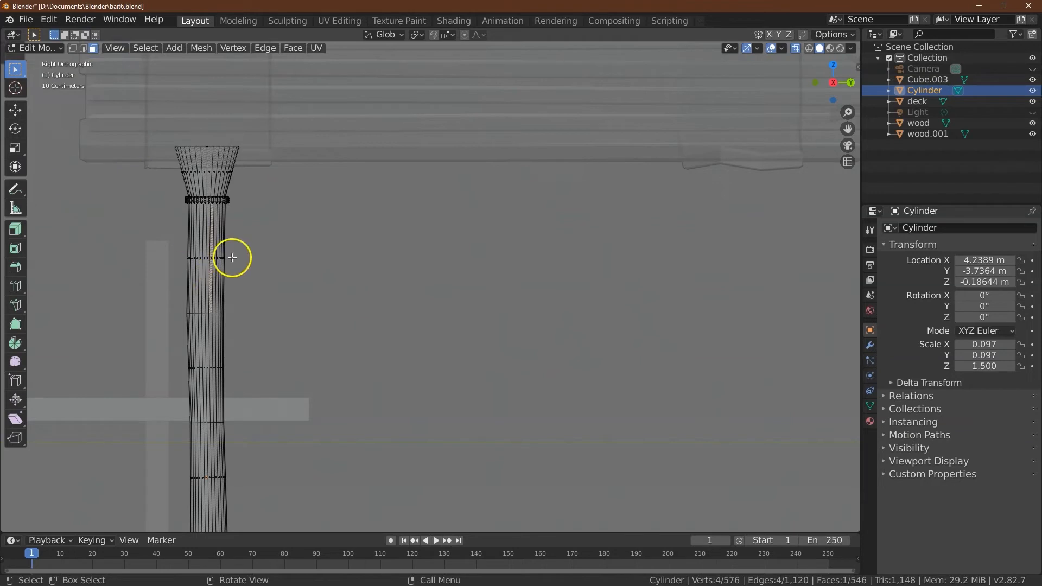
click(801, 50)
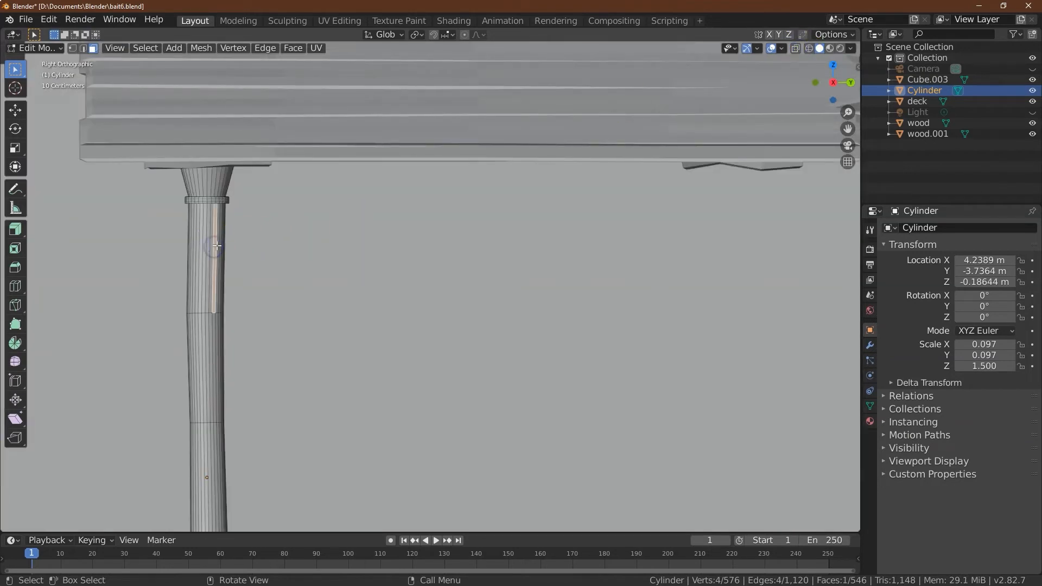
click(188, 229)
click(15, 109)
drag(226, 259, 223, 258)
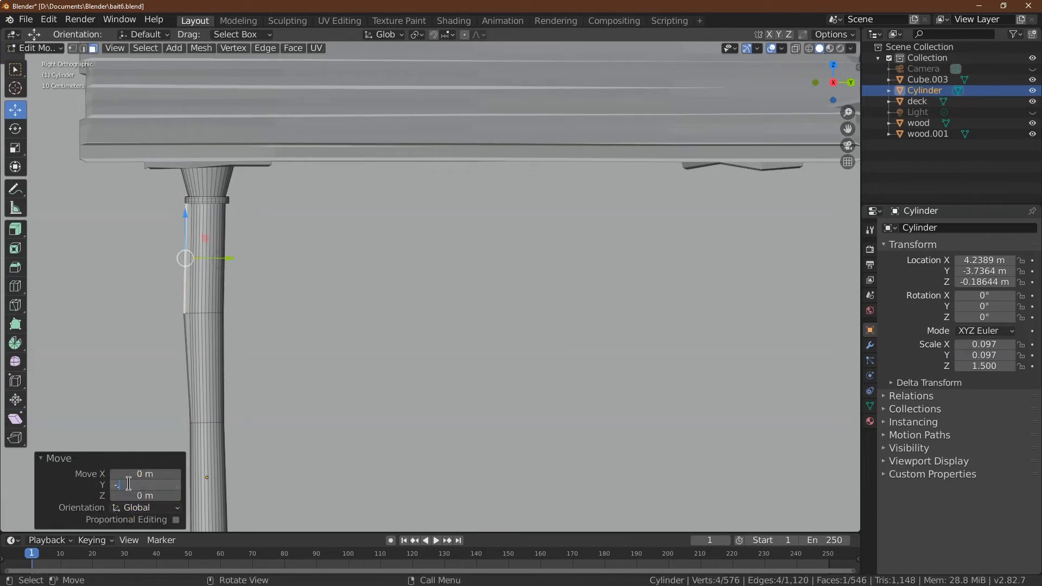
click(128, 484)
text(-0.007)
key(Return)
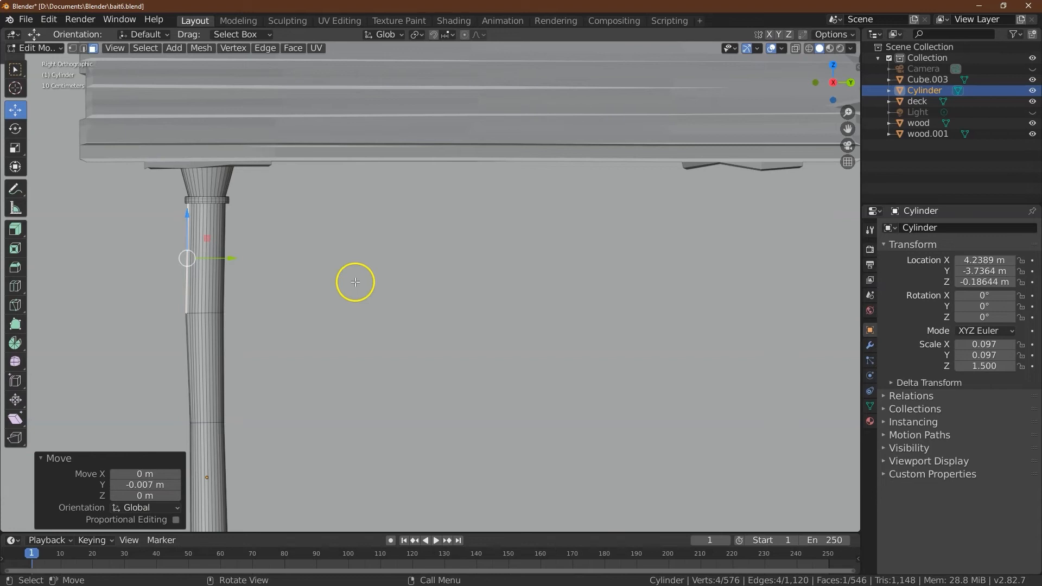
Step: Select a single narrow face on the post's lower shaft and enlarge it in X and Y, with the X scale at 1.2
drag(849, 87, 779, 109)
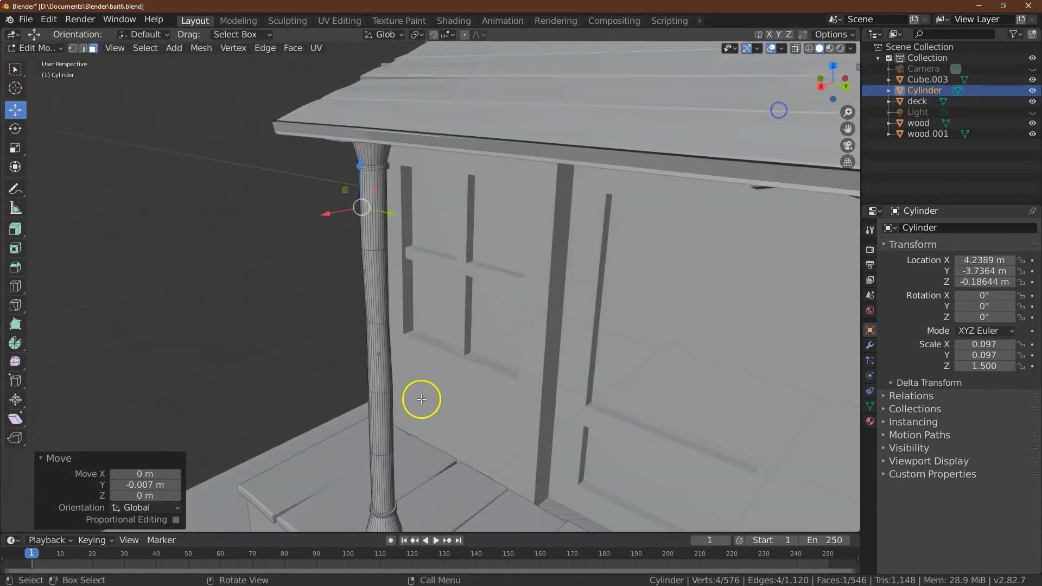
click(14, 70)
drag(398, 419, 387, 422)
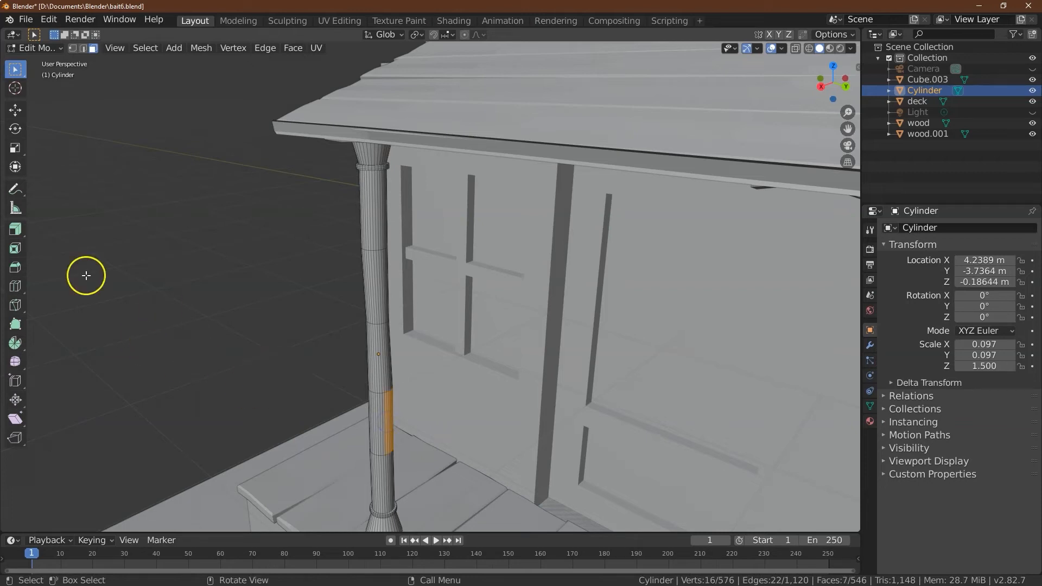
click(388, 408)
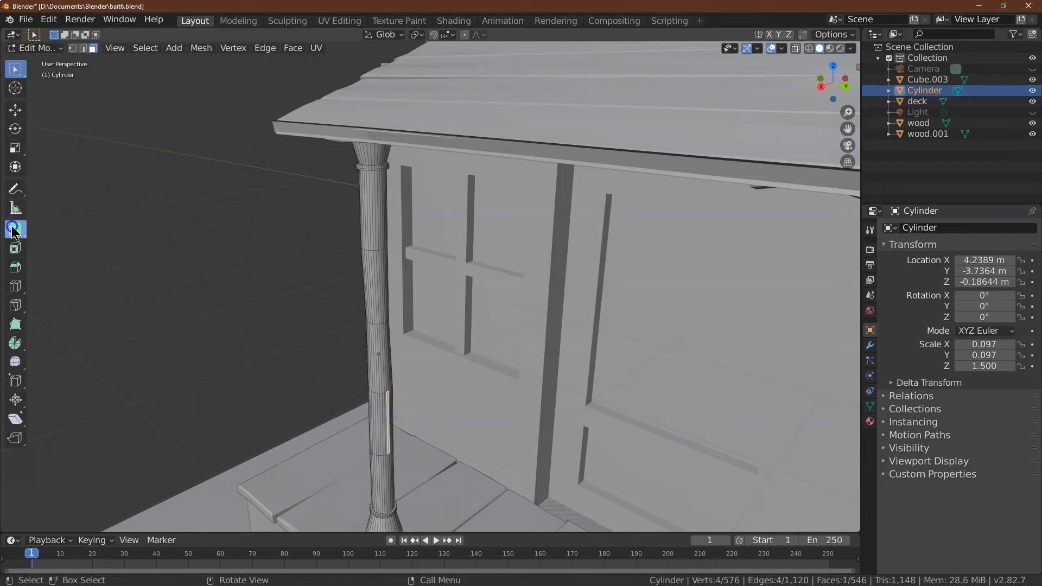
click(15, 229)
click(15, 147)
drag(357, 437, 358, 437)
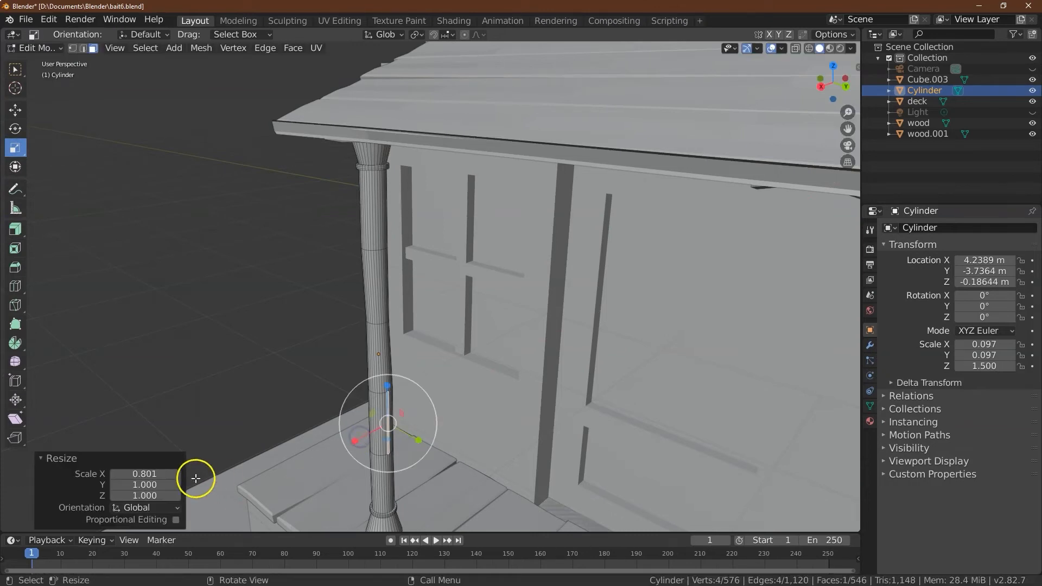
click(167, 475)
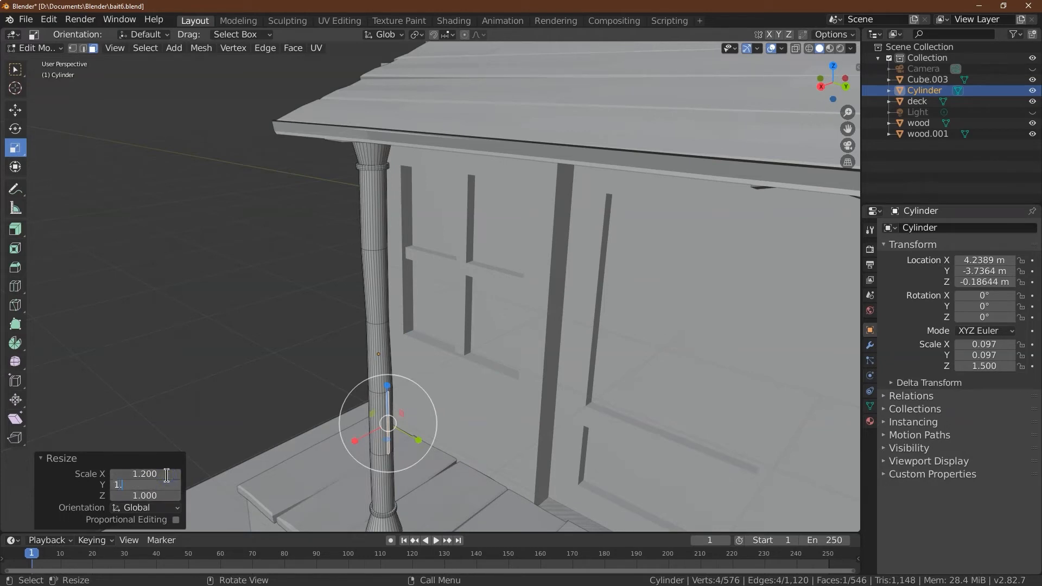
Step: Rotate the selected narrow face on the lower shaft -1° about the global X axis, then clear the selection
click(14, 129)
drag(415, 422, 417, 418)
double_click(149, 482)
text(-1)
key(Return)
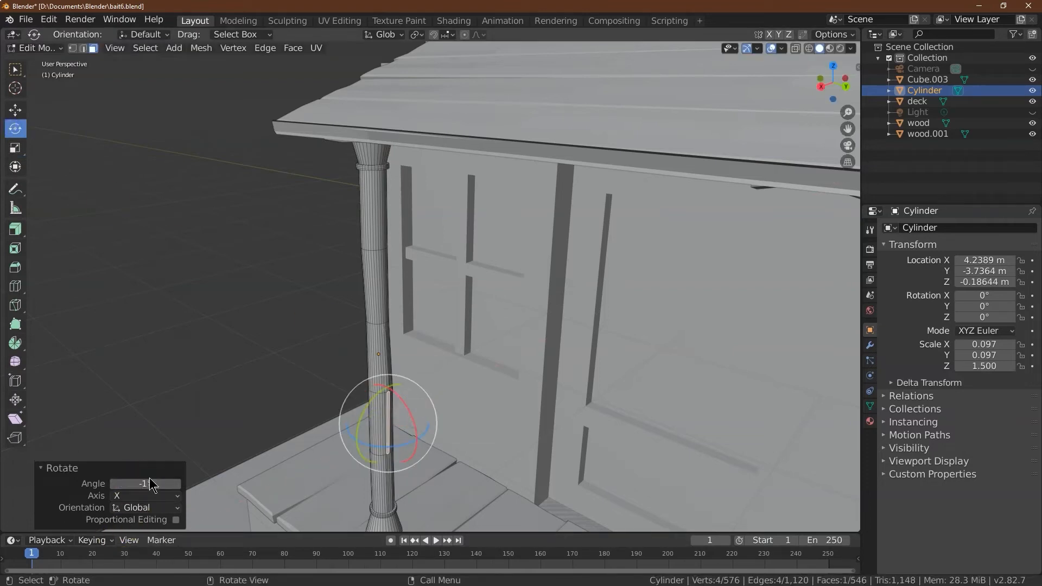
click(237, 323)
drag(839, 99, 885, 100)
scroll(546, 326, down, 3)
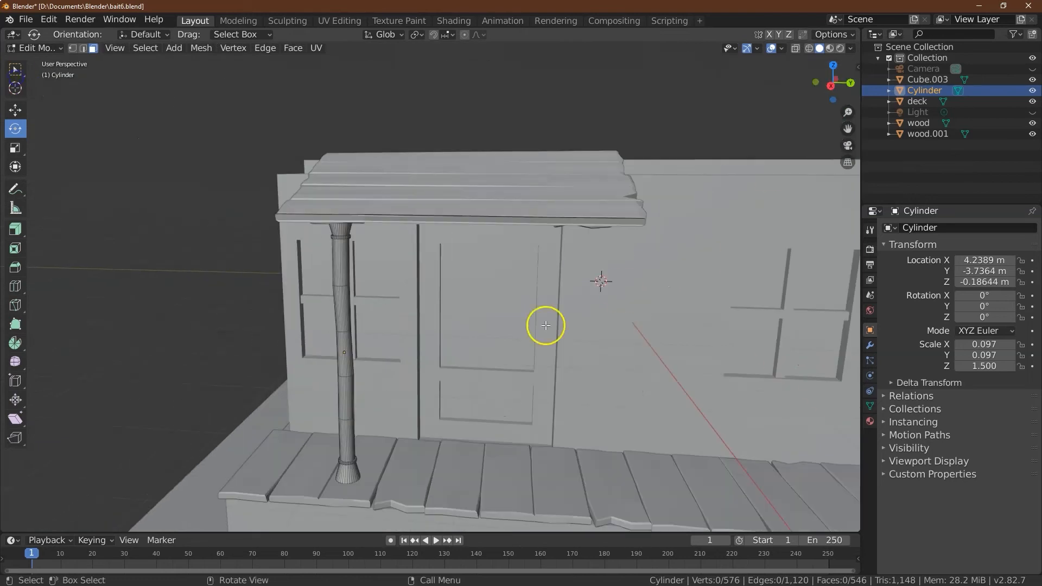
click(333, 362)
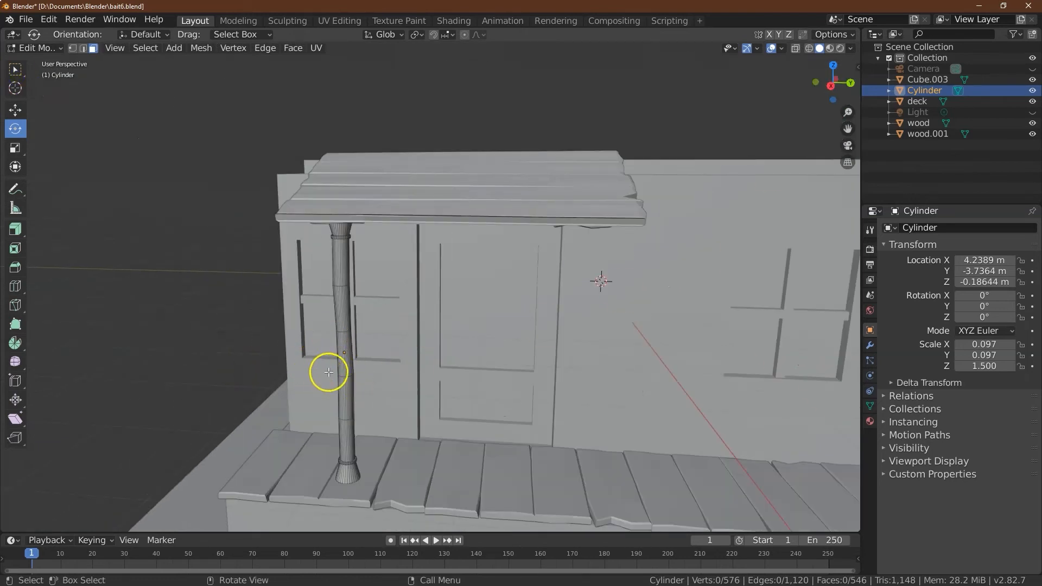
scroll(329, 373, up, 2)
click(312, 408)
click(309, 465)
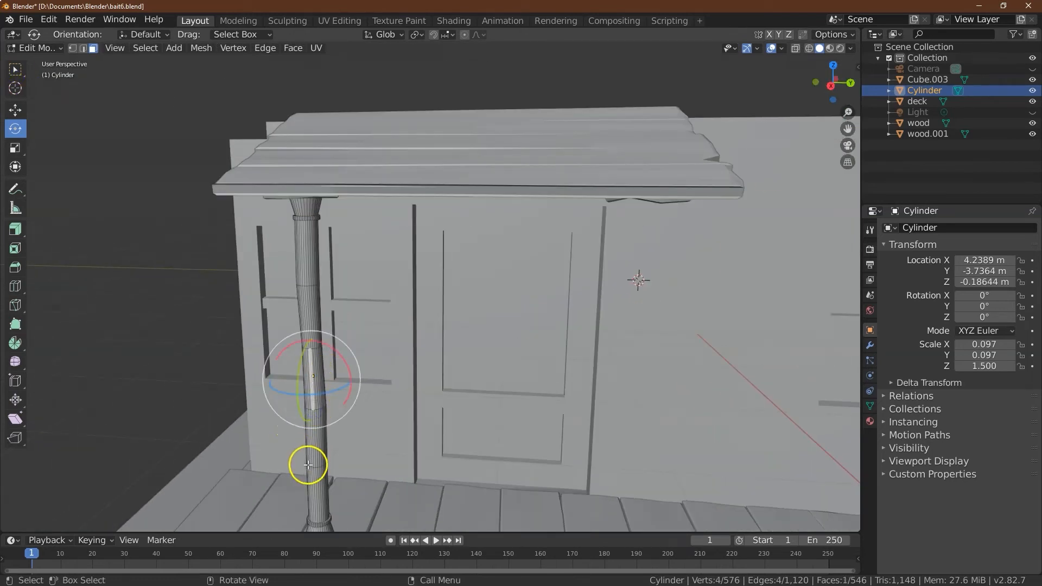
click(15, 61)
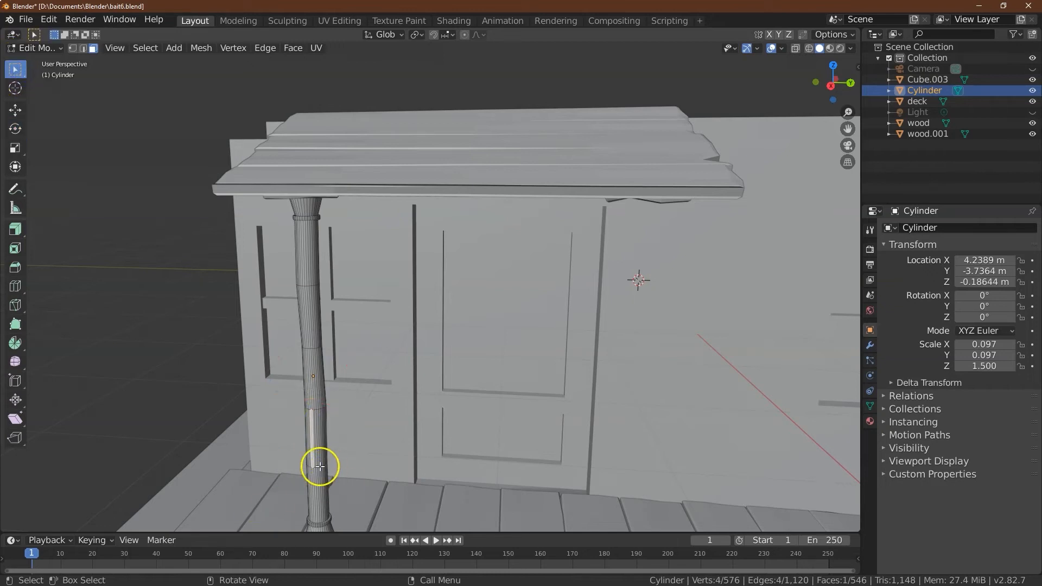
Step: In edge selection mode, select the edge loop around the post's lower shaft and move it slightly in the negative Y direction
click(83, 47)
click(312, 468)
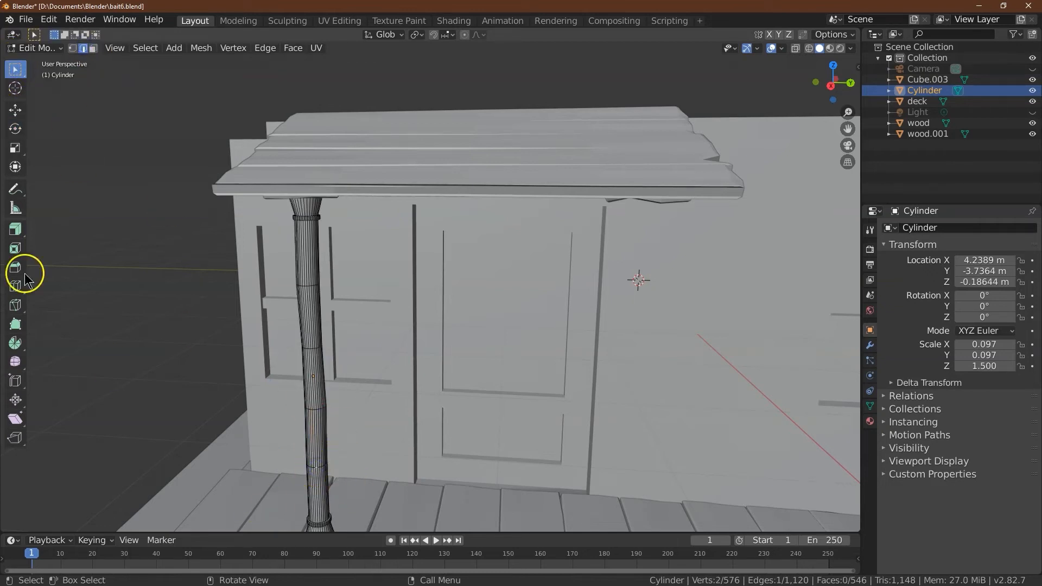
click(145, 48)
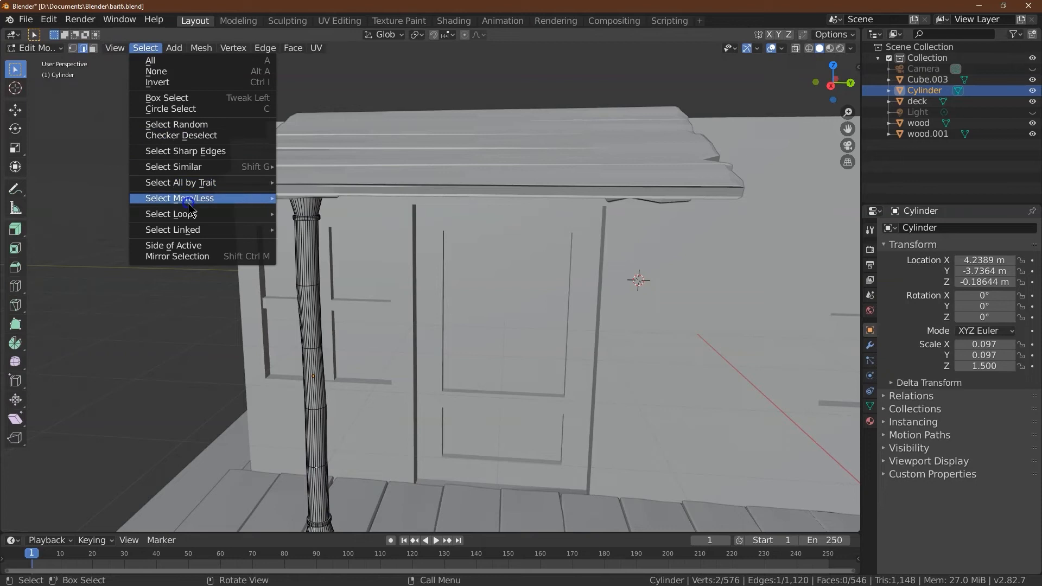
mouse_move(244, 214)
click(322, 231)
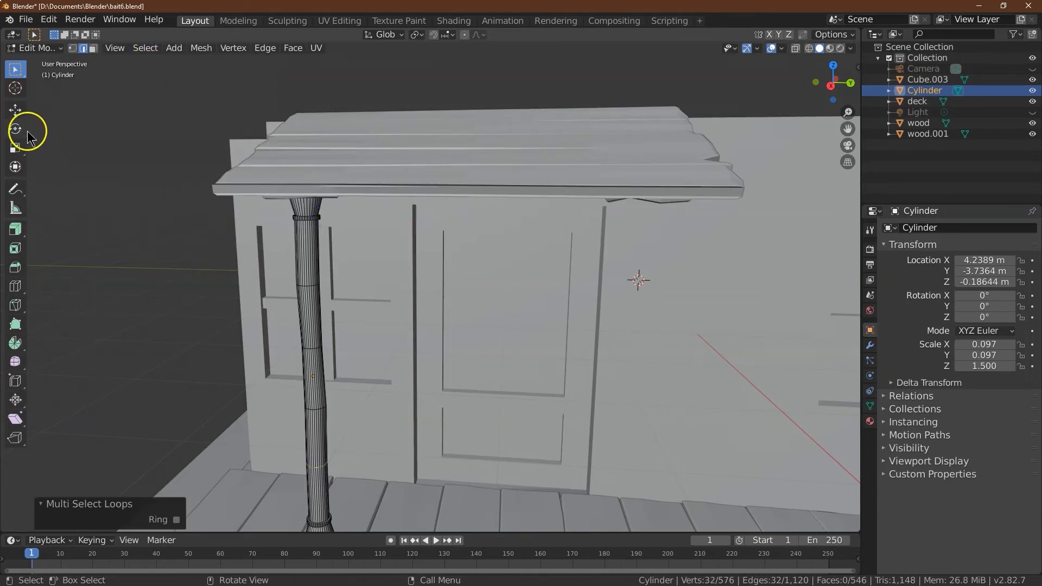
click(15, 109)
drag(358, 465, 360, 467)
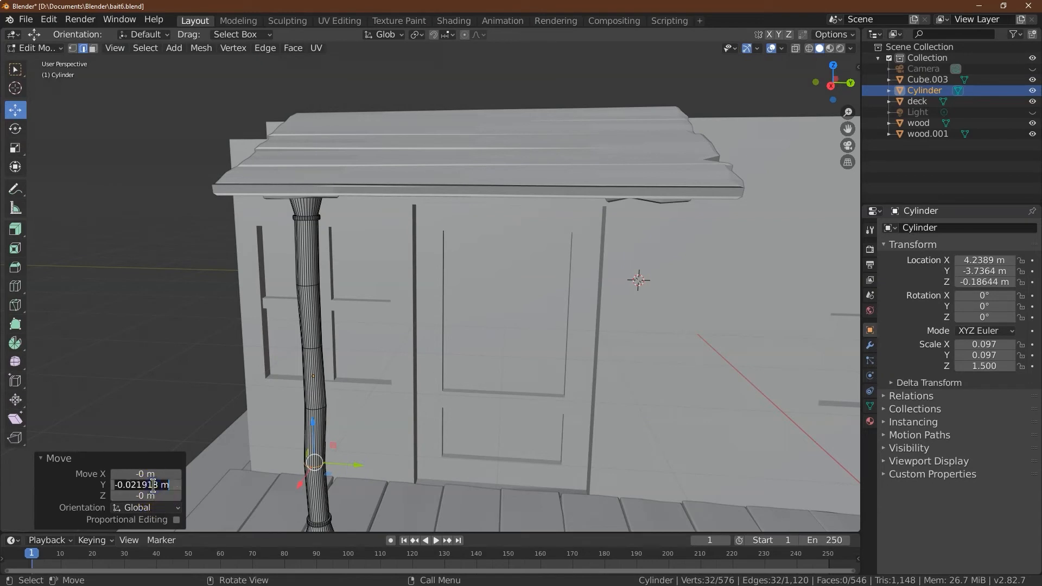
key(Return)
Step: Select the next edge loop up, just below the post's midpoint, and move it -0.006 m along Y
click(319, 410)
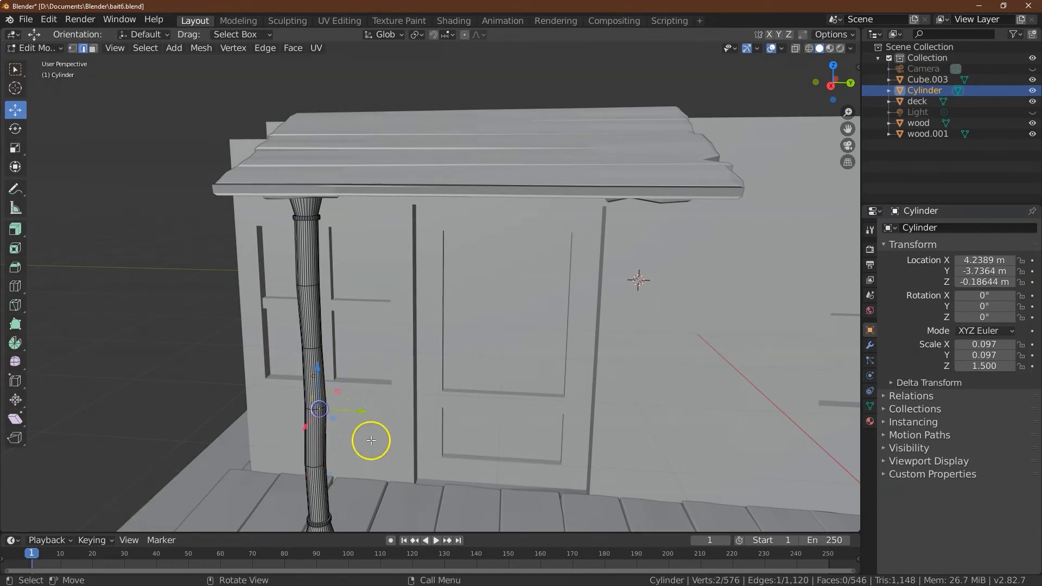
click(145, 48)
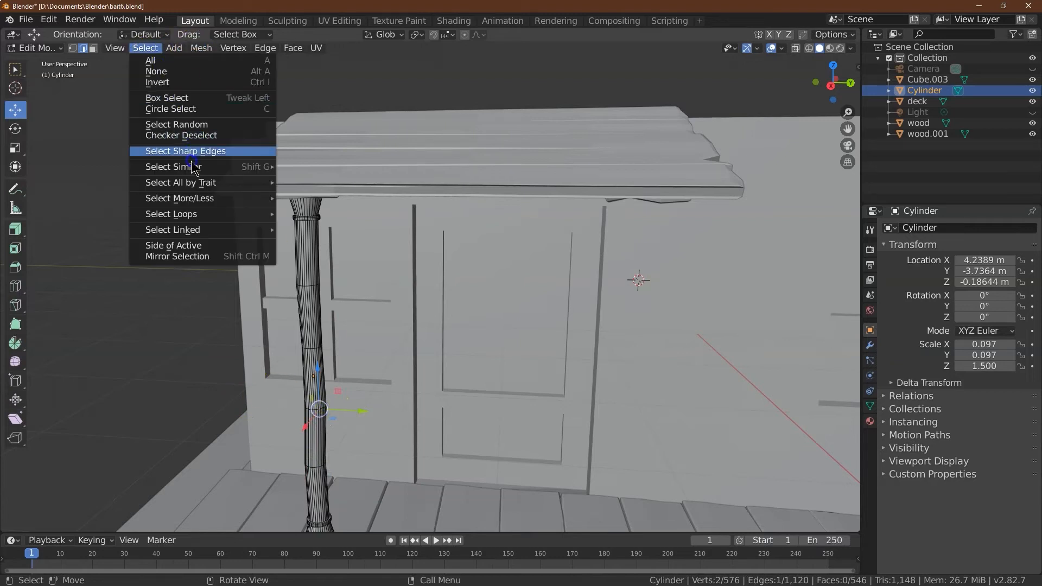
mouse_move(196, 214)
click(296, 213)
drag(351, 415, 353, 414)
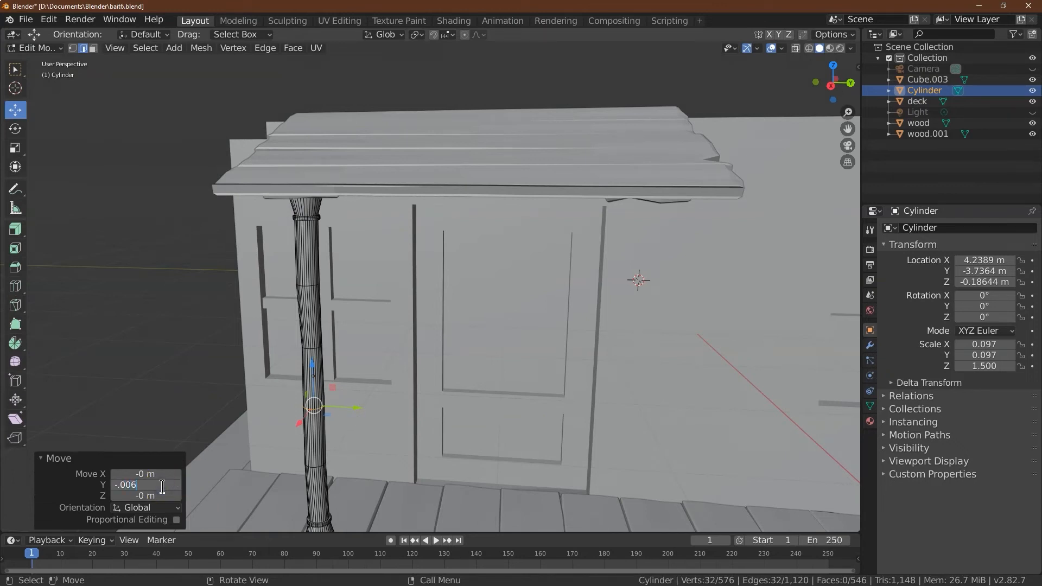
click(162, 487)
text(-.006)
key(Return)
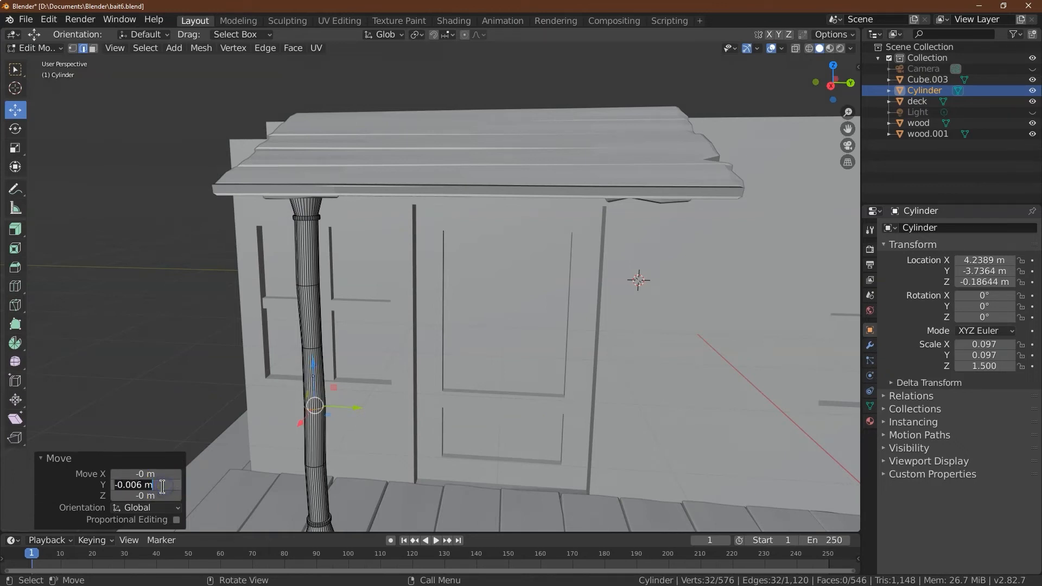
click(135, 362)
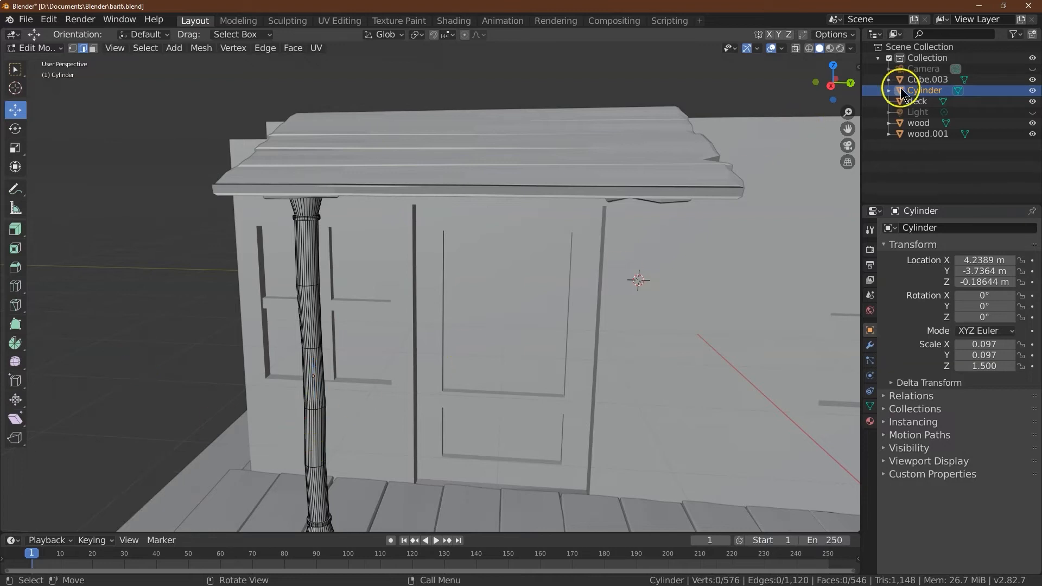
Step: Return to Object Mode and deselect the post
click(830, 86)
drag(829, 85, 829, 202)
right_click(288, 304)
click(35, 48)
click(39, 61)
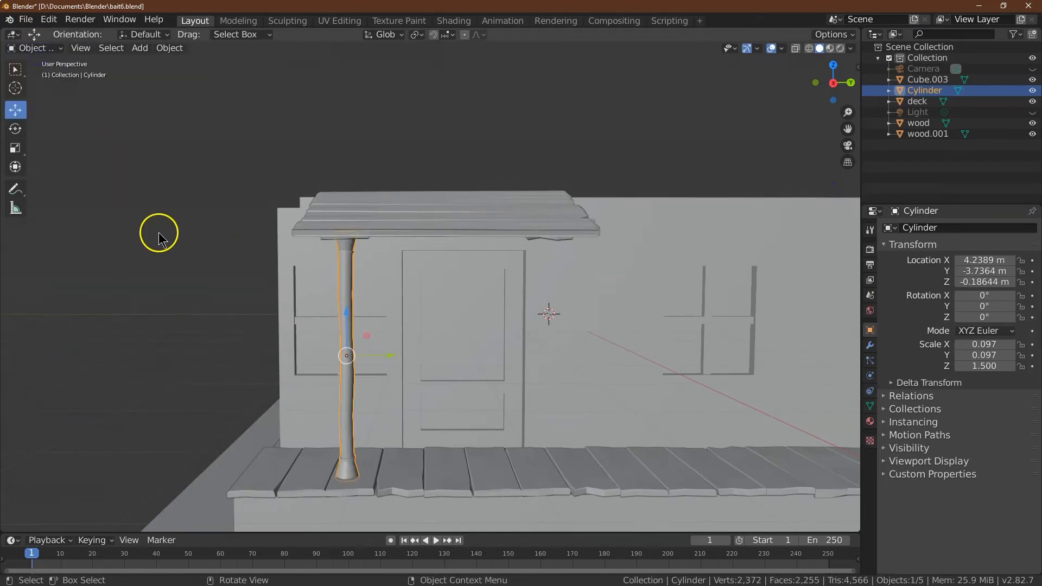
click(158, 232)
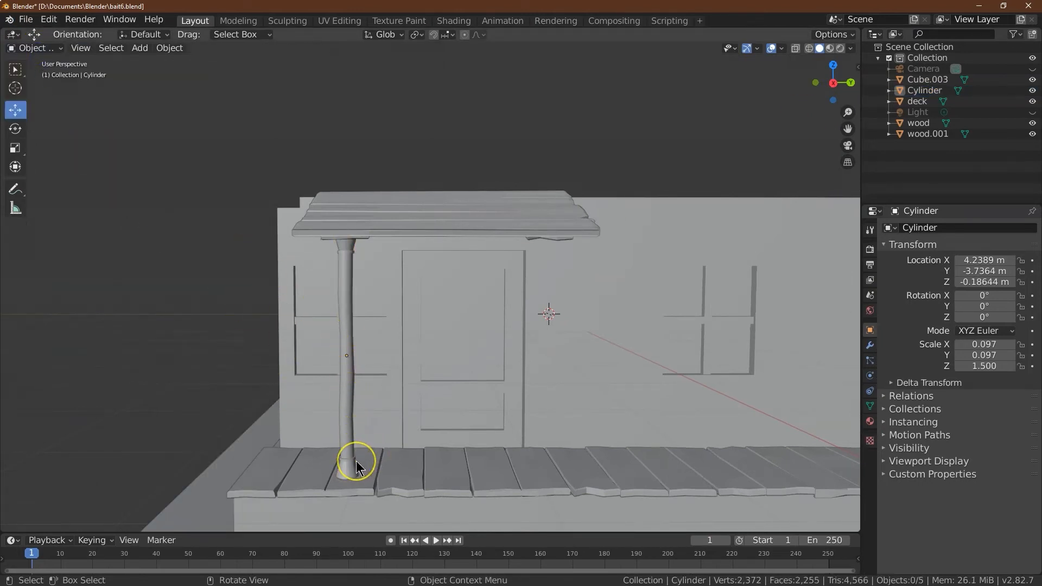
Step: Duplicate the porch post and offset the copy 2.85 m along Y to stand under the awning's other end
click(352, 314)
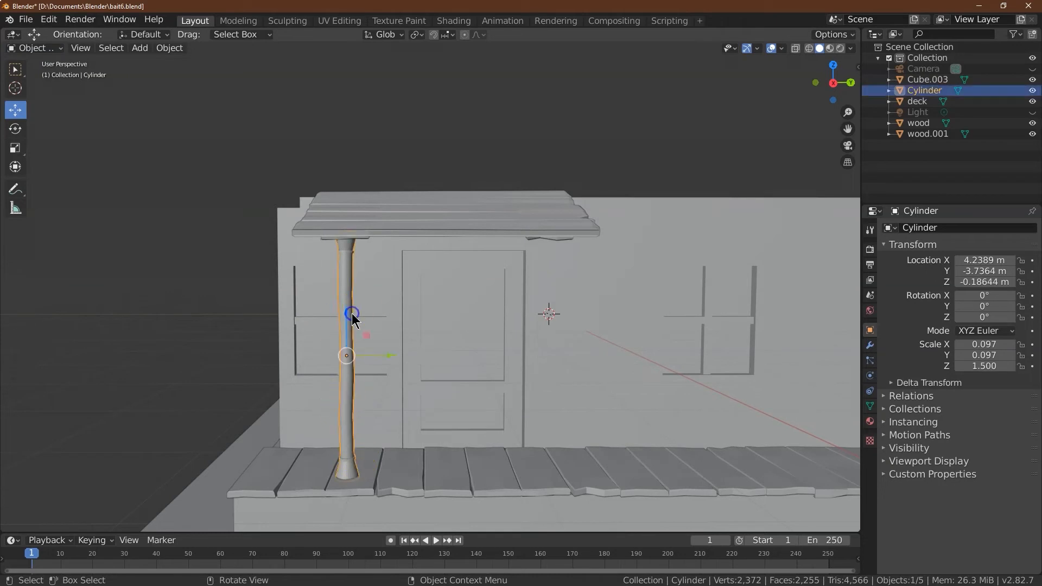
click(170, 48)
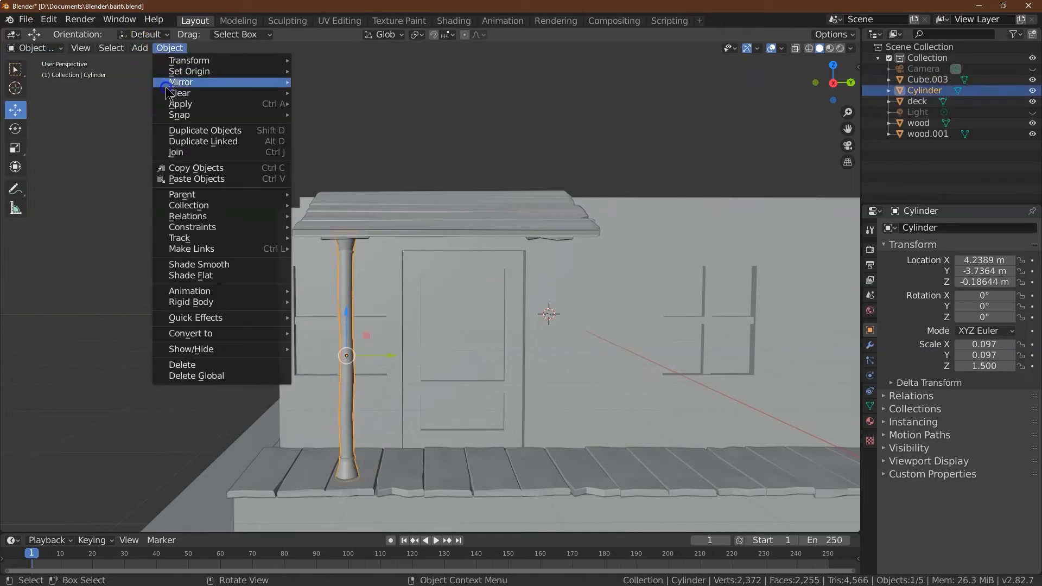
click(198, 129)
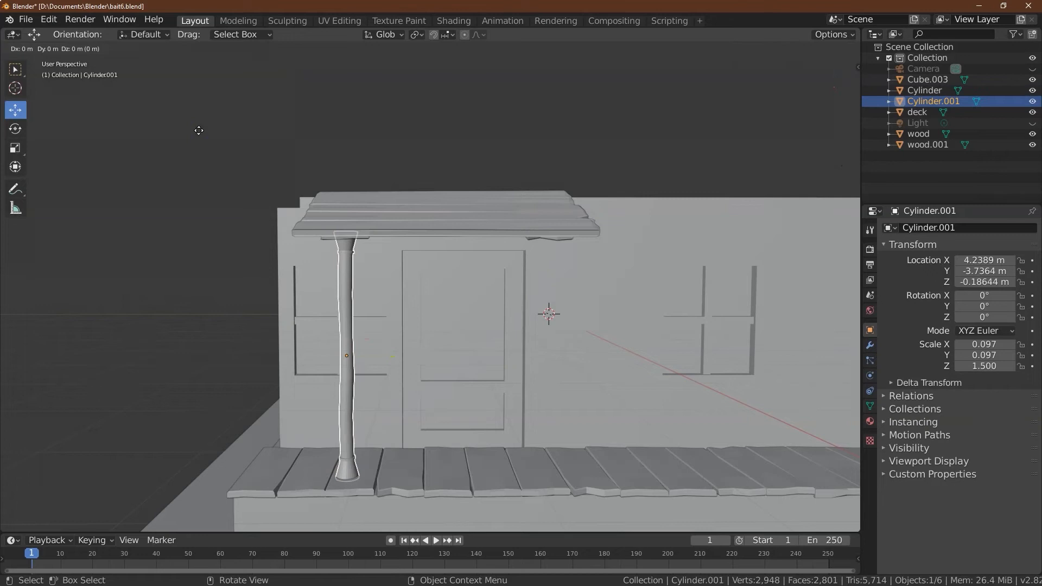
key(y)
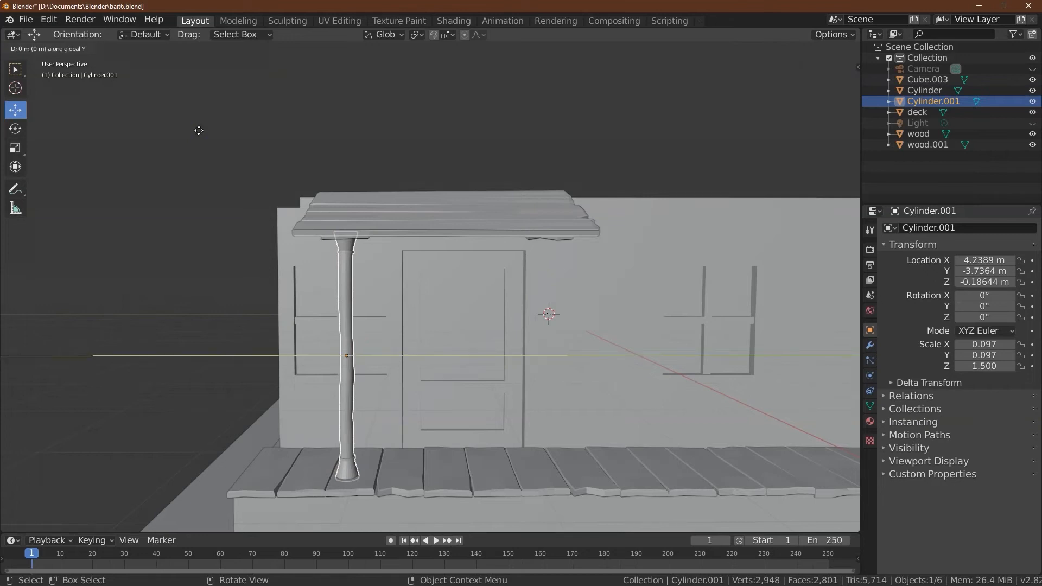
click(401, 169)
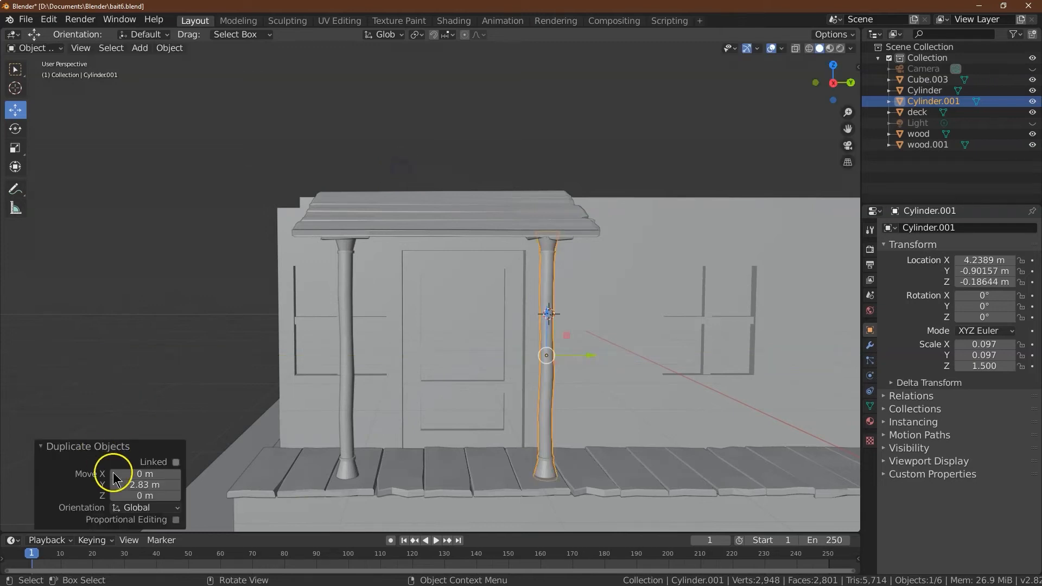
click(140, 485)
text(2.85)
key(Return)
click(444, 151)
Step: Select the duplicated post and rotate it about 100° around the global Z axis
drag(838, 82, 753, 141)
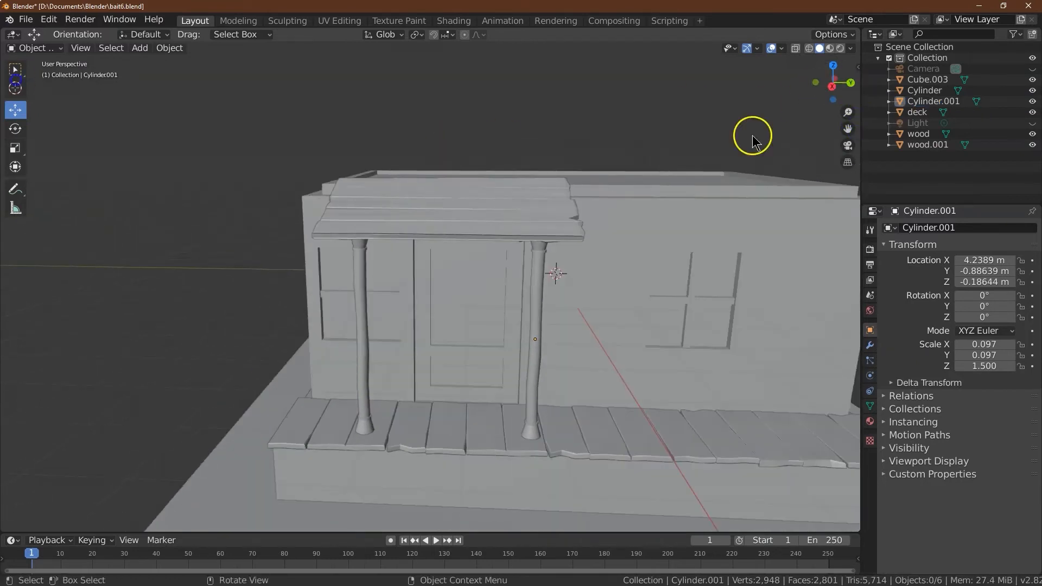
click(535, 270)
click(14, 128)
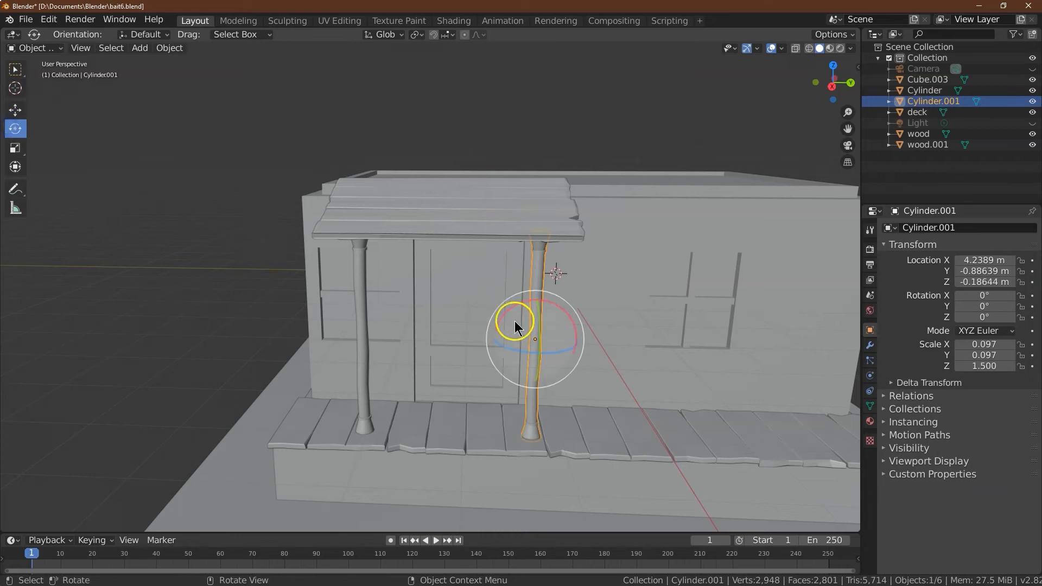
drag(500, 344, 541, 345)
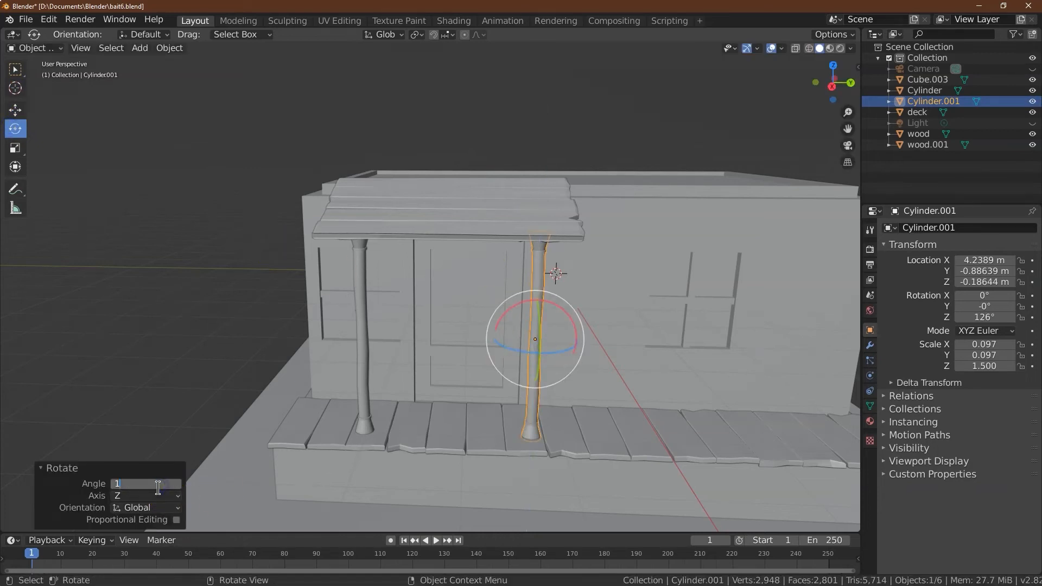
Step: Flip the duplicated post upside down by rotating it 180° about the global Y axis, then deselect it
drag(538, 314, 539, 279)
click(144, 483)
text(1)
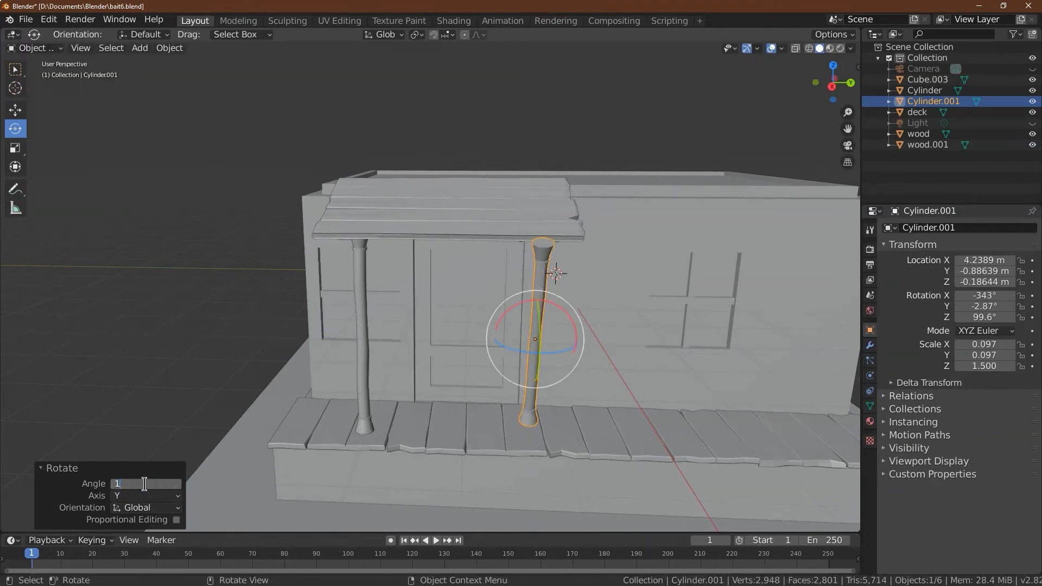
text(80)
key(Return)
click(82, 355)
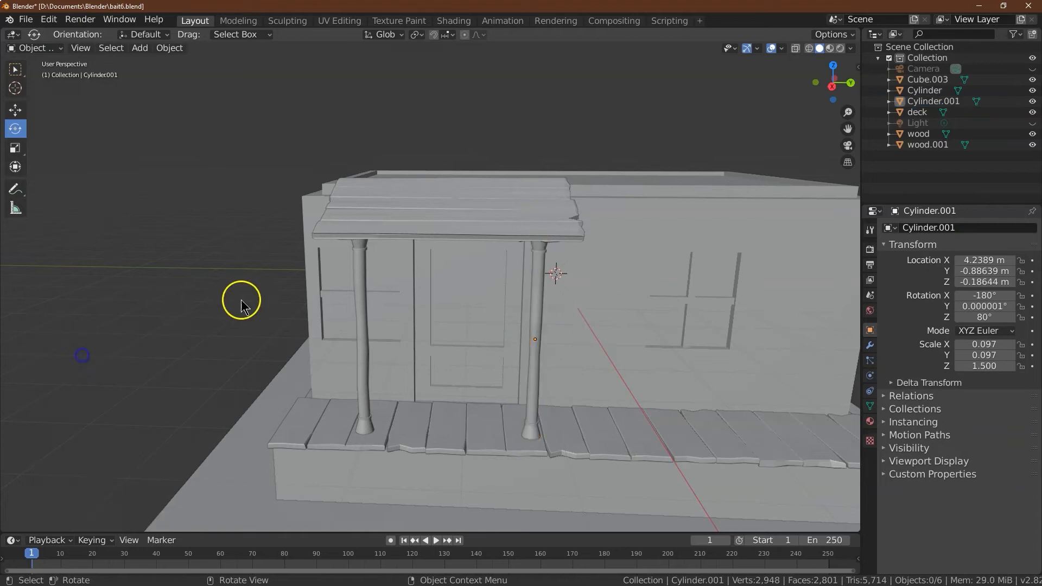
Step: Switch the deck from Edit Mode back to Object Mode and deselect it
drag(824, 96, 823, 163)
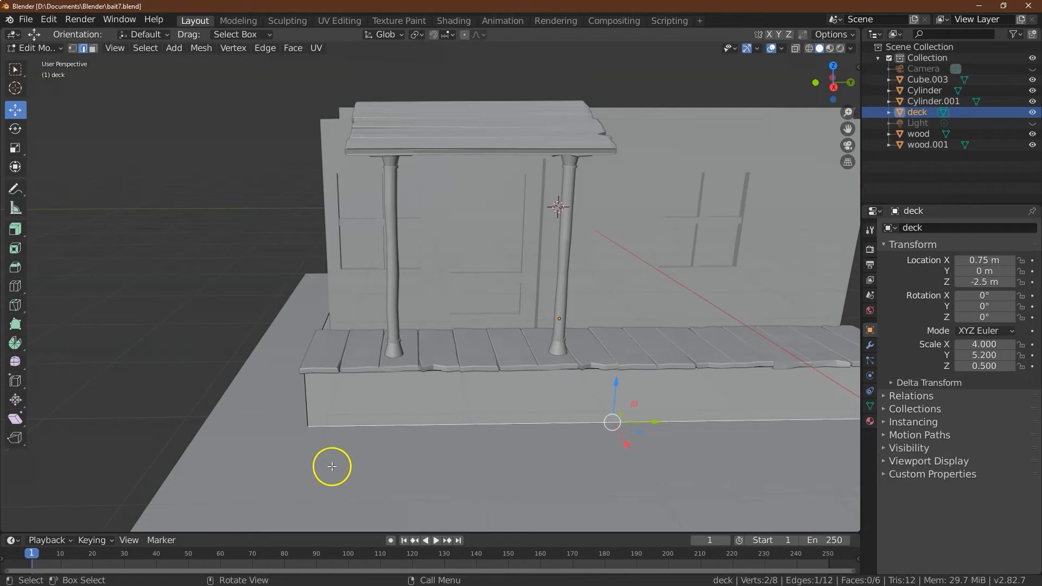
click(62, 54)
click(47, 49)
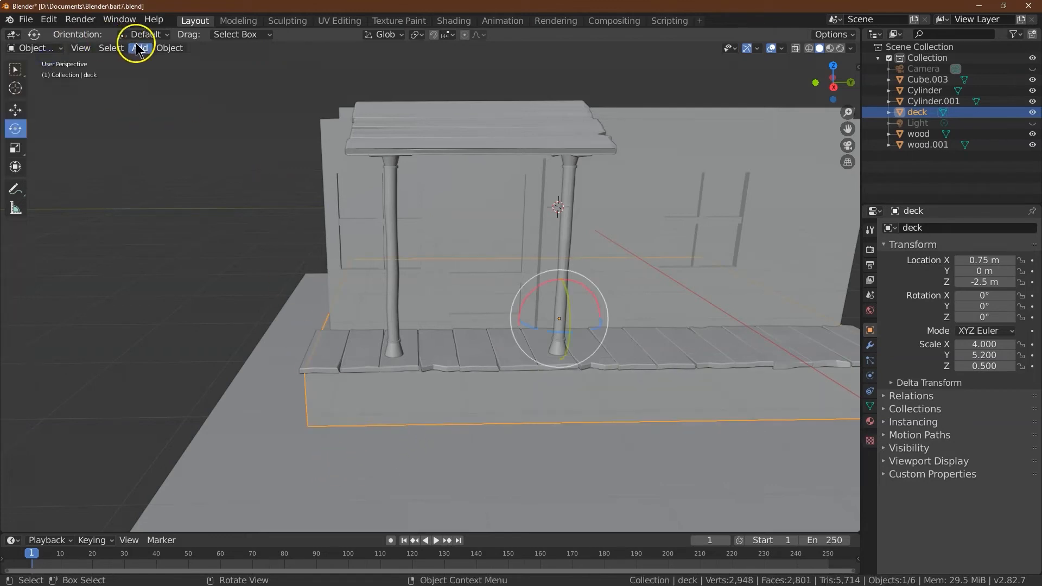
click(121, 88)
Step: Add a 32-vertex cylinder and move it about 12 m along X, beyond the ground plane in front of the shop
click(140, 48)
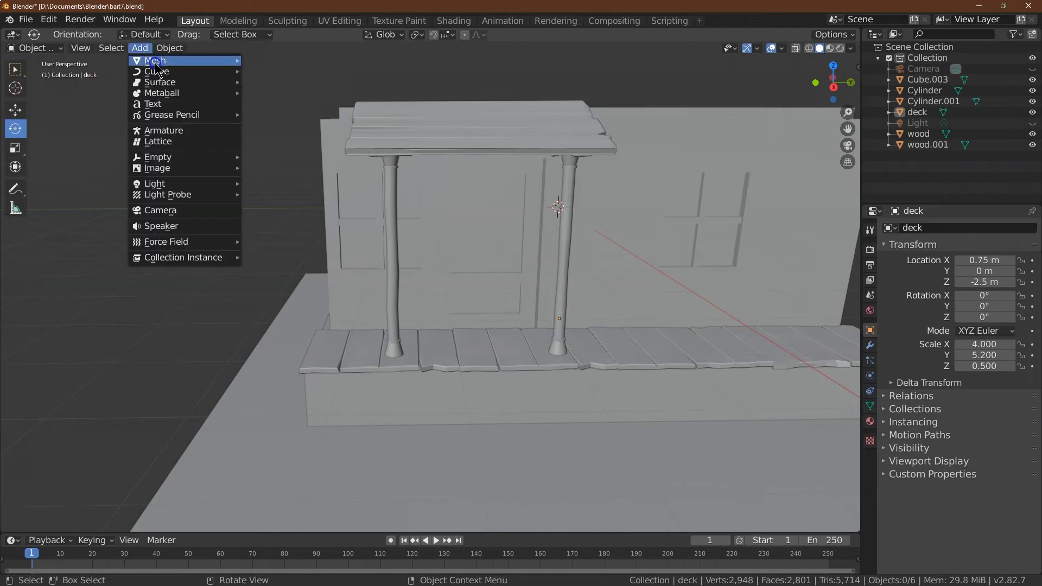
mouse_move(156, 61)
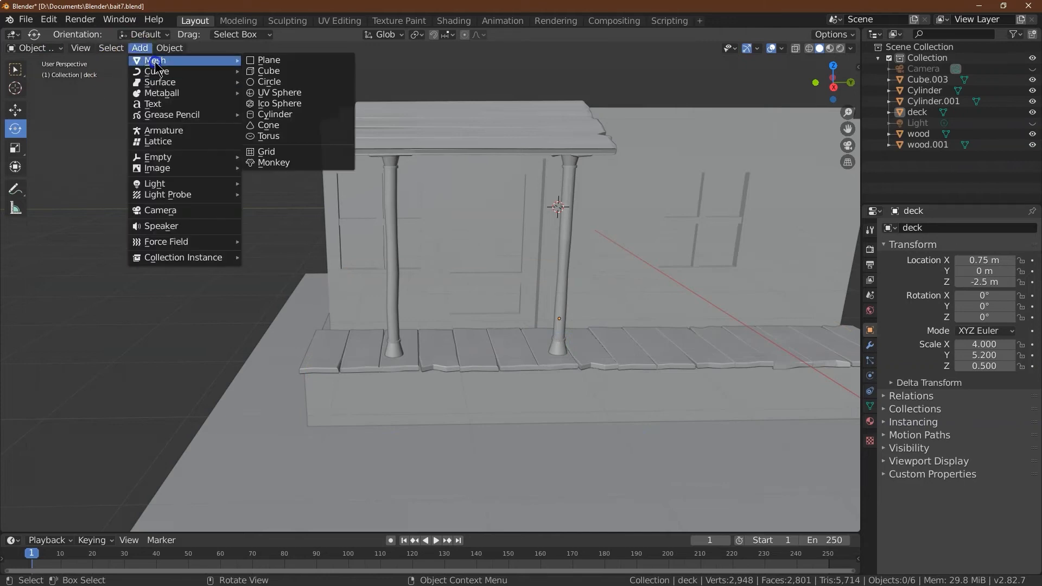
click(270, 115)
click(833, 66)
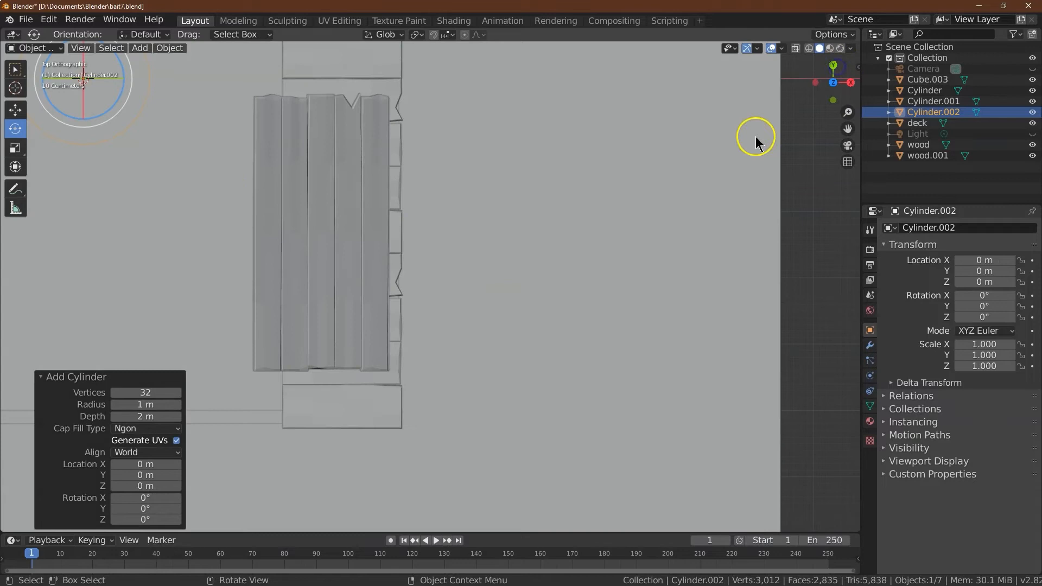
scroll(818, 119, down, 5)
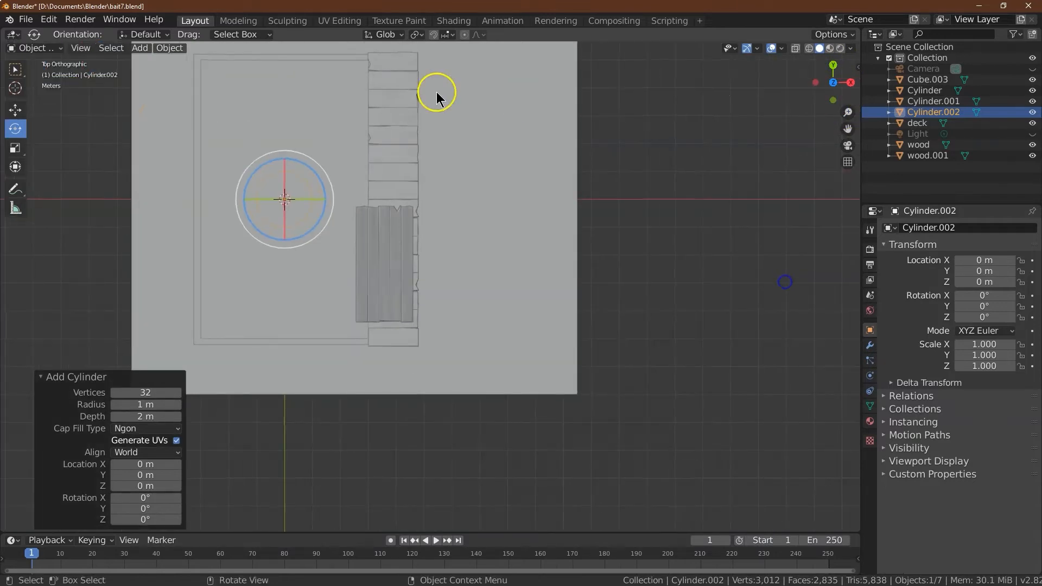
click(15, 110)
key(x)
drag(277, 182, 663, 210)
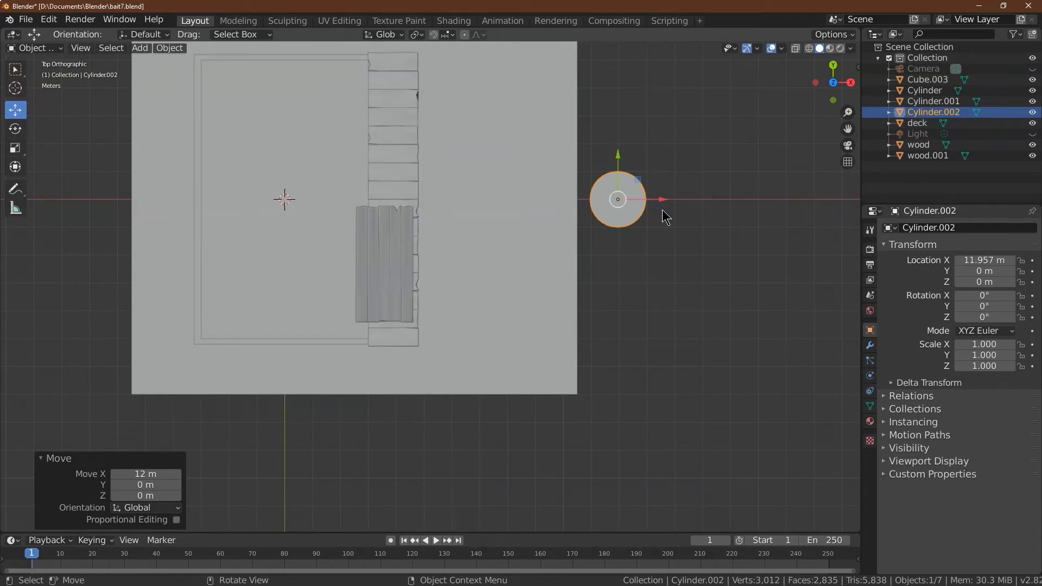
Step: Scale the new cylinder to 0.1 in X and Y and 1.8 in Z to form a thin pole
drag(849, 86, 814, 94)
text(.1)
key(Tab)
key(Tab)
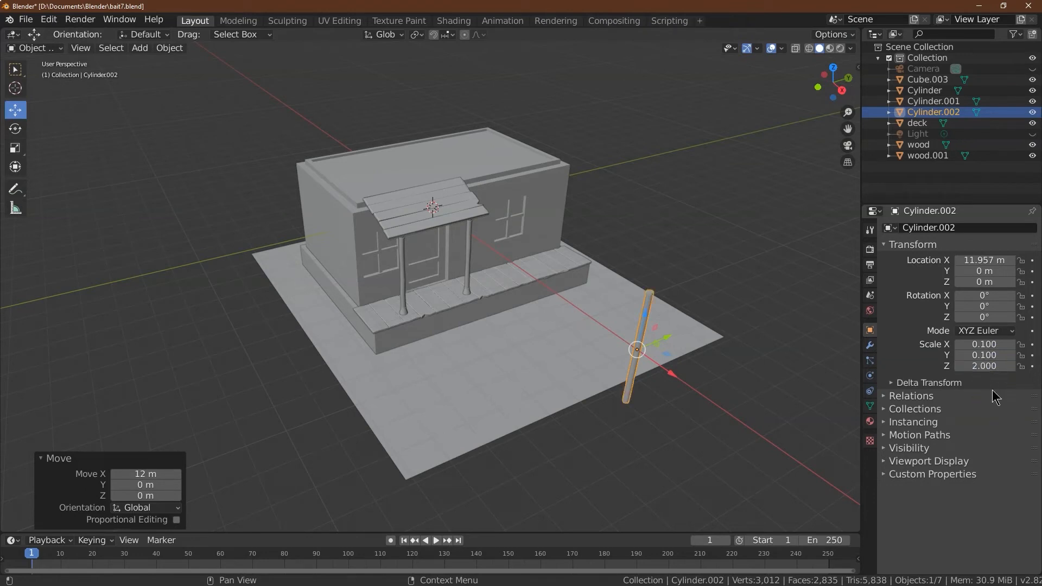
click(841, 89)
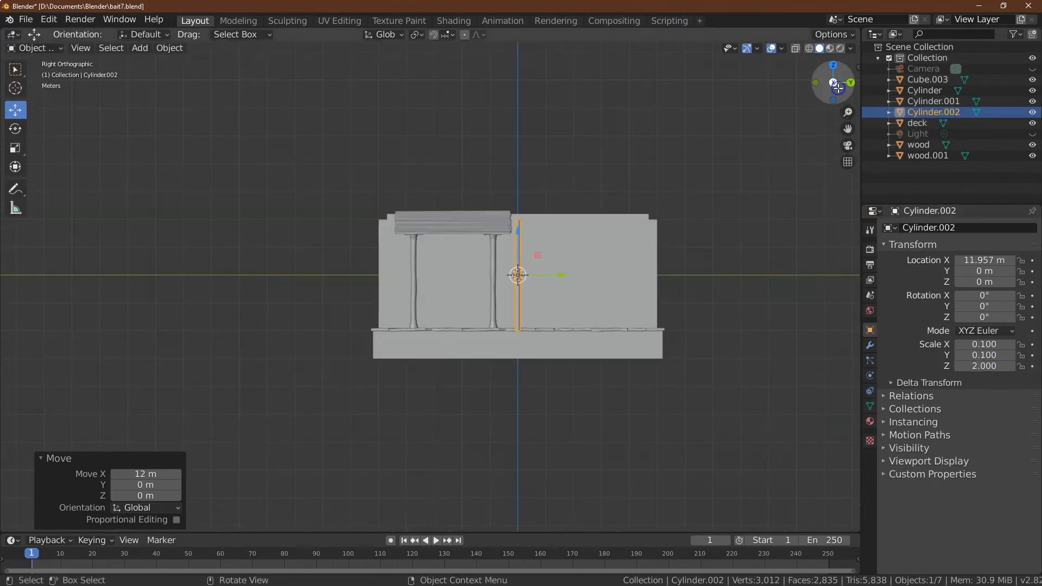
click(985, 366)
text(1.8)
key(Return)
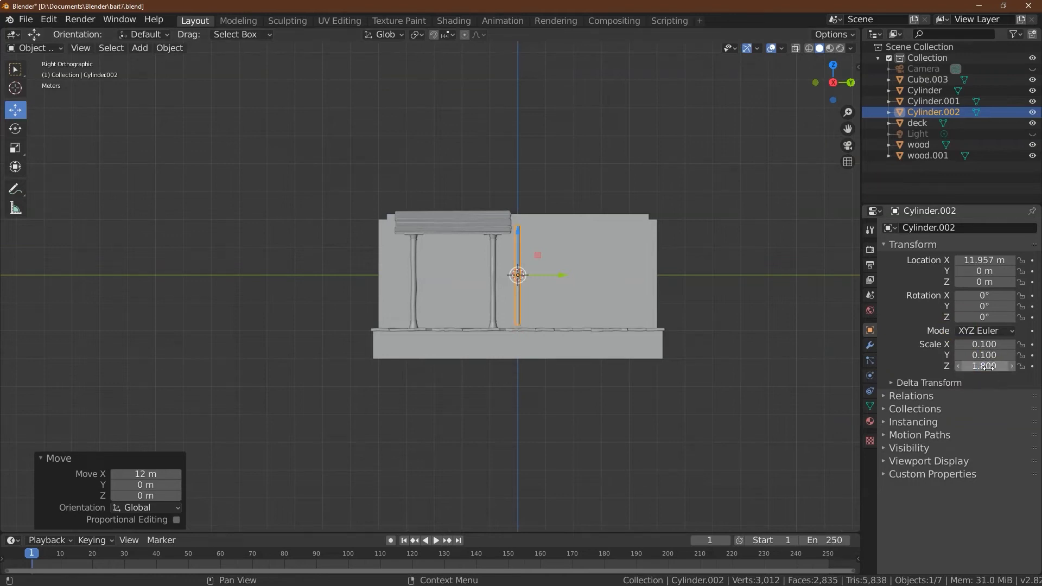
Step: Lay the pole horizontal by rotating it around the X axis and setting its X rotation to exactly 90°
click(15, 129)
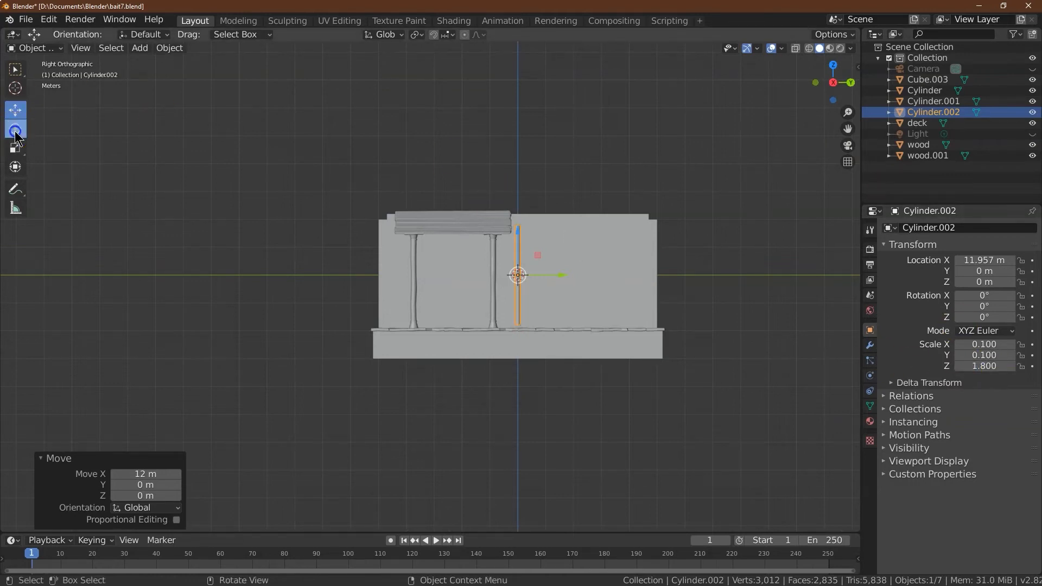
drag(544, 248, 436, 227)
click(977, 295)
key(Return)
Step: Move the pole in front of the deck's side below the awning, to about Y -3.31 m and Z -2.49 m
key(shift+space)
key(g)
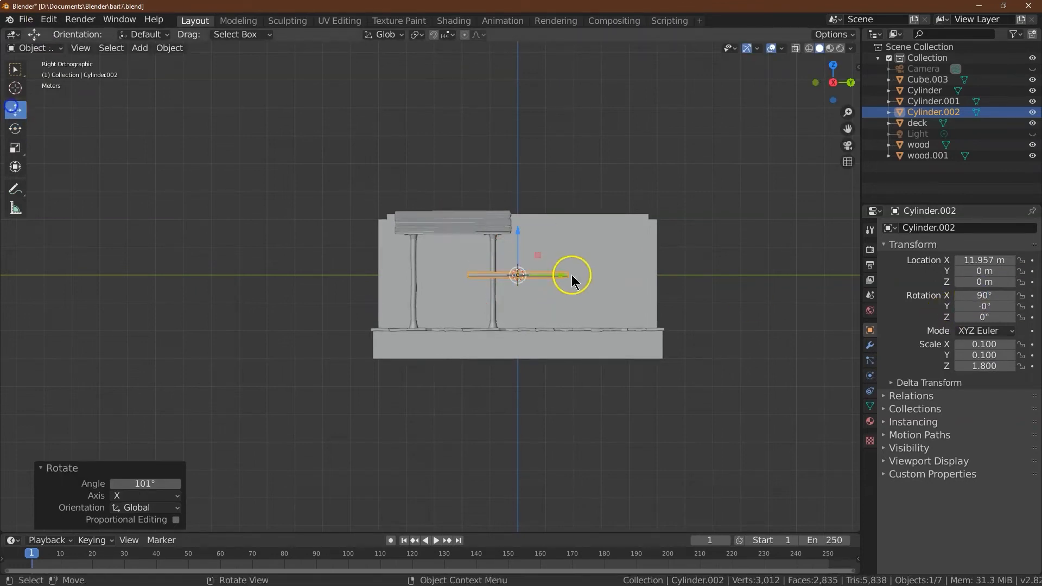
drag(560, 276, 468, 289)
drag(426, 237, 427, 308)
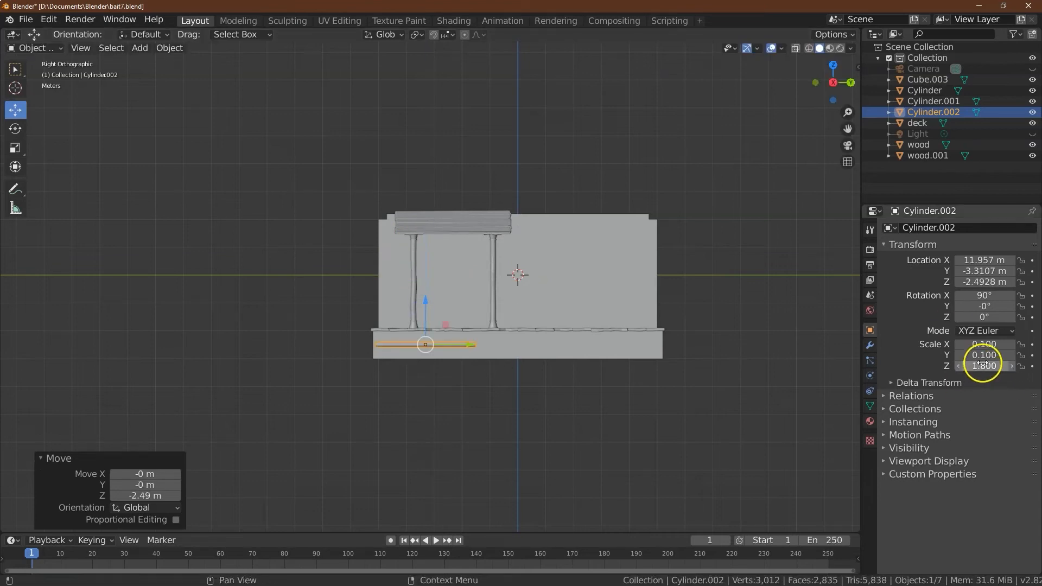
Step: Set the pole's Z scale to 2 and shift it about 0.1 m along Y to line up with the deck's end
click(981, 366)
text(1.8)
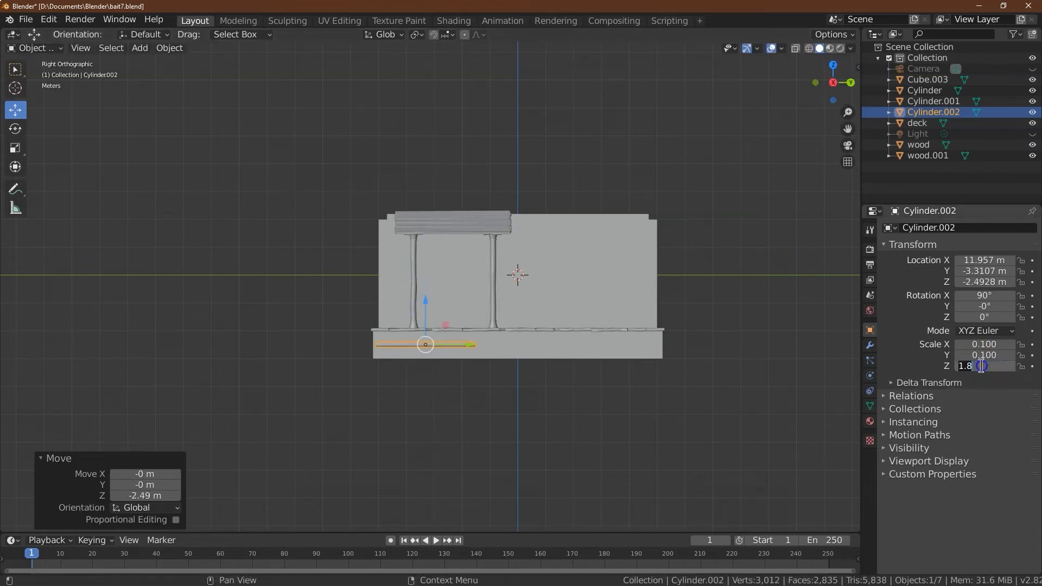
drag(469, 345, 472, 345)
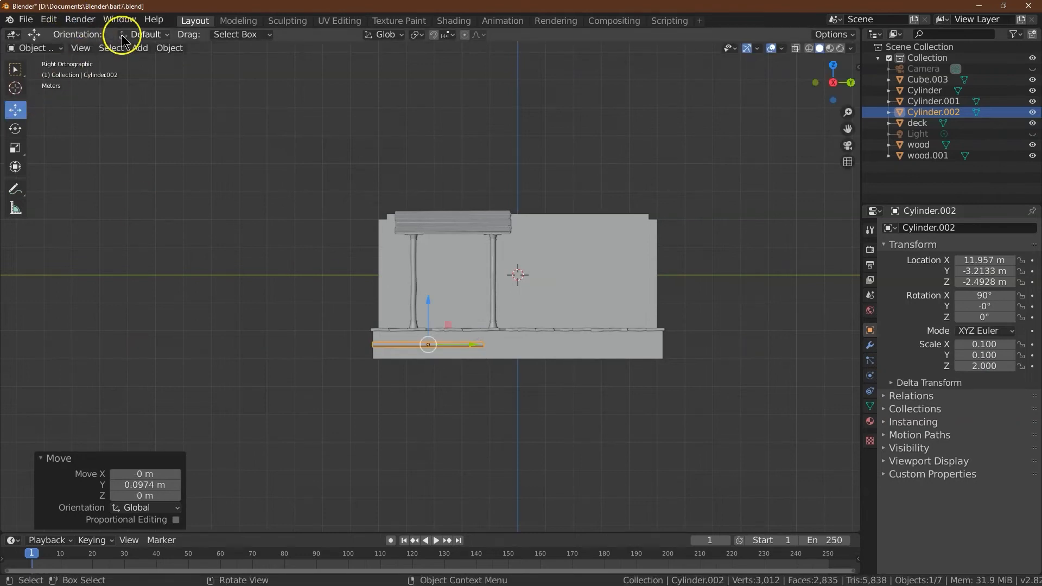
Step: Try a duplicate of the pole offset about 4.09 m along Y, and delete that copy
click(170, 48)
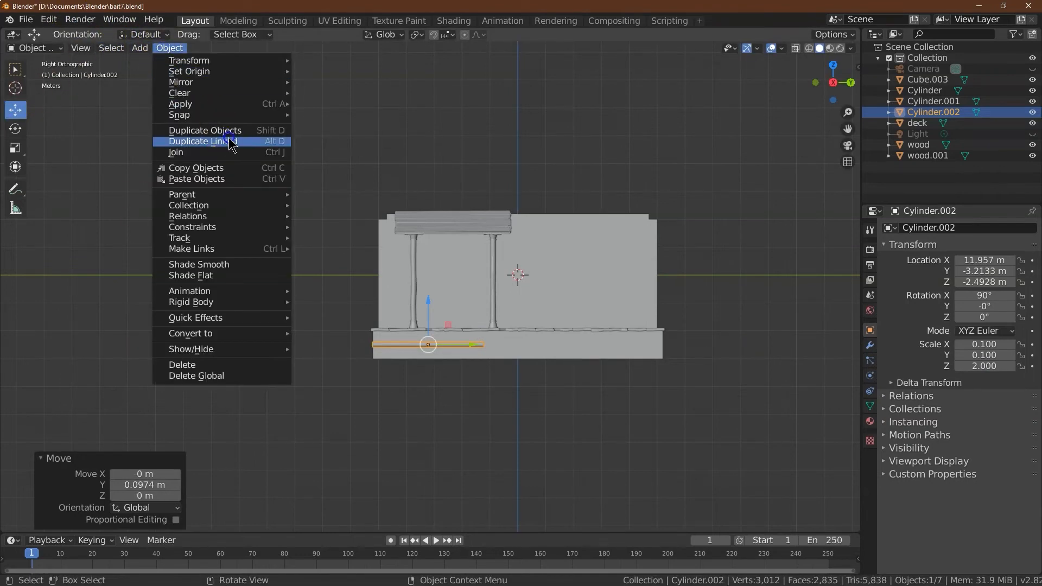
click(233, 131)
right_click(233, 136)
drag(470, 345, 590, 355)
click(163, 49)
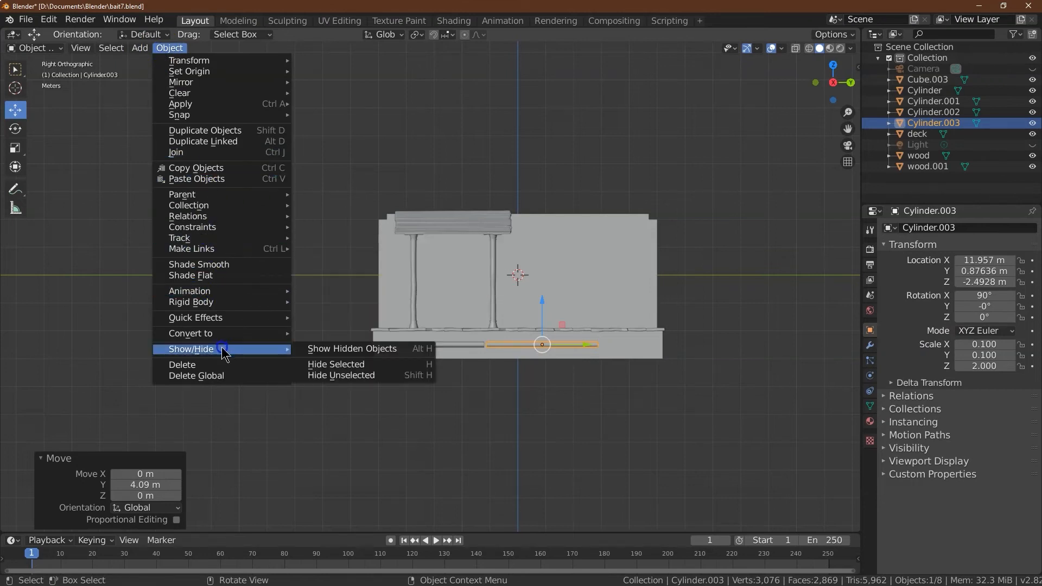
click(217, 365)
Step: Set the original pole's Z scale to 1.5 and move it about -0.49 m along Y to meet the deck's end
click(441, 345)
click(972, 366)
drag(474, 344, 459, 344)
Step: Duplicate the shortened pole
click(169, 49)
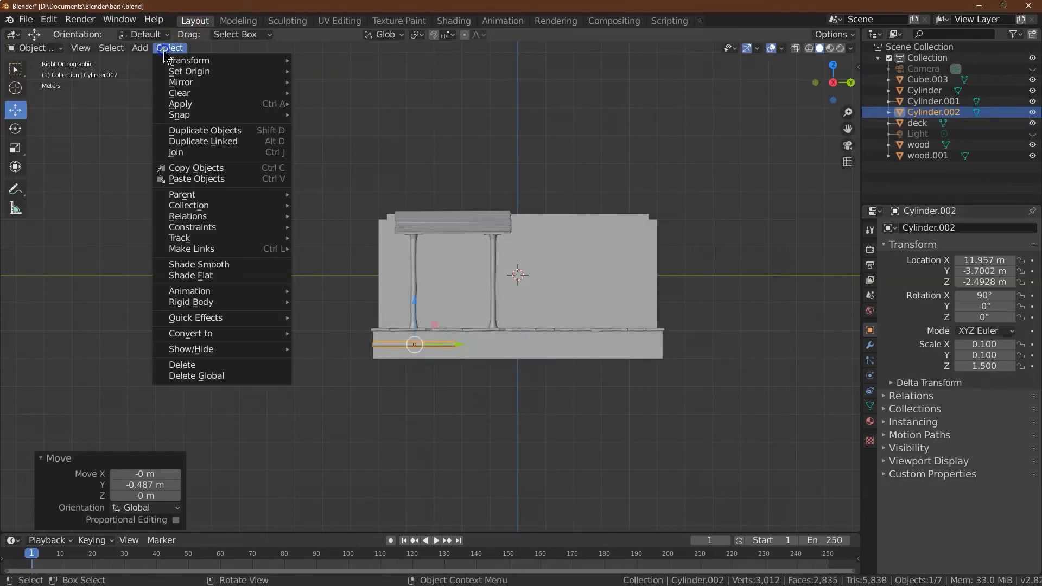
Step: Duplicate the horizontal cylinder twice and space the two copies along the front of the deck base
click(224, 133)
click(224, 136)
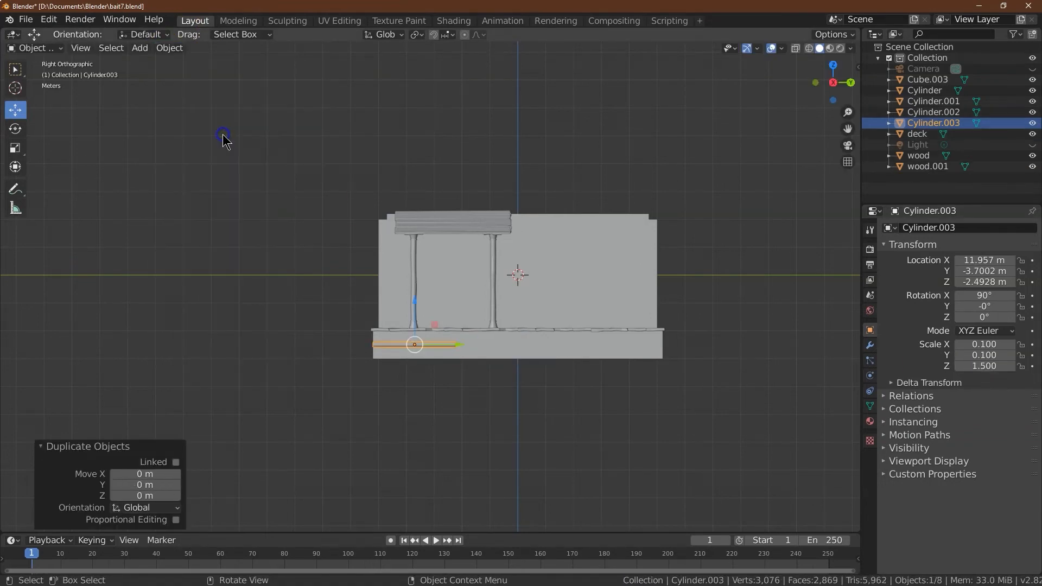
drag(461, 345, 666, 345)
click(169, 48)
click(230, 130)
click(228, 130)
click(510, 356)
drag(537, 344, 561, 343)
Step: Set the Z scale of all three horizontal cylinders to 1.75 and shift the outer ones along Y to fit the deck base
click(435, 347)
click(988, 366)
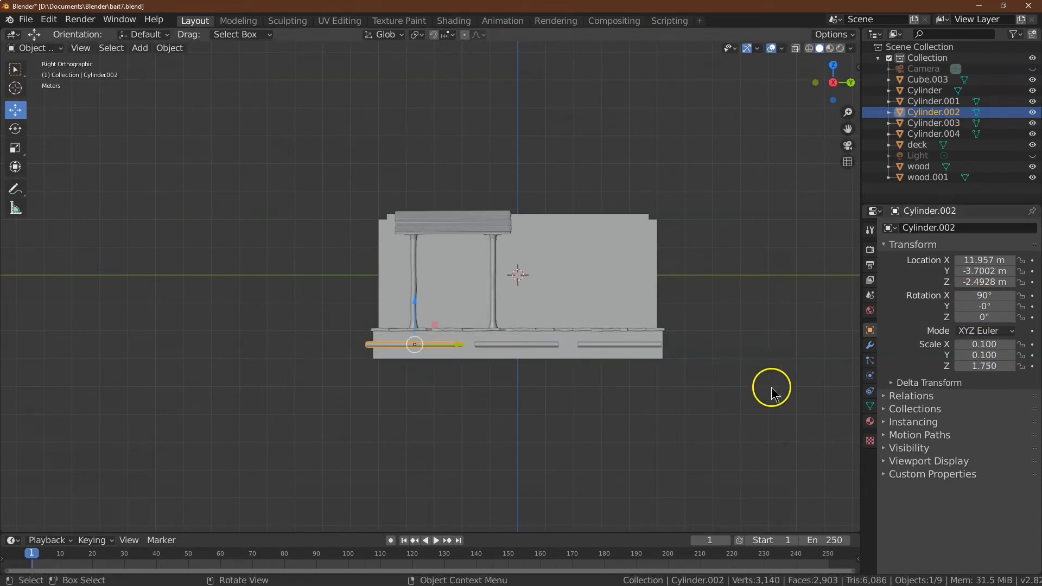
click(549, 342)
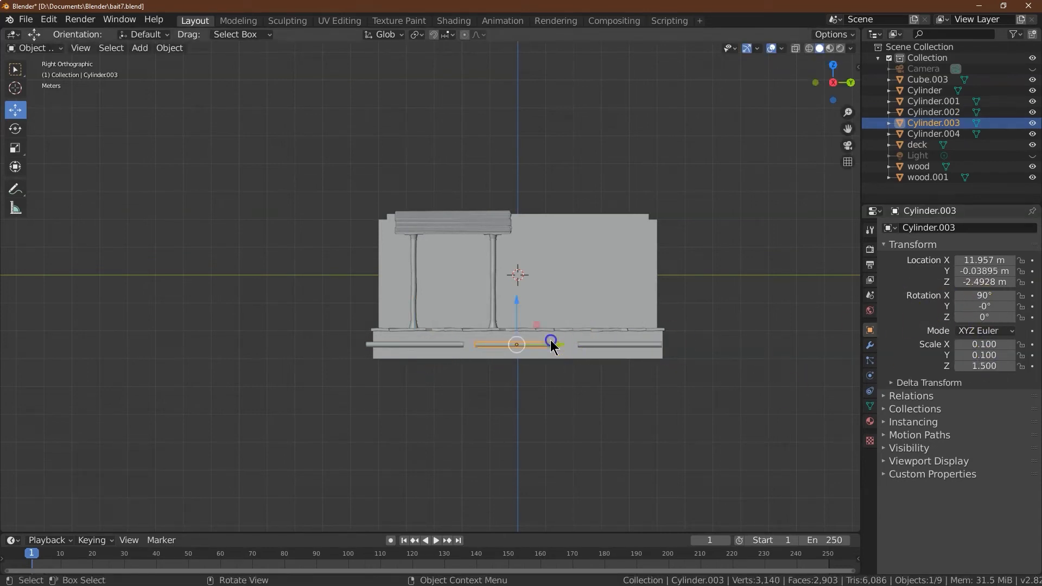
key(Return)
click(620, 343)
click(979, 367)
drag(662, 345, 657, 348)
click(423, 343)
drag(458, 341, 463, 342)
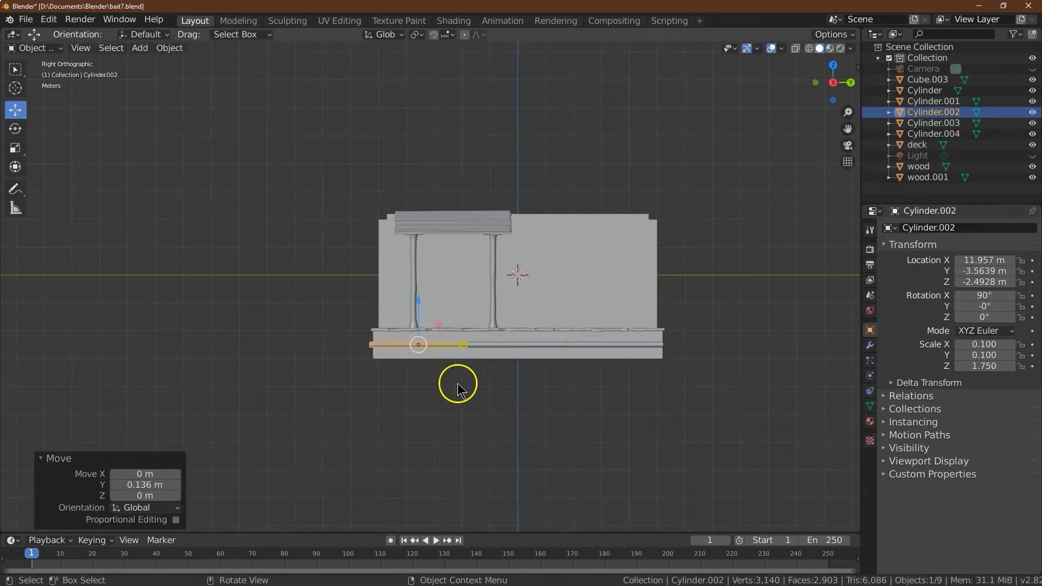
Step: Delete the two duplicated cylinders, keeping only the first one on the deck base
click(496, 347)
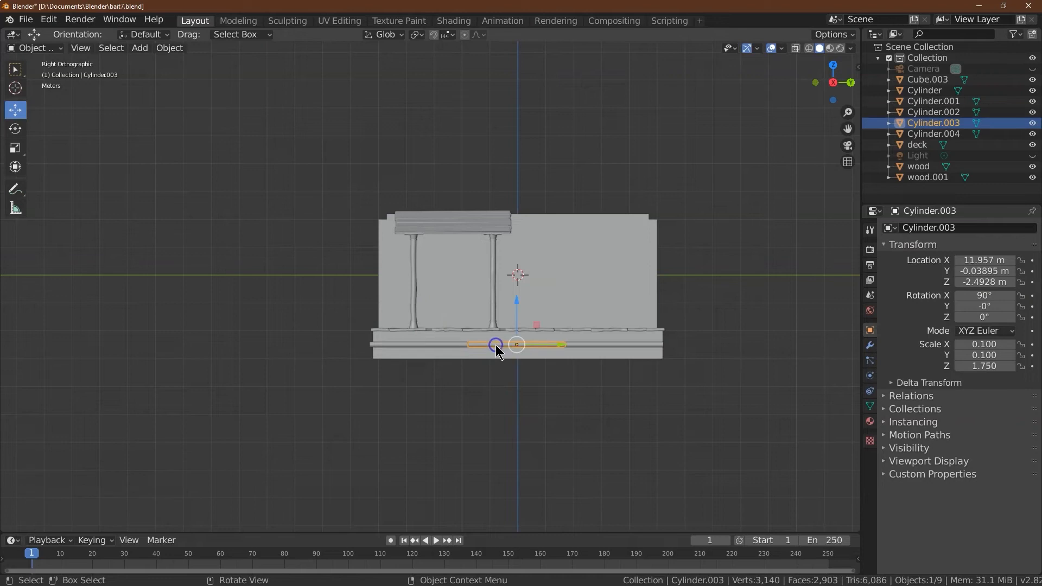
key(Delete)
click(584, 347)
key(Delete)
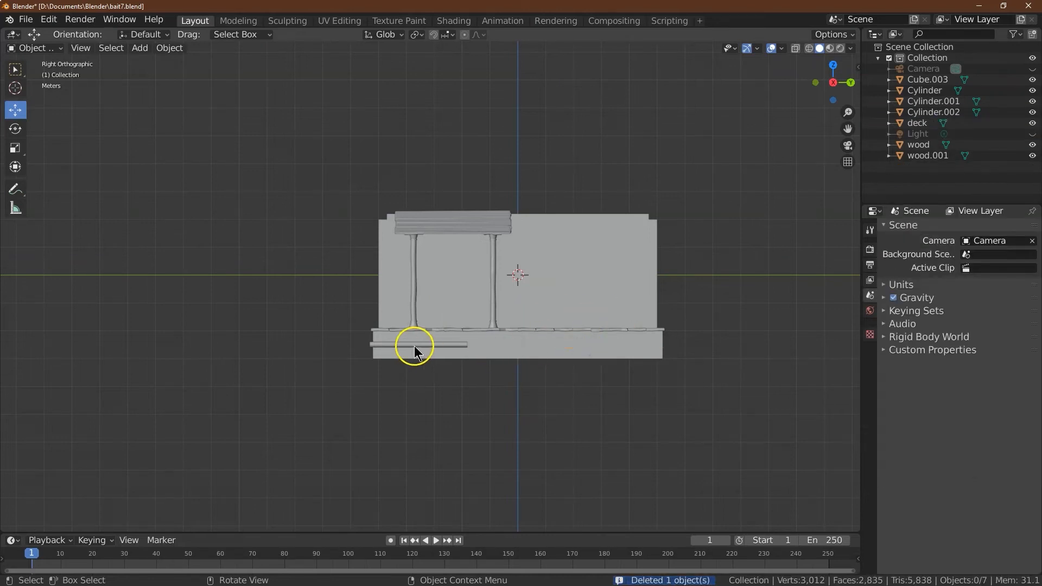
Step: Move the remaining horizontal cylinder about 1.77 m along X, away from the building and its ground plane
click(414, 346)
click(164, 49)
click(165, 166)
click(169, 49)
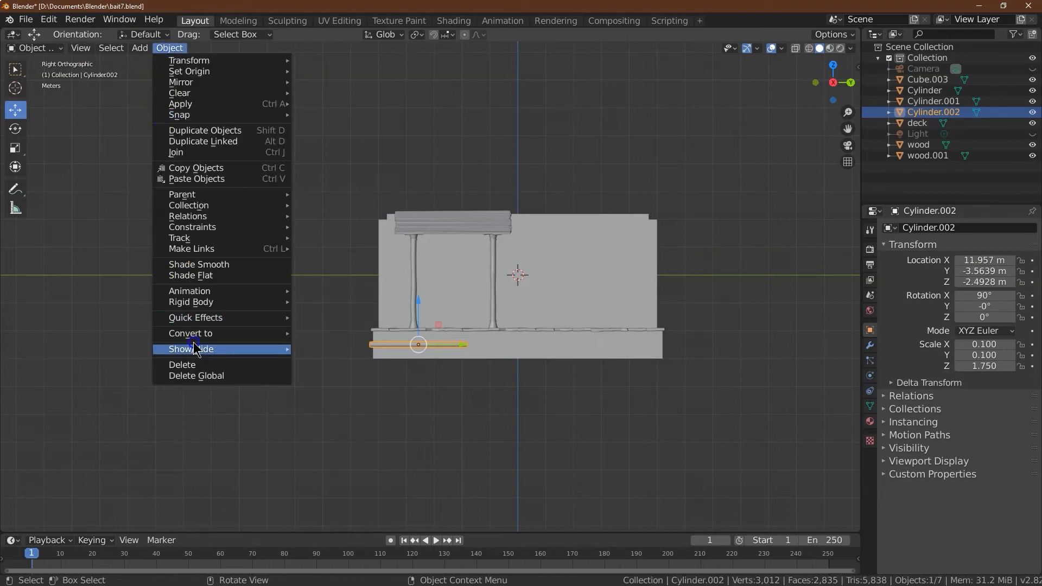
click(833, 65)
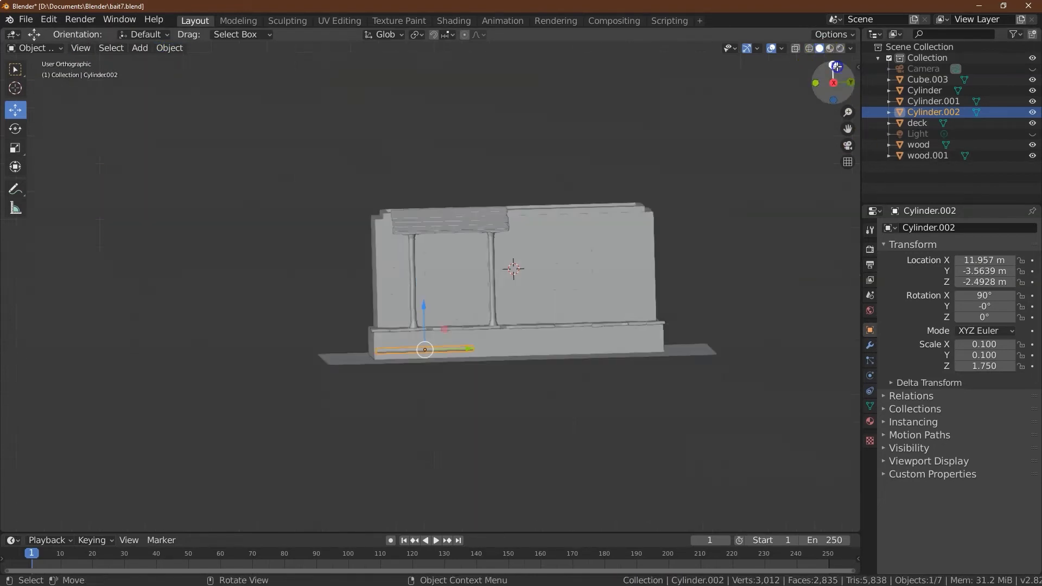
drag(655, 301, 704, 301)
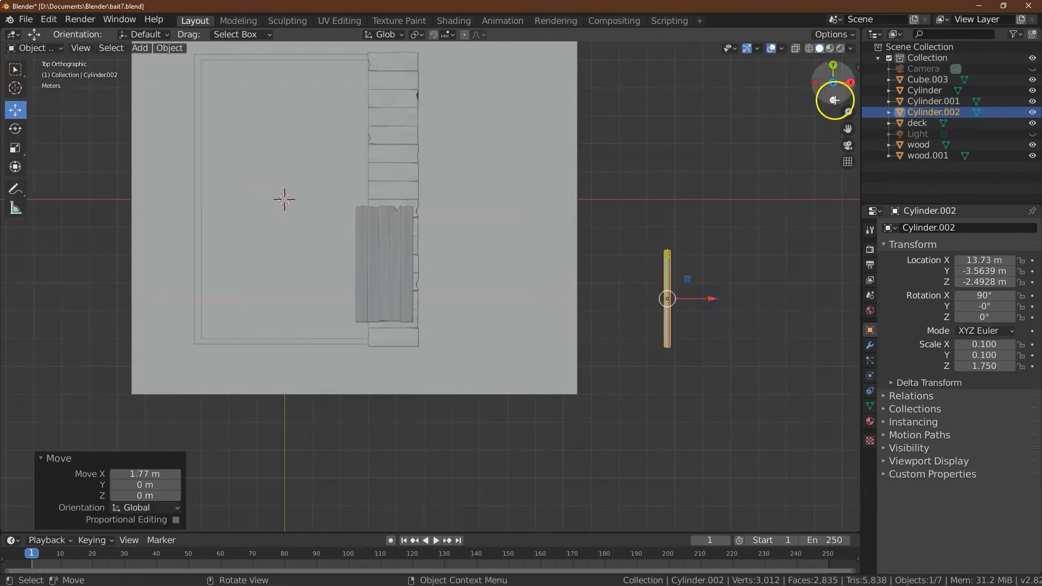
Step: Set the cylinder's X rotation to 0° so it stands upright
drag(843, 75, 725, 157)
click(353, 389)
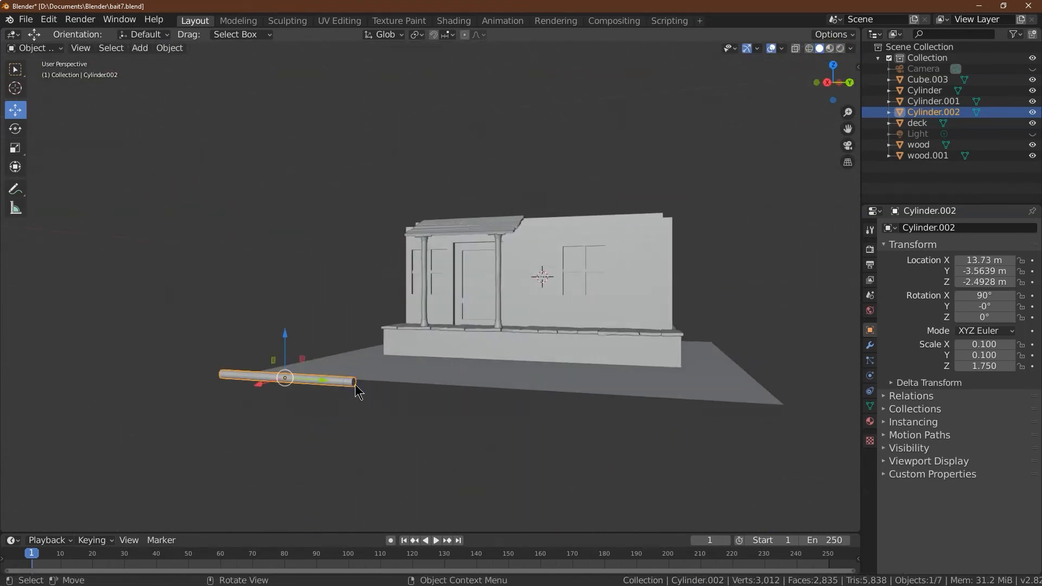
key(Return)
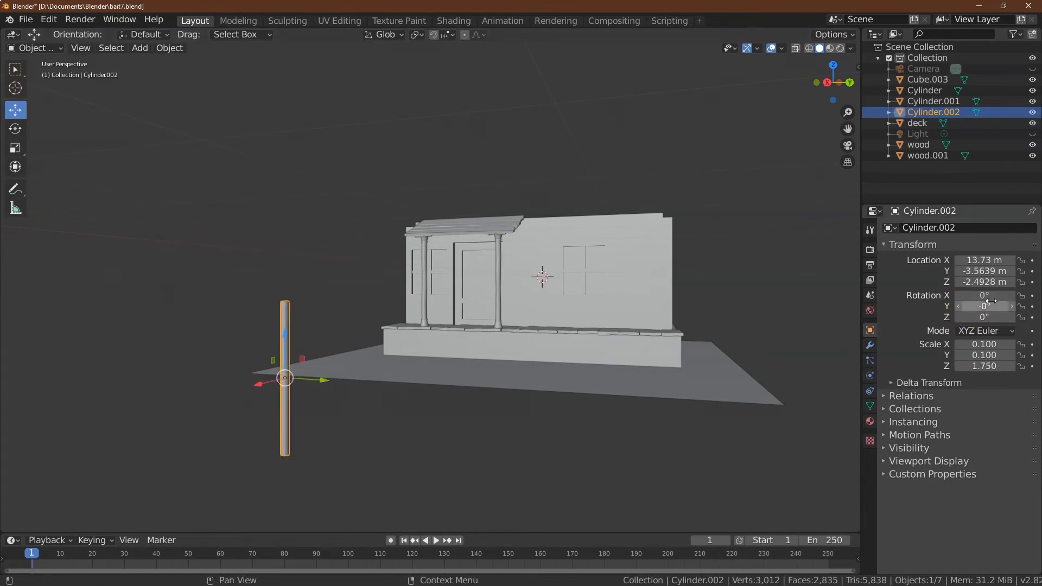
Step: Open the upright cylinder in Edit Mode, deselect its mesh and turn on X-ray display in top view
click(32, 48)
click(30, 67)
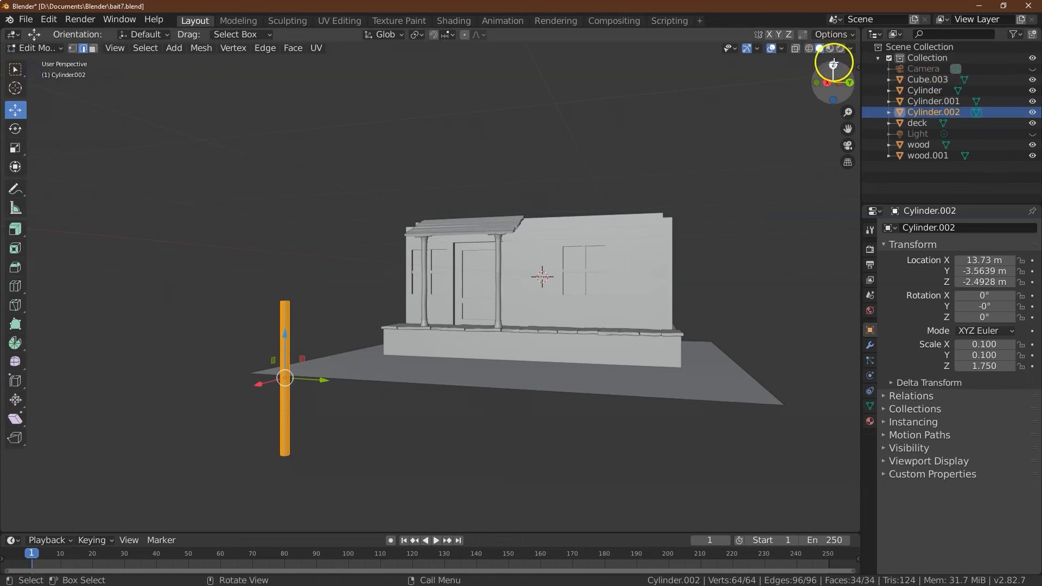
click(833, 65)
drag(847, 110, 815, 526)
drag(850, 132, 448, 78)
click(615, 267)
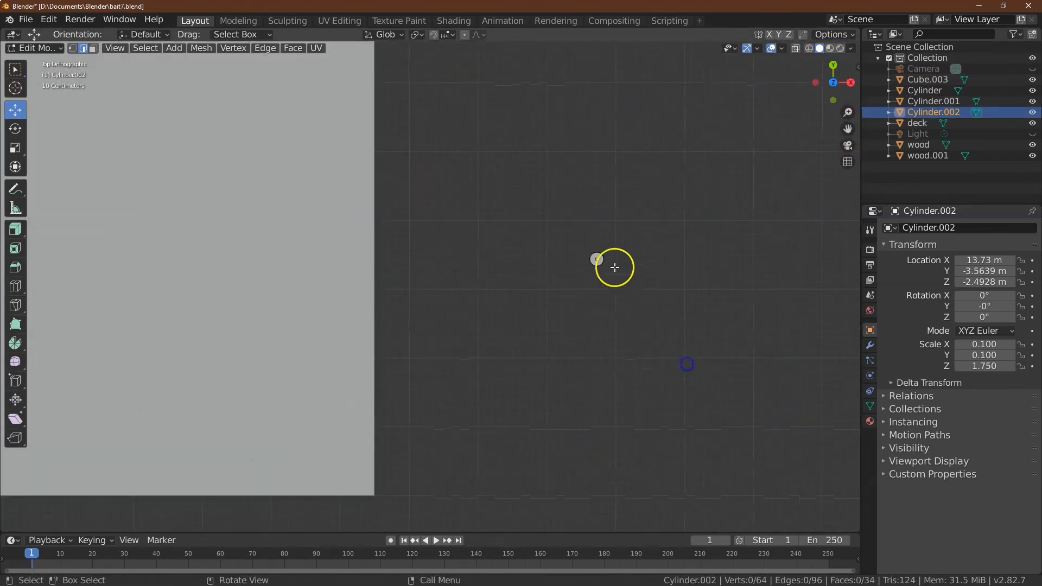
click(792, 48)
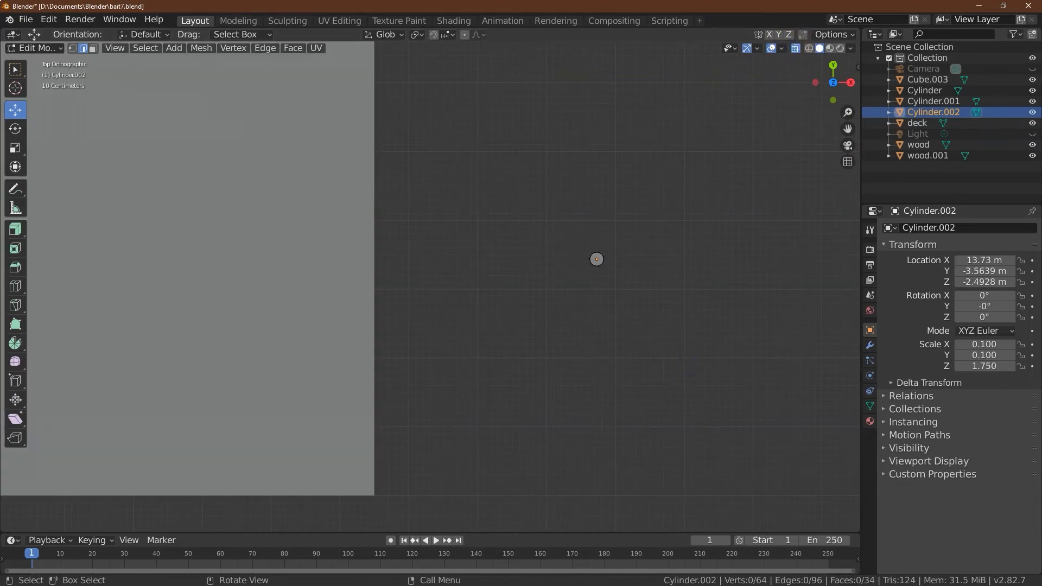
click(15, 69)
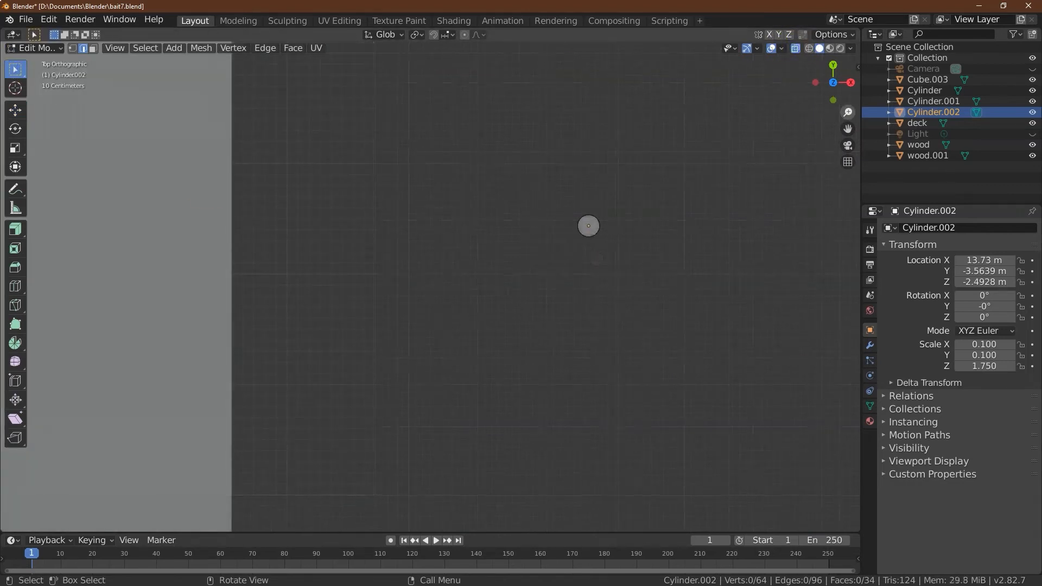
Step: Connect the opposite rim vertices on both cylinder ends with edges across the diameter along Y
drag(847, 112, 847, 91)
drag(846, 131, 638, 232)
drag(848, 111, 848, 93)
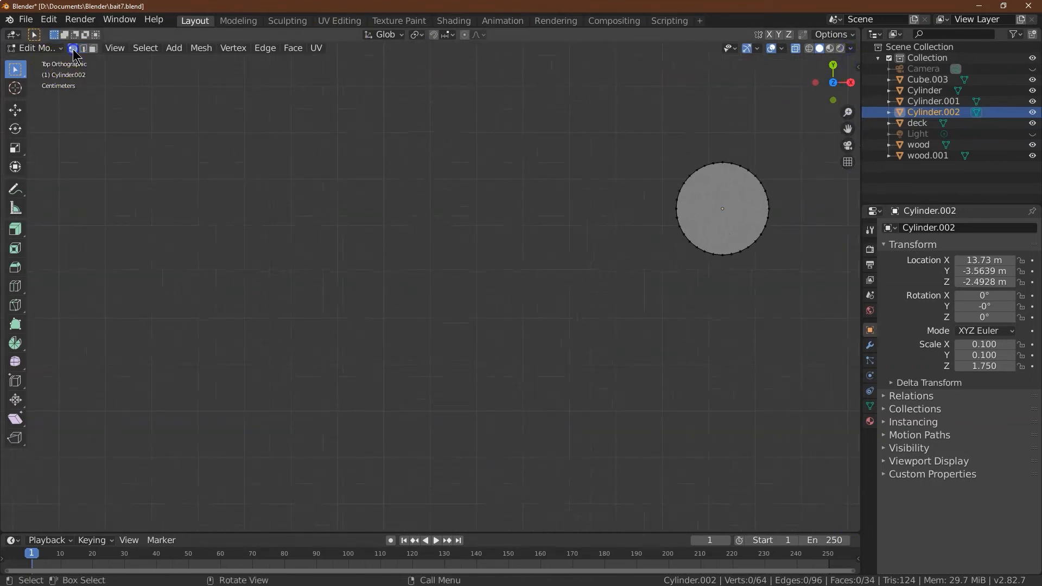
drag(847, 129, 752, 146)
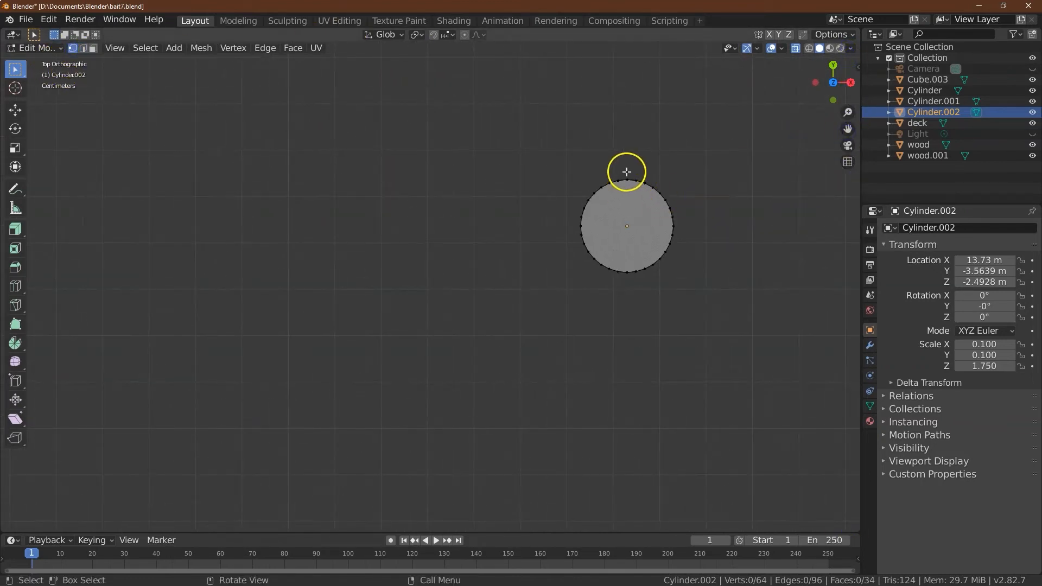
drag(622, 172, 628, 189)
drag(630, 272, 630, 281)
click(222, 47)
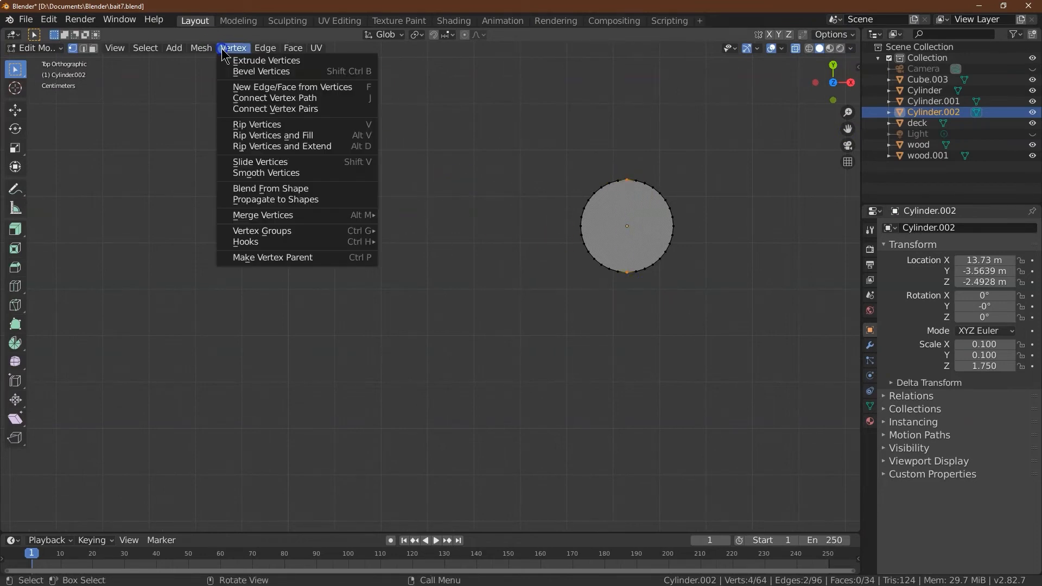
click(293, 108)
drag(831, 83, 797, 90)
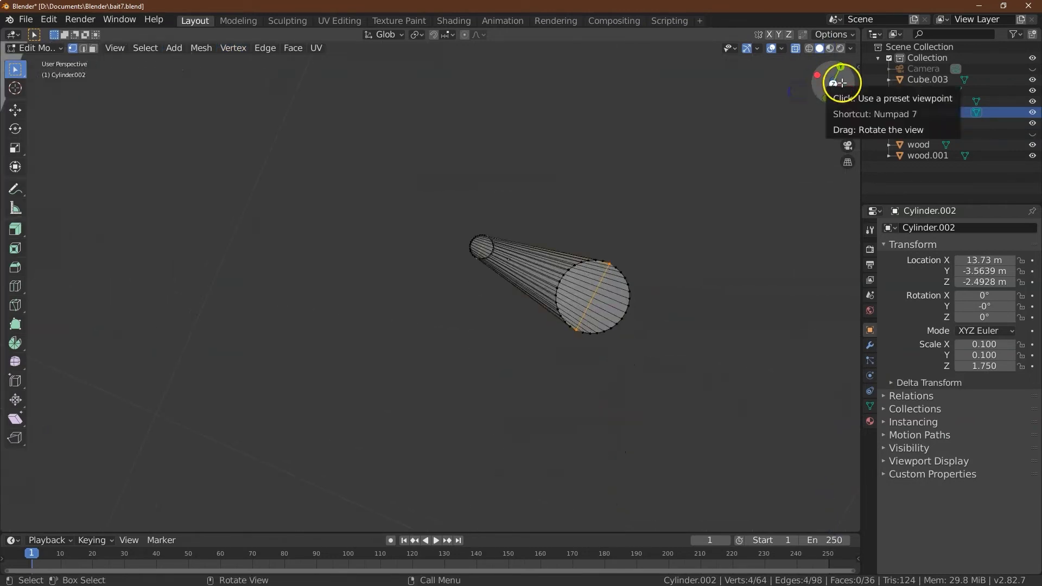
click(834, 85)
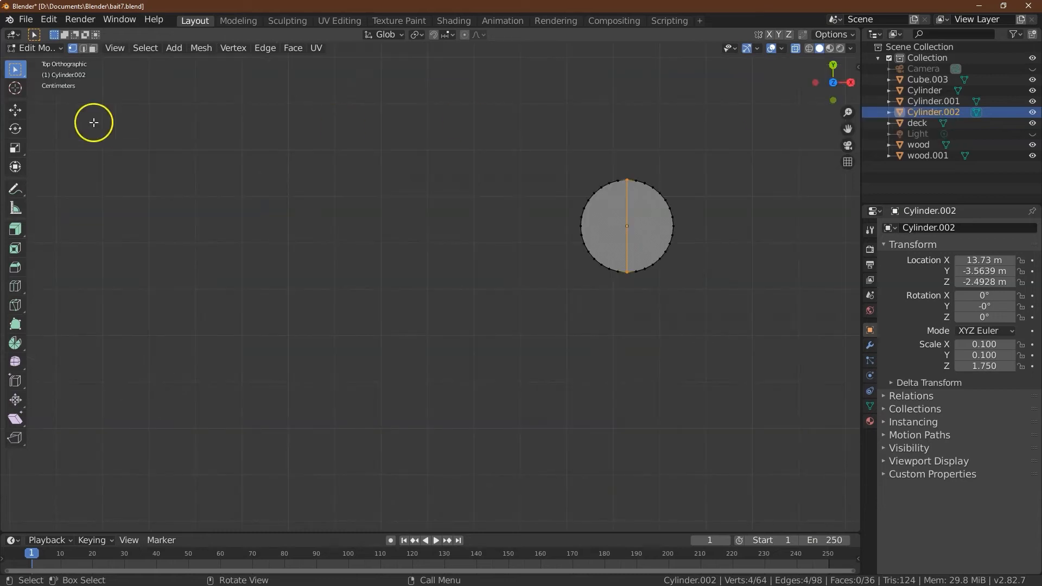
Step: Select the faces of the cylinder's negative-X half and delete them
drag(541, 138, 626, 350)
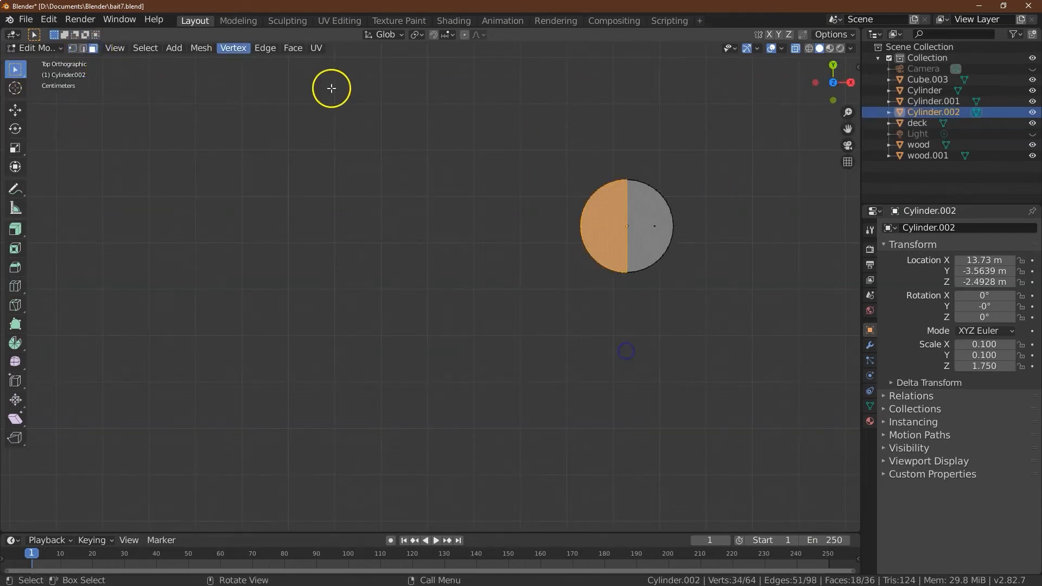
click(201, 47)
mouse_move(276, 281)
click(355, 293)
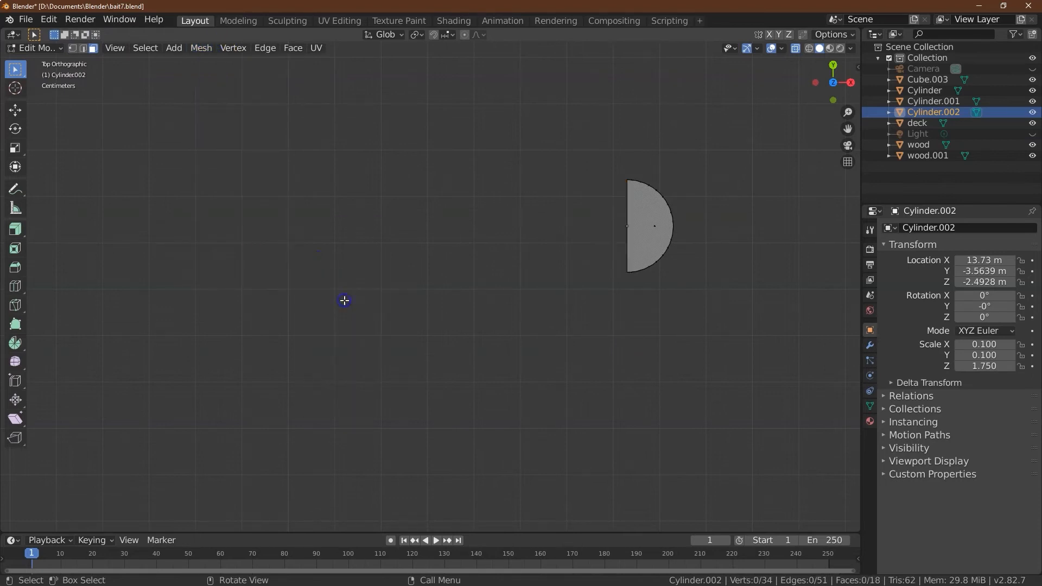
Step: Duplicate the remaining half cylinder and rotate the copy 180° about Z
drag(580, 131, 702, 340)
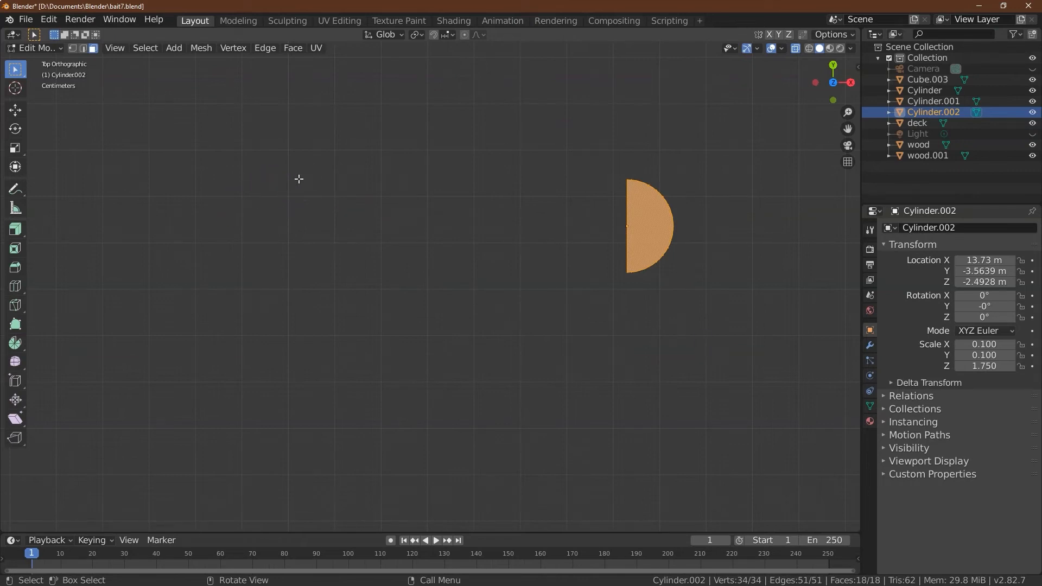
click(200, 50)
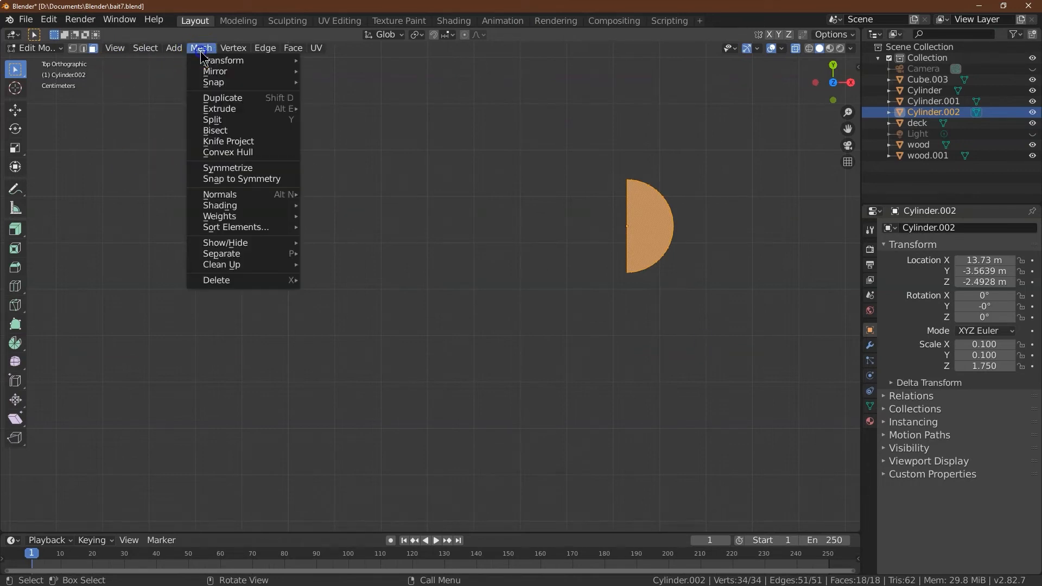
click(234, 98)
click(17, 129)
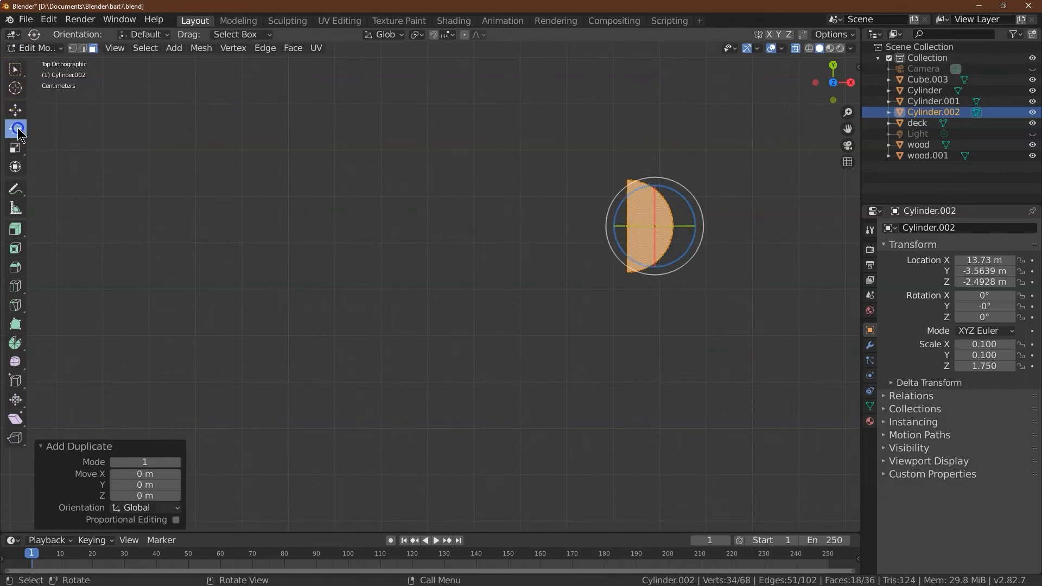
drag(679, 192, 612, 284)
click(165, 482)
text(180)
key(Return)
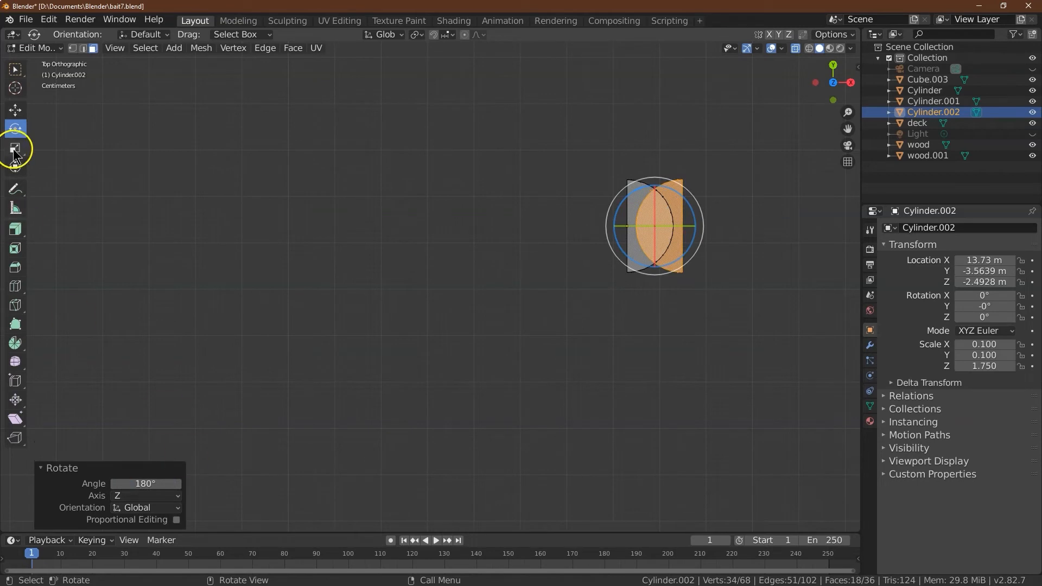
Step: Move the rotated half along X and Y so it meets the other half corner to corner in an S-shaped profile
click(13, 112)
drag(699, 222, 647, 226)
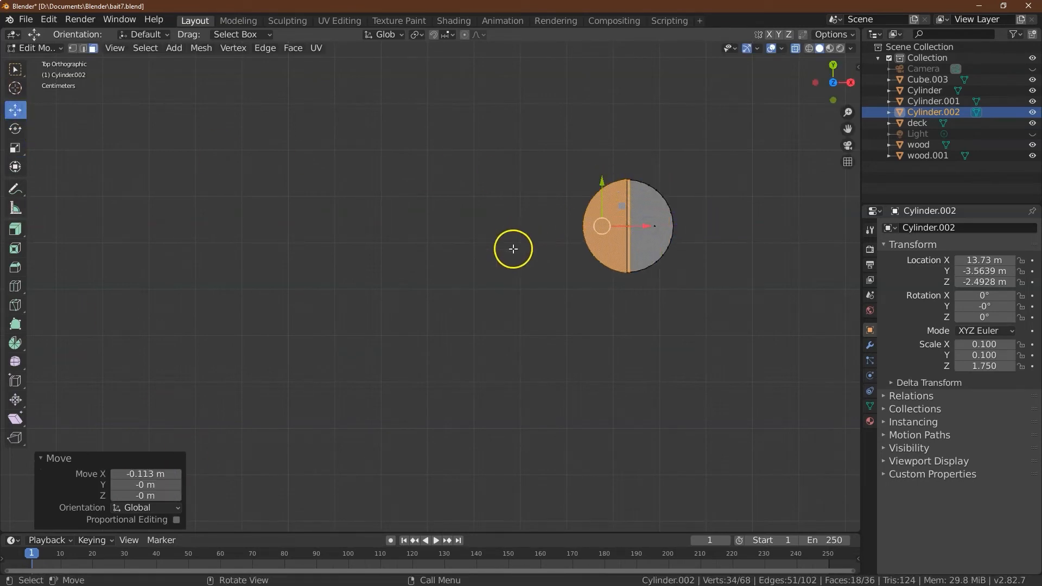
drag(604, 181, 586, 96)
drag(845, 116, 803, 43)
drag(847, 128, 584, 279)
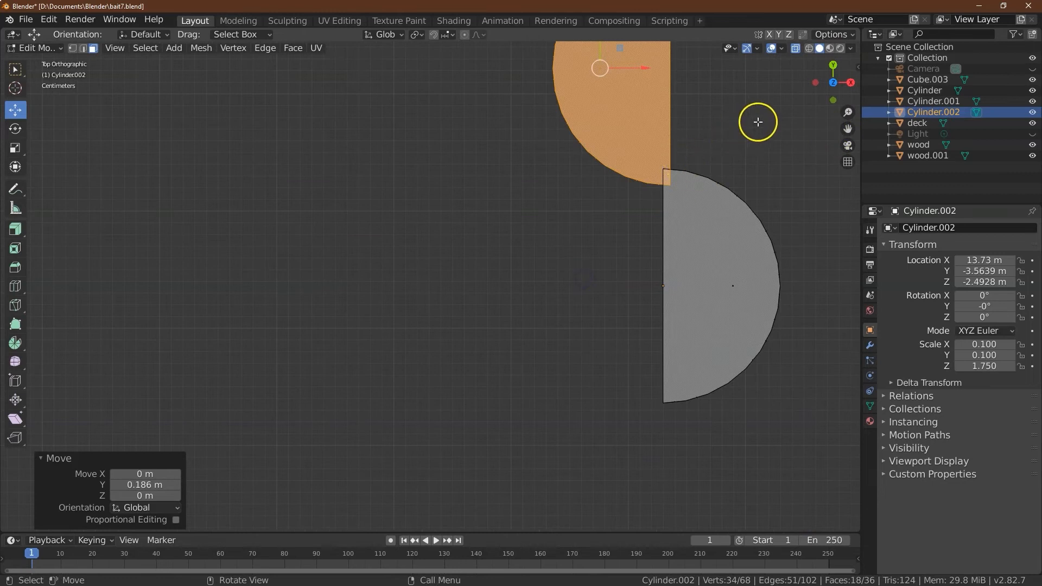
drag(847, 128, 810, 249)
drag(558, 141, 558, 127)
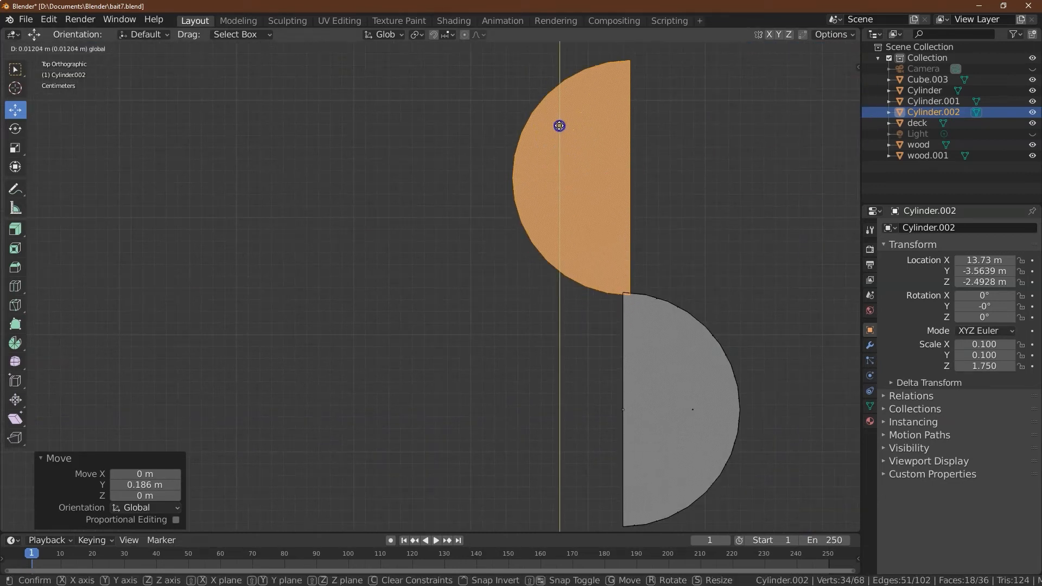
drag(604, 179, 597, 182)
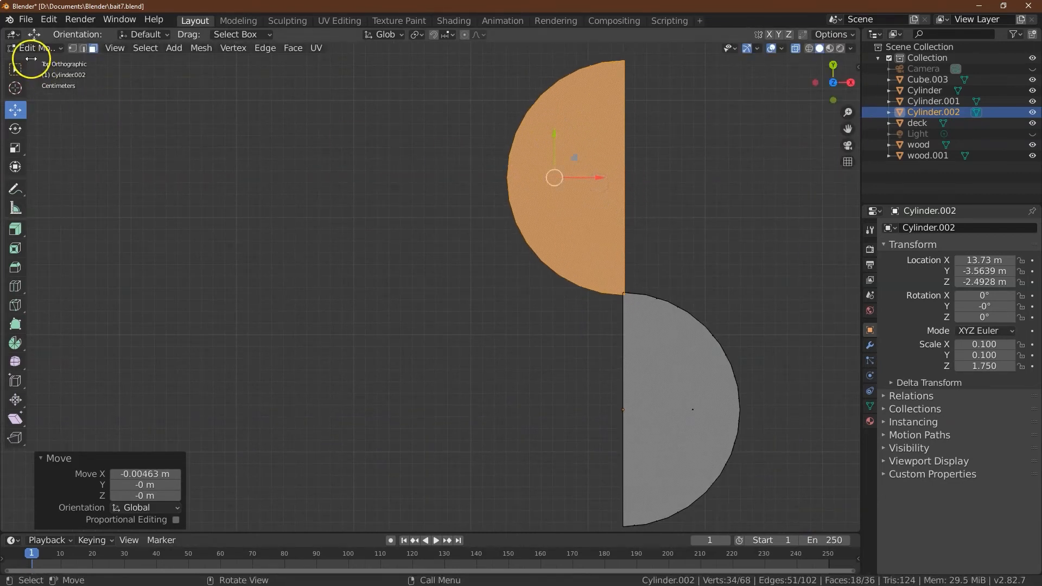
Step: Switch to vertex selection and nudge the rotated half until its corner vertex coincides with the other half's corner
click(72, 49)
drag(557, 133, 556, 129)
mouse_move(830, 88)
mouse_down()
mouse_move(798, 65)
mouse_move(862, 56)
mouse_move(813, 77)
mouse_up()
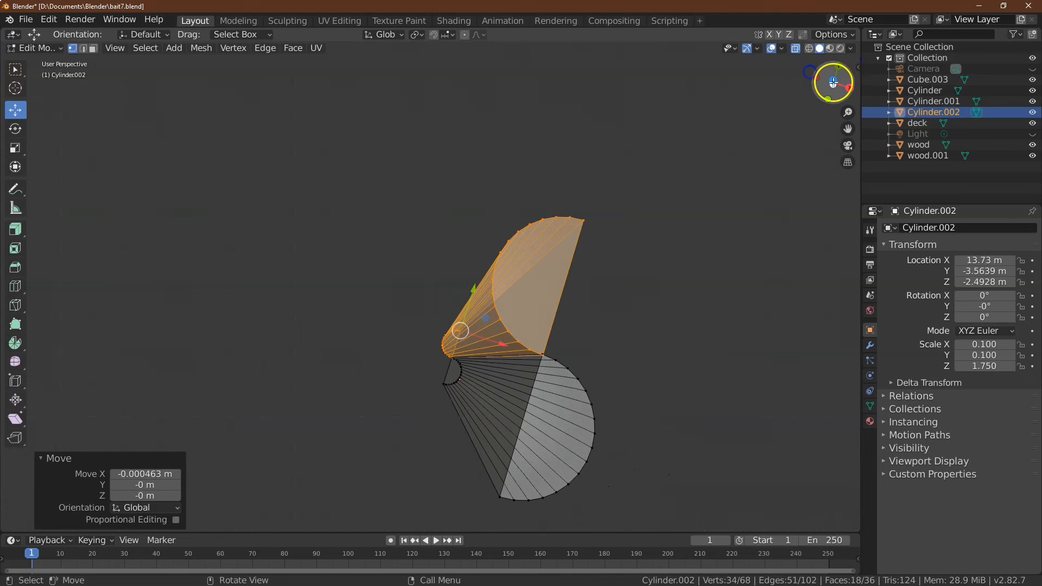
click(827, 80)
drag(839, 119, 824, 176)
drag(616, 112, 620, 108)
drag(658, 142, 644, 141)
Step: Select the two coincident corner vertices at the upper end of the seam between the halves and merge them at center
click(12, 71)
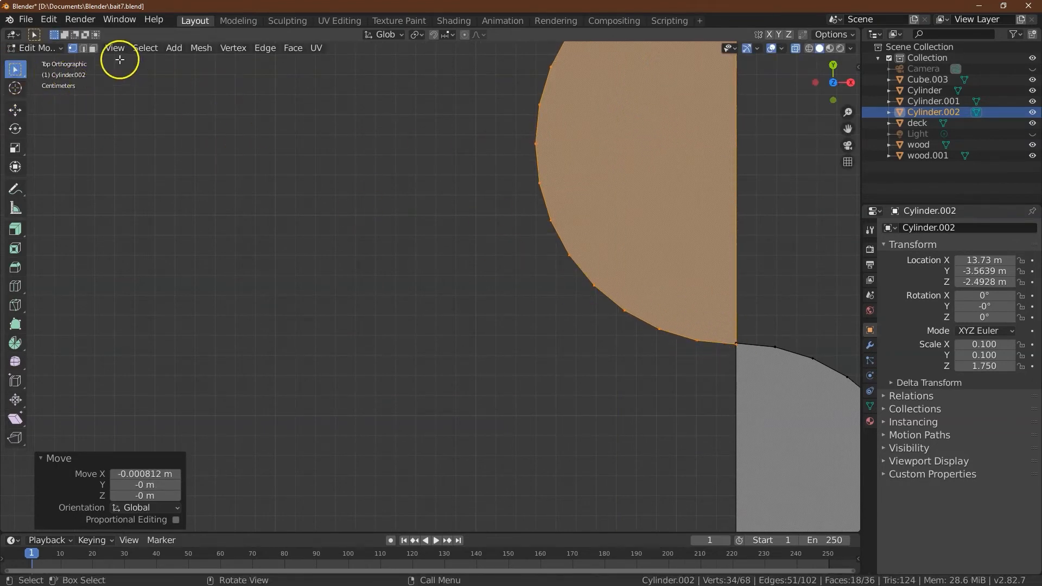
drag(731, 319, 743, 377)
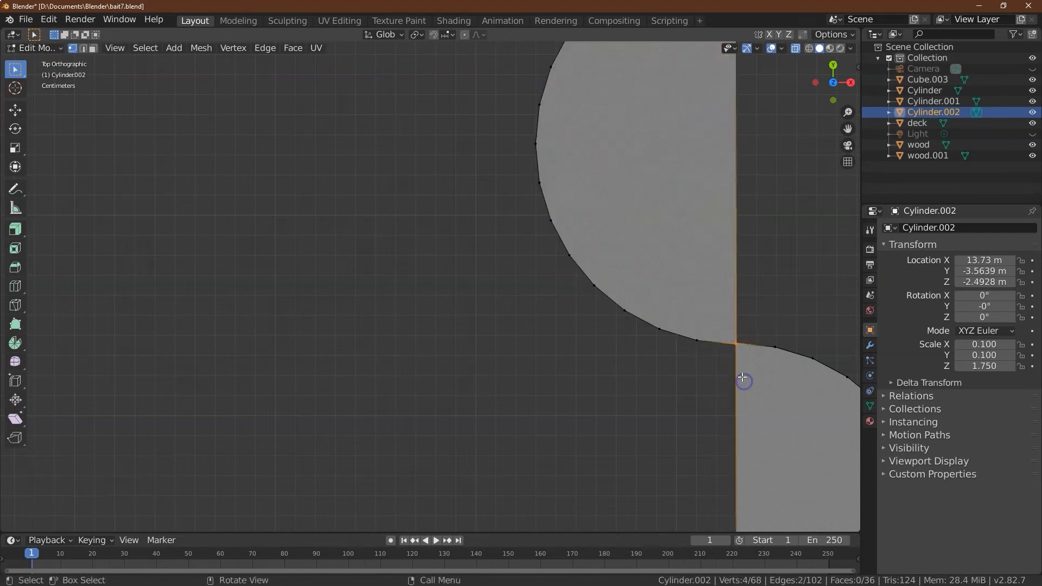
click(796, 49)
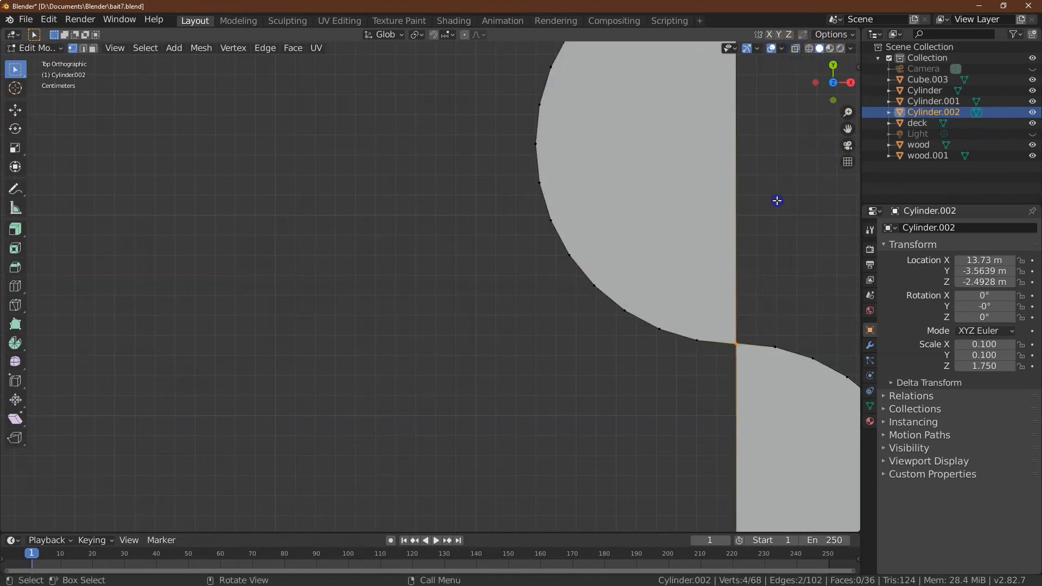
drag(850, 88, 863, 126)
drag(17, 461, 856, 315)
drag(595, 330, 599, 345)
click(234, 48)
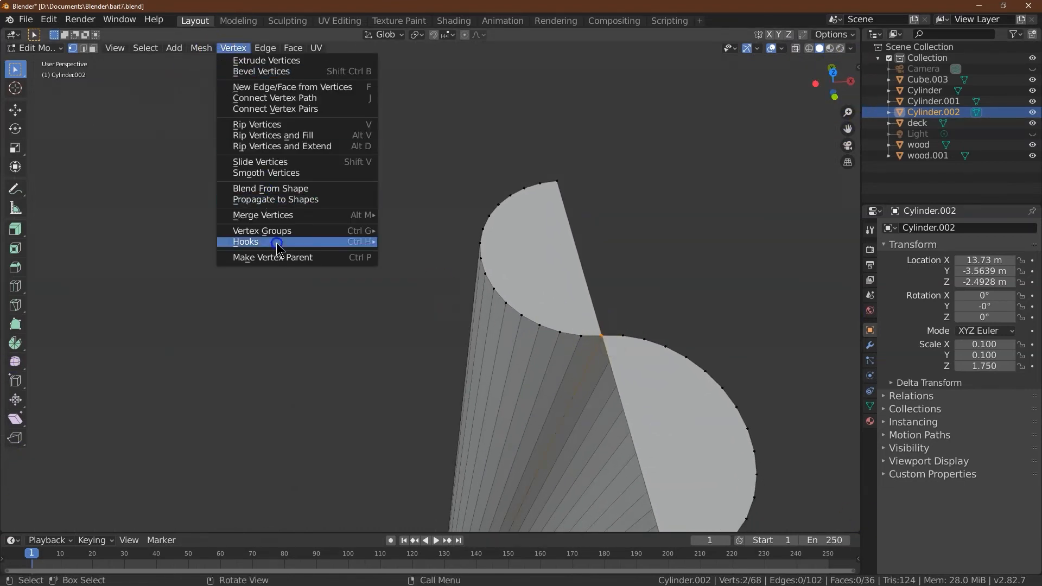
mouse_move(279, 215)
click(410, 213)
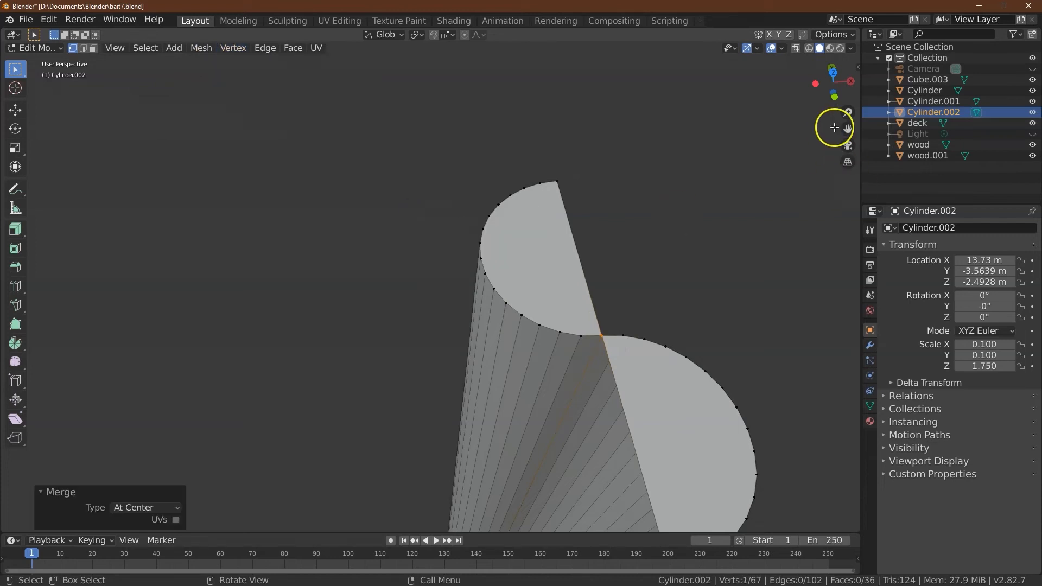
Step: Select the two coincident seam vertices at the lower end of the strip and merge them at center
drag(835, 101, 857, 29)
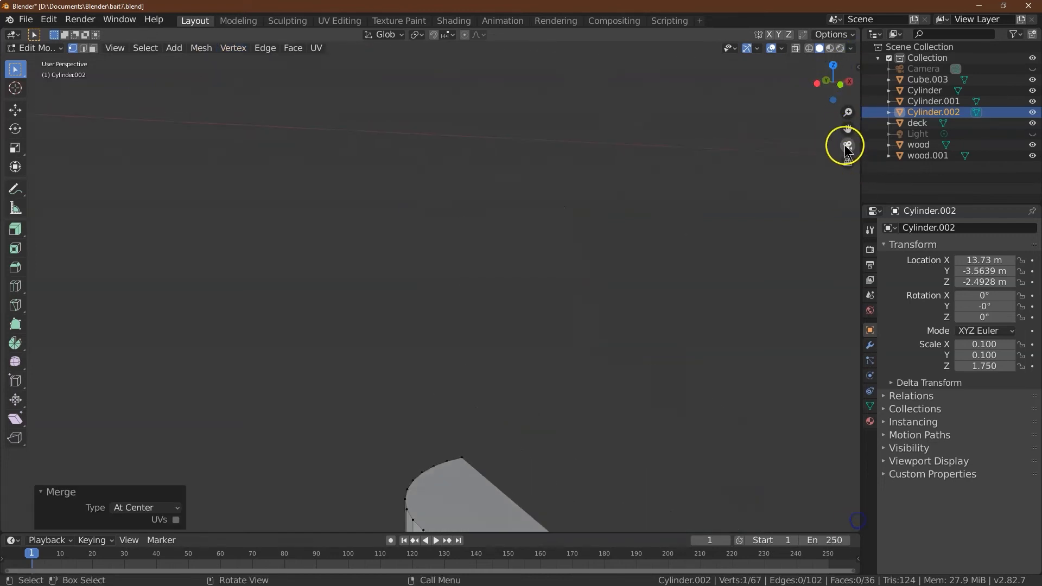
drag(847, 130, 305, 168)
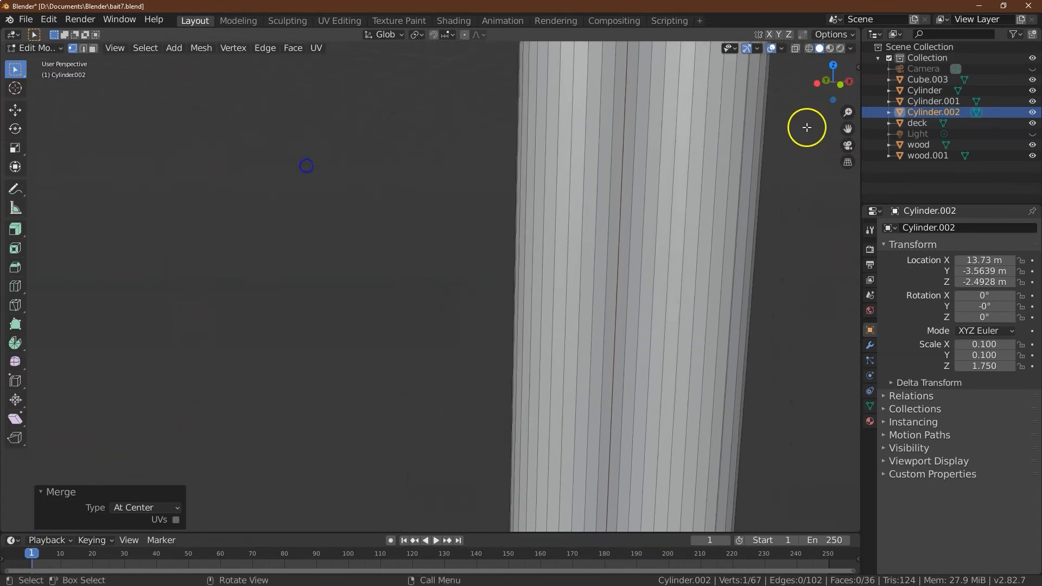
drag(848, 112, 848, 140)
drag(846, 128, 148, 358)
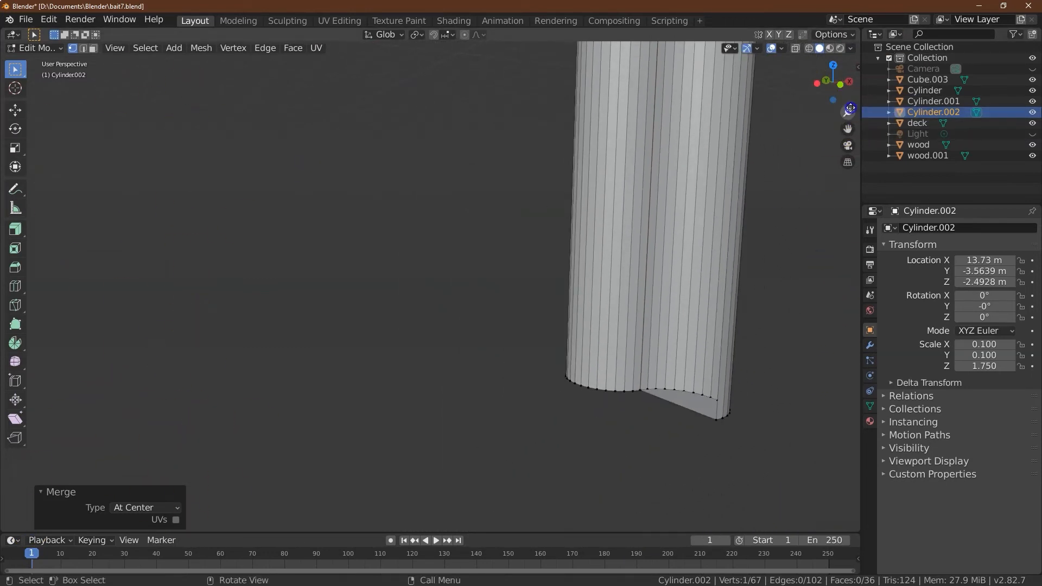
drag(850, 109, 850, 76)
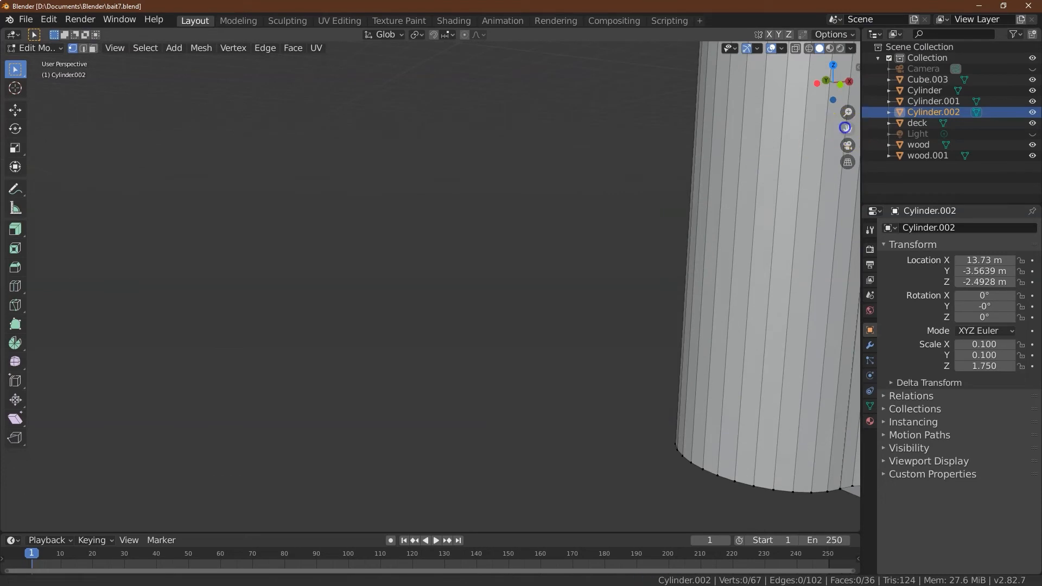
drag(848, 112, 851, 157)
drag(848, 129, 564, 61)
alt+click(701, 419)
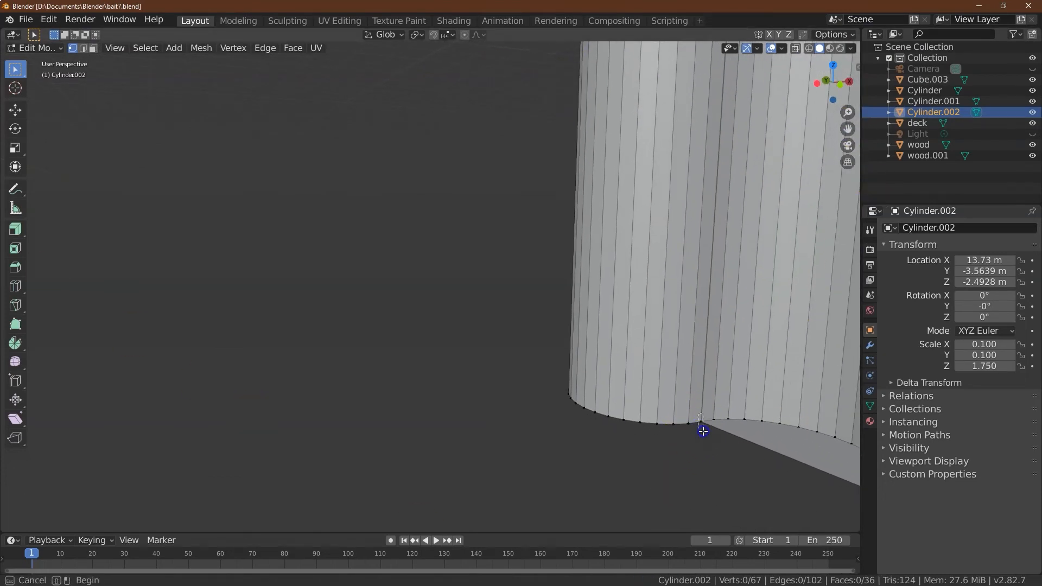
click(246, 53)
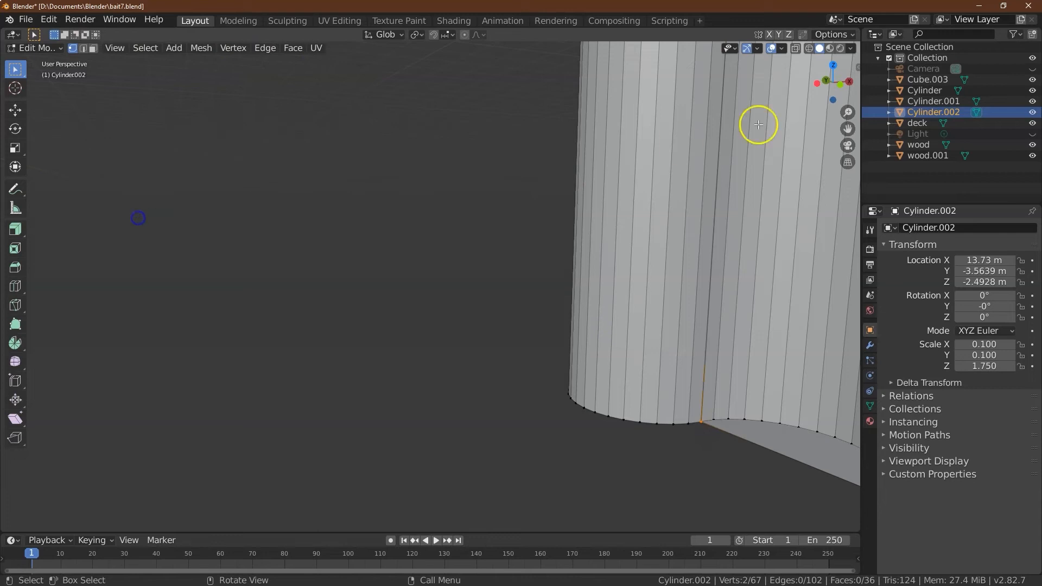
drag(845, 81, 574, 217)
click(233, 48)
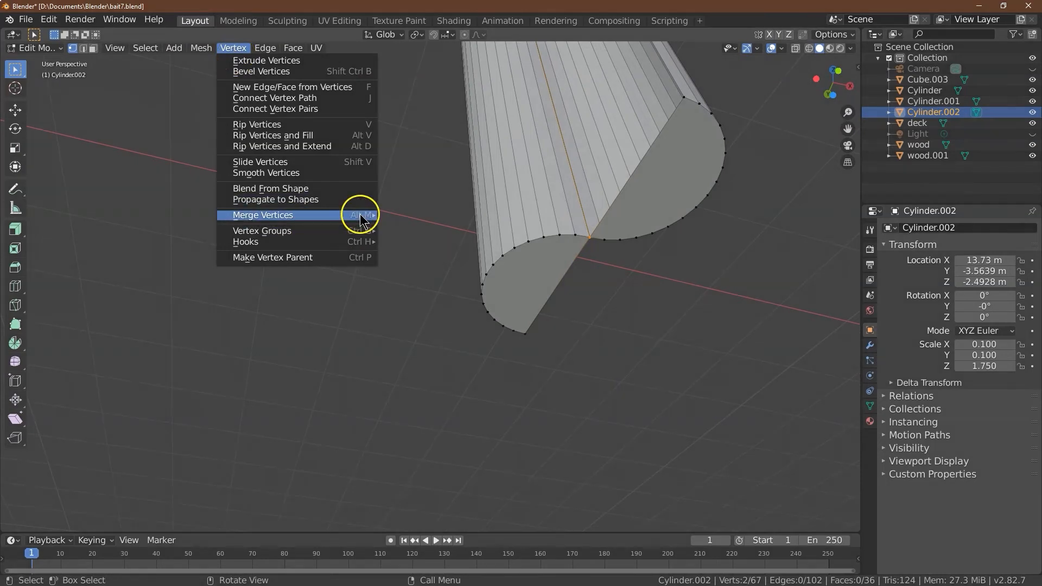
mouse_move(361, 215)
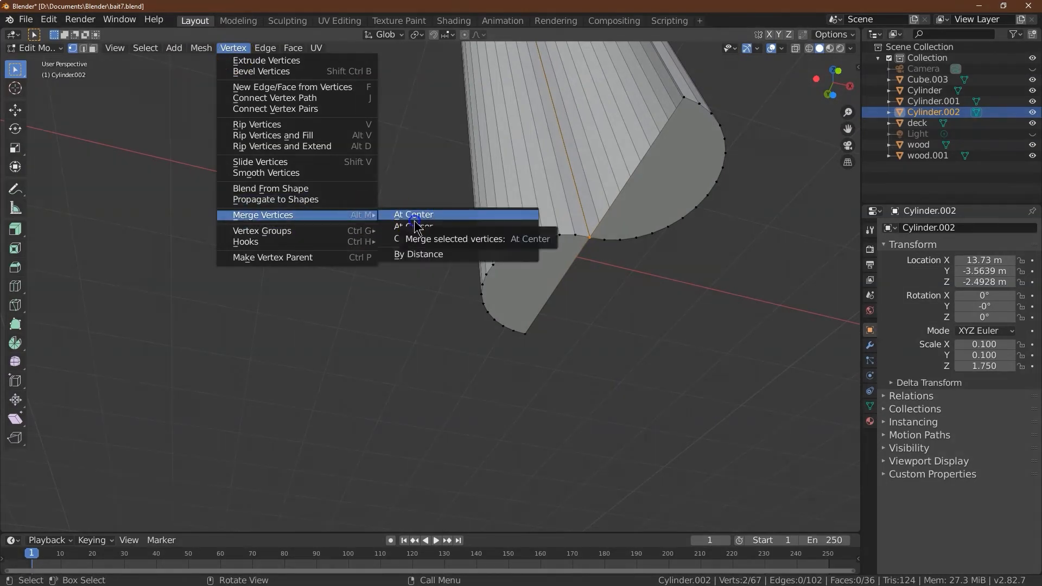
click(413, 215)
Step: Return to Object Mode and show the strip together with the building in top view
drag(834, 79, 747, 86)
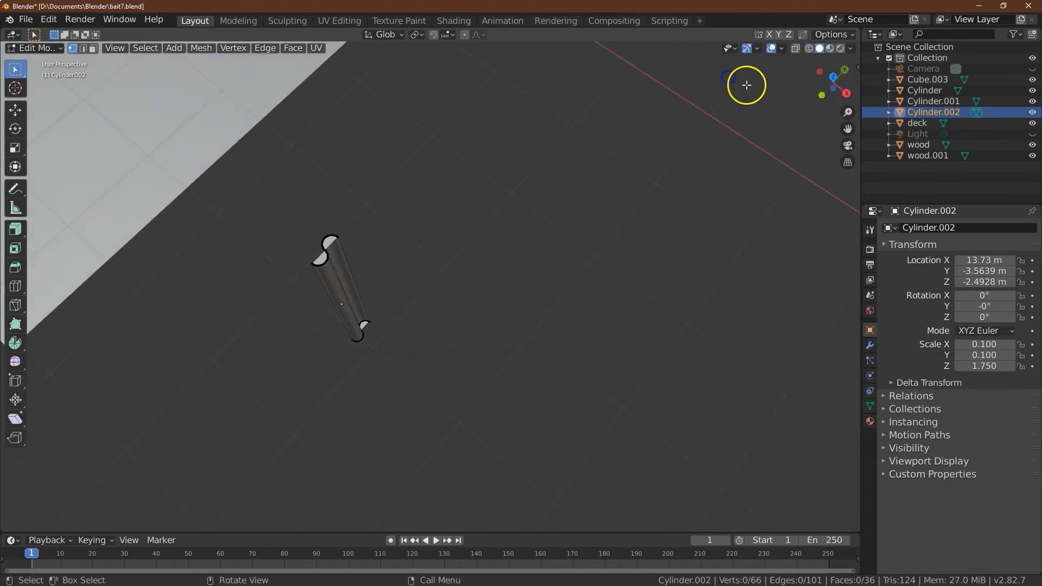
click(36, 49)
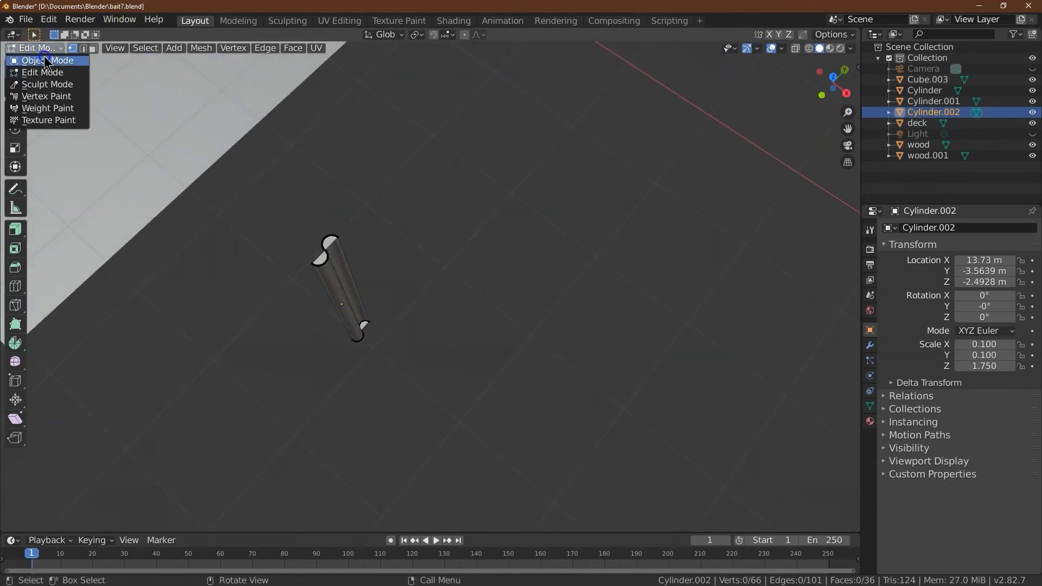
click(47, 61)
click(833, 76)
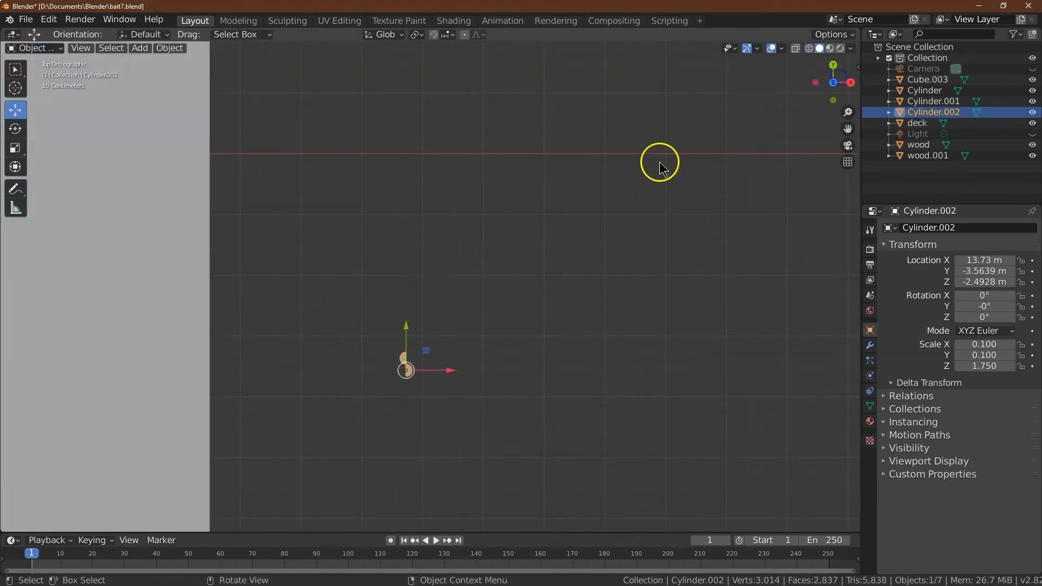
drag(858, 118, 859, 206)
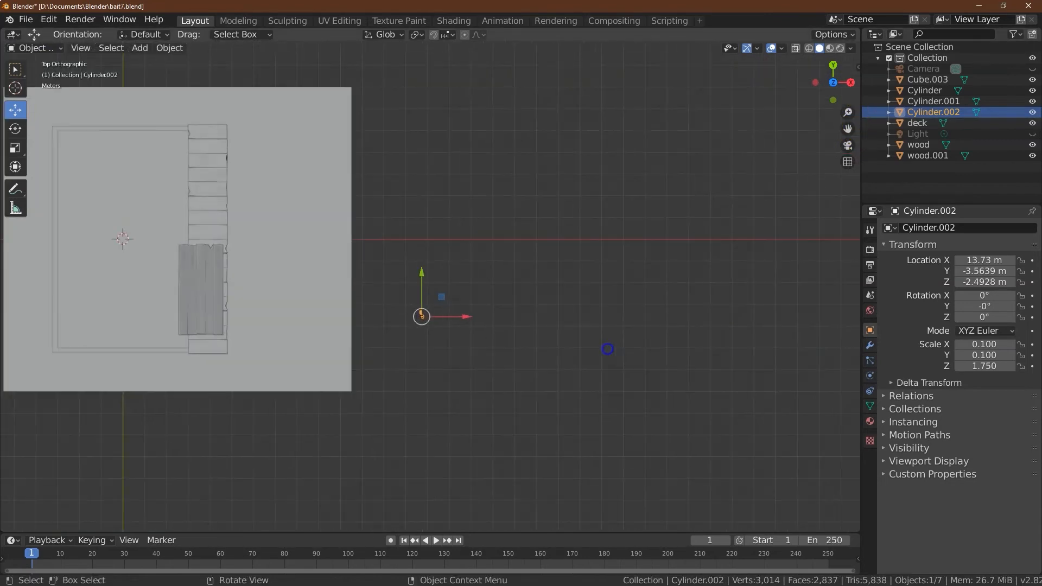
Step: Hide every object except the S-profile strip: Cube.003, Cylinder, Cylinder.001, deck, wood and wood.001
click(145, 207)
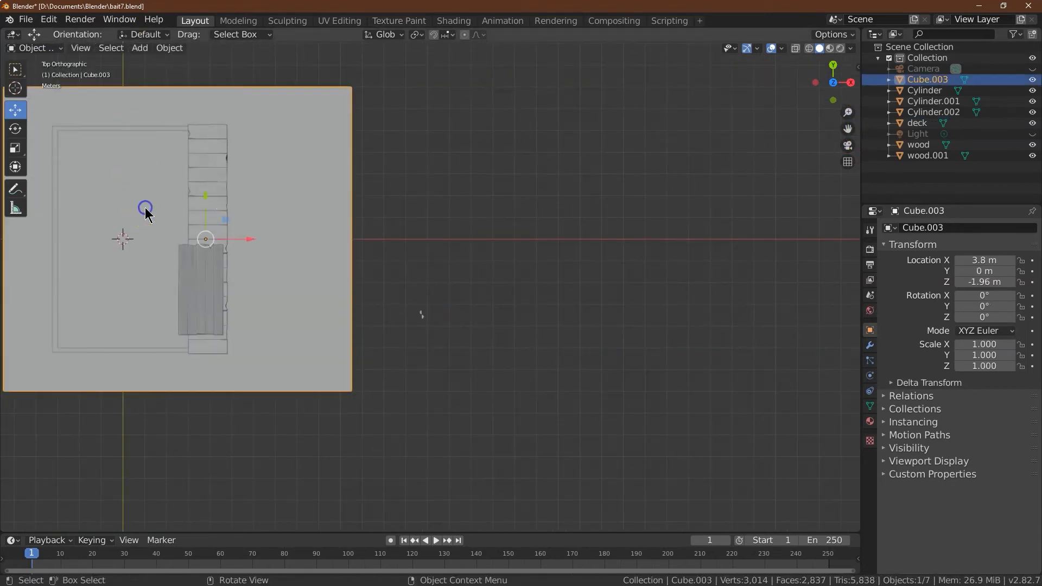
click(1032, 82)
click(1032, 81)
click(1032, 81)
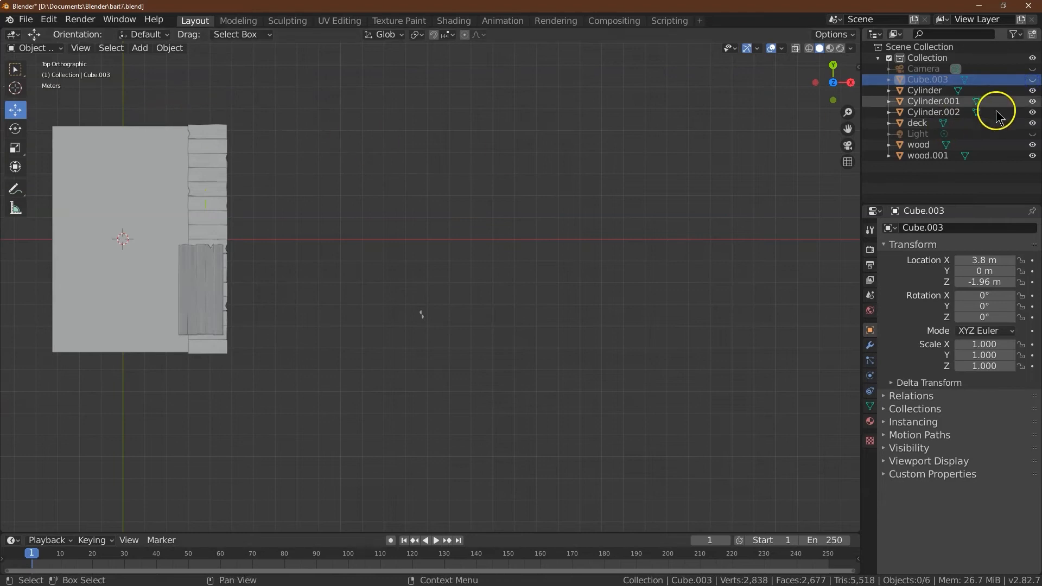
click(1032, 112)
click(1033, 123)
click(1033, 156)
click(1032, 145)
click(1032, 113)
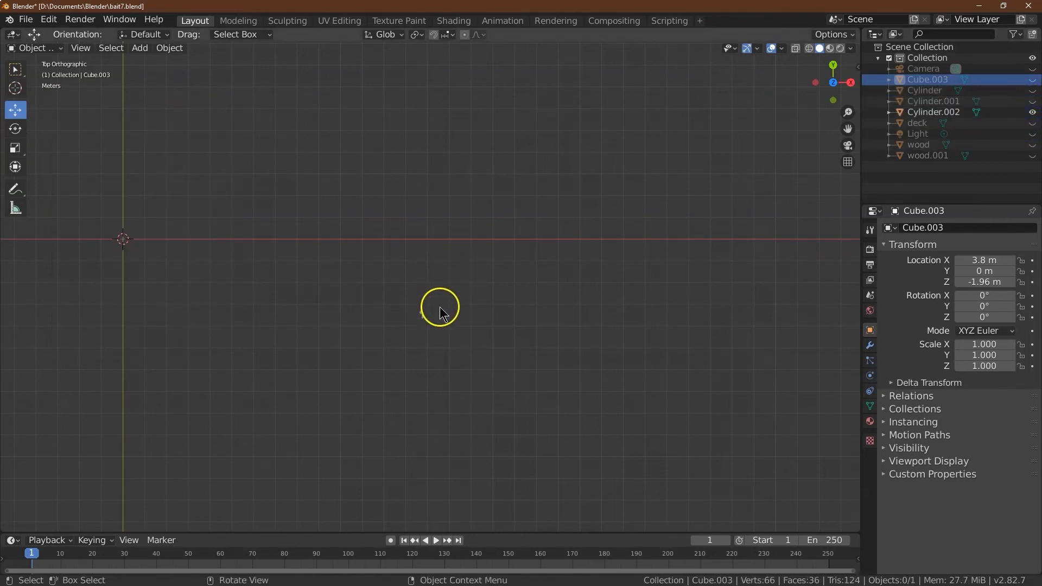
Step: Move the S-profile strip along X and Y close to the world origin, to about X -0.54 m and Y 0.38 m
click(422, 320)
drag(465, 318, 285, 283)
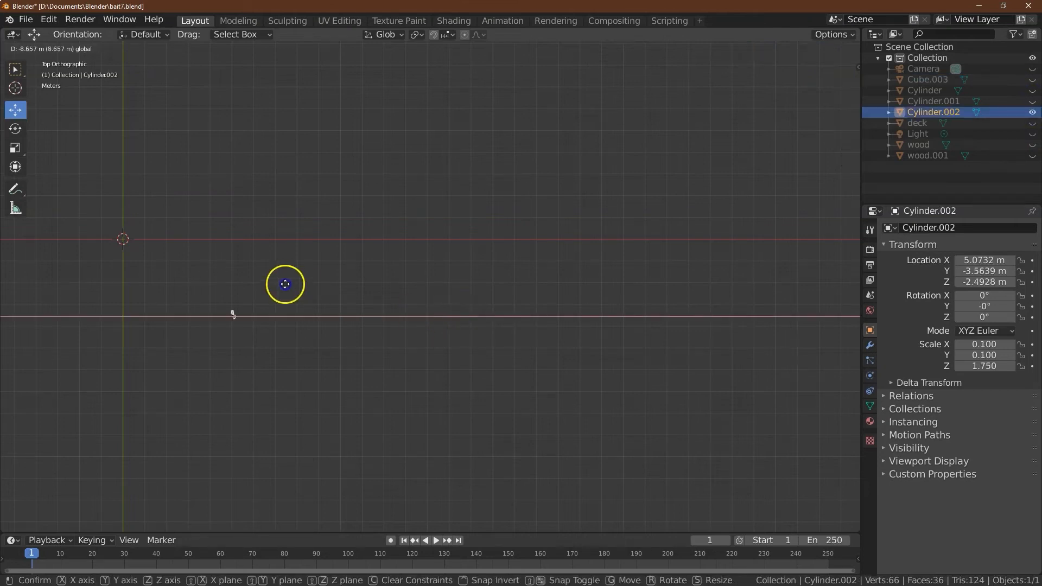
drag(109, 314, 93, 251)
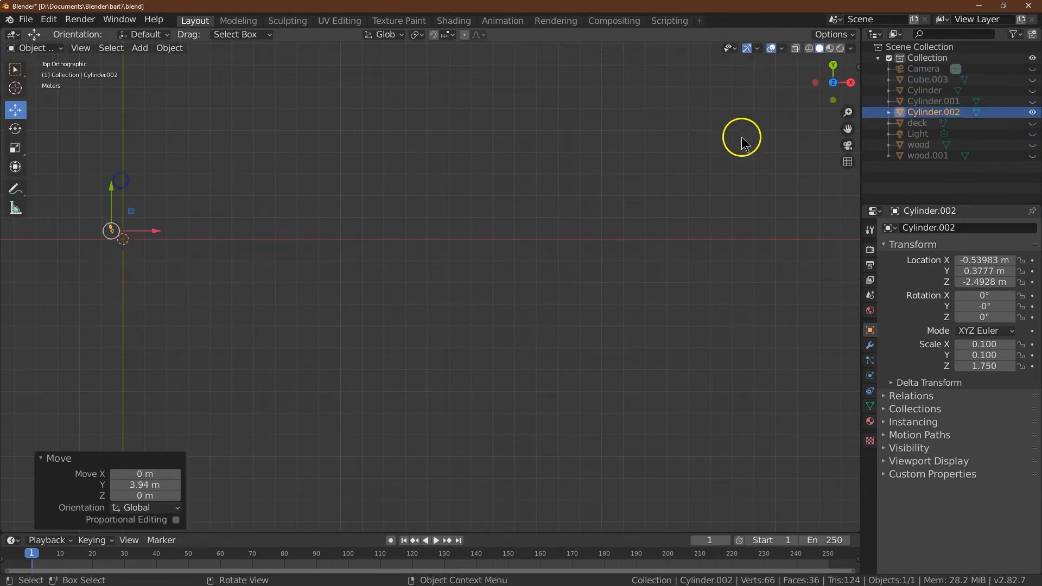
Step: Move the strip along X and Y until its lower corner lies just above the 3D cursor, at about Y 0.103 m
drag(846, 125, 695, 205)
click(850, 121)
scroll(849, 123, down, 1)
scroll(850, 133, up, 4)
drag(851, 132, 617, 272)
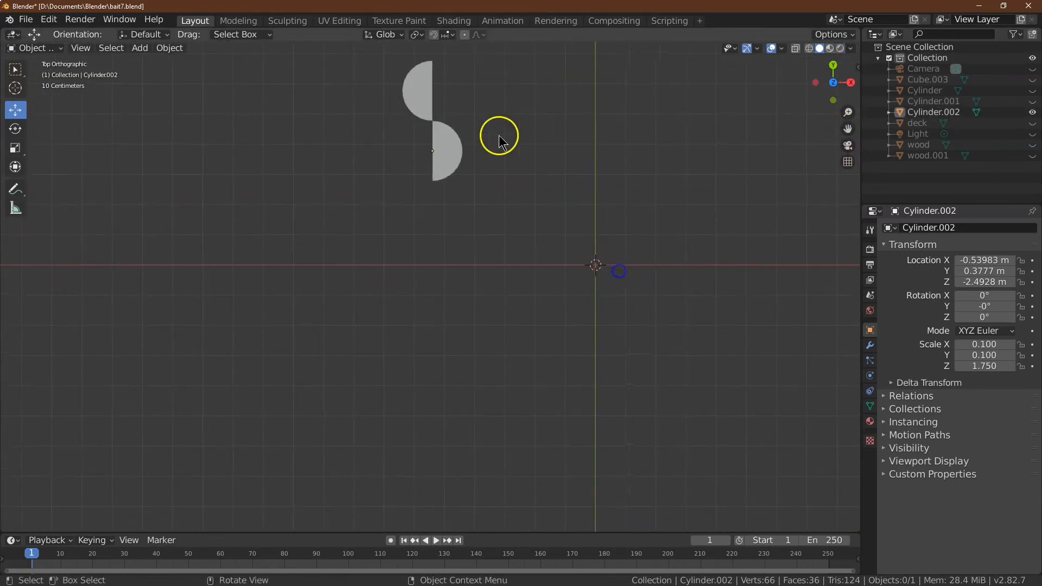
click(452, 138)
drag(465, 156, 630, 176)
drag(593, 112, 577, 196)
drag(848, 113, 850, 19)
drag(848, 129, 544, 187)
drag(848, 113, 676, 166)
drag(847, 113, 846, 70)
drag(848, 129, 649, 252)
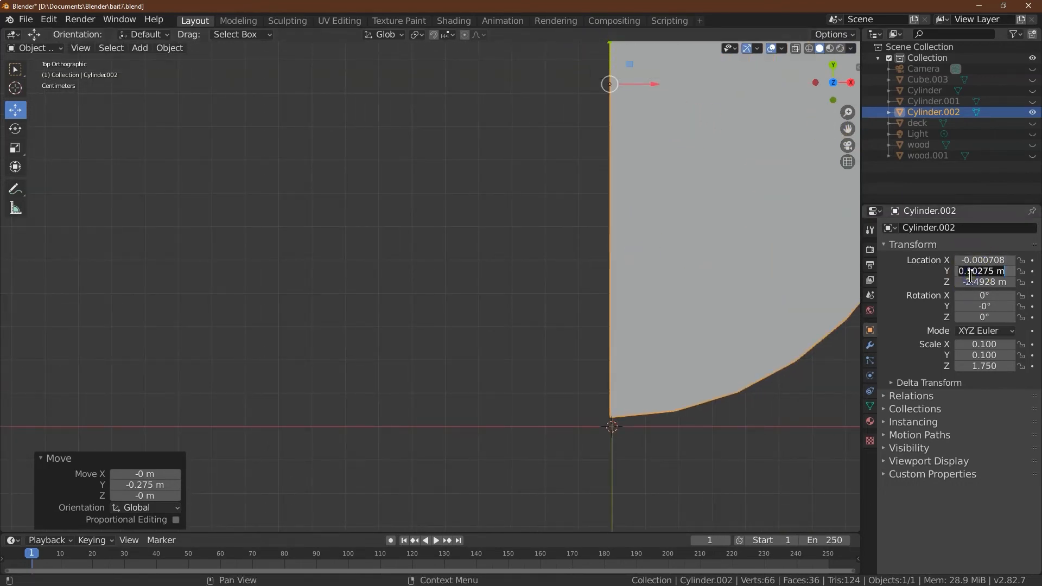
Step: Fine-tune the strip's X and Y location so its lower corner sits on the 3D cursor, at about Y 0.1 m
text(0)
key(Return)
drag(610, 380, 620, 51)
drag(646, 93, 651, 91)
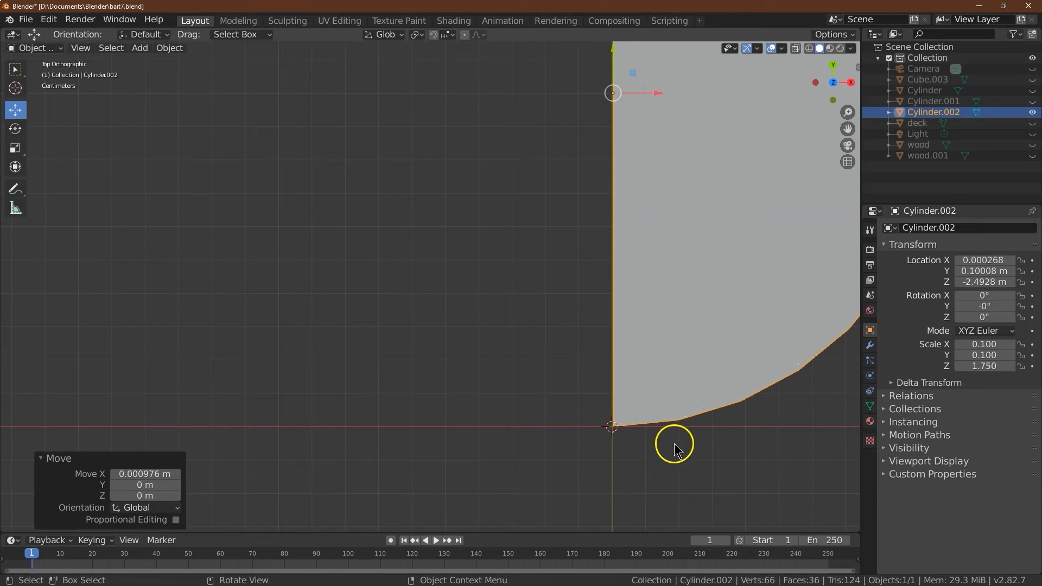
Step: Set the strip's origin to the 3D cursor and rename the object plastic
click(169, 48)
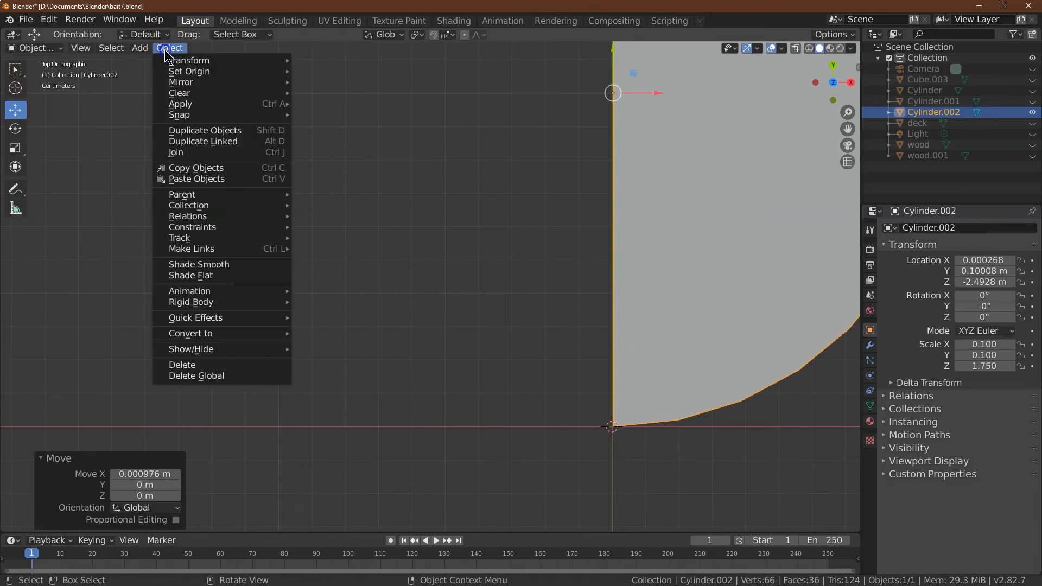
mouse_move(234, 71)
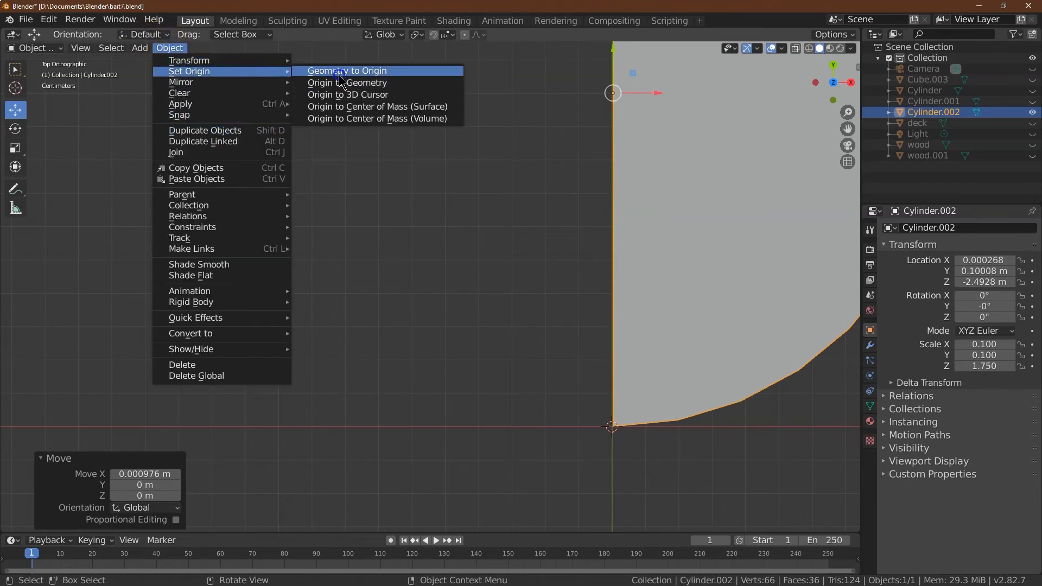
click(345, 94)
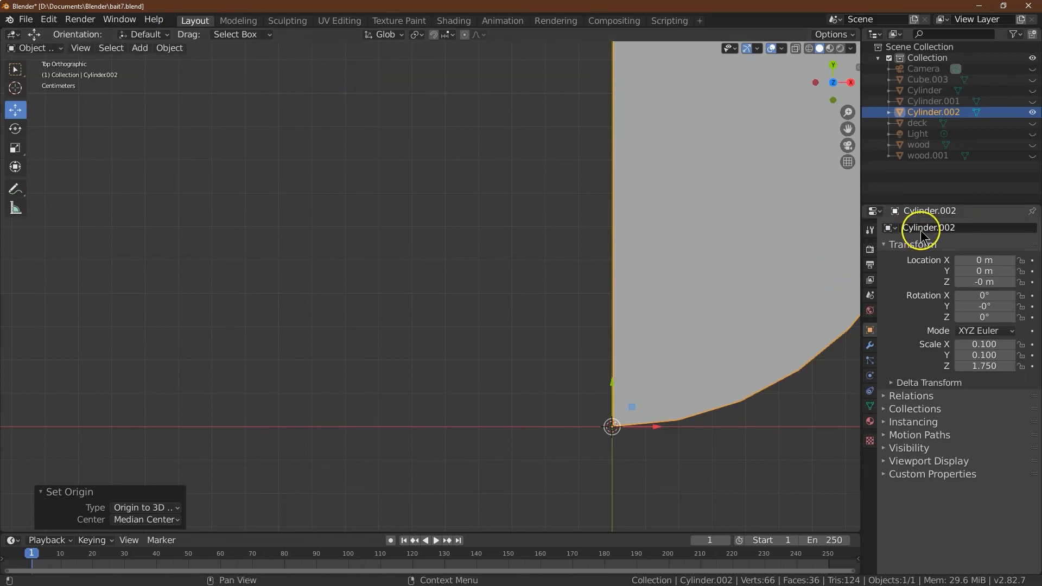
click(950, 228)
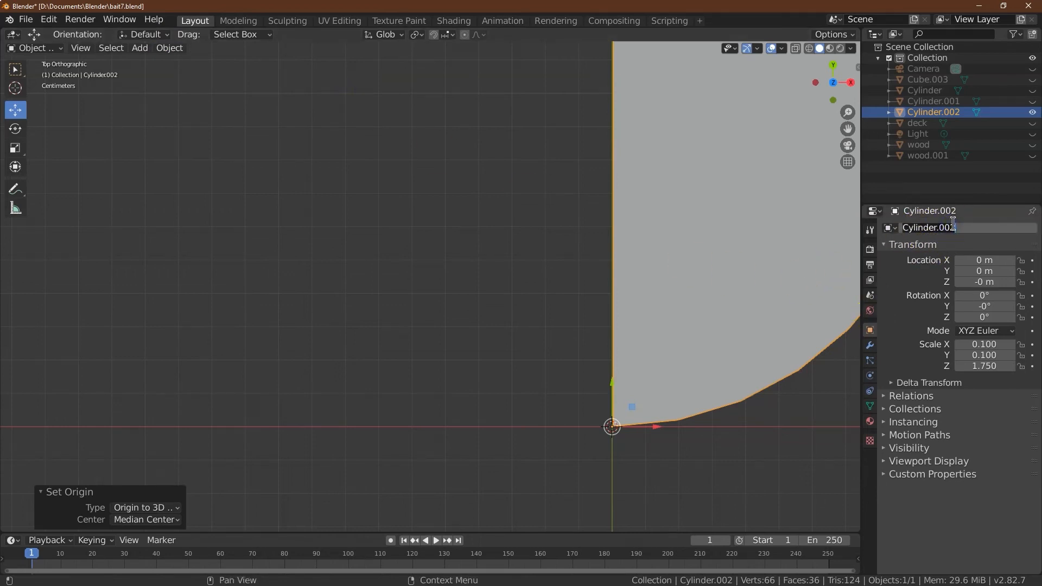
text(plastic)
key(Return)
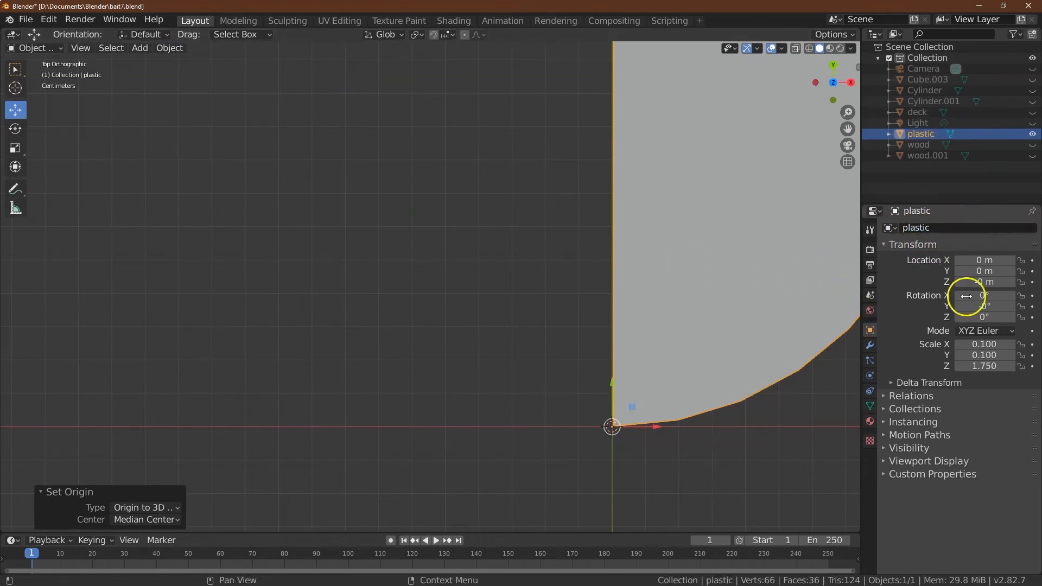
Step: Add an Array modifier to the plastic strip with a relative offset of 0 in X and 1 in Y
click(870, 344)
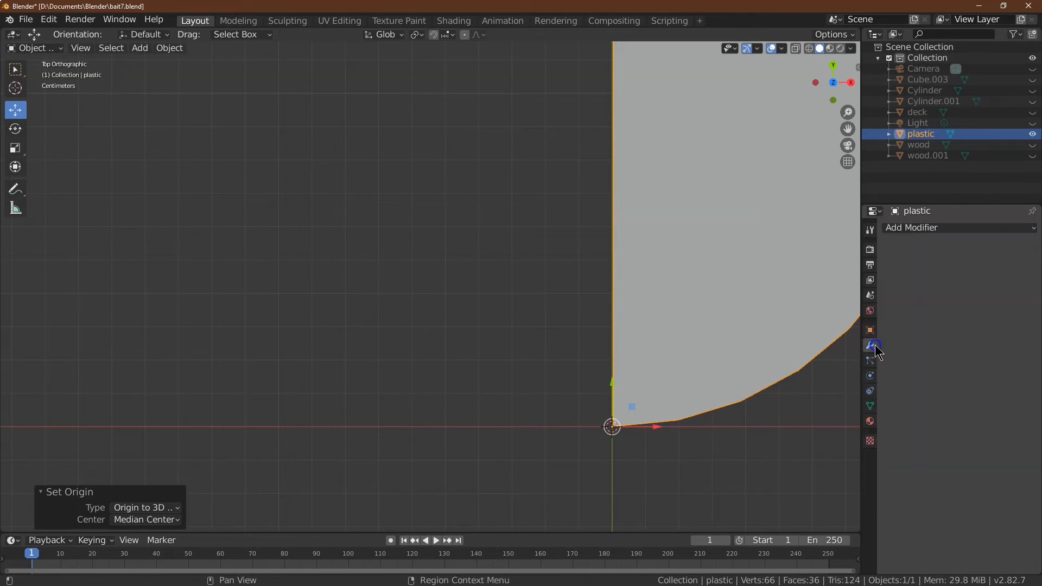
click(938, 230)
click(733, 251)
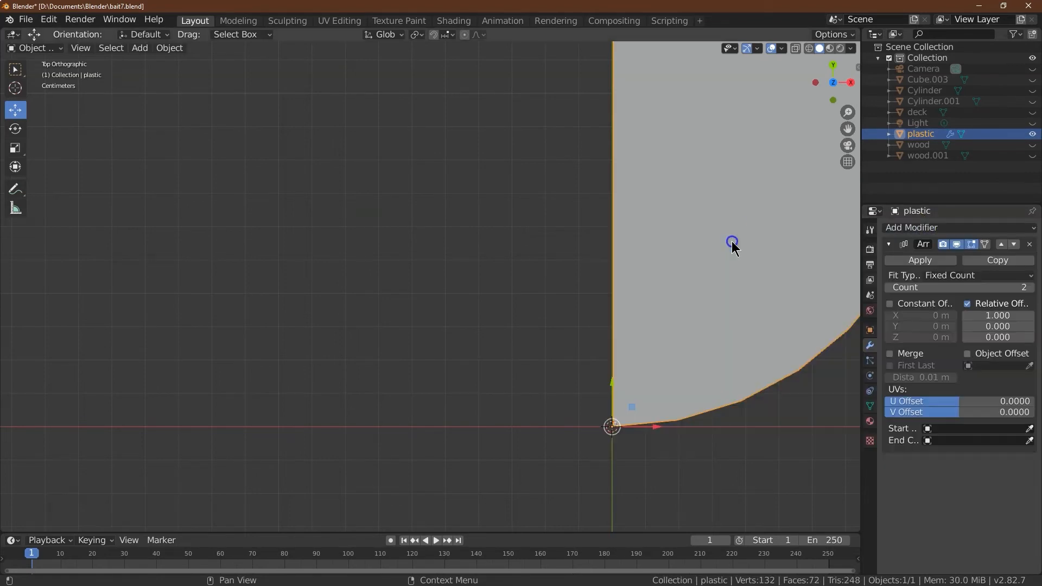
scroll(842, 302, down, 7)
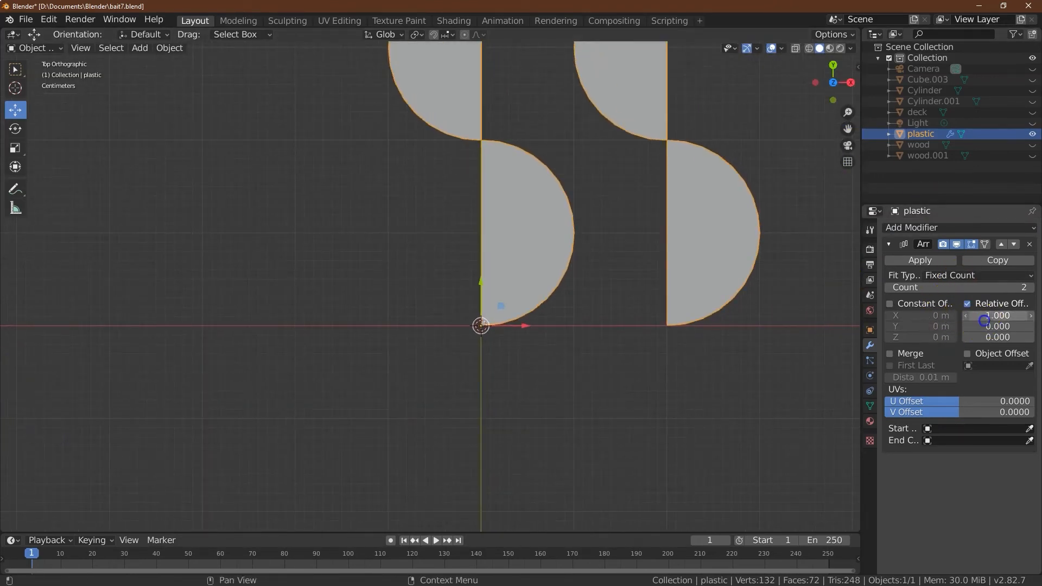
key(Return)
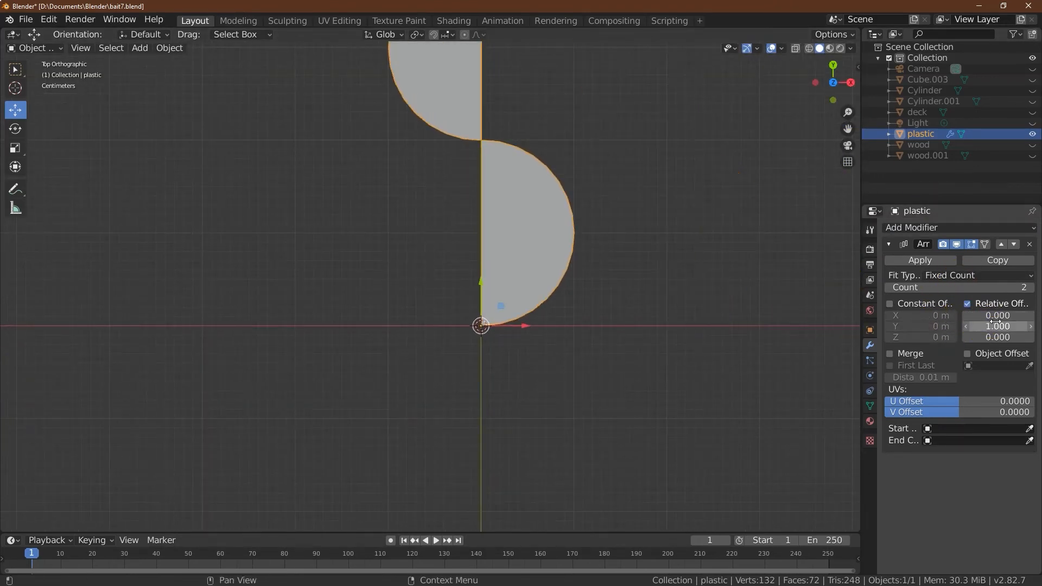
drag(848, 107, 156, 480)
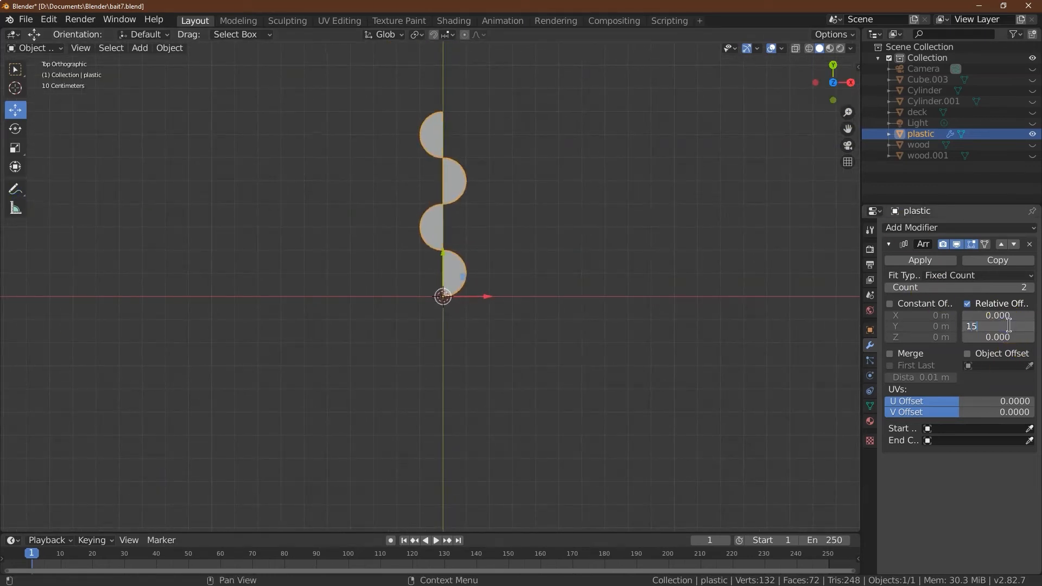
Step: Set the Array modifier's relative Y offset to 1 and its count to 10
key(Return)
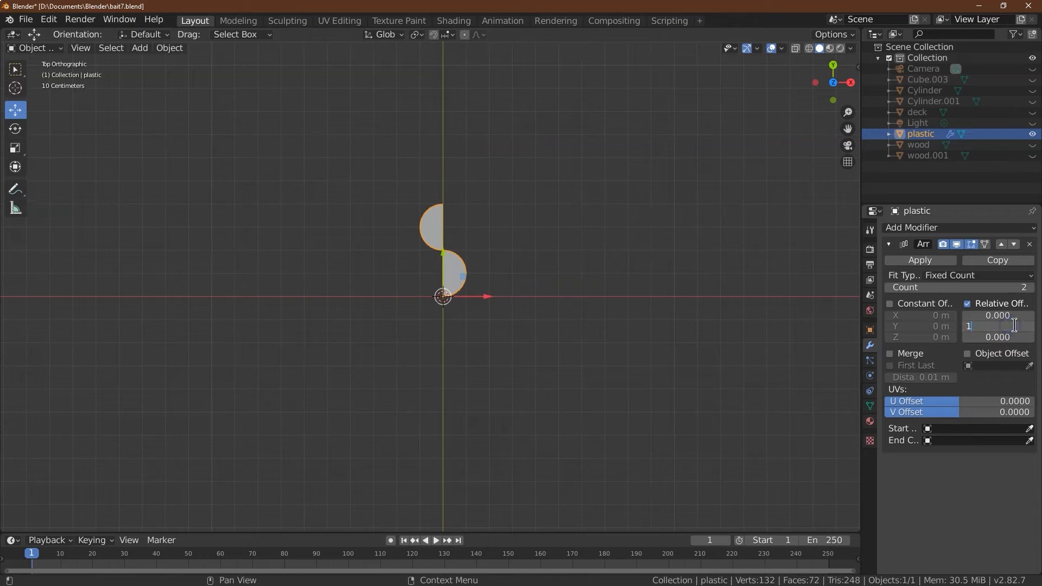
key(Return)
drag(1019, 287, 1024, 288)
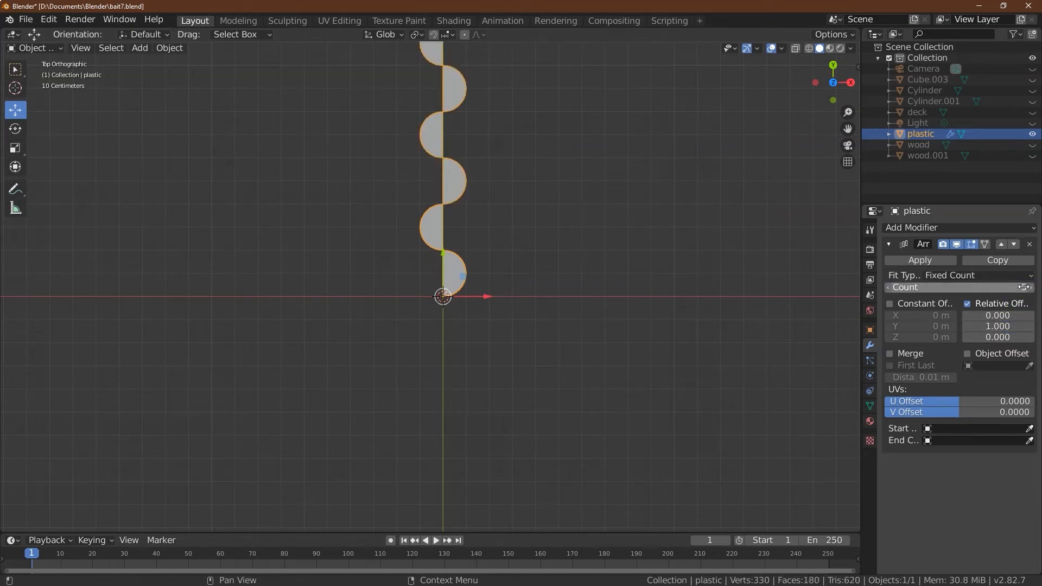
drag(831, 83, 775, 99)
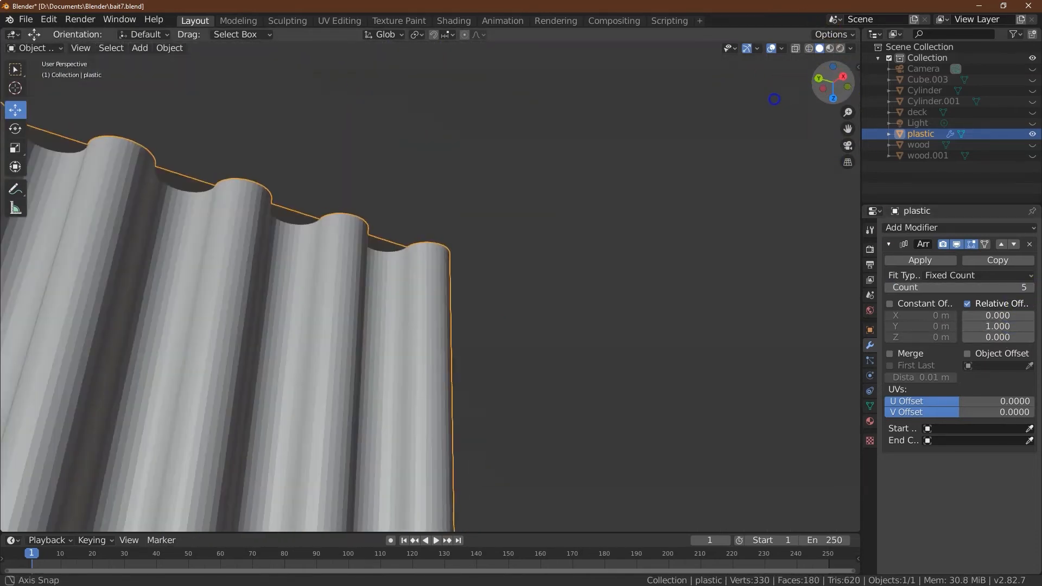
drag(847, 111, 38, 412)
drag(848, 132, 853, 155)
drag(807, 87, 124, 272)
double_click(1022, 289)
text(10)
key(Return)
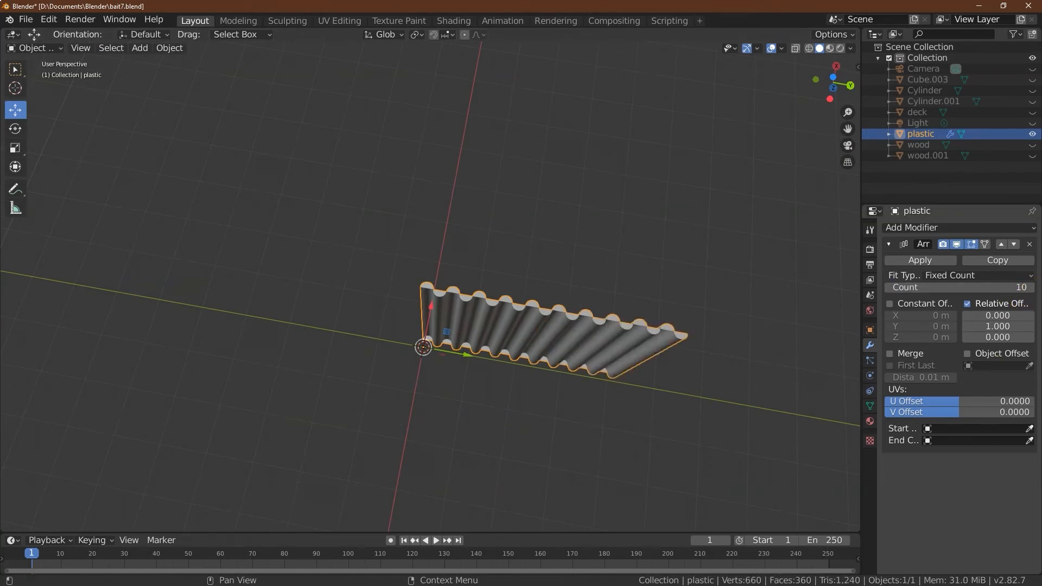
Step: Scale the corrugated sheet along Y to about 0.064
drag(832, 86, 48, 213)
drag(848, 109, 855, 128)
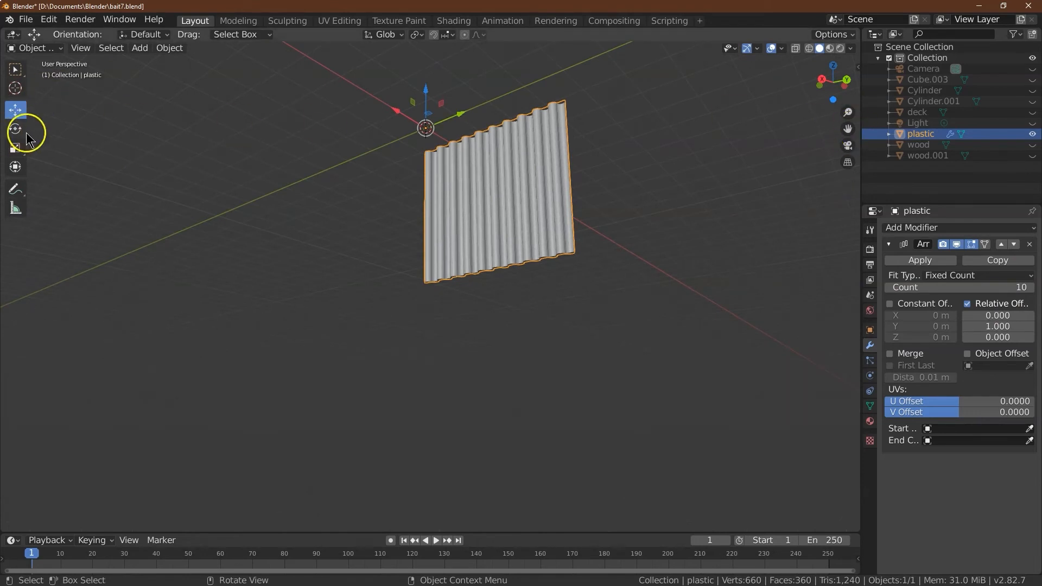
click(17, 149)
click(870, 330)
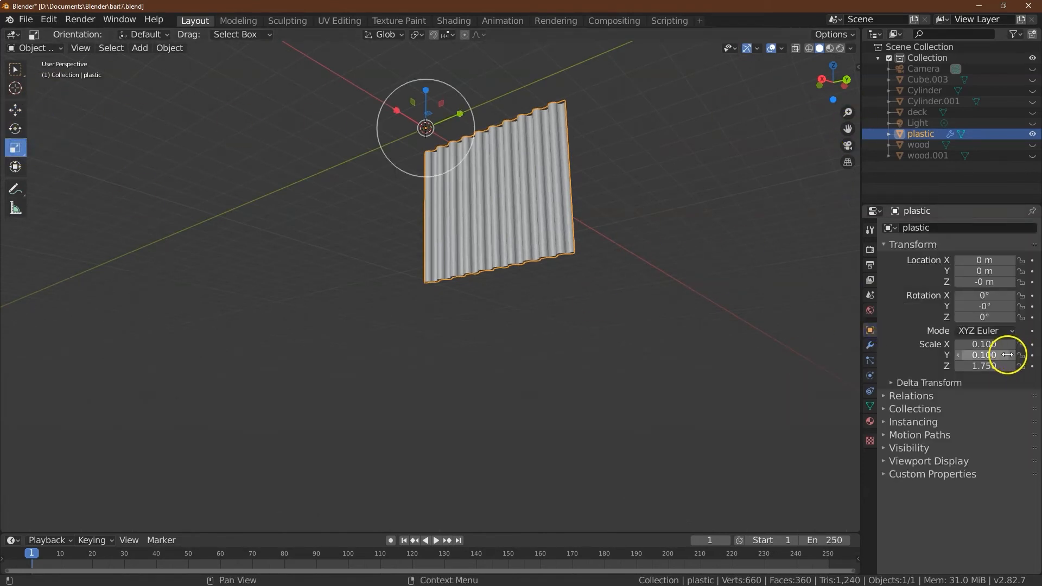
drag(443, 120, 439, 115)
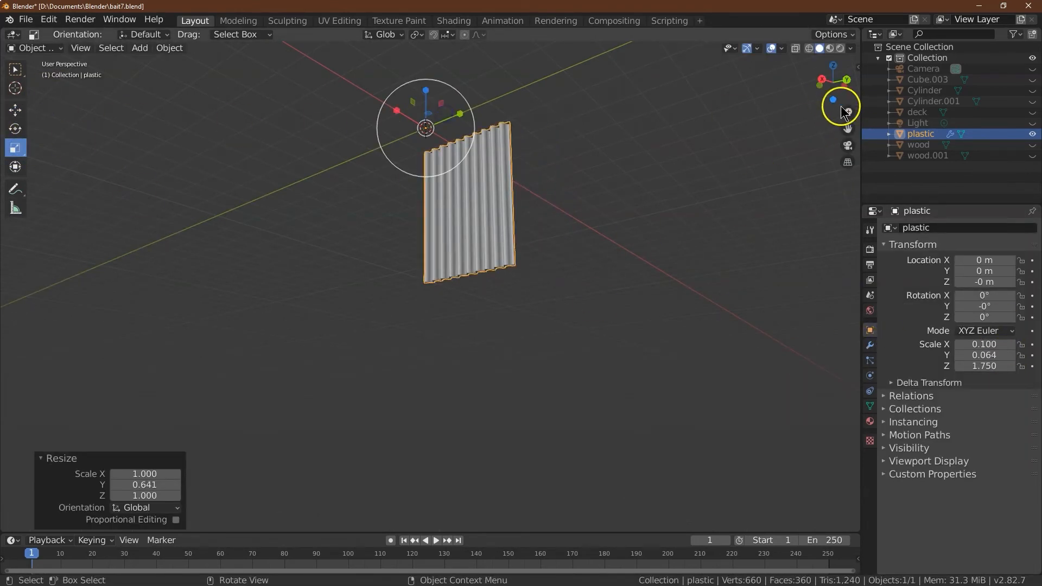
drag(847, 112, 914, 179)
drag(492, 154, 493, 138)
click(44, 18)
click(53, 34)
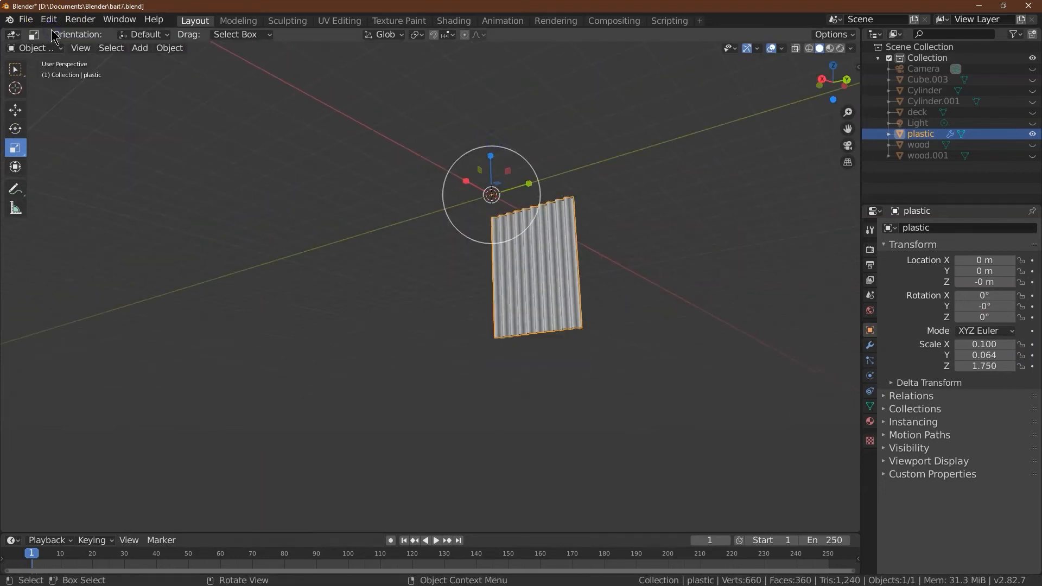
Step: Set the plastic sheet's origin to its geometry
drag(830, 86, 919, 138)
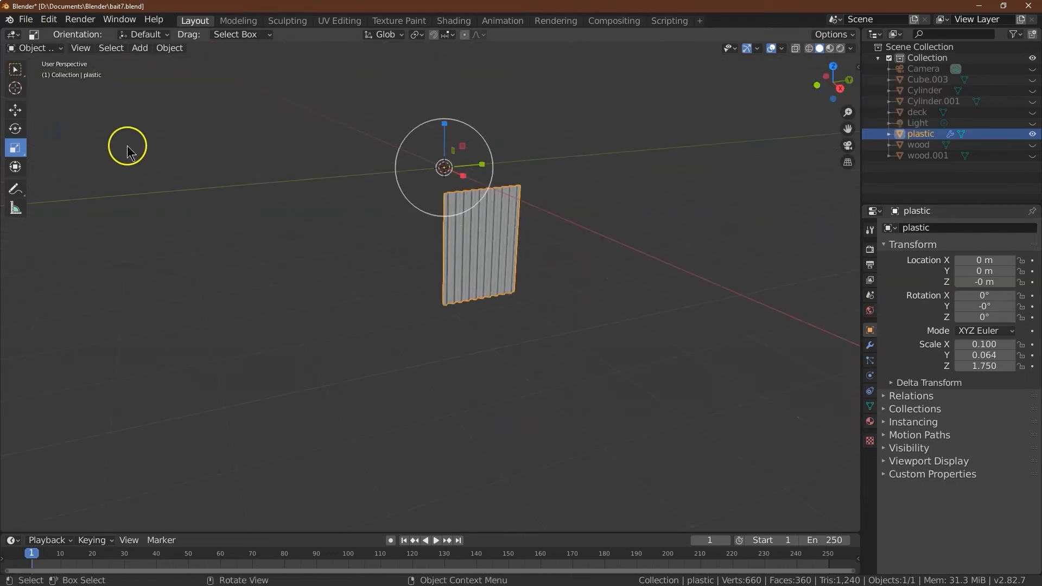
click(19, 73)
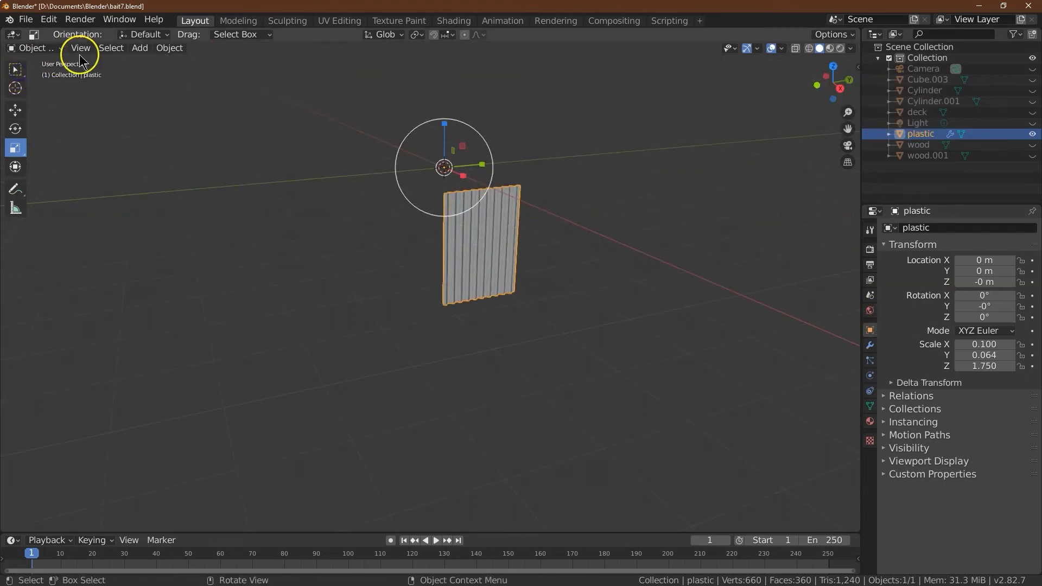
click(170, 50)
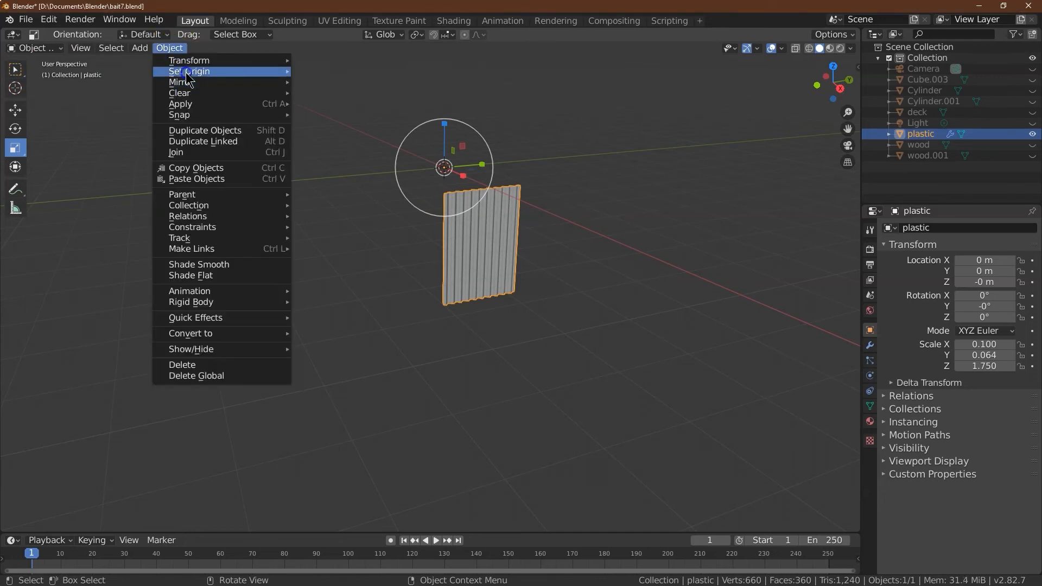
mouse_move(206, 71)
click(347, 82)
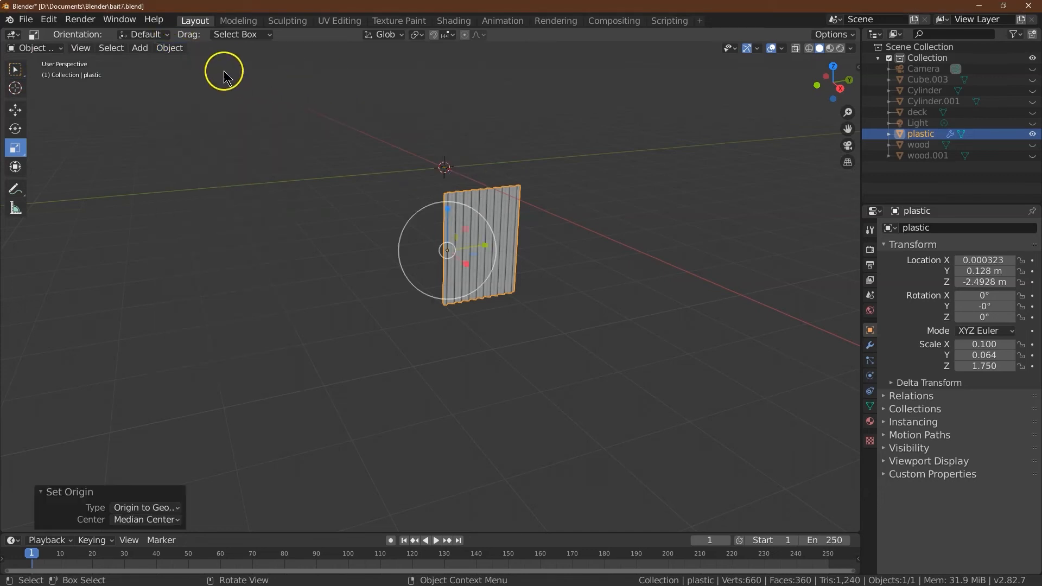
click(166, 51)
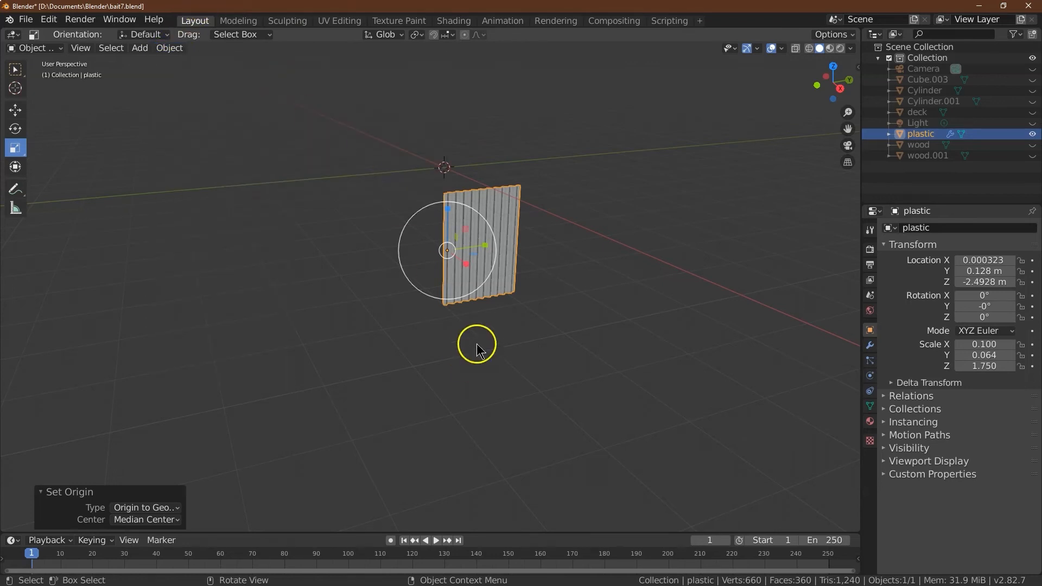
Step: Move the plastic sheet about 12.2 m along X, away from the world center
click(15, 116)
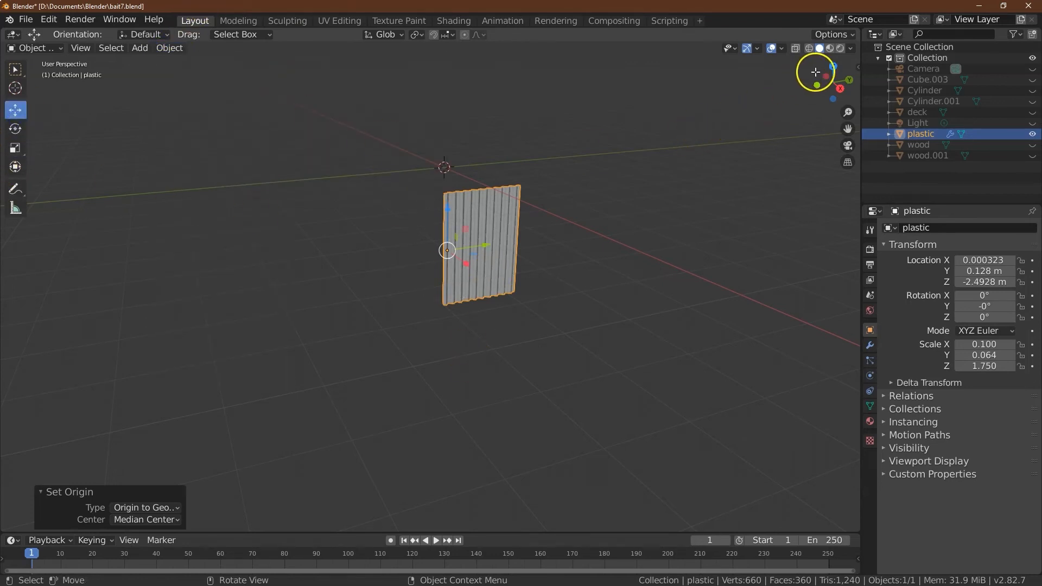
click(833, 66)
drag(424, 243, 858, 243)
drag(848, 110, 784, 331)
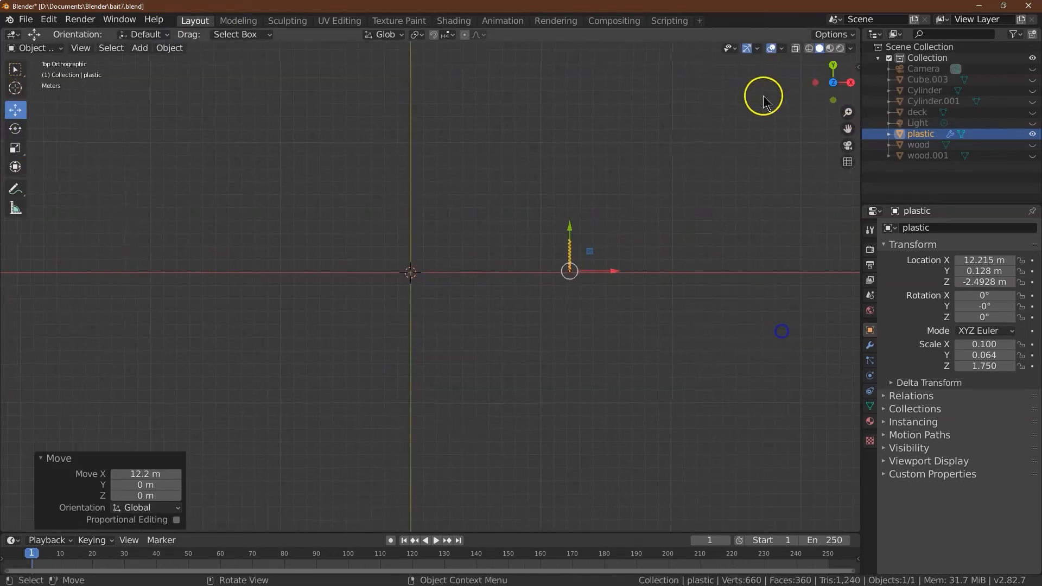
Step: Show the hidden deck, Cylinder.001, Cylinder, Cube.003, Camera, wood and wood.001 objects
click(1033, 115)
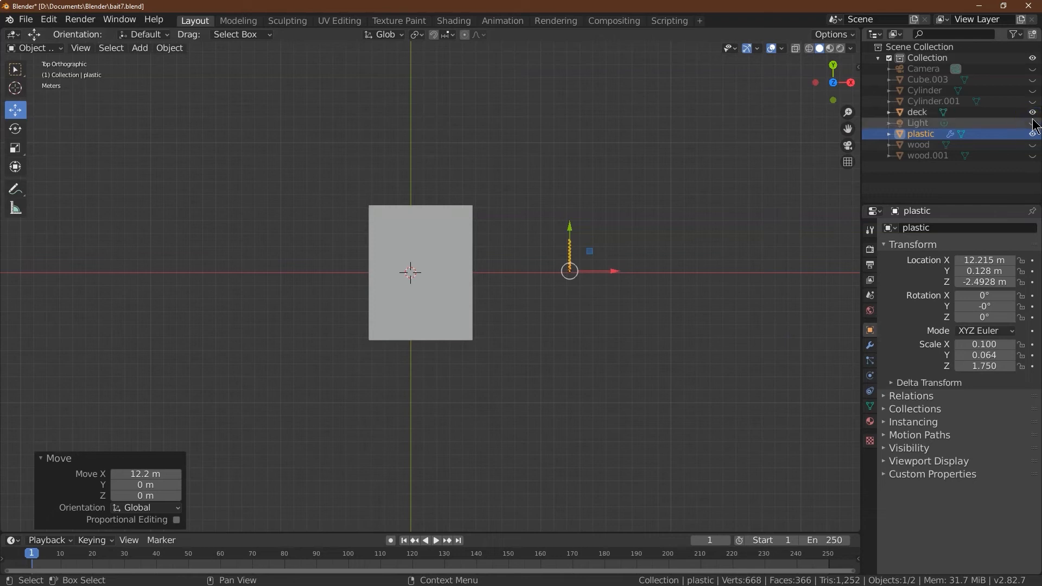
click(1032, 101)
click(1033, 90)
click(1032, 79)
click(1033, 68)
click(1032, 145)
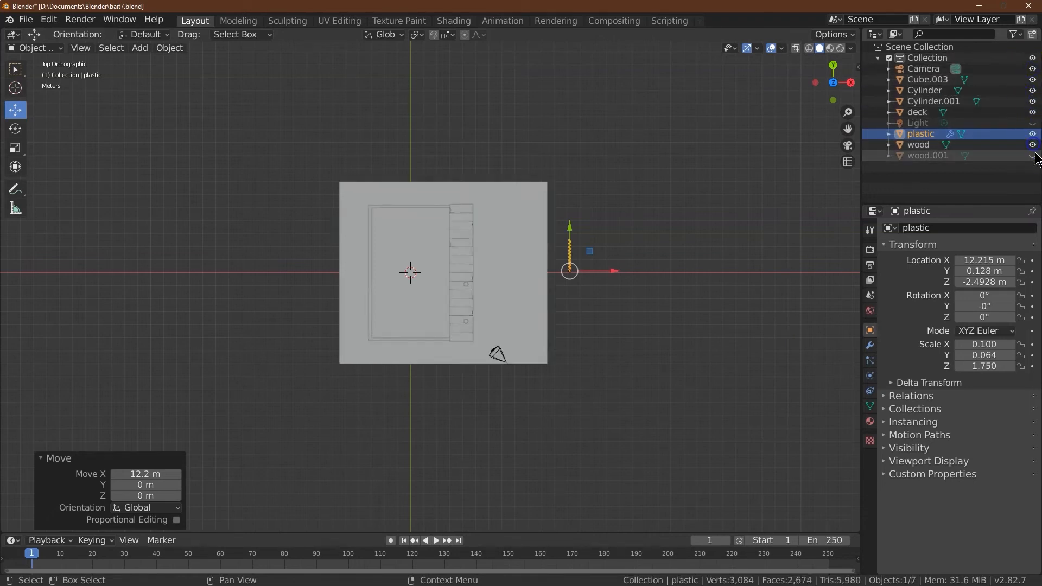
click(1033, 155)
Step: Set the plastic sheet's X rotation to 90° so its corrugations run horizontally
drag(848, 83, 742, 467)
click(16, 128)
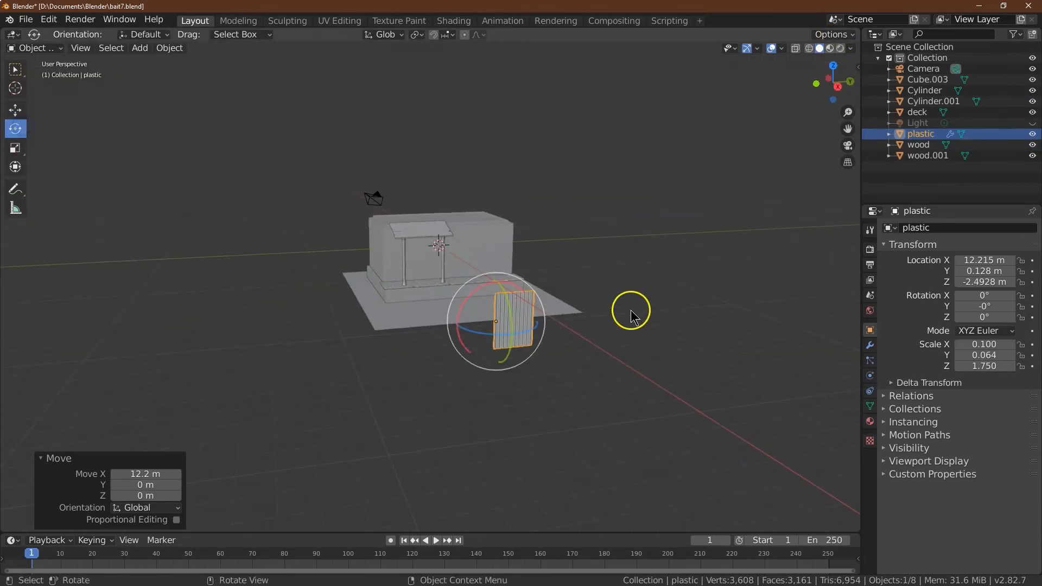
click(995, 295)
text(90)
key(Return)
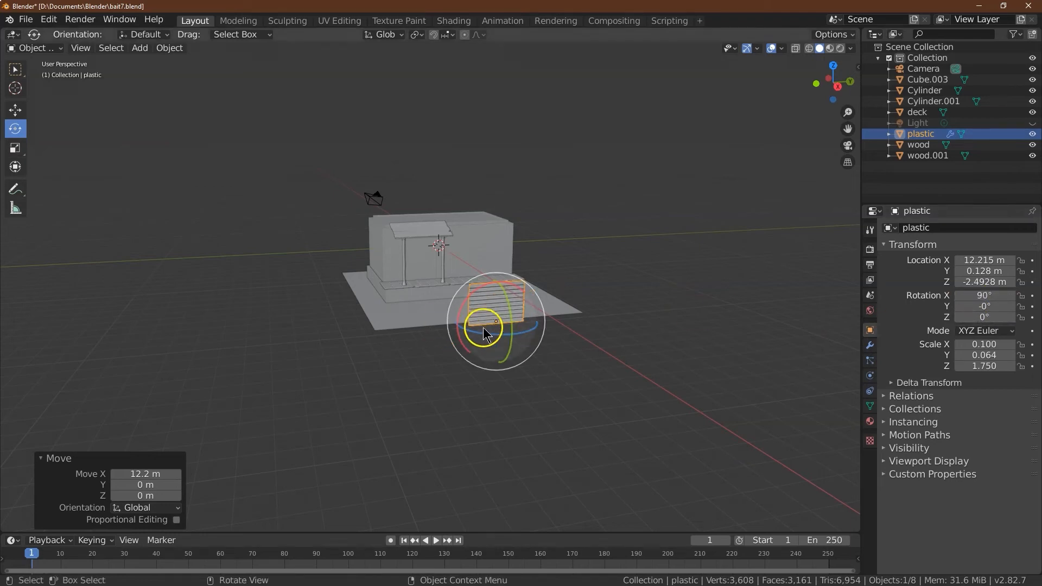
Step: Move the sheet in front of the deck, to about X 5.08 m and Z -3.21 m
click(15, 110)
click(833, 66)
drag(611, 272, 517, 273)
drag(831, 81, 816, 214)
drag(479, 246, 481, 254)
Step: Move the sheet along X closer to the deck's front face, to about X 4.86 m
drag(843, 87, 703, 98)
drag(856, 107, 852, 131)
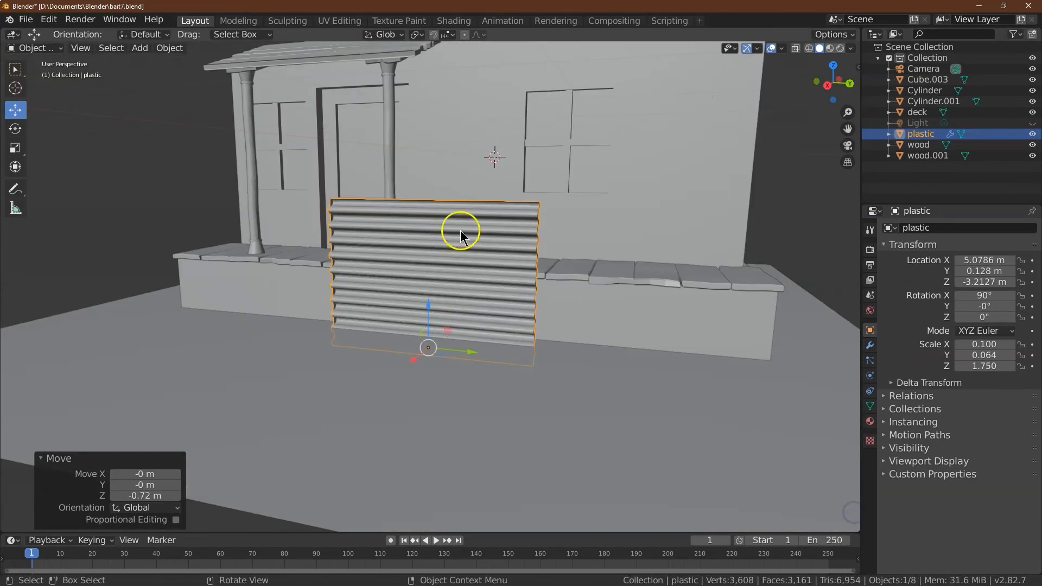
click(847, 82)
click(846, 82)
drag(230, 300, 240, 301)
drag(819, 81, 69, 103)
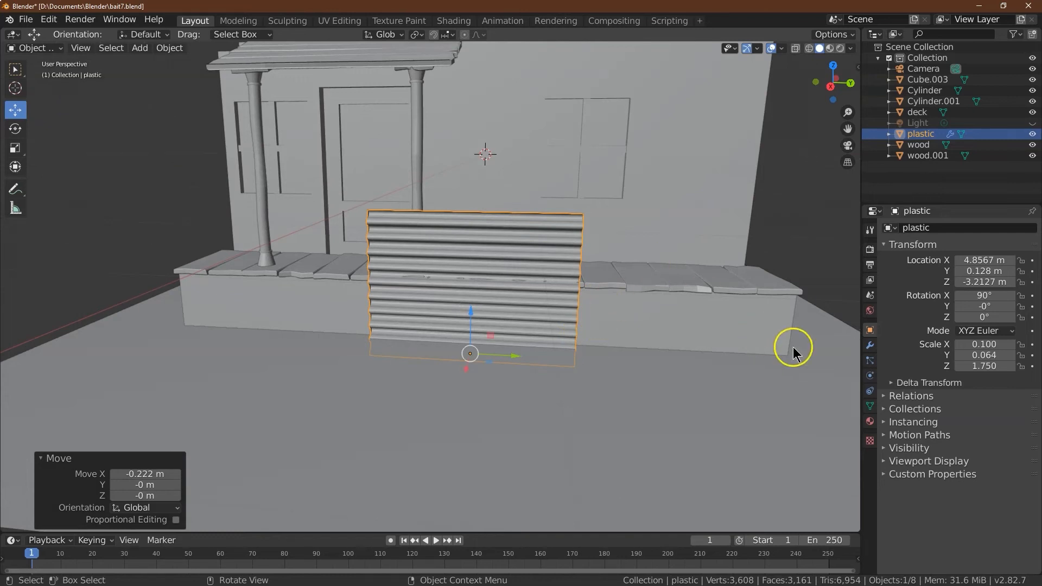
Step: Reduce the sheet's Array count to 6
click(870, 345)
double_click(1023, 288)
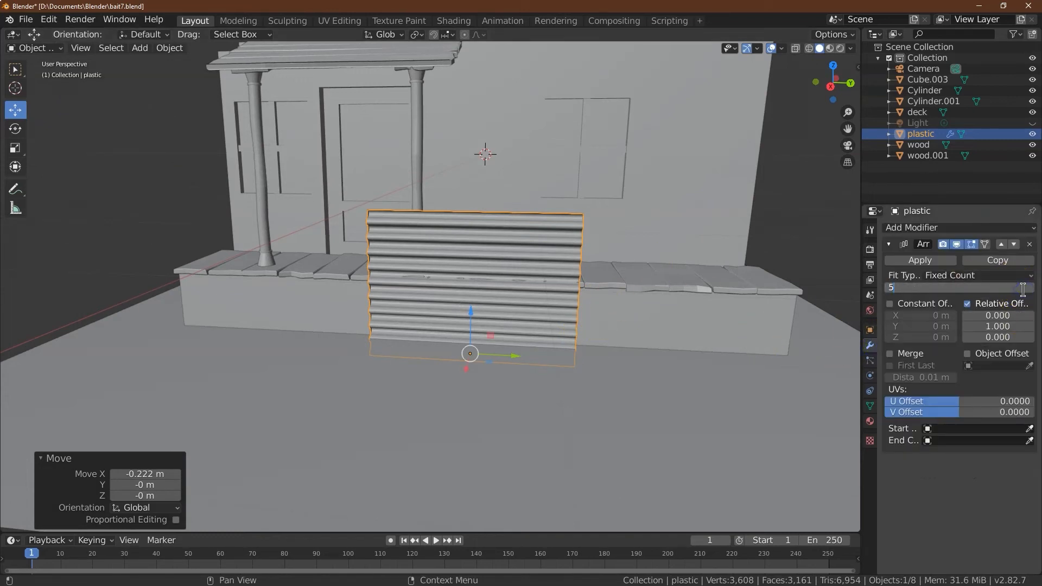
text(5)
key(Return)
double_click(1030, 288)
text(6)
key(Return)
Step: Scale down the sheet's height to a Y scale of about 0.046
click(869, 332)
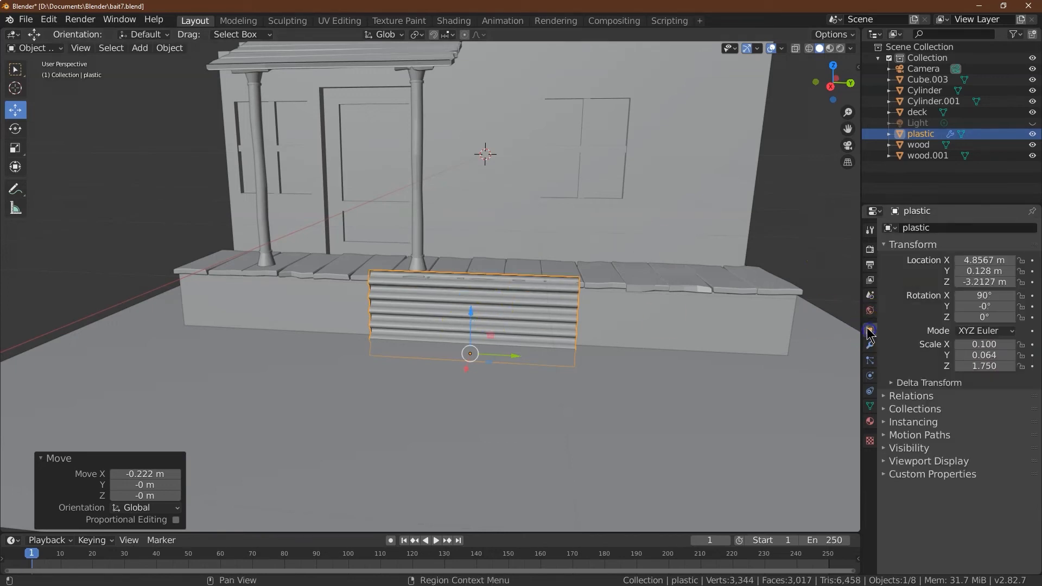
click(18, 149)
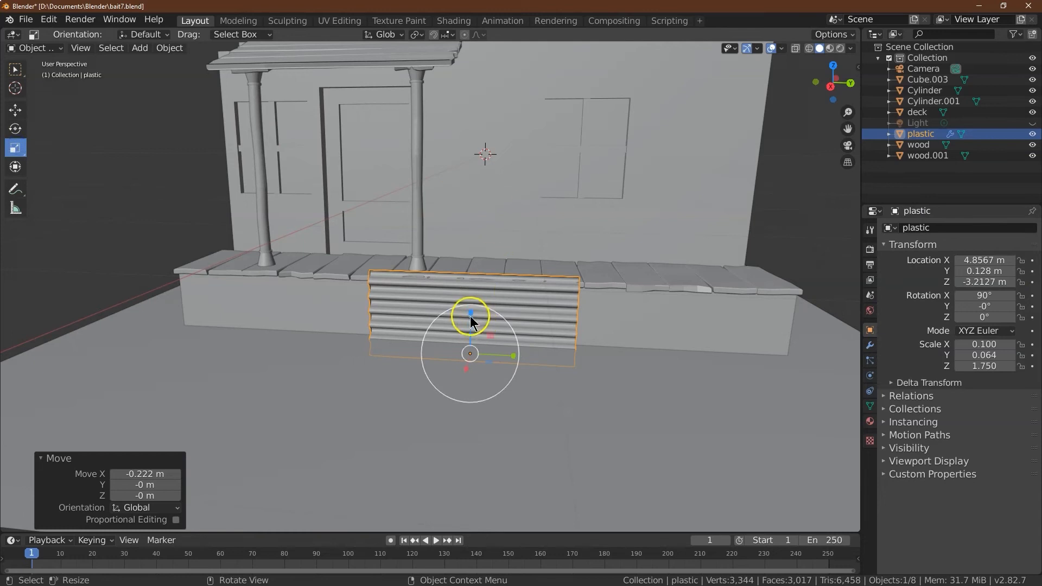
drag(469, 317, 465, 326)
click(49, 19)
click(60, 32)
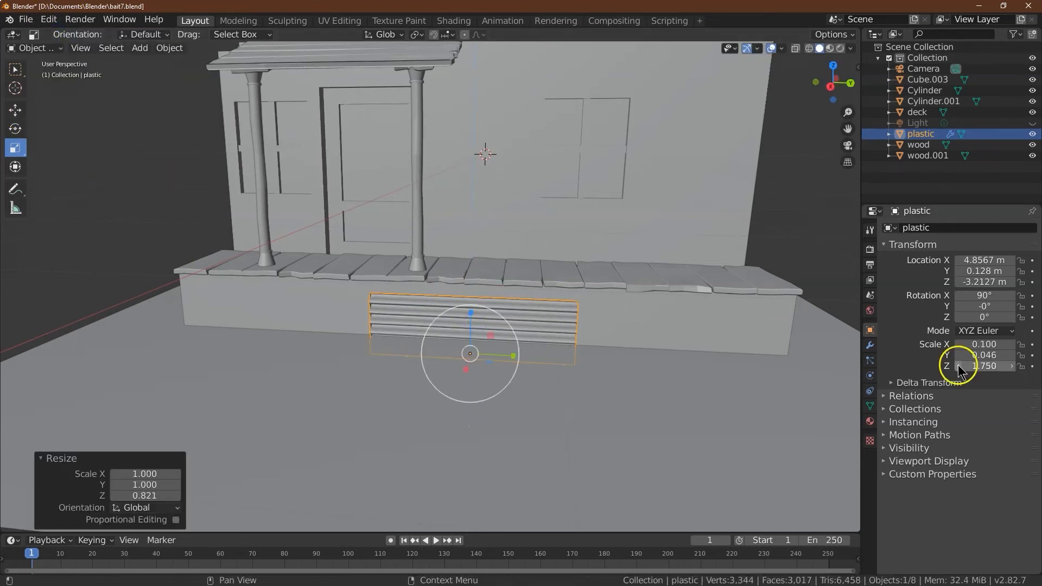
Step: Move the sheet up under the deck boards and along to the deck's corner, at about Y -3.48 m and Z -3 m
click(16, 111)
drag(471, 313, 472, 293)
mouse_move(848, 113)
mouse_down()
mouse_move(849, 94)
mouse_move(847, 131)
mouse_up()
drag(549, 388, 198, 363)
drag(848, 129, 310, 107)
drag(669, 342, 656, 341)
Step: In Edit Mode, delete the strip's inner half-round end-cap face at the deck corner
drag(837, 82, 71, 97)
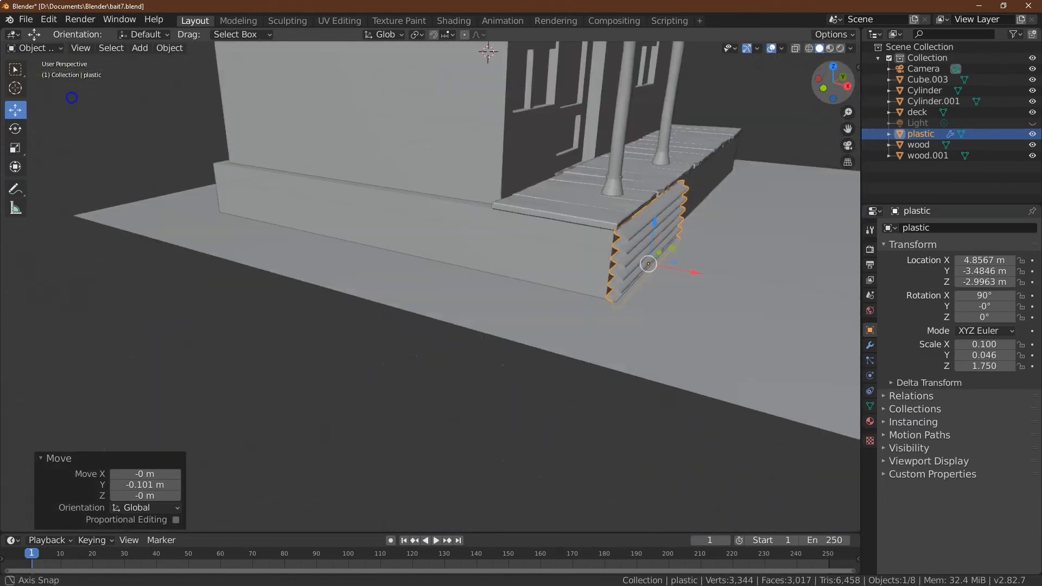
click(847, 85)
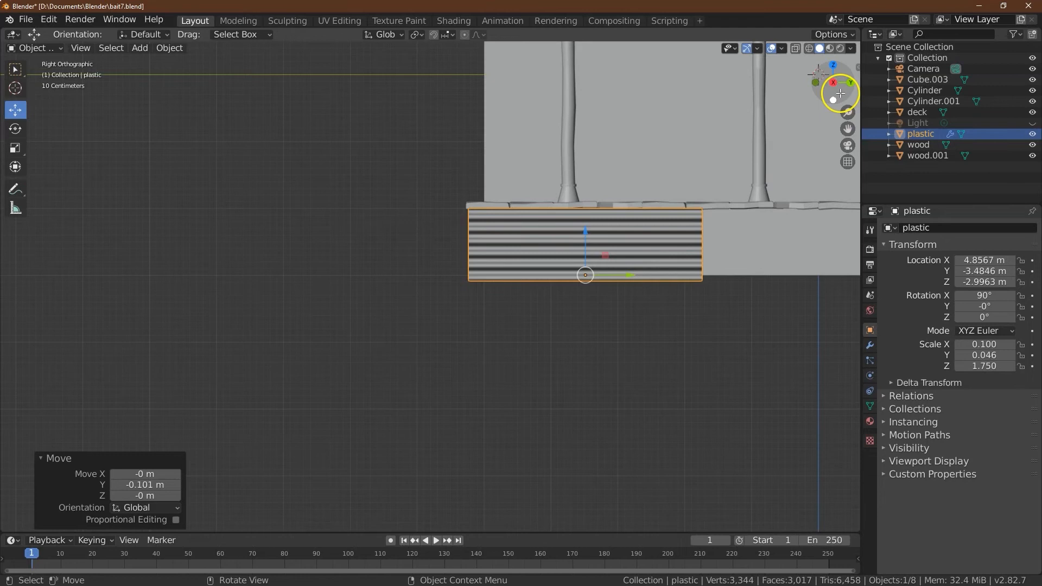
drag(836, 84, 60, 105)
drag(848, 111, 444, 232)
click(57, 51)
click(48, 75)
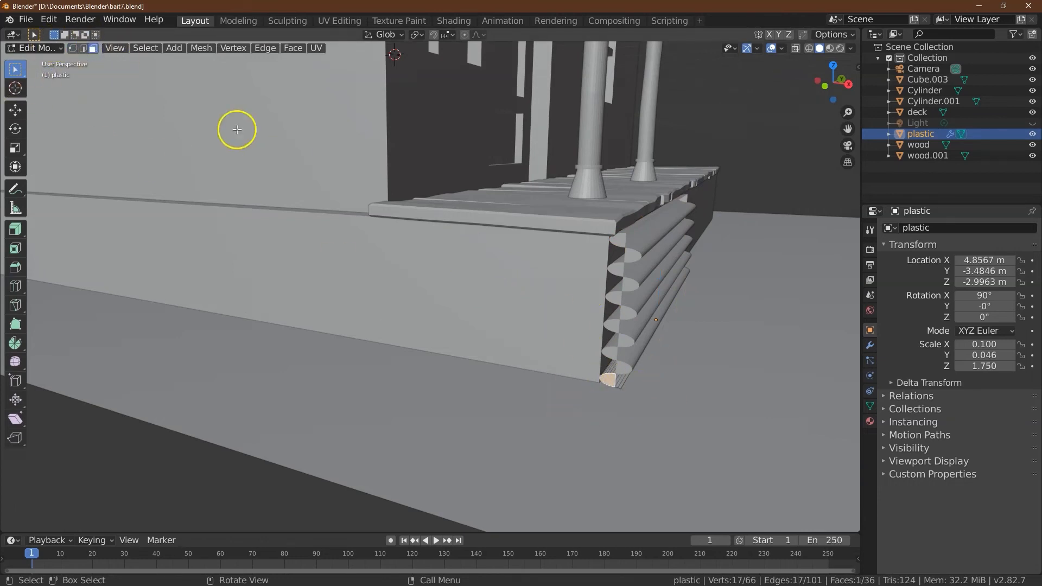
click(192, 48)
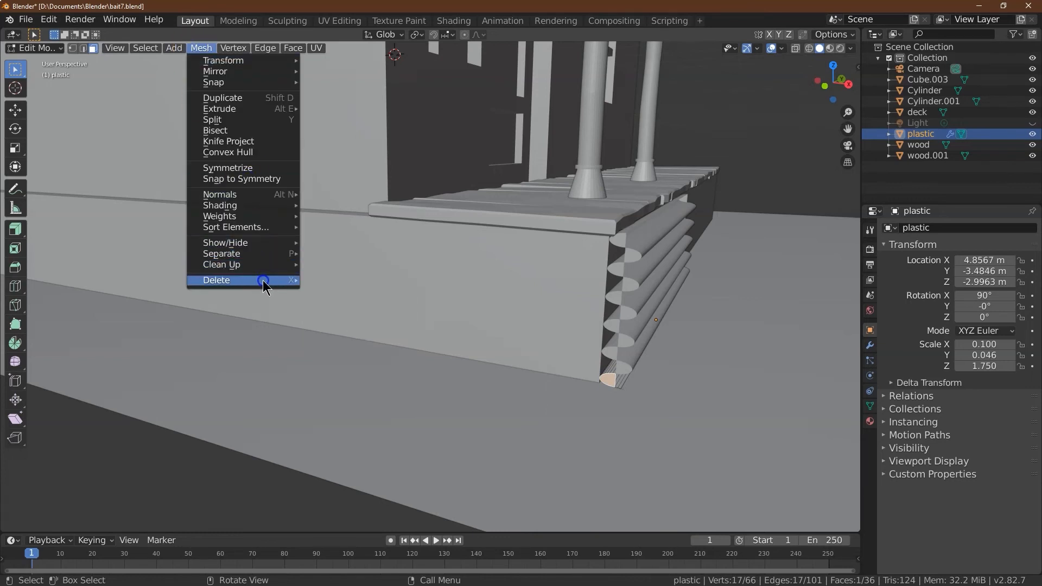
mouse_move(263, 280)
click(352, 294)
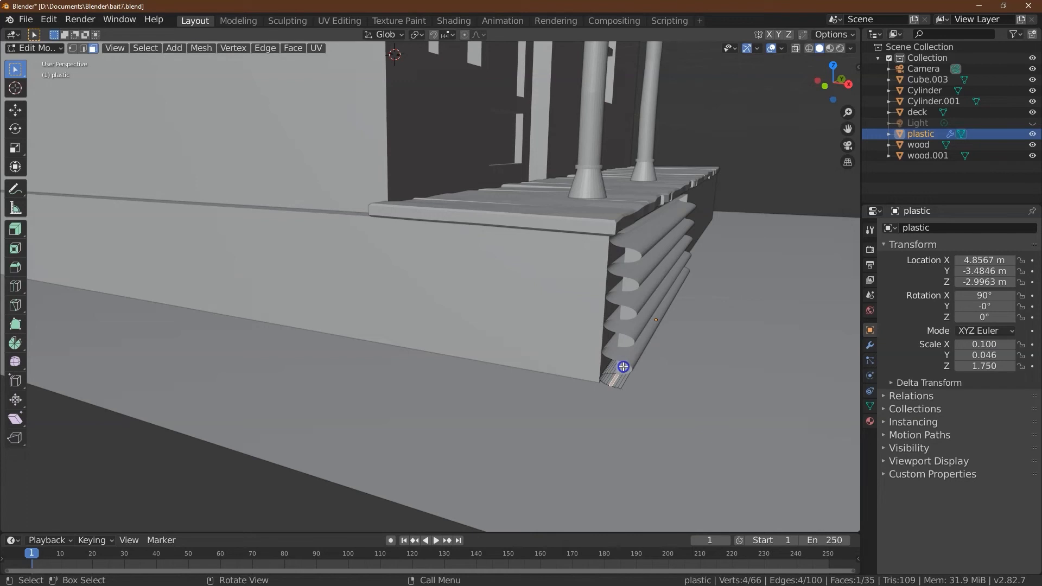
Step: Delete the strip's inner half-round end-cap face at the opposite end of the sheet
click(25, 50)
right_click(499, 317)
drag(845, 87, 677, 68)
key(Tab)
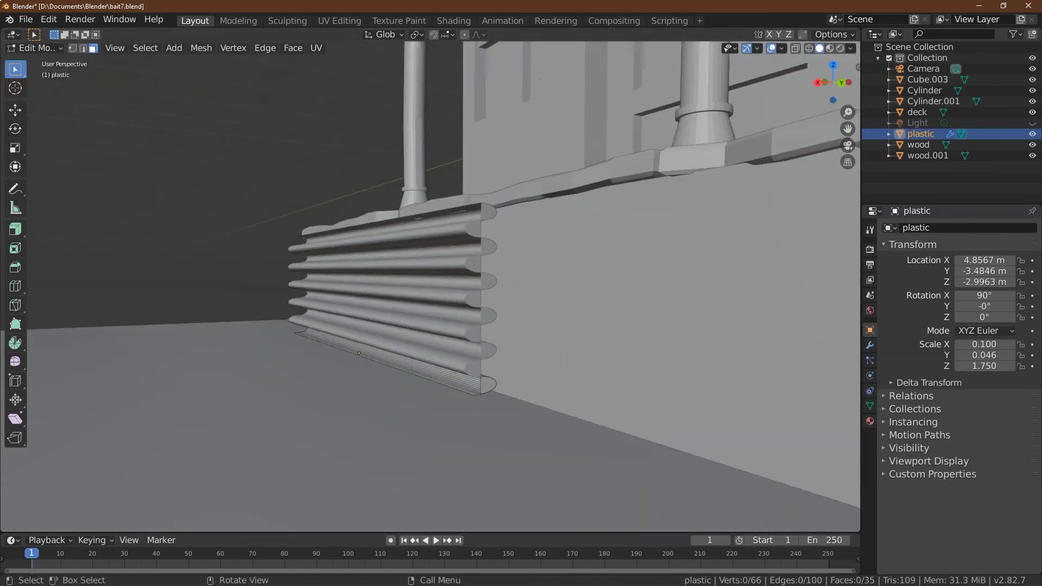
click(35, 49)
click(35, 72)
drag(824, 83, 141, 91)
drag(849, 115, 754, 128)
drag(835, 82, 603, 62)
click(525, 353)
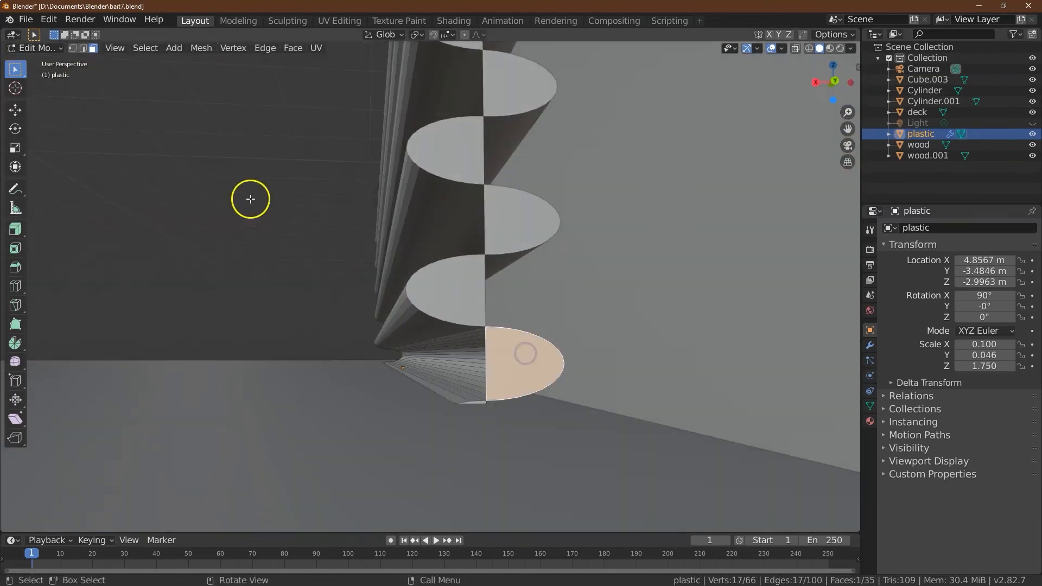
click(202, 49)
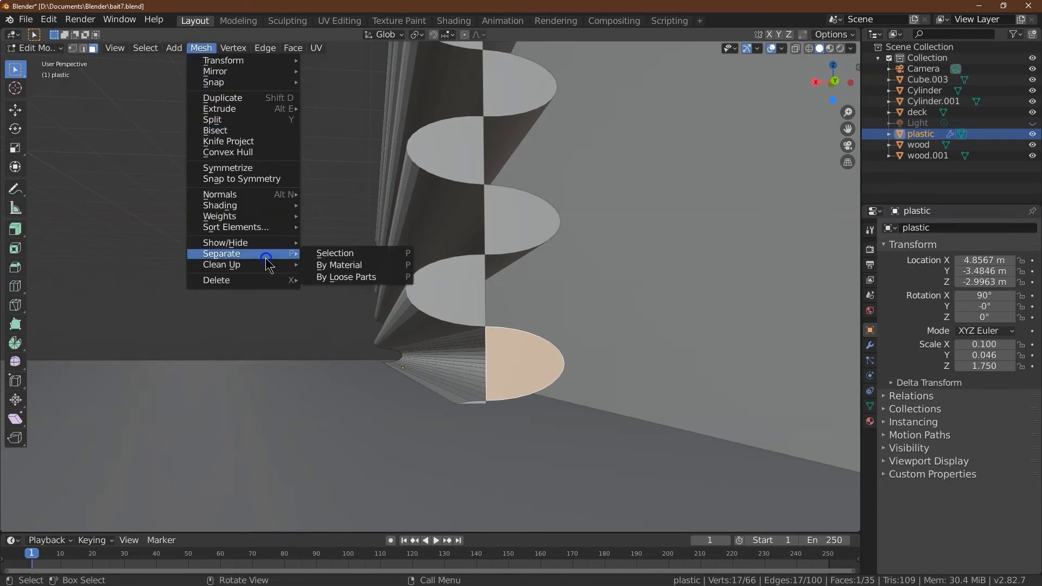
mouse_move(269, 282)
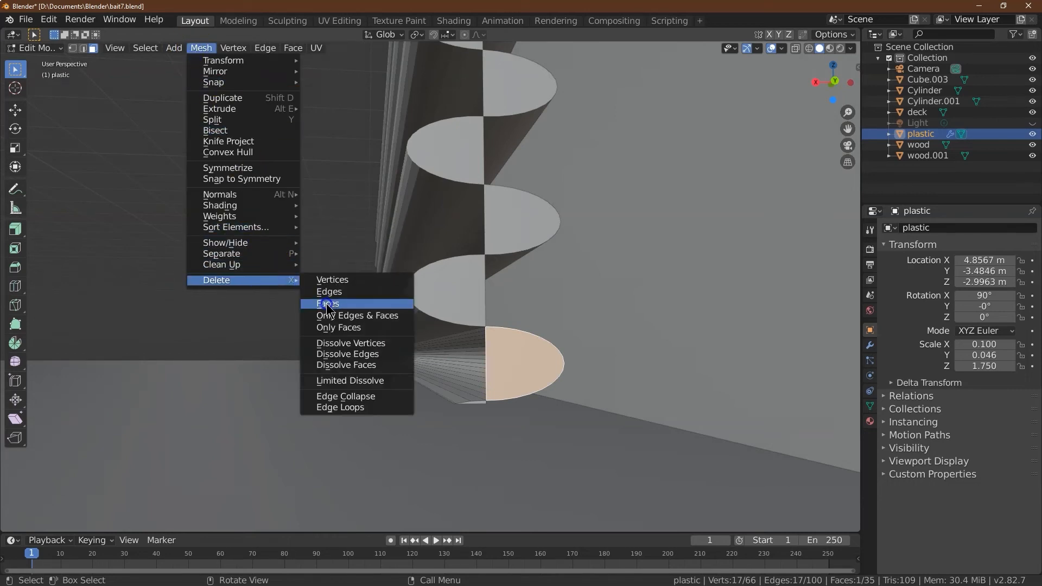
click(328, 307)
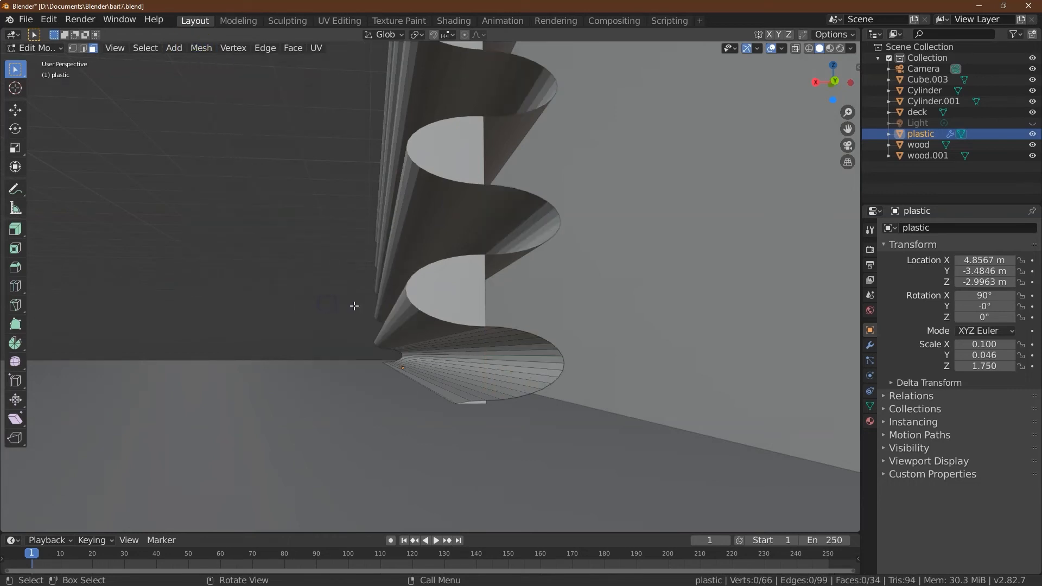
Step: Delete the bottom strip's remaining half-round end-cap face at one end of the sheet
drag(816, 84, 189, 108)
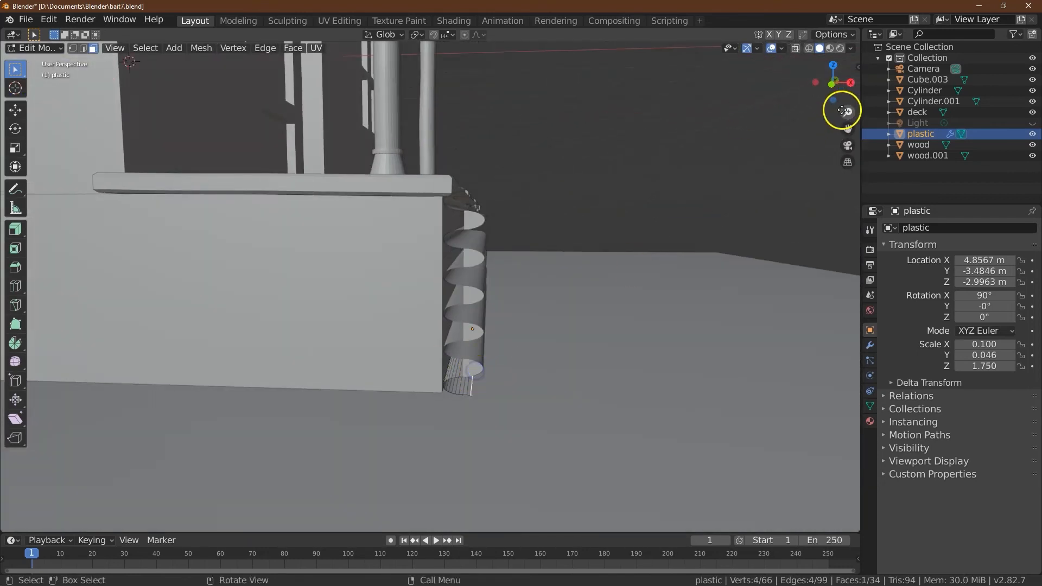
drag(845, 79, 627, 61)
click(778, 351)
click(206, 49)
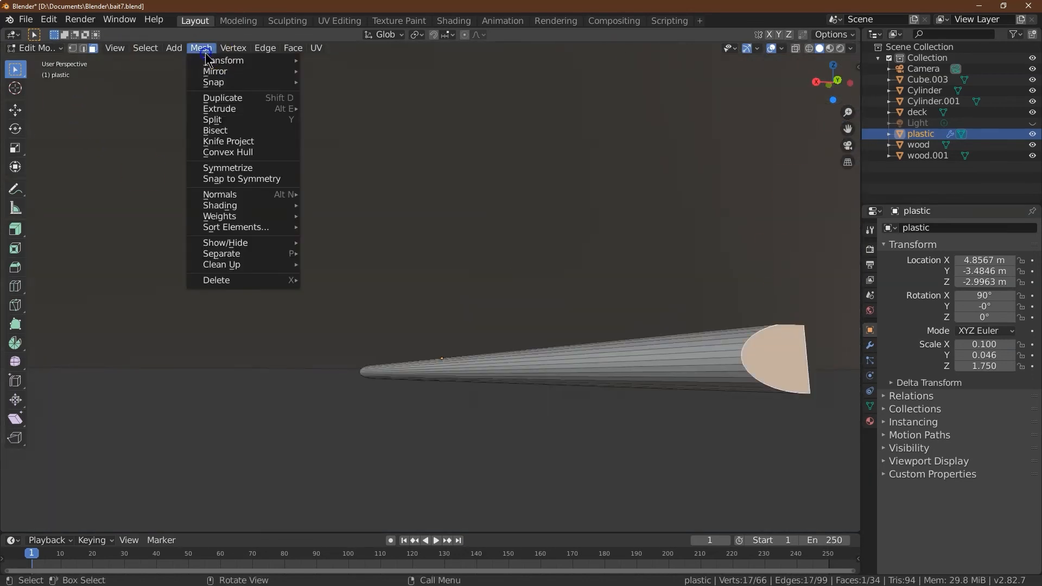
mouse_move(256, 283)
click(332, 308)
Step: Delete the matching half-round end-cap face at the strip's opposite end
drag(839, 81, 168, 75)
click(201, 48)
mouse_move(293, 280)
click(332, 305)
Step: Return to Object Mode and scale the corrugated sheet down slightly to a Y scale of 0.045
drag(838, 87, 498, 366)
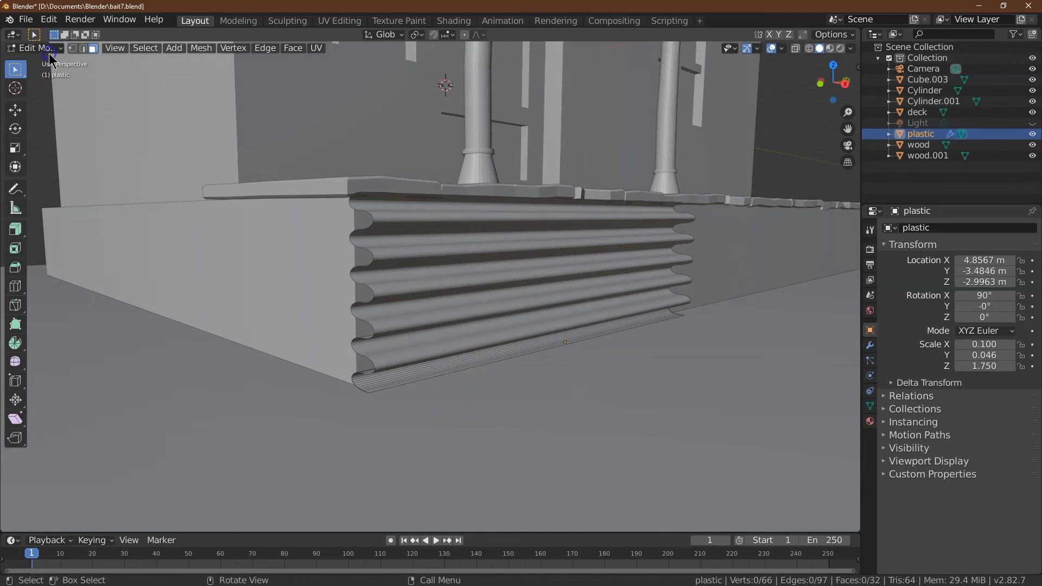
click(49, 50)
click(50, 62)
click(121, 199)
drag(833, 84, 880, 87)
click(483, 237)
click(15, 148)
drag(489, 287, 488, 288)
click(615, 344)
Step: Duplicate the corrugated sheet and move the copy about 3.62 m along Y beside the original on the deck's front
drag(833, 84, 760, 91)
drag(848, 129, 728, 447)
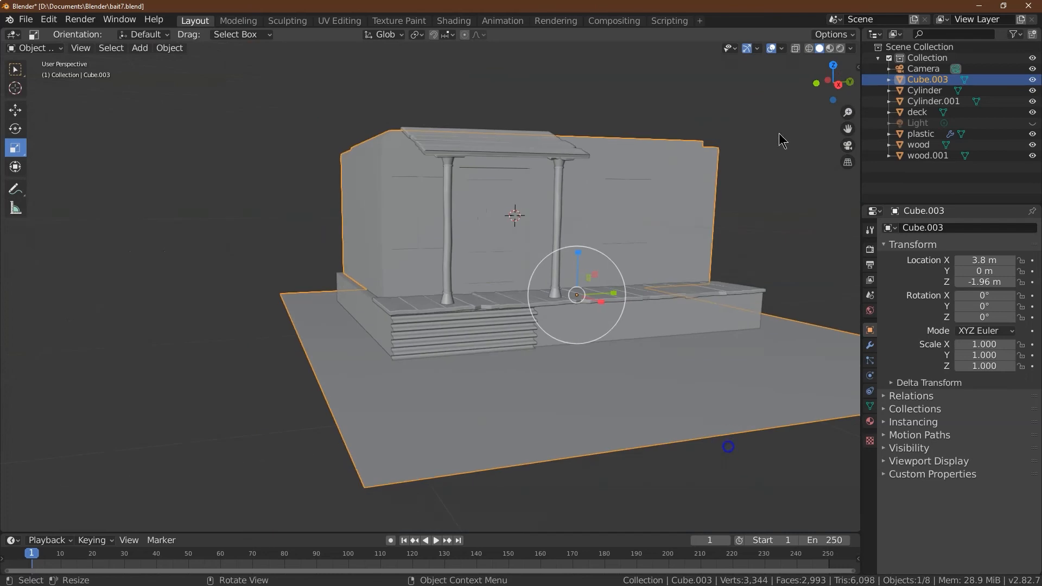
click(419, 337)
click(163, 48)
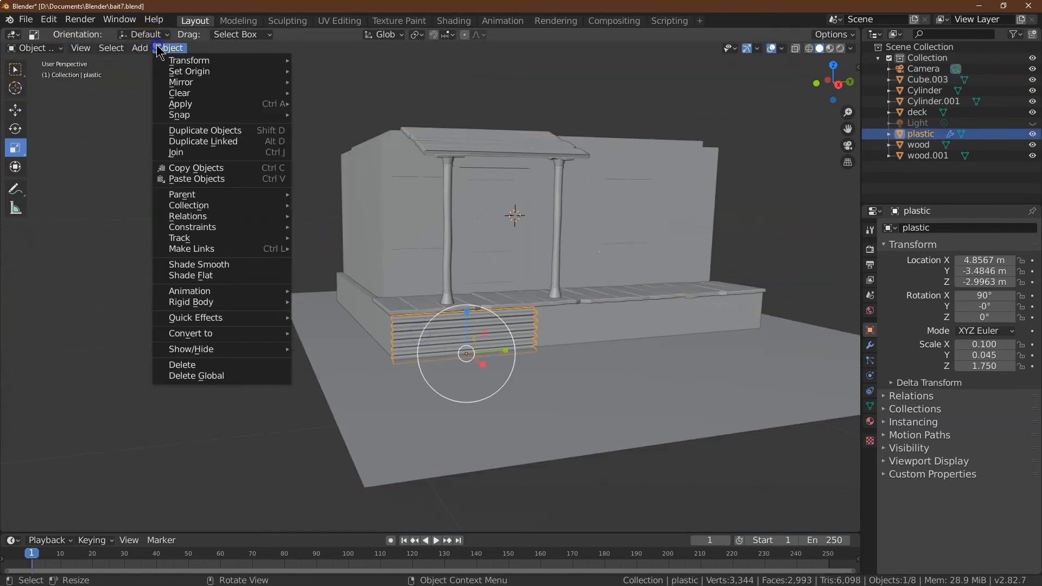
click(223, 131)
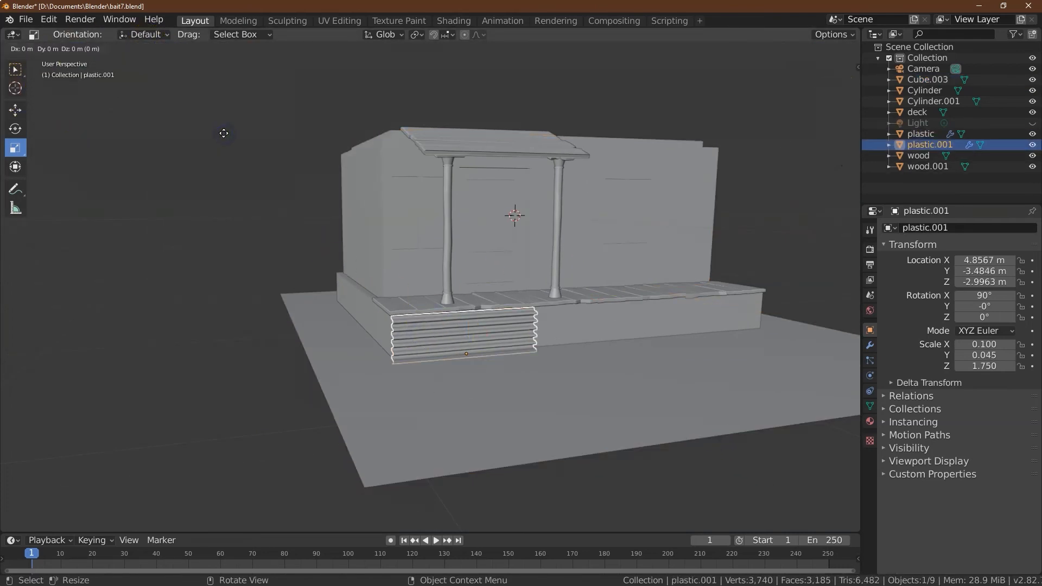
key(y)
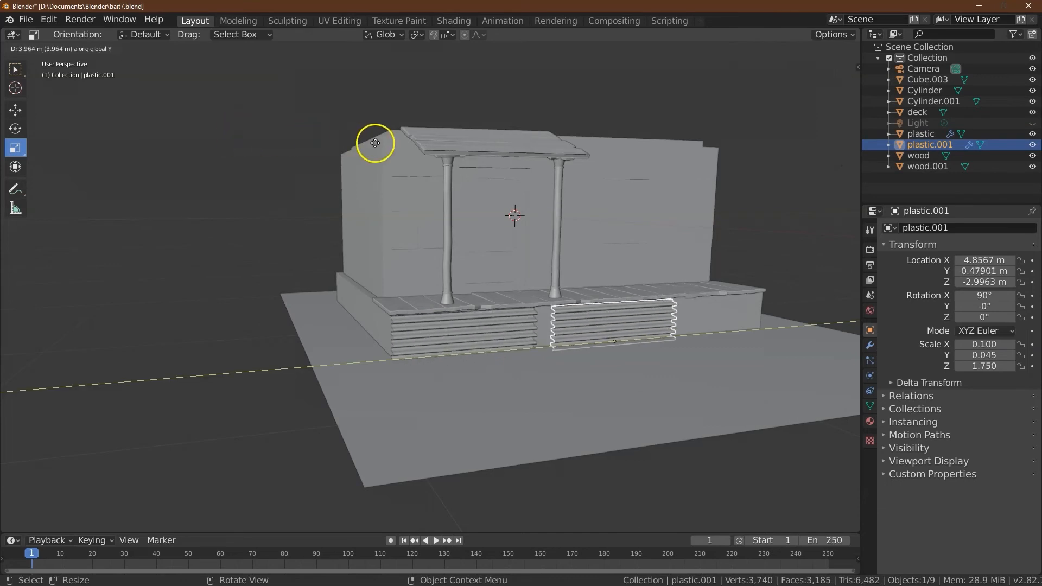
click(363, 140)
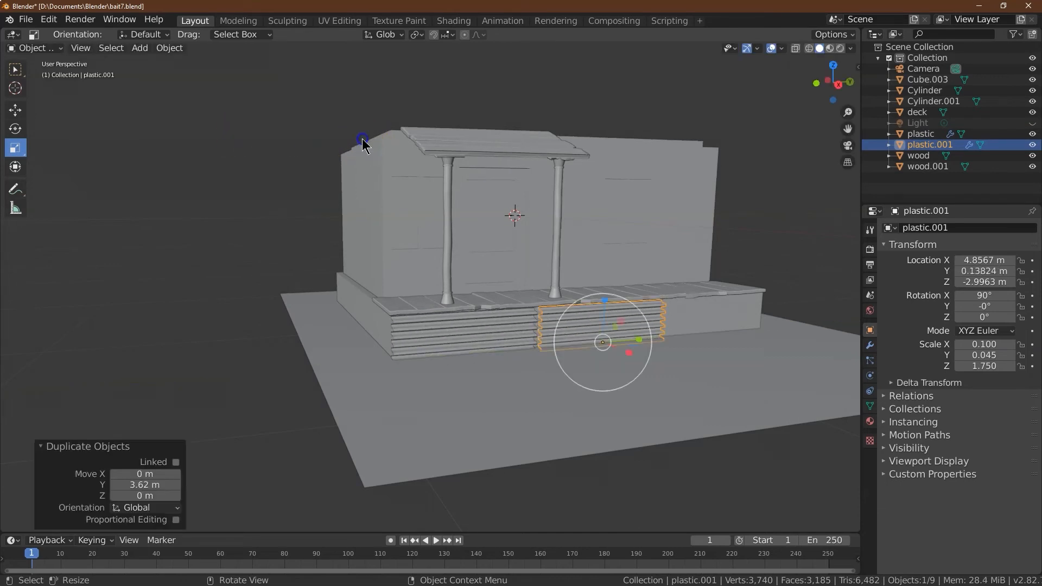
Step: Adjust the copy's Y move distance to 3.48 m so that it slightly overlaps the first sheet
click(157, 484)
key(Return)
ctrl+middle_drag(828, 129, 770, 111)
shift+middle_drag(770, 111, 314, 494)
click(147, 485)
text(3.)
key(Return)
click(147, 484)
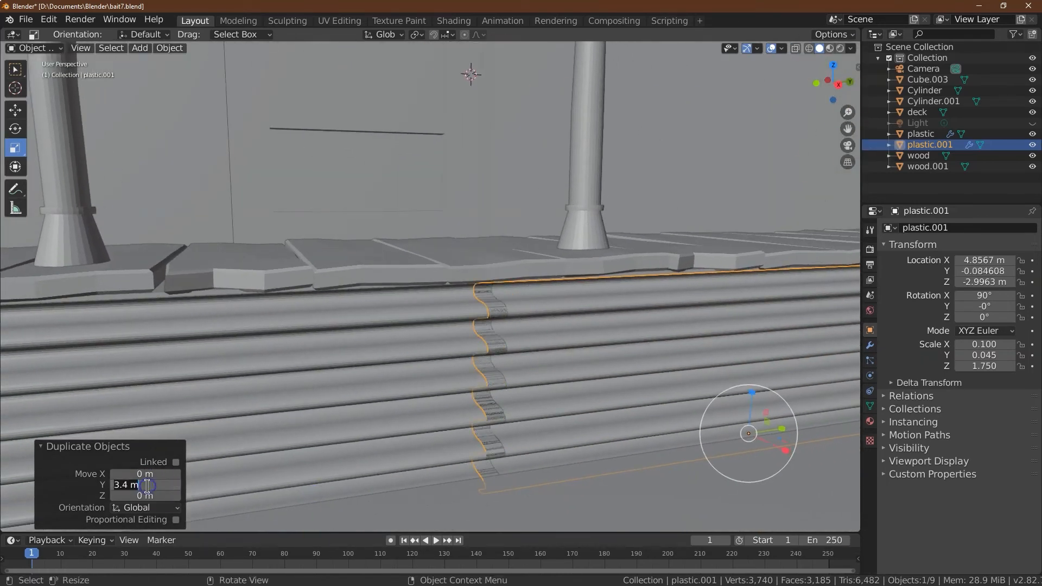
key(Tab)
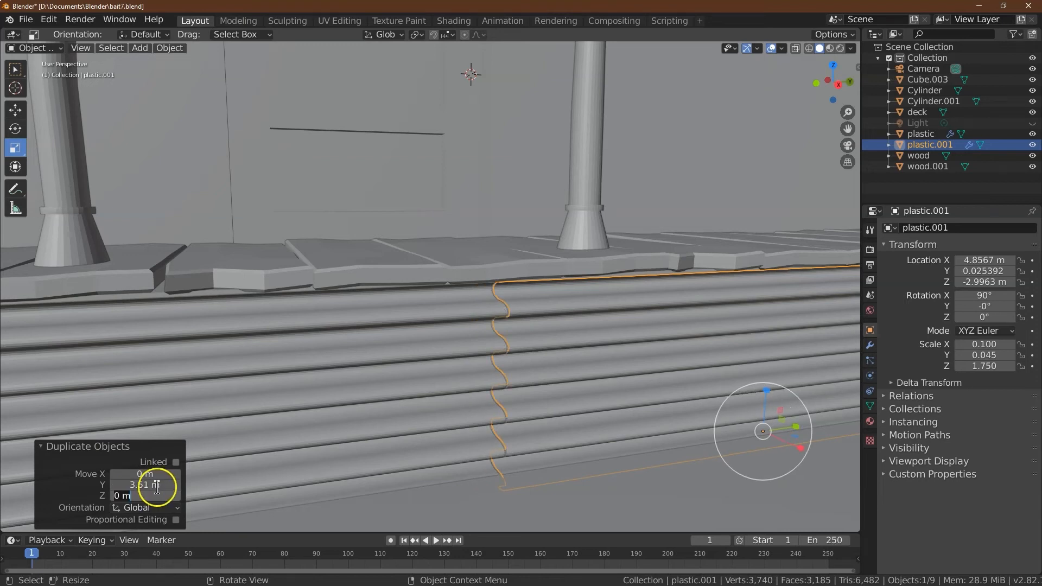
drag(839, 85, 833, 87)
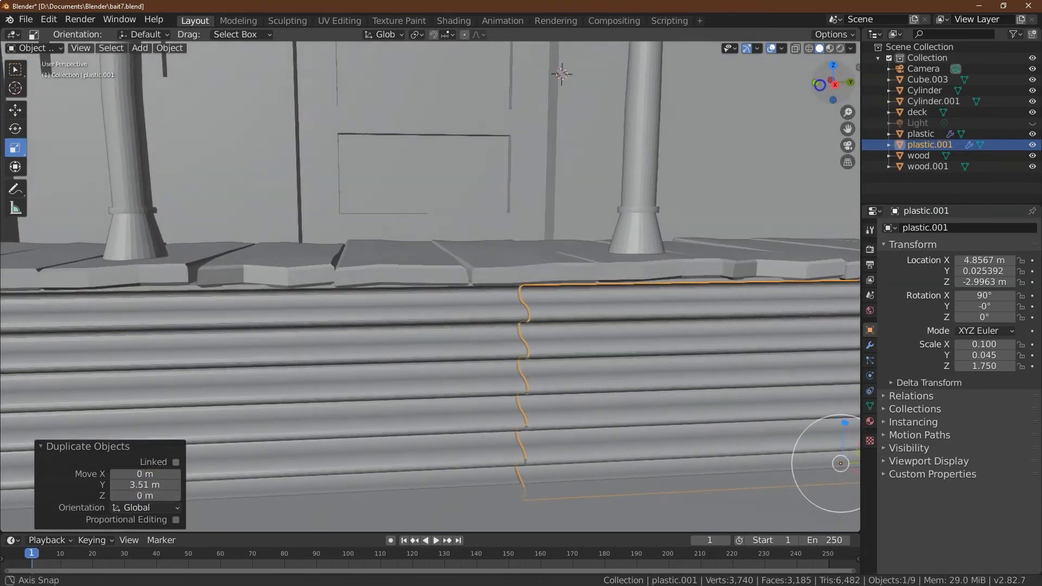
click(142, 482)
text(3.48)
key(Return)
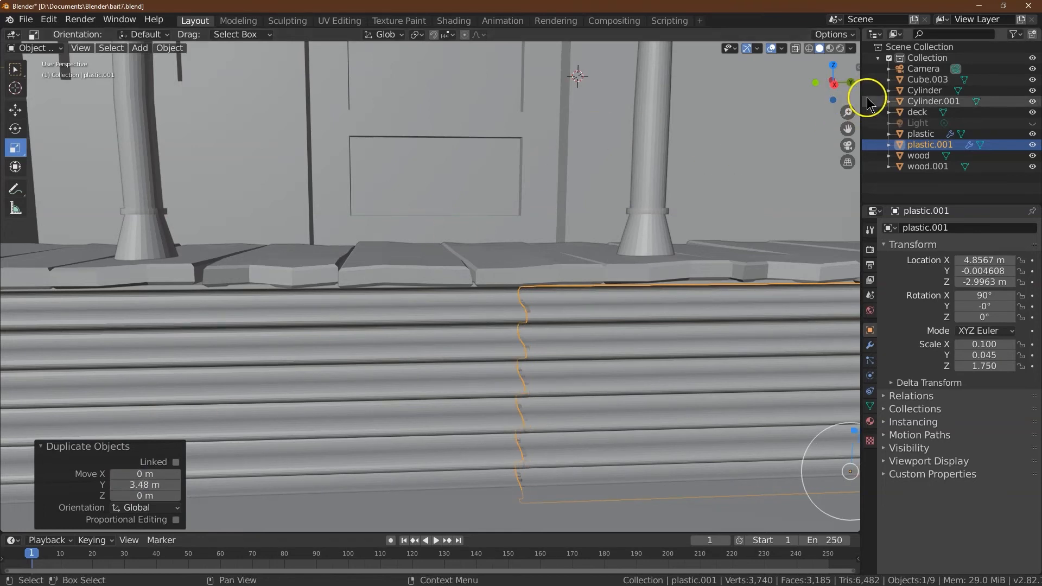
Step: Duplicate the second sheet 3.48 m further along Y to cover the rest of the deck's front, then deselect it
drag(837, 86, 25, 472)
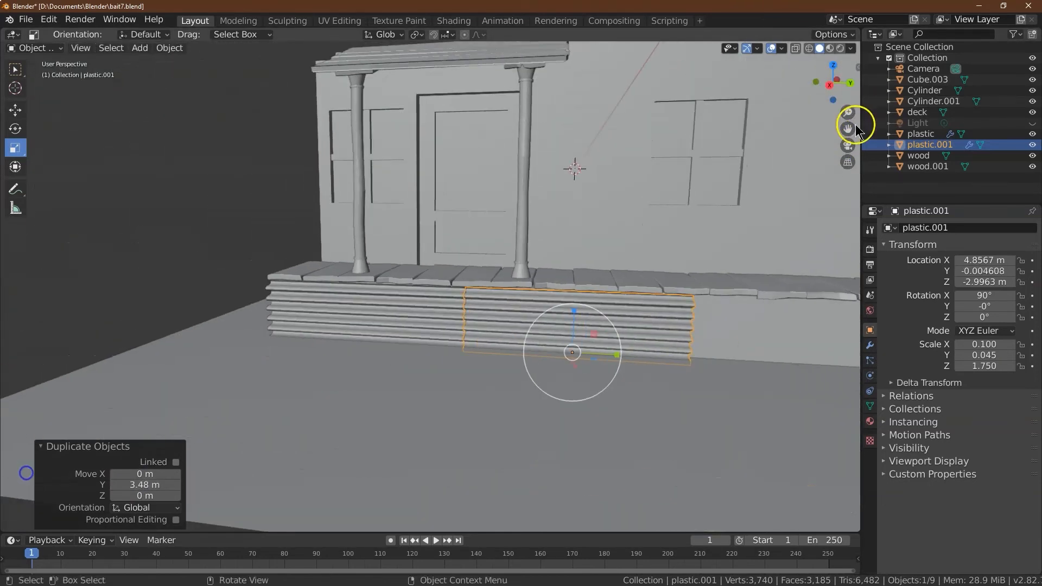
drag(852, 126, 565, 108)
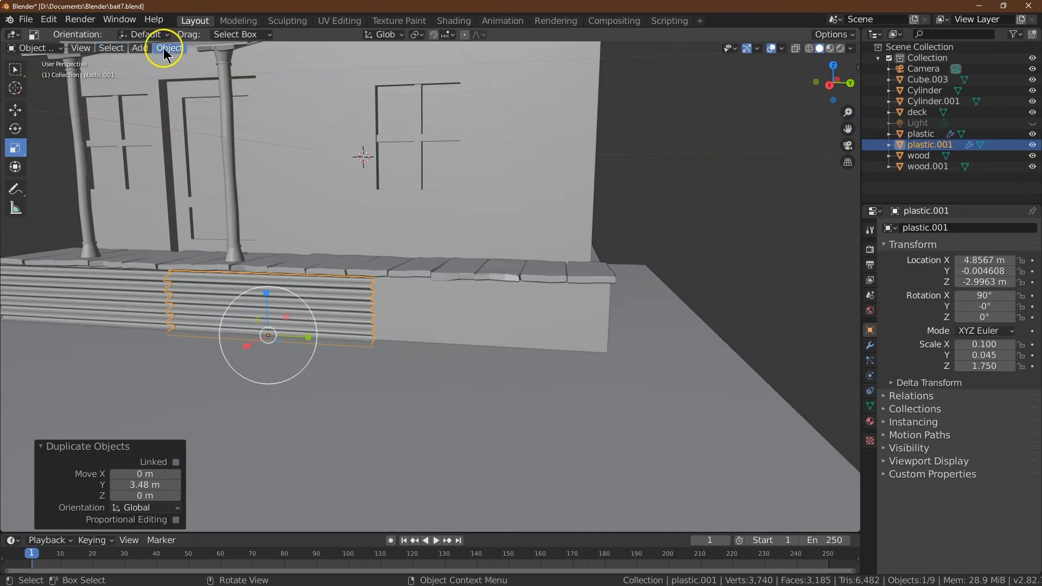
click(169, 48)
click(217, 129)
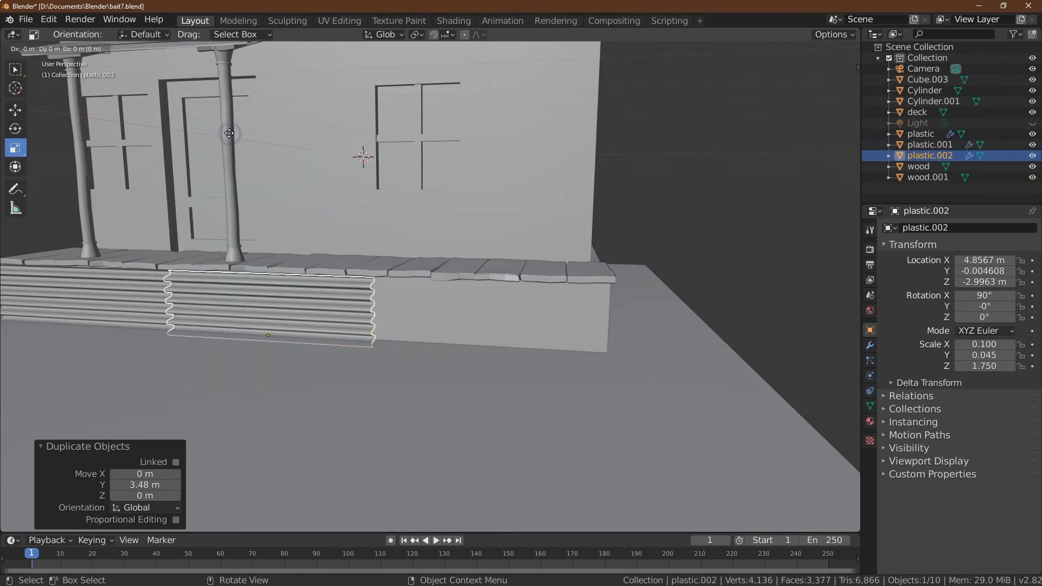
key(y)
click(332, 160)
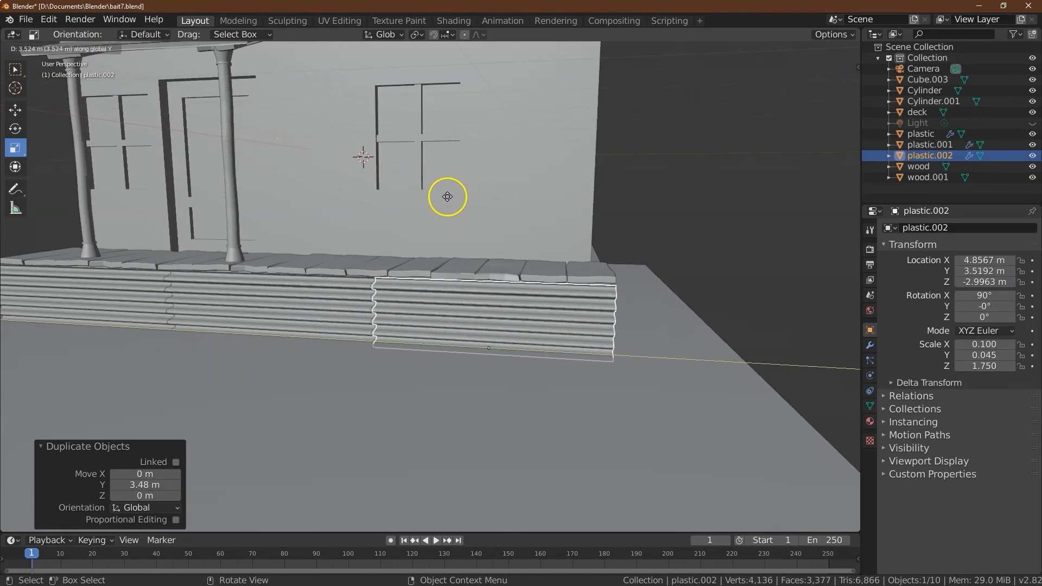
click(442, 193)
click(148, 483)
text(3.48)
key(Return)
click(743, 234)
Step: Duplicate the first sheet and move the copy about -3.26 m along Y, past the deck corner
drag(836, 86, 223, 54)
drag(803, 93, 705, 87)
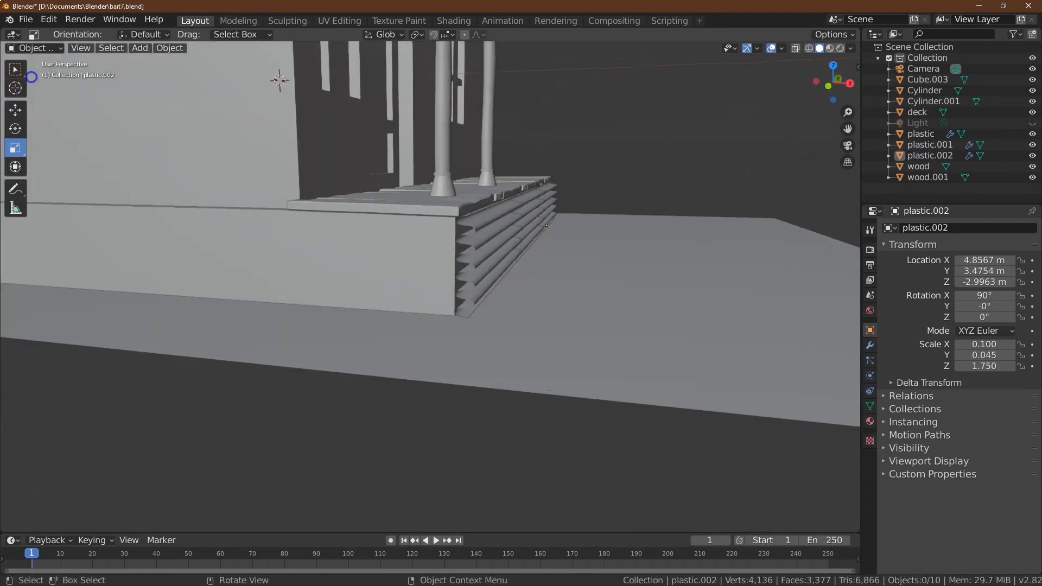
click(512, 231)
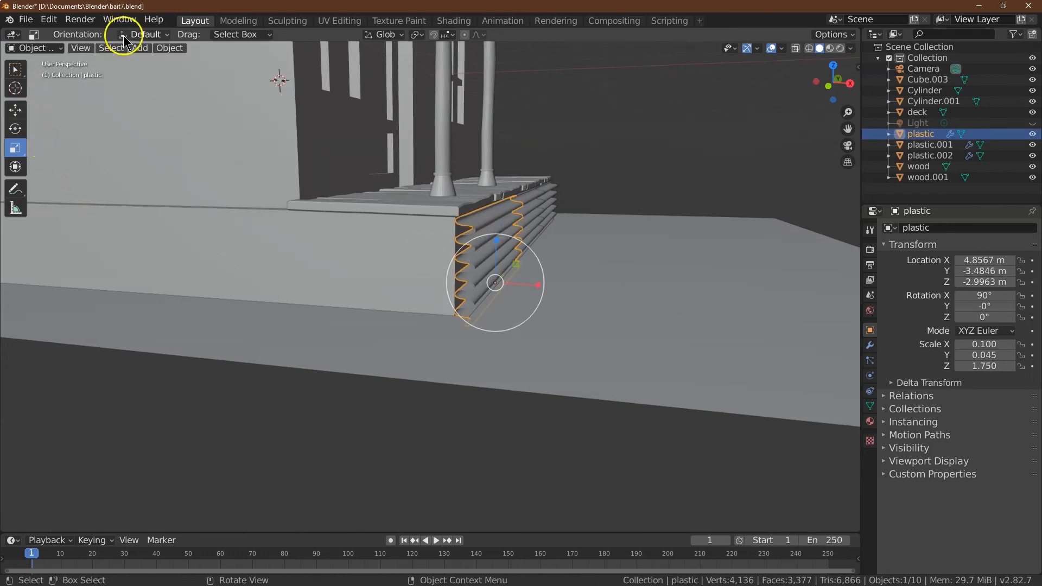
click(164, 49)
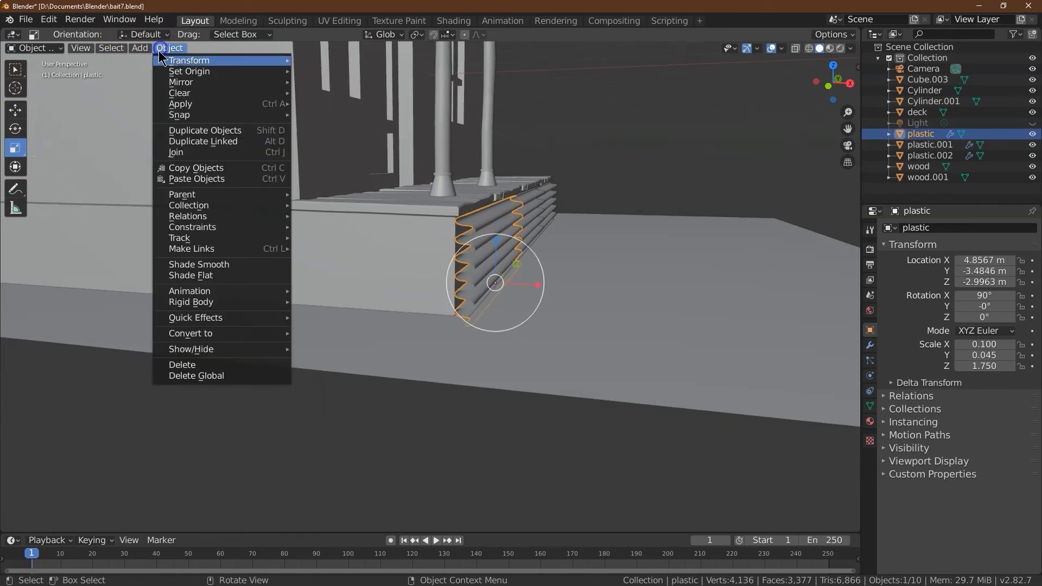
click(178, 129)
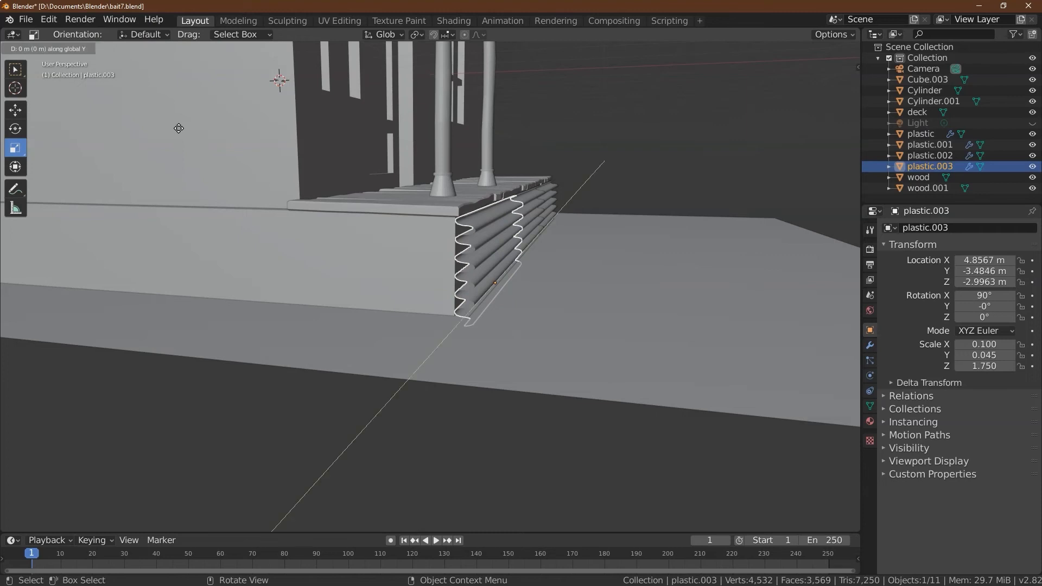
click(87, 202)
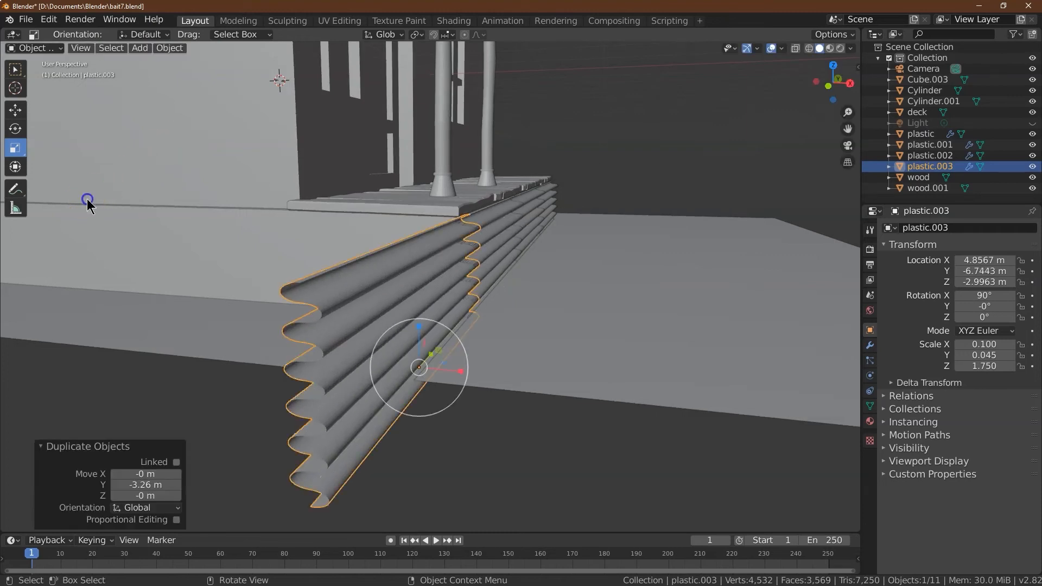
Step: In top view, rotate the new copy 90° about Z so it runs parallel to the deck's side
click(833, 64)
click(18, 129)
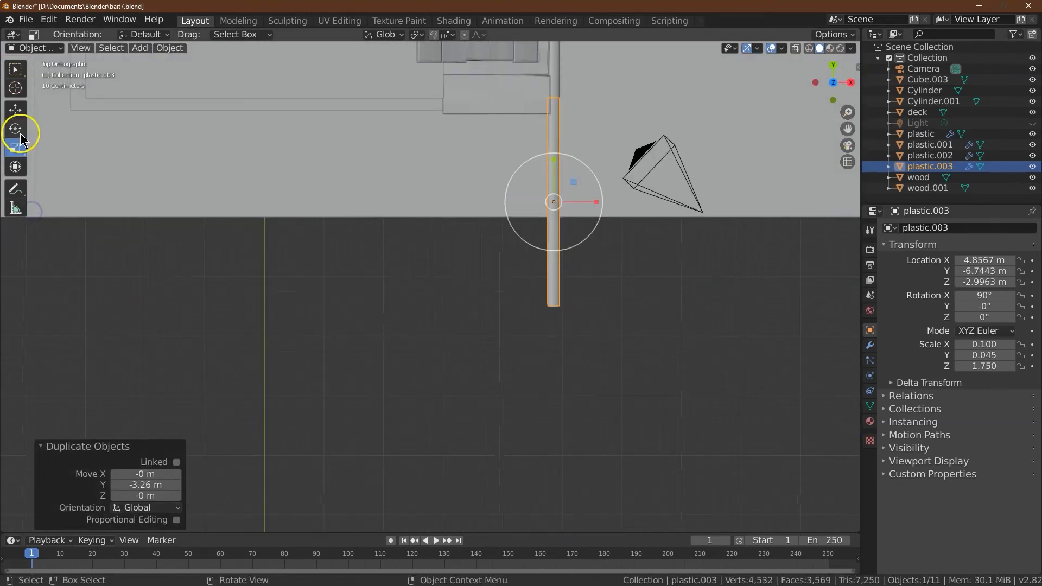
drag(570, 238, 500, 247)
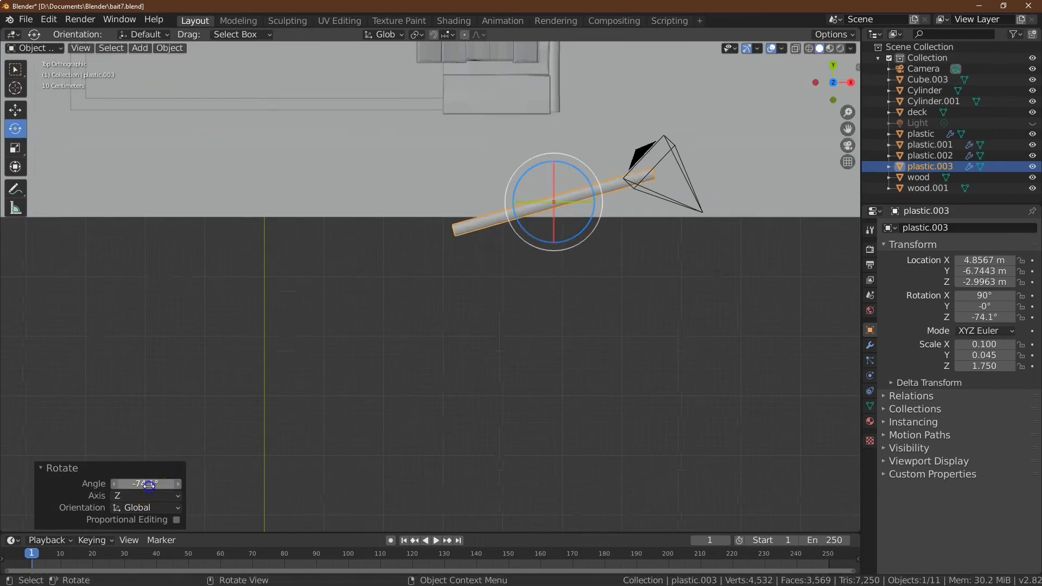
text(90)
key(Return)
Step: Move the rotated sheet in top view until it lies against the deck's side by the corner
click(12, 104)
drag(601, 202, 510, 186)
drag(465, 167, 468, 83)
drag(495, 118, 483, 116)
Step: Fine-tune the side sheet's position so its end meets the front sheet at the deck corner
drag(845, 88, 55, 78)
scroll(848, 114, up, 3)
drag(848, 128, 137, 318)
drag(362, 200, 361, 197)
drag(833, 81, 732, 492)
drag(508, 228, 558, 243)
click(15, 147)
click(16, 110)
drag(847, 87, 855, 116)
Step: Select the front sheet at the deck corner and enter Edit Mode to work on its corner end
click(726, 150)
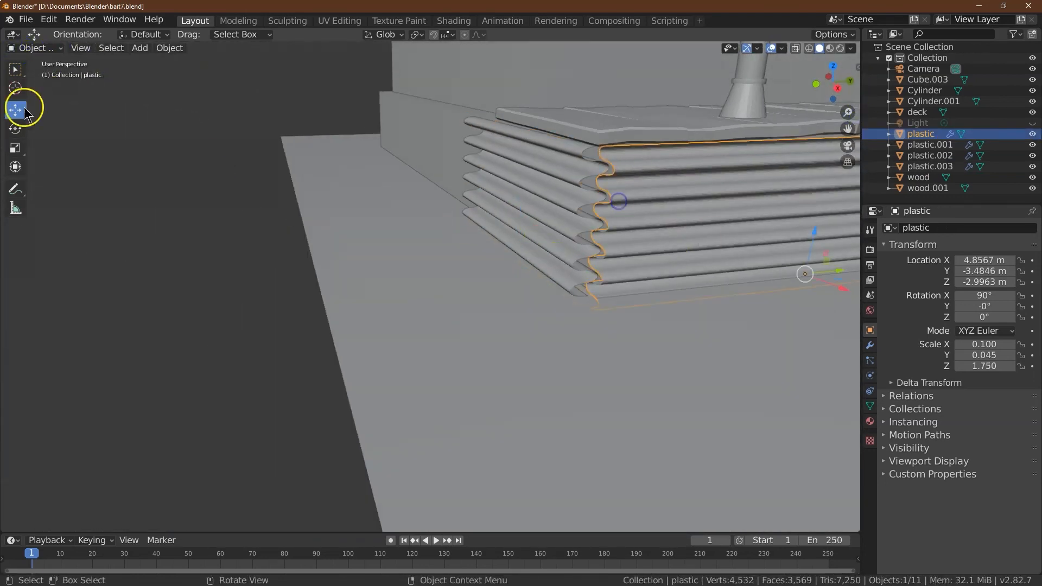
click(15, 148)
click(25, 49)
click(22, 71)
click(604, 284)
scroll(603, 284, up, 3)
drag(847, 128, 692, 199)
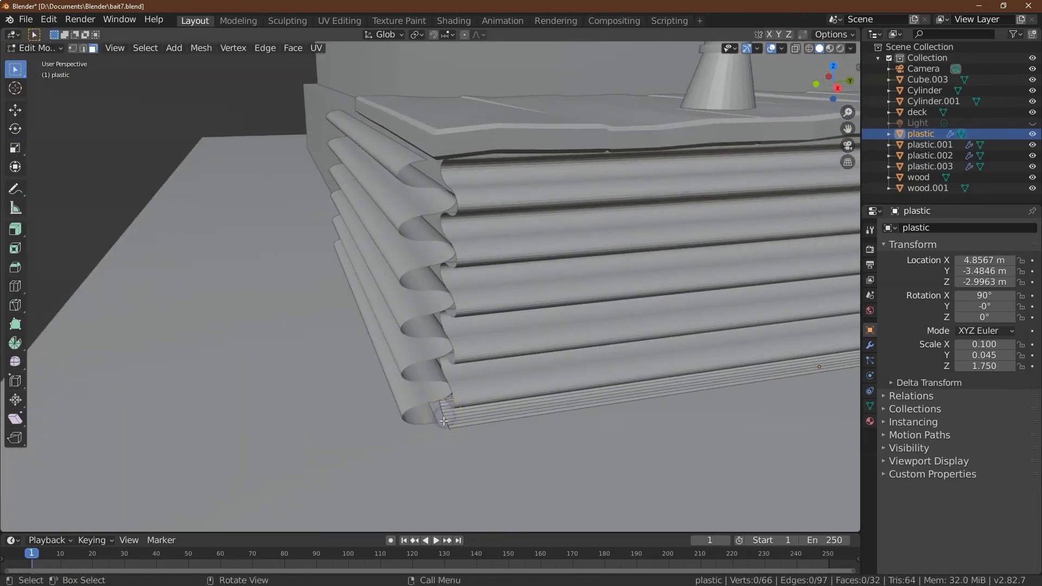
Step: Switch to edge selection and select the edge loop around the bottom strip's end at the deck corner
click(83, 47)
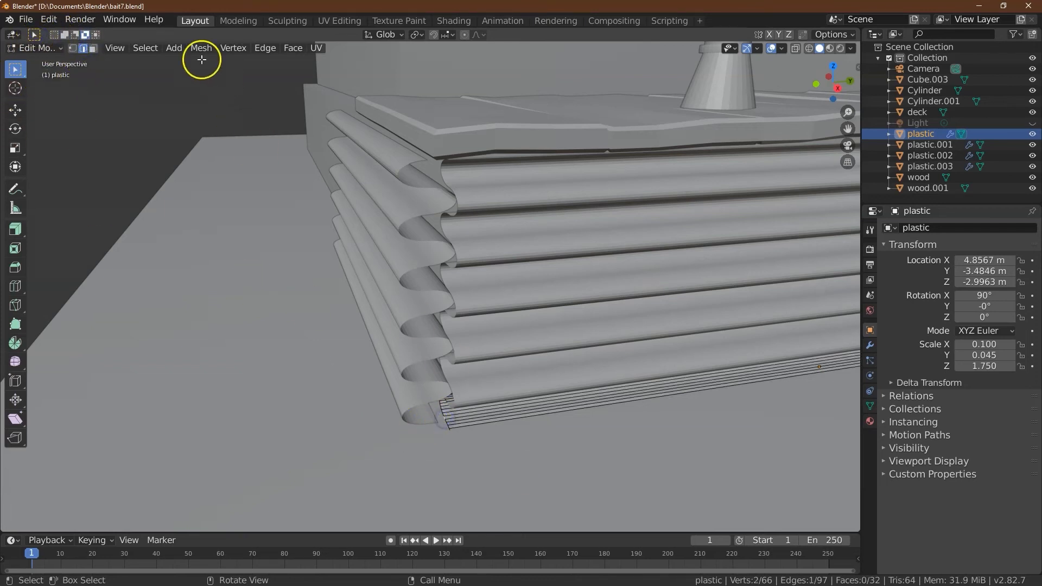
click(145, 48)
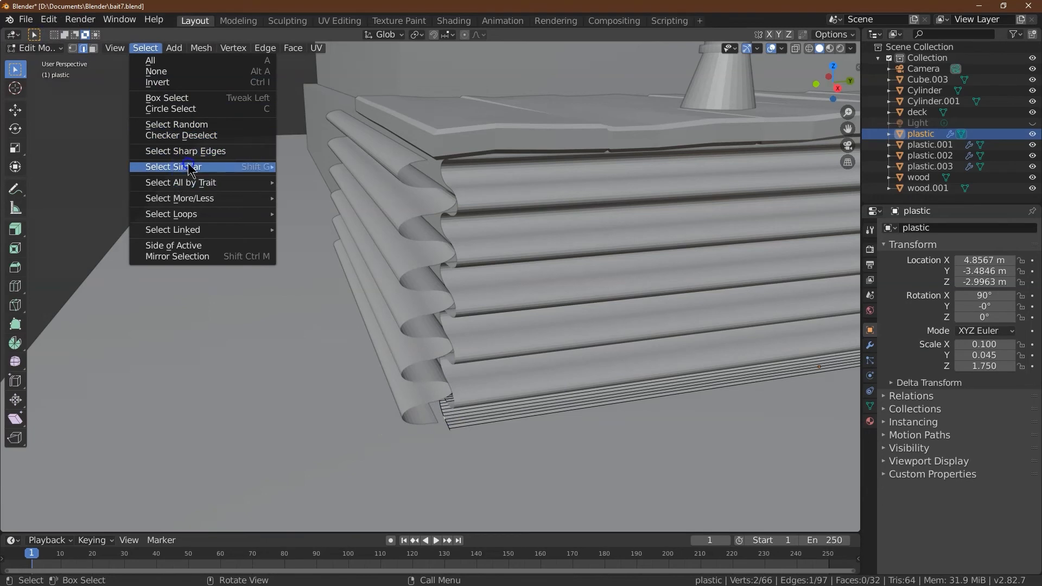
mouse_move(225, 215)
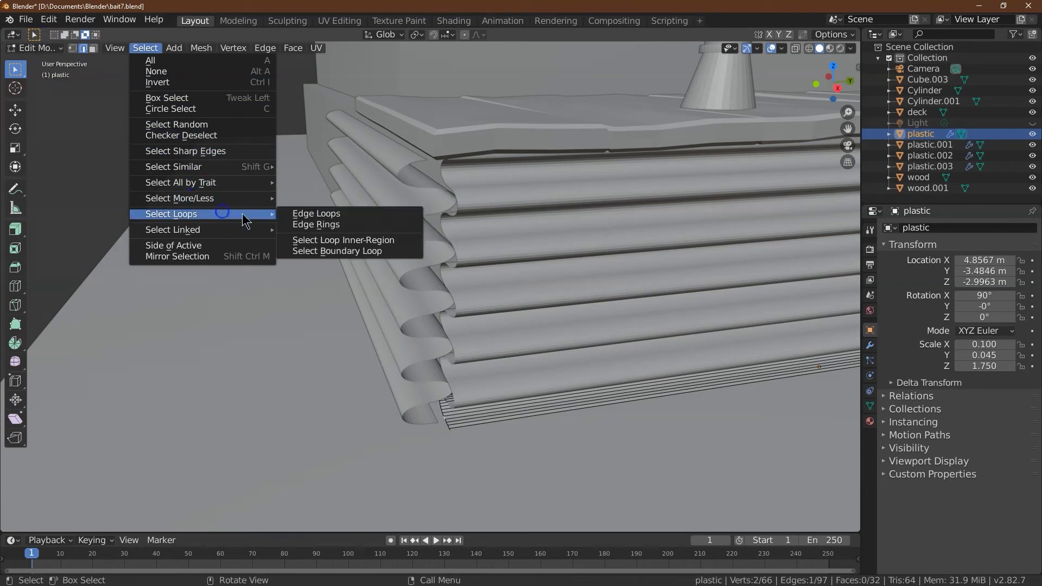
click(290, 215)
click(145, 47)
click(433, 468)
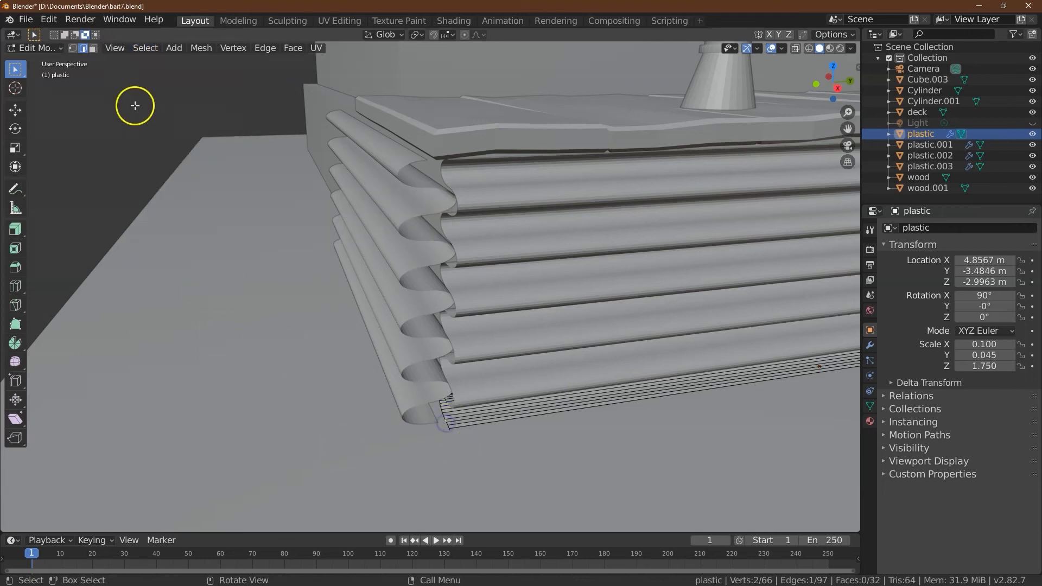
click(145, 48)
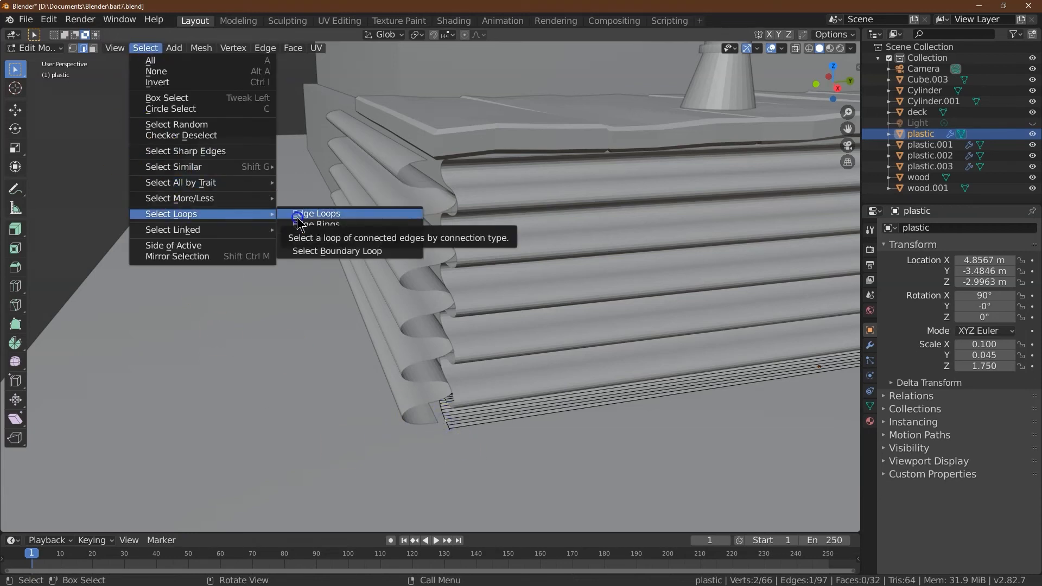
click(297, 216)
Step: Try to move the selected end edge loop about -0.03 m along Y towards the side sheet
click(16, 111)
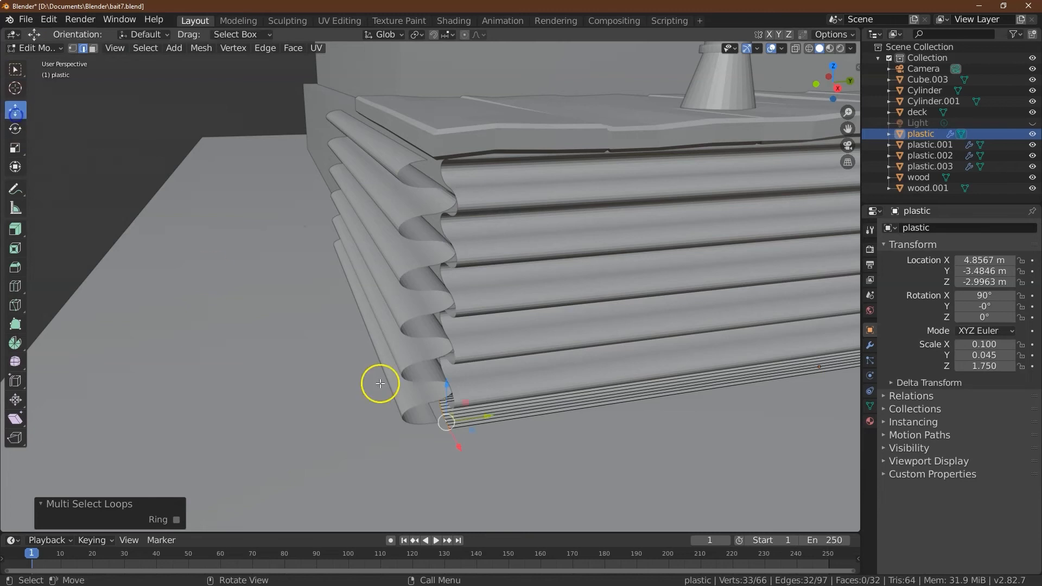
drag(484, 416, 471, 417)
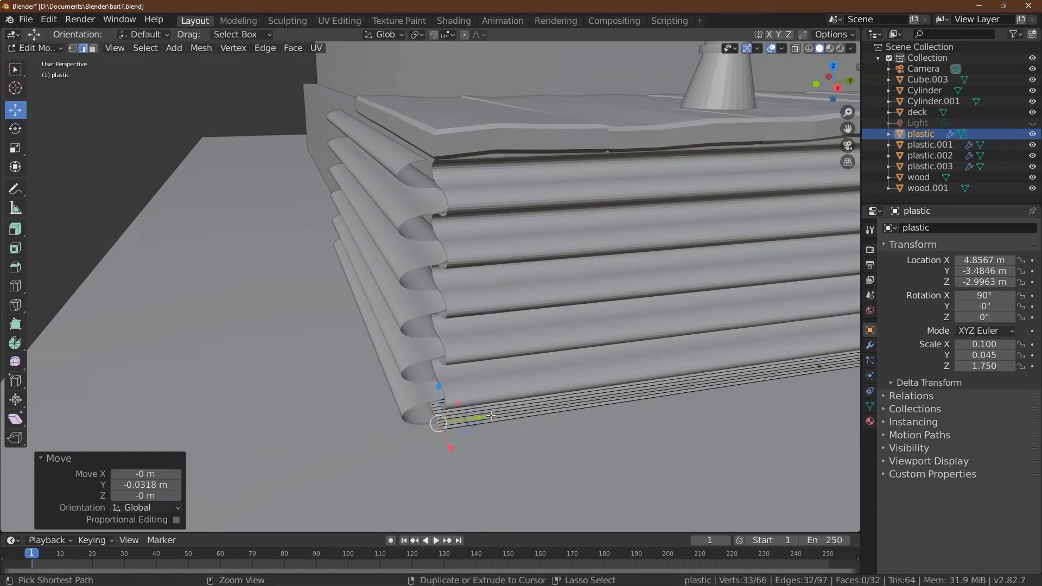
click(57, 172)
Step: Extrude the front sheet's selected end edge loop -0.15 m along Y, and return to Object Mode
click(256, 50)
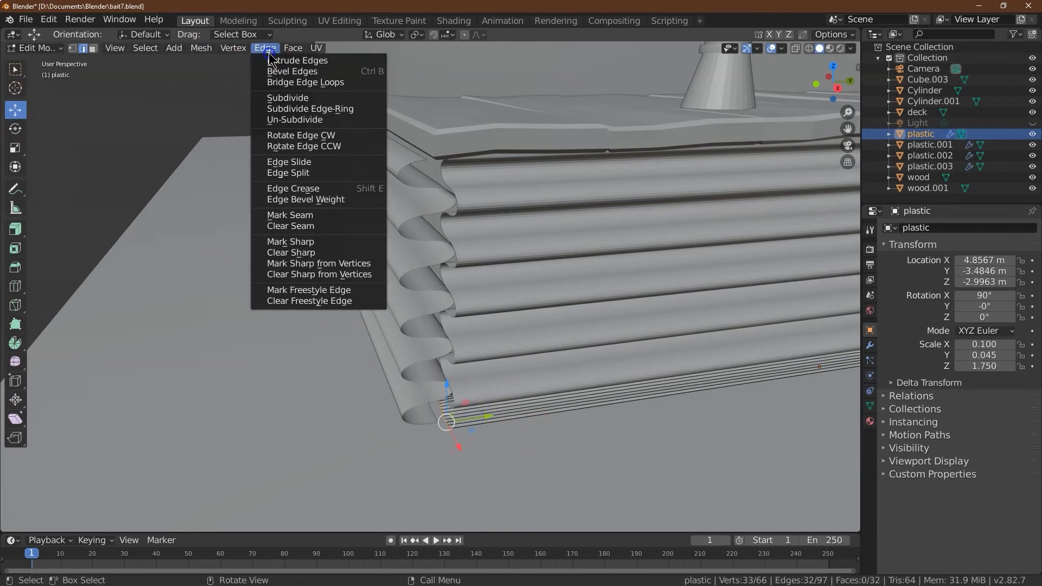
click(270, 61)
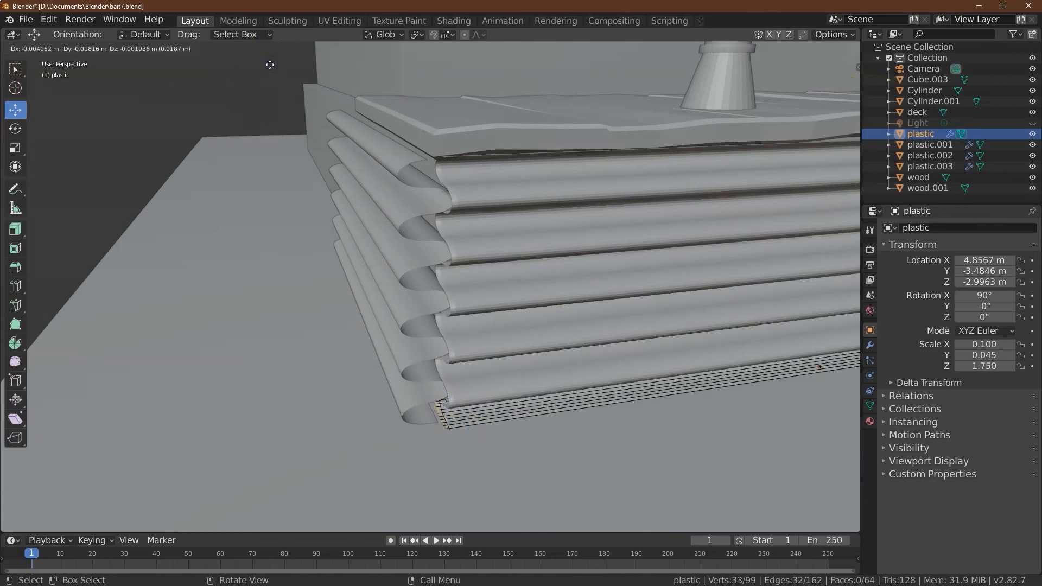
key(y)
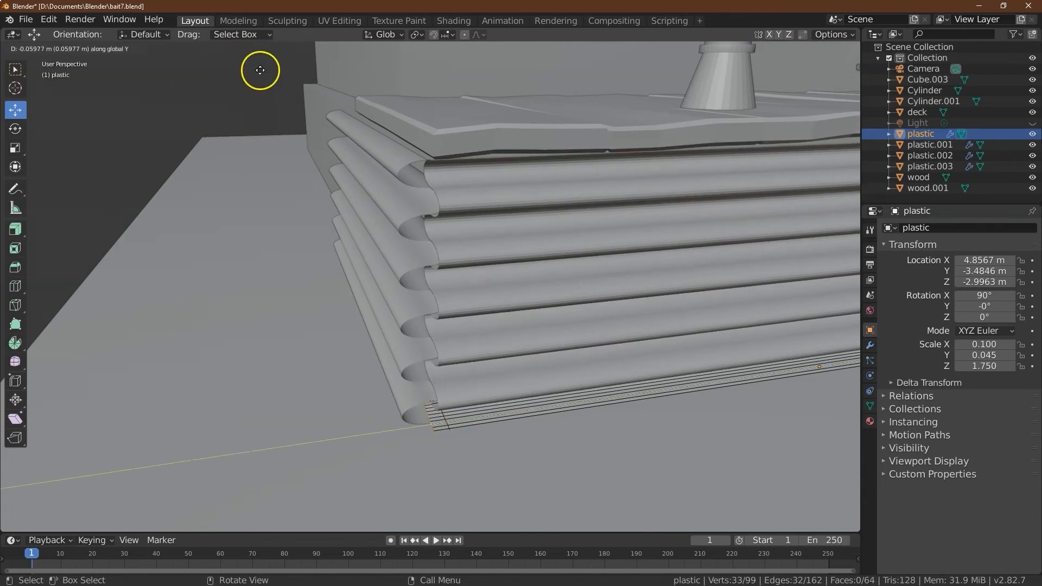
click(233, 72)
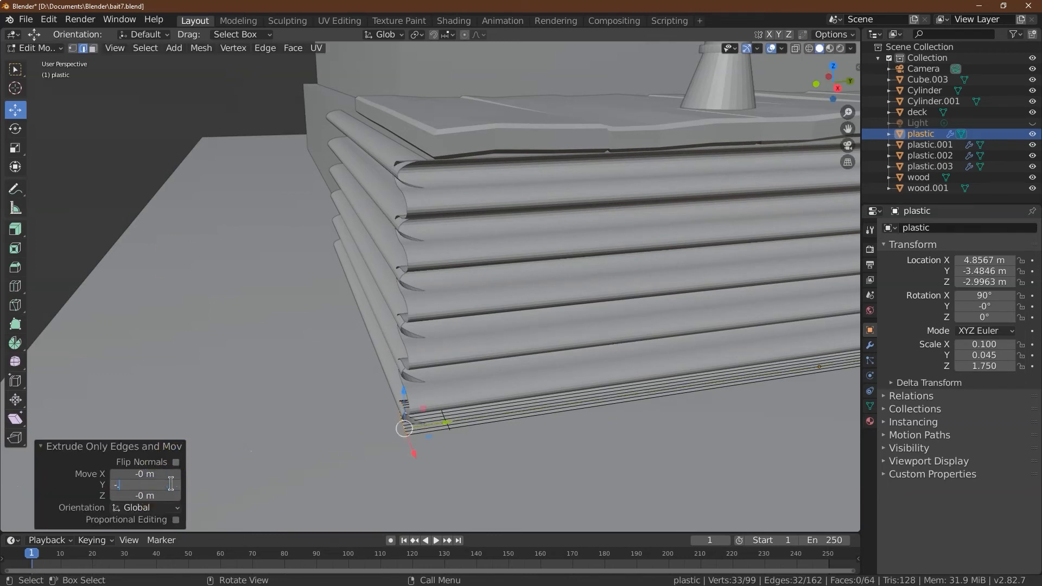
key(Return)
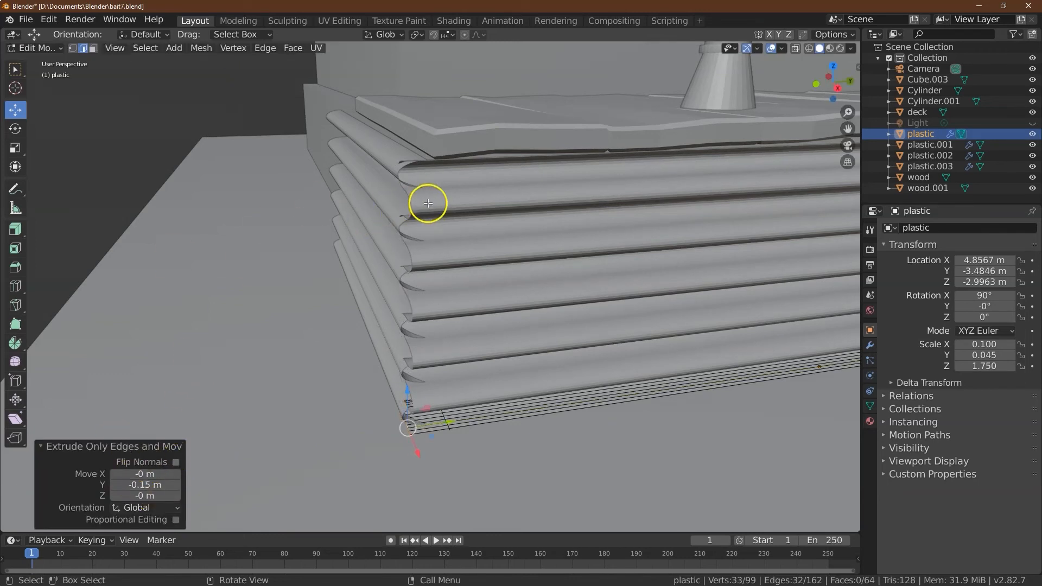
click(389, 191)
click(34, 48)
click(34, 34)
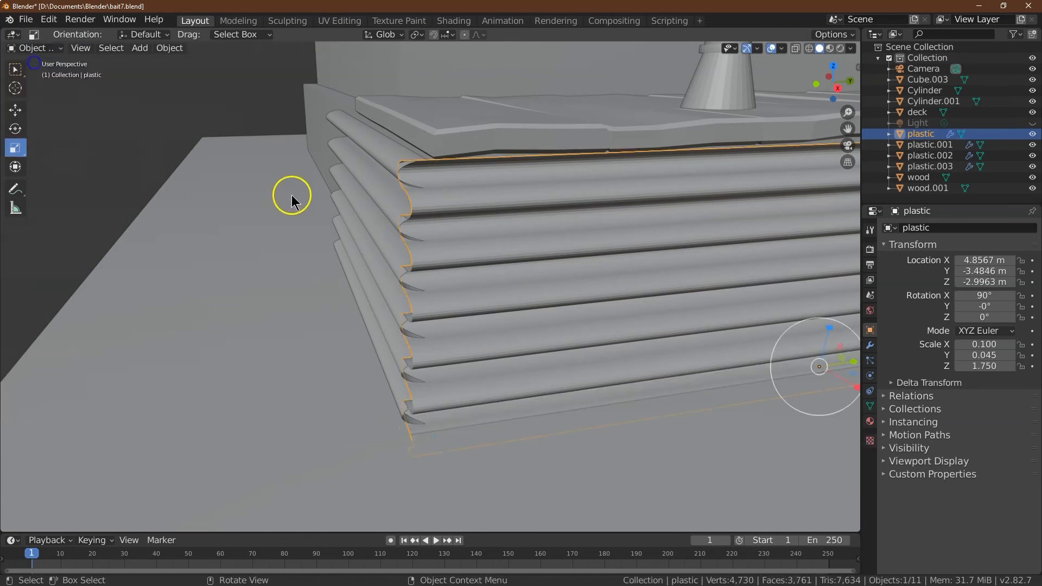
Step: Scale the side sheet to about 0.9 along Y and shift it slightly back from the extended end of the front sheet
click(374, 259)
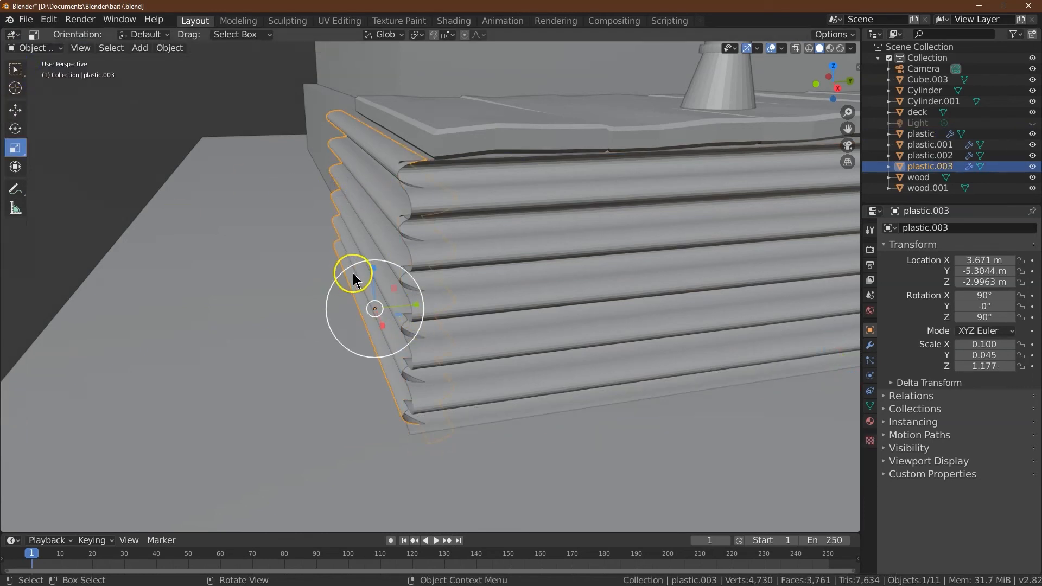
drag(414, 302, 406, 304)
click(15, 110)
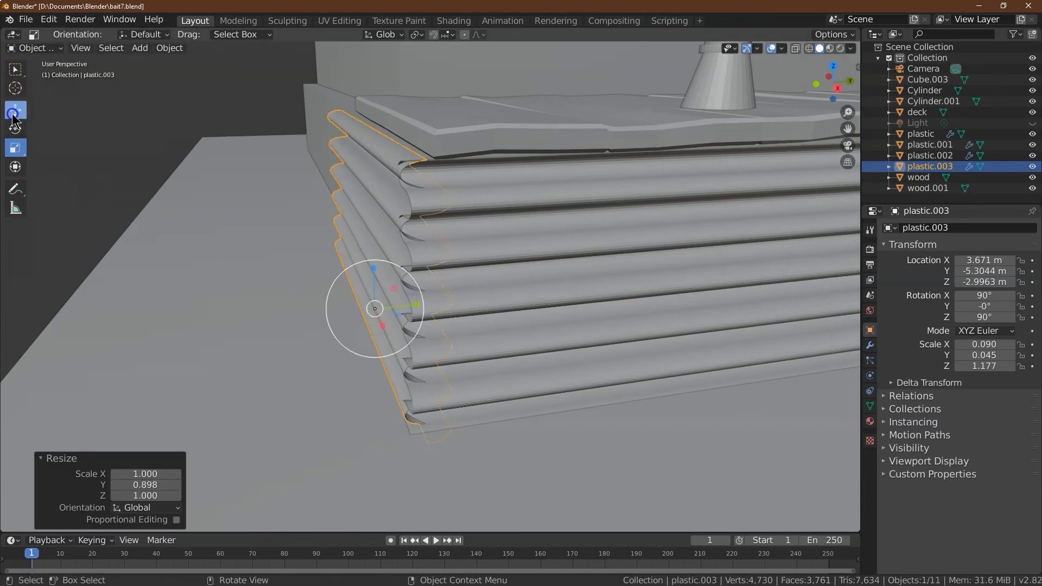
mouse_move(380, 320)
mouse_down()
mouse_move(414, 300)
mouse_move(384, 317)
mouse_up()
click(384, 316)
Step: Duplicate the side sheet along Y and place the copy at the deck's opposite end, at about Y 5.3 m
drag(838, 73, 94, 110)
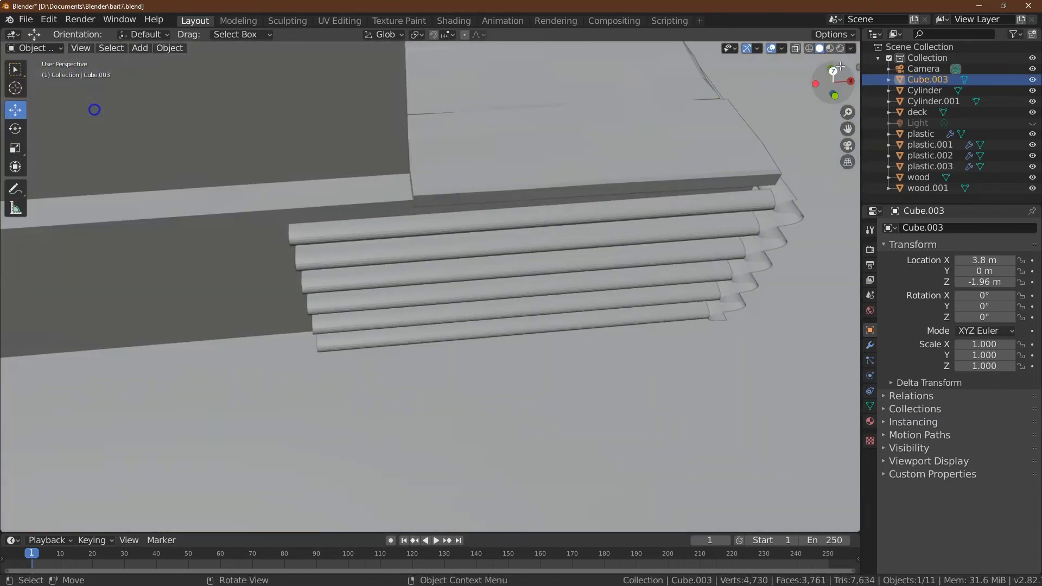
click(833, 72)
scroll(681, 205, down, 2)
click(458, 340)
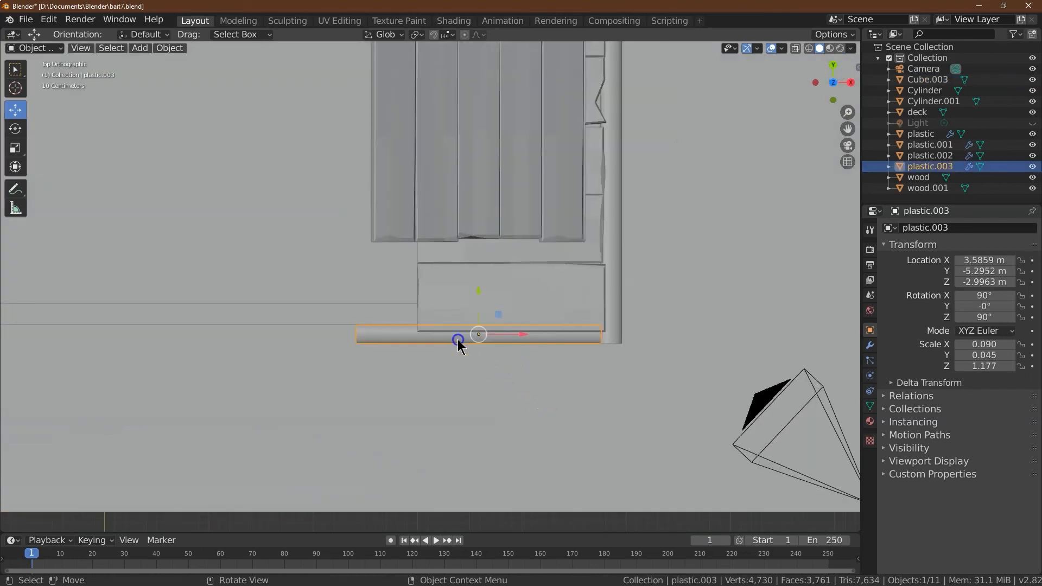
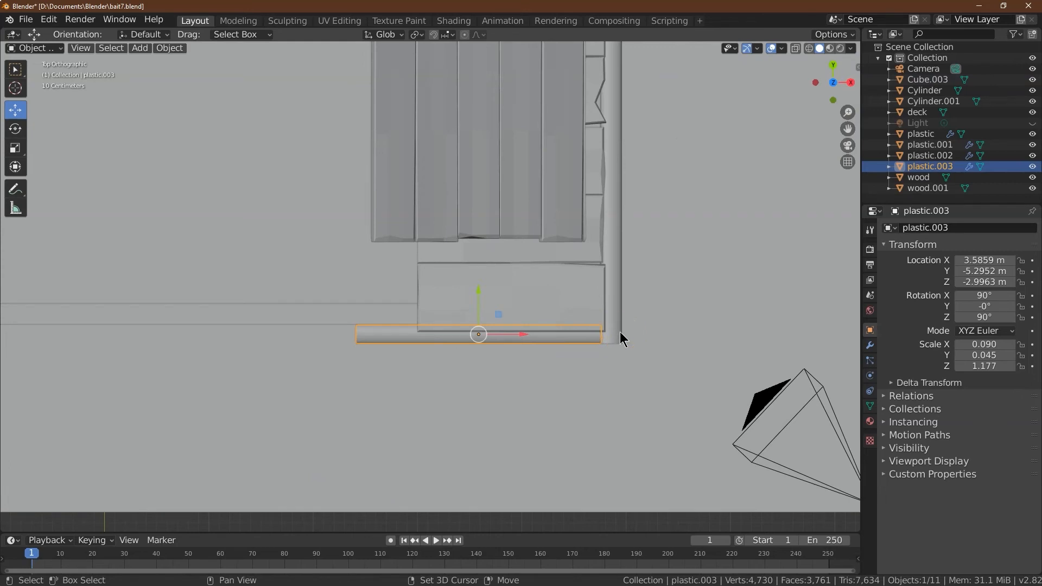
click(161, 50)
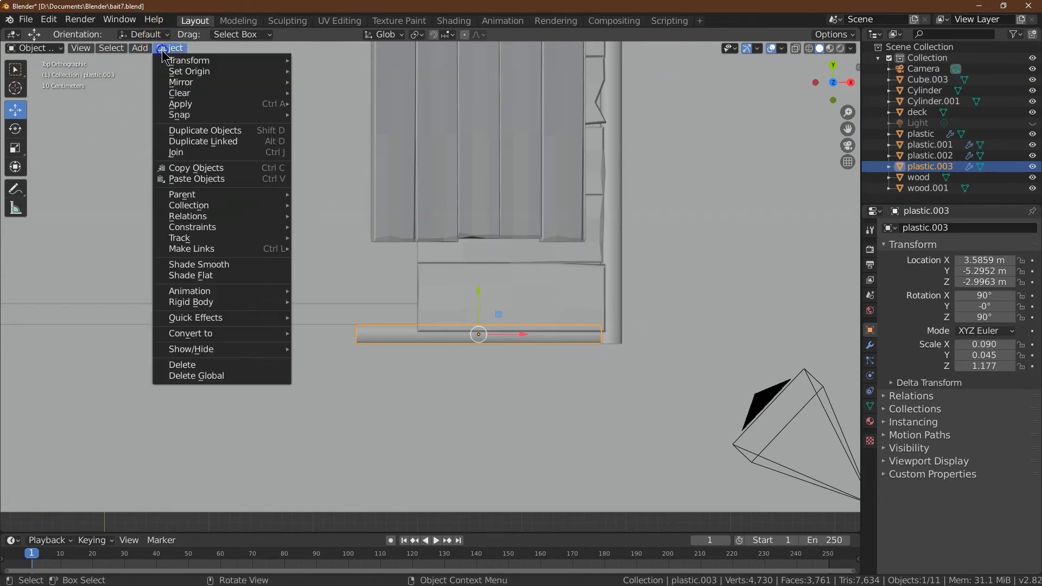
click(195, 136)
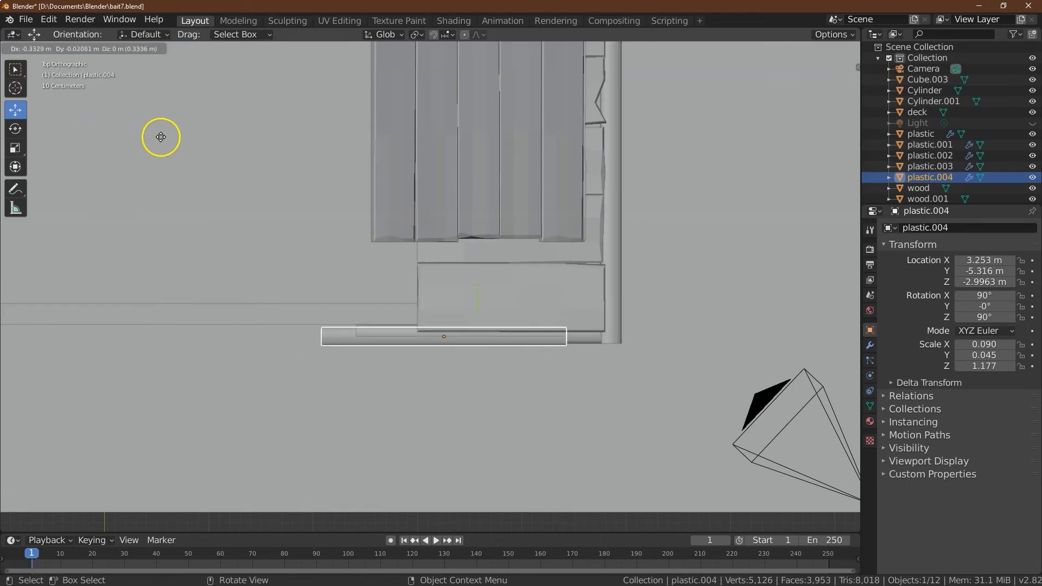
key(x)
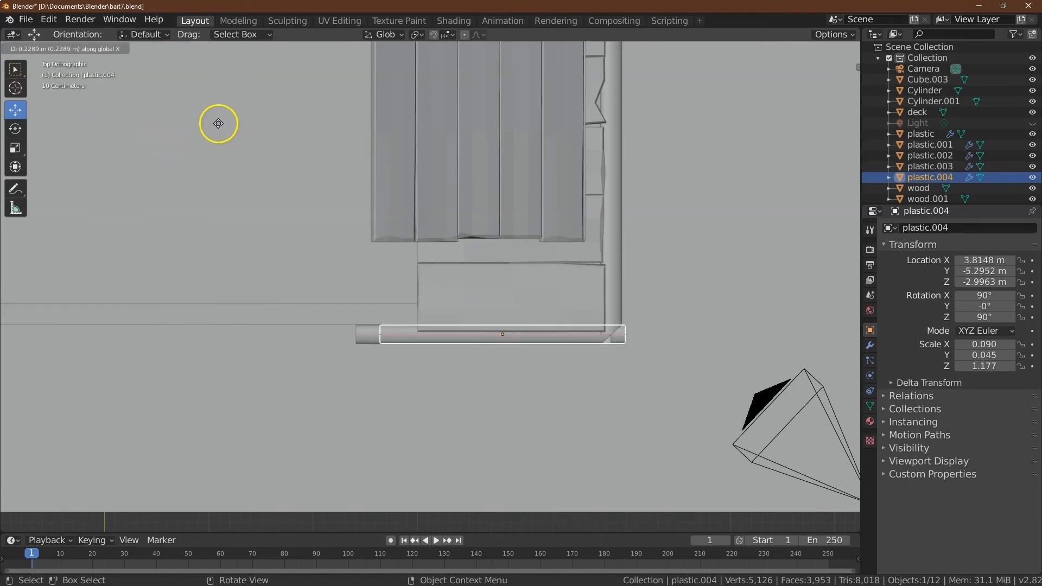
key(y)
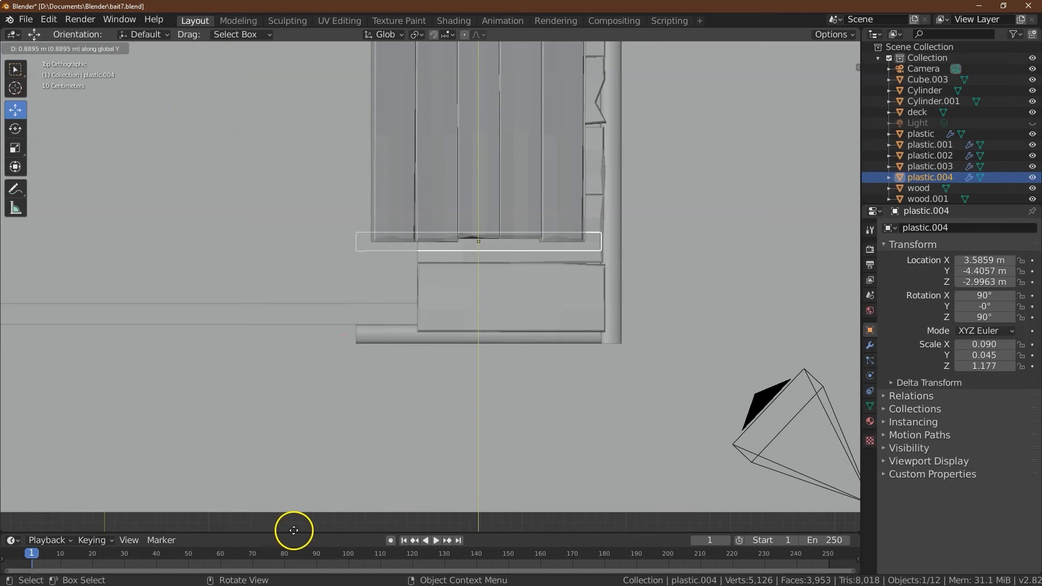
click(442, 349)
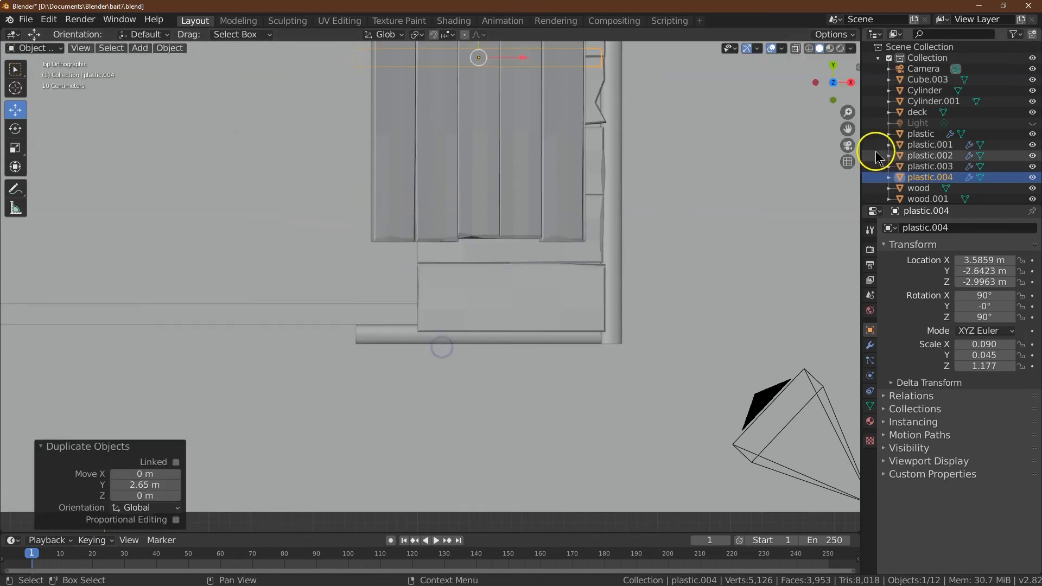
drag(847, 108, 640, 165)
drag(444, 199, 469, 530)
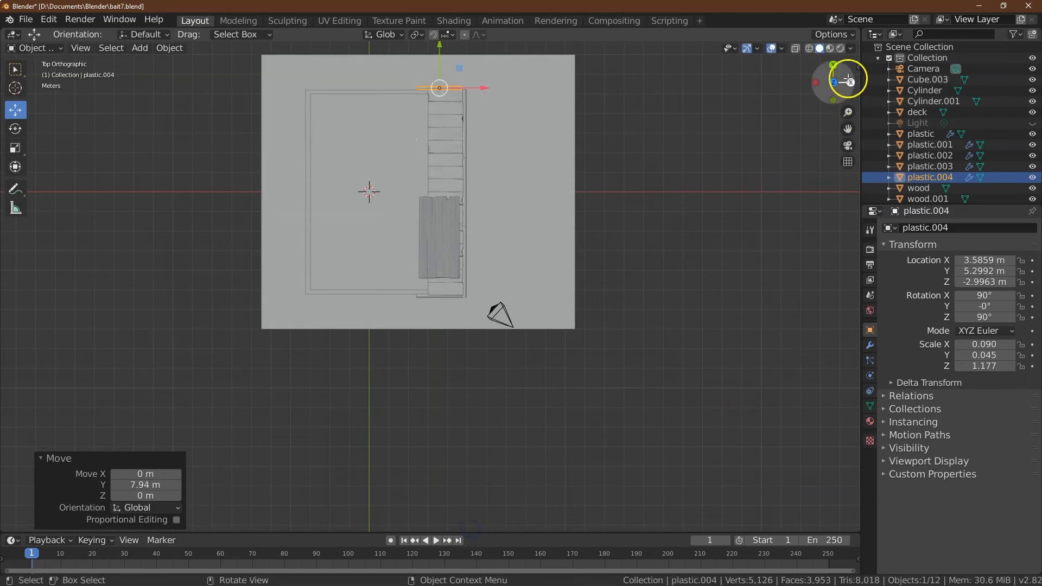
Step: Select the last front sheet at the deck's opposite corner and enter Edit Mode
drag(848, 81, 748, 91)
drag(847, 112, 829, 178)
drag(824, 85, 844, 86)
drag(847, 129, 655, 75)
drag(653, 363, 646, 360)
drag(827, 88, 836, 95)
click(691, 365)
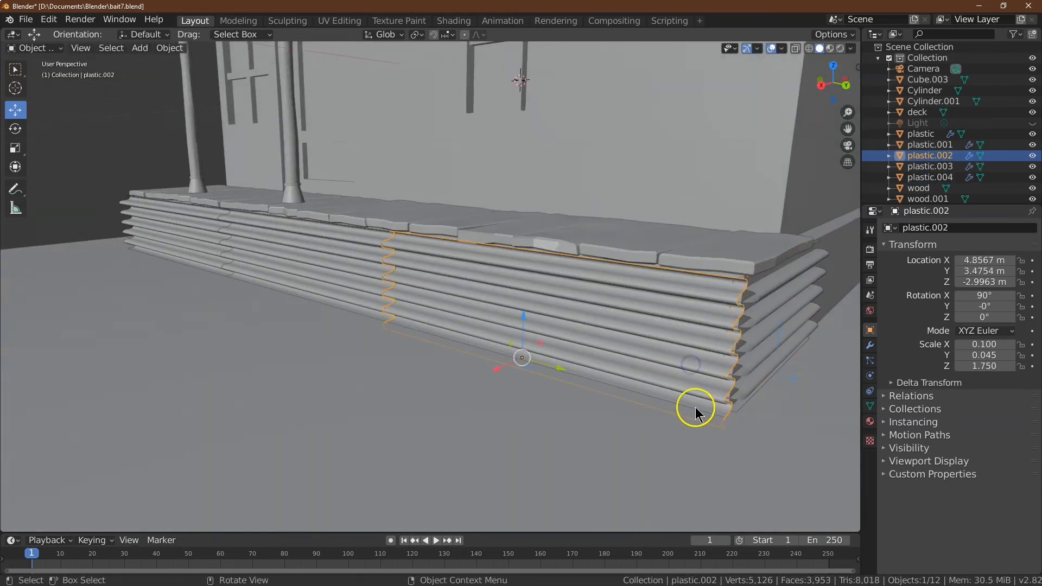
click(32, 48)
click(32, 70)
Step: Select the edge loop around the bottom strip's end at the opposite deck corner, using edge selection
drag(848, 112, 349, 261)
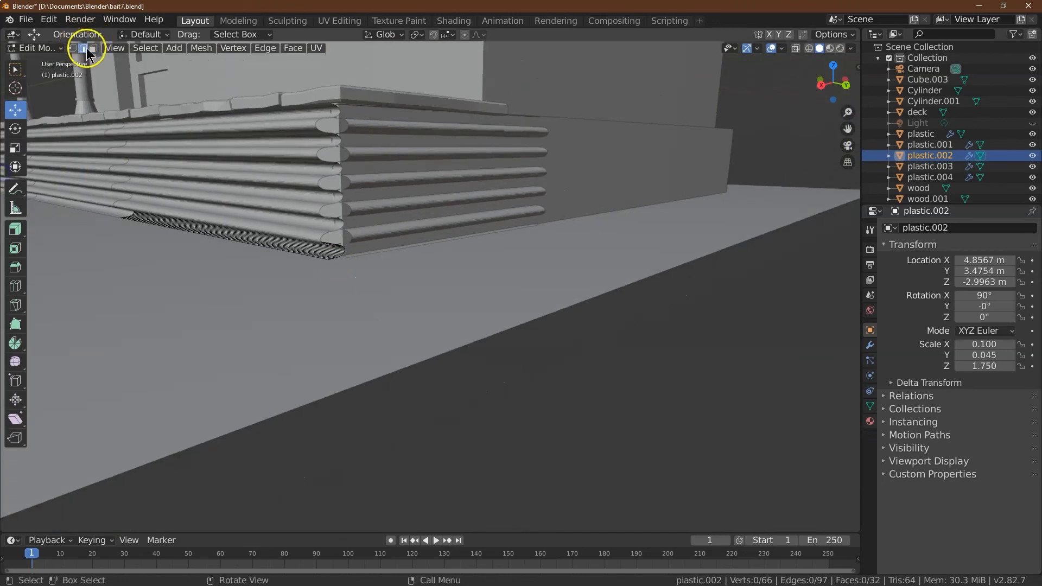
click(15, 69)
drag(849, 112, 848, 135)
drag(848, 129, 451, 327)
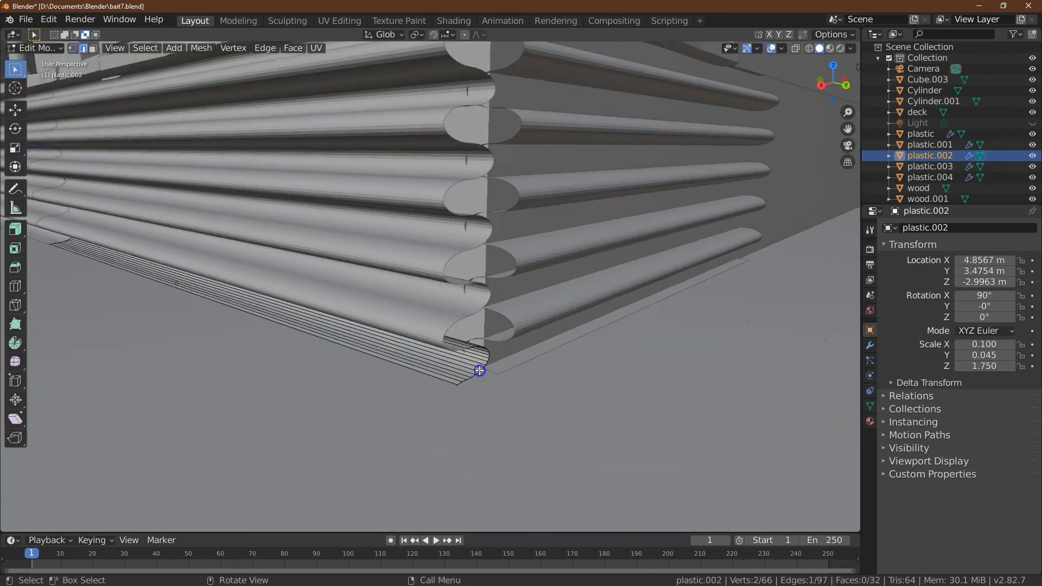
click(144, 47)
mouse_move(262, 225)
click(305, 213)
key(g)
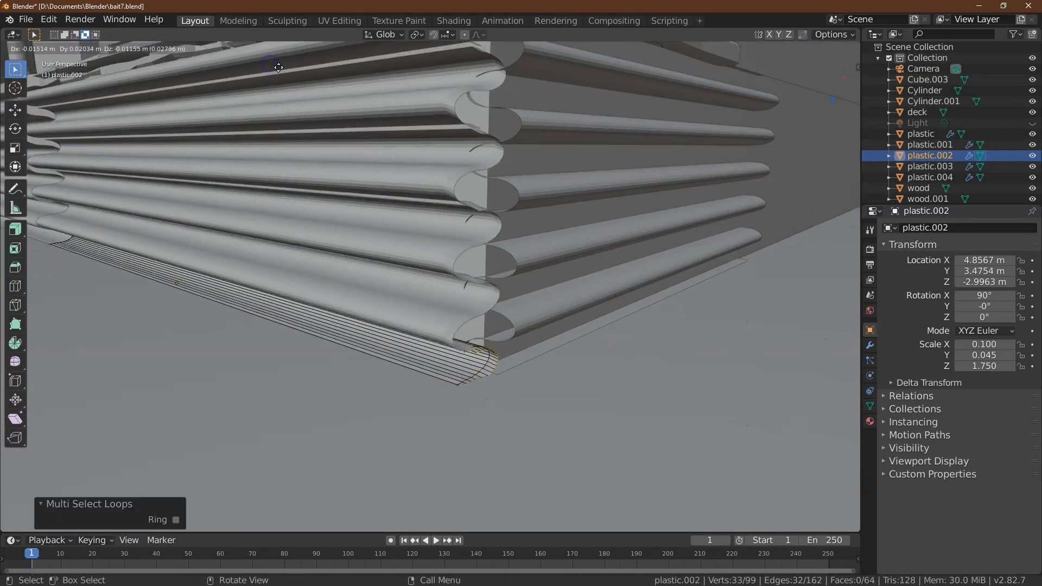
click(279, 68)
click(49, 20)
click(58, 35)
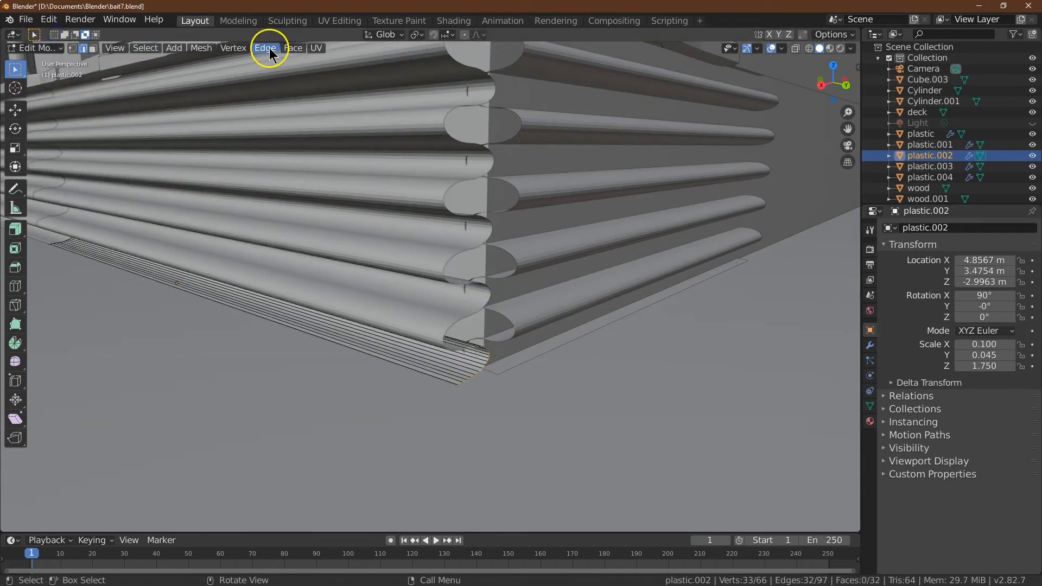
Step: Extrude the selected end edge loop 0.06 m along Y towards the side sheet, and return to Object Mode
click(268, 50)
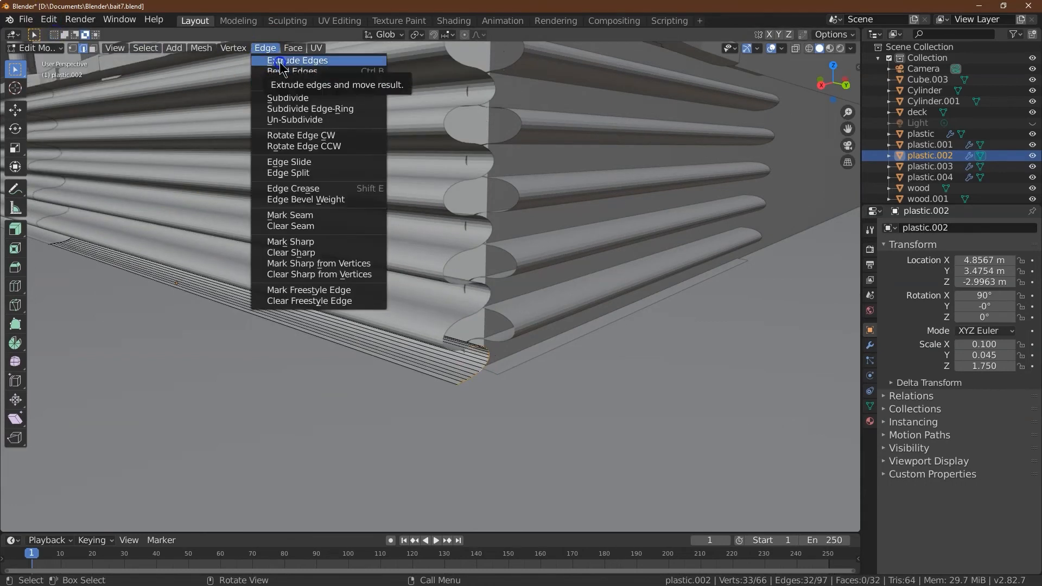
click(281, 61)
key(y)
click(292, 74)
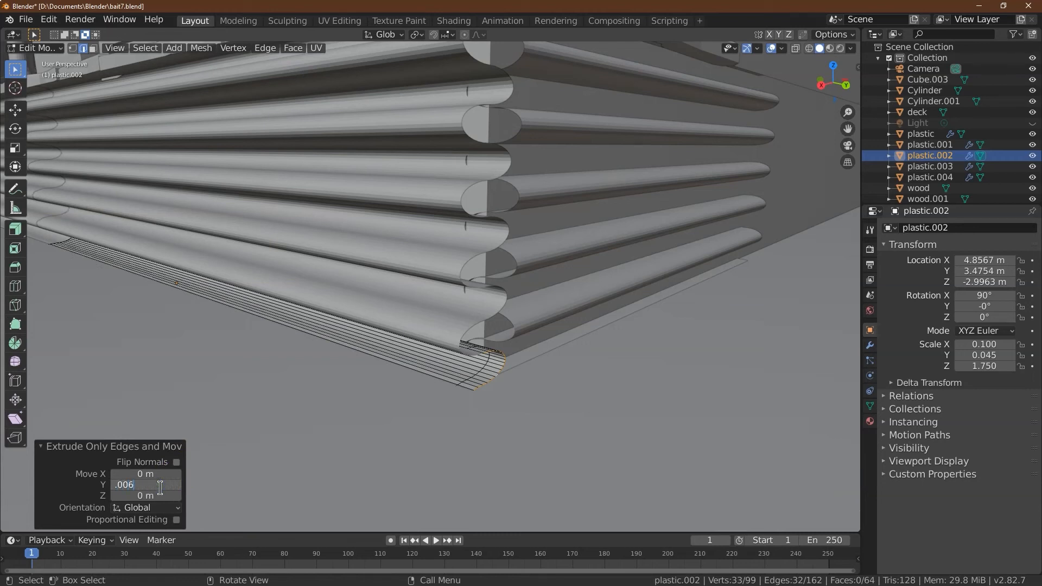
key(Tab)
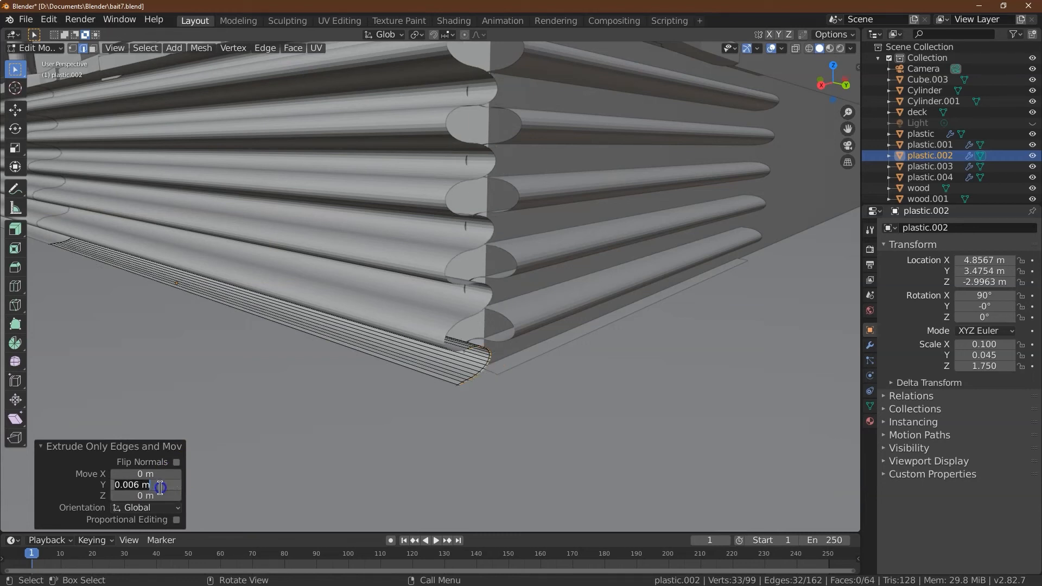
click(160, 487)
text(.06)
key(Tab)
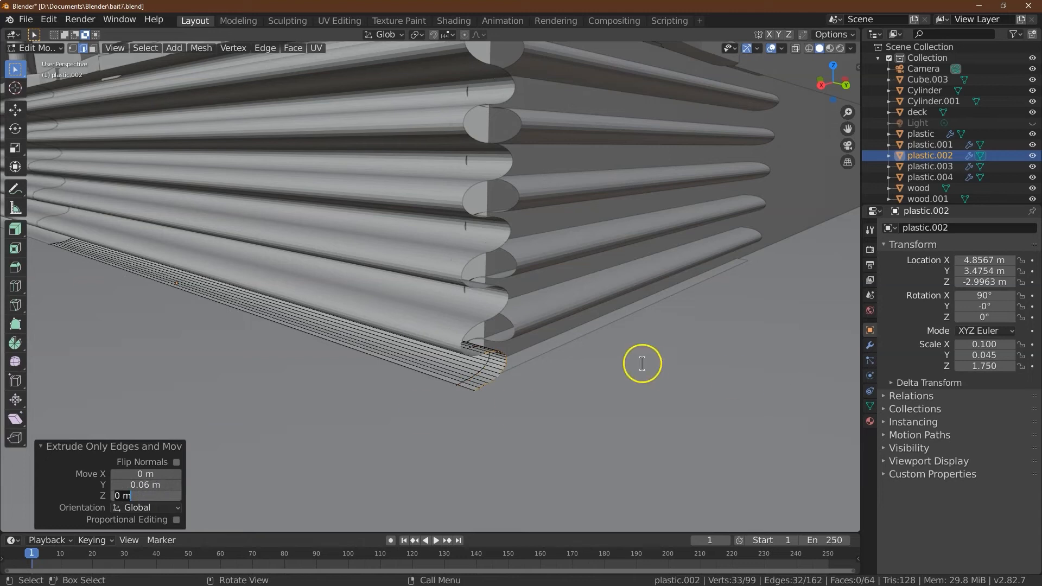
key(Tab)
key(Tab)
click(38, 47)
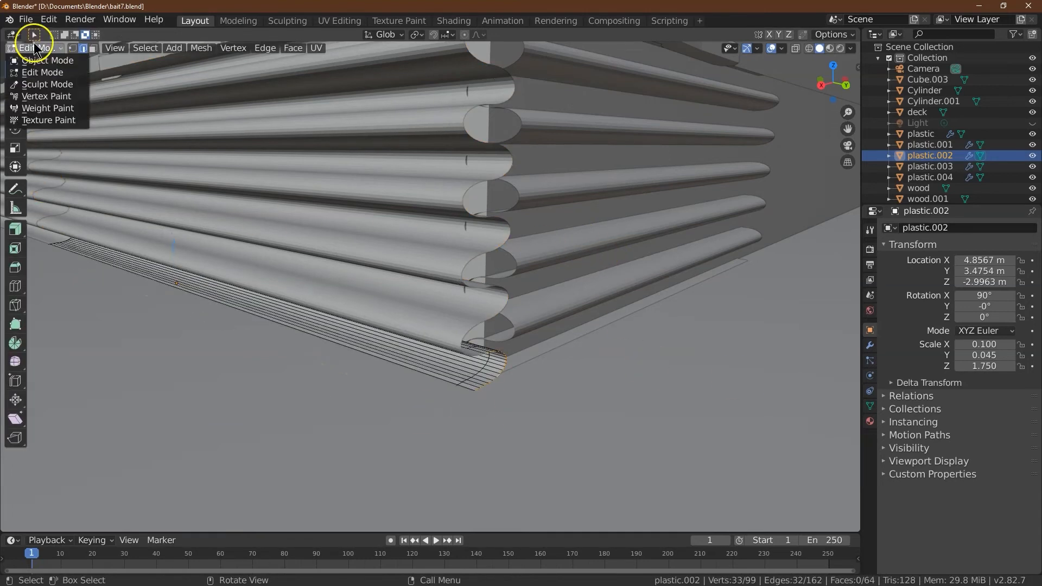
click(38, 57)
click(678, 239)
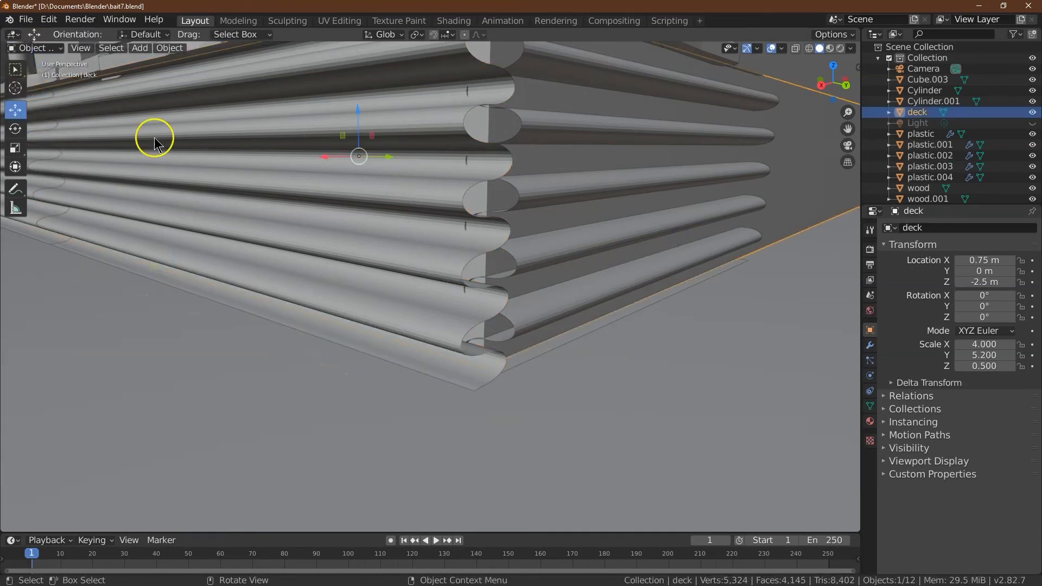
drag(327, 156, 333, 157)
click(49, 19)
click(52, 31)
Step: Shift the duplicated side sheet to meet the extended front sheet at the corner, and save the file as bait8.blend
click(682, 291)
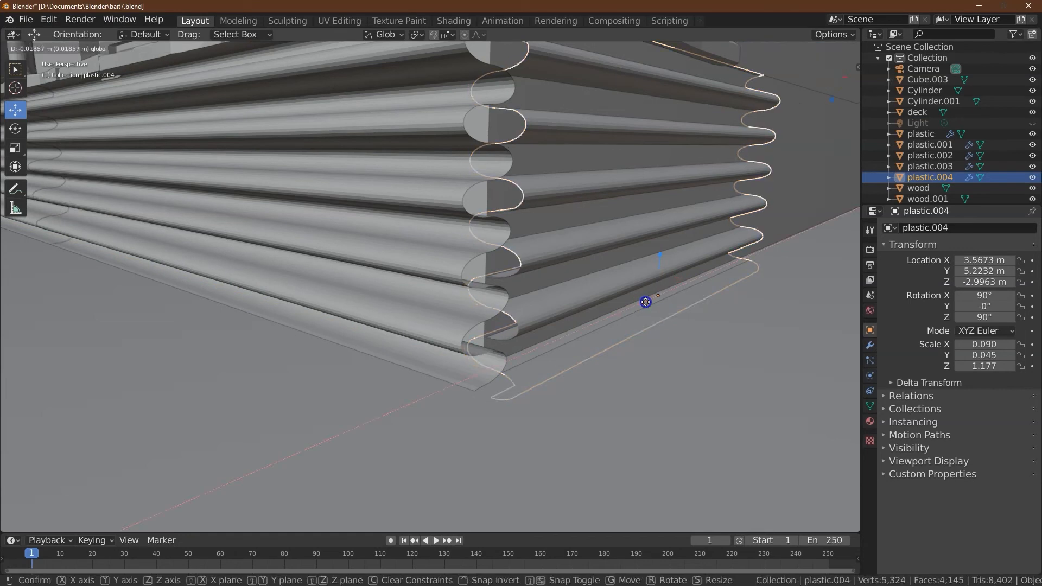
click(645, 298)
mouse_move(830, 88)
mouse_down()
mouse_move(842, 133)
mouse_move(817, 95)
mouse_up()
Step: Duplicate the porch column nearest the house's end and place the copy by the front corner of the house
key(Home)
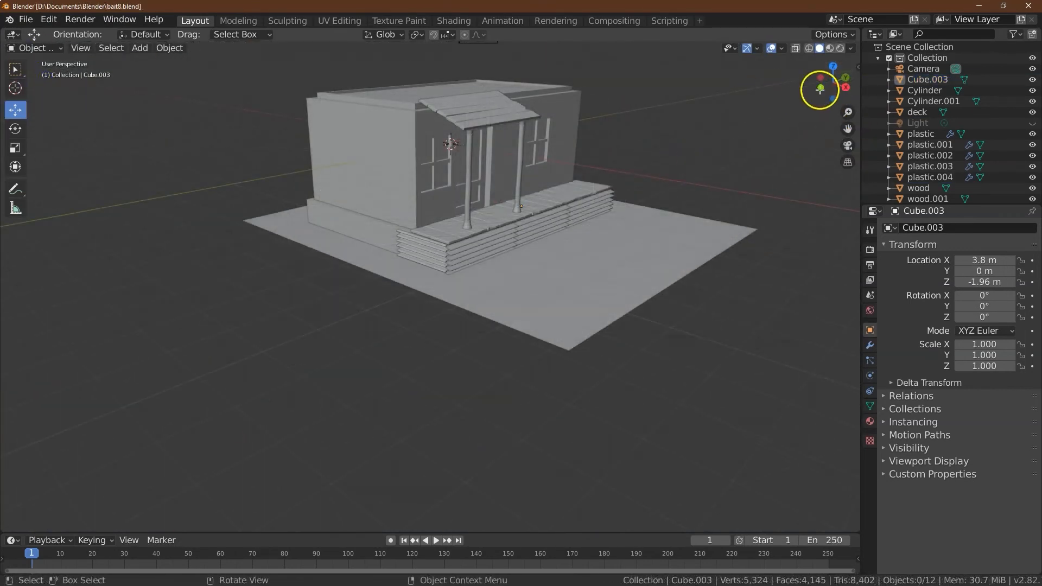
drag(833, 102, 846, 126)
click(389, 223)
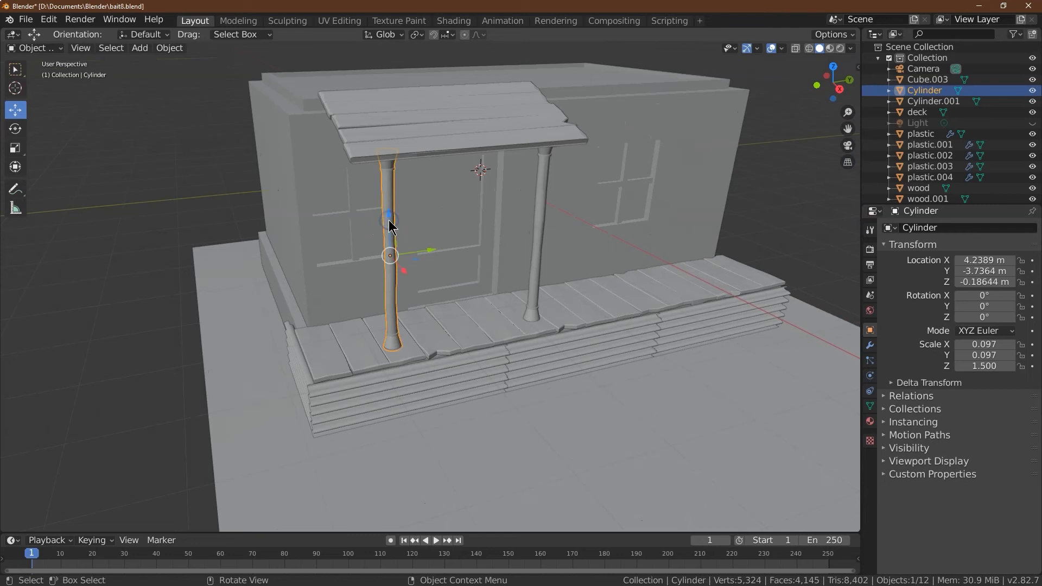
click(164, 50)
click(225, 195)
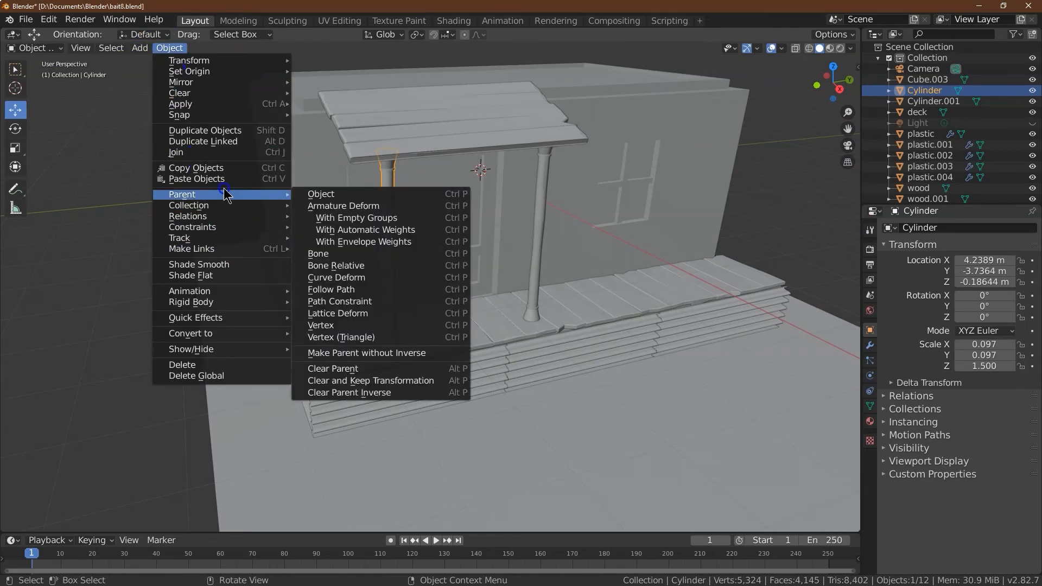
click(234, 130)
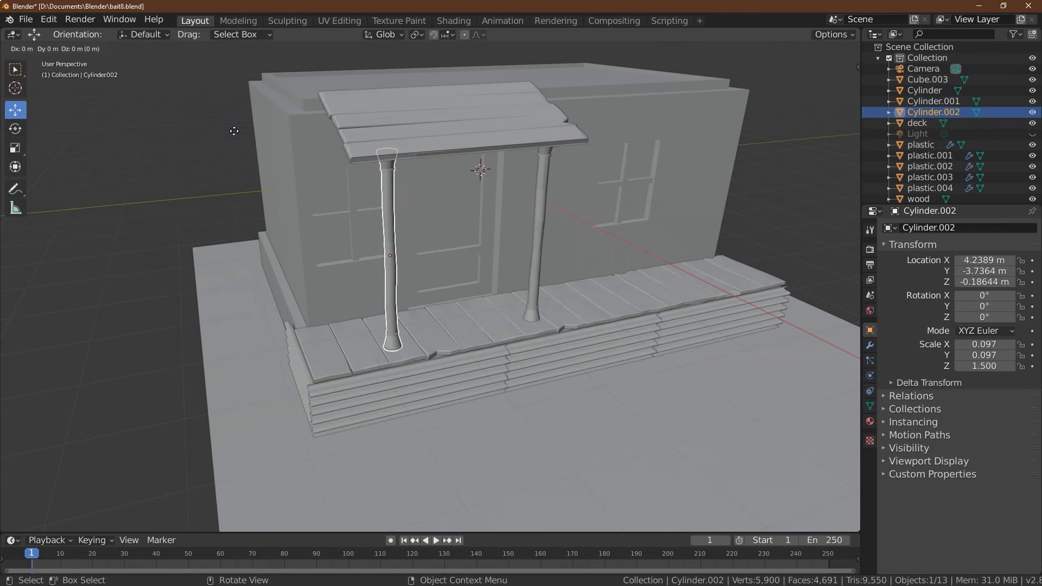
click(132, 62)
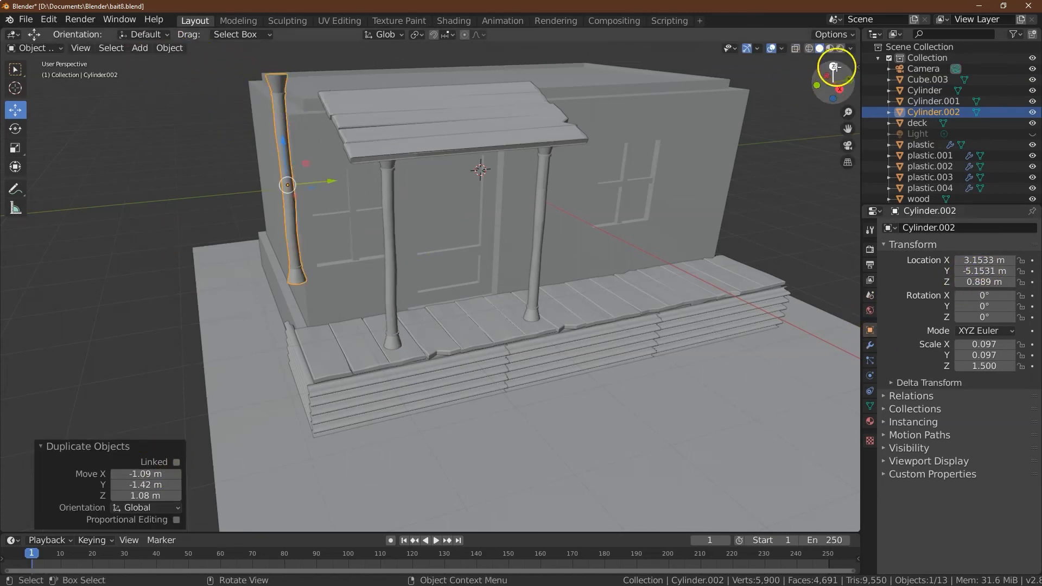
Step: Move the column copy to the rear corner of the roof, at about X -2.02 m, Y -4.02 m, Z 0.99 m
drag(830, 73, 72, 87)
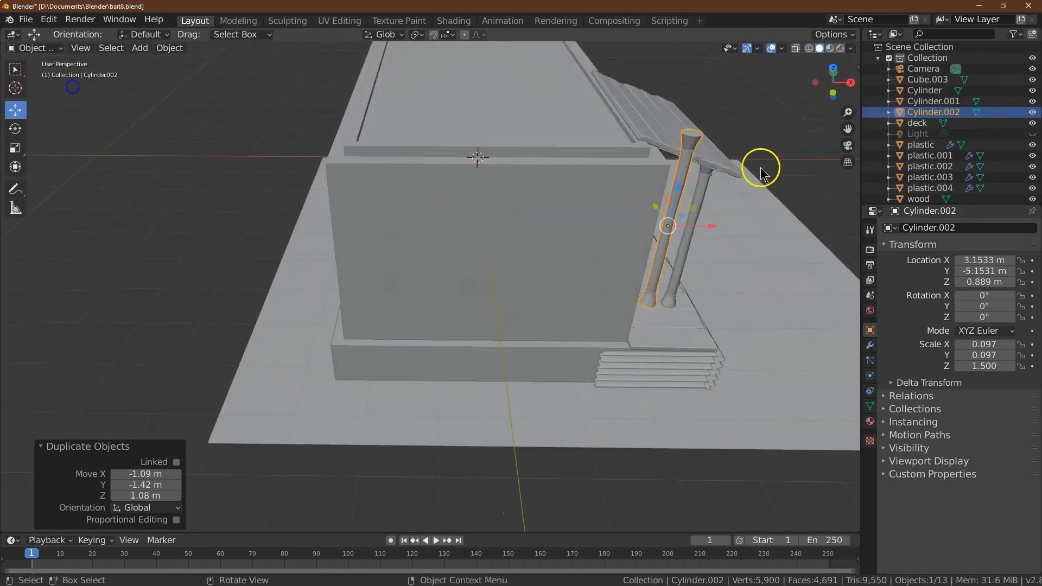
drag(710, 226, 446, 188)
drag(820, 84, 63, 88)
drag(578, 166, 519, 140)
drag(839, 82, 707, 64)
drag(409, 165, 388, 164)
drag(818, 91, 139, 79)
drag(558, 84, 558, 78)
drag(816, 84, 301, 121)
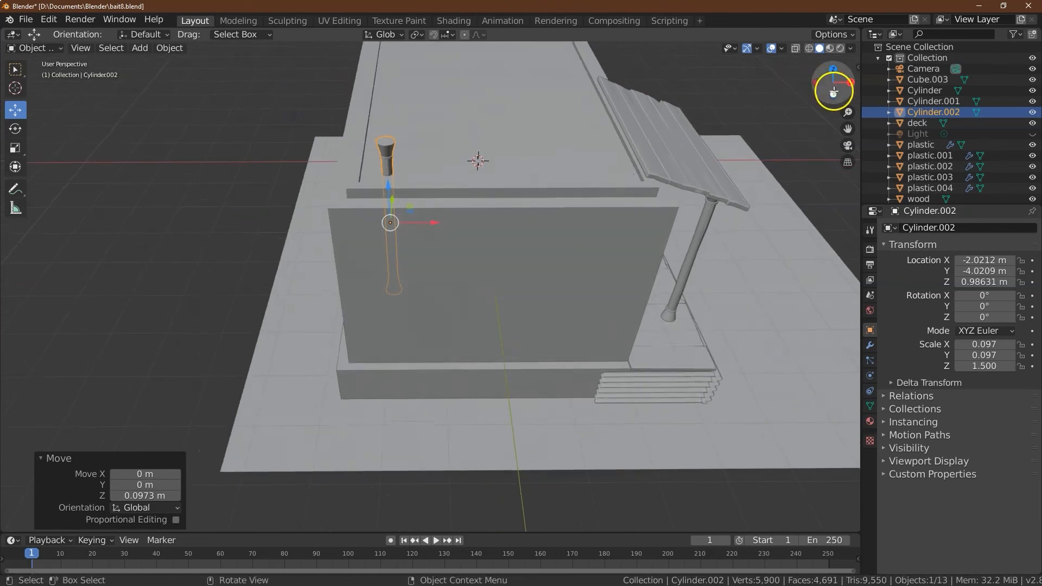
Step: Shift the roof pipe inward from the roof's rear edge to about X -1.92 m
click(834, 92)
drag(832, 77, 11, 163)
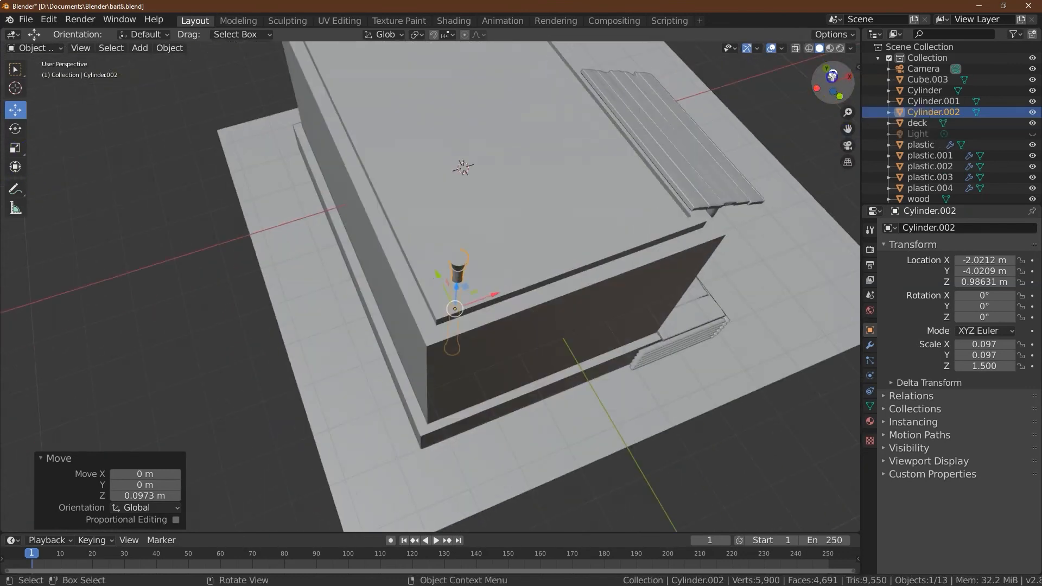
click(832, 76)
key(g)
drag(406, 395, 406, 395)
drag(367, 356, 361, 386)
drag(395, 425, 421, 428)
key(ctrl+z)
drag(392, 395, 392, 374)
Step: Move the roof pipe about 0.12 m along Y and raise it to about Z 1.09 m
drag(833, 83, 784, 496)
drag(315, 152, 341, 152)
click(845, 91)
drag(846, 94, 657, 115)
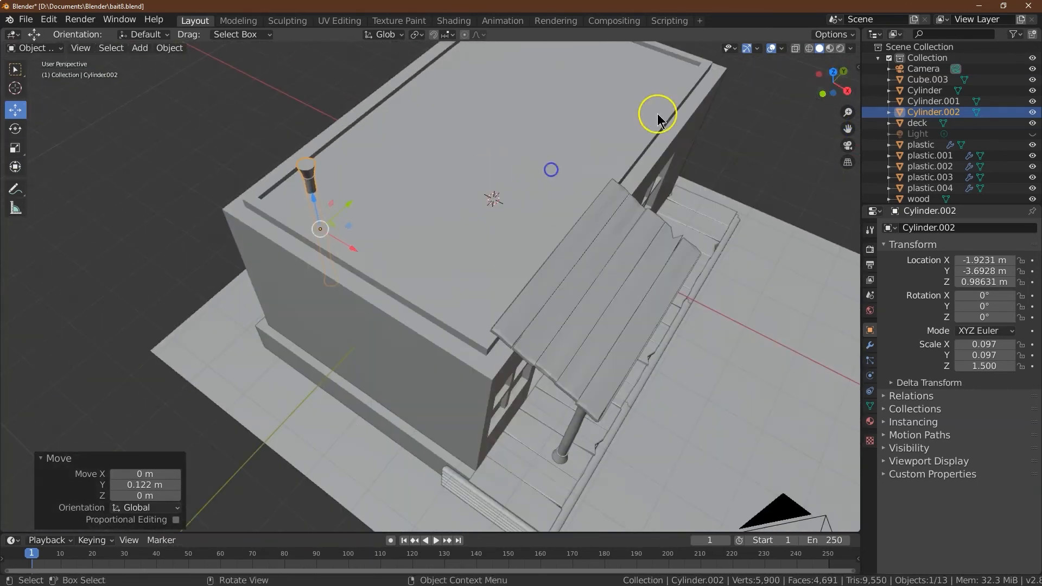
drag(316, 197, 316, 190)
Step: Enter Edit Mode on the roof pipe, select its top face and inset it with a thickness of 0.4 m
click(32, 48)
click(33, 82)
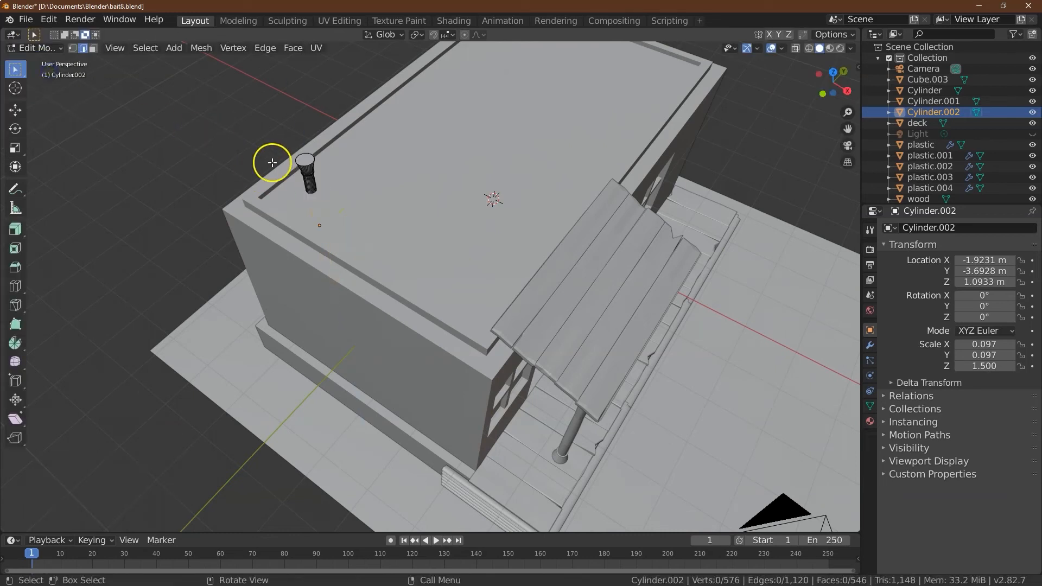
click(312, 160)
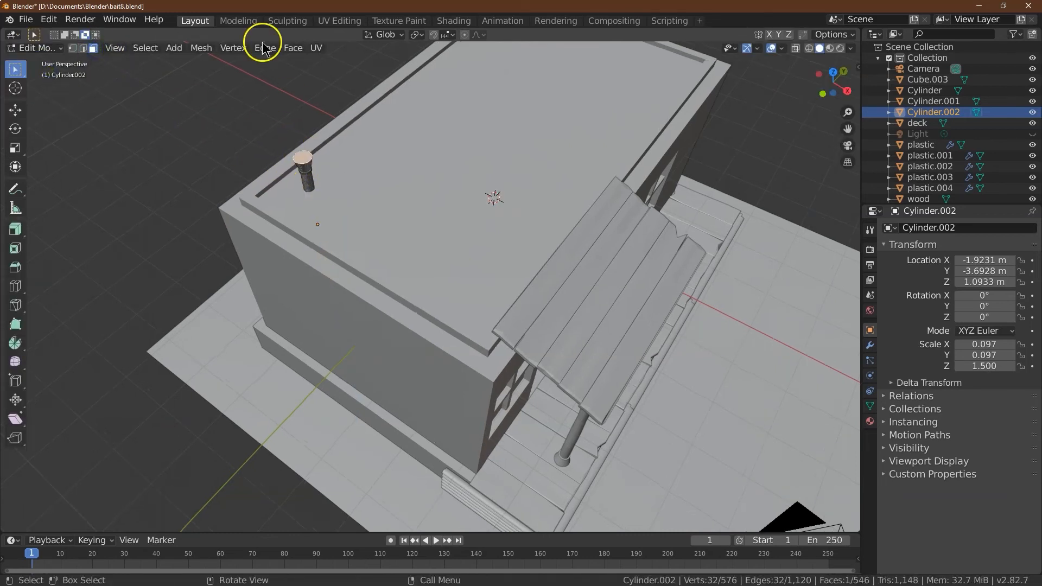
click(293, 48)
click(320, 99)
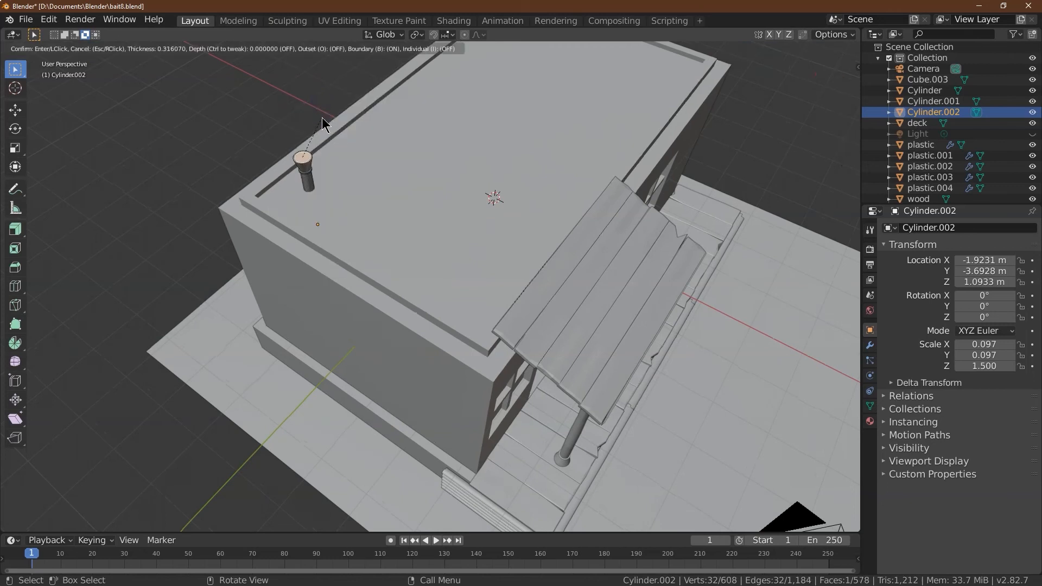
click(319, 122)
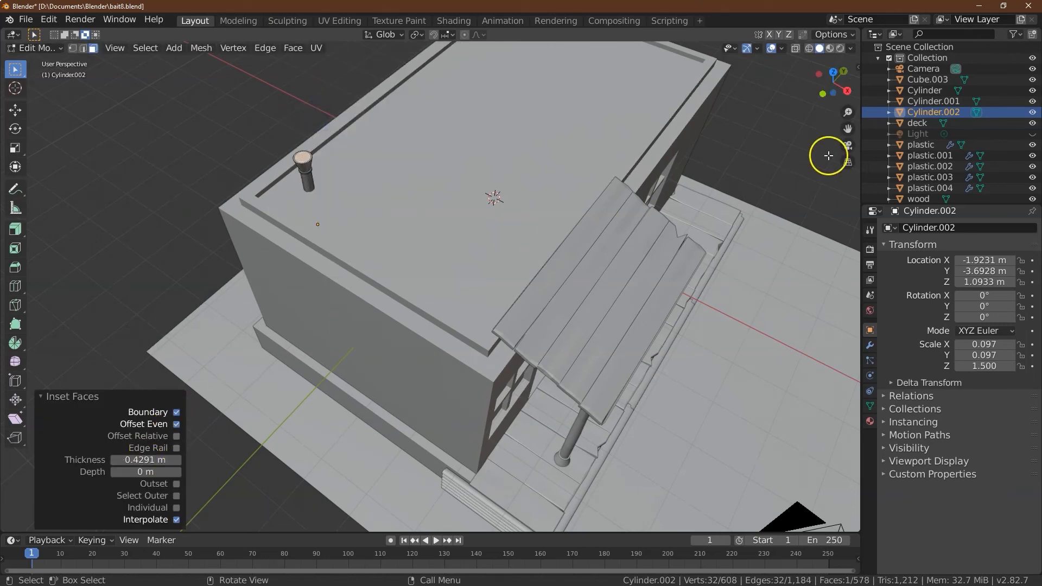
drag(848, 117, 148, 241)
click(146, 460)
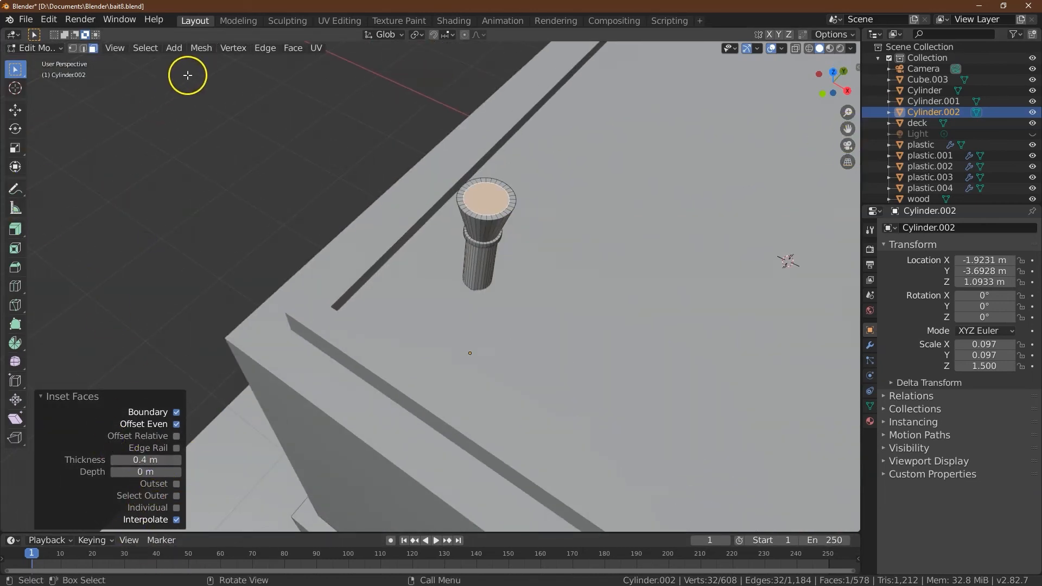
Step: Delete the inset face to open the top of the roof pipe, and return to Object Mode
click(201, 48)
mouse_move(222, 280)
click(364, 302)
drag(847, 89, 825, 72)
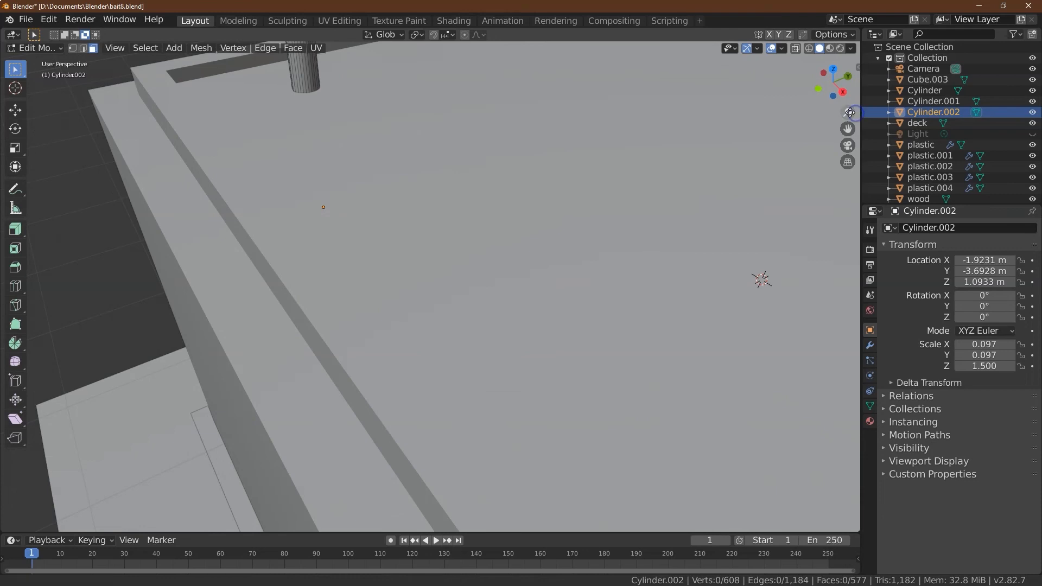
scroll(855, 113, down, 6)
mouse_move(842, 93)
mouse_down()
mouse_move(829, 80)
mouse_move(830, 99)
mouse_move(850, 115)
mouse_move(847, 93)
mouse_up()
drag(847, 129, 822, 184)
mouse_move(834, 96)
mouse_down()
mouse_move(788, 79)
mouse_move(859, 93)
mouse_move(830, 98)
mouse_up()
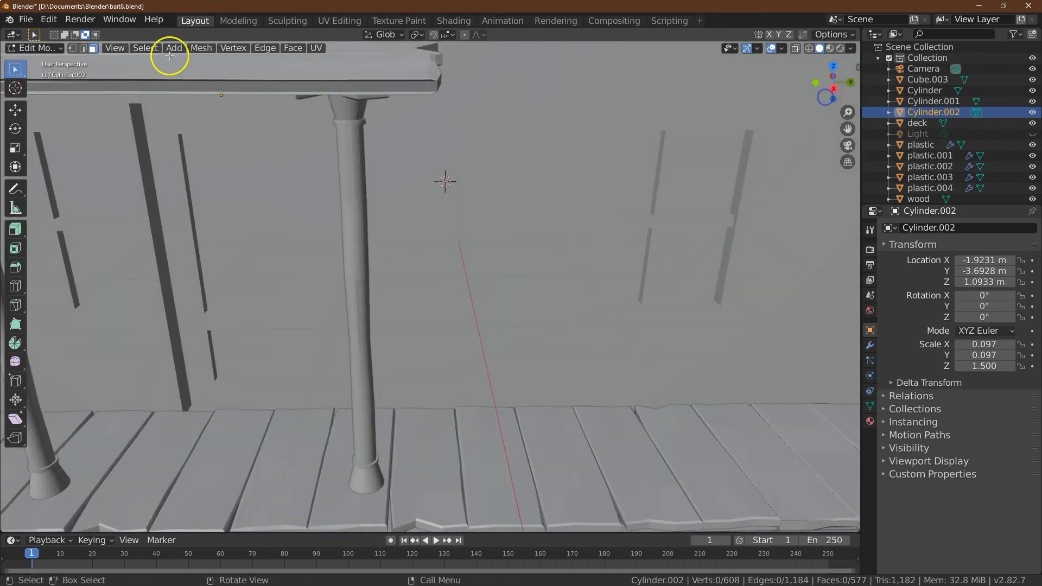
click(35, 48)
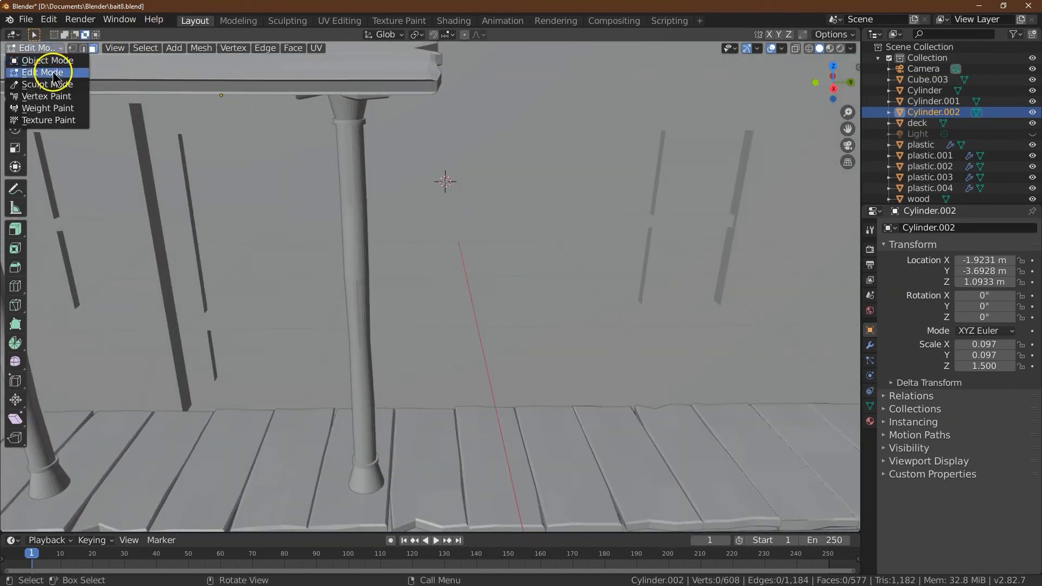
click(42, 71)
click(42, 50)
click(42, 61)
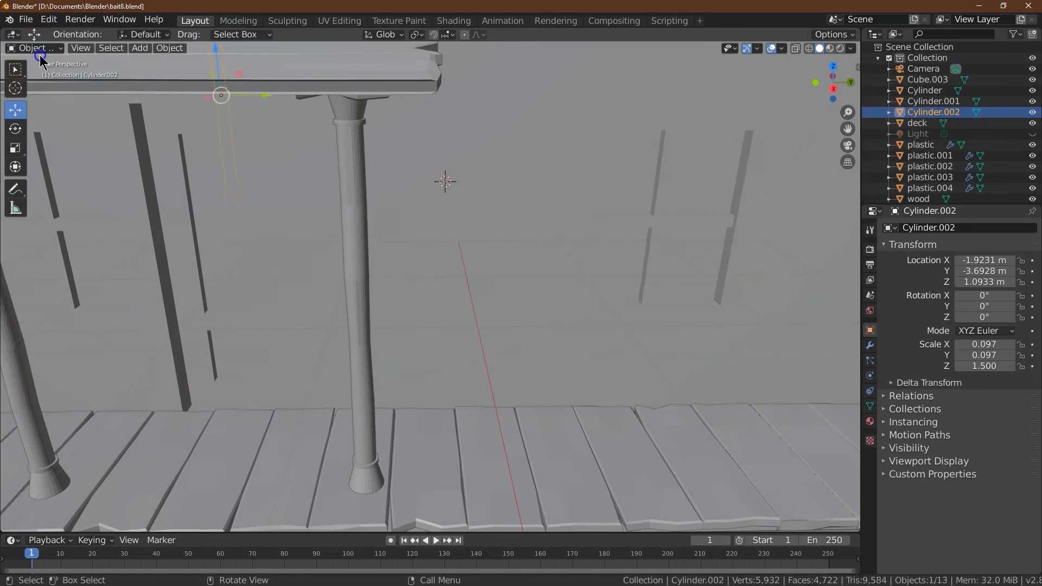
Step: Select the house, enter Edit Mode and select the upper and lower wall faces between the door and the front window
click(458, 235)
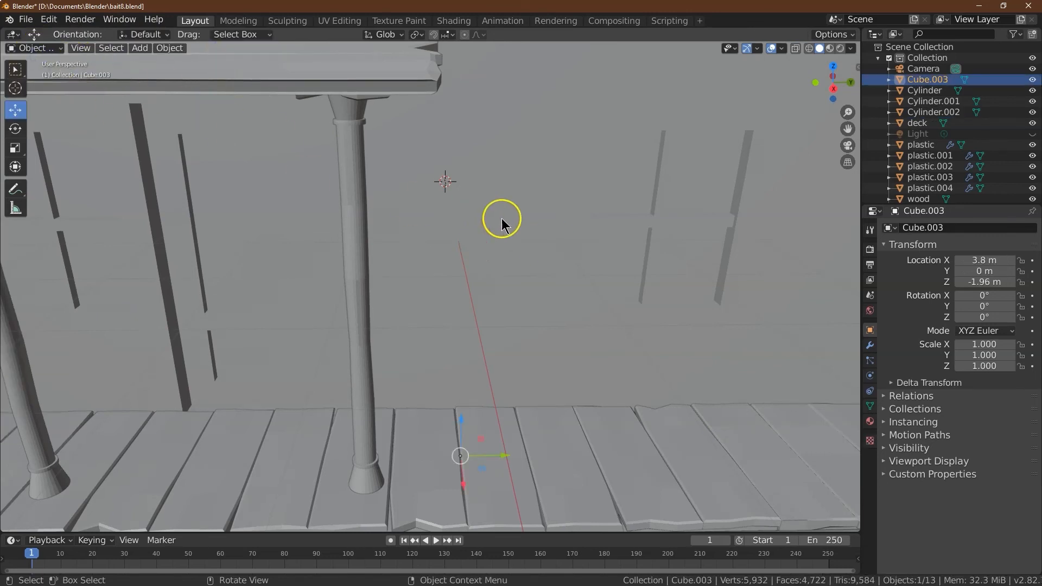
click(34, 47)
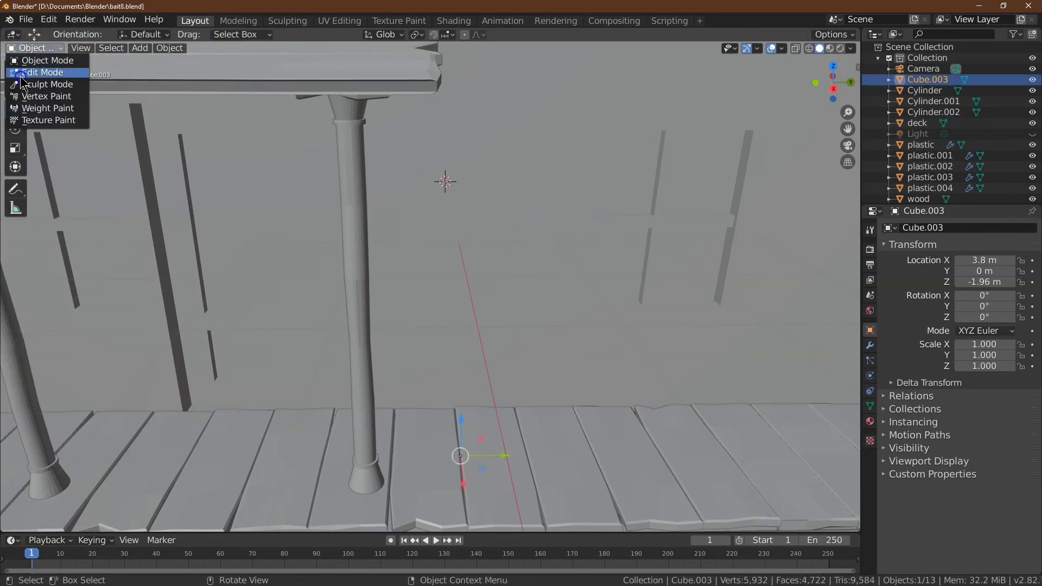
click(38, 72)
click(504, 361)
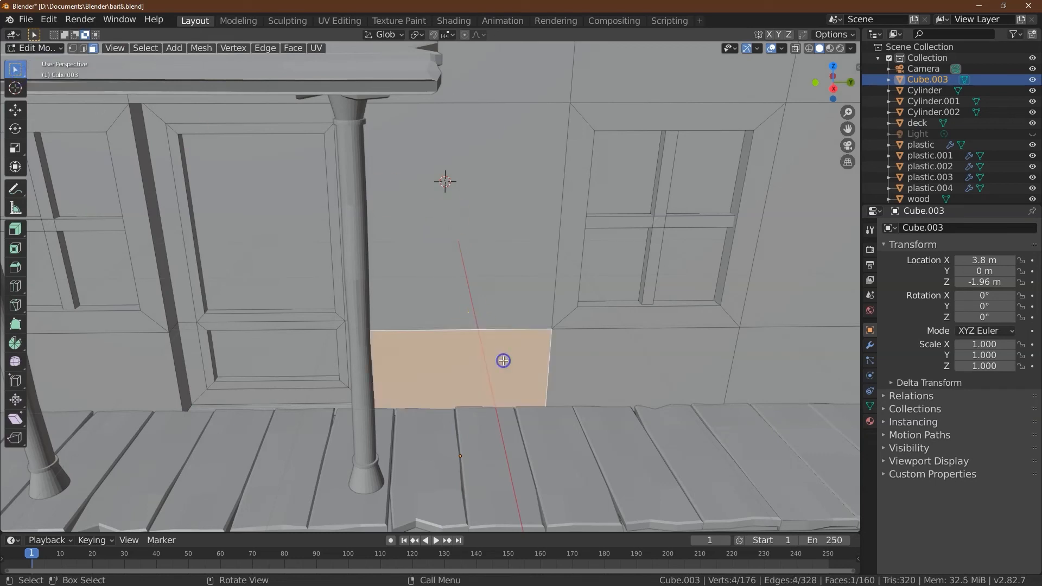
drag(427, 245, 500, 349)
drag(420, 263, 506, 377)
click(463, 286)
shift+click(464, 348)
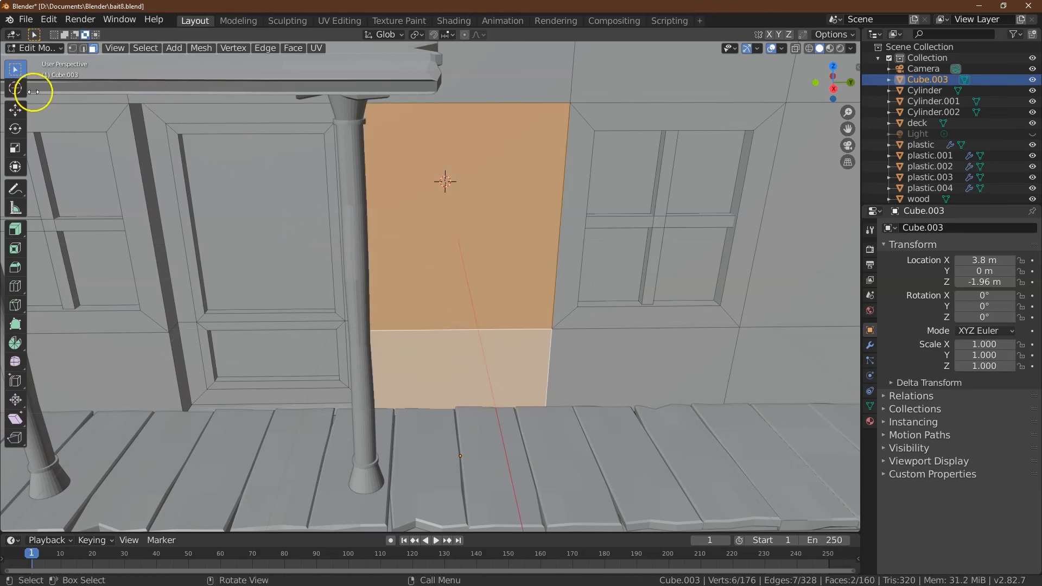
Step: Duplicate the two selected wall faces in place and scale the copy to 0.55 along Y
click(201, 48)
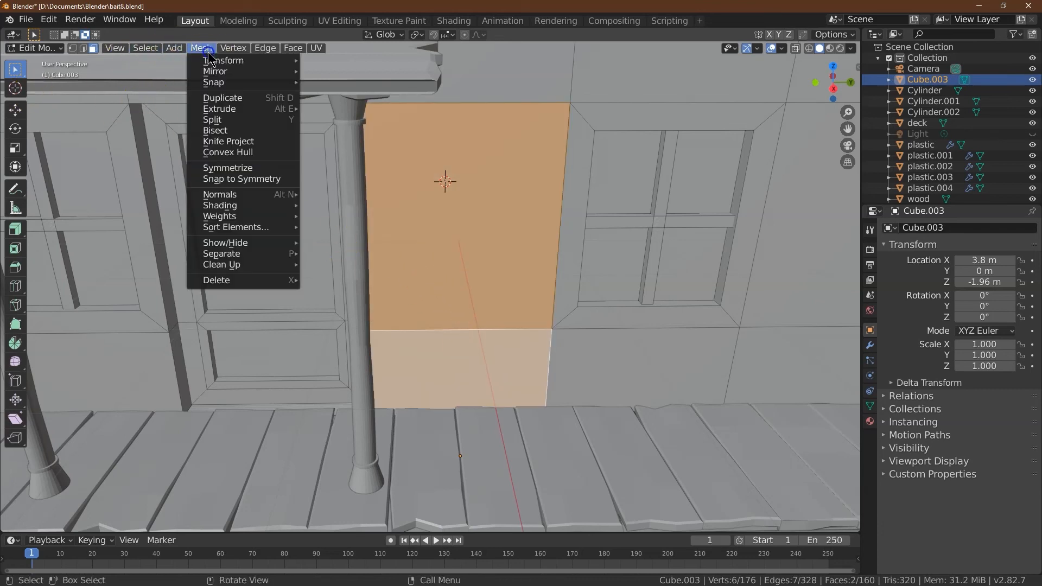
click(234, 99)
right_click(218, 140)
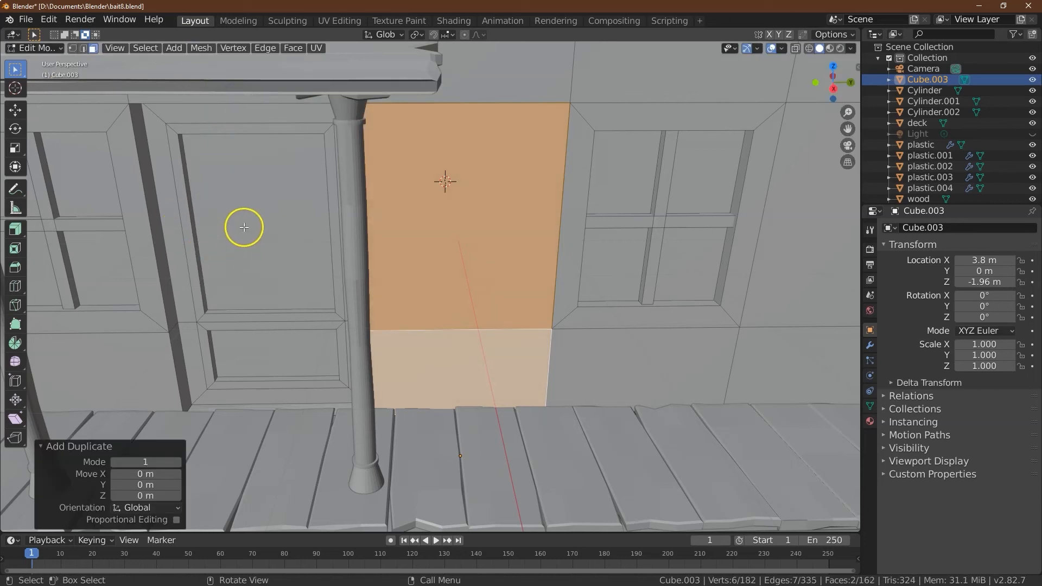
key(alt+Tab)
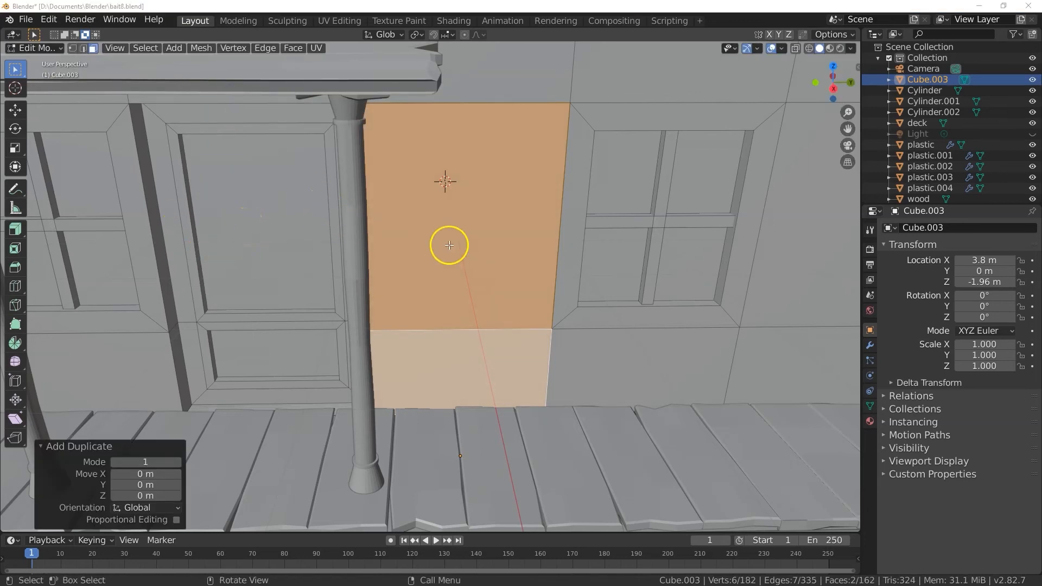
click(15, 148)
drag(484, 311, 392, 338)
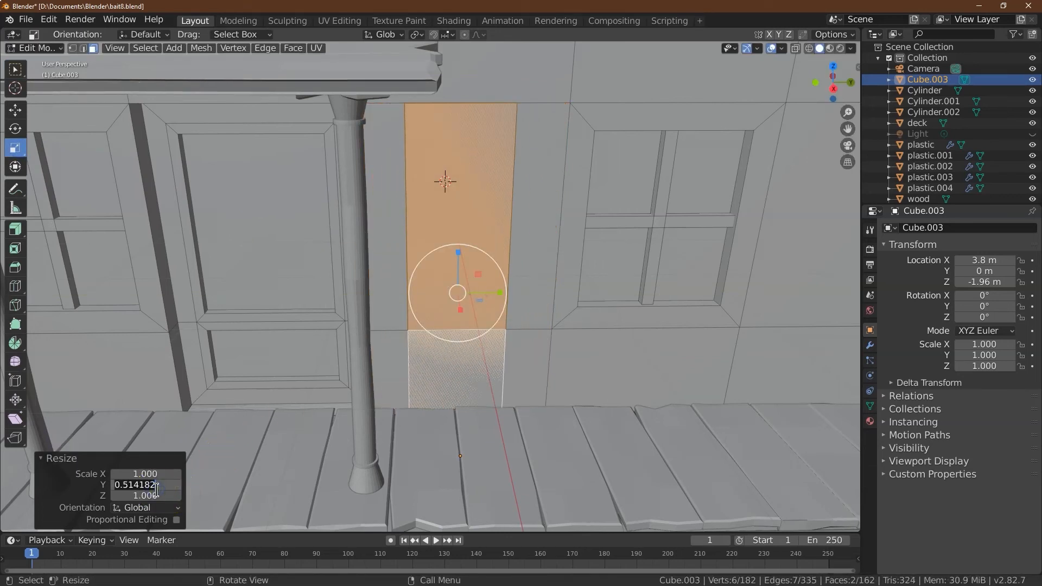
key(Return)
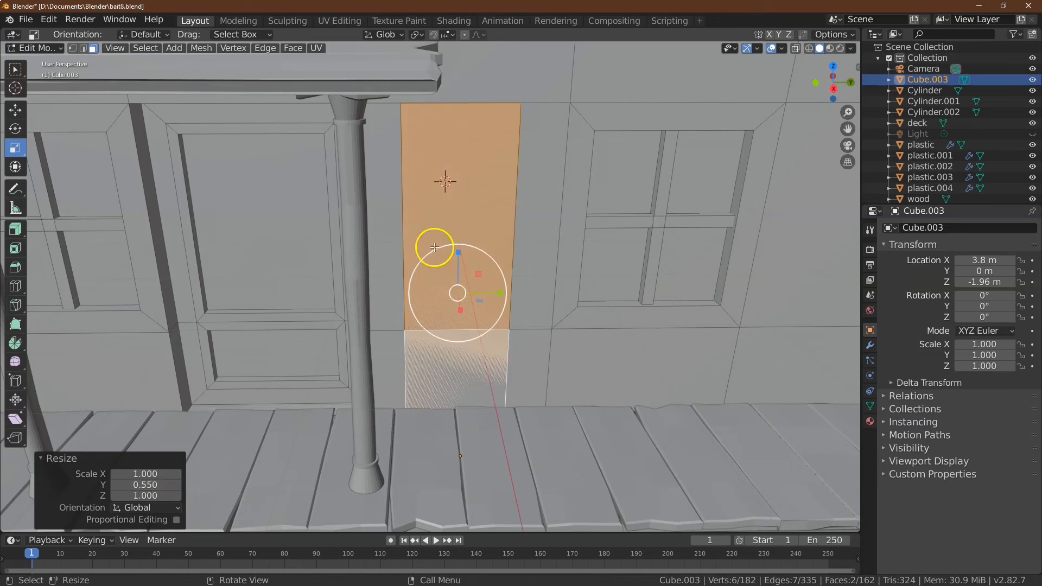
Step: Scale the duplicated wall faces to 0.6 along Z
drag(457, 246, 457, 268)
click(156, 495)
text(.6)
key(Return)
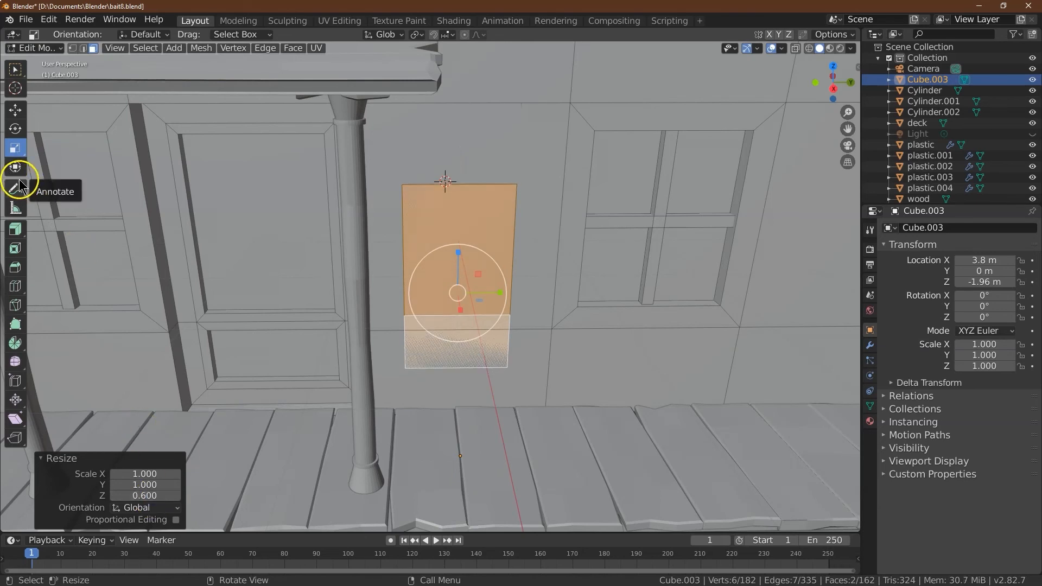
Step: Move the duplicated faces -0.5 m along Z down to the deck
click(16, 110)
drag(458, 250, 516, 449)
click(156, 494)
text(-0.5)
click(111, 442)
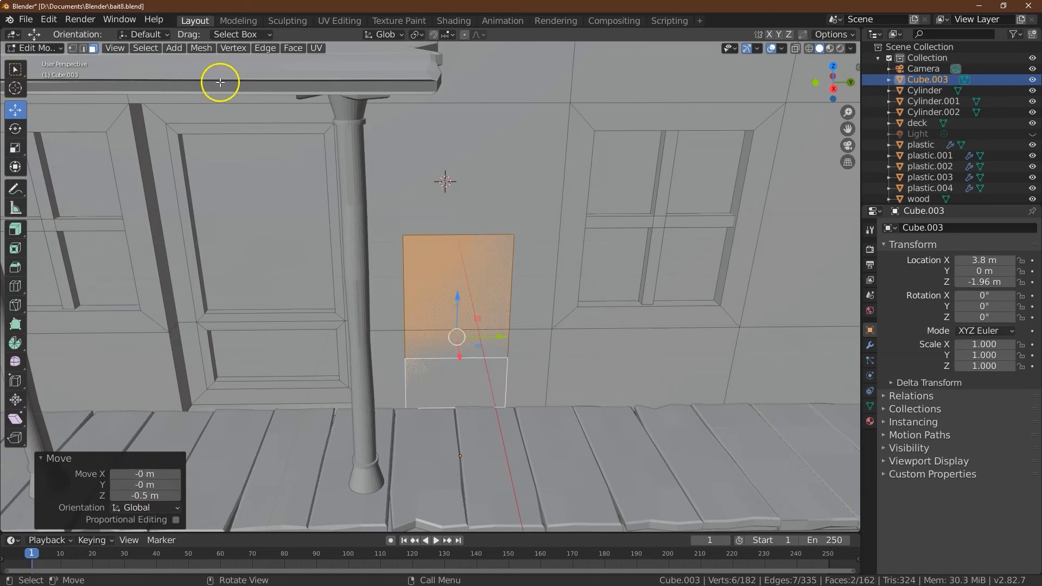
Step: Extrude the duplicated faces outward from the wall along their normals with an offset of -0.7 m, forming a box
drag(20, 239, 58, 253)
drag(461, 382, 460, 323)
drag(854, 85, 793, 82)
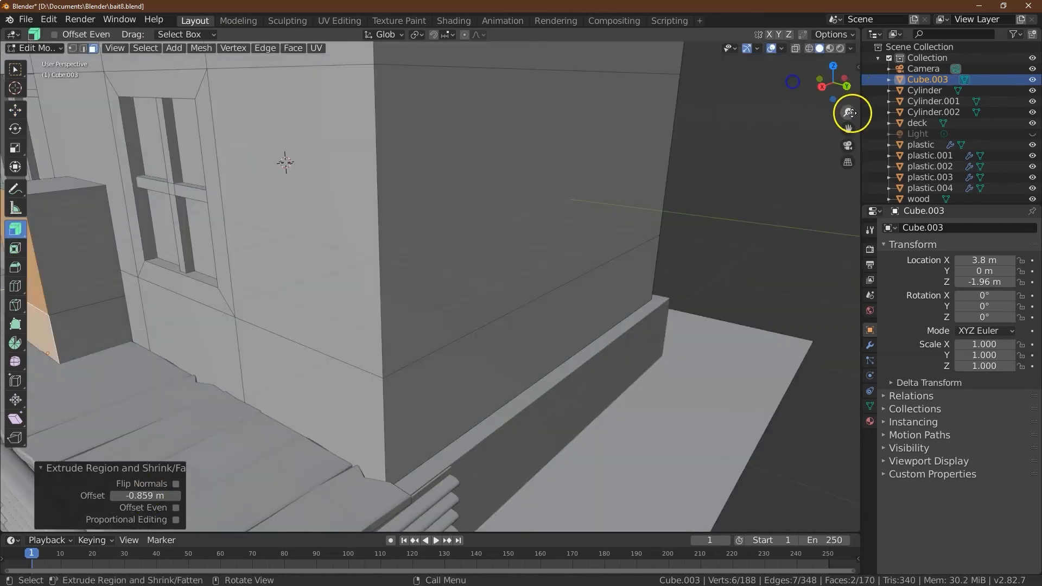
drag(852, 113, 153, 156)
click(134, 499)
text(-0.6)
key(Return)
click(128, 496)
text(-0.7)
key(Return)
key(Return)
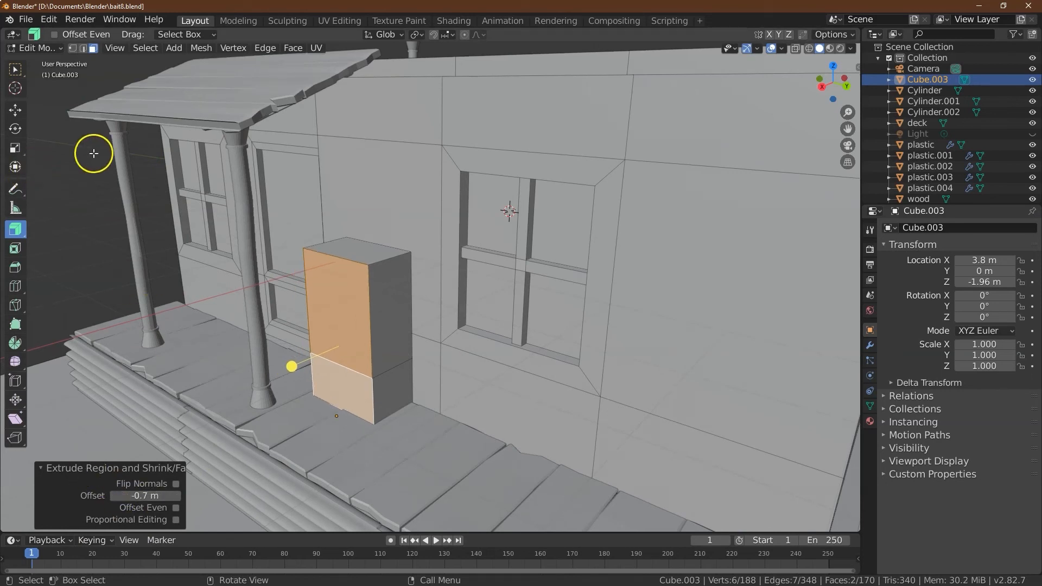
Step: Grow the selection to include the box's adjoining faces and scale it to 0.75 along Y
mouse_move(833, 81)
mouse_down()
mouse_move(11, 81)
mouse_move(842, 82)
mouse_move(814, 82)
mouse_up()
click(146, 48)
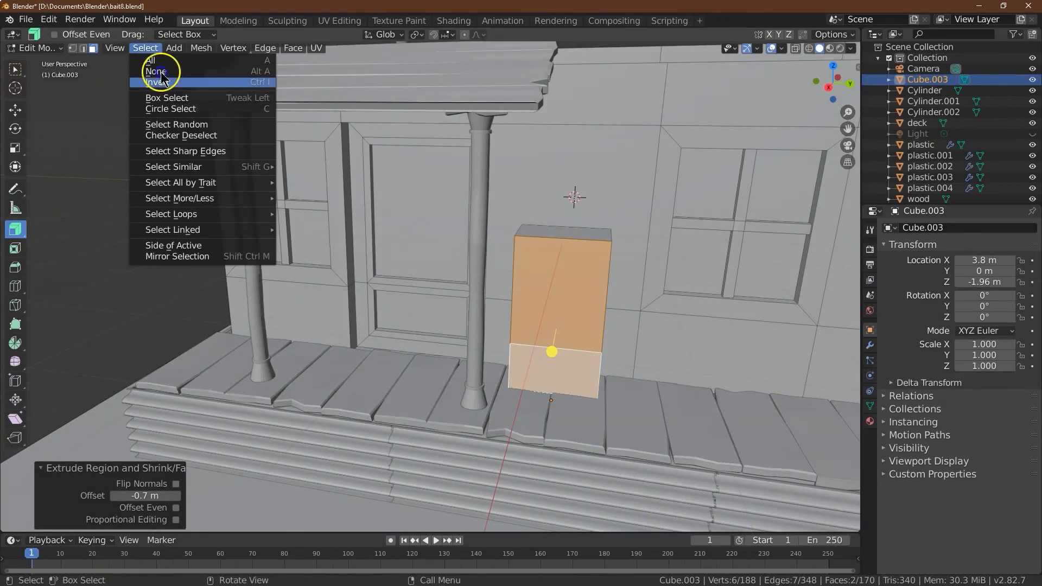
mouse_move(247, 198)
click(296, 198)
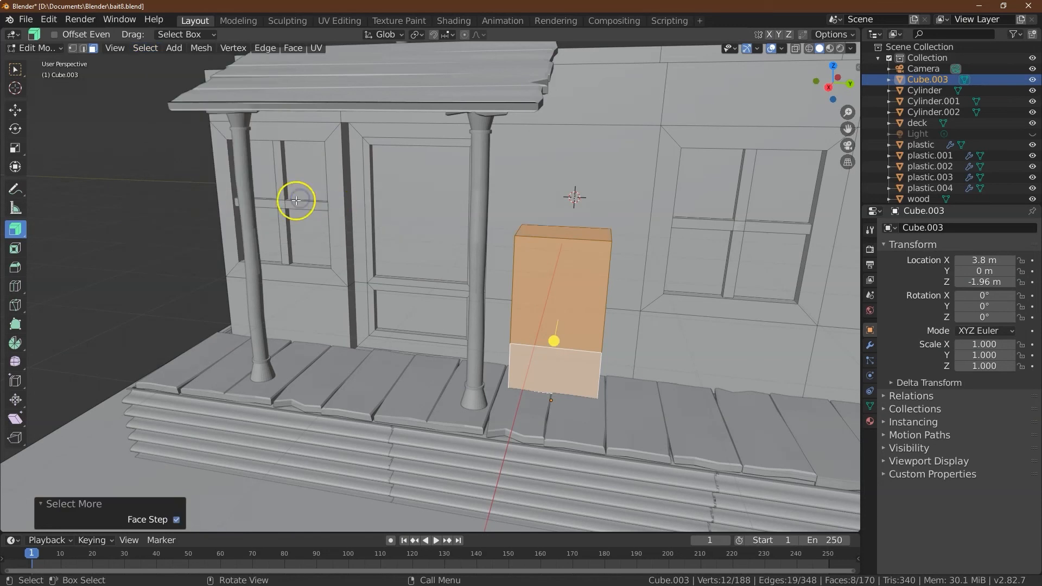
click(15, 148)
drag(600, 322, 587, 321)
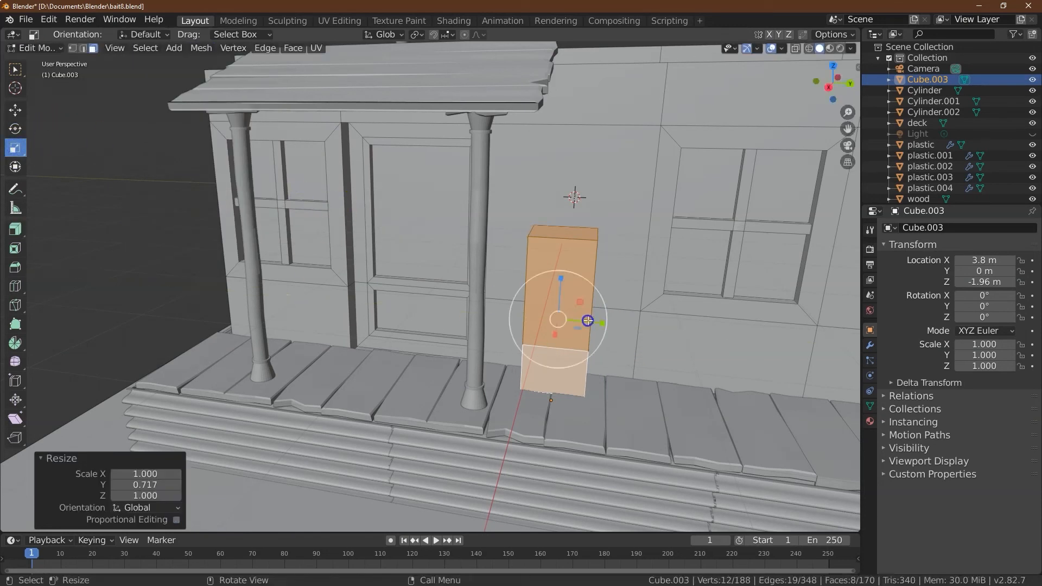
click(160, 483)
text(.75)
key(Return)
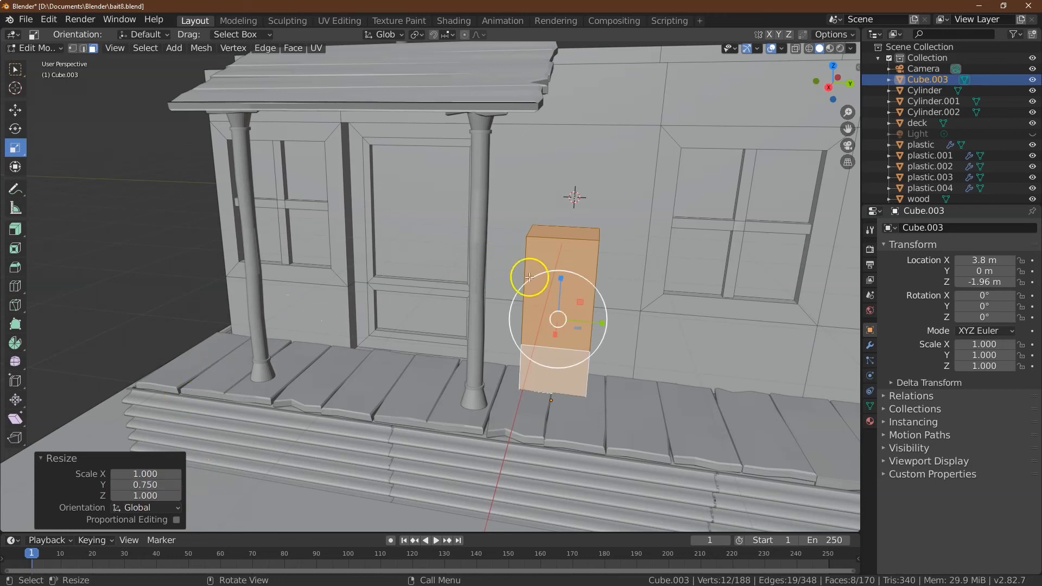
Step: Select the edge loop running across the lower part of the box and raise it along Z
middle_drag(813, 139, 596, 204)
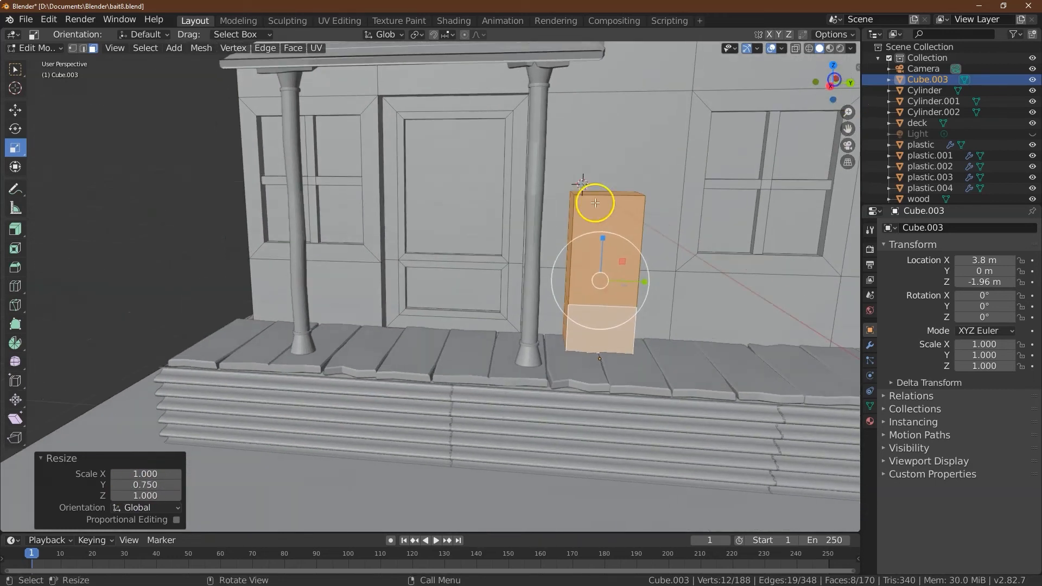
click(15, 110)
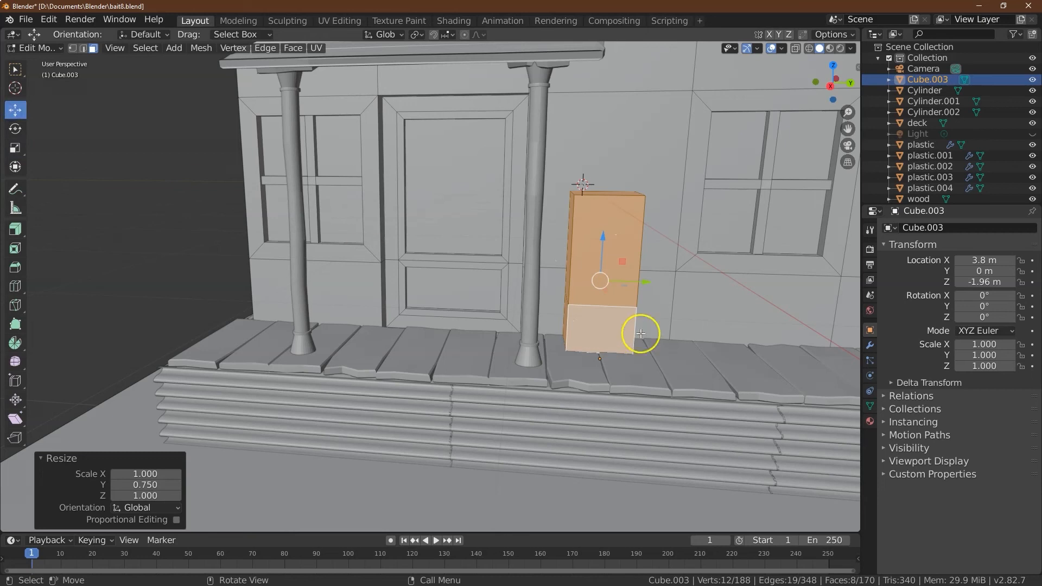
click(20, 69)
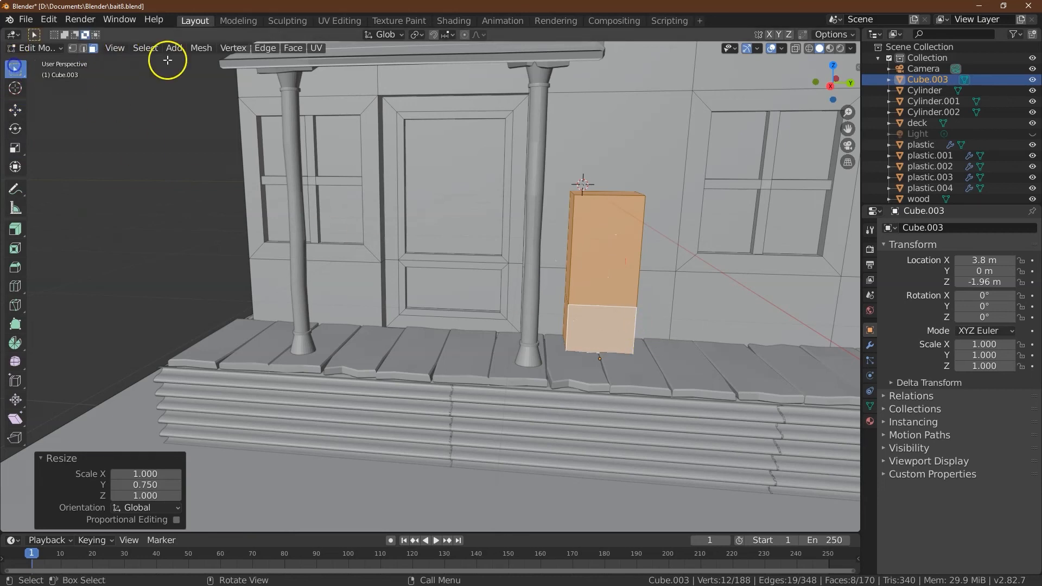
click(82, 47)
click(598, 305)
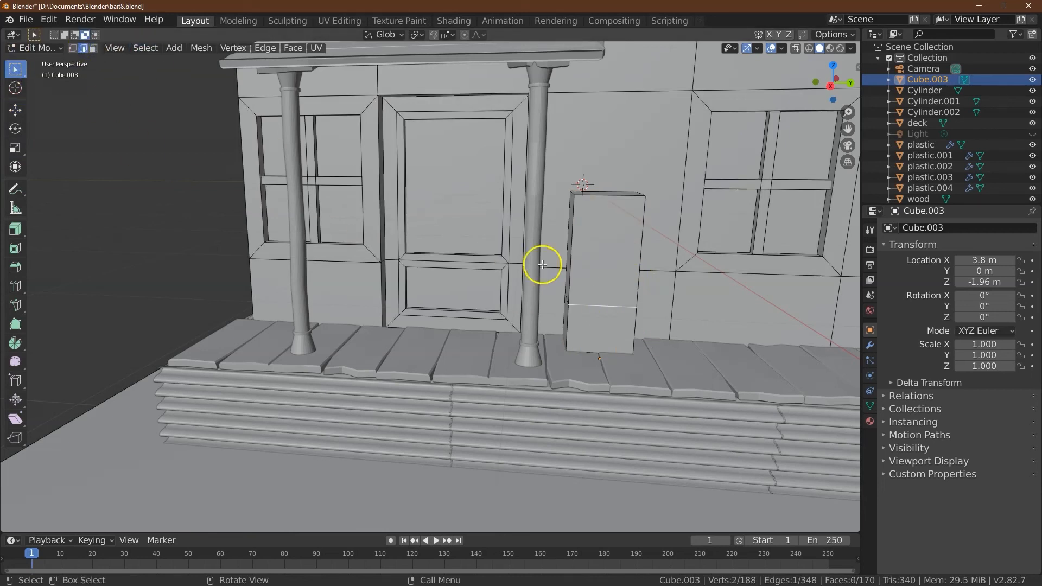
click(145, 48)
mouse_move(244, 214)
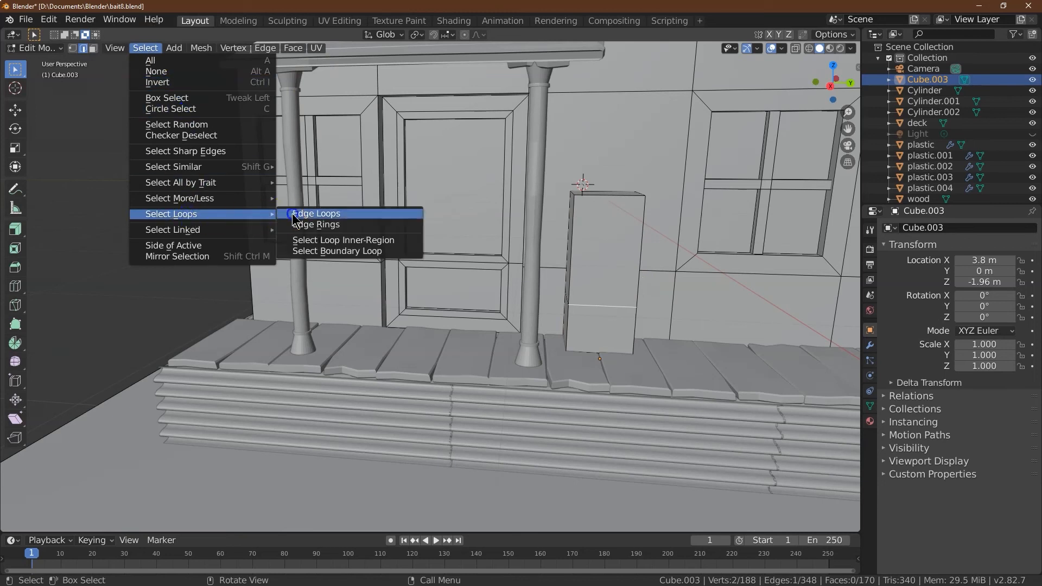
click(316, 214)
click(15, 110)
drag(604, 259, 606, 234)
Step: Select the box's top front edge and move it -0.25 m along X so the upper front slopes back
drag(844, 77, 834, 91)
click(92, 47)
click(462, 329)
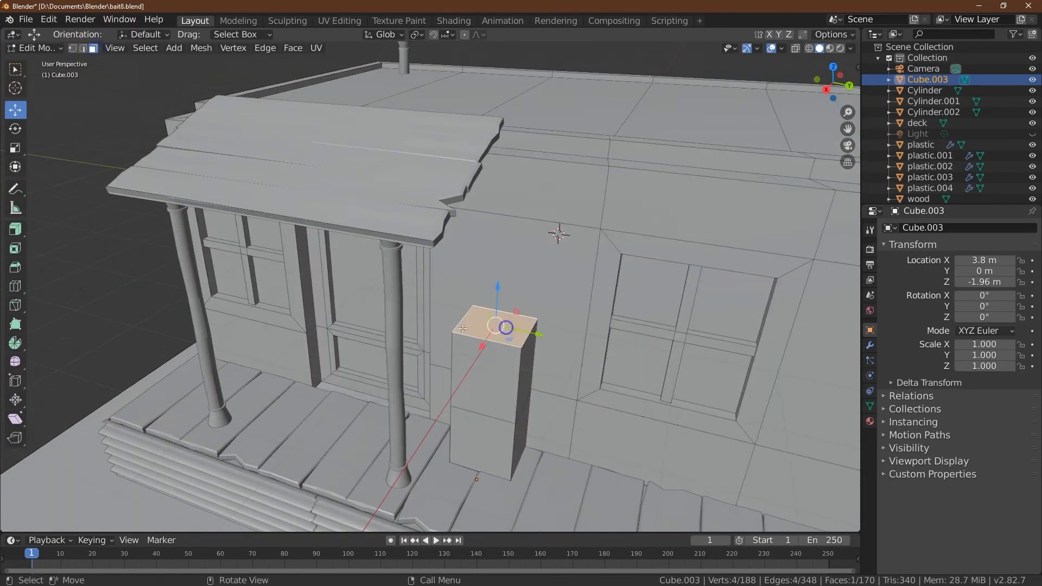
click(83, 48)
click(481, 351)
drag(475, 360, 482, 350)
click(142, 474)
text(-0.25)
key(Return)
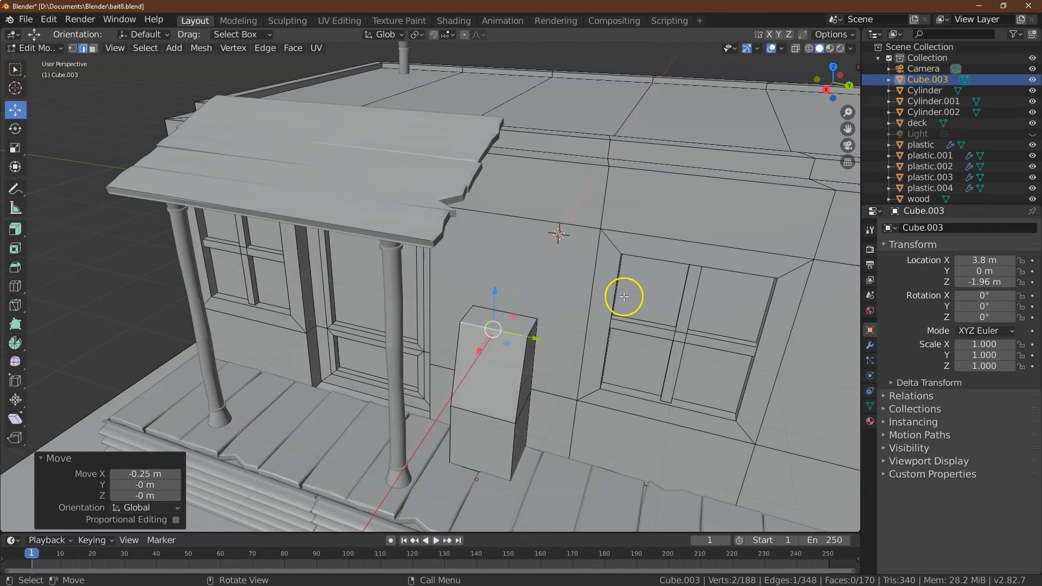
Step: Hide the deck and wood objects to expose the underside of the box
mouse_move(814, 93)
mouse_down()
mouse_move(856, 71)
mouse_move(803, 90)
mouse_up()
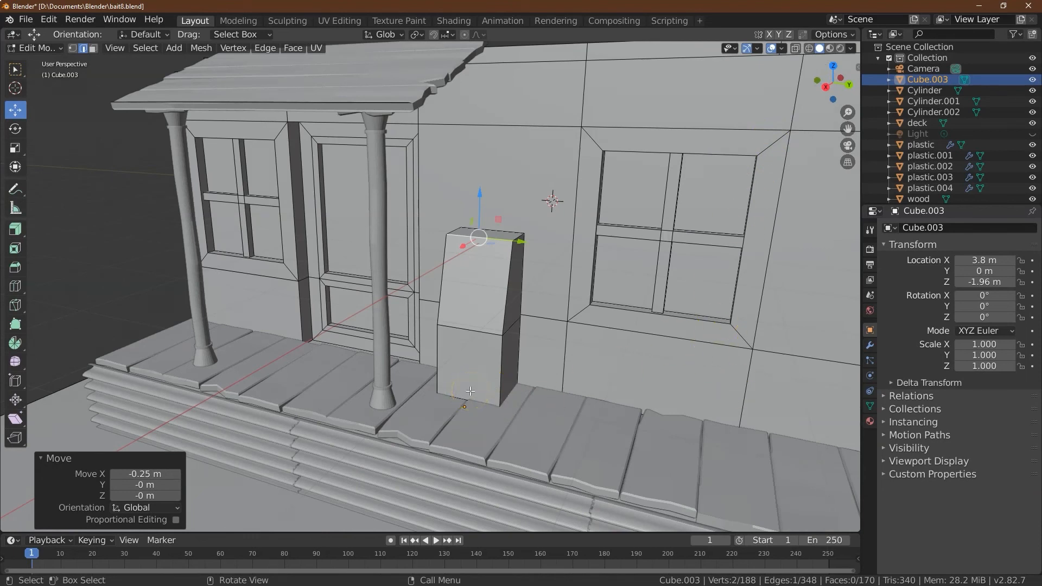
drag(826, 93, 831, 89)
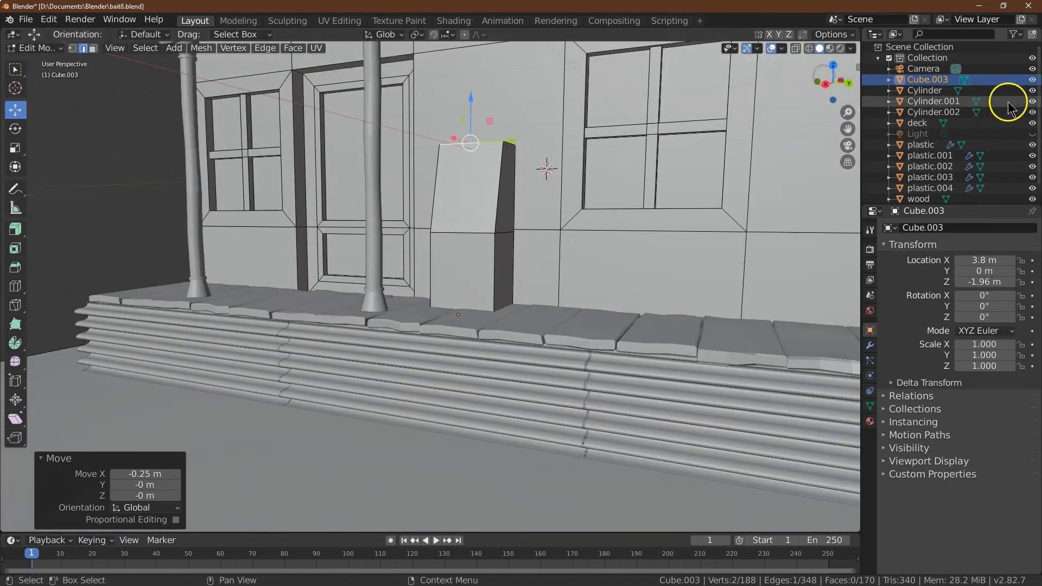
click(1032, 102)
click(1032, 102)
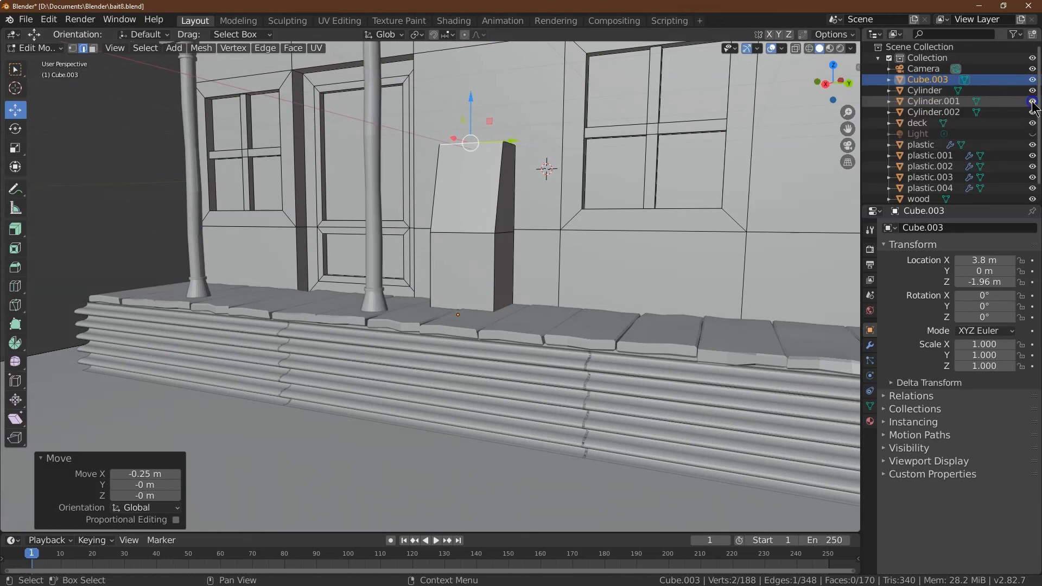
click(1033, 123)
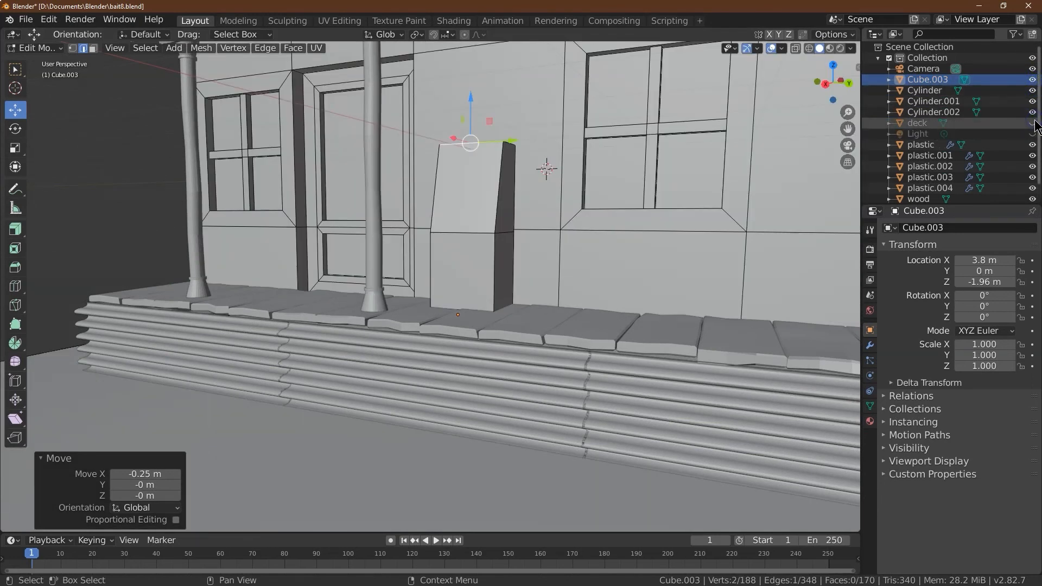
click(1032, 199)
Step: Scale the box's bottom face uniformly to 1.1 and unhide the deck, light and wood objects
drag(834, 84, 727, 71)
click(93, 47)
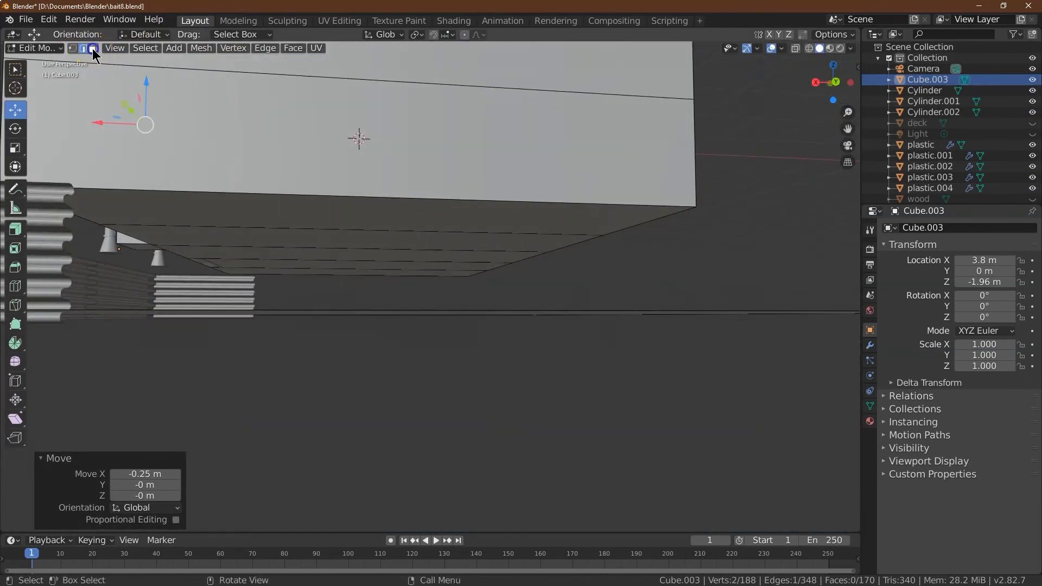
click(134, 247)
drag(819, 87, 119, 113)
click(16, 149)
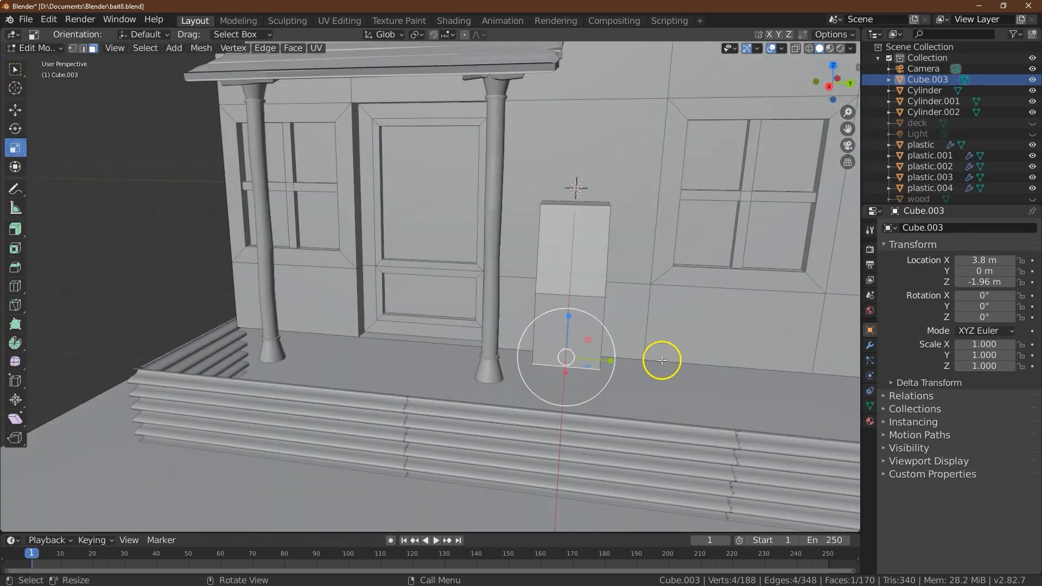
mouse_move(602, 402)
mouse_down()
mouse_move(598, 446)
mouse_move(606, 400)
mouse_up()
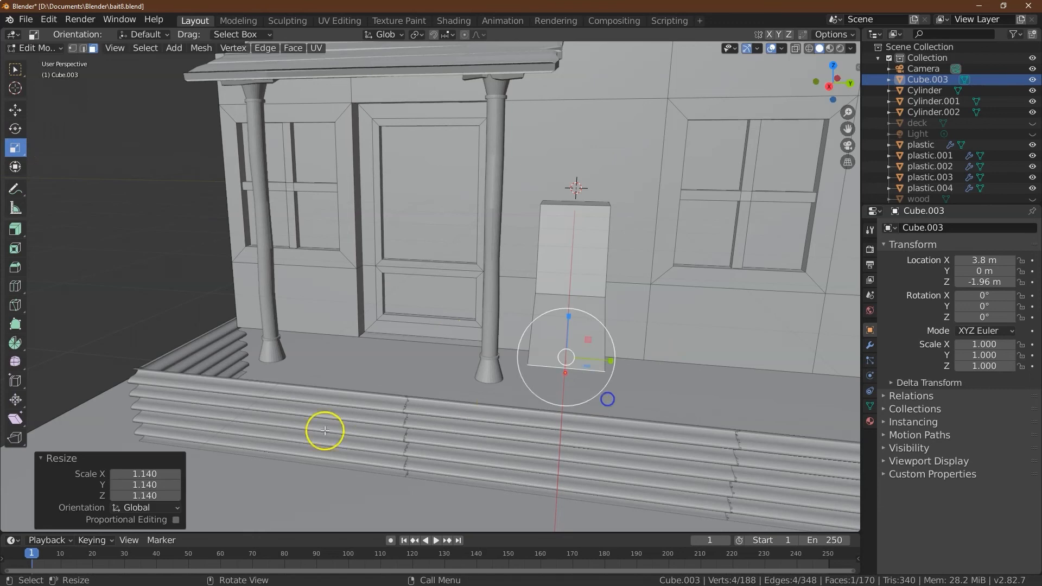
click(141, 468)
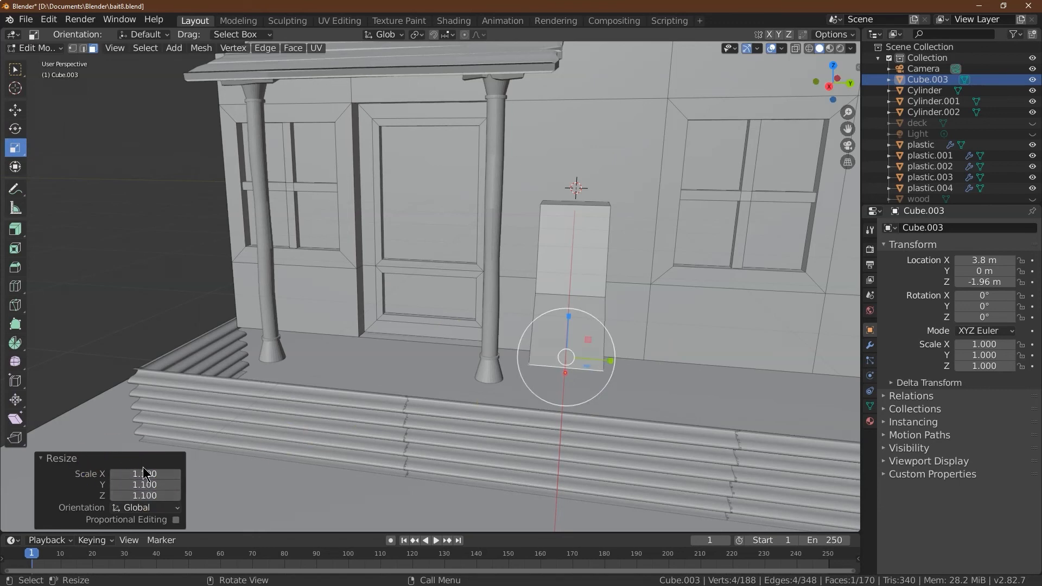
drag(1032, 123, 1033, 207)
Step: Select the box's top face and its upper and lower front faces, and bevel their edges
click(658, 356)
click(570, 269)
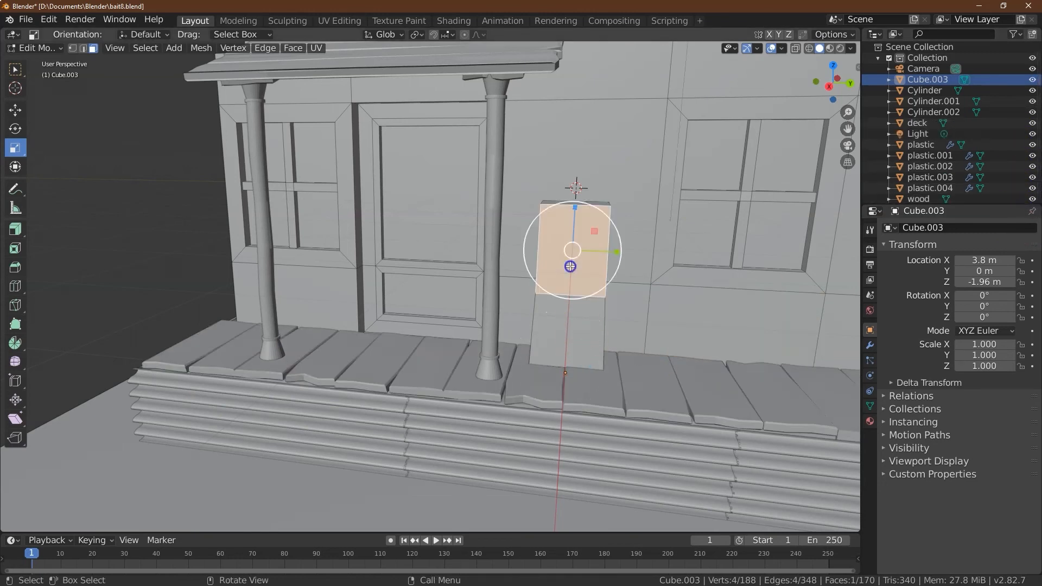
click(13, 74)
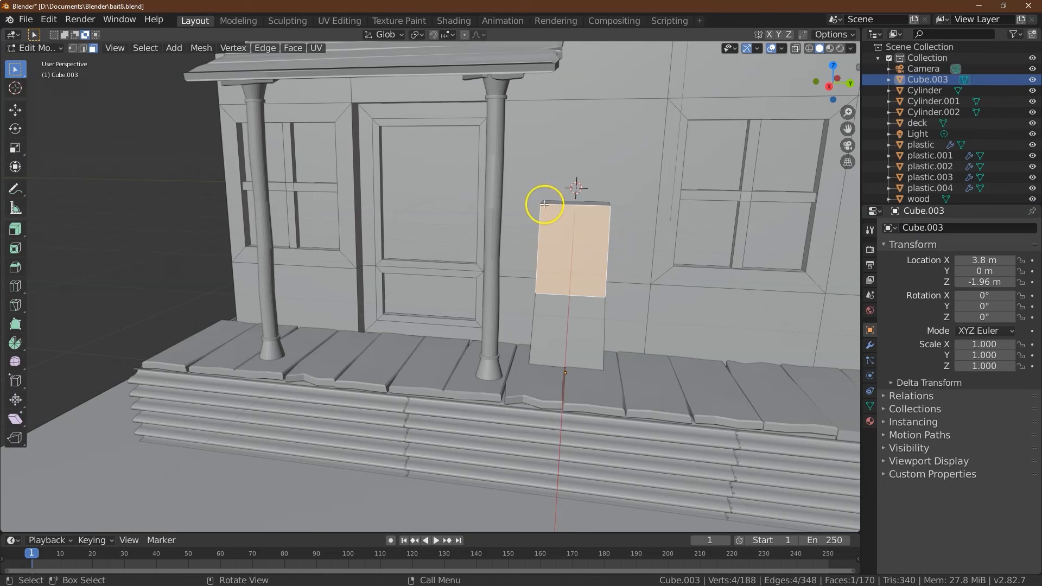
shift+click(547, 201)
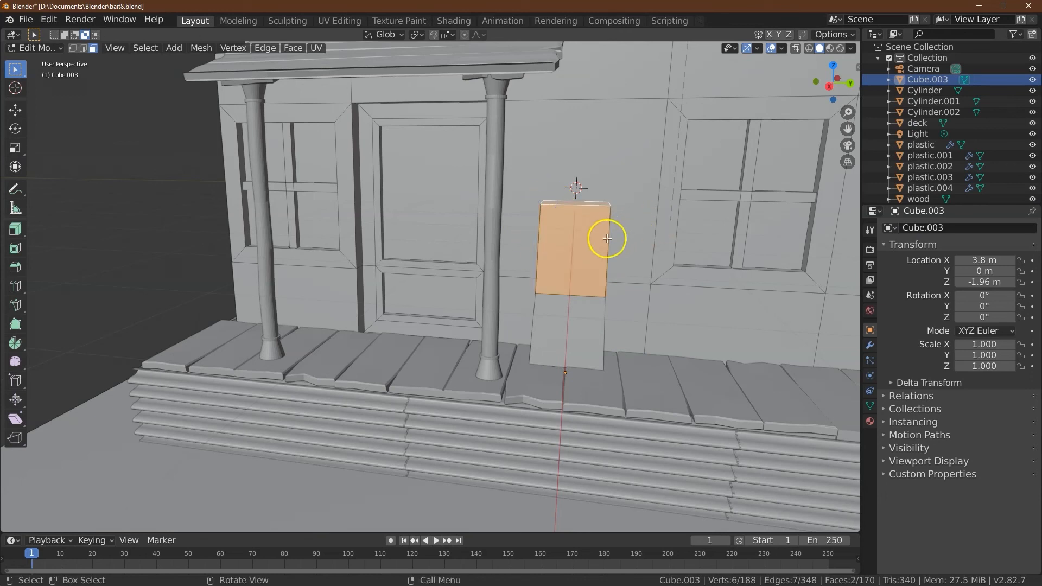
shift+click(560, 326)
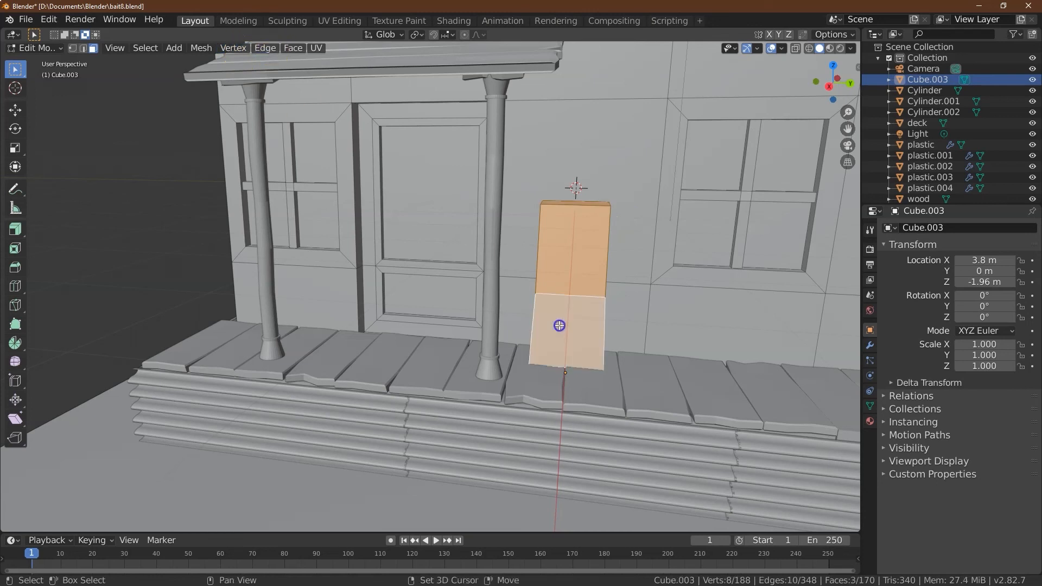
click(271, 47)
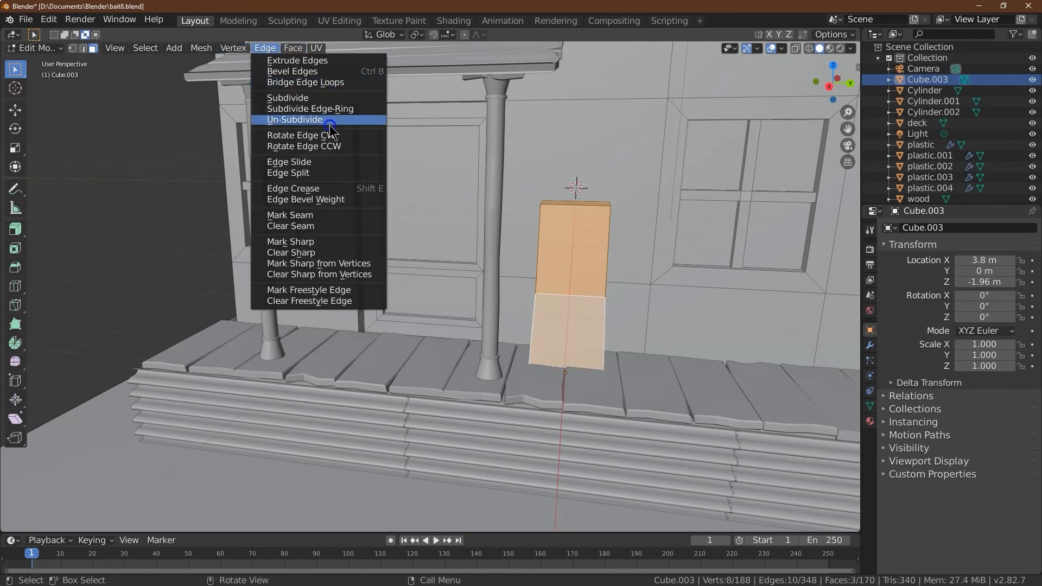
click(320, 79)
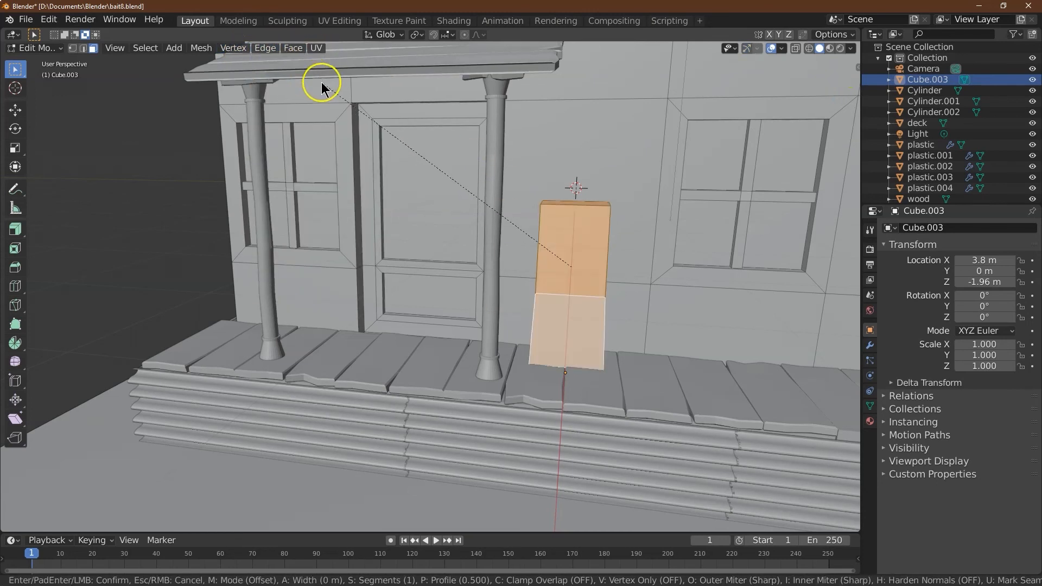
click(315, 88)
Step: Set the bevel offset to 0.03 m and clear the selection
click(164, 343)
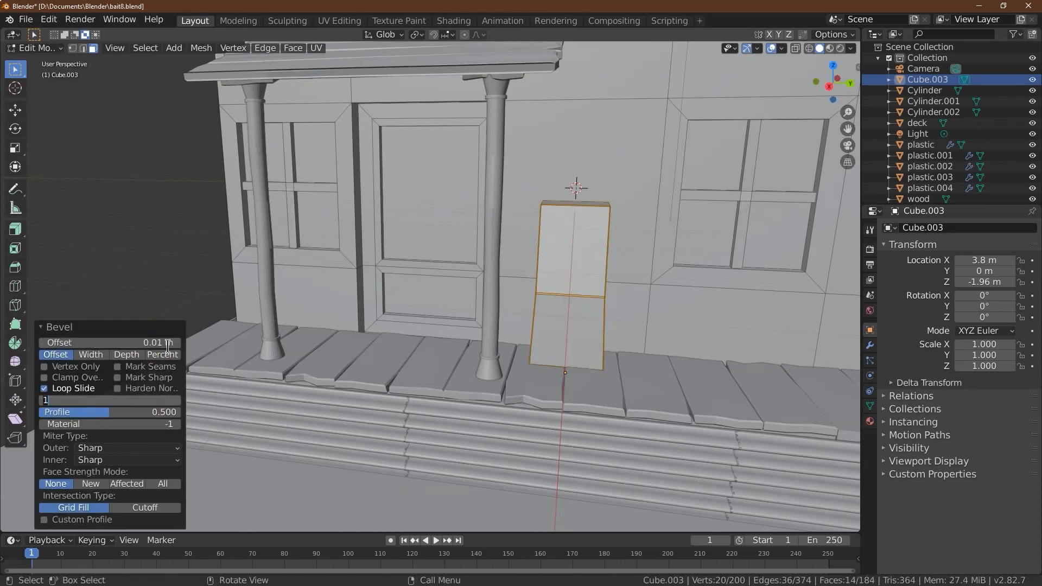
click(168, 343)
text(.03)
key(Return)
click(167, 343)
key(Return)
click(135, 174)
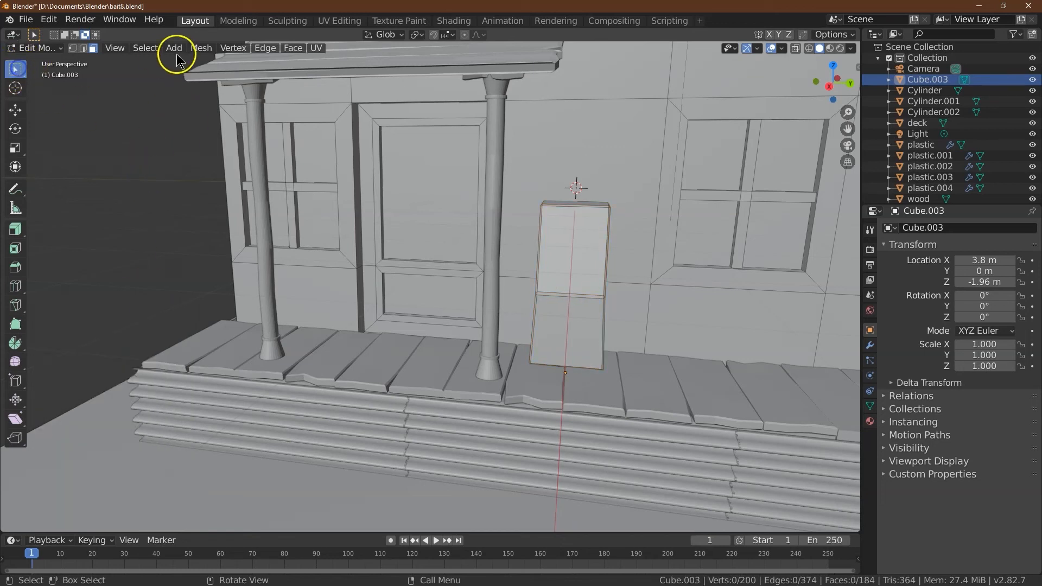
Step: Inset the box's sloped upper front face with a thickness of 0.05 m
click(562, 250)
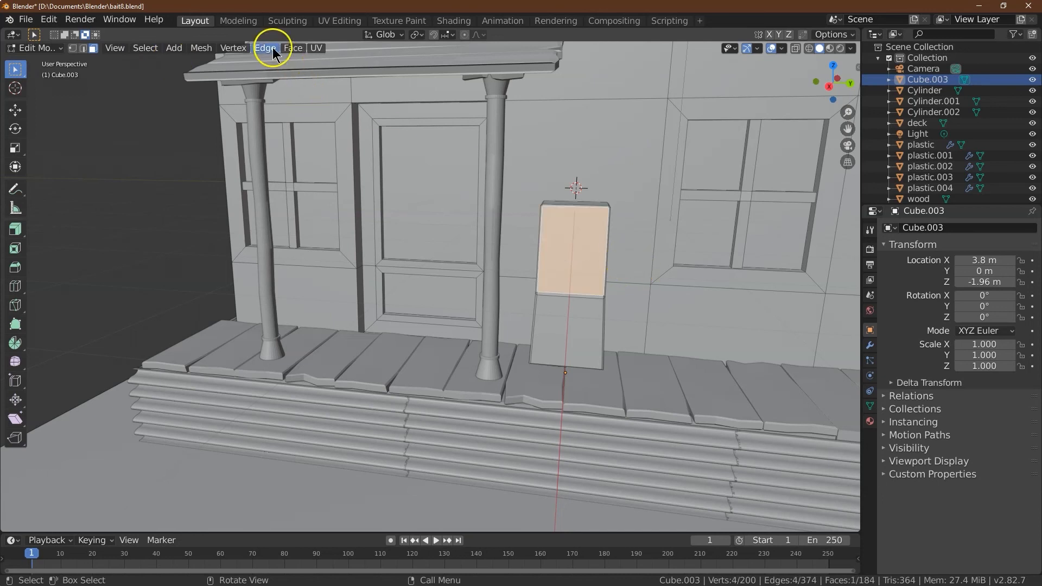
click(16, 250)
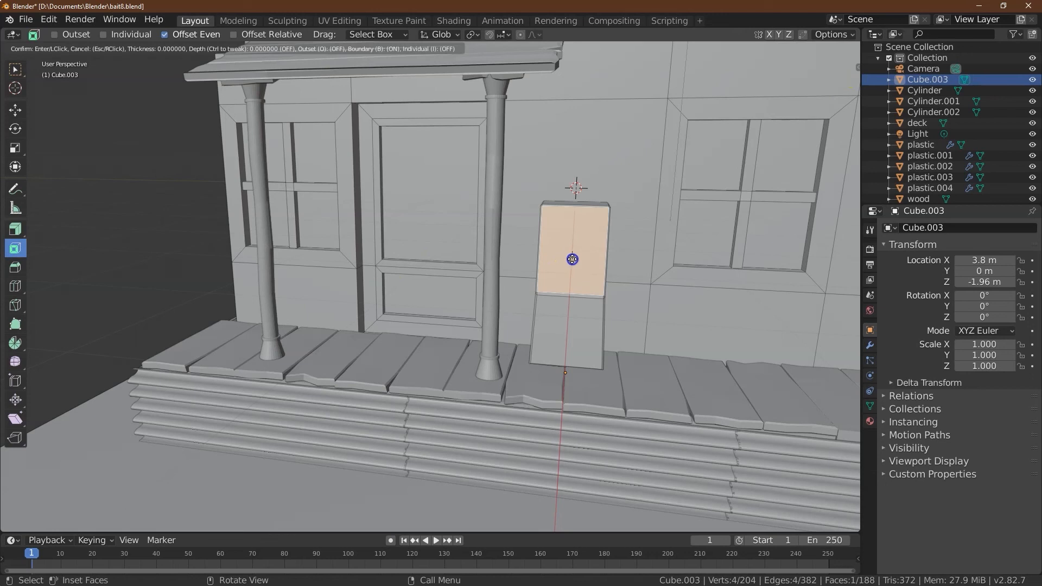
click(573, 244)
drag(149, 466, 162, 460)
click(163, 459)
text(.05)
key(Tab)
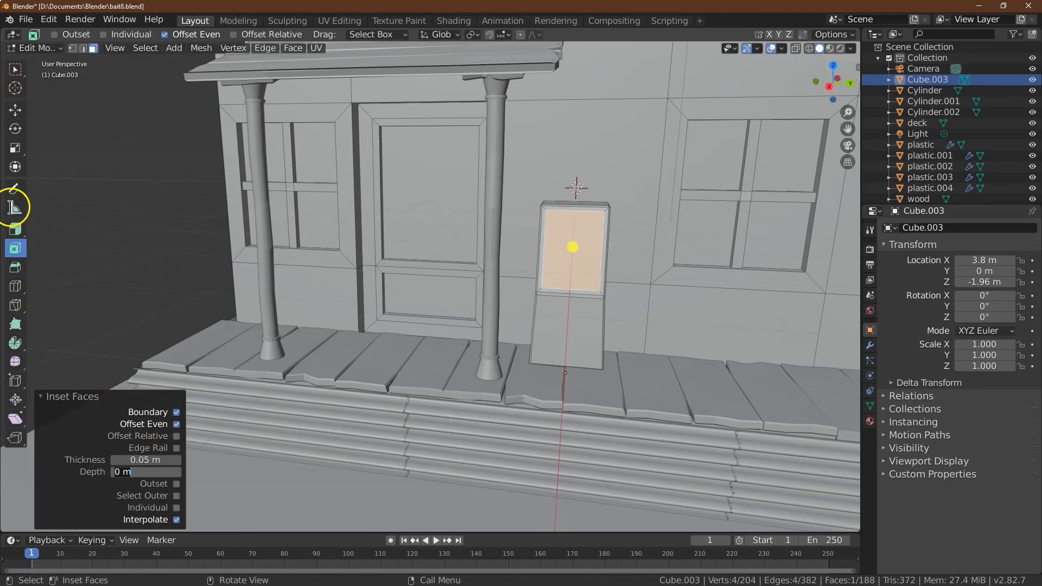
Step: Extrude the inset face inward along its normal with an offset of 0.05 m to form a recess
click(16, 231)
mouse_move(578, 250)
mouse_down()
mouse_move(570, 243)
mouse_move(567, 258)
mouse_up()
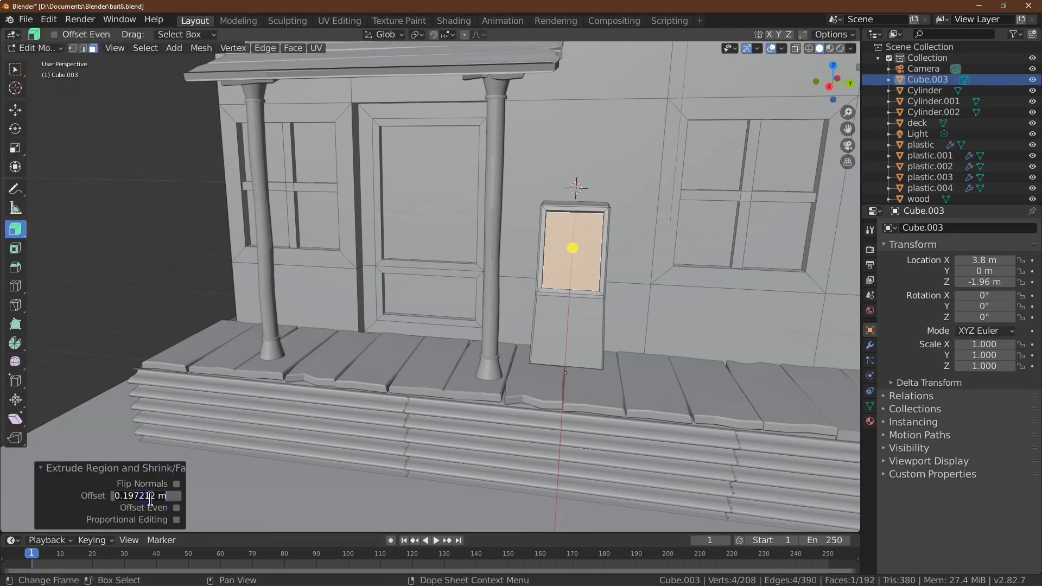
drag(832, 83, 901, 87)
drag(14, 88, 28, 89)
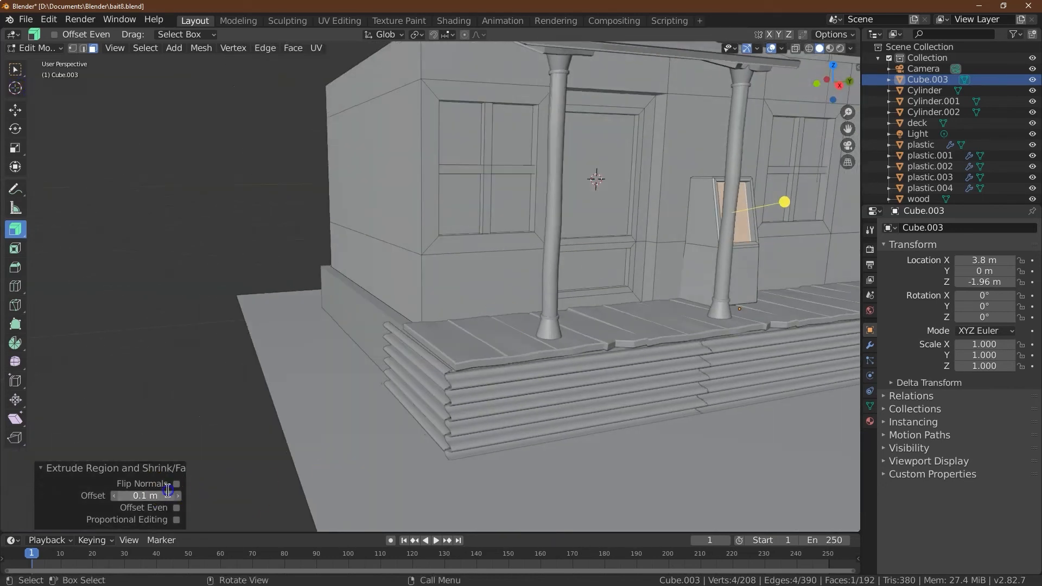
key(Return)
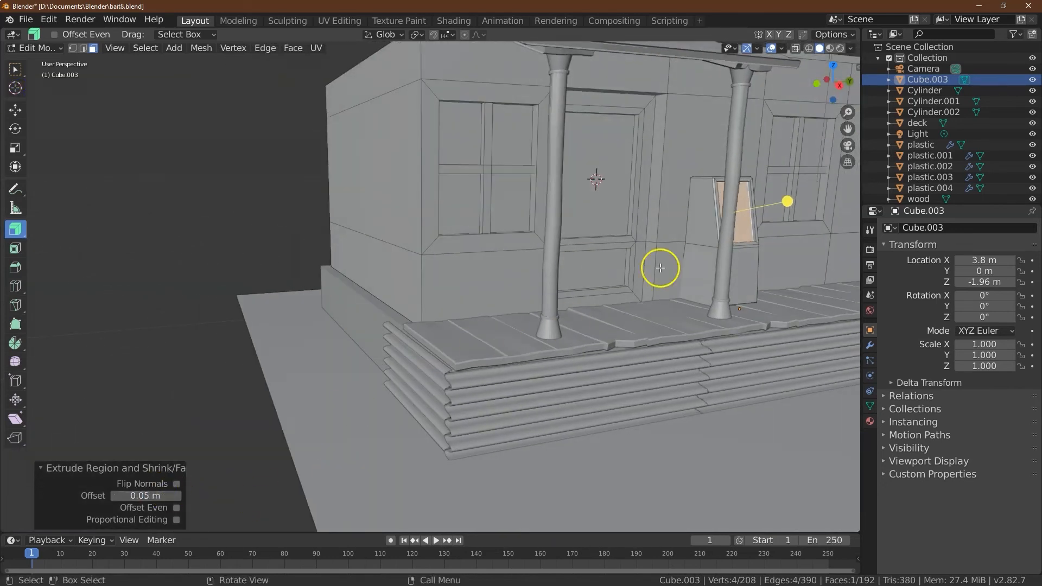
Step: Inset the recessed face again with a thickness of 0.07 m
click(293, 49)
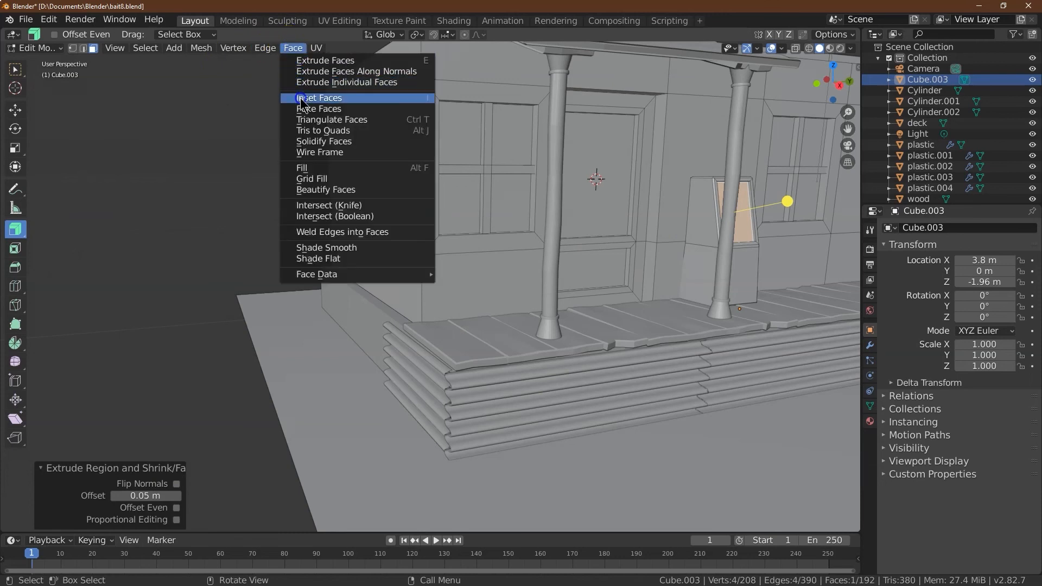
click(306, 101)
click(306, 101)
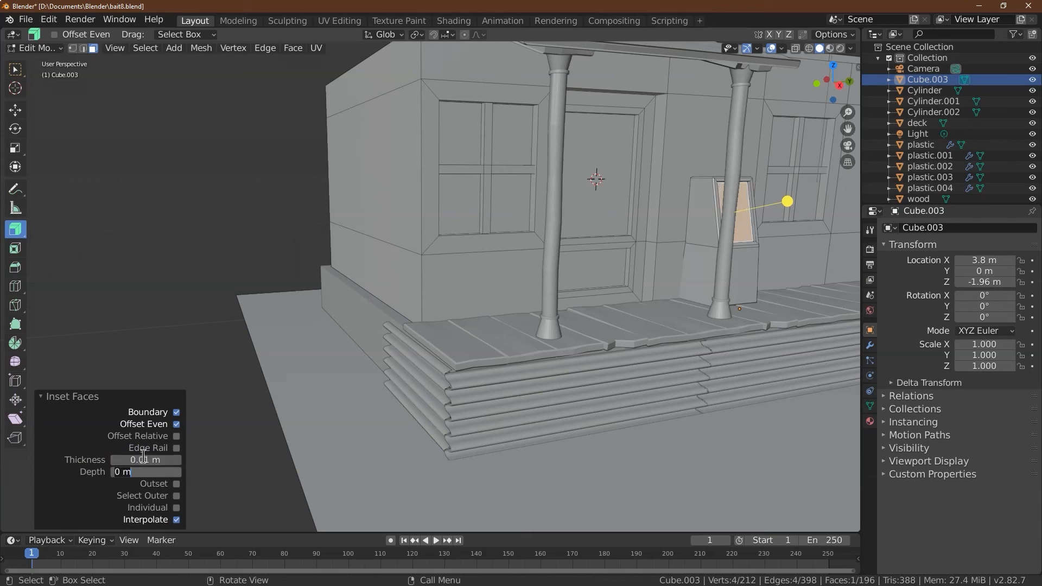
key(Return)
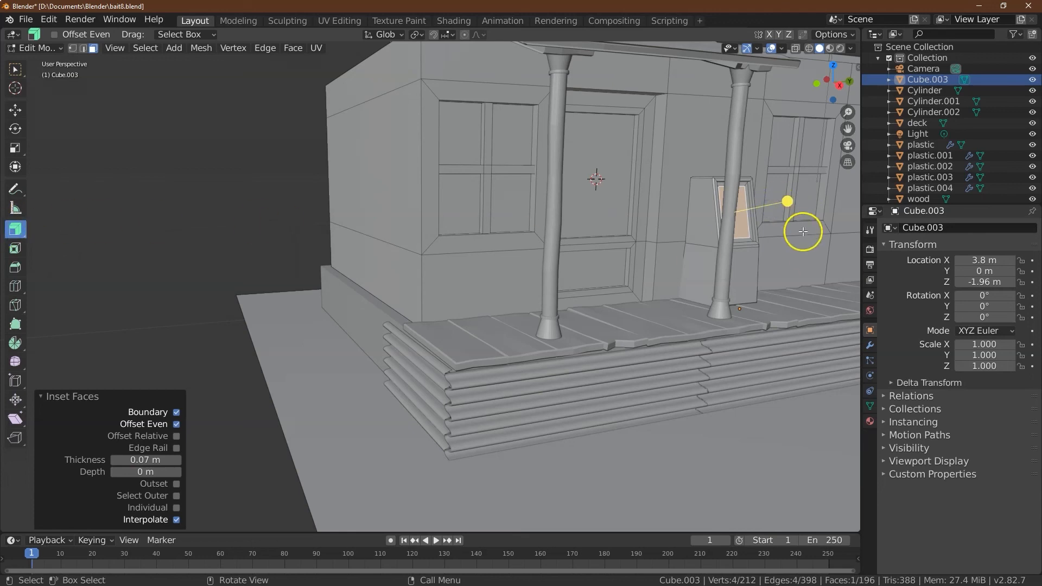
Step: Extrude the newly inset inner face along its normal with an offset of 0.002 m
click(787, 201)
key(alt+s)
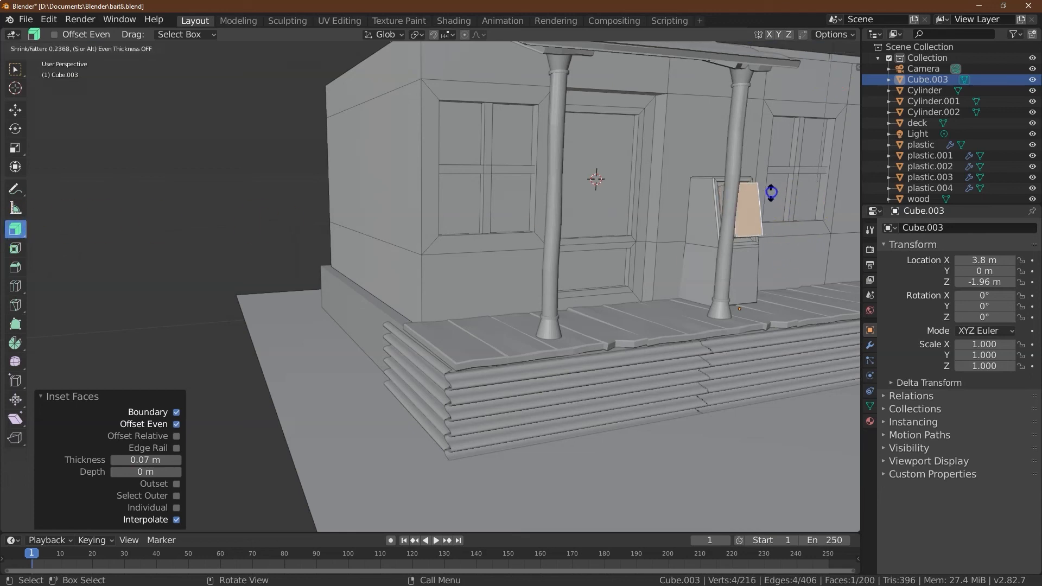
click(768, 199)
click(135, 495)
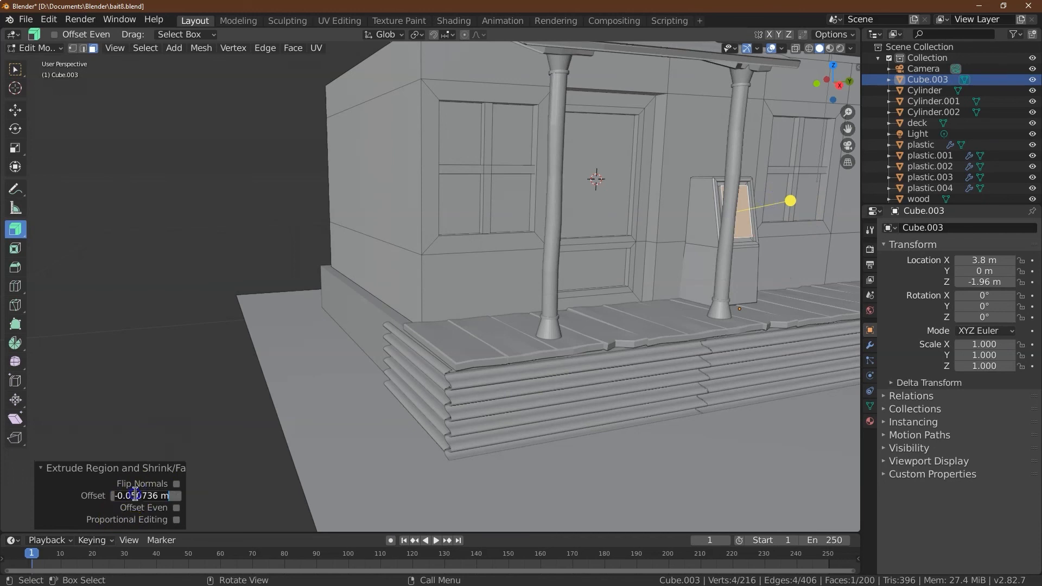
text(.002)
key(Return)
scroll(698, 243, up, 4)
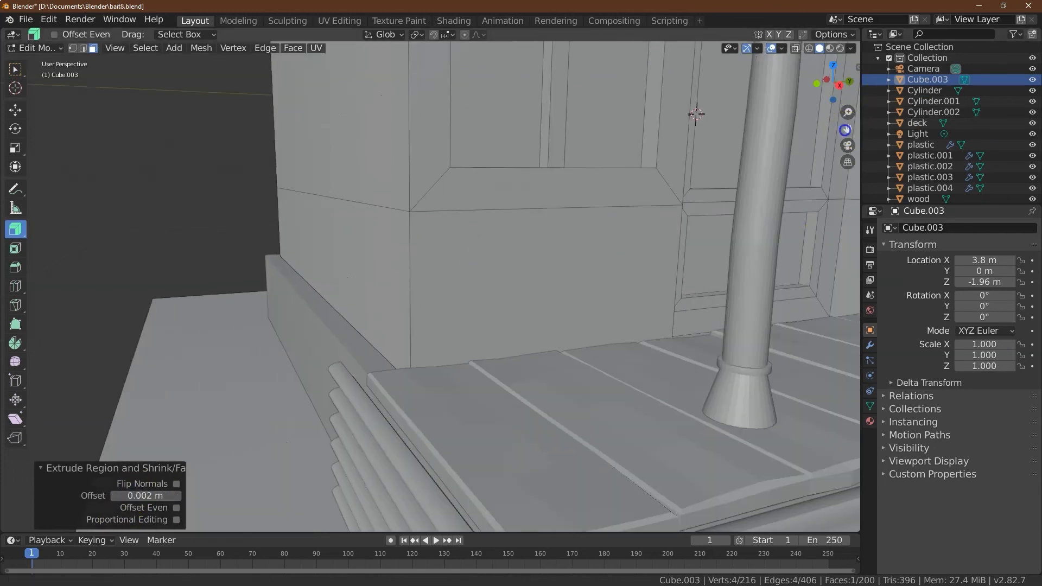
Step: Set the extrusion offset of the box's inner front panel face to 0.01 m
drag(845, 130, 509, 200)
drag(855, 73, 780, 83)
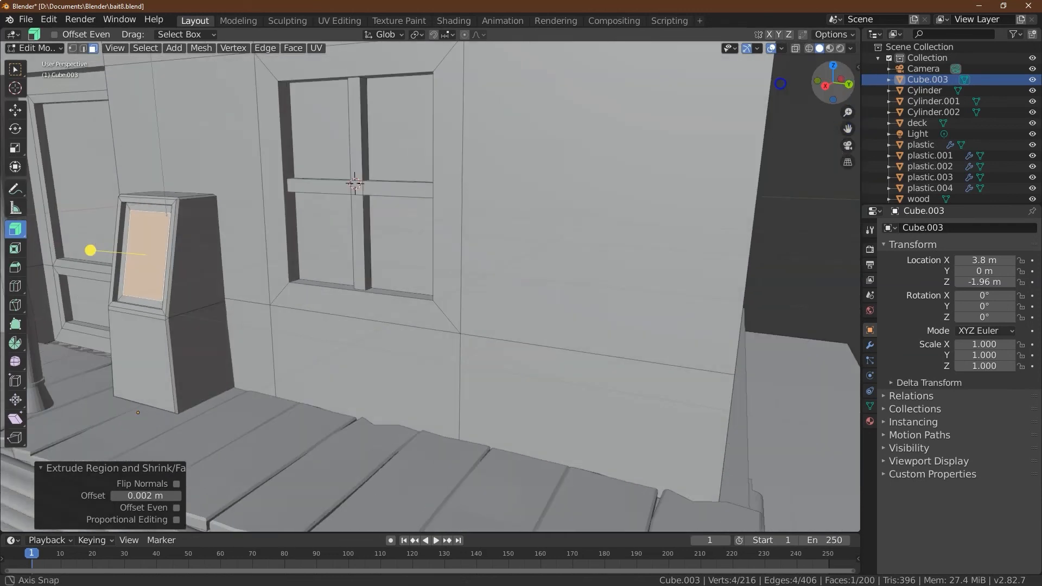
click(130, 496)
text(.01)
key(Return)
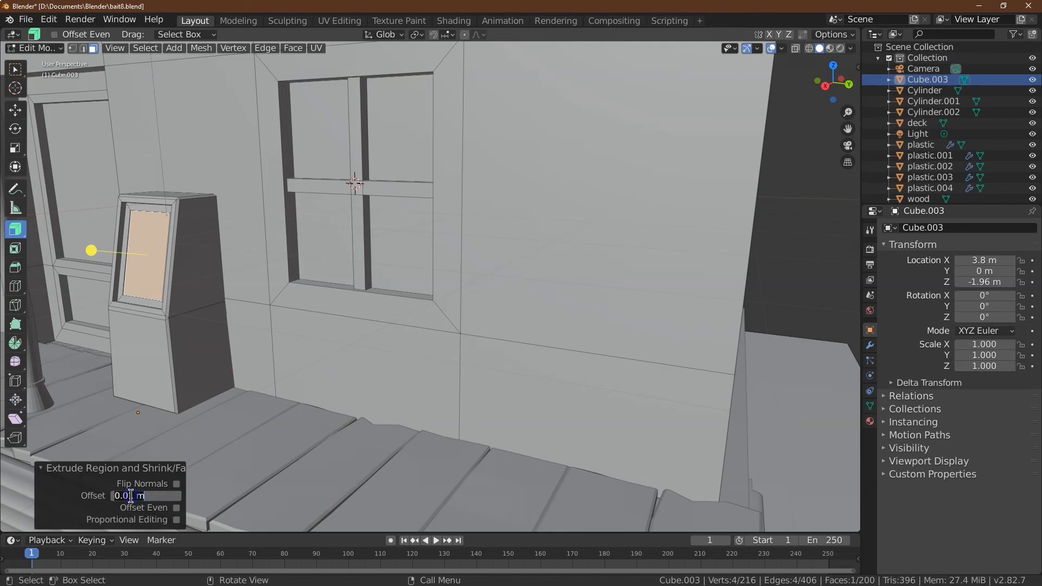
key(Return)
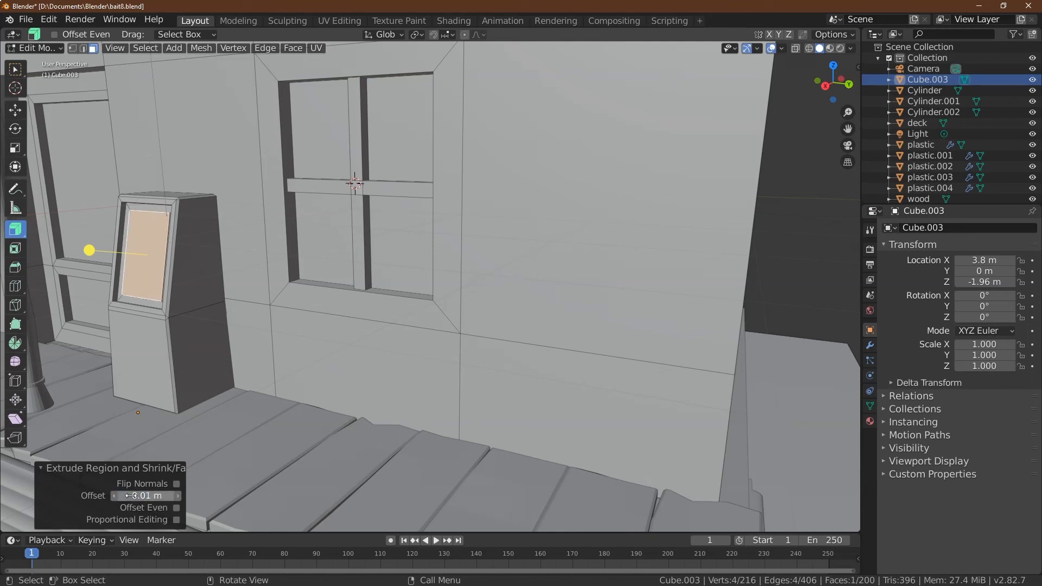
Step: Leave the box's mesh editing and open the deck planks object in Edit Mode with nothing selected
click(289, 436)
drag(821, 90, 42, 92)
drag(845, 130, 845, 185)
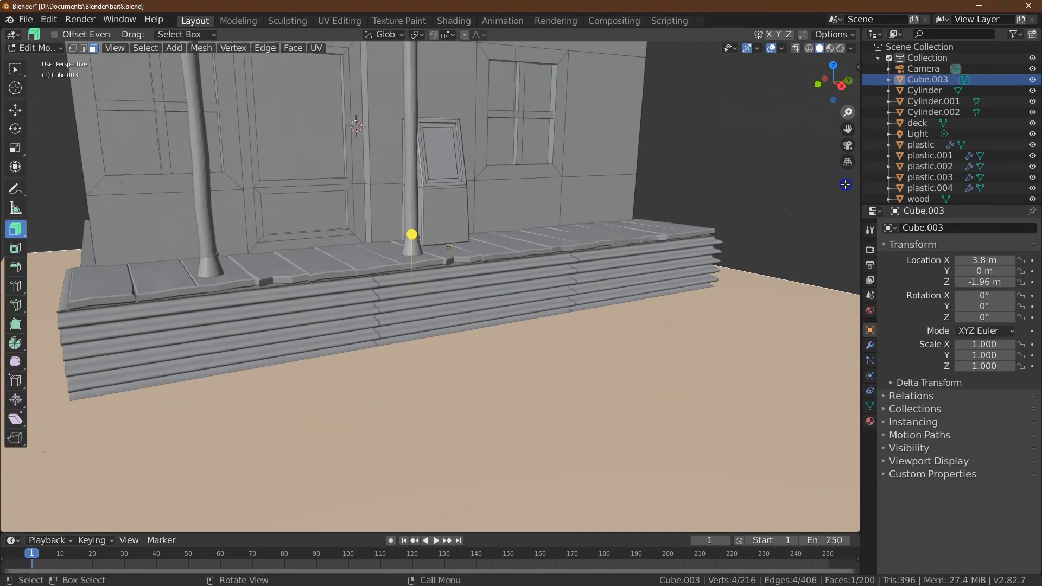
drag(838, 90, 859, 115)
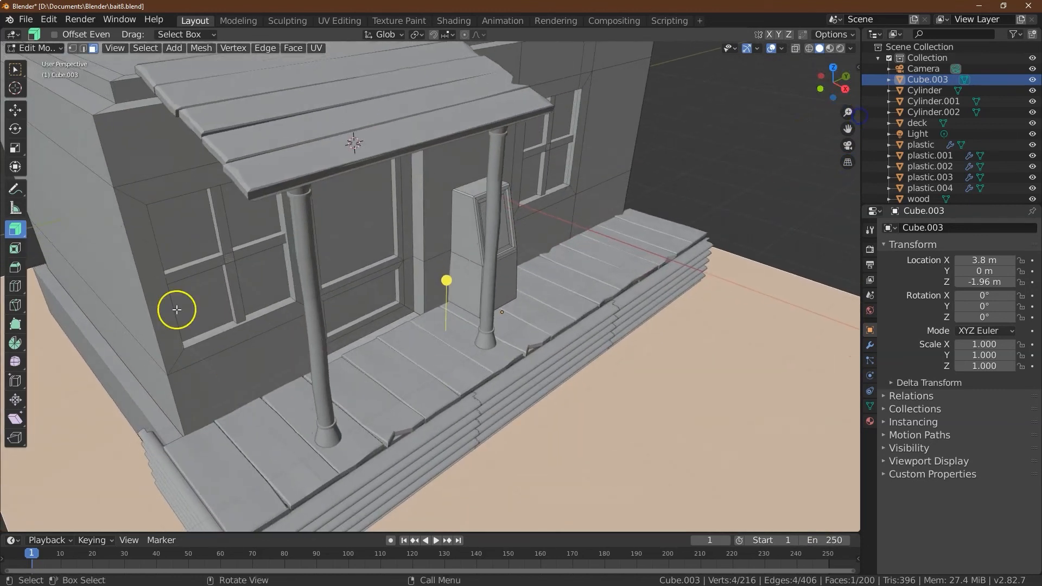
click(12, 70)
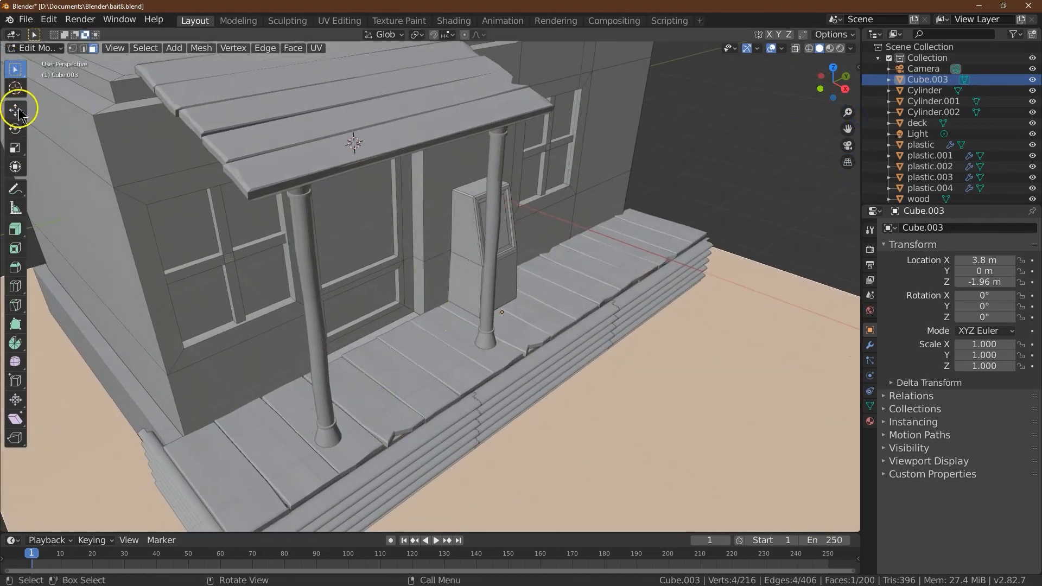
click(24, 46)
click(38, 58)
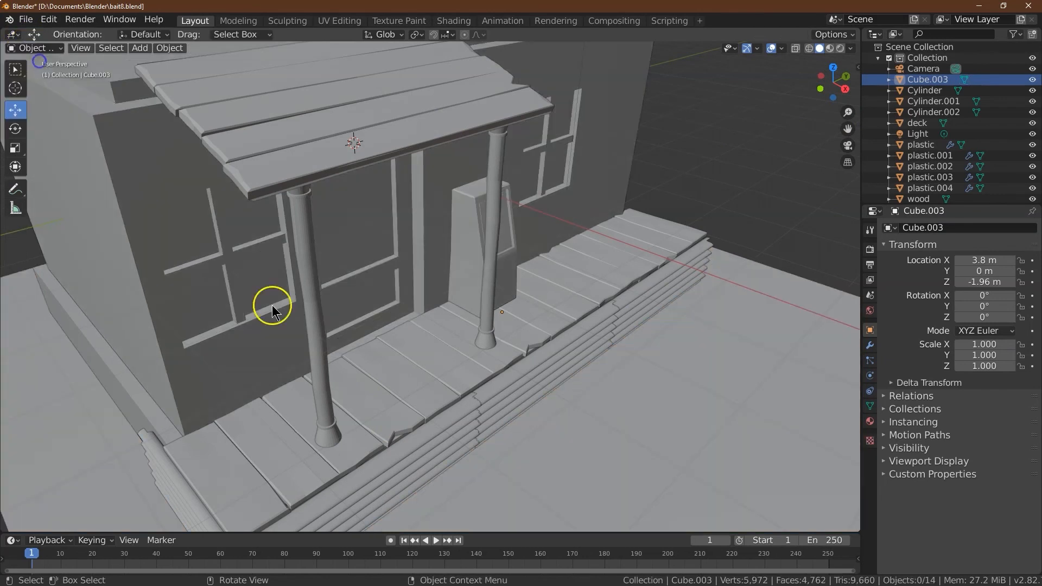
click(391, 400)
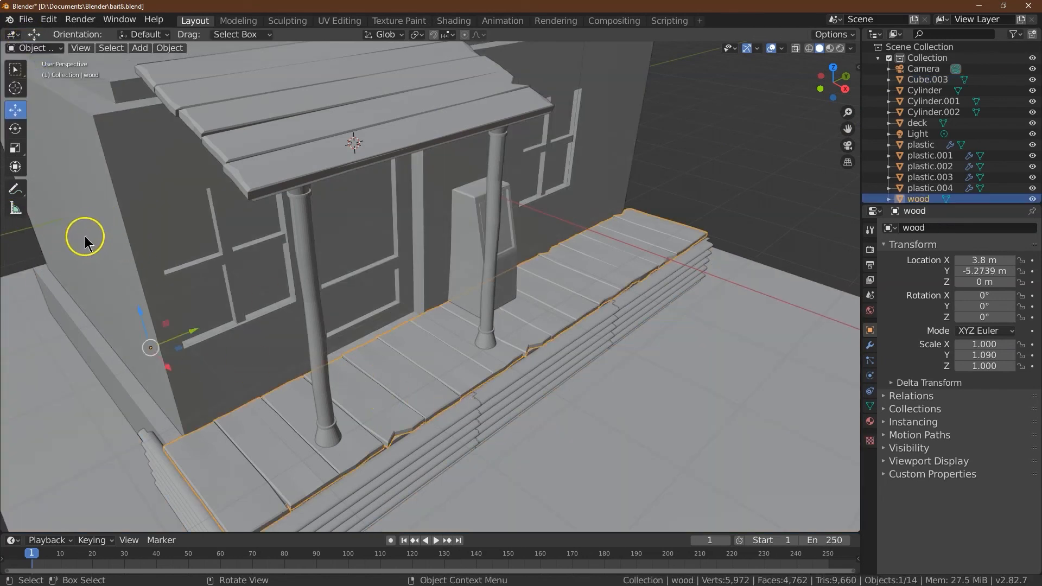
click(18, 79)
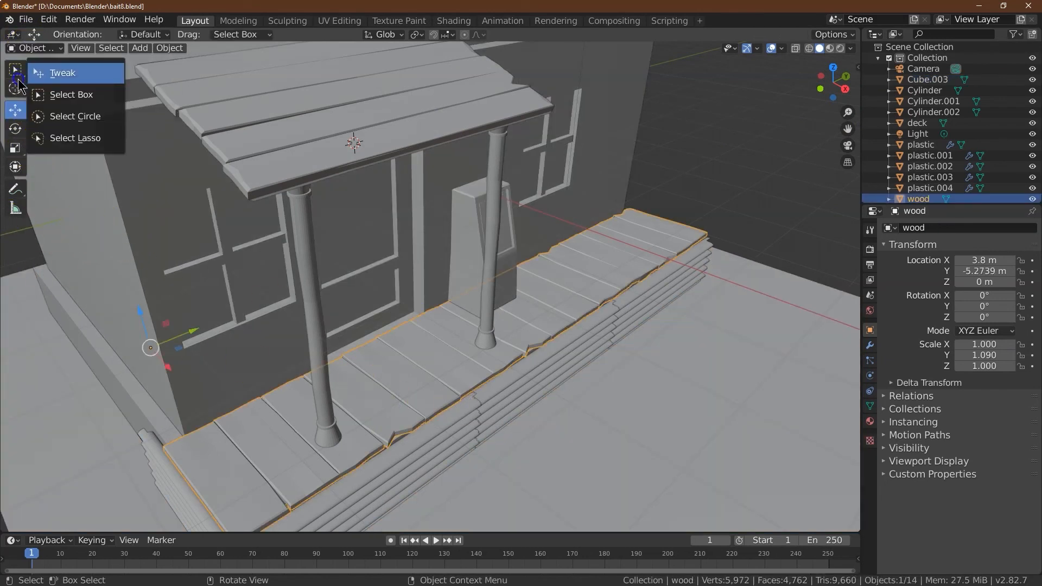
click(34, 48)
click(32, 61)
click(274, 373)
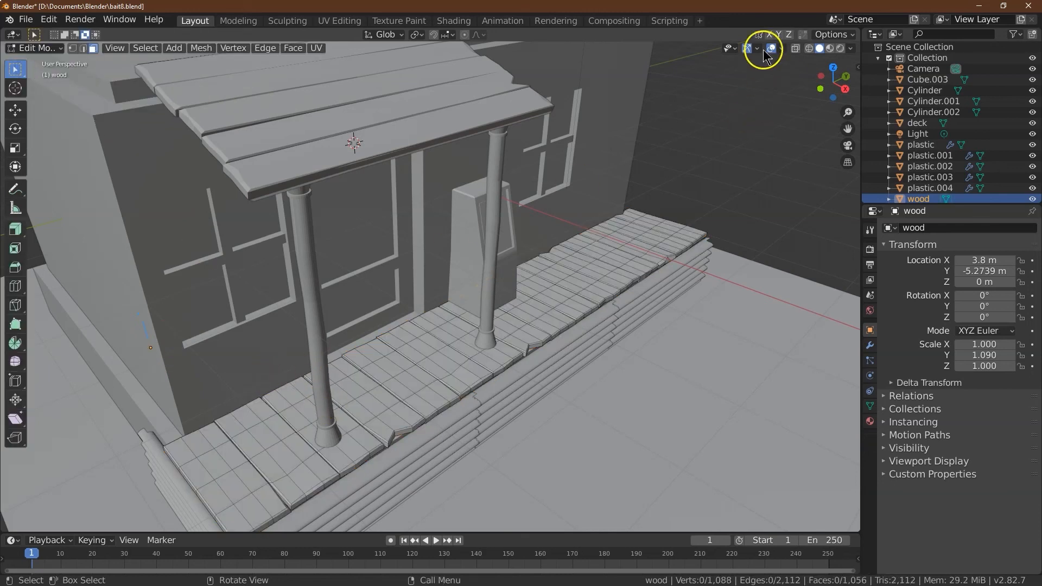
Step: Select the three planks at the far end of the deck in see-through top view and grow the selection
click(833, 68)
mouse_move(847, 117)
shift+middle_down()
mouse_move(785, 360)
mouse_move(725, 133)
shift+middle_up()
click(795, 48)
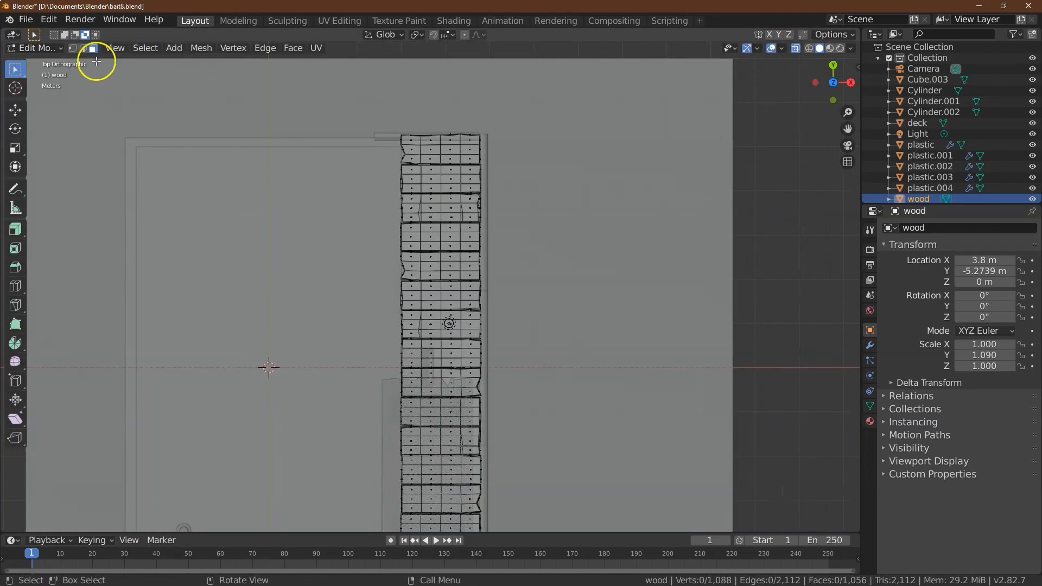
drag(325, 102, 516, 220)
click(146, 48)
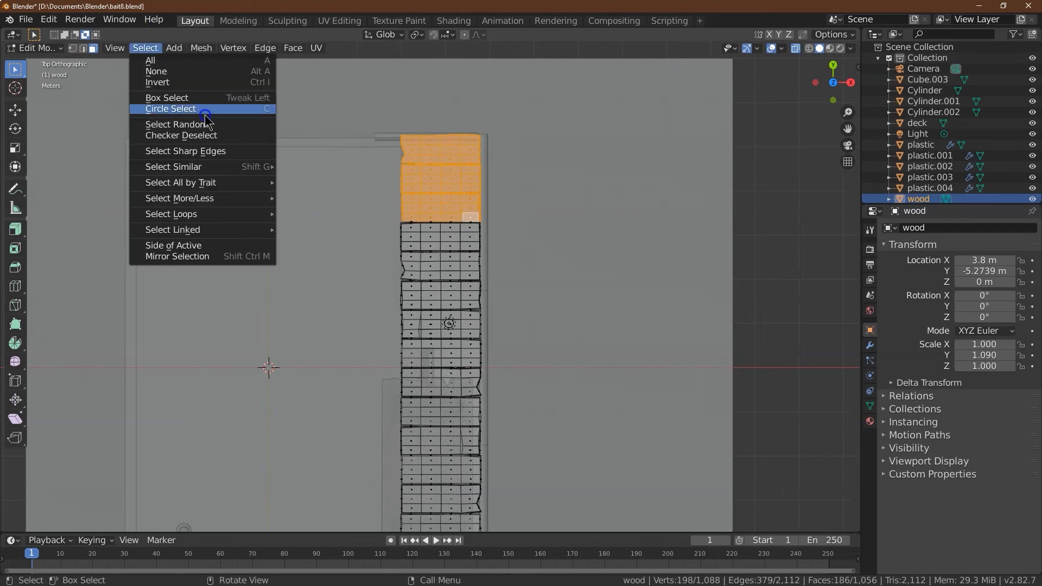
click(302, 198)
Step: Duplicate the three selected planks and place the copy 3.32 m along X, beside the deck
click(201, 48)
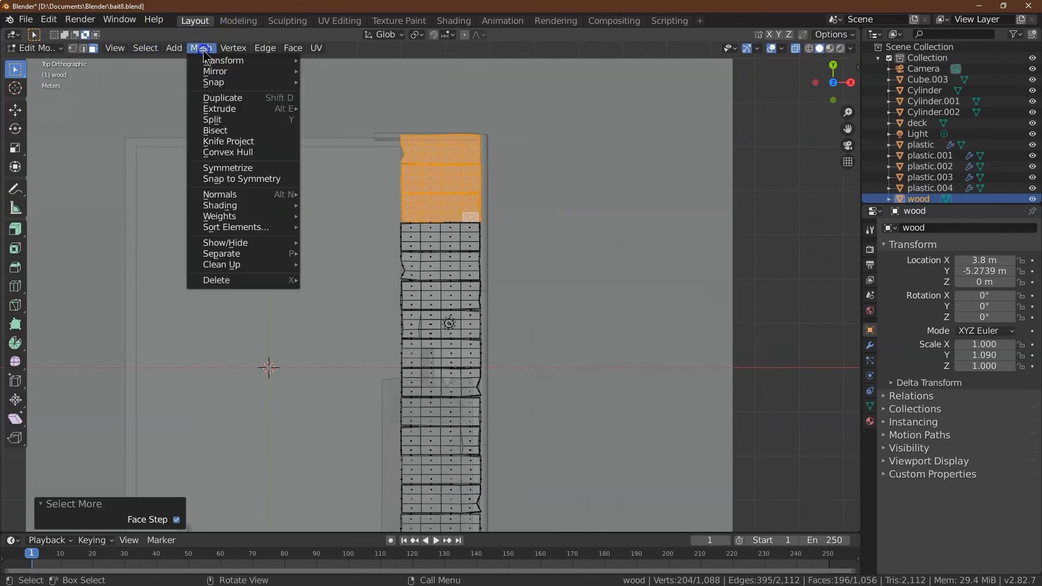
click(227, 98)
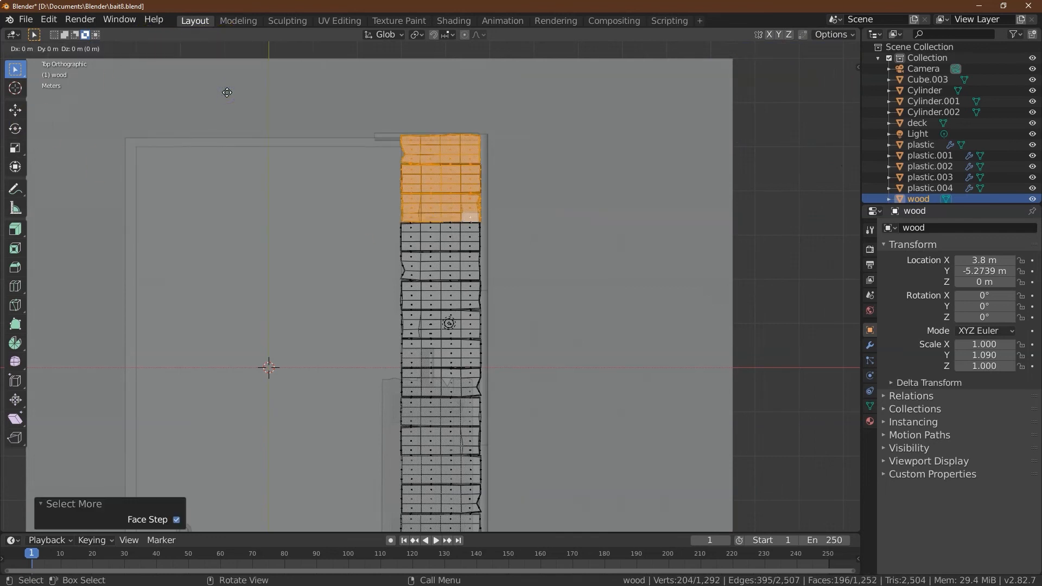
click(373, 89)
Step: Separate the duplicated planks by selection into their own object and return to Object Mode
click(202, 48)
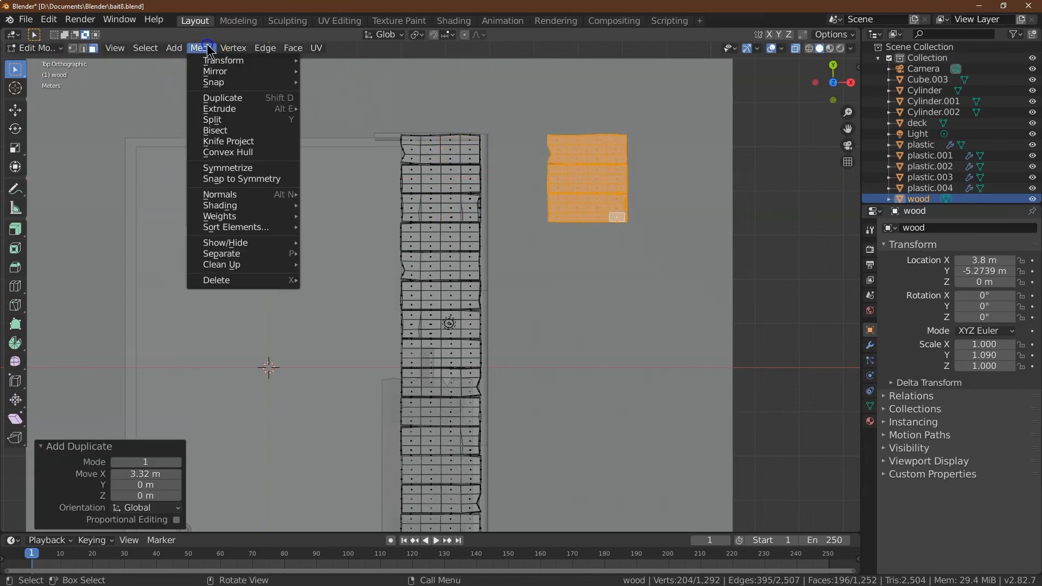
click(339, 251)
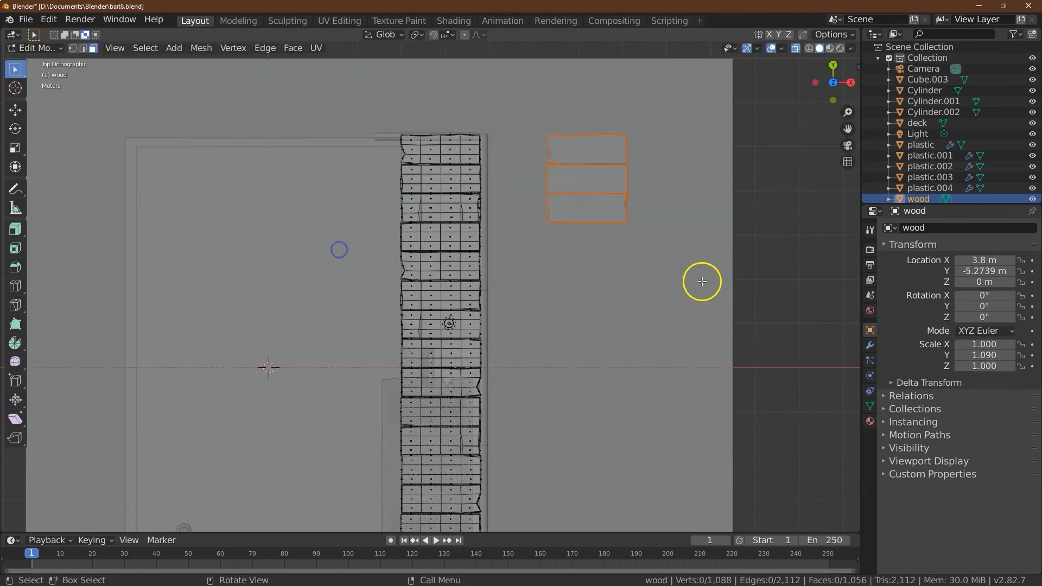
click(36, 48)
click(27, 60)
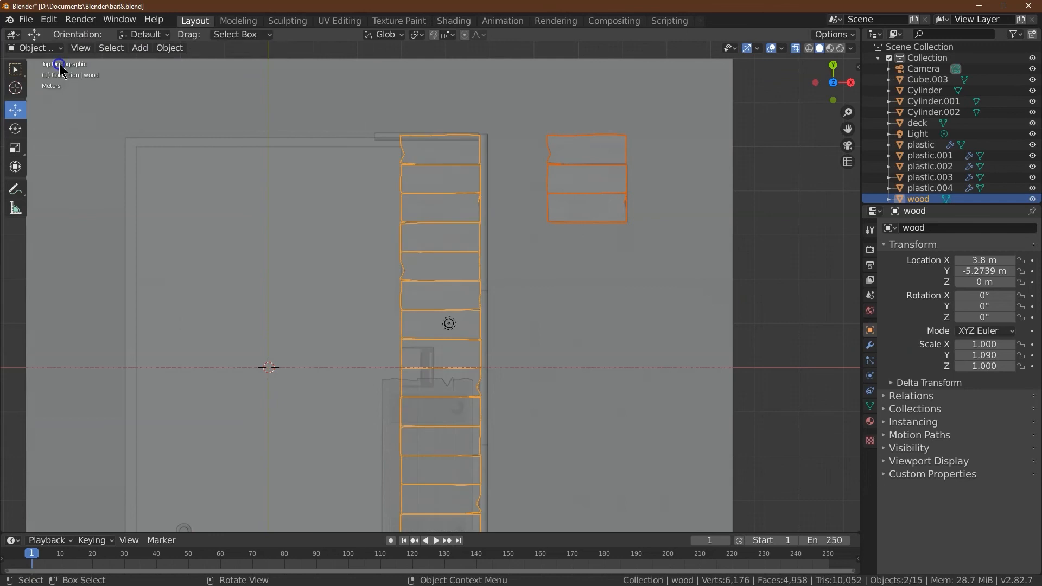
Step: Open the separated three-plank object in Edit Mode and show it in see-through top view
click(808, 200)
drag(833, 83, 749, 494)
click(796, 48)
click(620, 275)
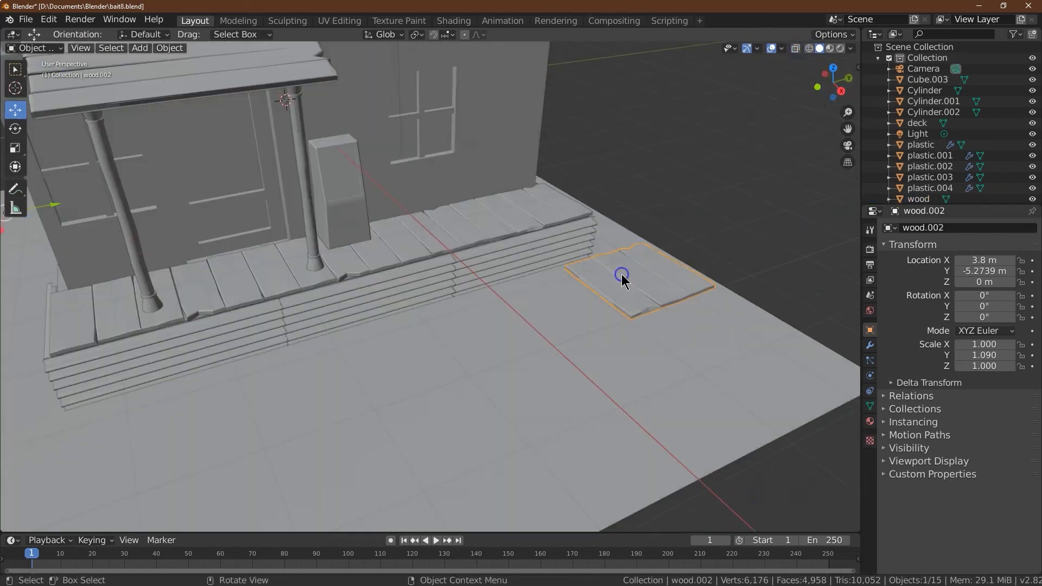
click(53, 47)
click(33, 75)
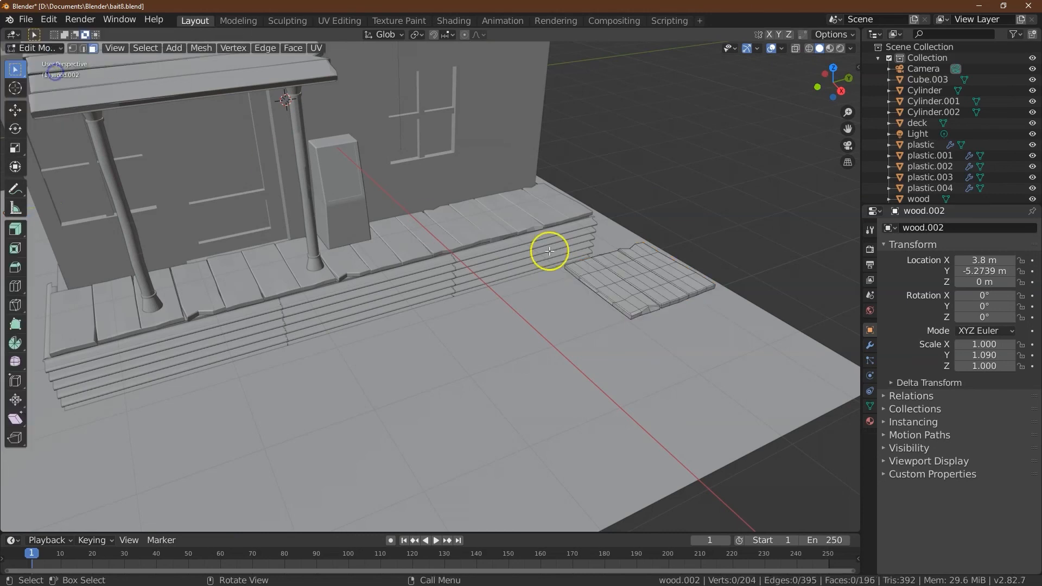
click(834, 70)
click(795, 49)
mouse_move(653, 255)
mouse_down()
mouse_move(552, 203)
mouse_move(644, 242)
mouse_up()
drag(533, 170, 568, 179)
drag(641, 189, 528, 166)
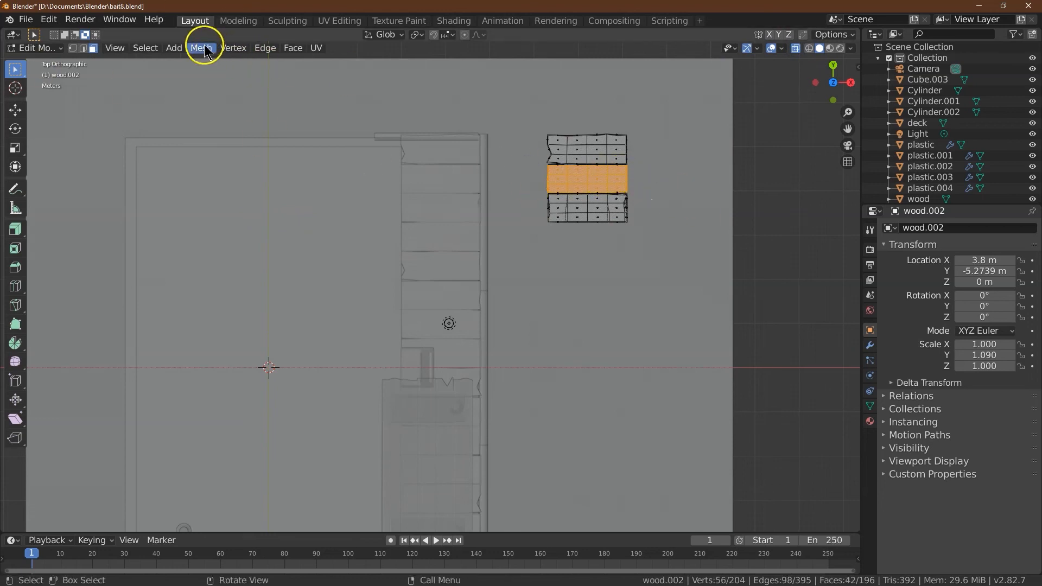
click(205, 51)
click(269, 242)
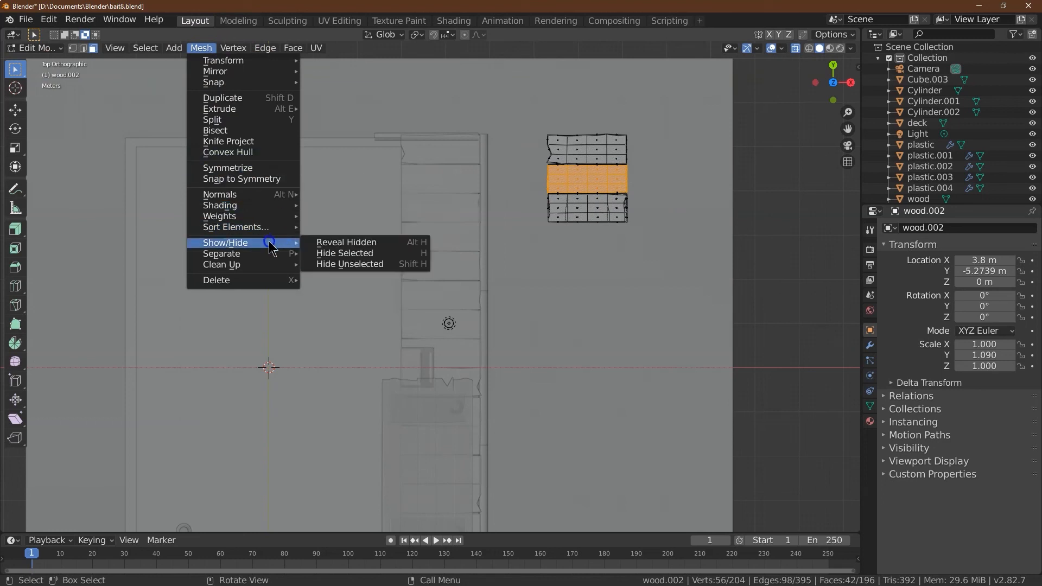
click(657, 237)
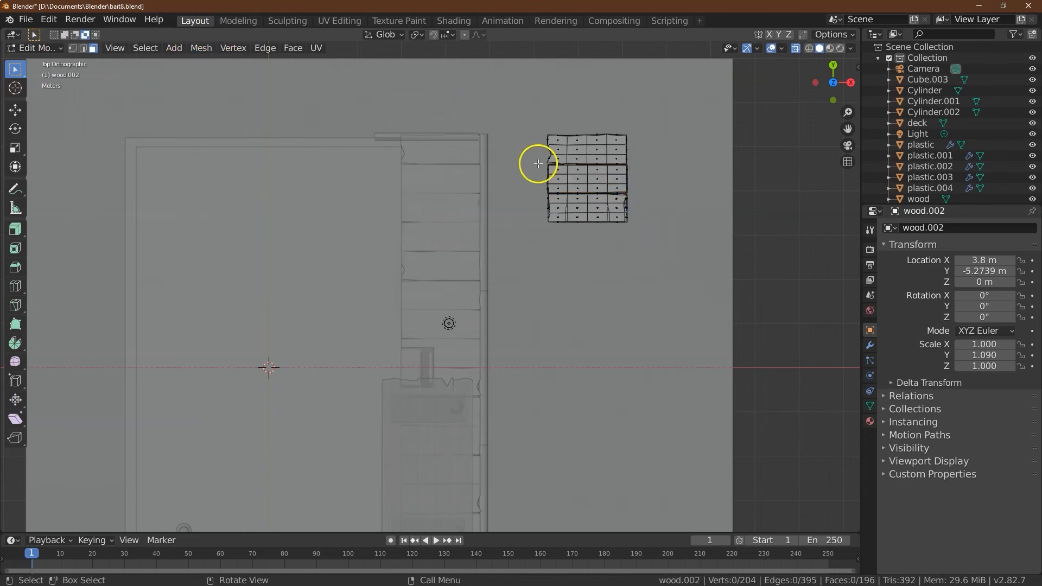
Step: Select the whole three-plank mesh and separate it by loose parts into individual plank objects
key(a)
click(145, 48)
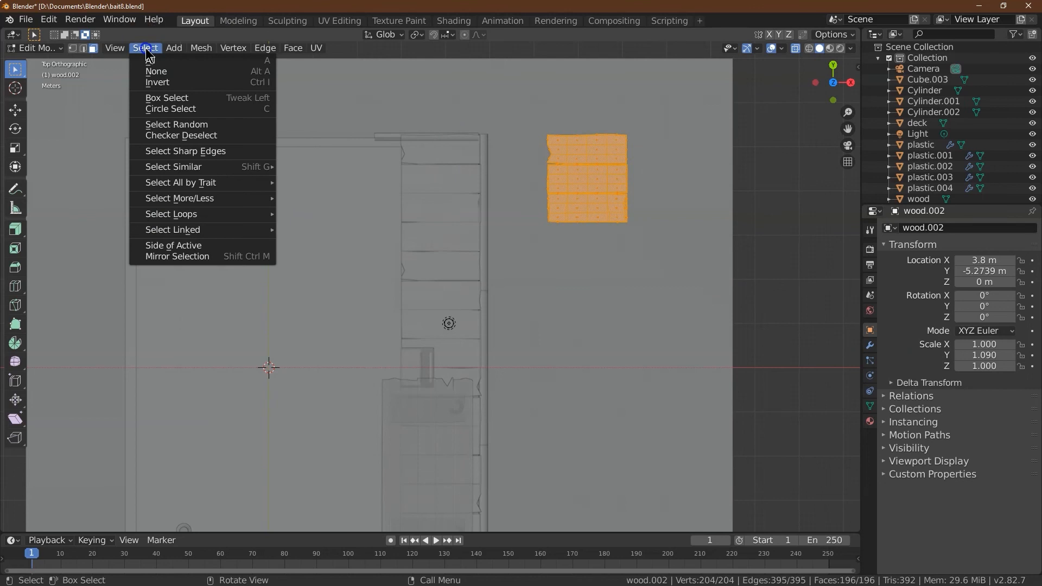
click(182, 62)
click(48, 19)
click(59, 31)
click(202, 48)
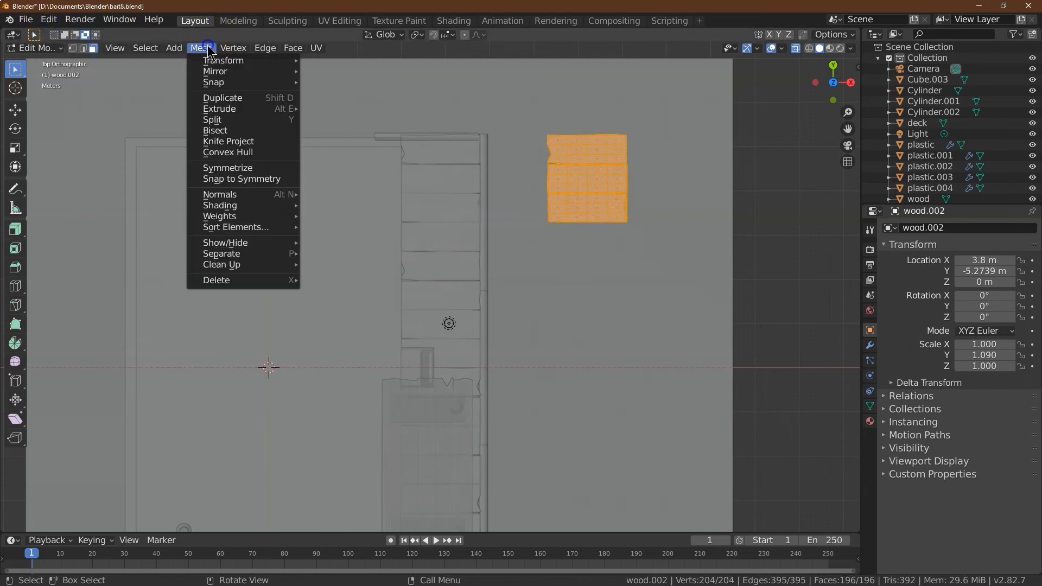
mouse_move(241, 253)
click(331, 278)
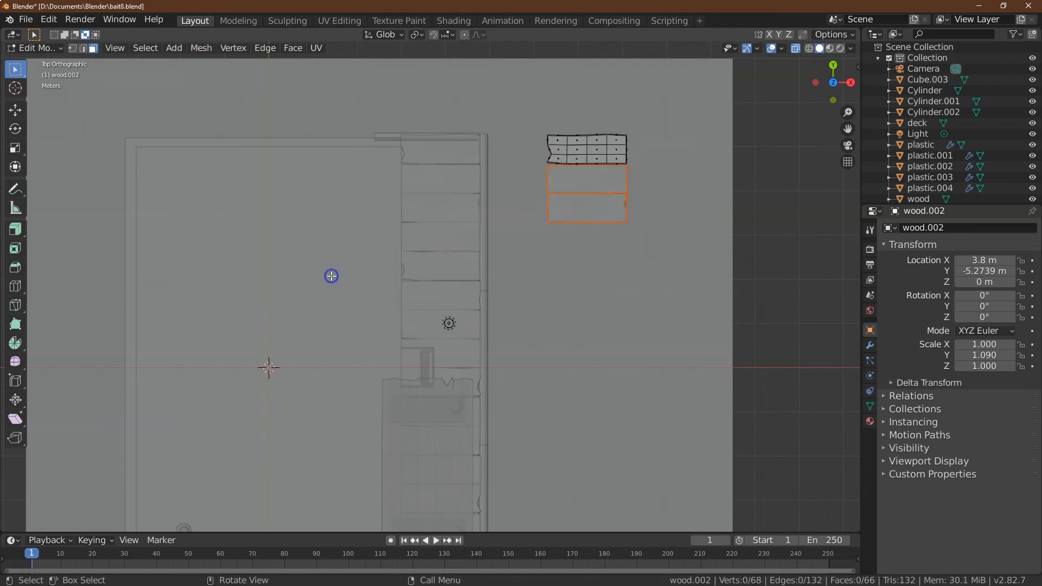
Step: Return to Object Mode and select the outer separated planks individually, with see-through display off
click(49, 19)
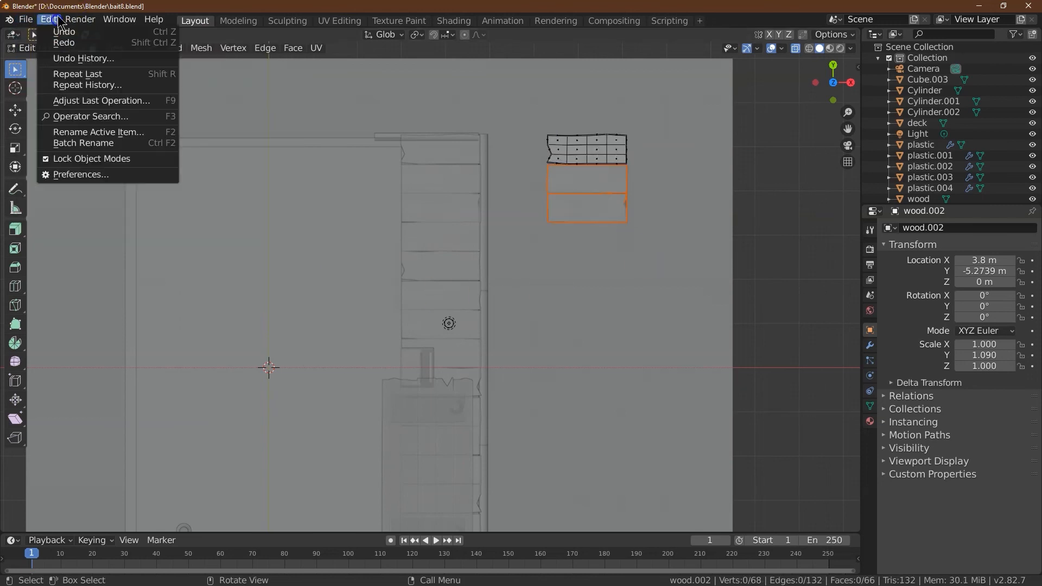
click(34, 47)
click(26, 61)
click(588, 211)
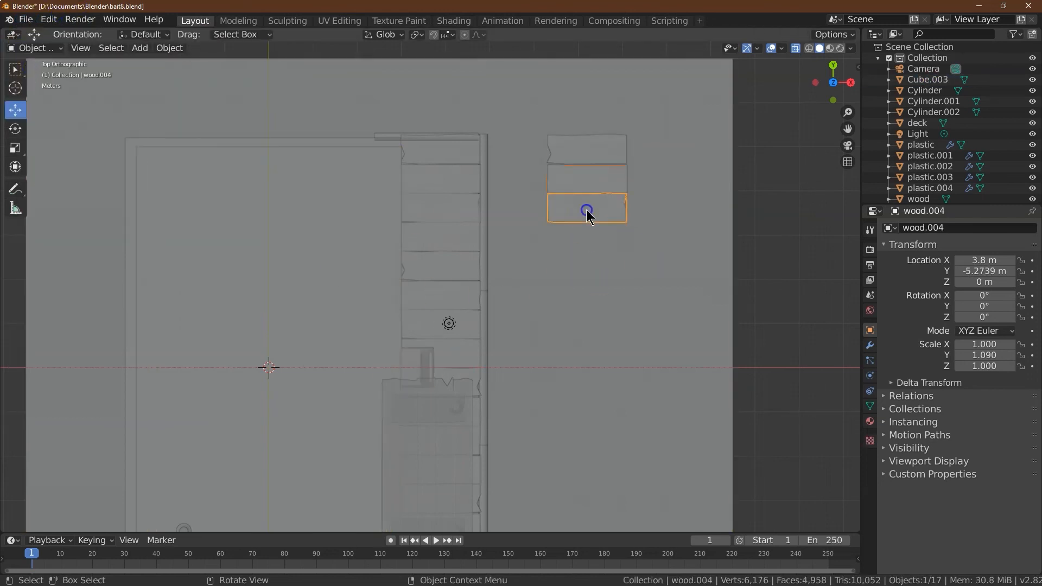
drag(842, 94, 826, 72)
drag(452, 123, 814, 58)
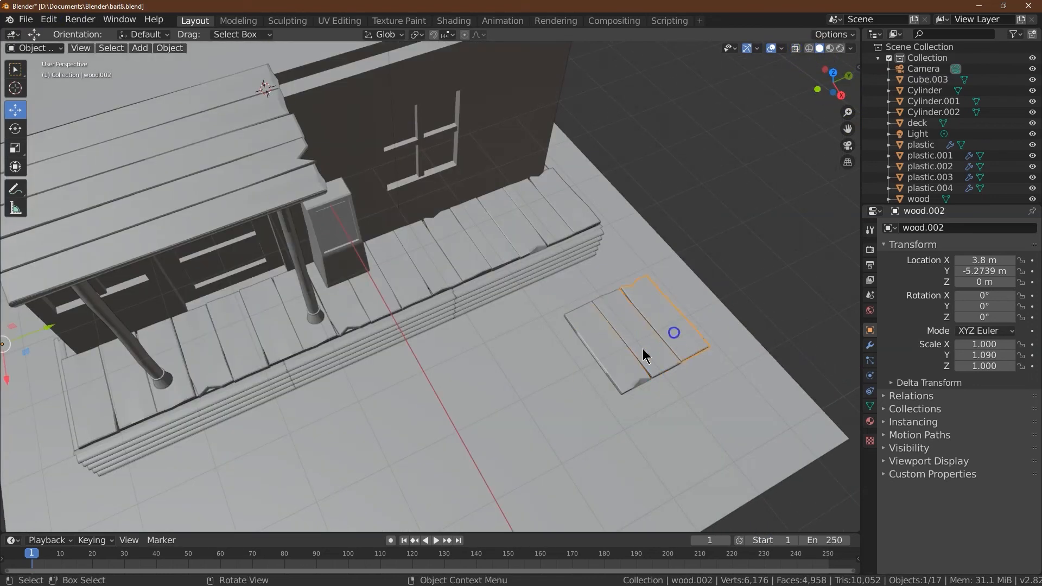
Step: Duplicate the middle separated plank and move the copy -4.74 m along the Y axis
click(647, 352)
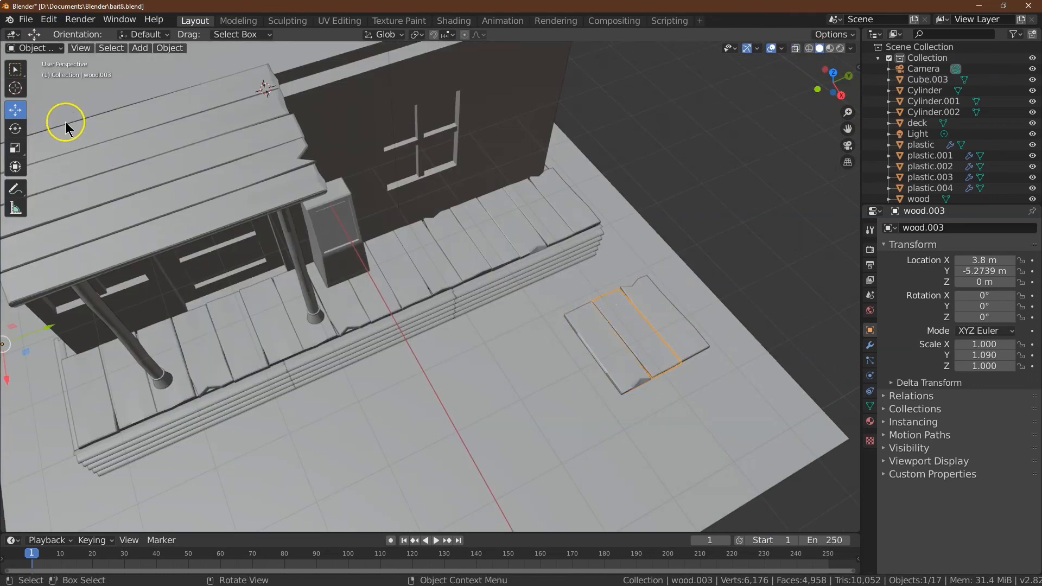
click(158, 48)
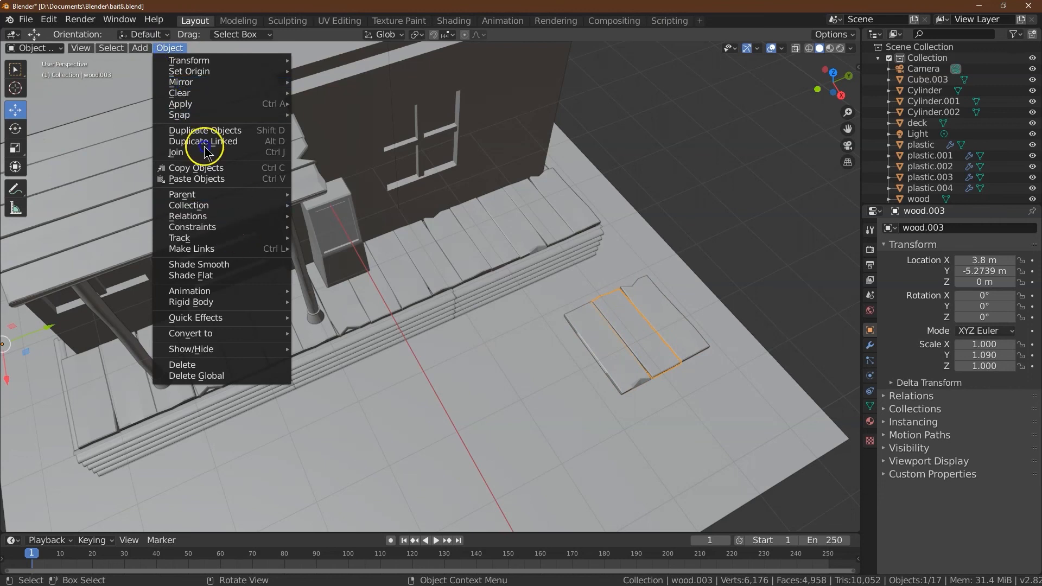
click(203, 128)
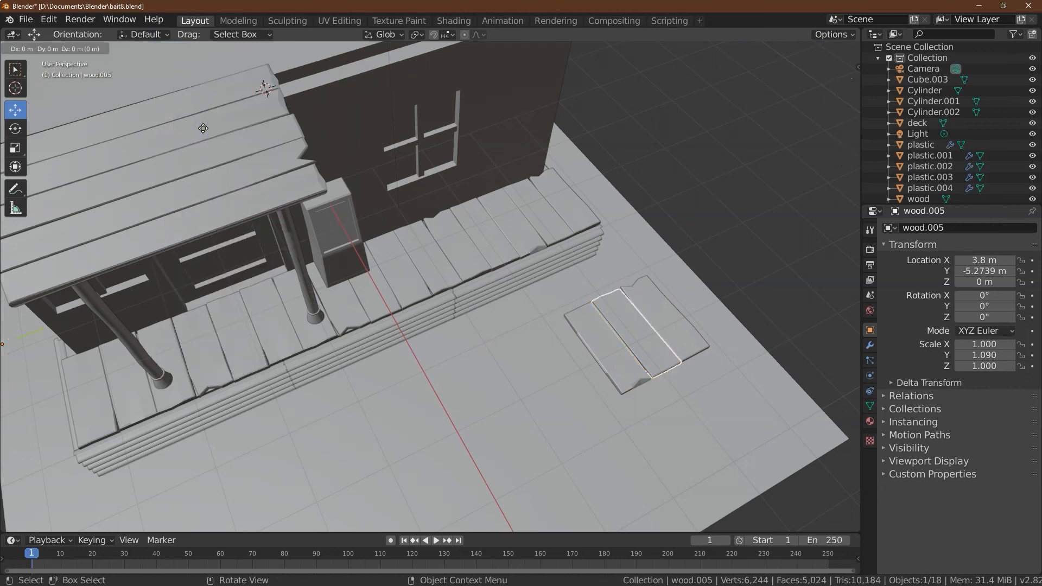
key(y)
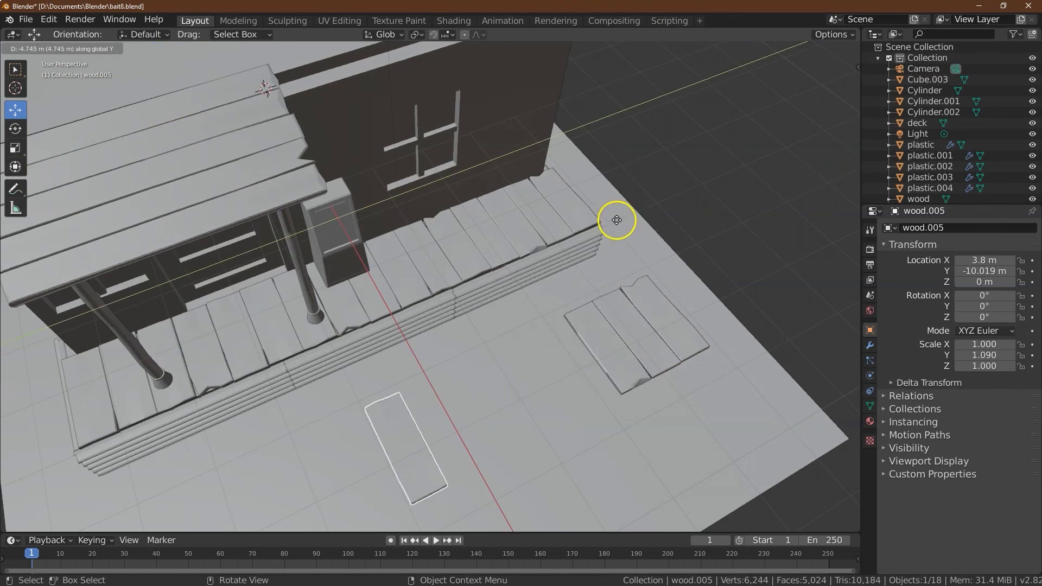
click(616, 220)
Step: Set the duplicated plank's origin to its geometry
drag(842, 98, 757, 211)
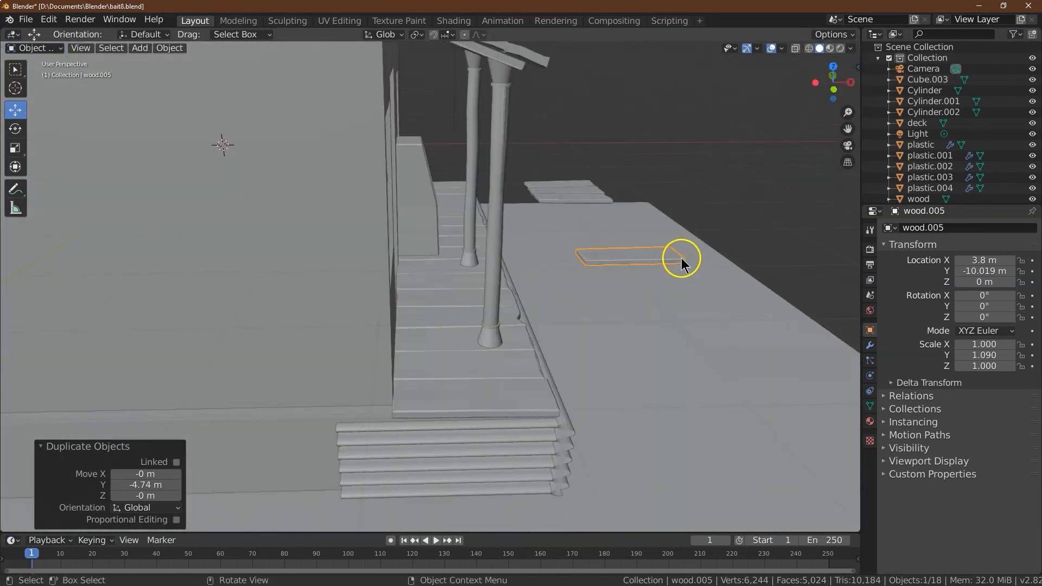
click(20, 132)
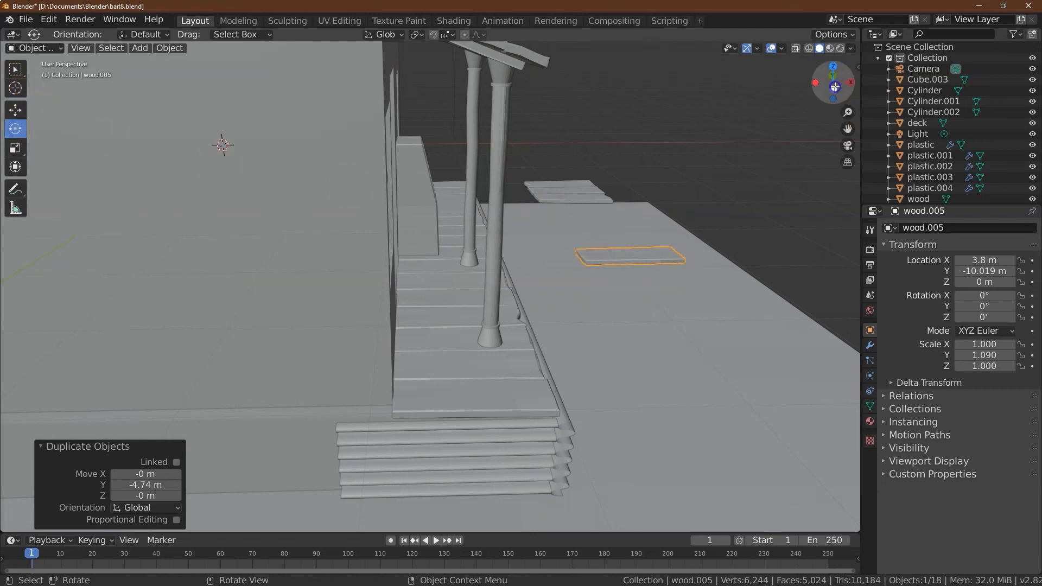
drag(836, 83, 815, 69)
click(157, 51)
mouse_move(189, 72)
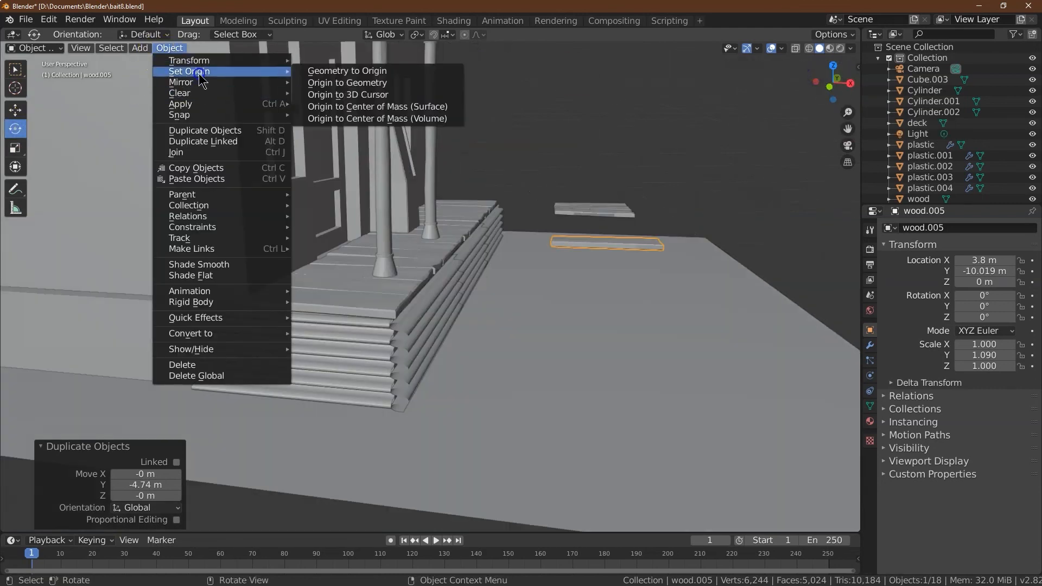
click(353, 83)
Step: Stand the duplicated plank upright by rotating it 90° about the global Y axis
drag(658, 249, 597, 260)
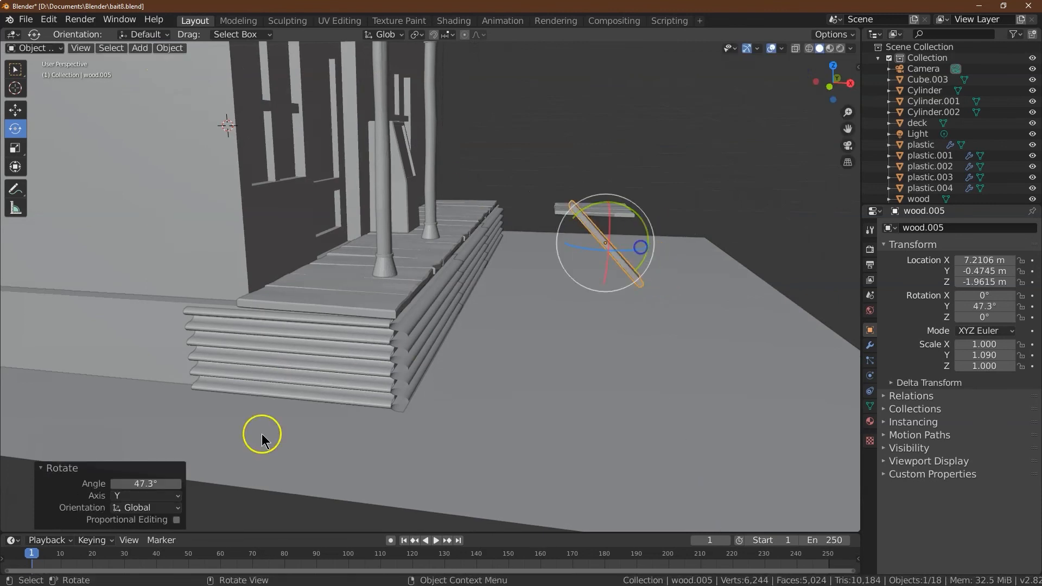
click(150, 483)
text(90)
key(Return)
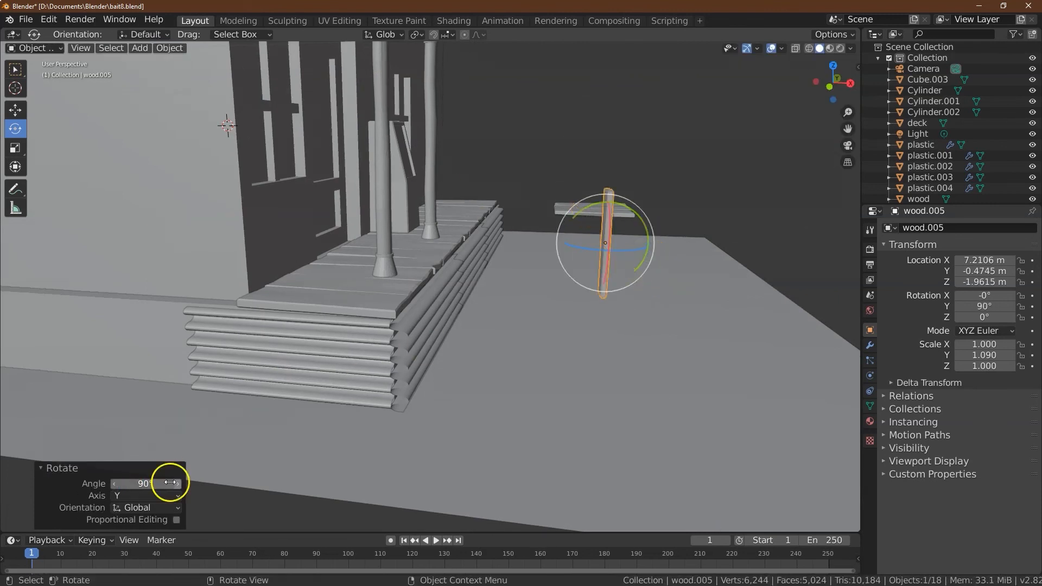
Step: Thicken the upright plank into a post by scaling it about 4.755 times along global X
drag(831, 68, 825, 106)
click(14, 147)
drag(501, 272, 575, 344)
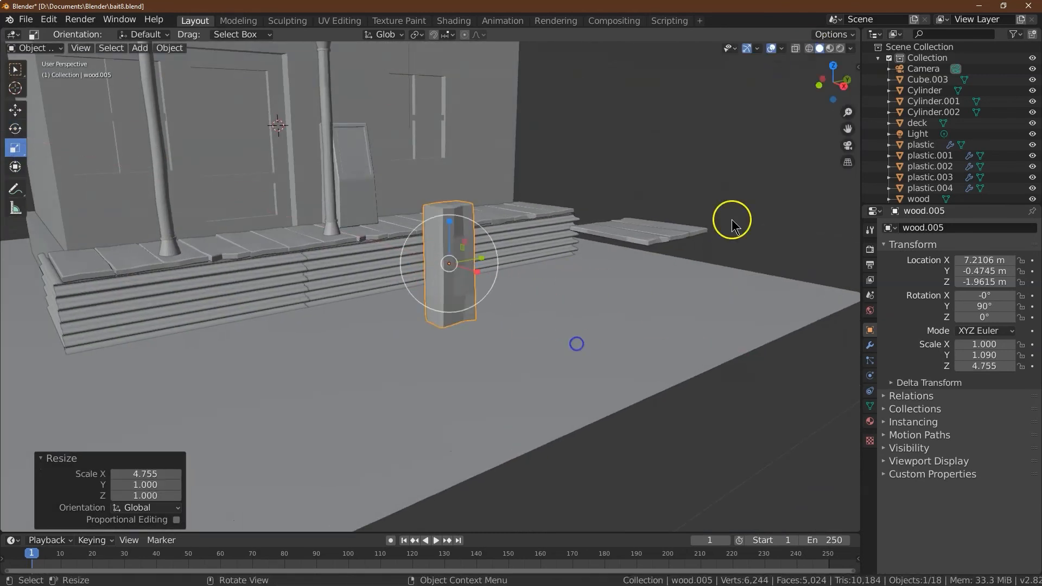
Step: Set the post's X scale to 1.1 and adjust its thickness to scales of about 0.795 in Y and 4.765 in Z
click(834, 66)
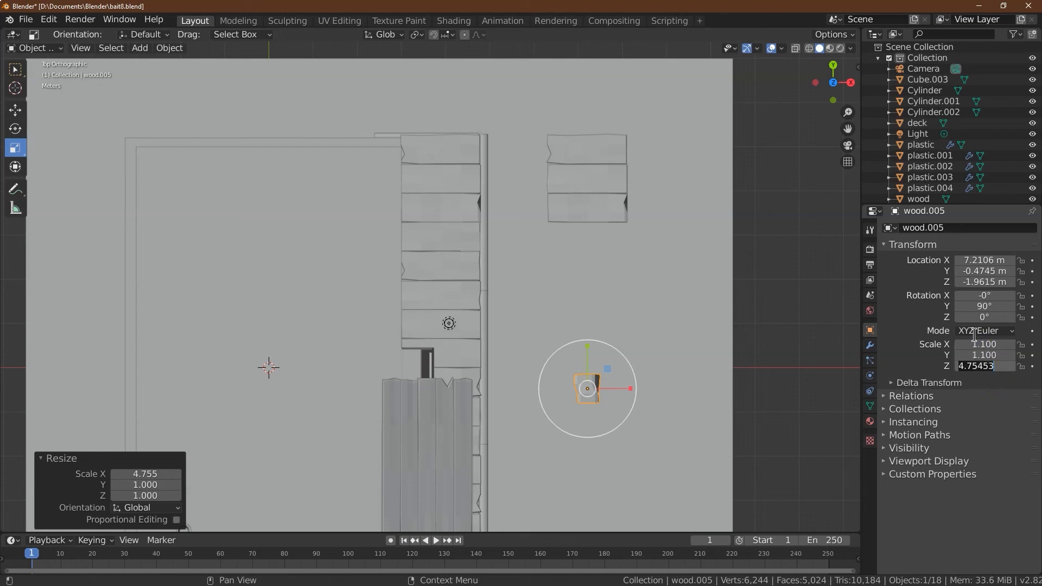
click(629, 390)
drag(630, 388, 640, 388)
drag(846, 68, 815, 488)
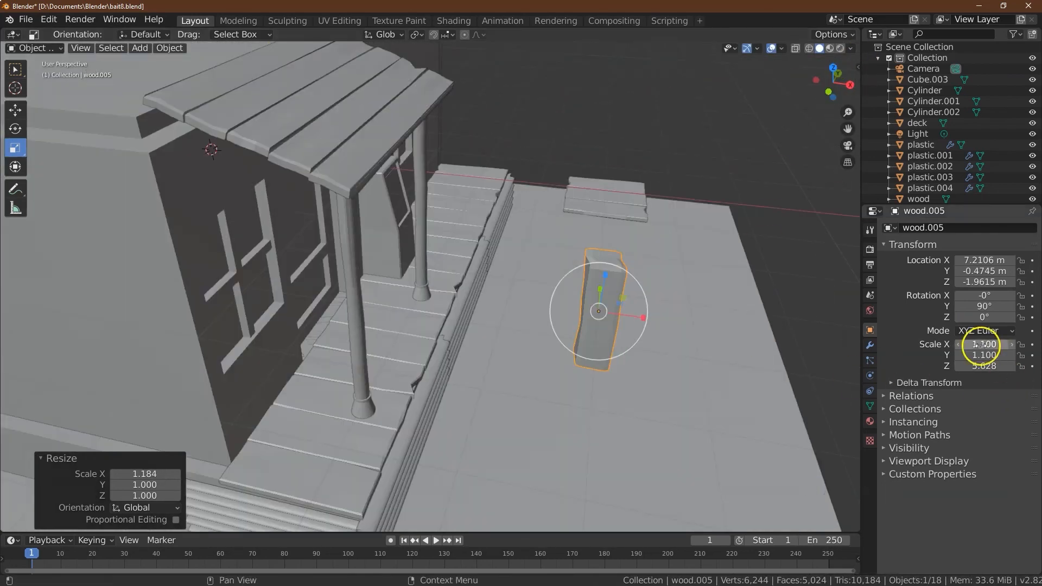
click(646, 319)
drag(645, 318, 640, 316)
drag(837, 80, 770, 76)
drag(404, 323, 392, 326)
drag(372, 358, 371, 356)
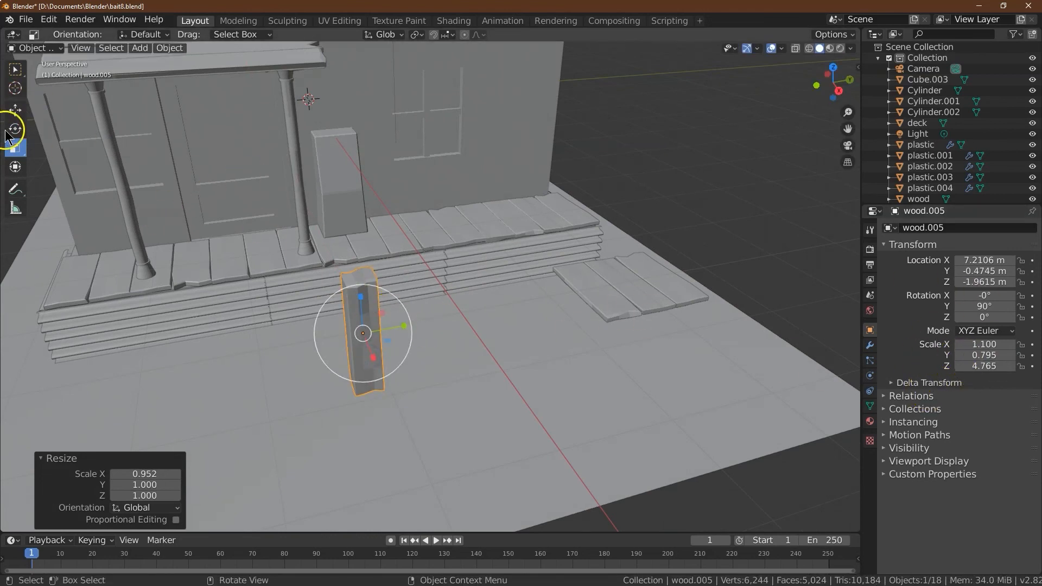
Step: Shorten the post slightly, and move it down and along negative X until it stands close to the deck's front
drag(361, 296, 360, 313)
click(815, 85)
click(15, 111)
drag(587, 176, 586, 200)
drag(623, 242, 522, 236)
Step: Shorten the post in front of the deck by setting its X scale to 0.5
drag(835, 84, 803, 113)
click(990, 348)
text(.5)
key(Tab)
text(.5)
key(Tab)
click(570, 317)
drag(484, 293, 507, 261)
Step: Slim the short post along global X and scale it by 0.9 along global Y
click(11, 146)
middle_drag(507, 264, 518, 312)
drag(537, 373, 534, 373)
drag(507, 330, 506, 333)
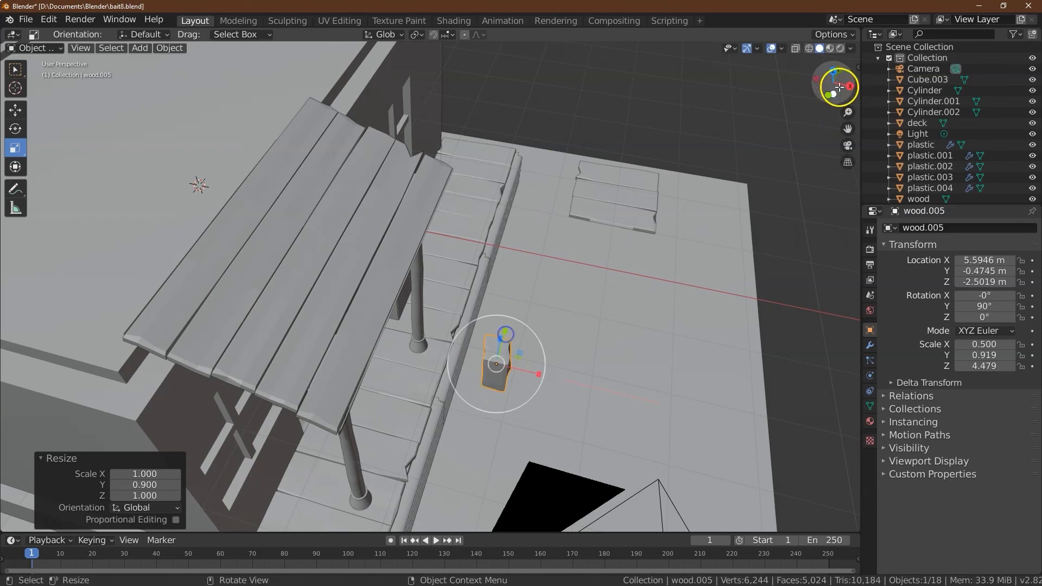
Step: Move the short post -2.76 m along the Y axis and view it in the right orthographic view
drag(840, 88, 792, 54)
click(12, 112)
drag(422, 289, 263, 320)
click(843, 88)
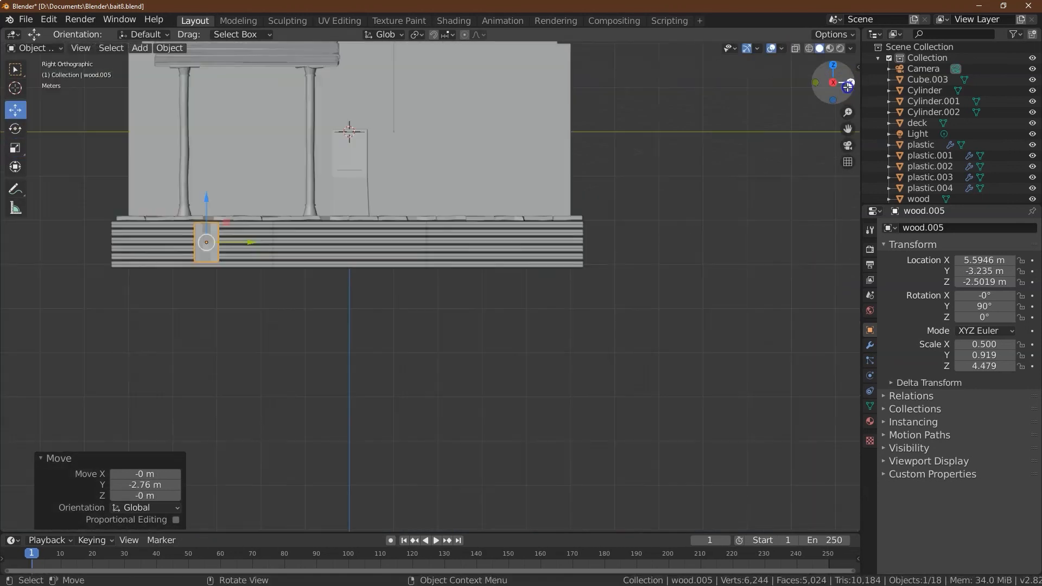
Step: Open the house and ground mesh in Edit Mode and select the flat ground face for extruding
drag(840, 84, 795, 71)
click(402, 292)
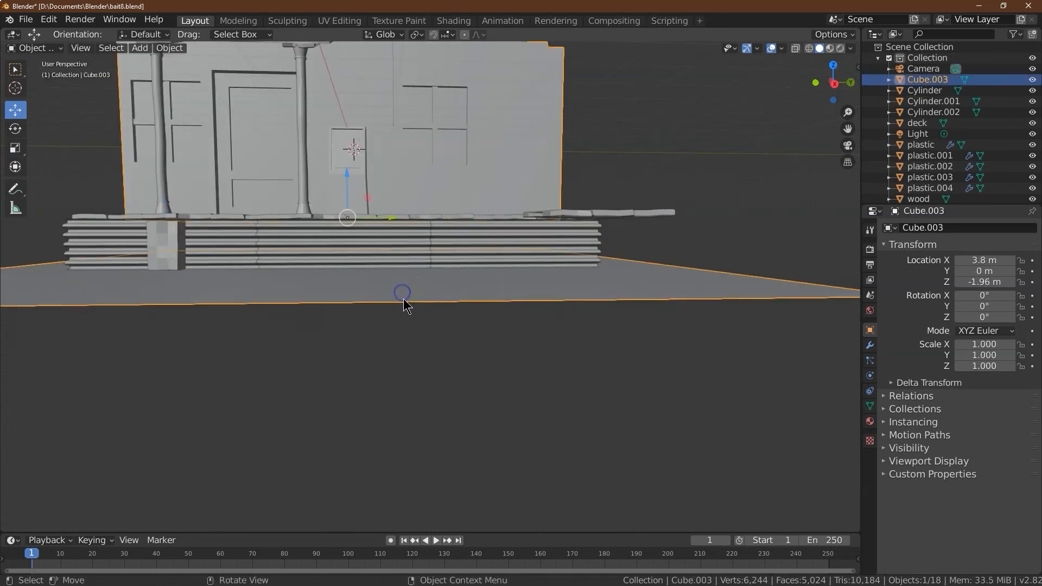
click(164, 44)
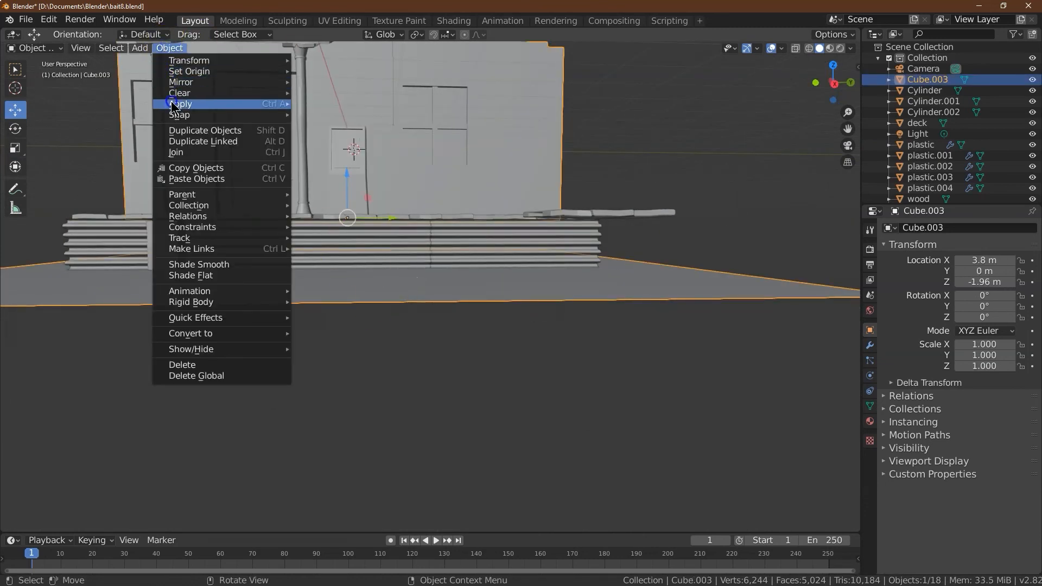
mouse_move(214, 191)
click(35, 48)
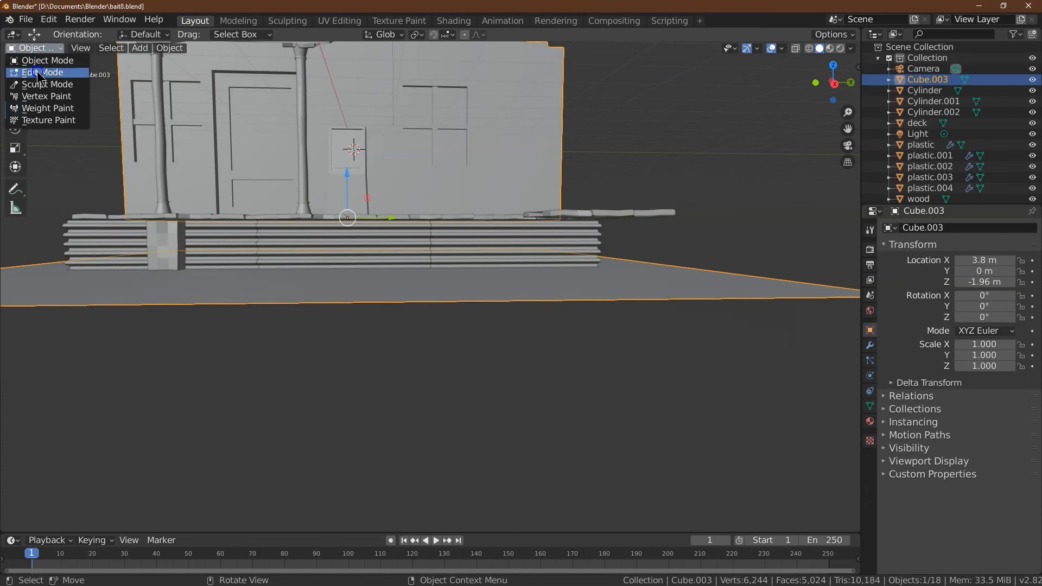
click(33, 72)
click(15, 229)
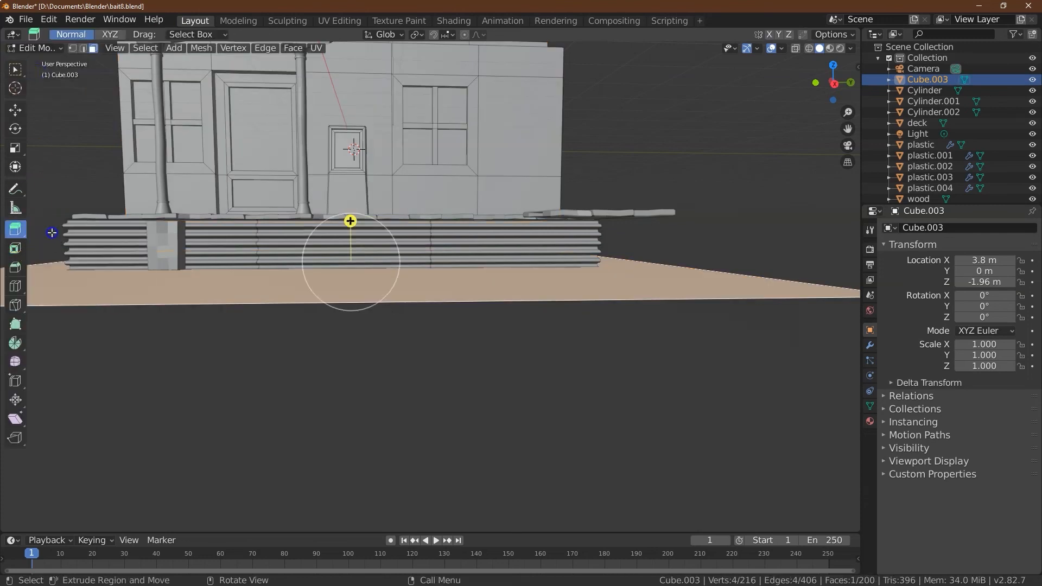
click(180, 305)
click(187, 293)
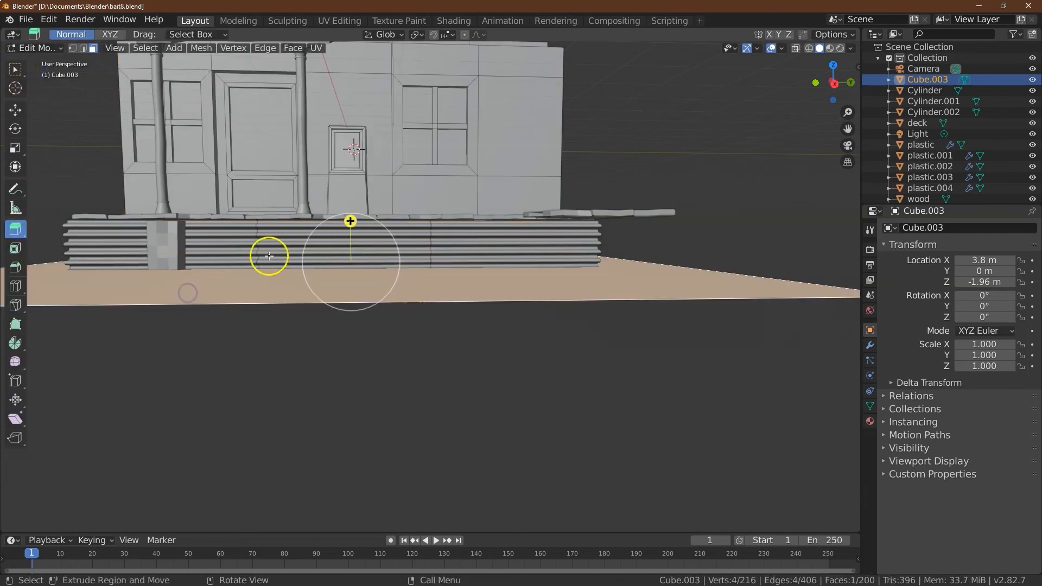
Step: Extrude the ground face -0.6 m in Z to thicken the base, and return to Object Mode
drag(349, 217, 345, 242)
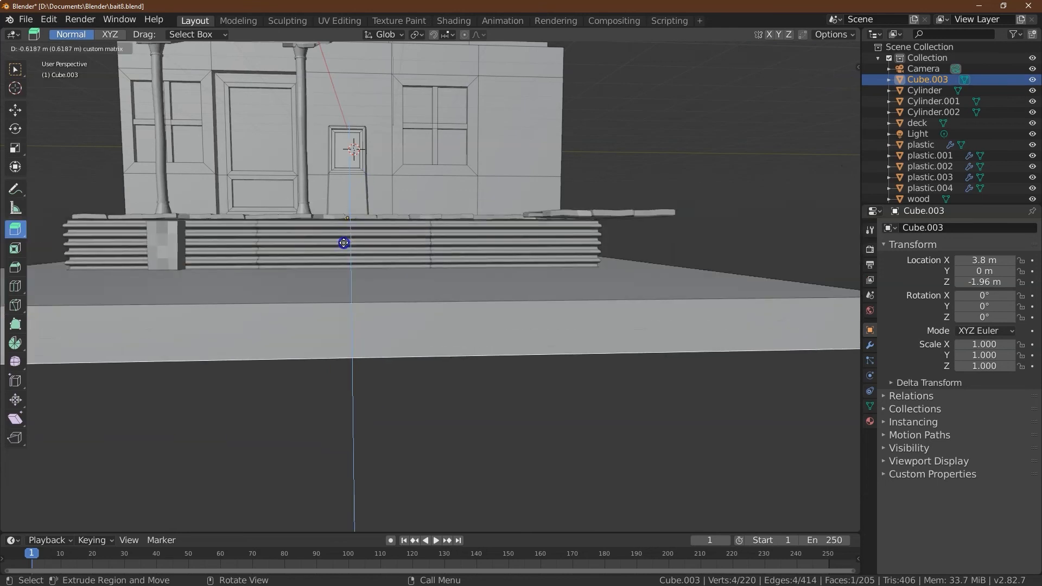
click(156, 496)
text(-0.6)
key(Return)
click(34, 48)
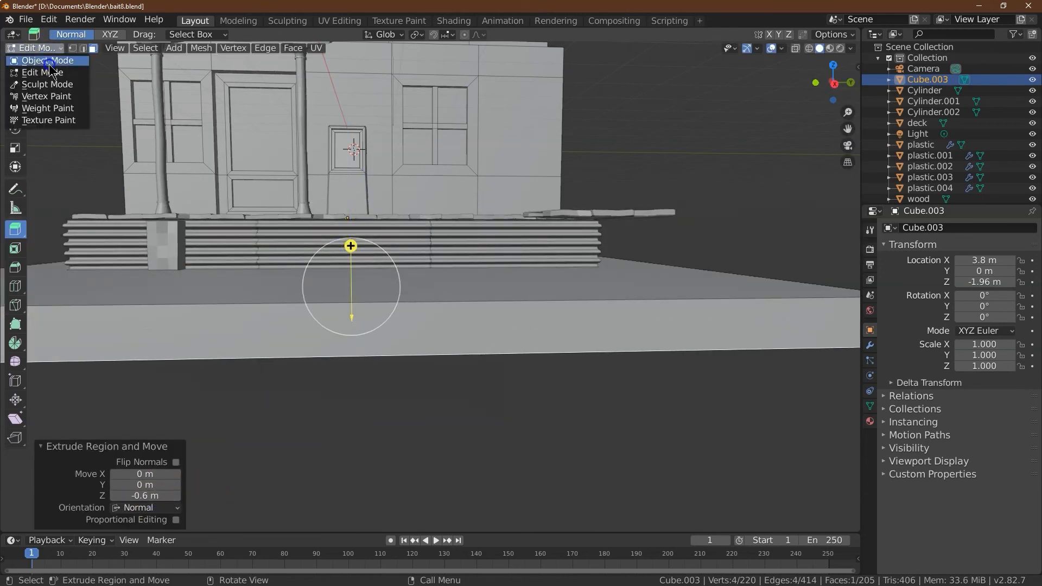
click(48, 60)
Step: Select the short post in front of the deck and apply its scale
click(152, 232)
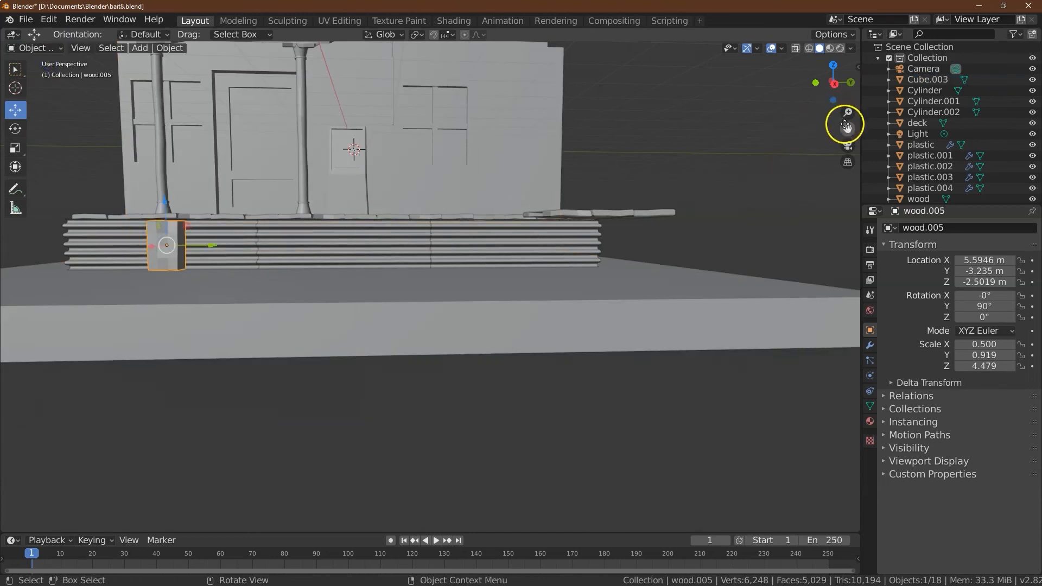
drag(845, 124, 977, 230)
drag(834, 84, 923, 86)
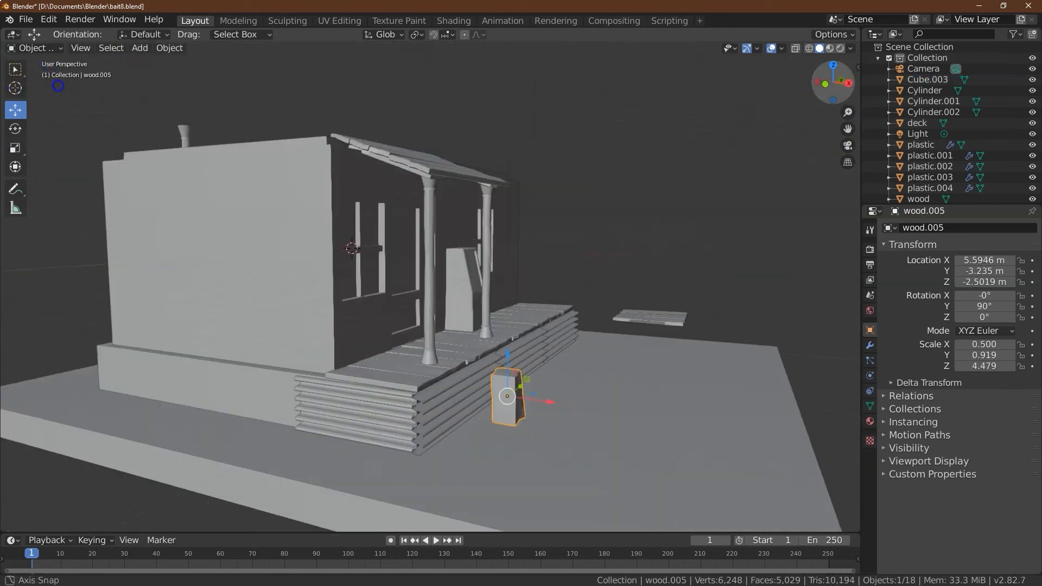
click(185, 54)
mouse_move(195, 104)
click(326, 126)
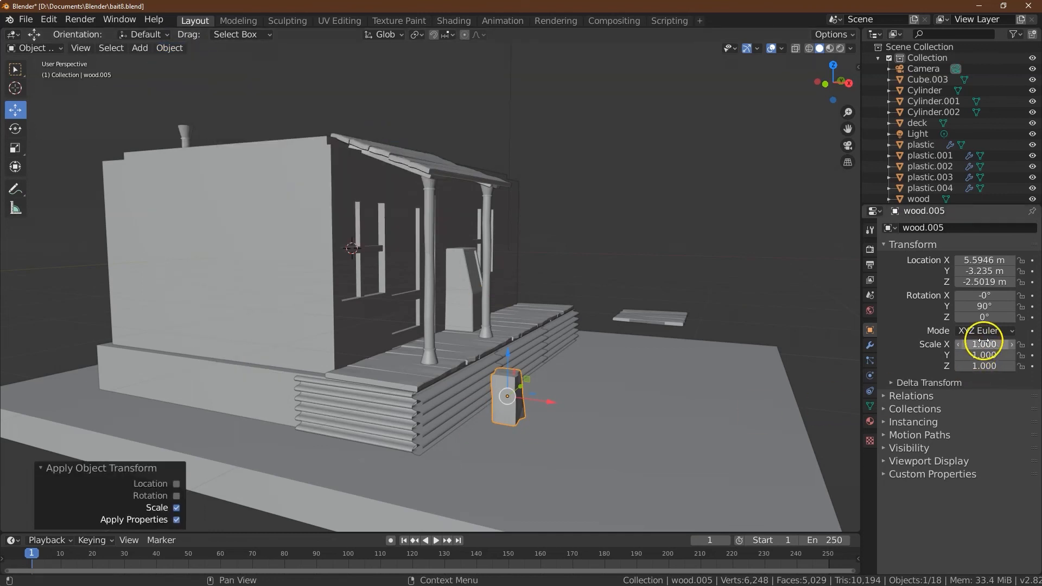
click(833, 64)
click(992, 365)
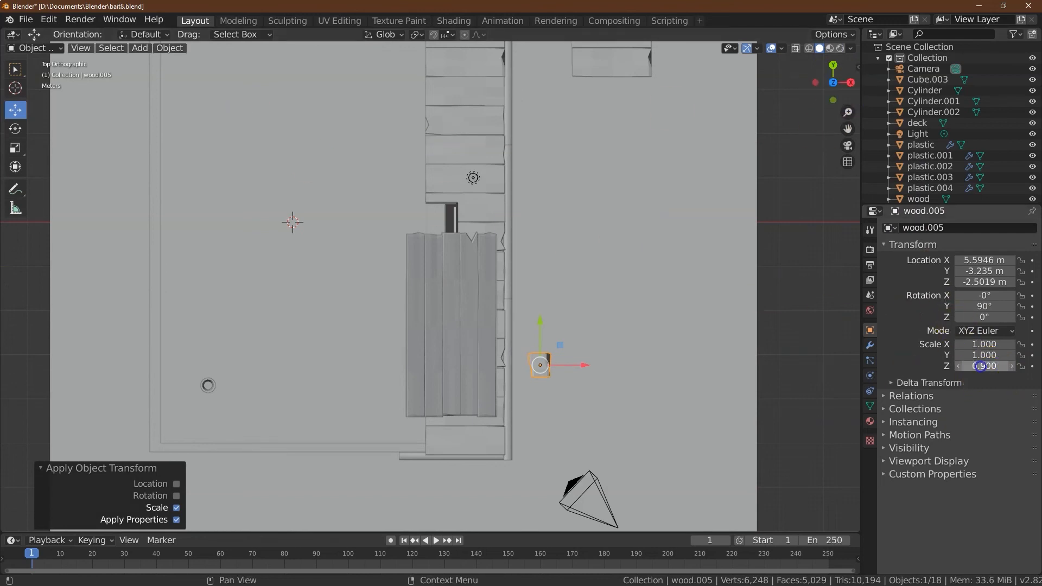
click(485, 195)
Step: Apply the short post's rotation
click(182, 50)
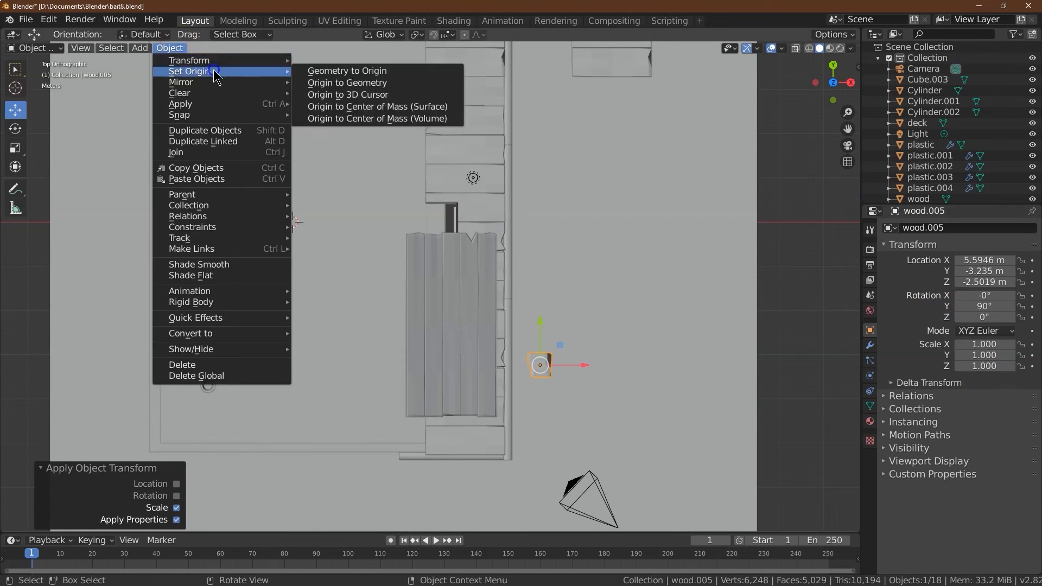
click(271, 106)
click(341, 114)
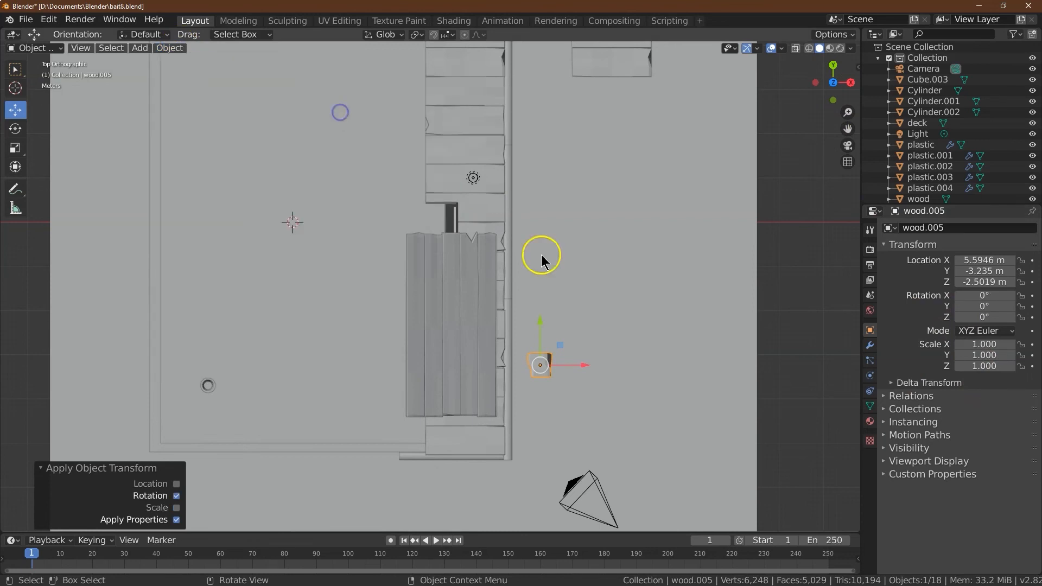
Step: Reduce the short post's scale to 0.9 on all three axes
drag(851, 81, 802, 481)
click(993, 363)
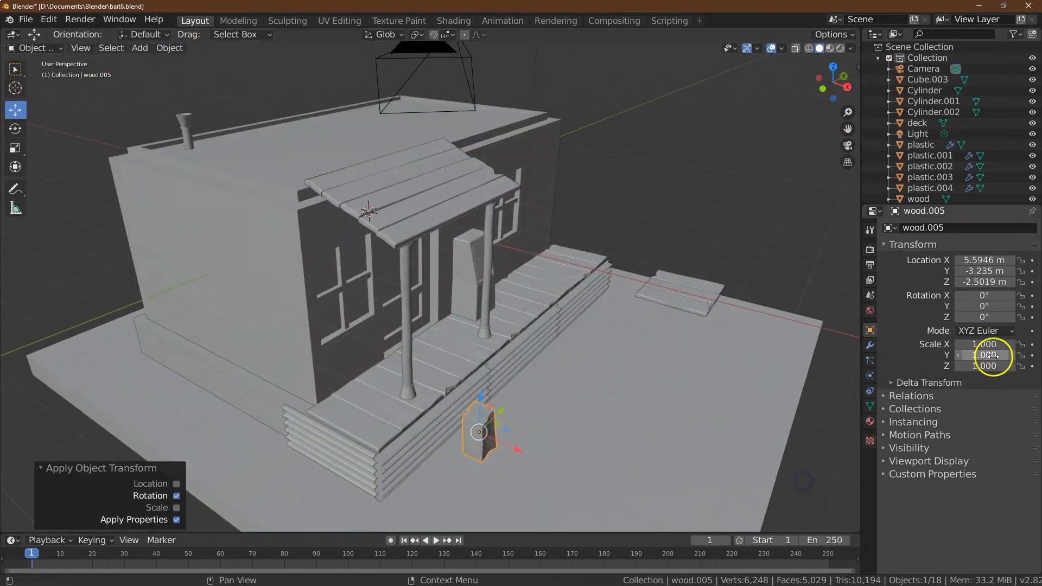
text(0.9)
key(Return)
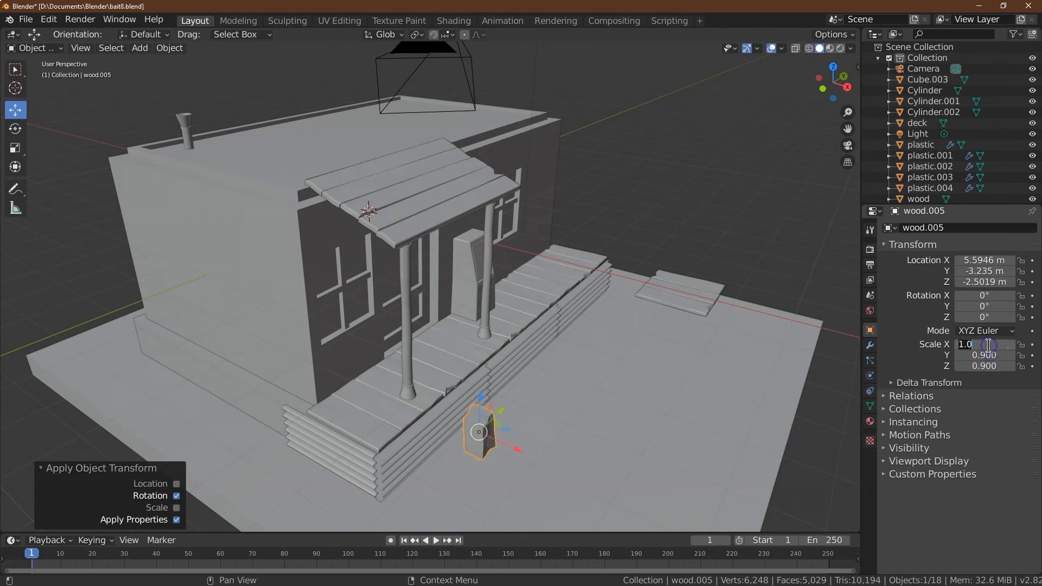
Step: Lower the post 0.196 m onto the ground and set its X and Y scale to 0.8
click(824, 87)
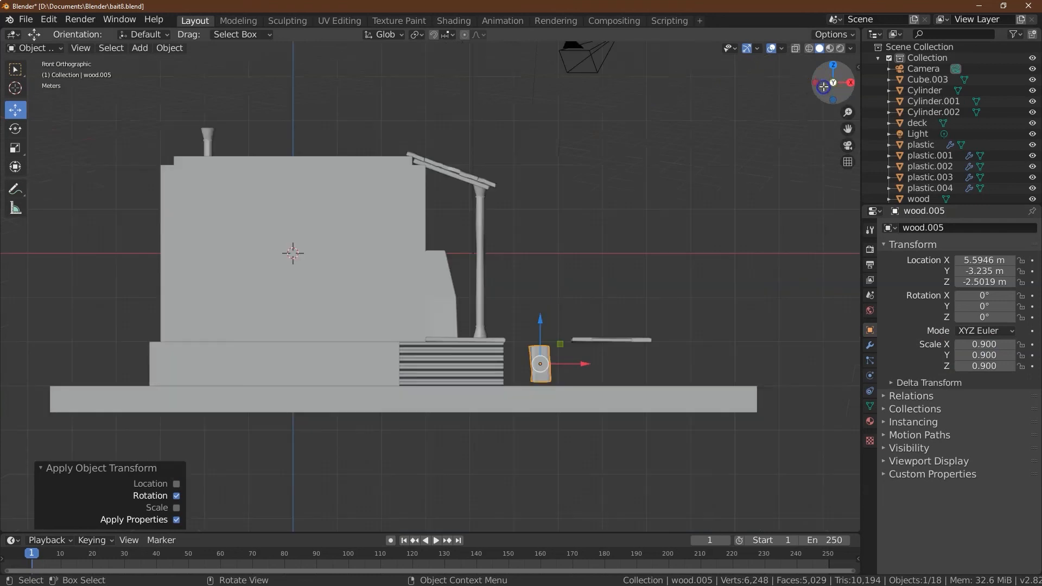
drag(540, 319, 541, 329)
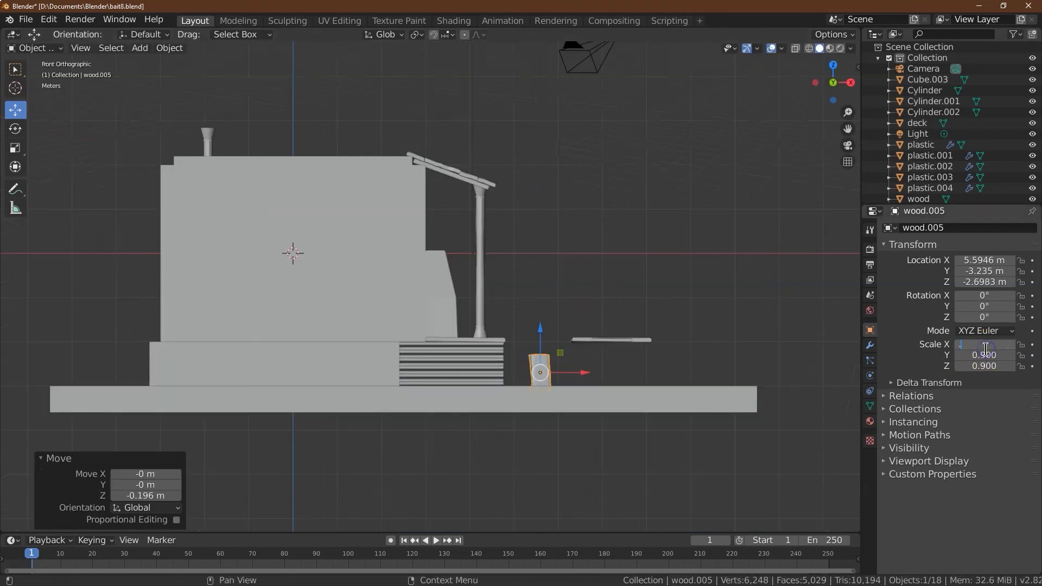
key(Return)
Step: Shift the post -0.172 m along X, then duplicate it and place the copy 2.07 m along Y
drag(584, 372, 574, 372)
drag(828, 93, 746, 120)
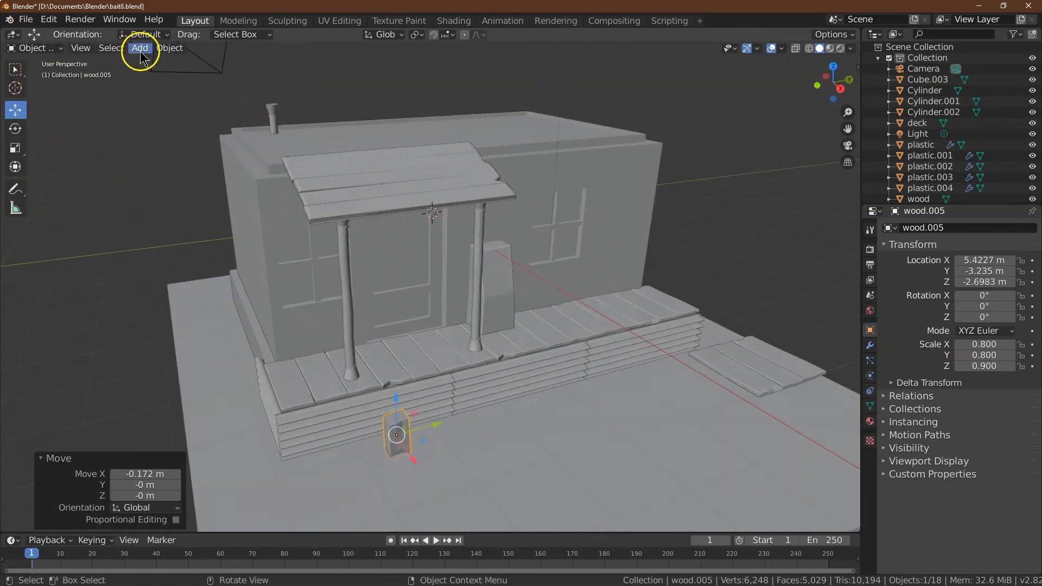
click(169, 47)
click(212, 130)
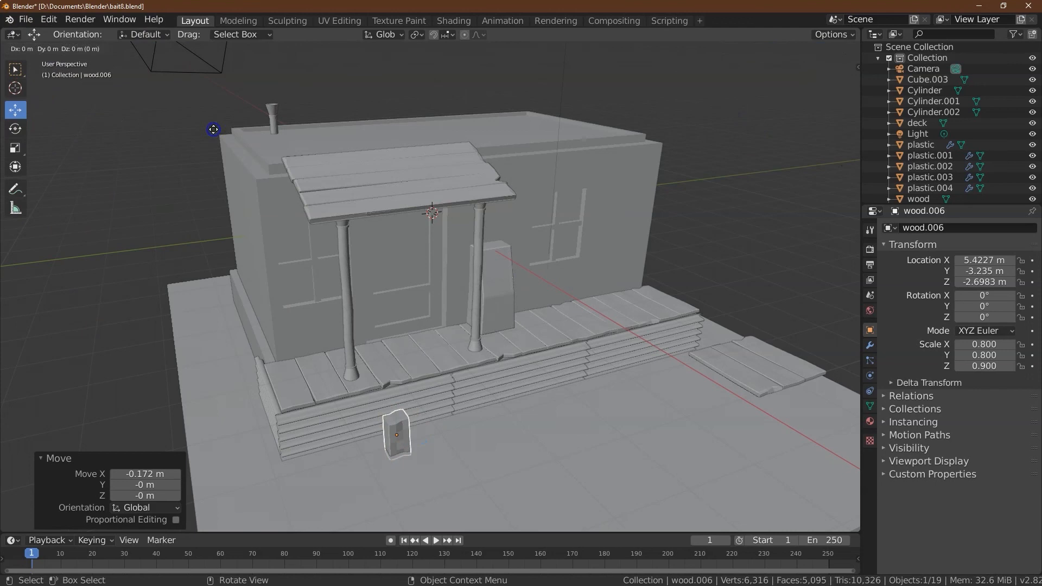
key(y)
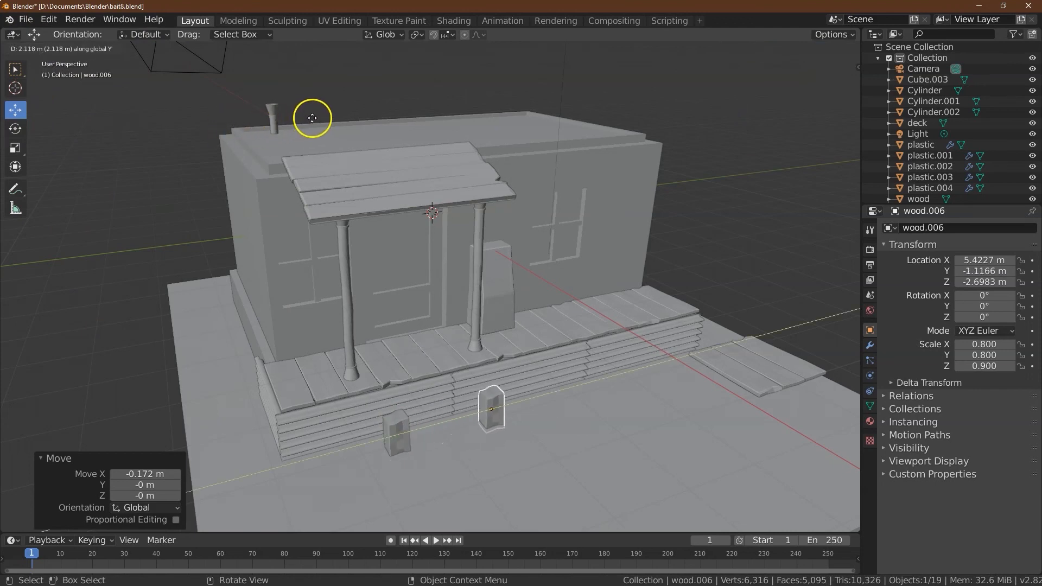
click(310, 118)
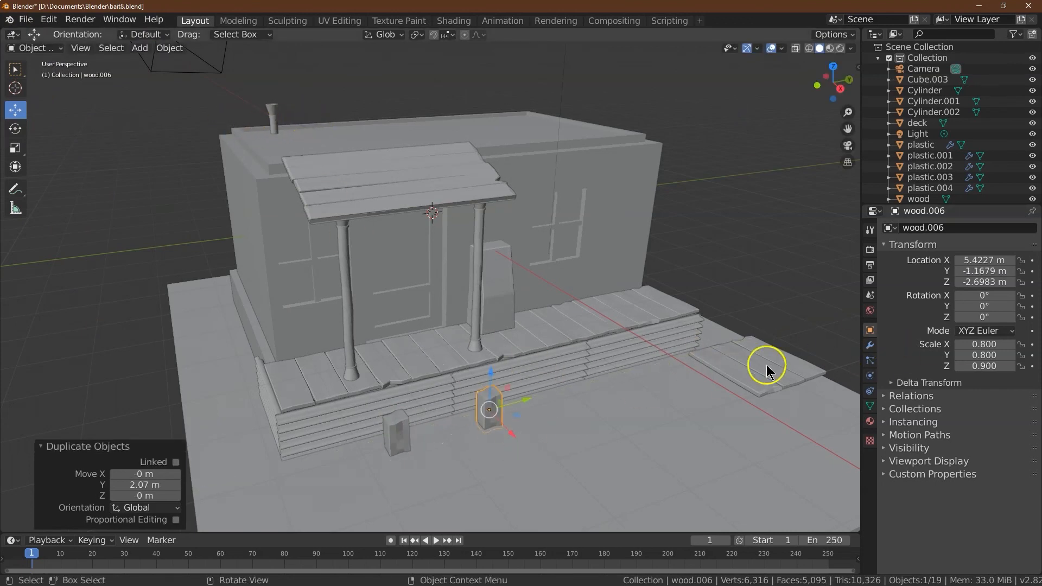
Step: Set the origins of the house and the middle loose plank beside the deck to their own geometry
click(734, 383)
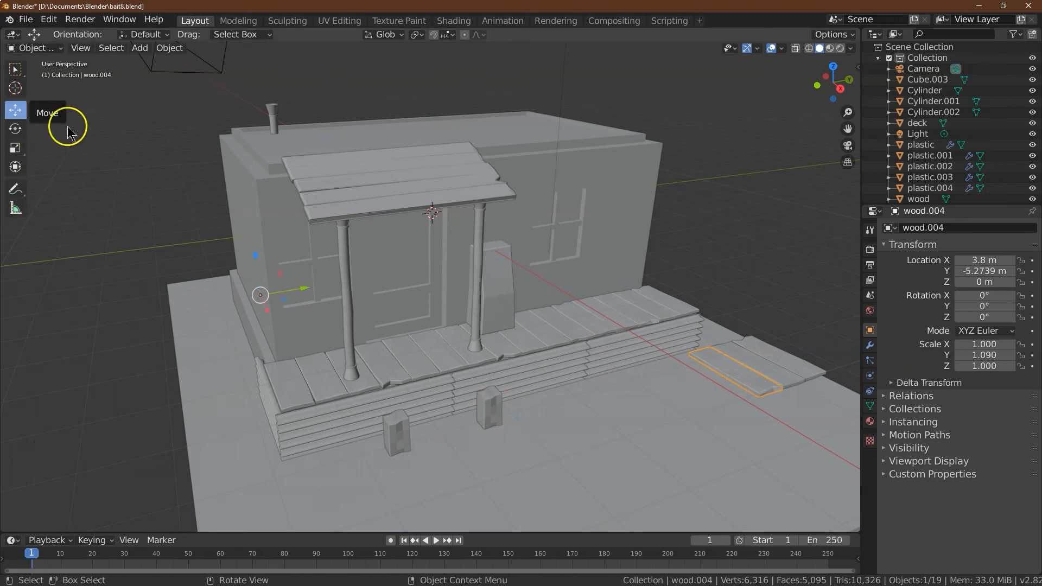
click(23, 130)
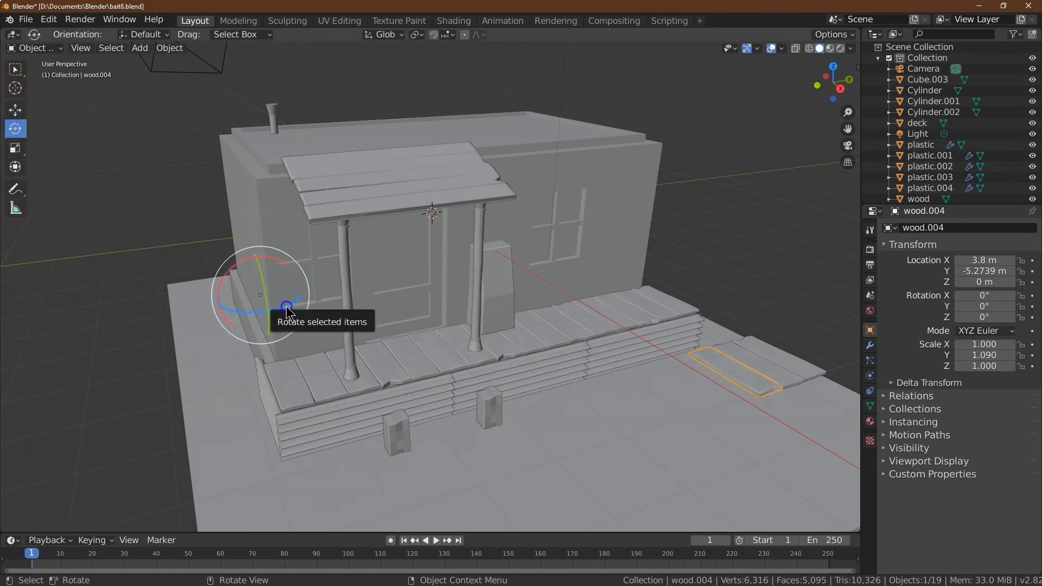
shift+click(298, 217)
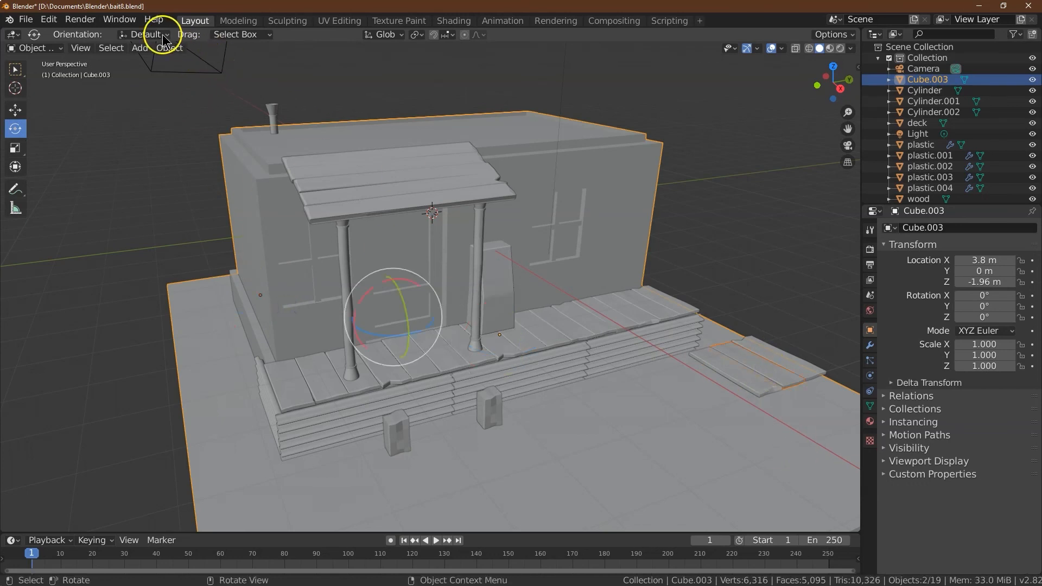
click(169, 47)
mouse_move(173, 67)
click(347, 79)
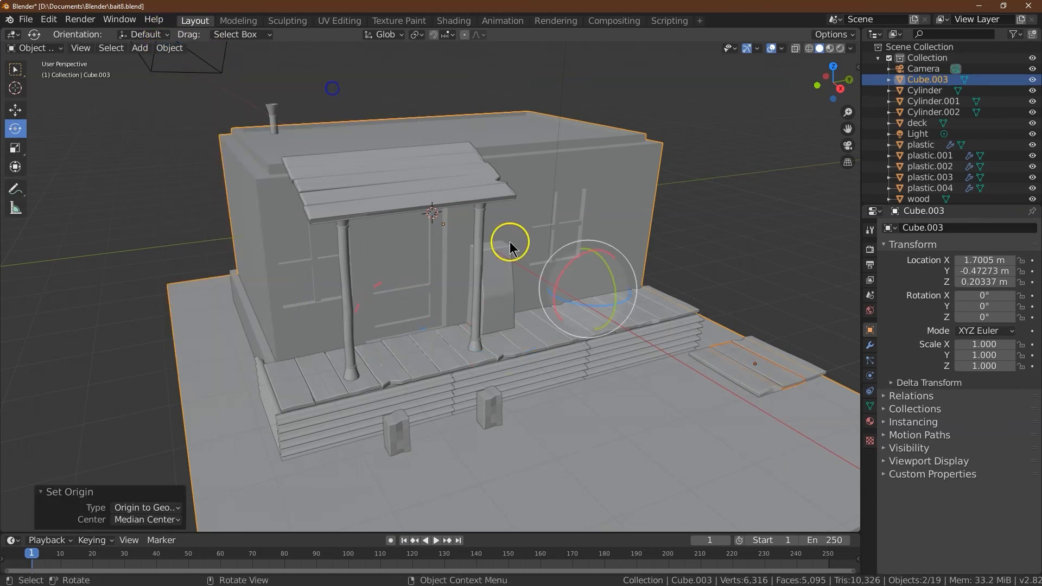
Step: Set the origin of each of the two outer loose planks beside the deck to its own geometry
click(757, 389)
click(170, 48)
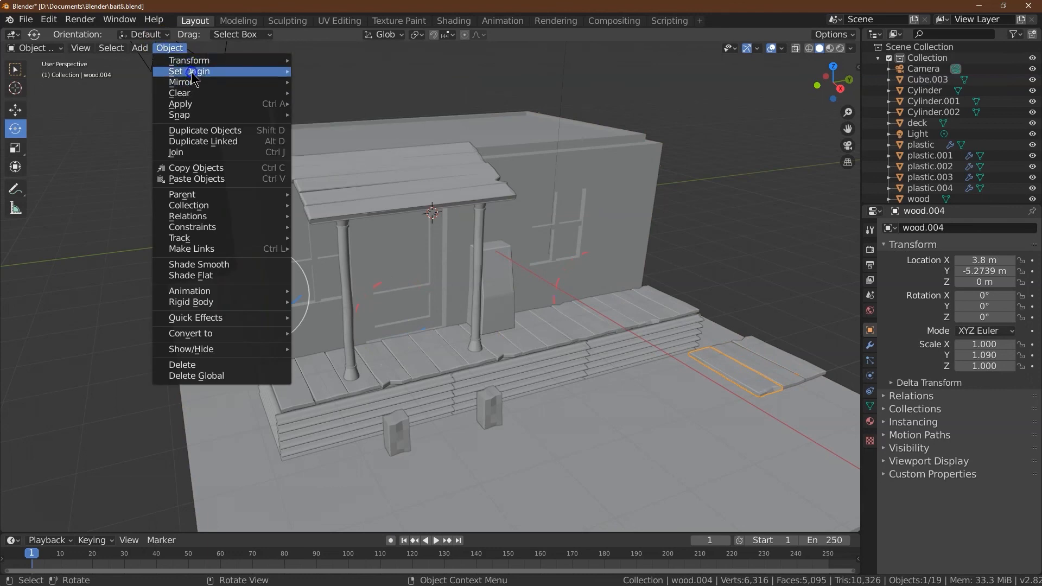
mouse_move(195, 77)
click(339, 85)
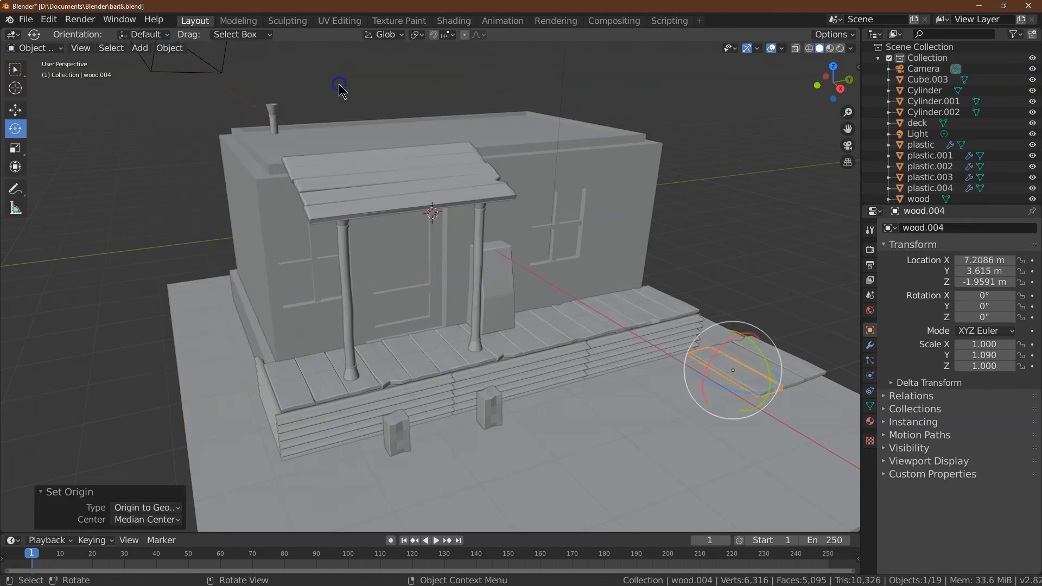
click(812, 372)
click(169, 47)
mouse_move(196, 78)
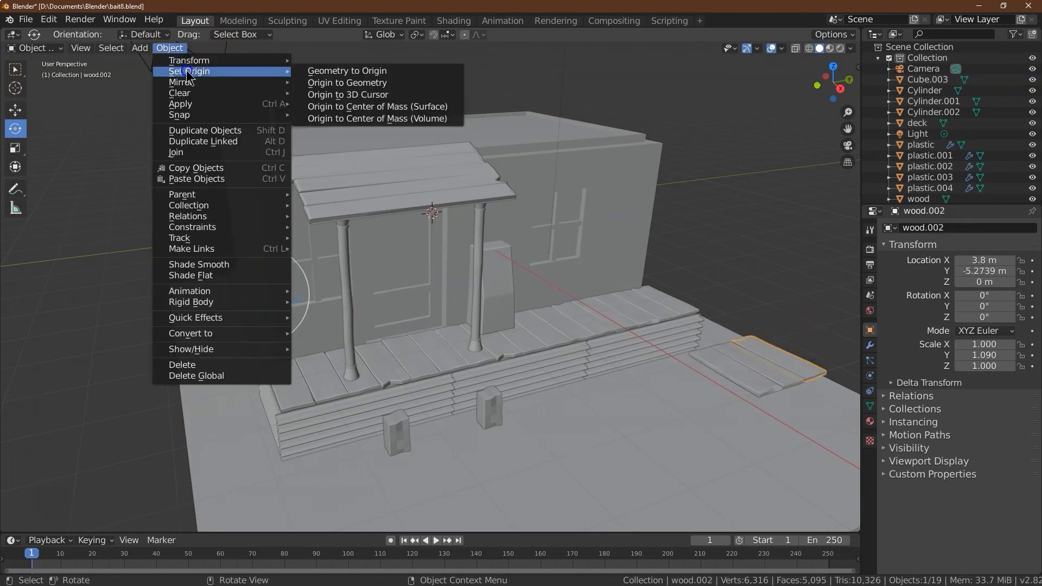
click(339, 87)
Step: Move the loose plank nearest the deck about -6.39 m along Y to the short posts and rotate it 90° about Z
click(716, 365)
click(786, 378)
click(15, 107)
click(759, 389)
drag(775, 356, 561, 461)
click(12, 131)
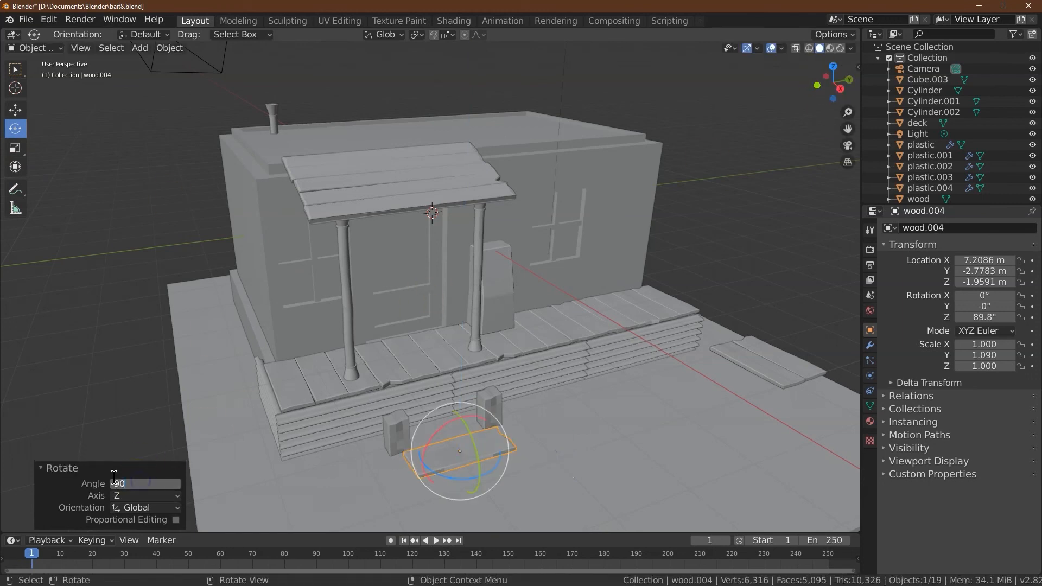
middle_drag(522, 228, 201, 198)
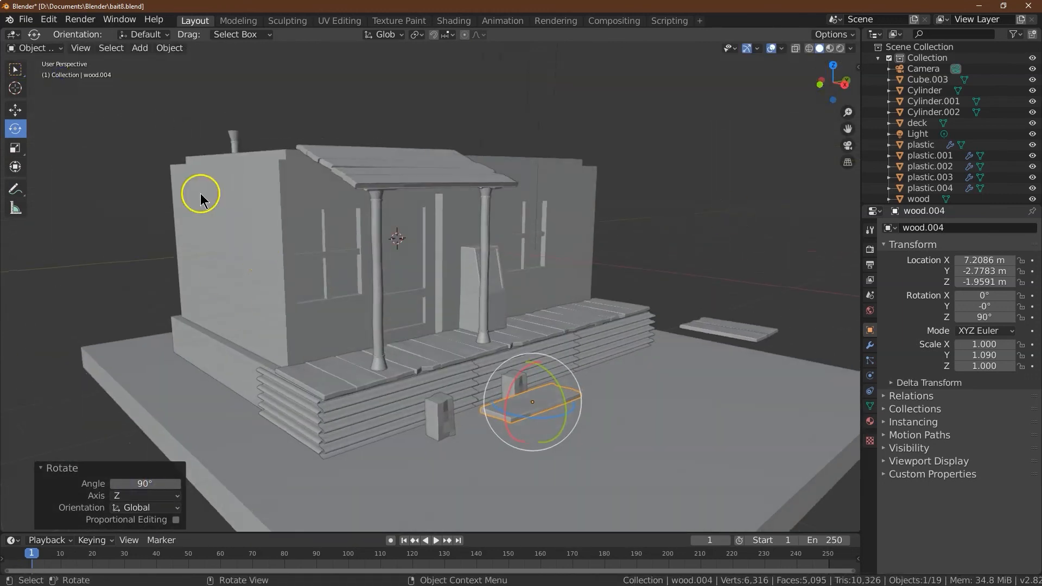
Step: Widen the rotated plank by scaling it 1.15 along the global X axis
click(832, 65)
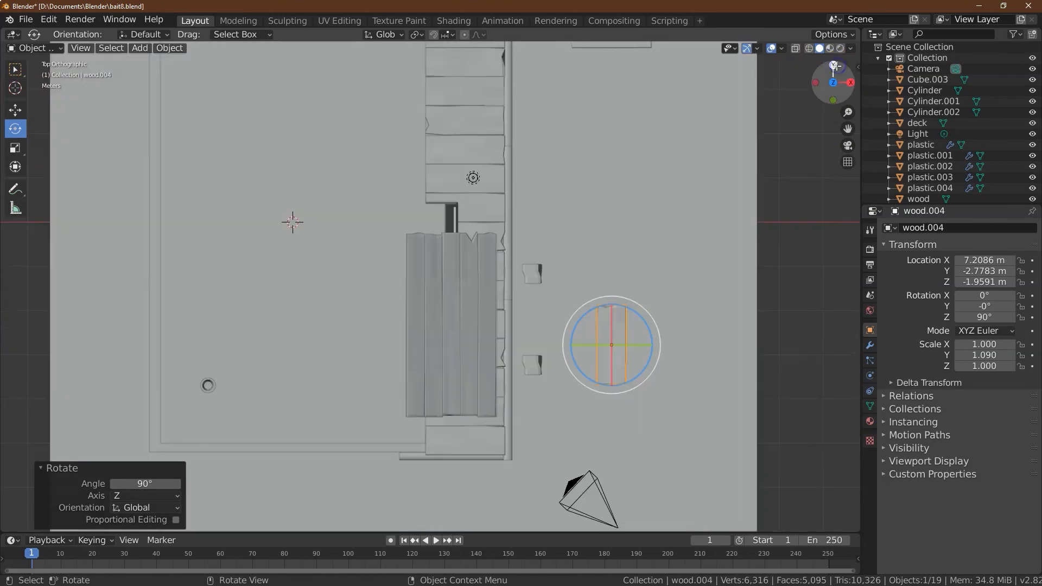
click(14, 149)
drag(651, 349, 661, 345)
click(146, 472)
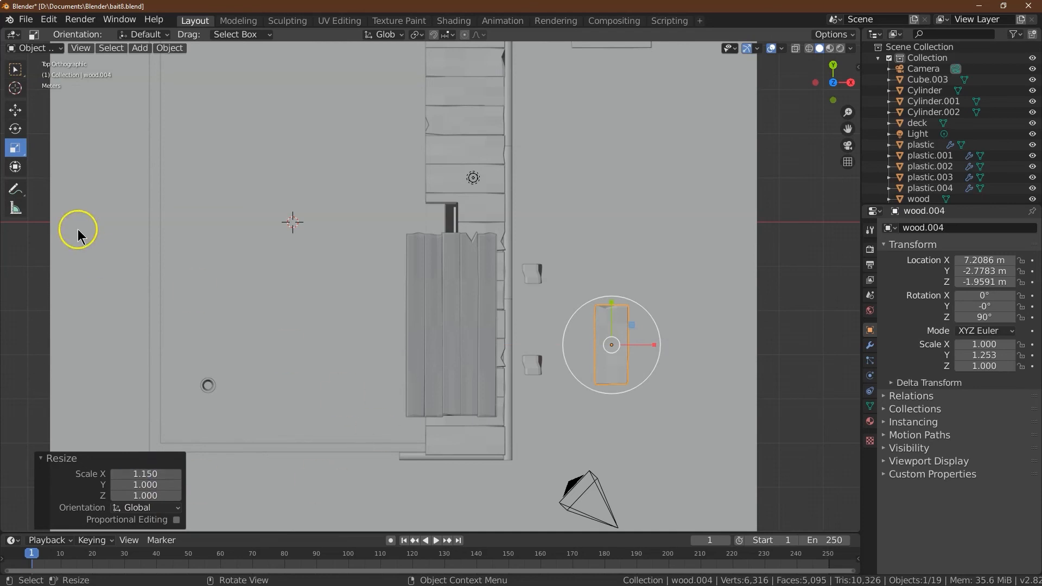
Step: Move the plank toward the two short posts and lengthen it to a local X scale of about 1.457
click(13, 108)
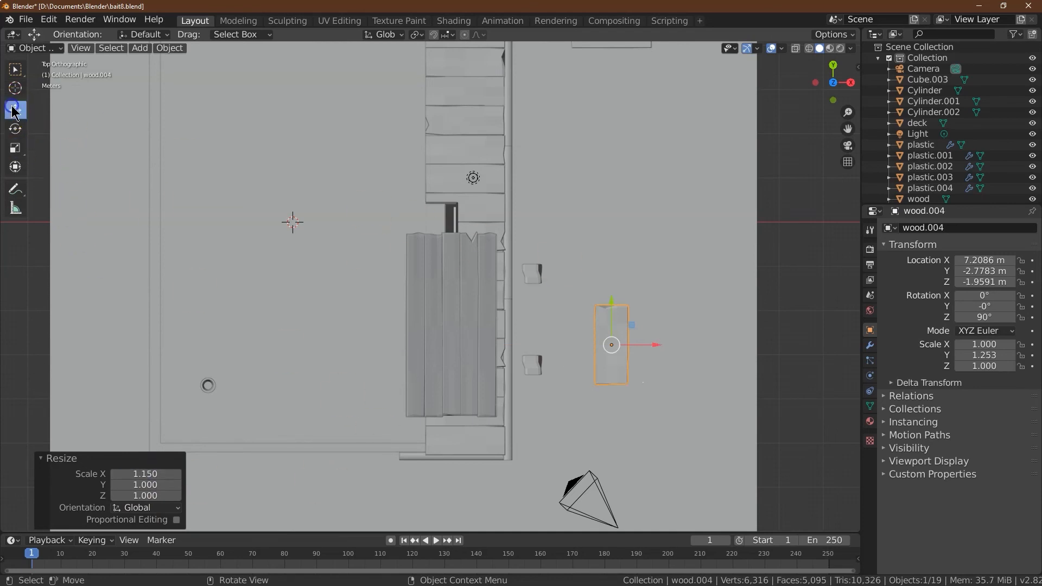
drag(658, 345, 567, 325)
drag(836, 83, 775, 494)
click(16, 147)
drag(477, 384, 507, 375)
Step: Position the plank as a tread on top of the two short posts, at about X 5.148, Y -2.325, Z -2.277 m
click(15, 110)
drag(833, 81, 747, 525)
drag(404, 426, 402, 392)
drag(444, 362, 437, 358)
click(14, 152)
click(16, 110)
drag(383, 394, 387, 443)
click(833, 94)
drag(832, 77, 847, 95)
drag(400, 322, 397, 349)
click(820, 83)
drag(557, 354, 550, 353)
click(834, 100)
drag(851, 86, 751, 236)
Step: Adjust the two short posts beneath the plank, shifting them slightly toward the deck to about X 5.348 m
click(382, 423)
drag(388, 450, 388, 450)
click(479, 419)
drag(513, 407, 496, 405)
Step: Duplicate the plank with its two posts and place the copy about 0.73 m outward along X and 0.39 m lower
drag(837, 88, 595, 347)
click(514, 404)
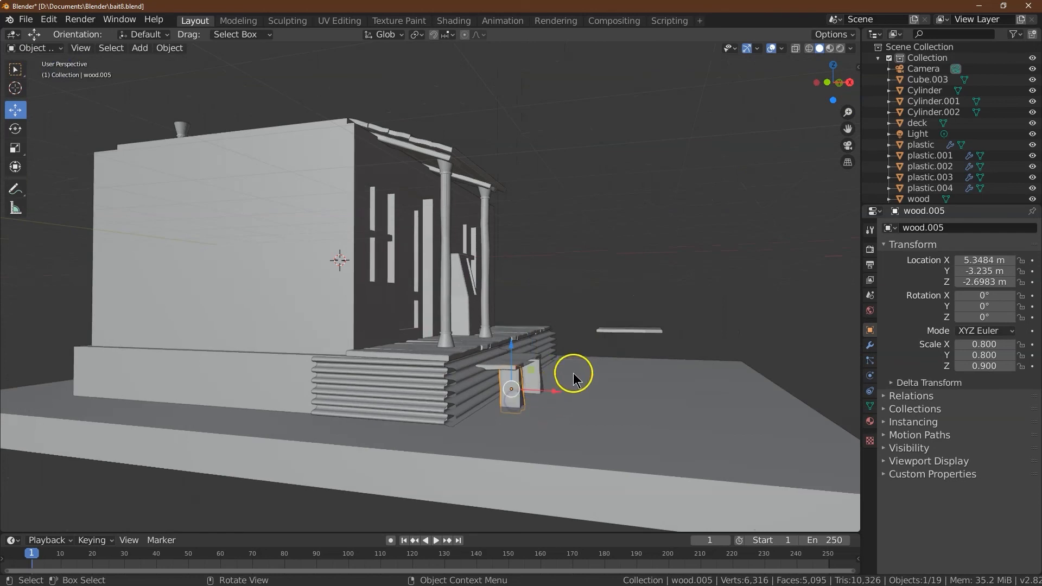
shift+click(542, 370)
shift+click(497, 363)
click(179, 50)
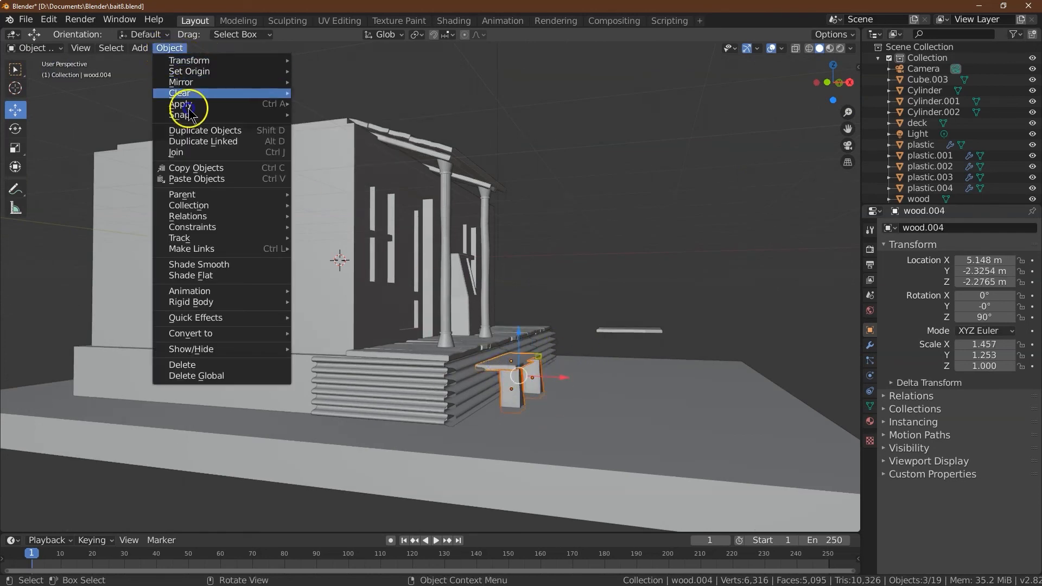
click(204, 133)
key(Escape)
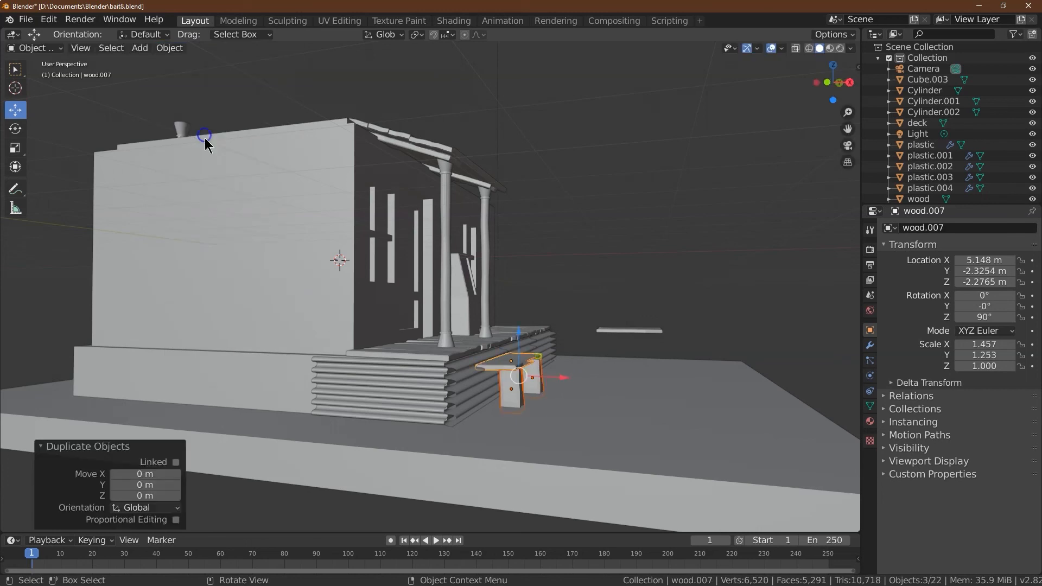
drag(522, 328, 519, 352)
drag(559, 398, 598, 407)
drag(555, 356, 554, 354)
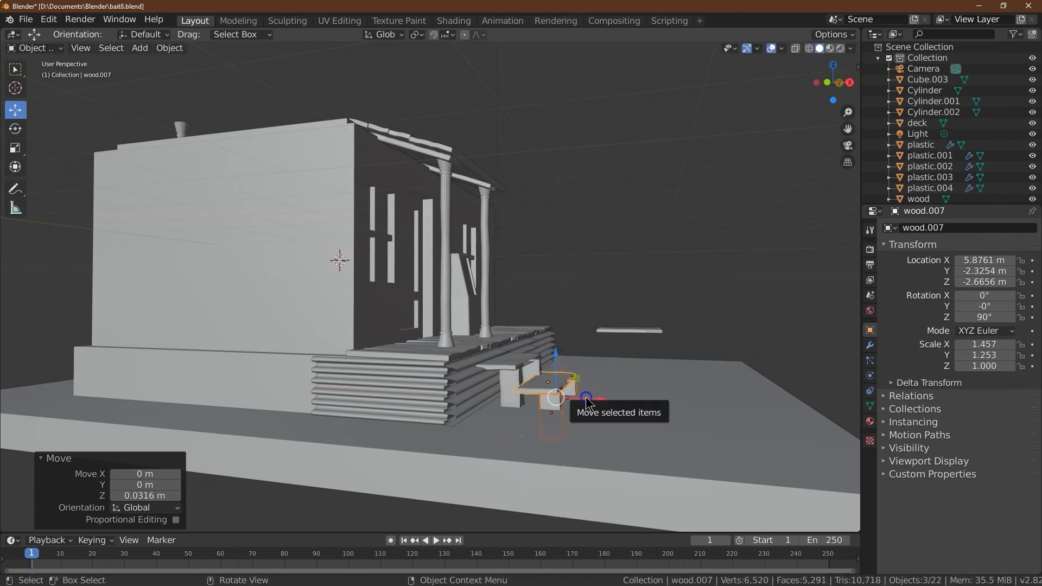
Step: Shift the copied lower step to X 5.8656 m and raise its plank and posts 0.0484 m
click(561, 418)
drag(843, 86, 793, 89)
click(576, 392)
shift+click(560, 398)
shift+click(516, 385)
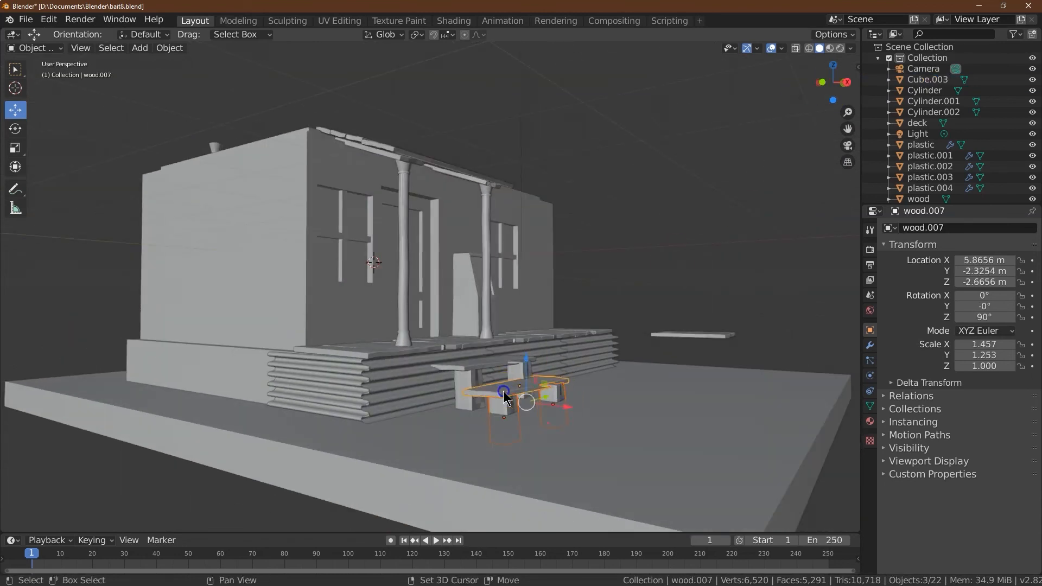
drag(530, 367, 528, 361)
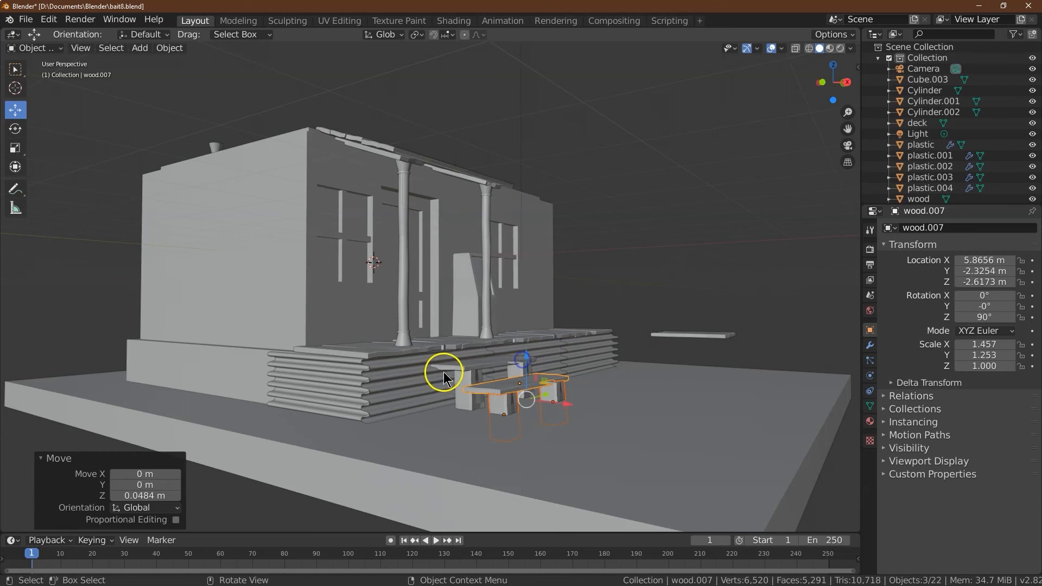
drag(457, 359, 560, 394)
Step: Examine from the front and from the deck side how both plank steps line up with the deck and ground
click(525, 373)
shift+click(474, 382)
shift+click(474, 358)
click(830, 86)
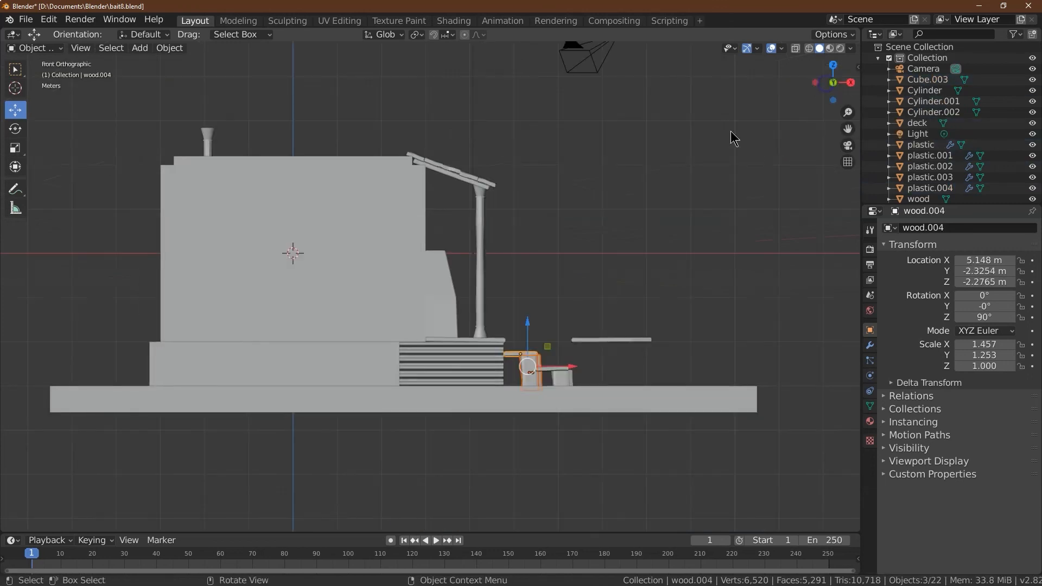
click(558, 479)
click(560, 380)
shift+click(570, 379)
shift+click(540, 370)
click(552, 462)
drag(843, 85, 705, 101)
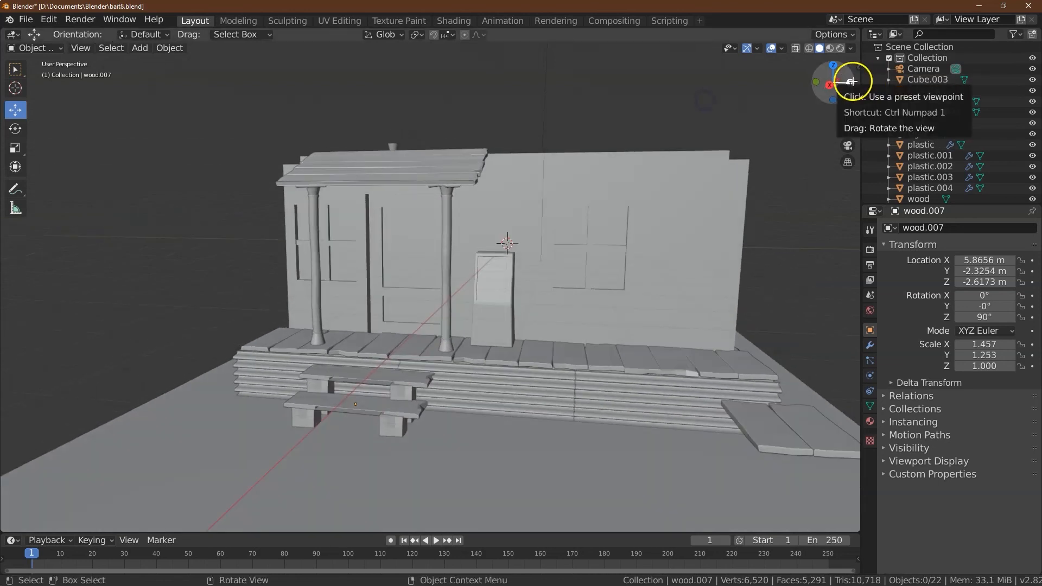
drag(848, 81, 704, 100)
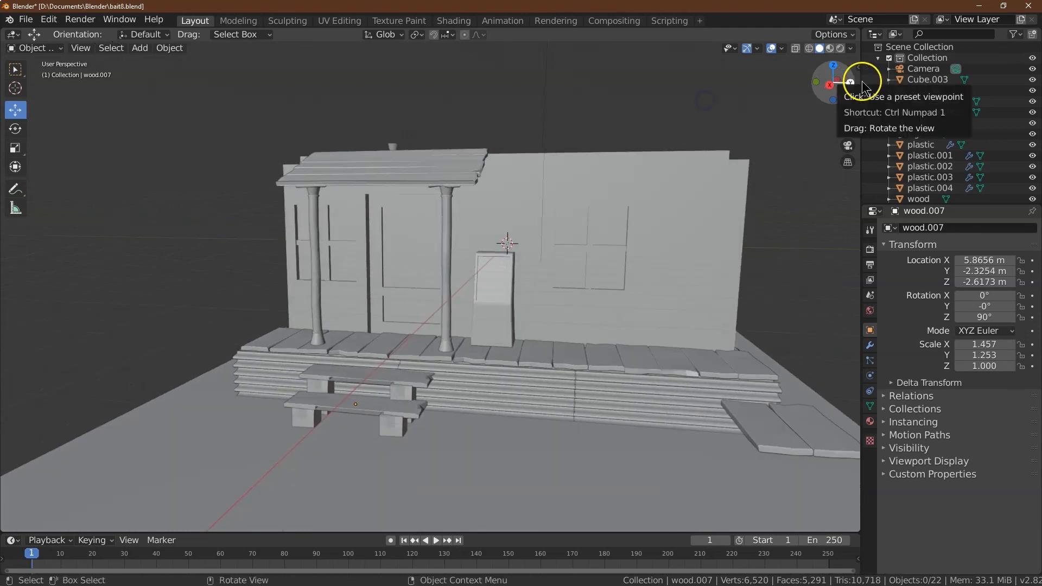